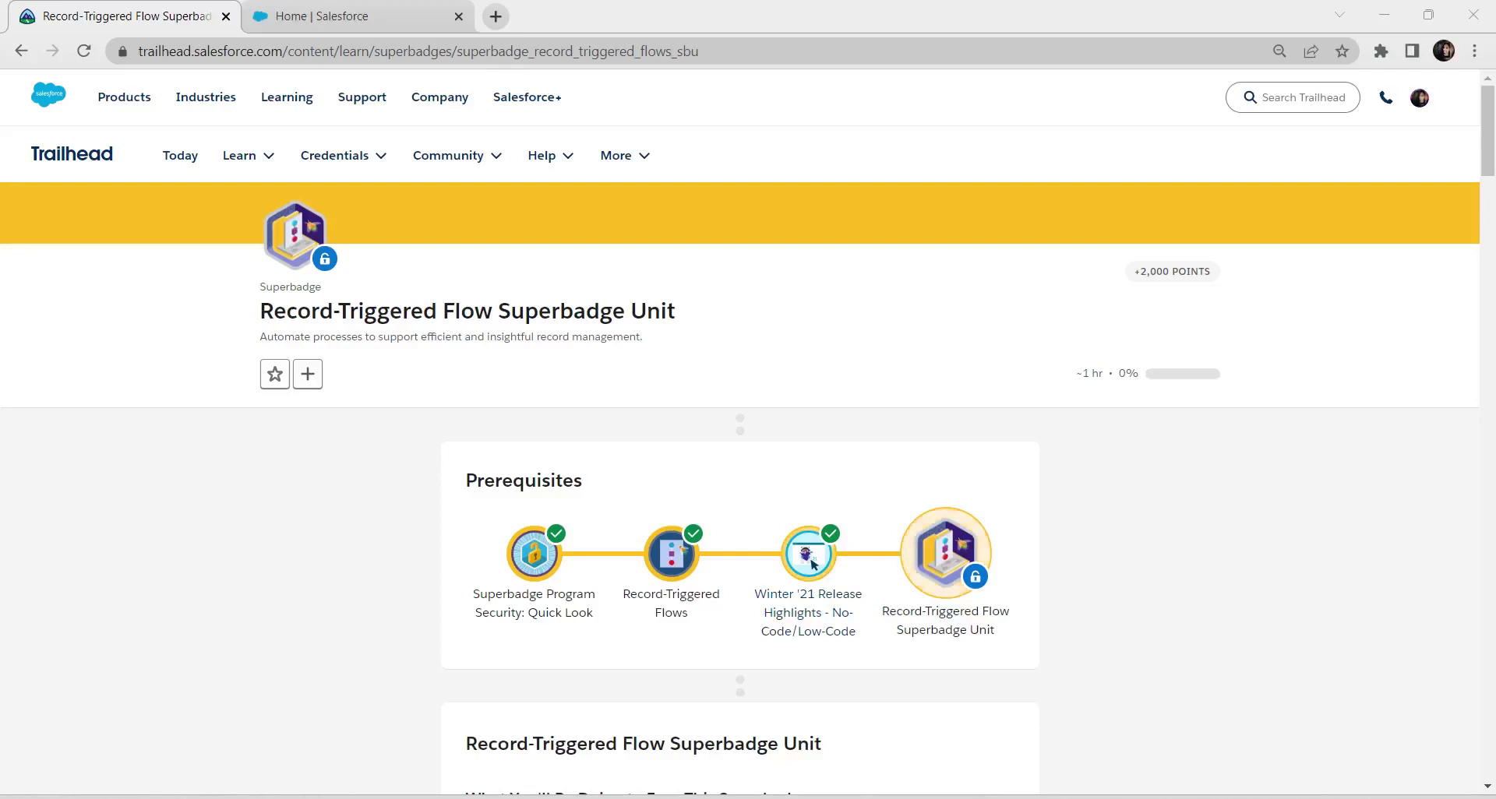
Step: Read through the Record-Triggered Flow superbadge requirements and launch the connected hands-on org
{"action": "scroll", "coordinate": [813, 564], "scroll_direction": "down", "scroll_amount": 10}
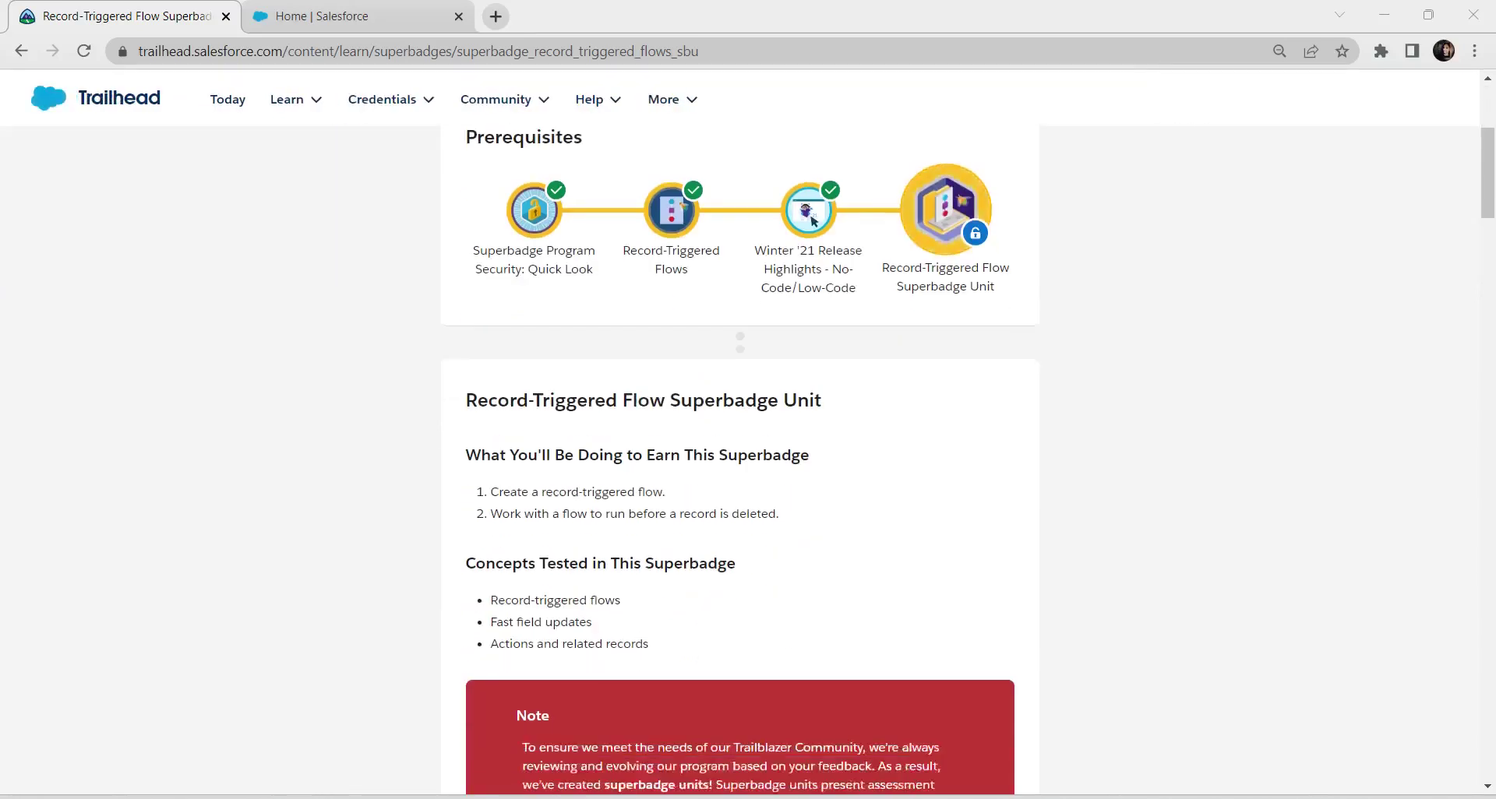
{"action": "scroll", "coordinate": [813, 564], "scroll_direction": "down", "scroll_amount": 2}
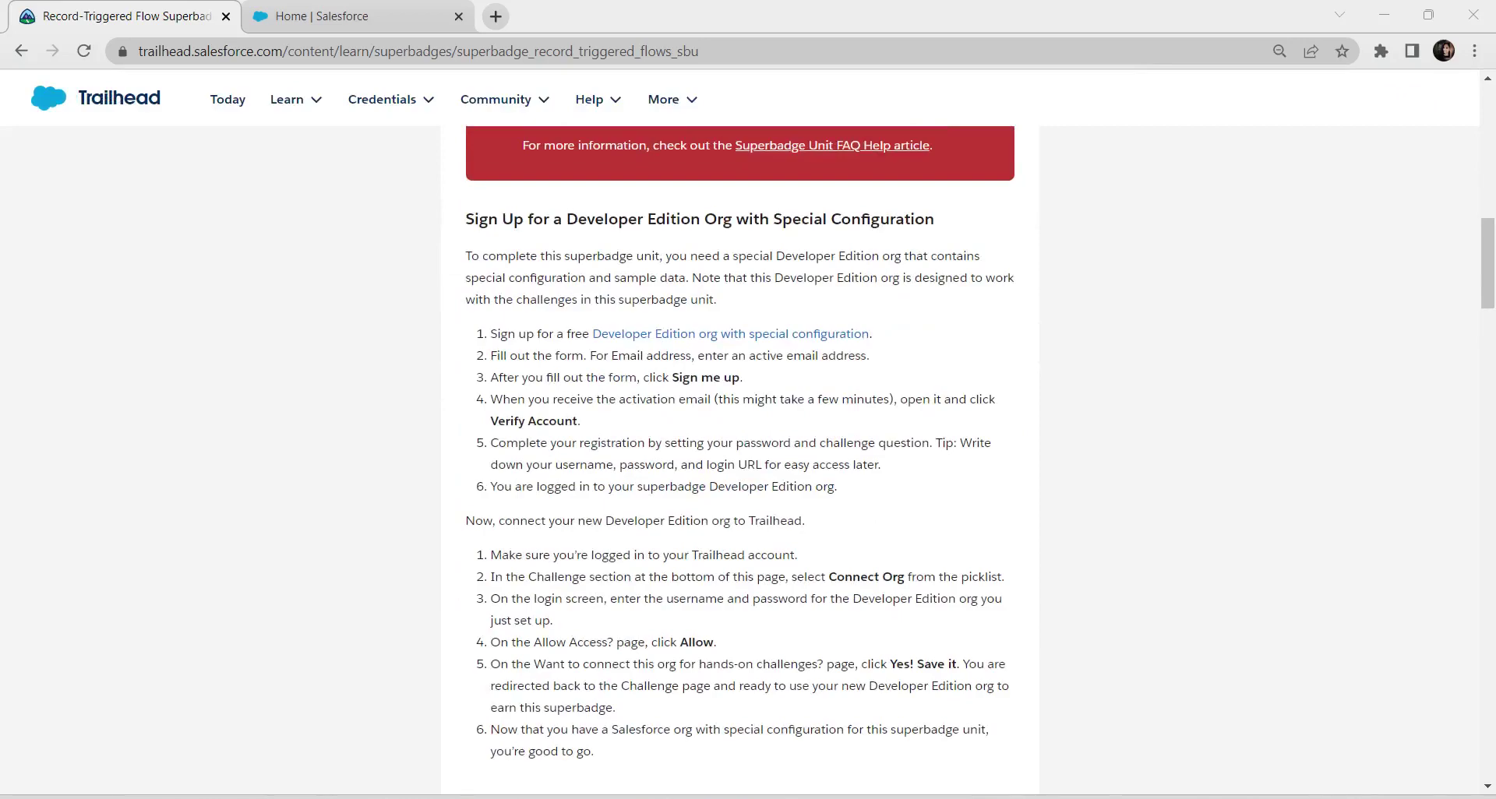
{"action": "scroll", "coordinate": [813, 564], "scroll_direction": "down", "scroll_amount": 10}
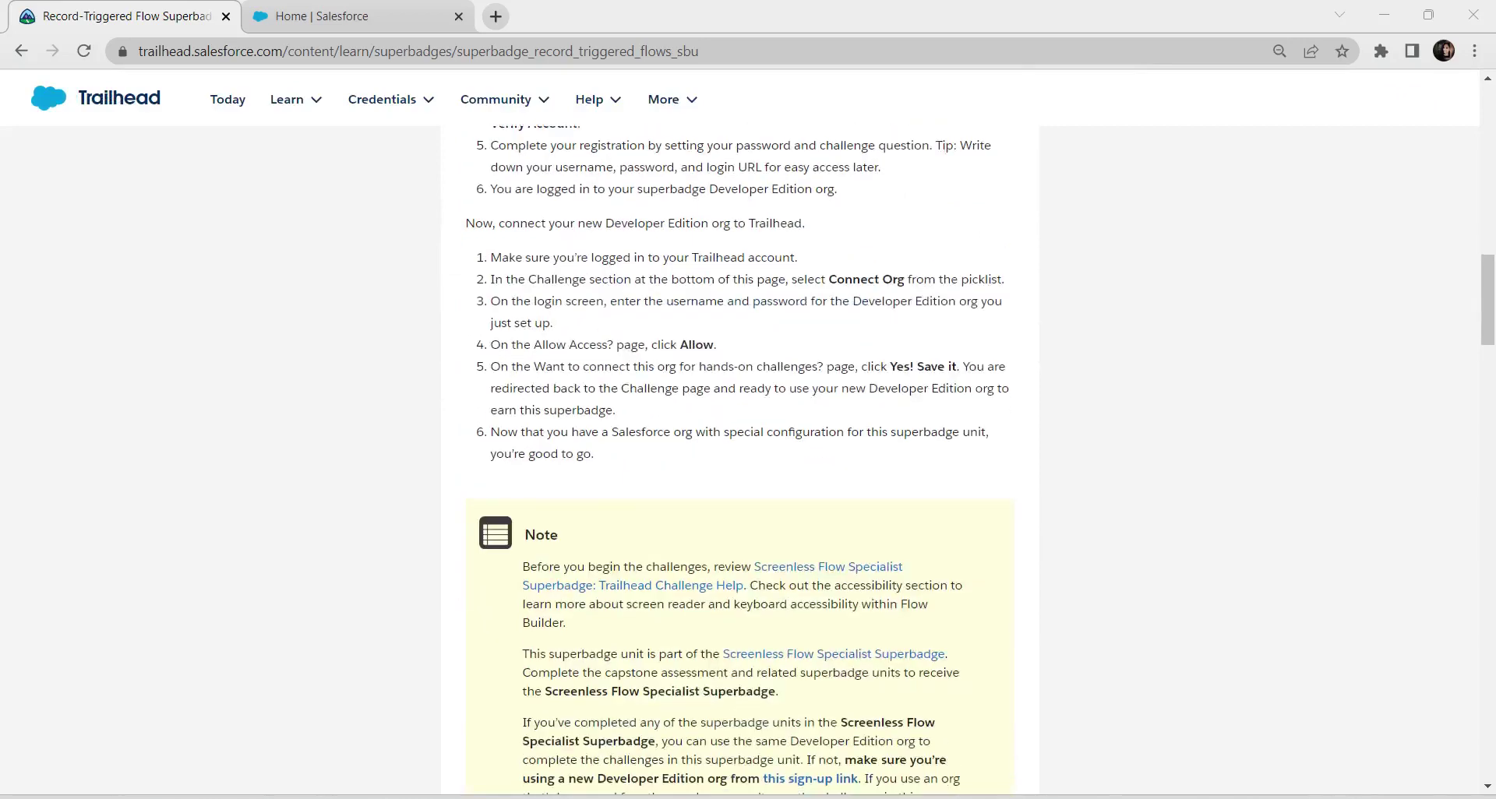
{"action": "scroll", "coordinate": [738, 461], "scroll_direction": "down", "scroll_amount": 15}
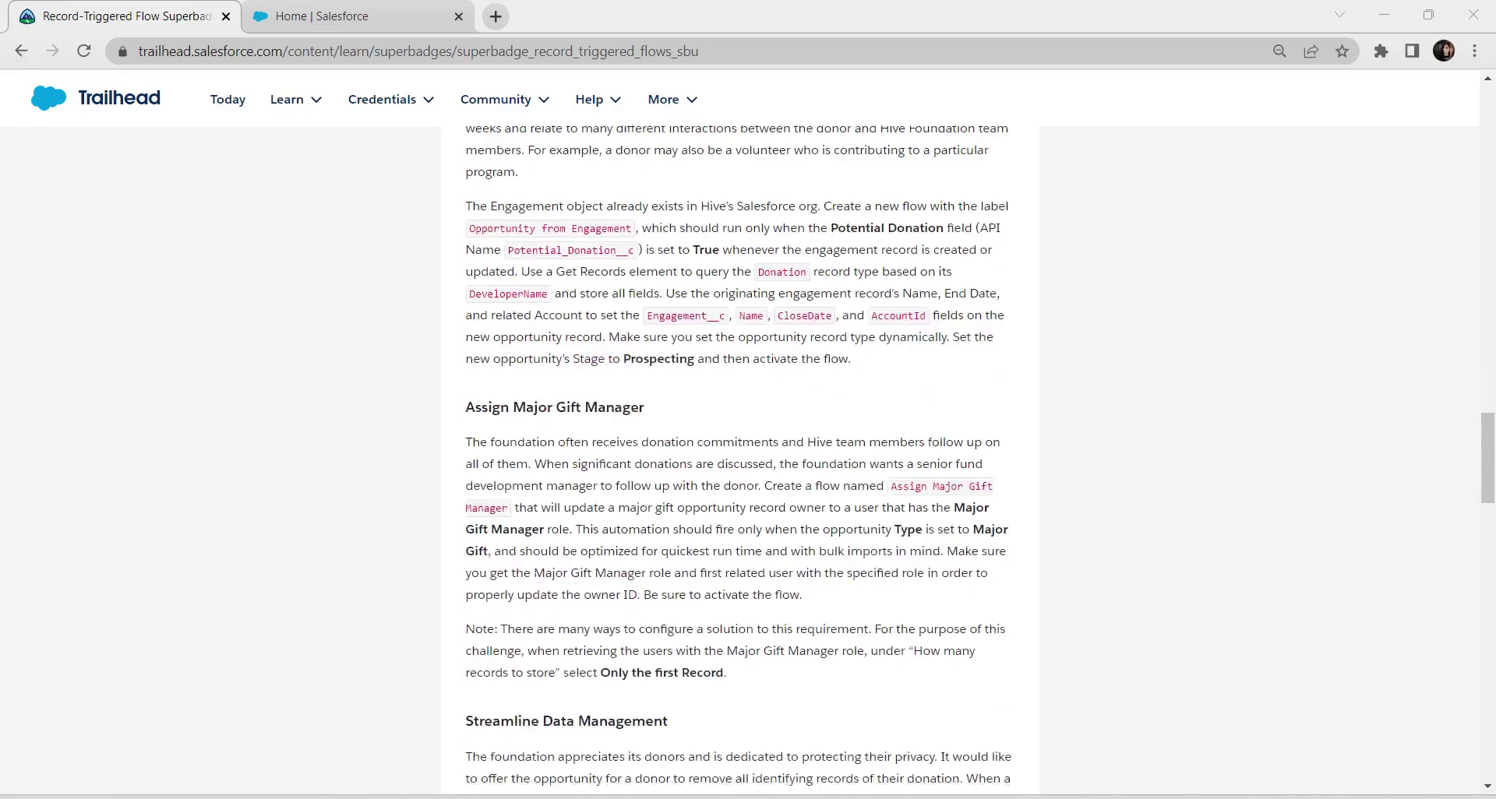
{"action": "scroll", "coordinate": [739, 461], "scroll_direction": "down", "scroll_amount": 5}
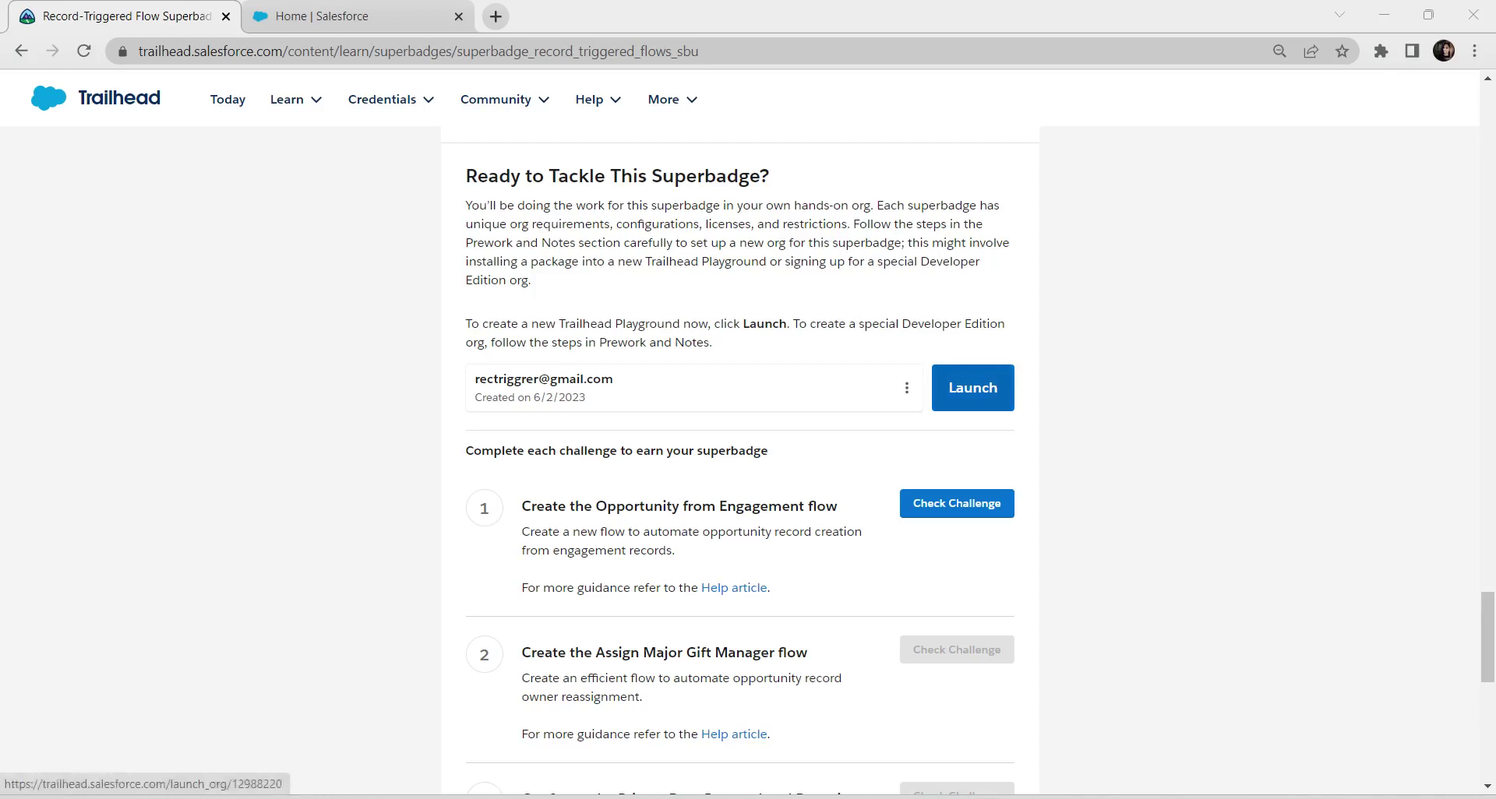
{"action": "left_click", "coordinate": [972, 387]}
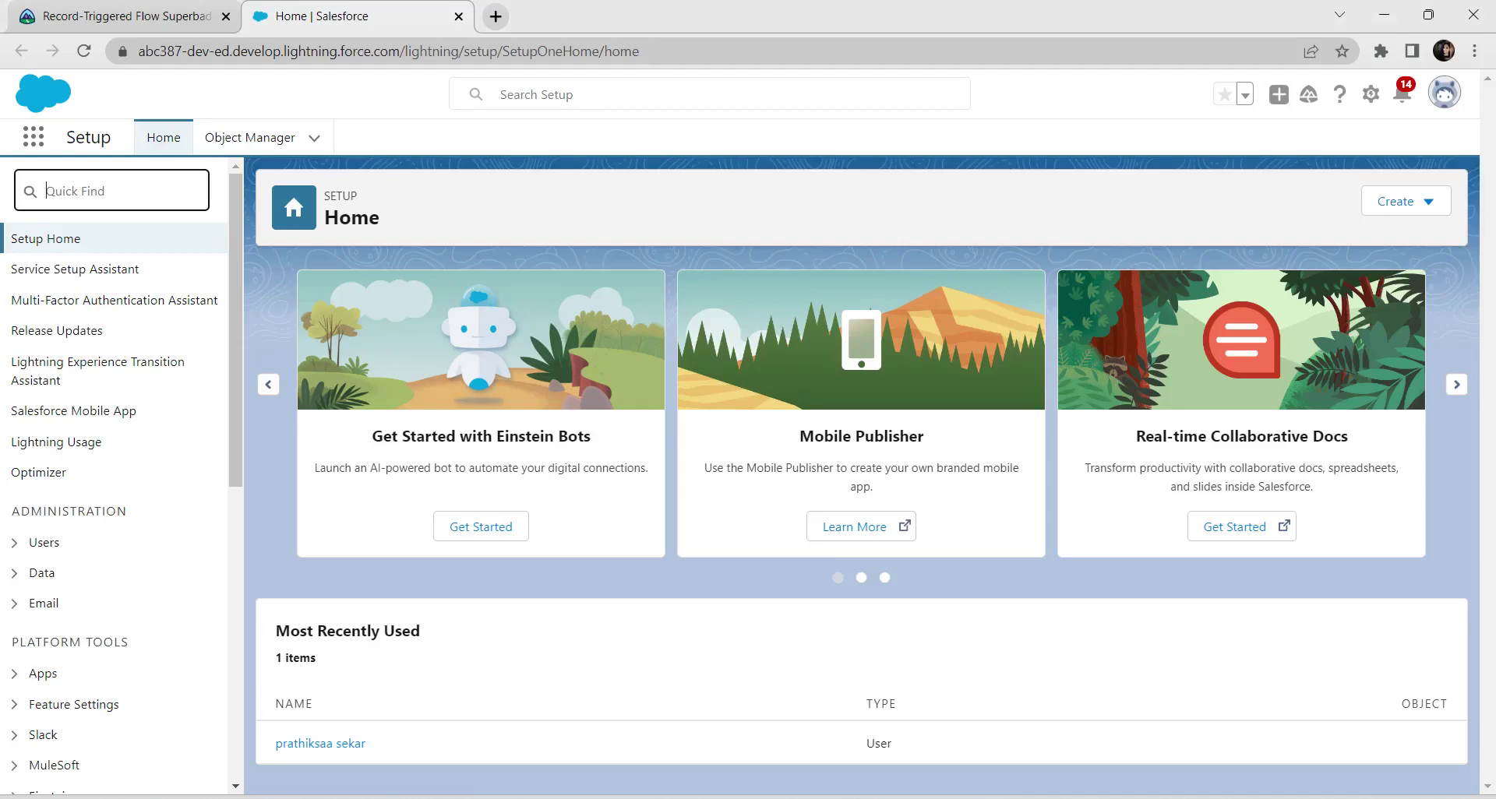
Step: Find Flows in Setup and create a new Record-Triggered Flow
{"action": "type", "text": "flow"}
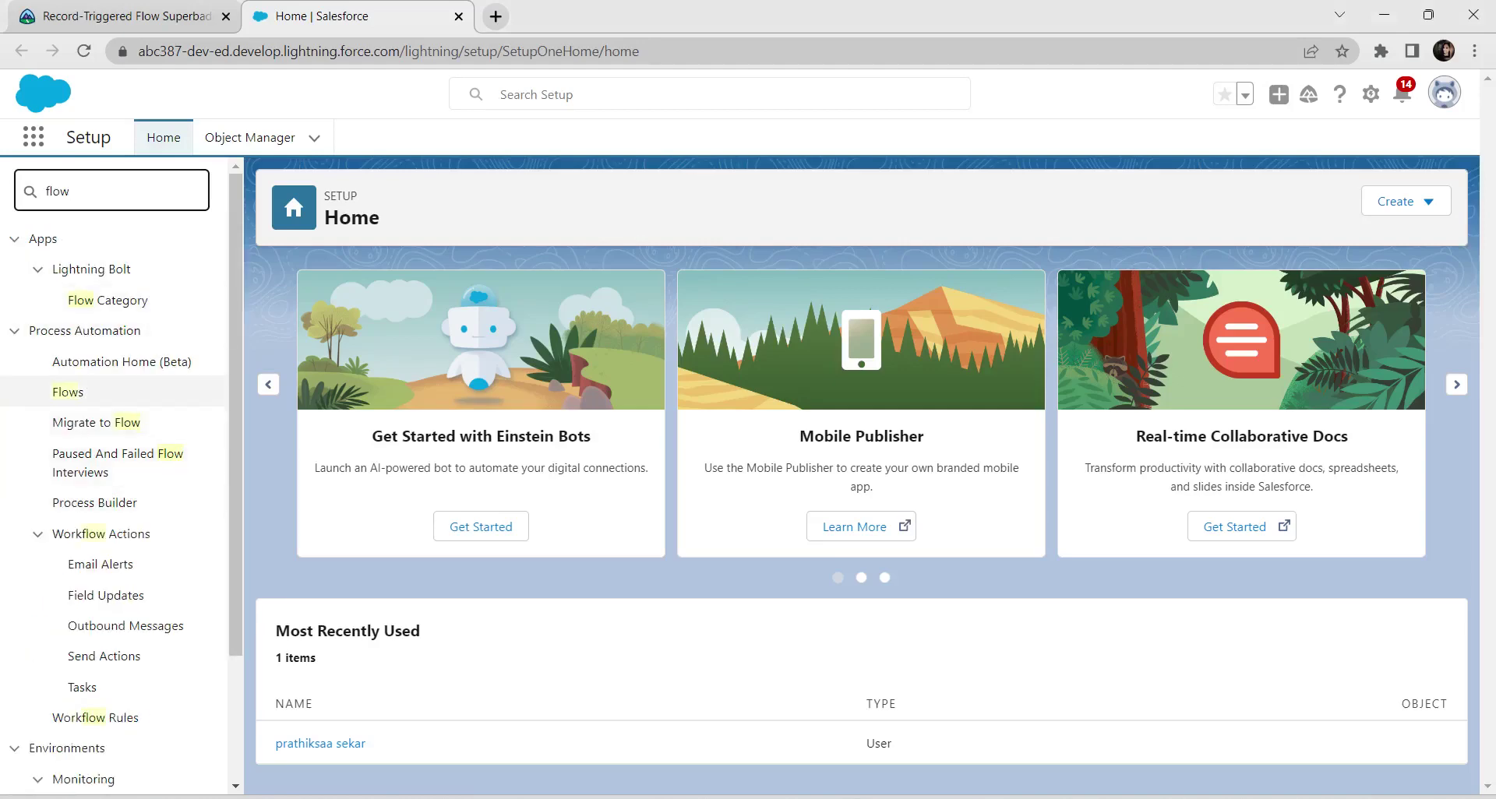
{"action": "left_click", "coordinate": [68, 392]}
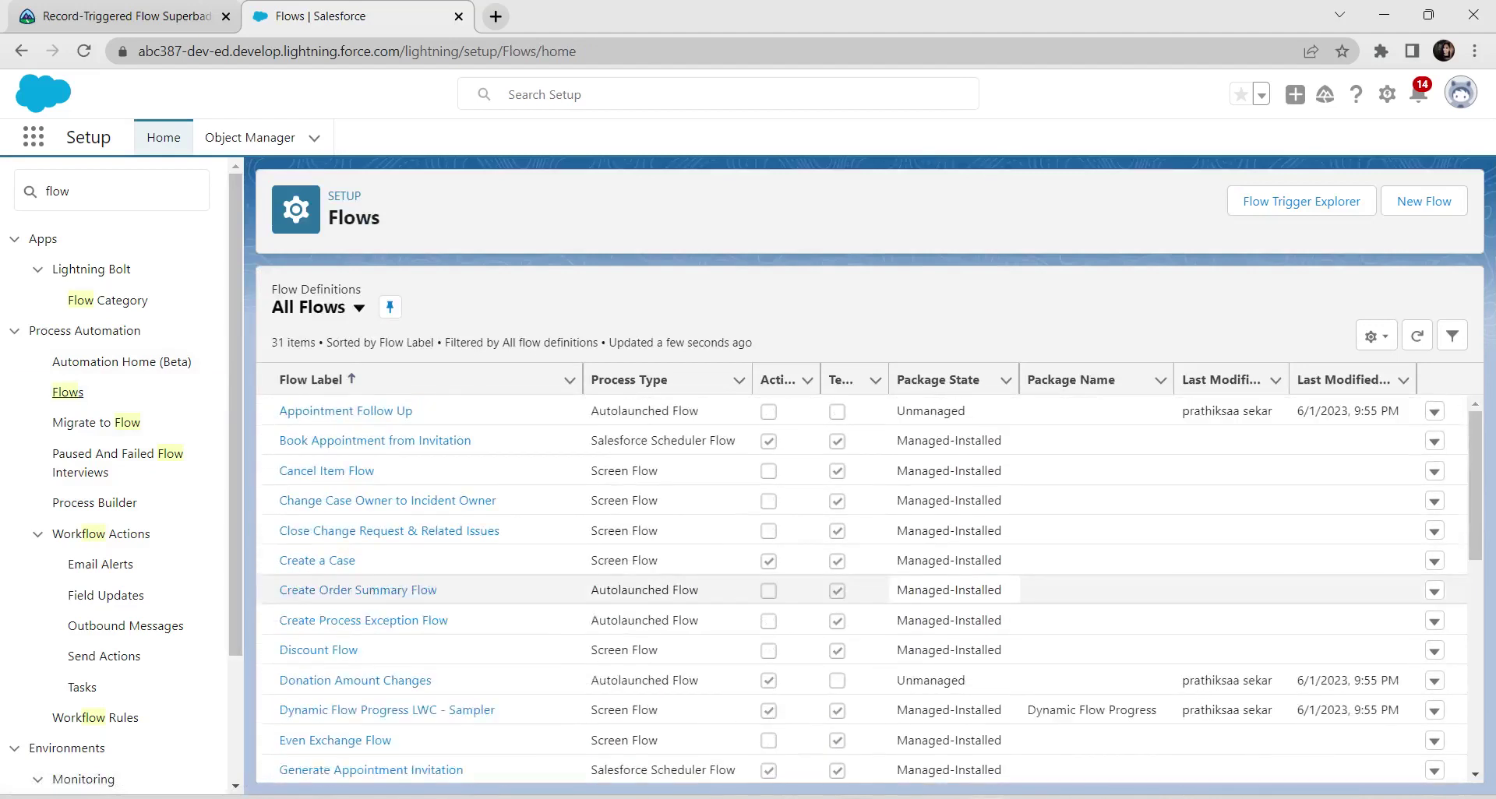
{"action": "left_click", "coordinate": [1424, 201]}
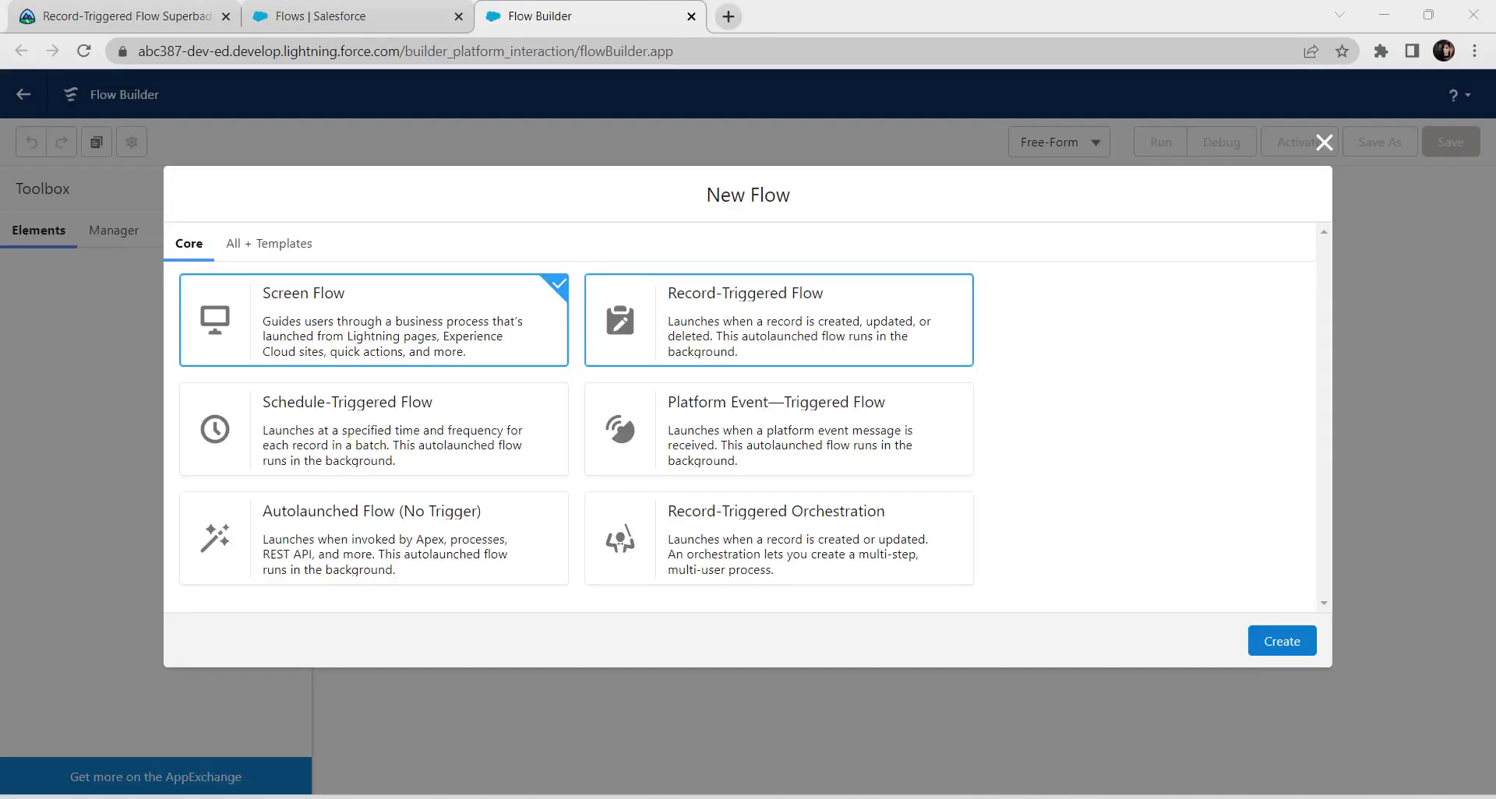
{"action": "left_click", "coordinate": [778, 320]}
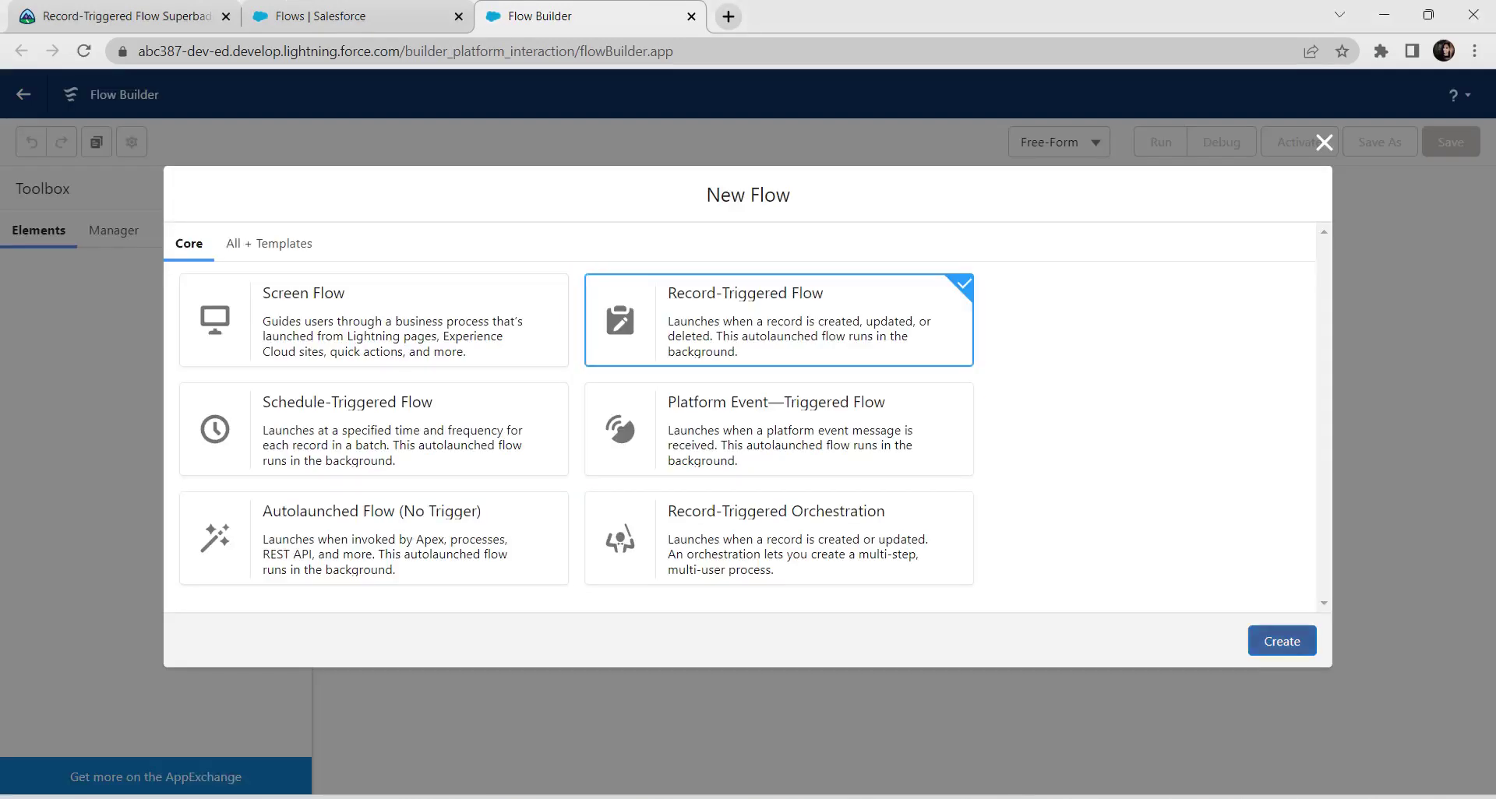
{"action": "left_click", "coordinate": [1282, 640]}
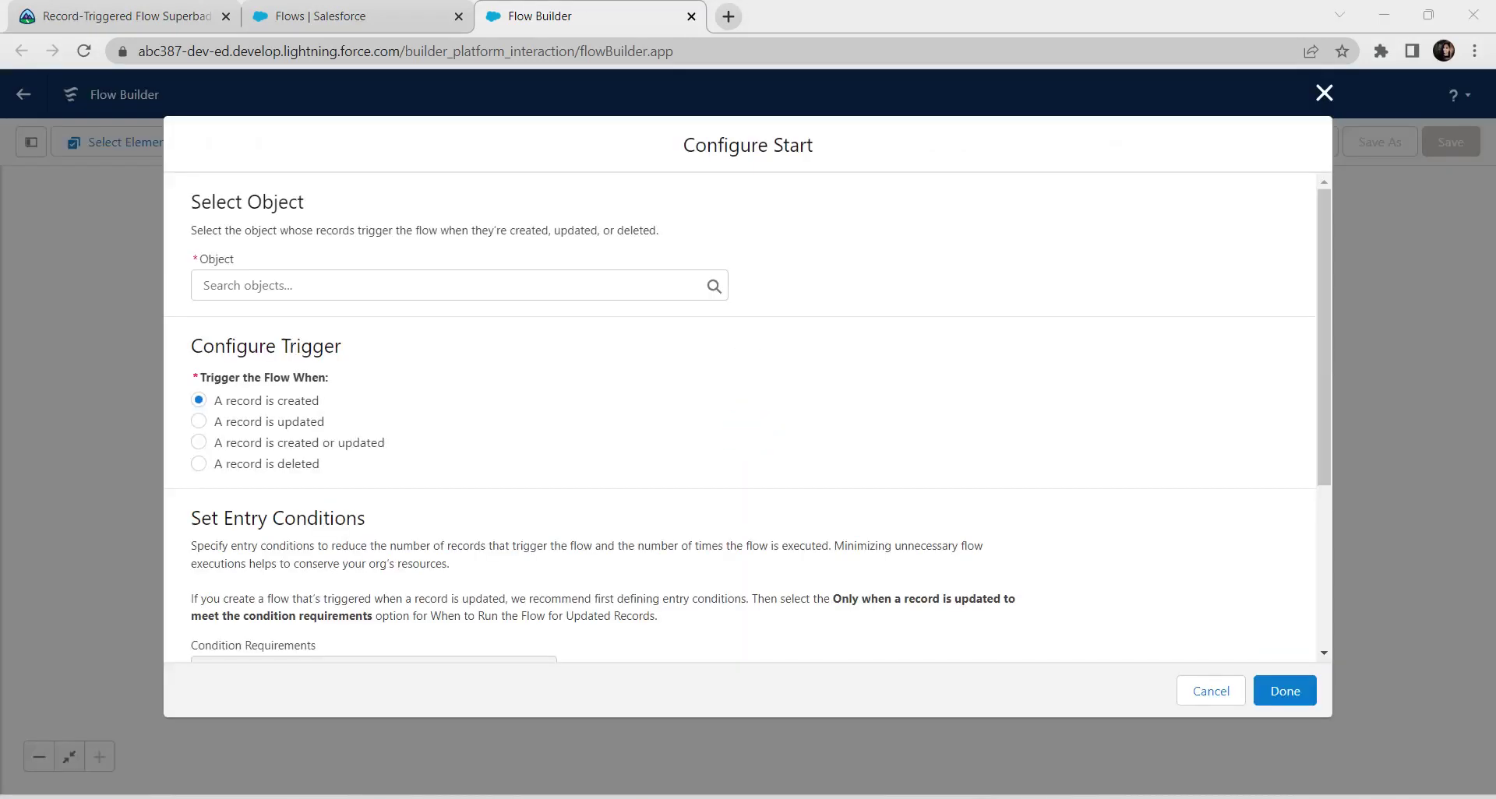
Step: Set the flow's object to Engagement and trigger it when a record is created or updated
{"action": "left_click", "coordinate": [459, 285]}
{"action": "type", "text": "enga"}
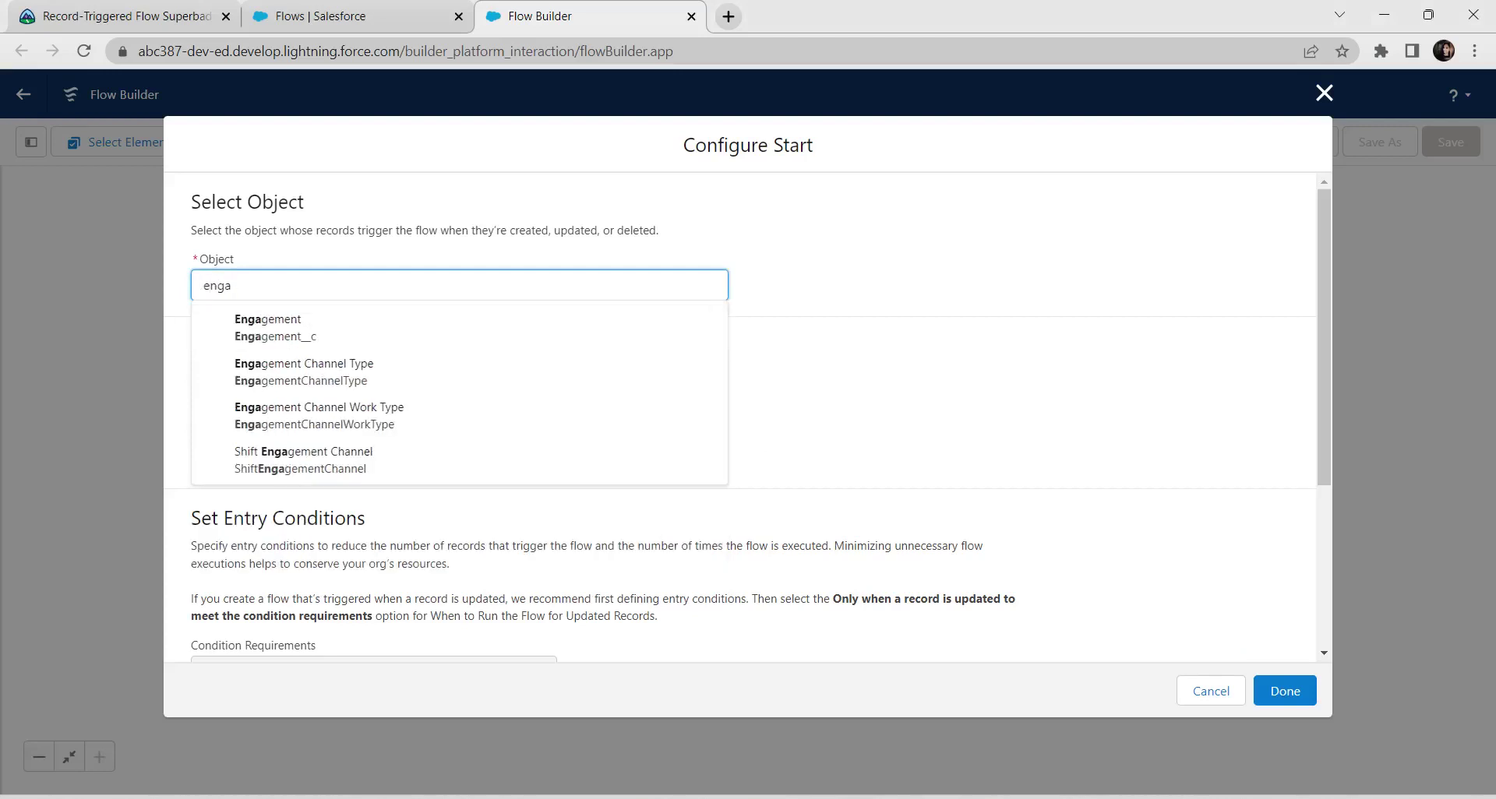
{"action": "key", "text": "Down"}
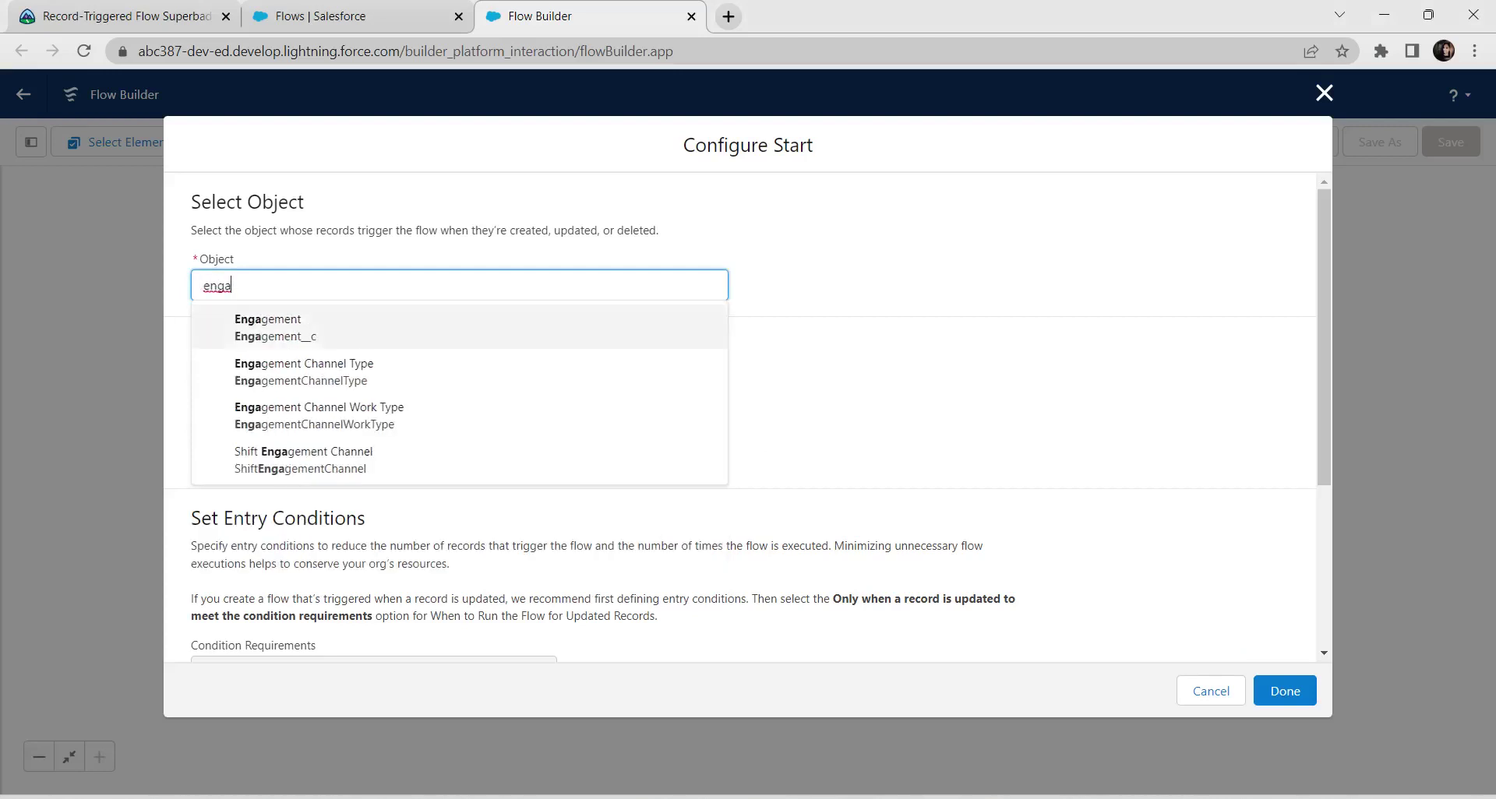
{"action": "key", "text": "Return"}
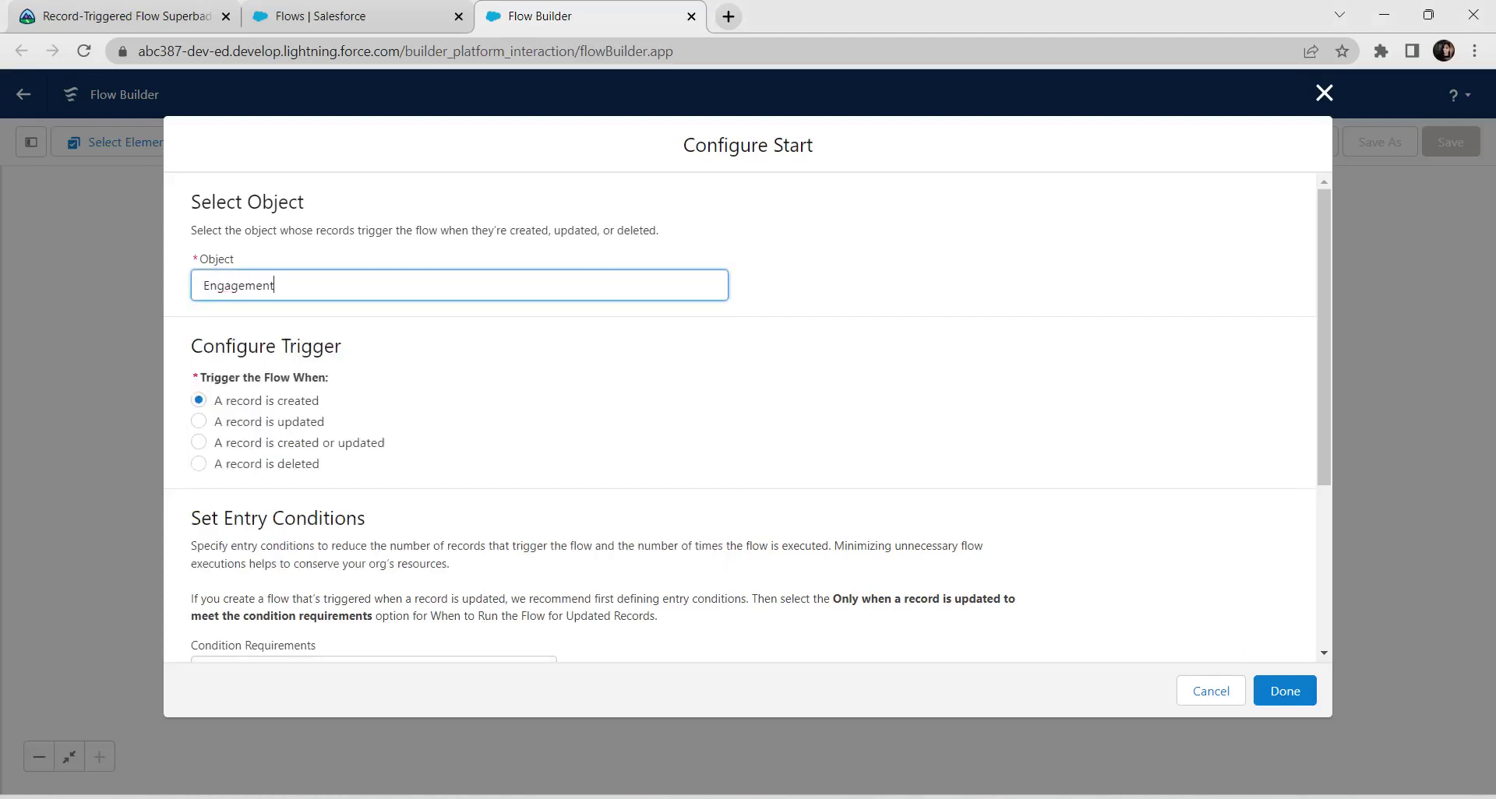
{"action": "scroll", "coordinate": [740, 417], "scroll_direction": "down", "scroll_amount": 1}
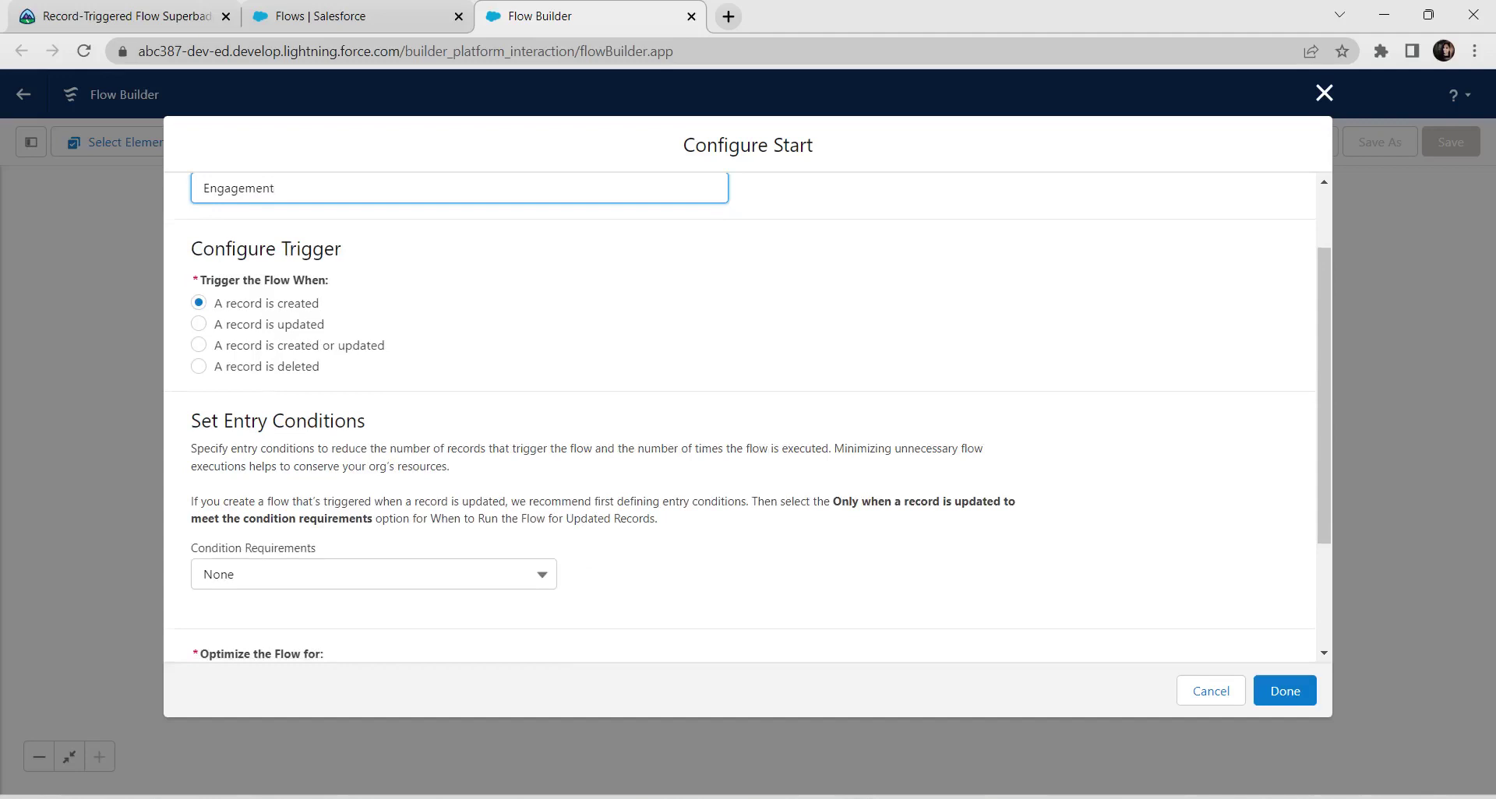
{"action": "left_click", "coordinate": [198, 346]}
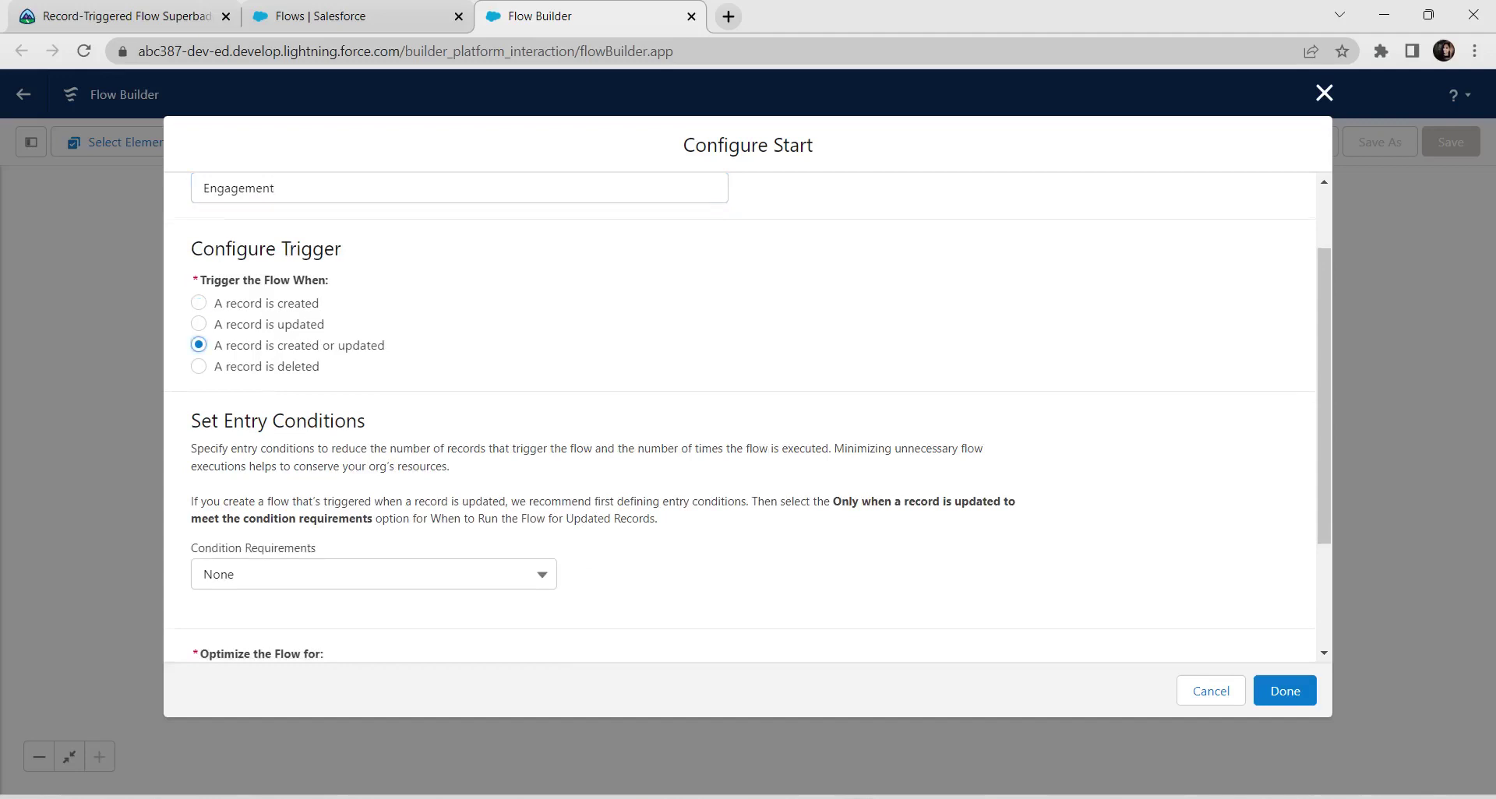
Step: Require all entry conditions to be met (AND), with the condition Potential_Donation__c Equals True
{"action": "scroll", "coordinate": [740, 417], "scroll_direction": "down", "scroll_amount": 2}
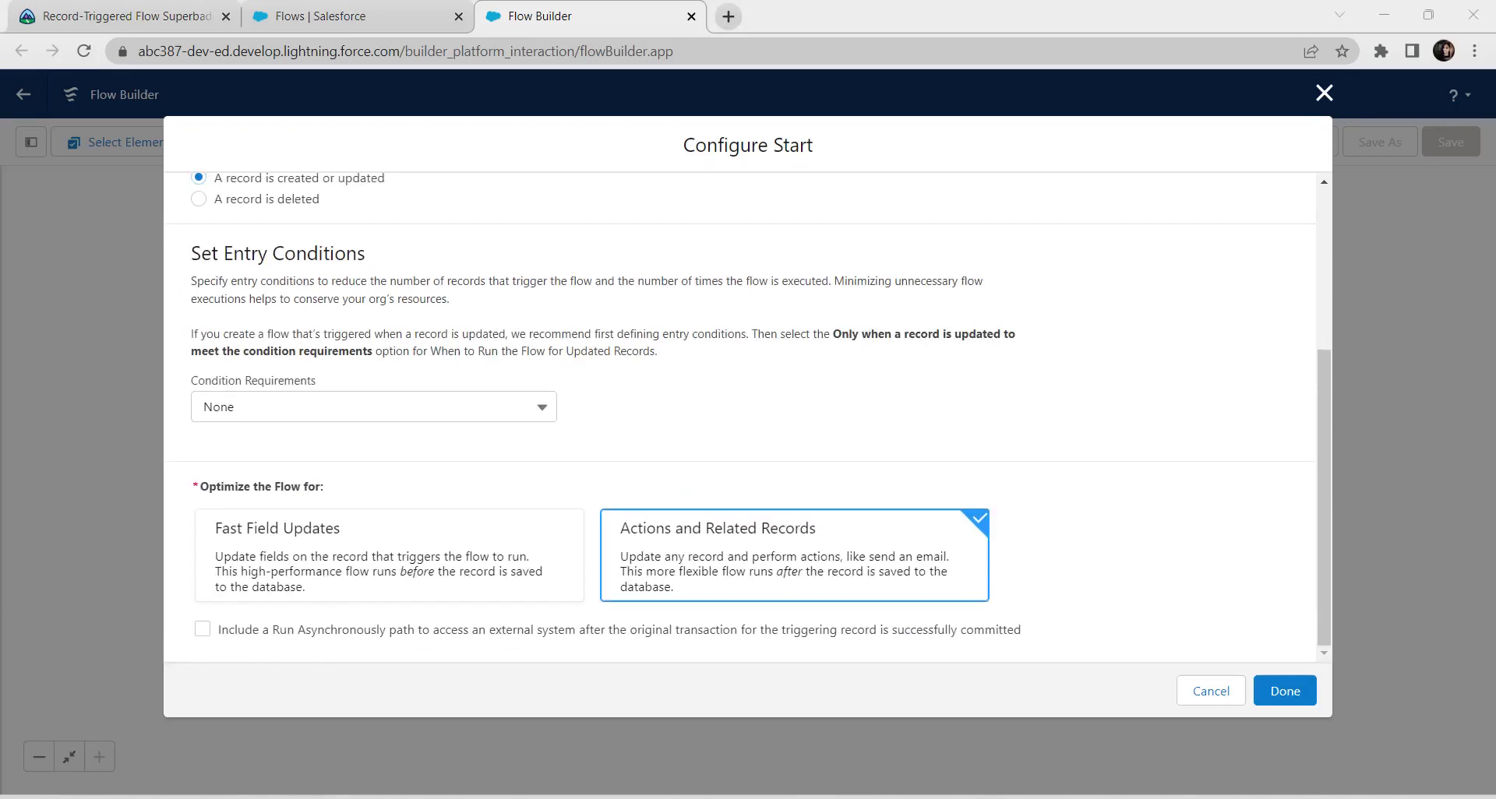
{"action": "left_click", "coordinate": [374, 407]}
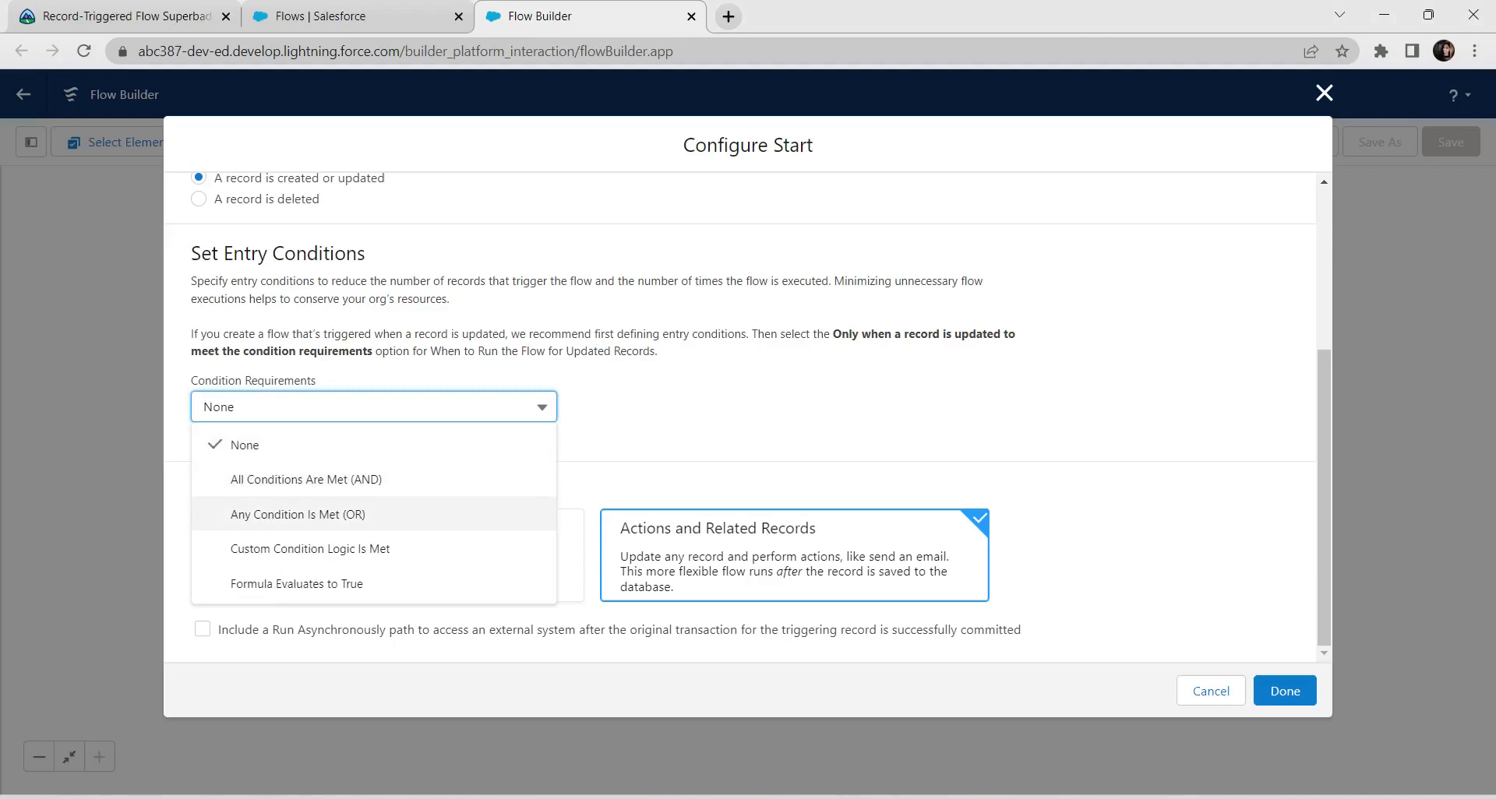
{"action": "left_click", "coordinate": [305, 479]}
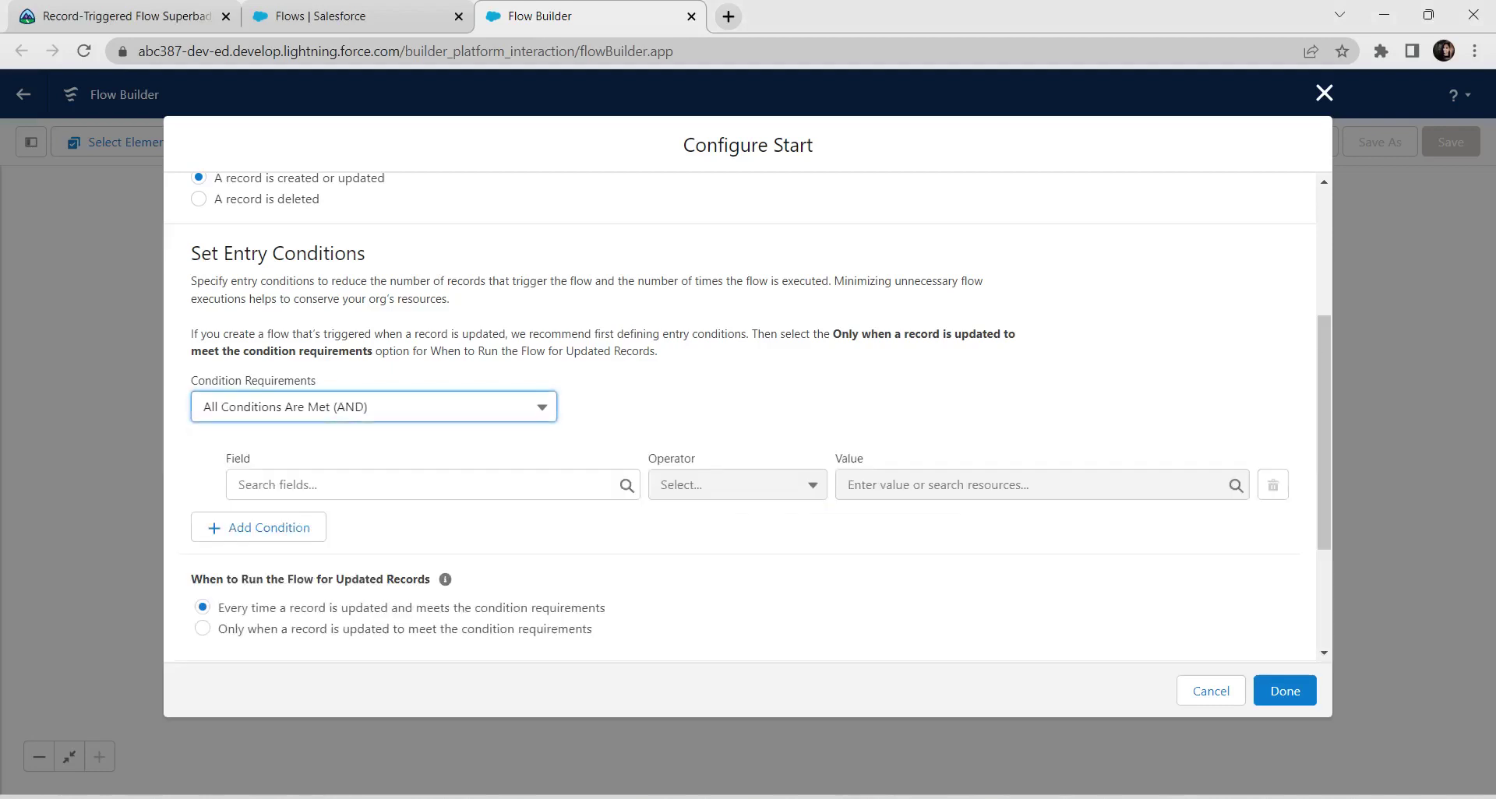
{"action": "left_click", "coordinate": [305, 485]}
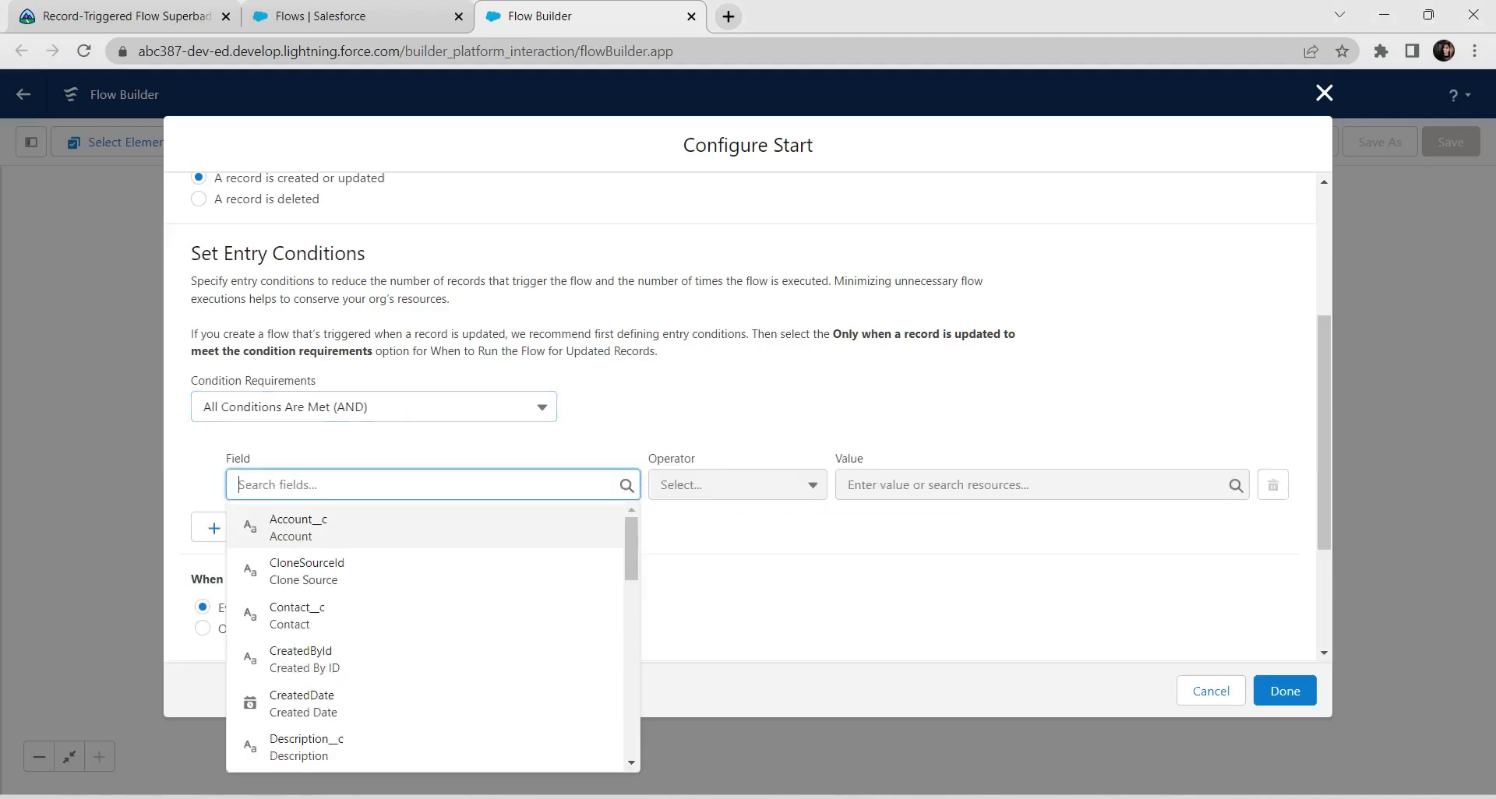
{"action": "type", "text": "pote"}
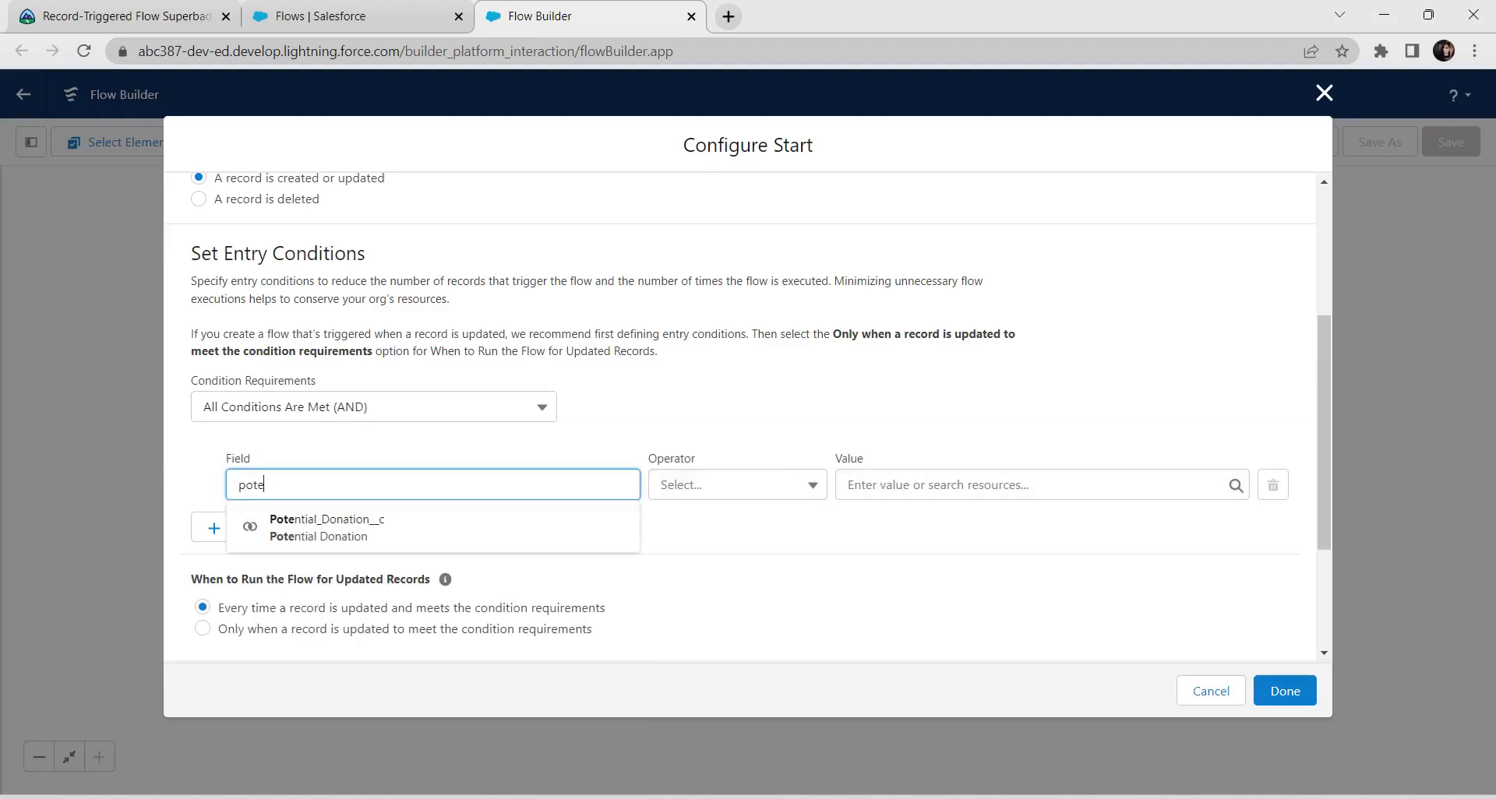
{"action": "left_click", "coordinate": [320, 528]}
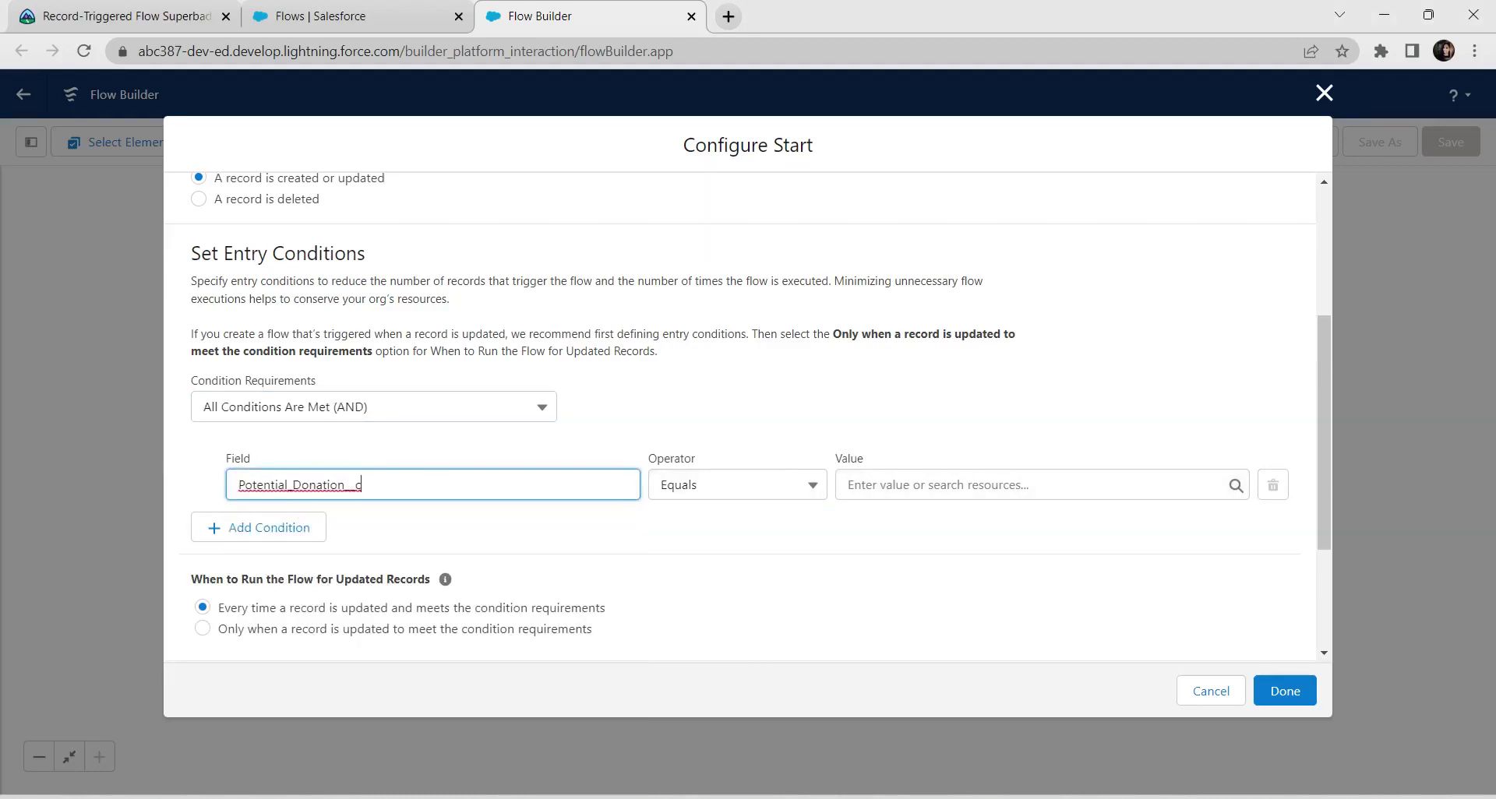
{"action": "left_click", "coordinate": [935, 485]}
{"action": "type", "text": "true"}
{"action": "left_click", "coordinate": [916, 559]}
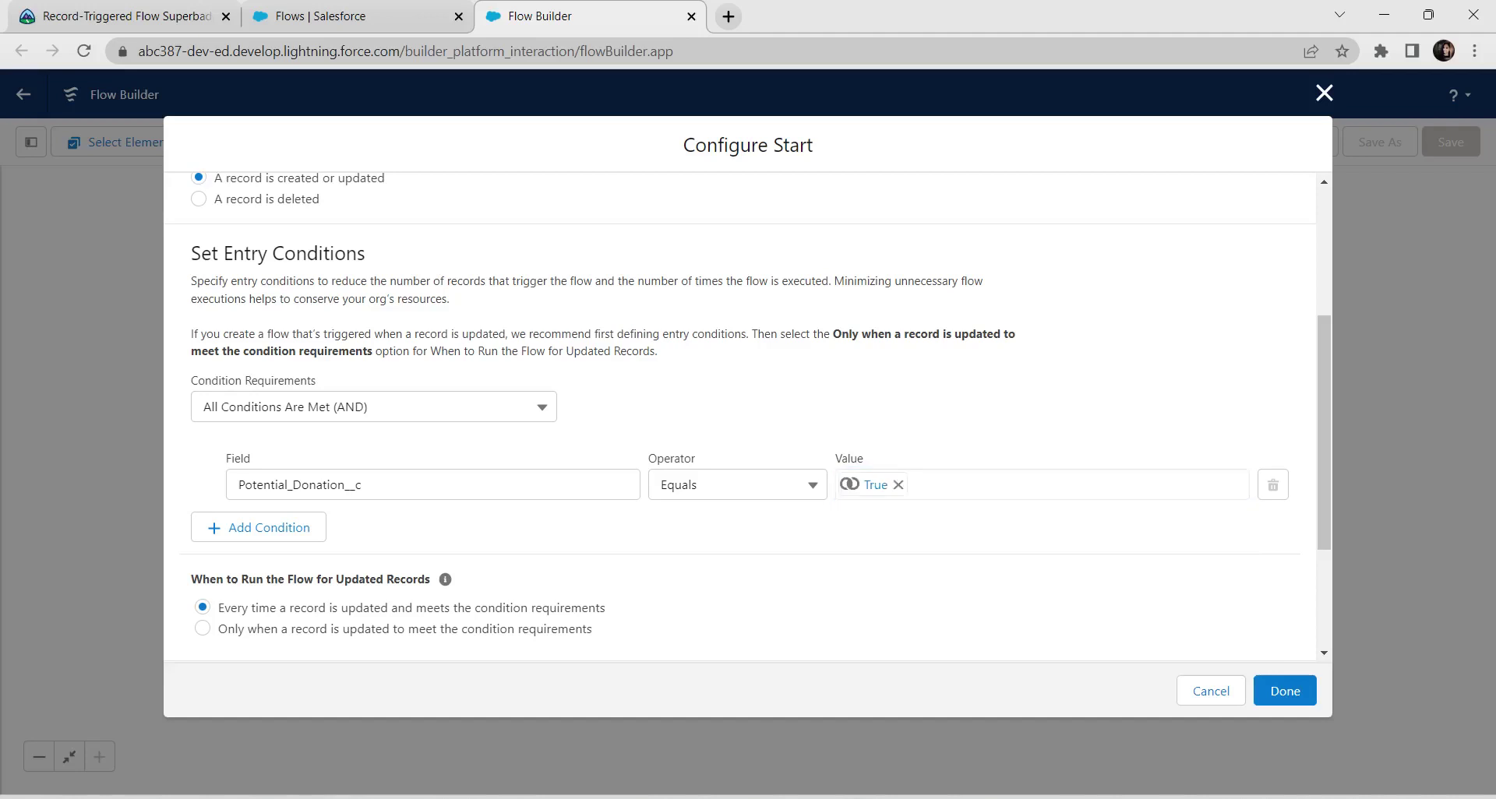
Step: Run the flow only when a record is updated to meet the condition requirements, and finish the start configuration
{"action": "scroll", "coordinate": [740, 413], "scroll_direction": "down", "scroll_amount": 3}
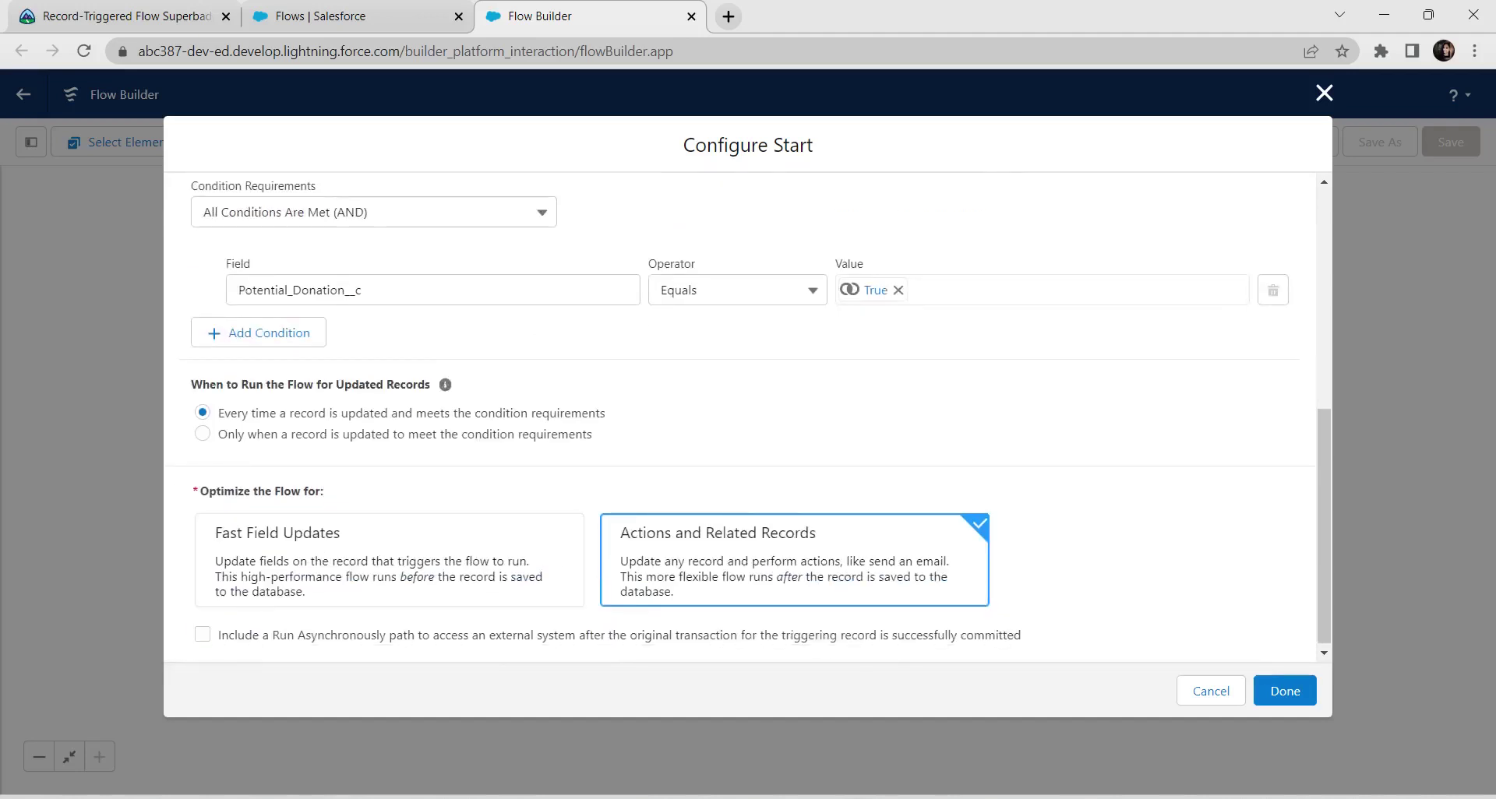
{"action": "left_click", "coordinate": [202, 434]}
{"action": "left_click", "coordinate": [1285, 692]}
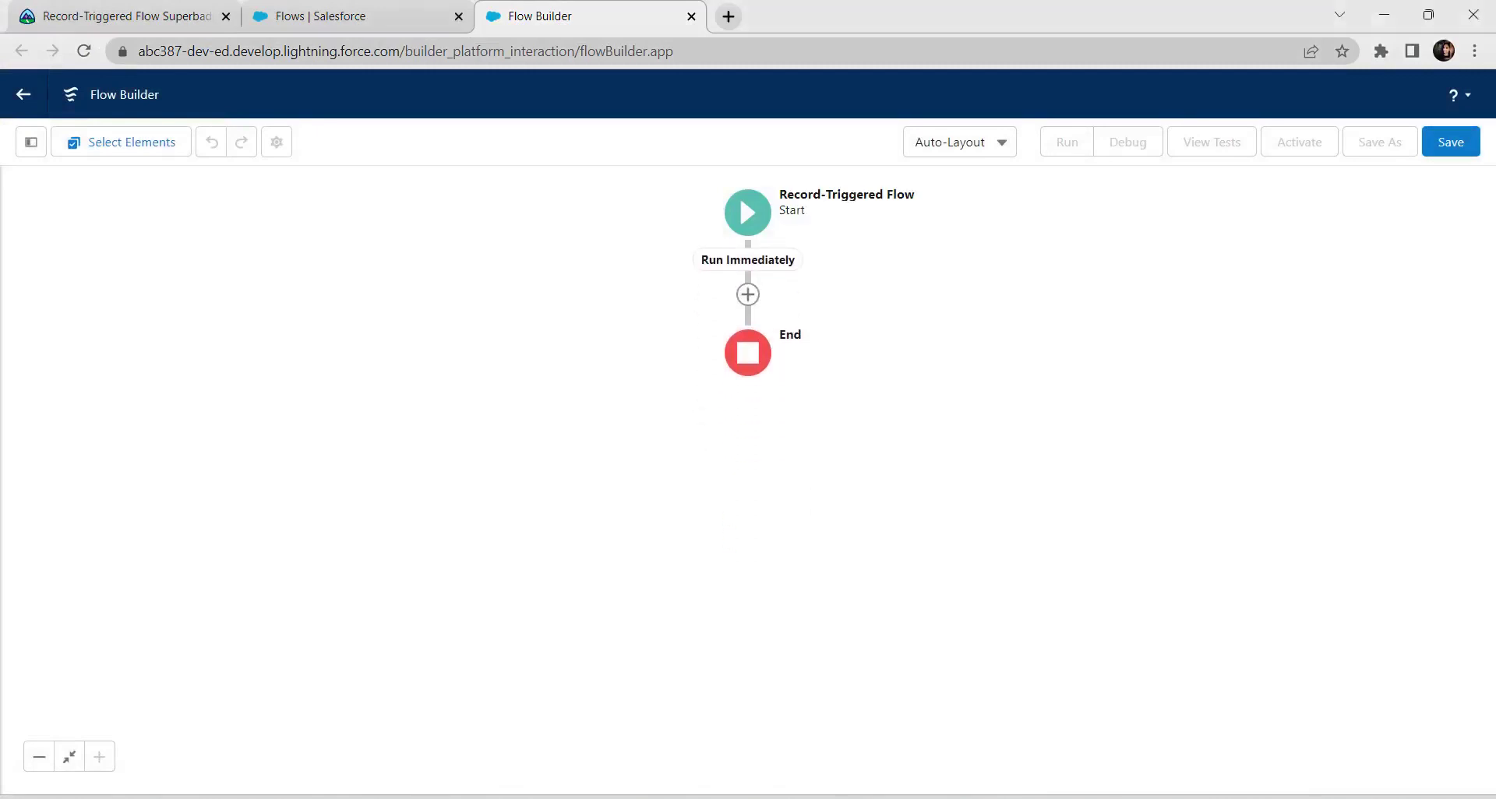
Step: Add a Get Records element after the flow's start and label it "Get Record"
{"action": "left_click", "coordinate": [747, 295]}
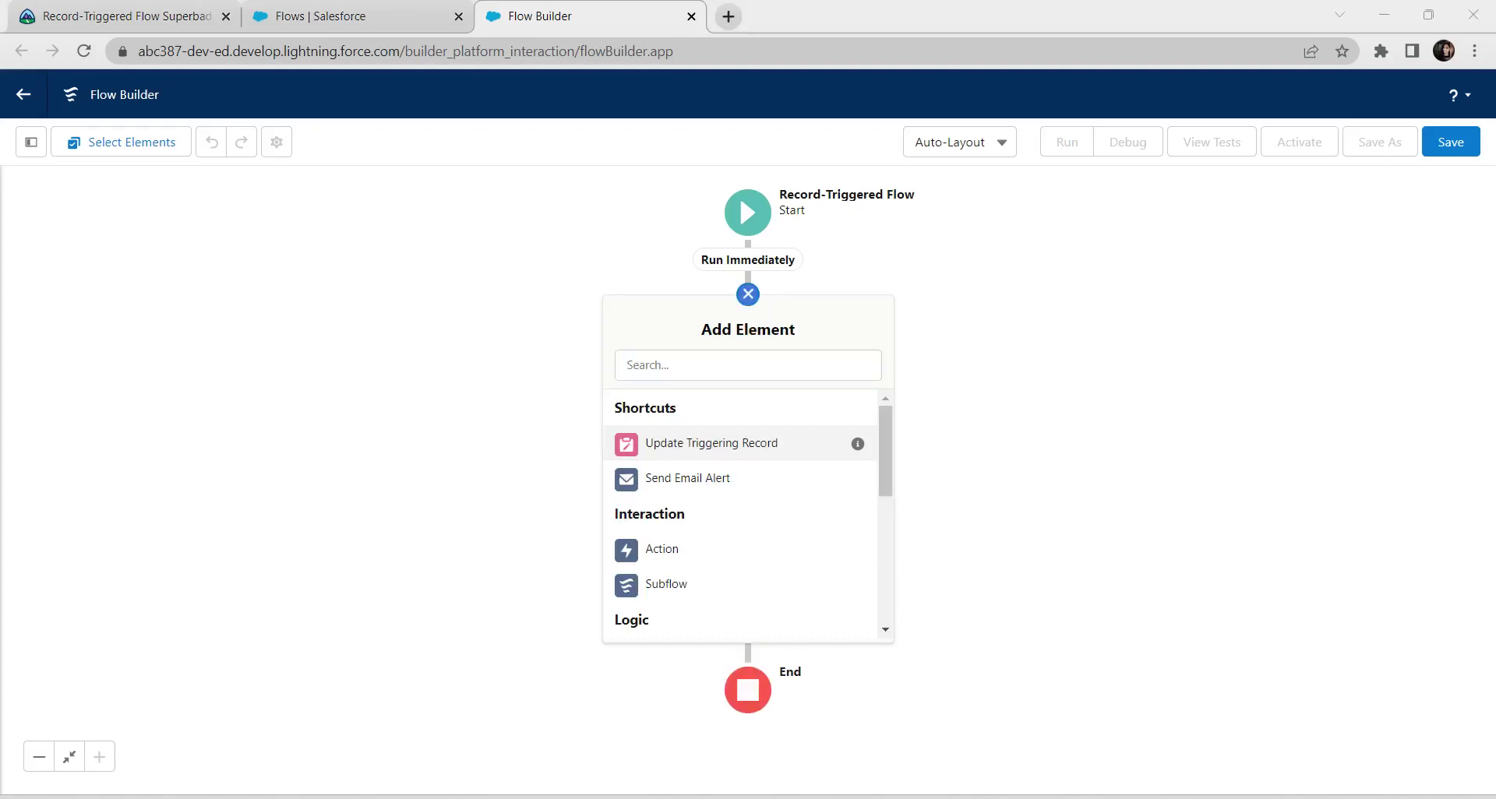
{"action": "left_click", "coordinate": [747, 365]}
{"action": "type", "text": "get"}
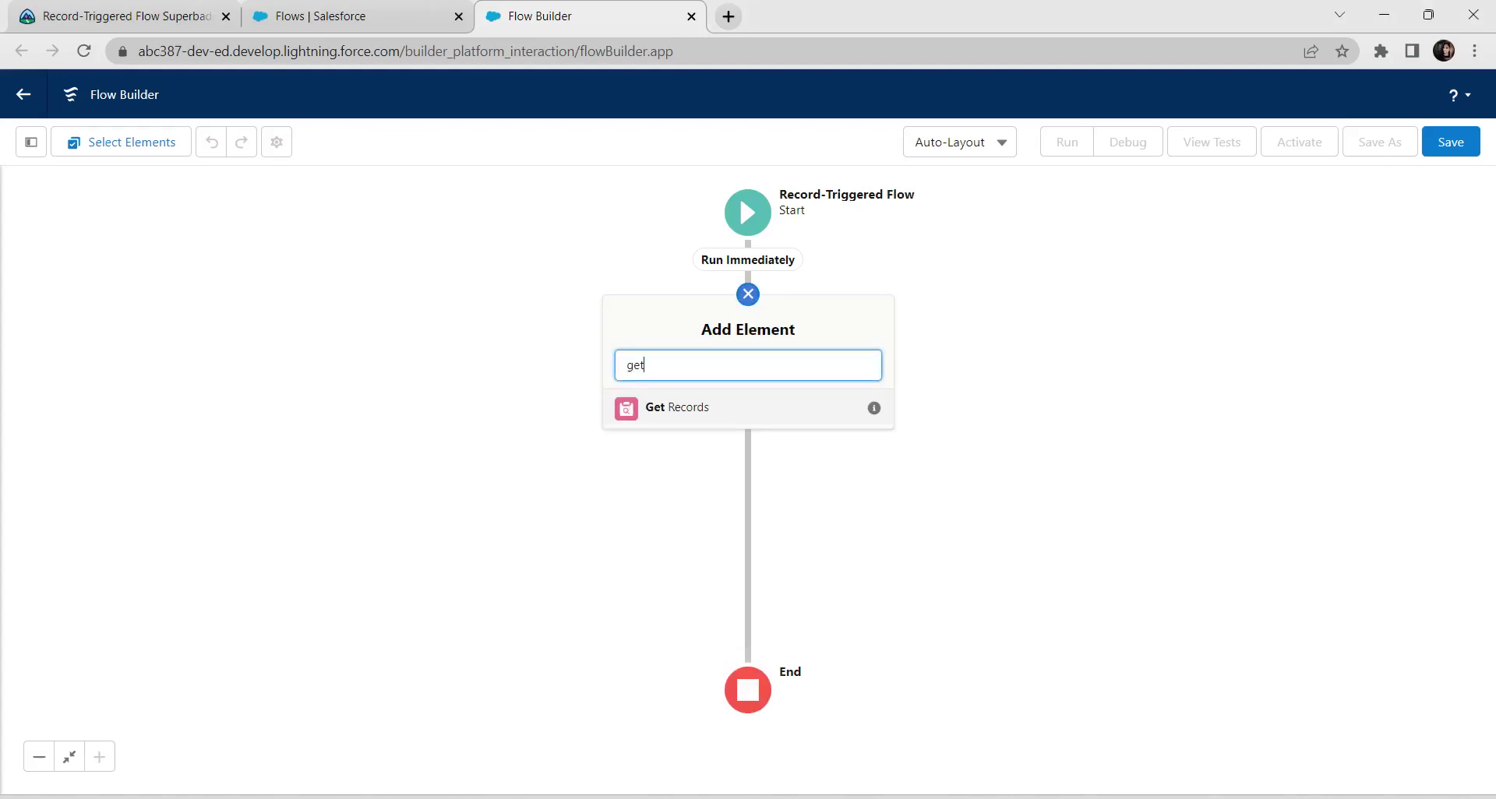
{"action": "left_click", "coordinate": [747, 407]}
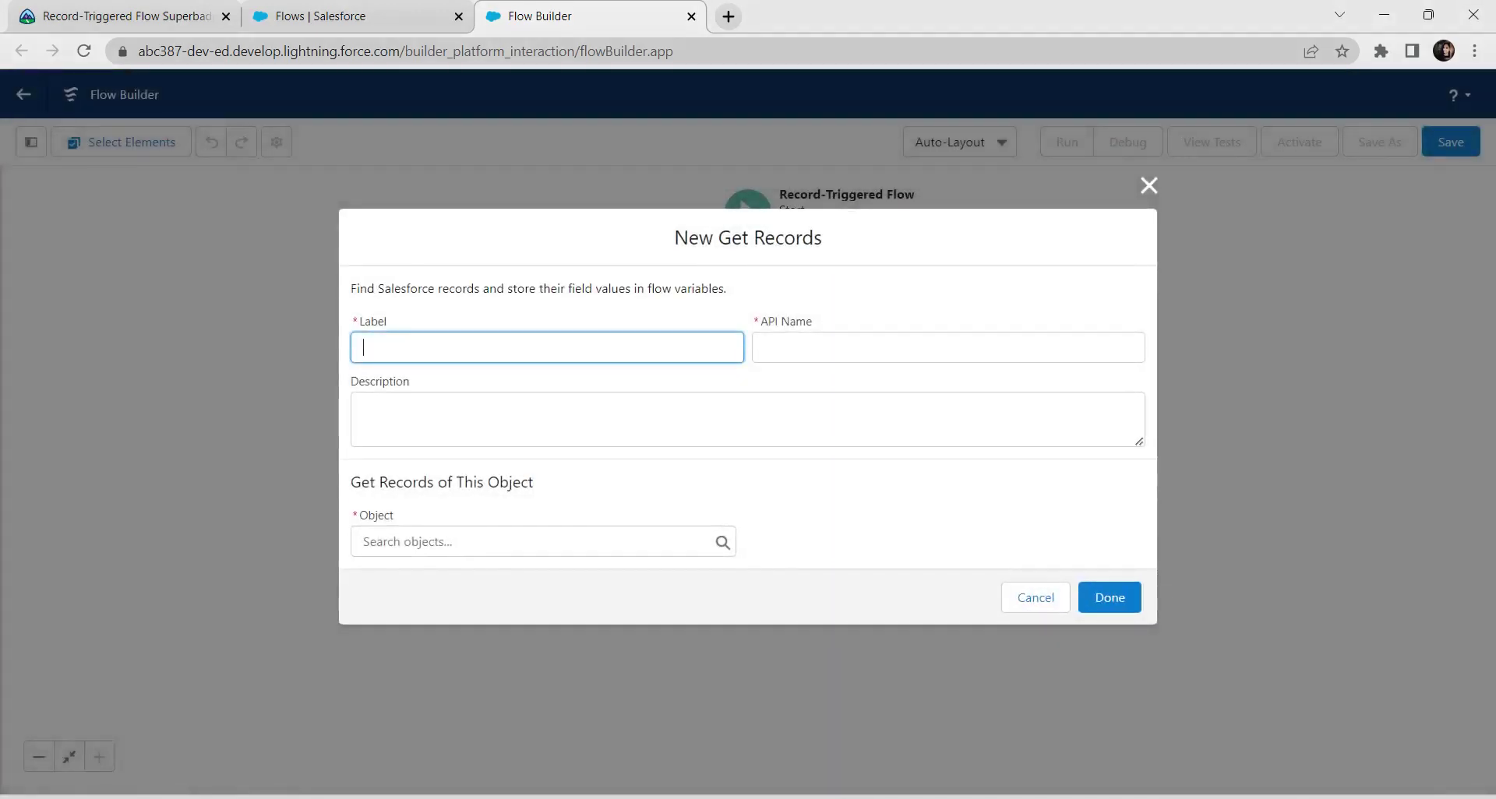
{"action": "type", "text": "Get Record"}
{"action": "left_click", "coordinate": [363, 410]}
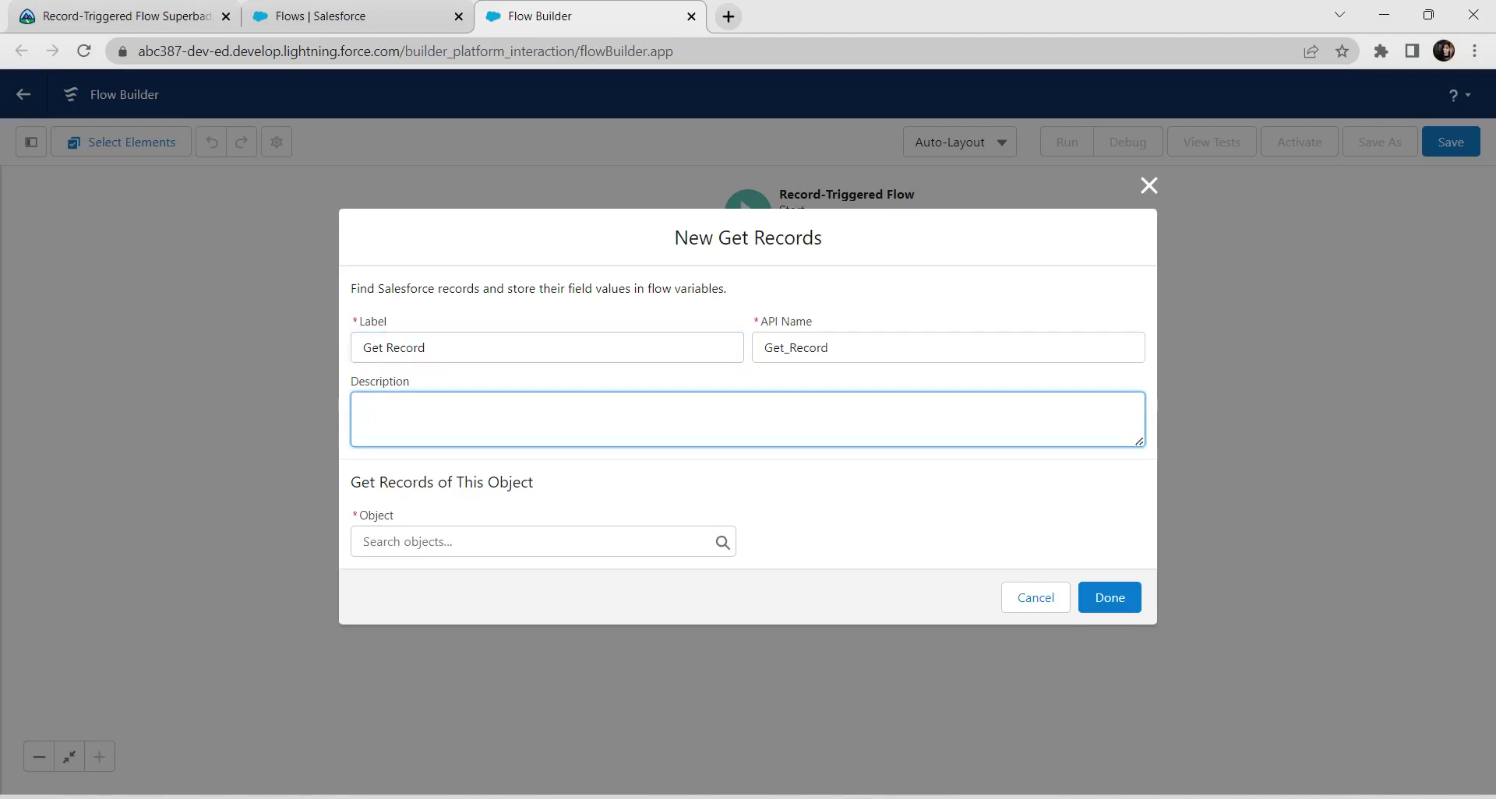
Step: Set Record Type as the object whose records the Get Record element retrieves
{"action": "left_click", "coordinate": [363, 541]}
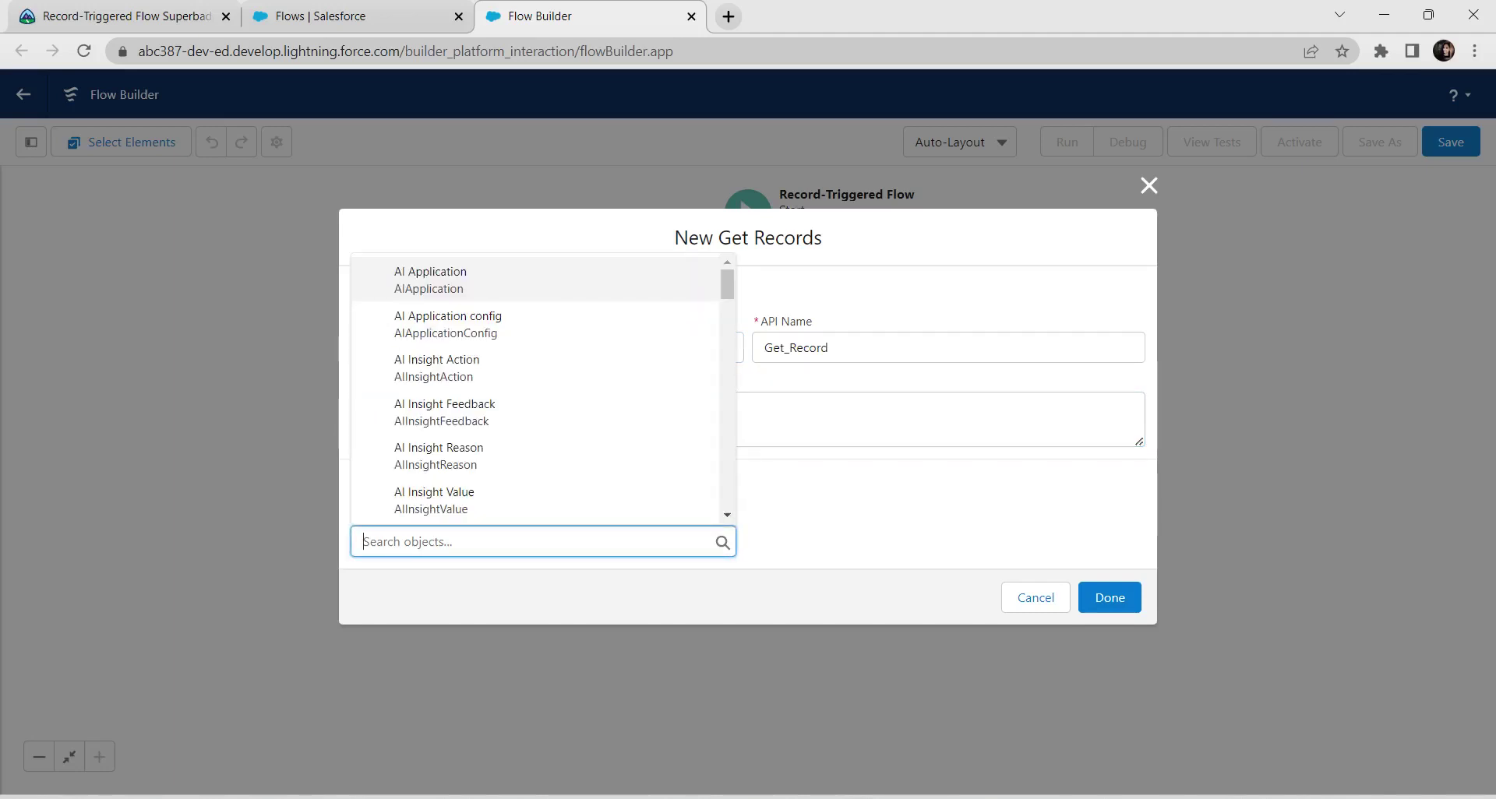
{"action": "type", "text": "rec"}
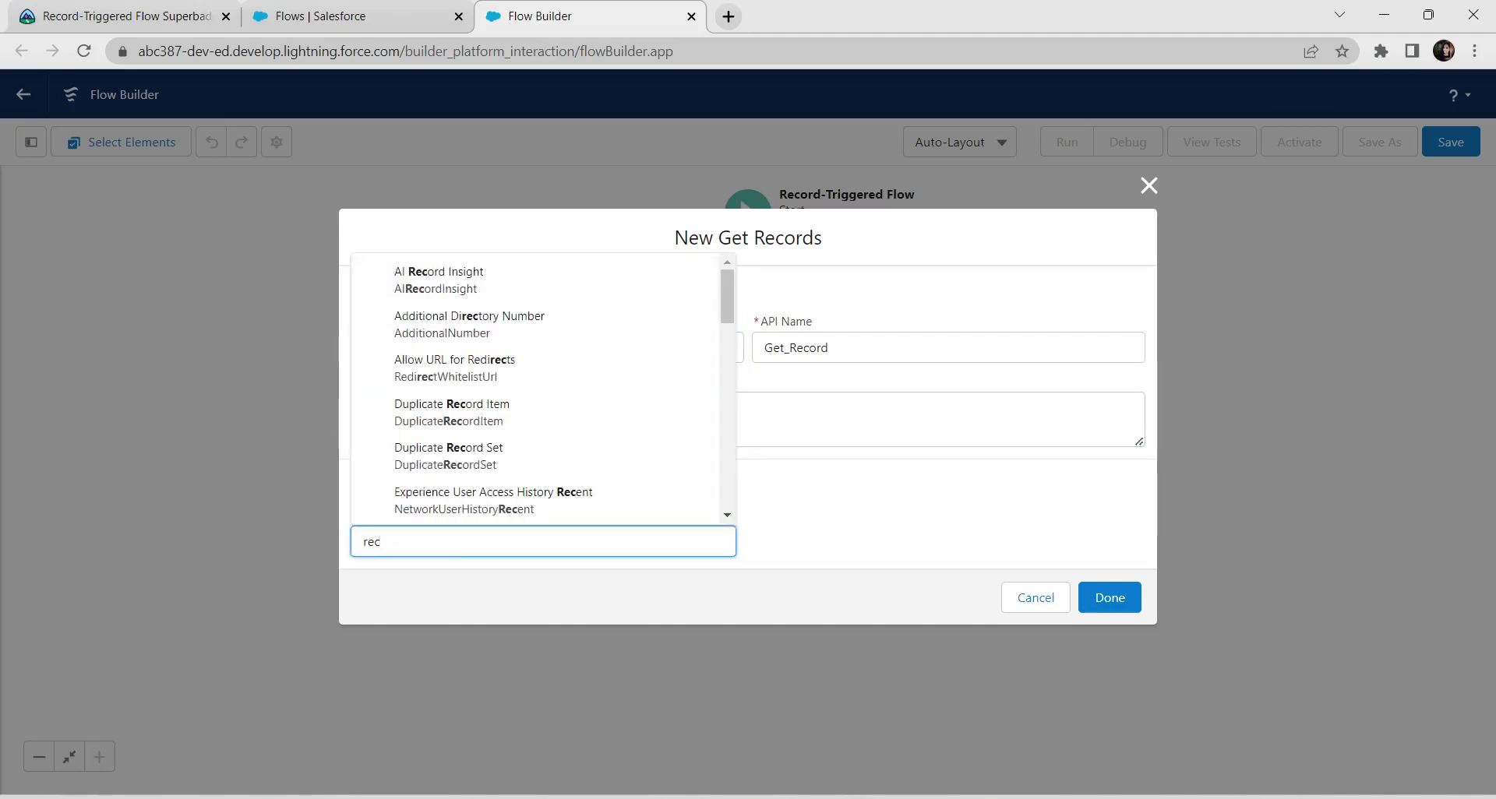
{"action": "type", "text": "ord"}
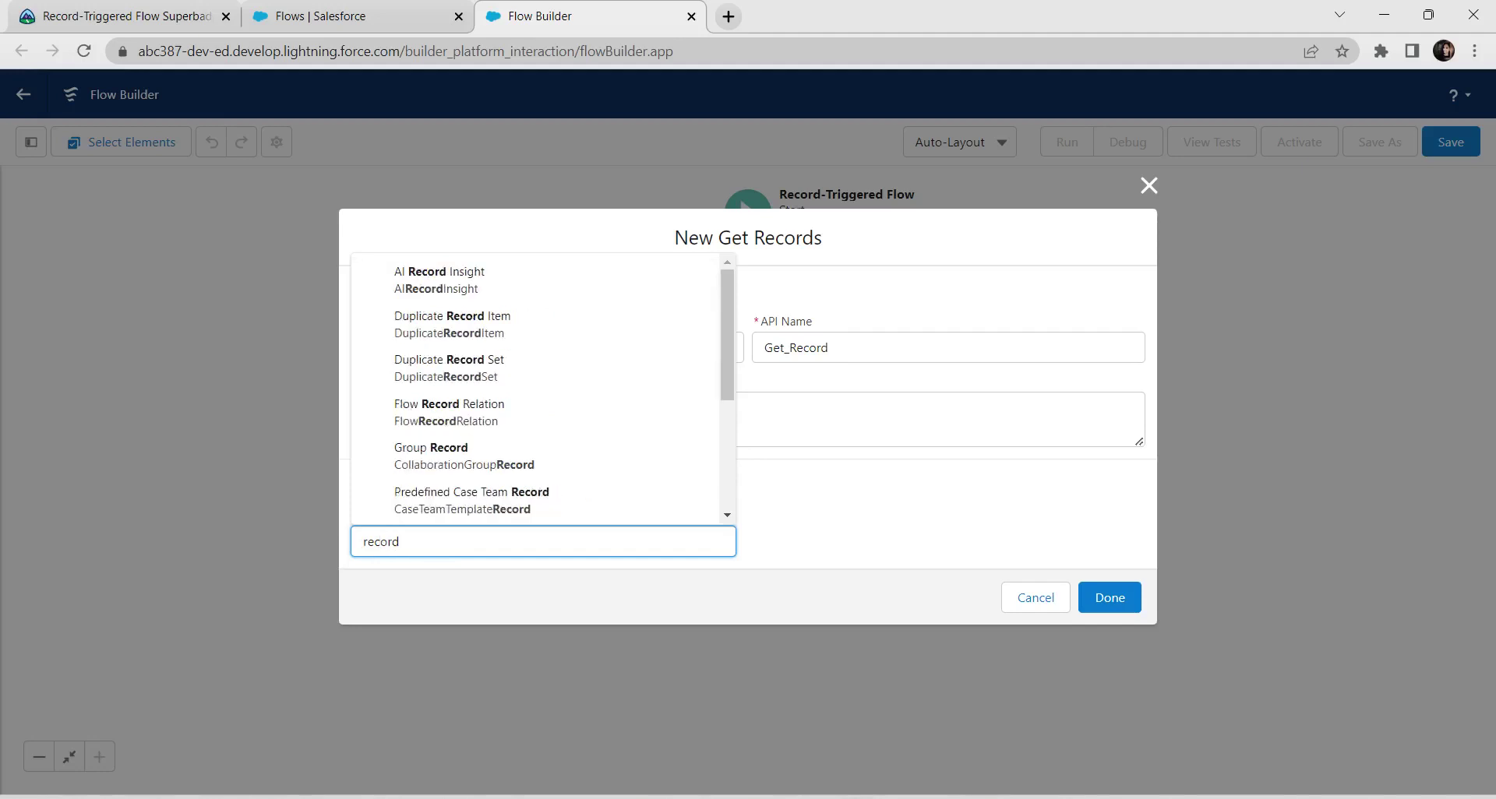
{"action": "type", "text": " ty"}
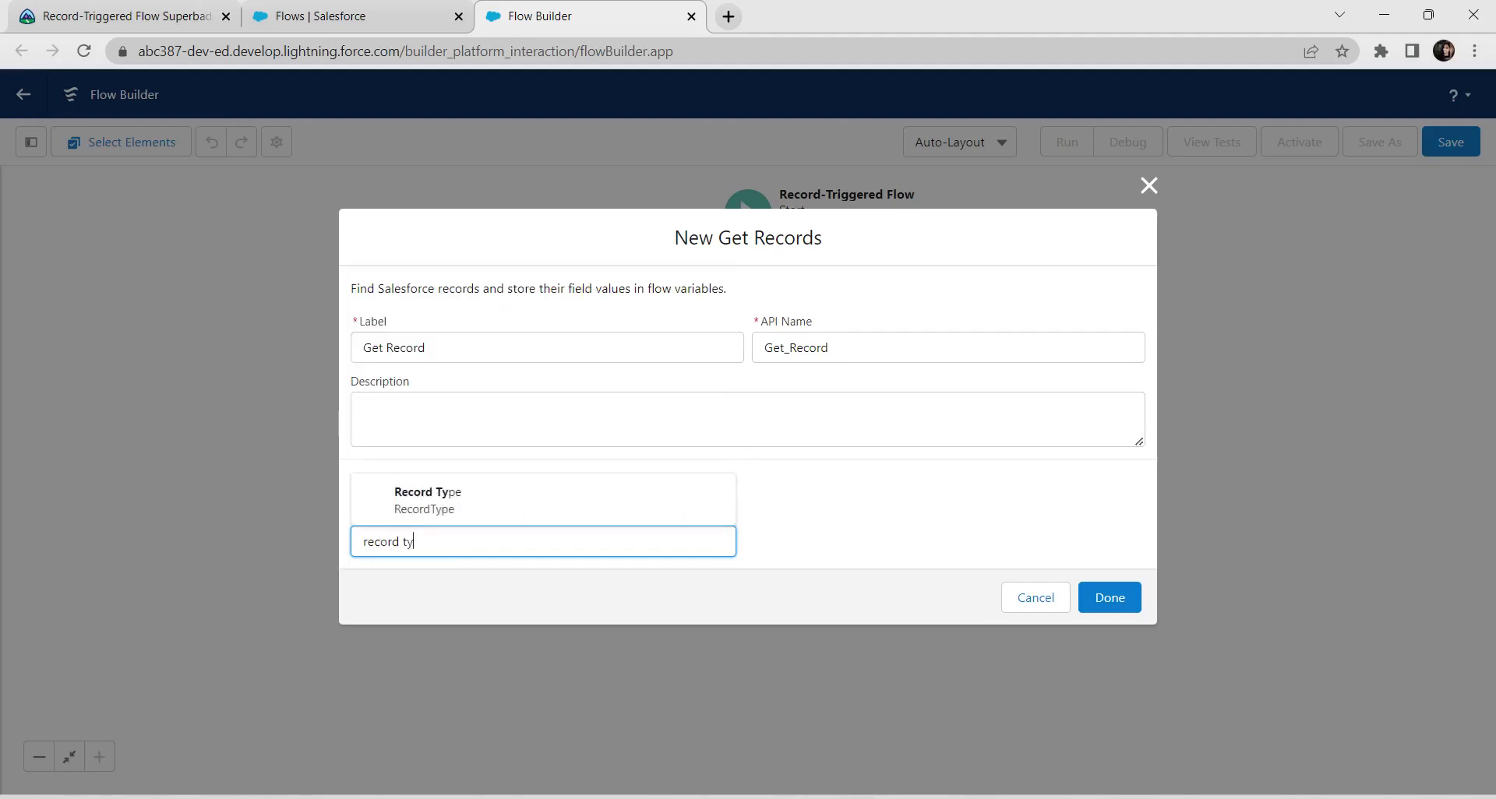
{"action": "left_click", "coordinate": [543, 499]}
{"action": "scroll", "coordinate": [740, 417], "scroll_direction": "down", "scroll_amount": 2}
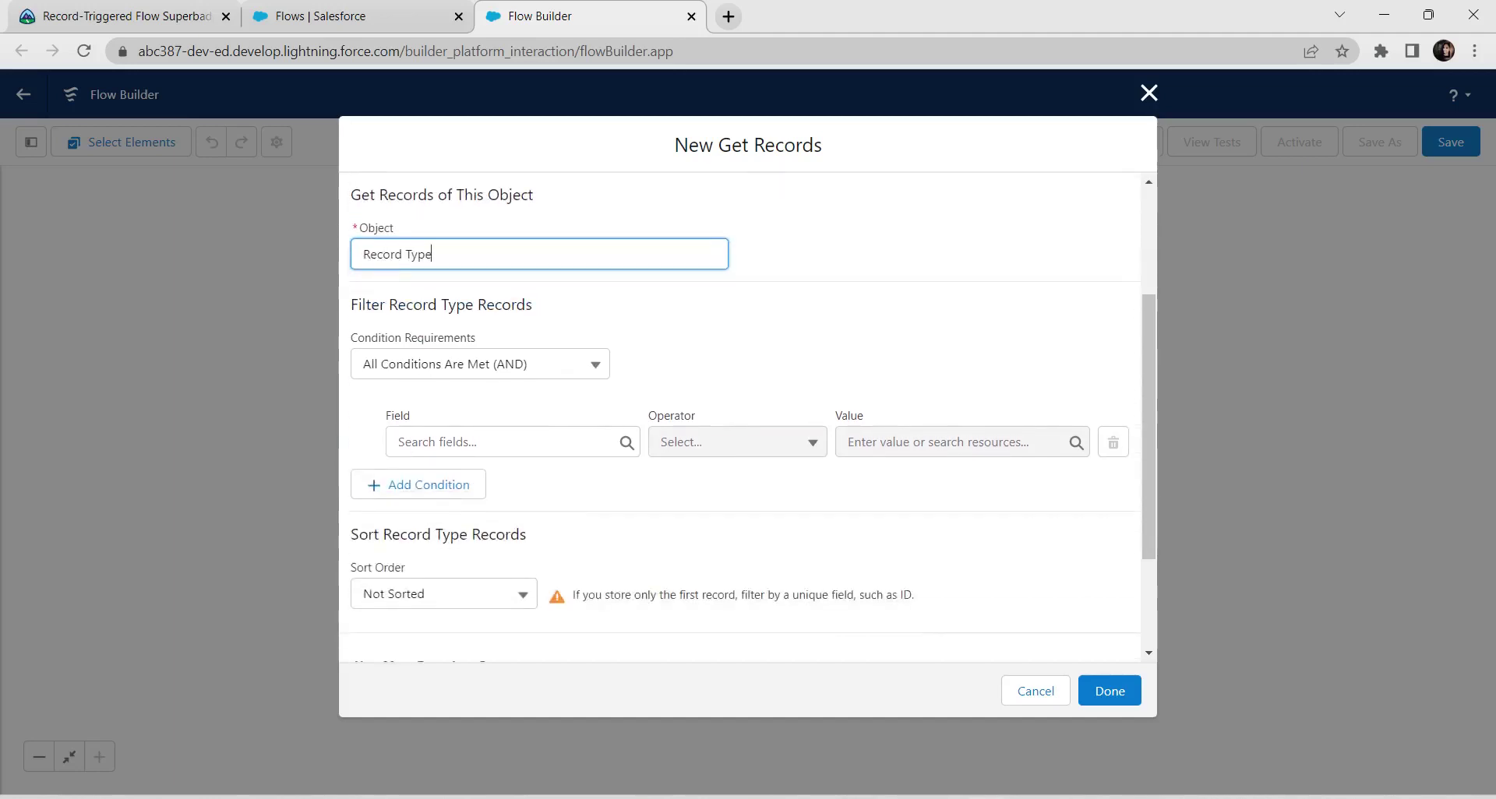
{"action": "key", "text": "alt+Tab"}
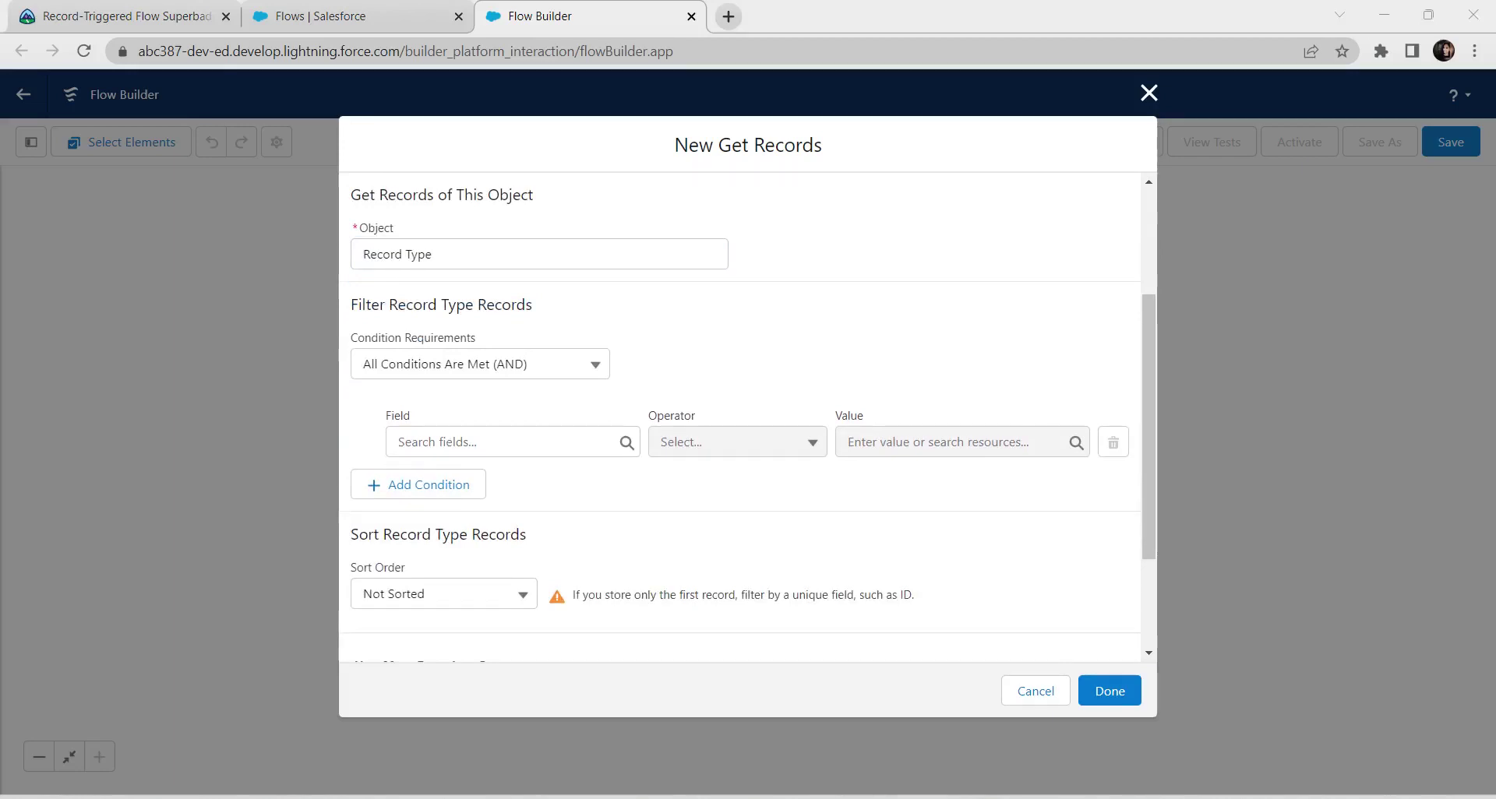
Step: Filter the Record Type records by DeveloperName Equals Donation, taking the record type name from the superbadge instructions
{"action": "left_click", "coordinate": [511, 442]}
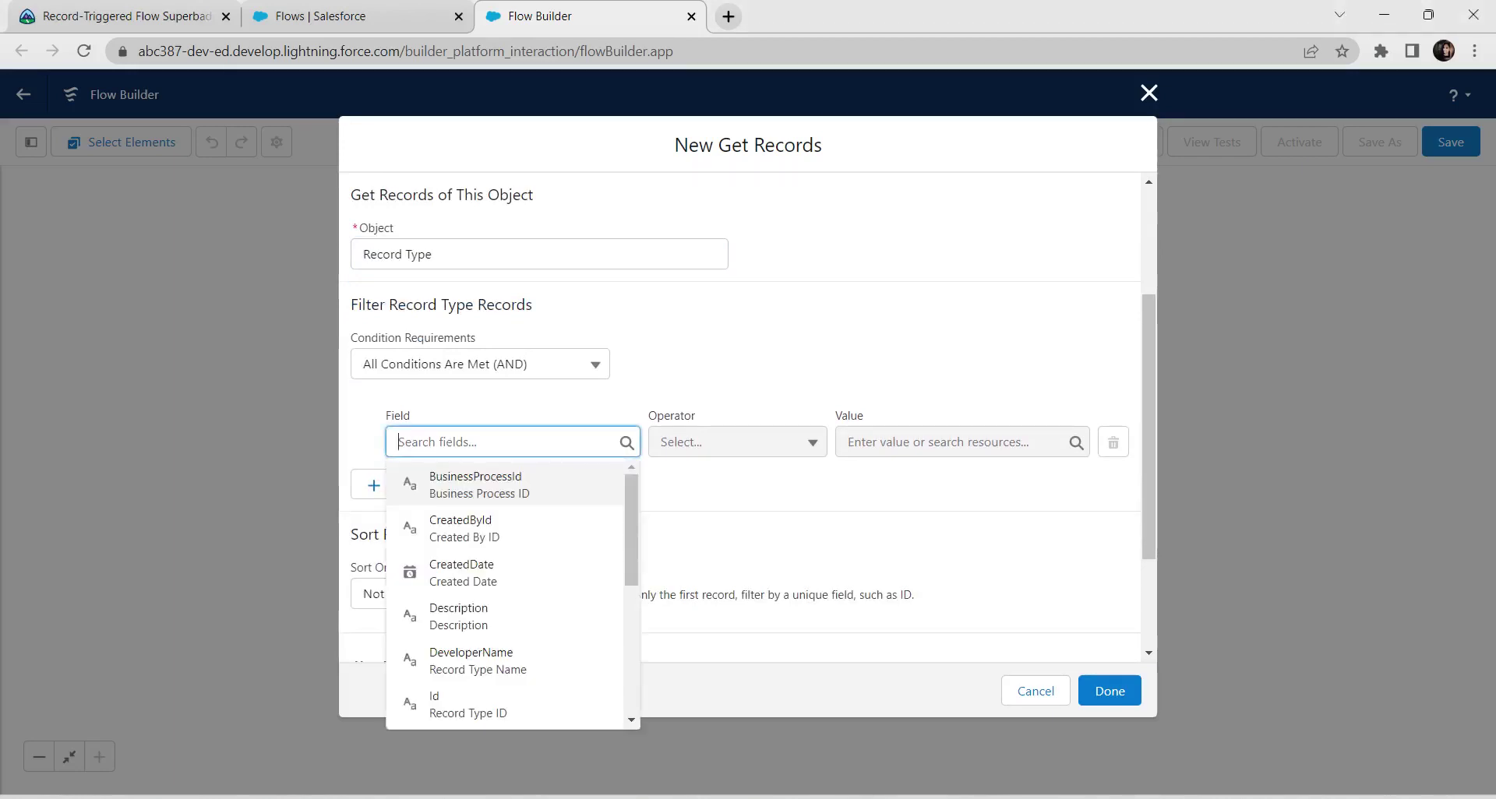
{"action": "type", "text": "deve"}
{"action": "key", "text": "Down"}
{"action": "key", "text": "Return"}
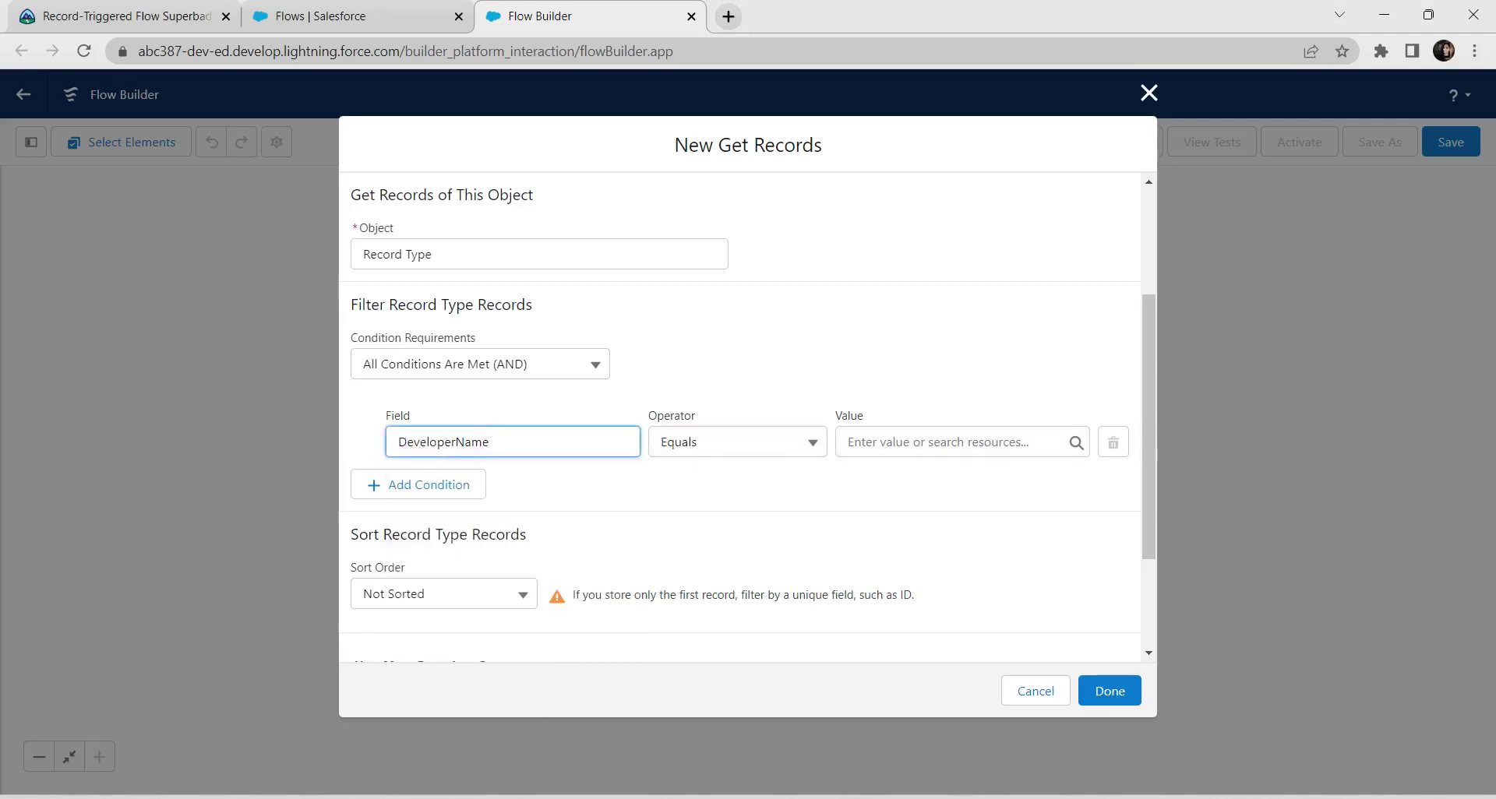
{"action": "left_click", "coordinate": [961, 442]}
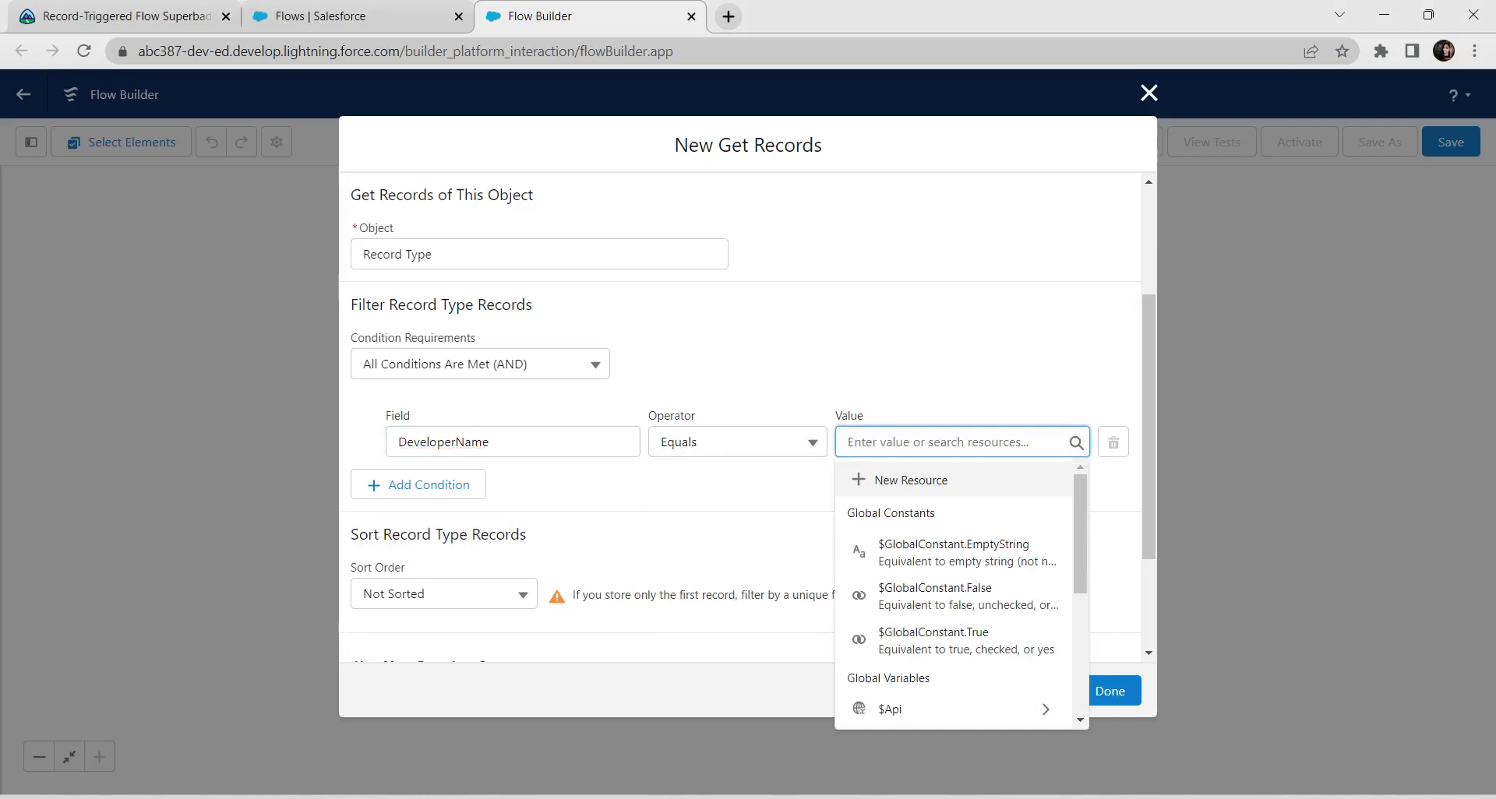
{"action": "left_click", "coordinate": [125, 16]}
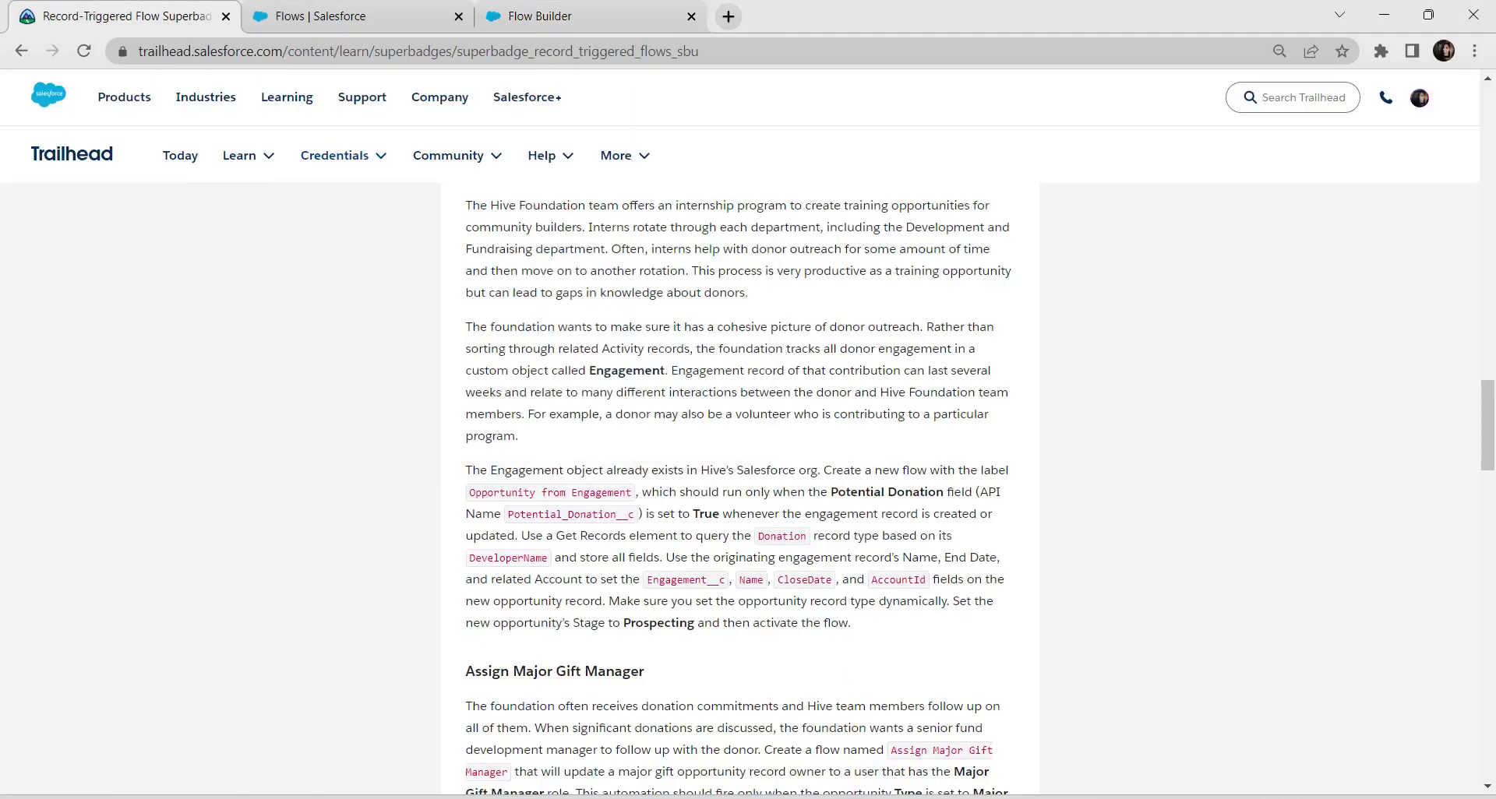
{"action": "left_click_drag", "start_coordinate": [757, 536], "coordinate": [799, 536]}
{"action": "key", "text": "ctrl+3"}
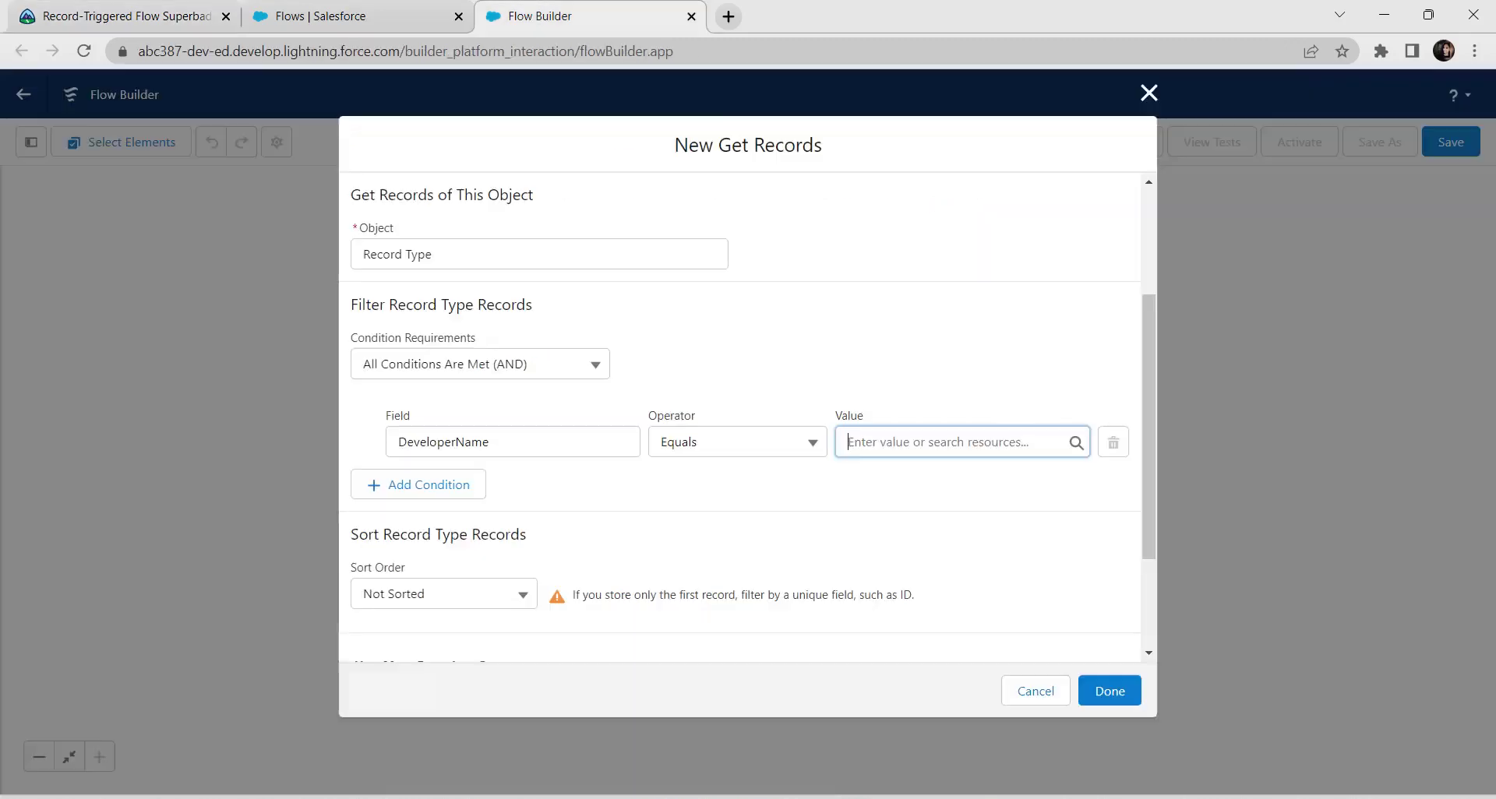
{"action": "type", "text": "Donation"}
{"action": "key", "text": "Tab"}
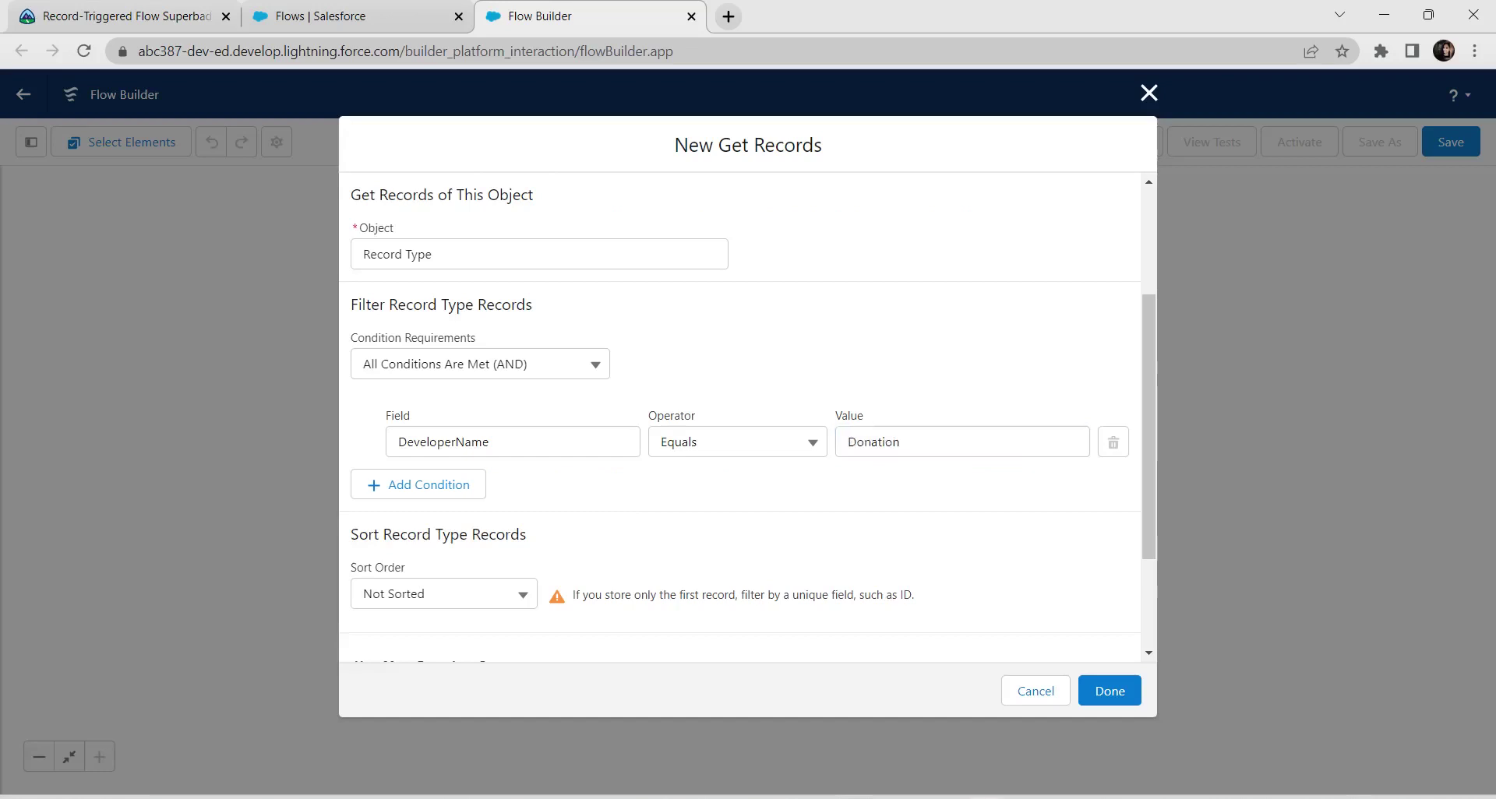
Step: Review the Get Record element's settings and finish its configuration
{"action": "scroll", "coordinate": [748, 417], "scroll_direction": "down", "scroll_amount": 2}
{"action": "scroll", "coordinate": [748, 417], "scroll_direction": "up", "scroll_amount": 5}
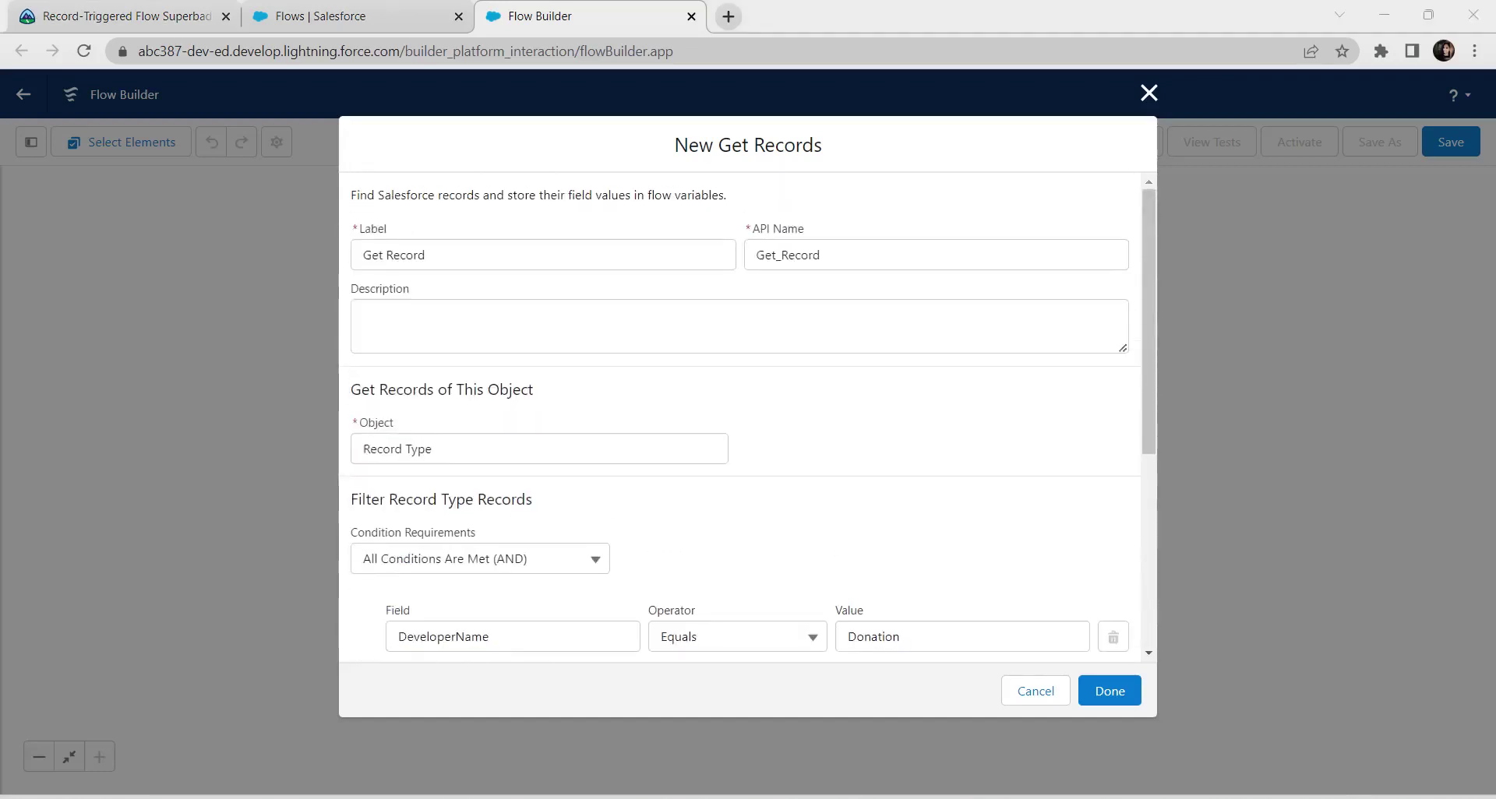
{"action": "scroll", "coordinate": [748, 417], "scroll_direction": "down", "scroll_amount": 5}
{"action": "left_click", "coordinate": [1110, 692]}
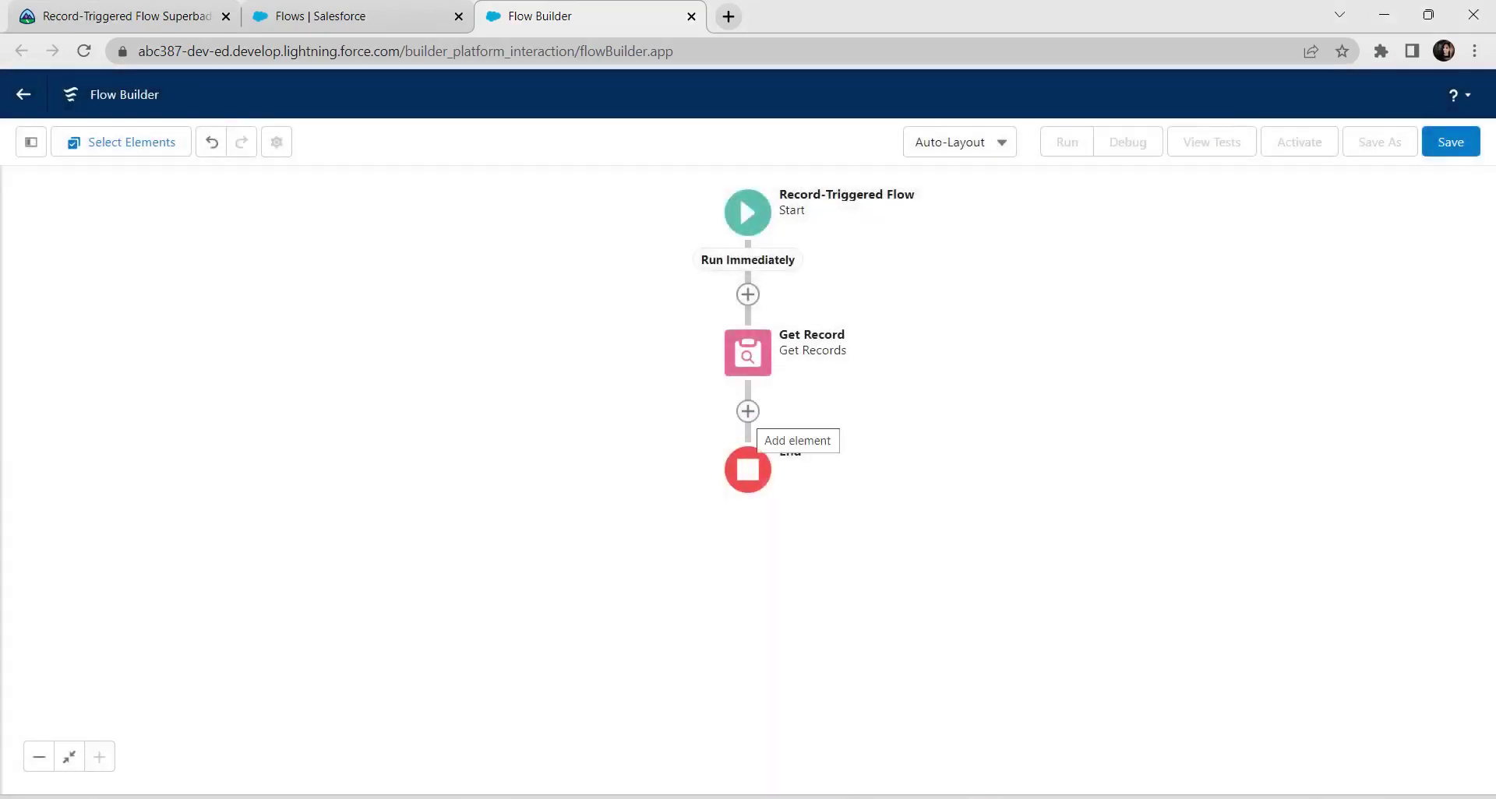
Step: Add a Create Records element after Get Record and label it "Create Opportunity"
{"action": "left_click", "coordinate": [748, 411]}
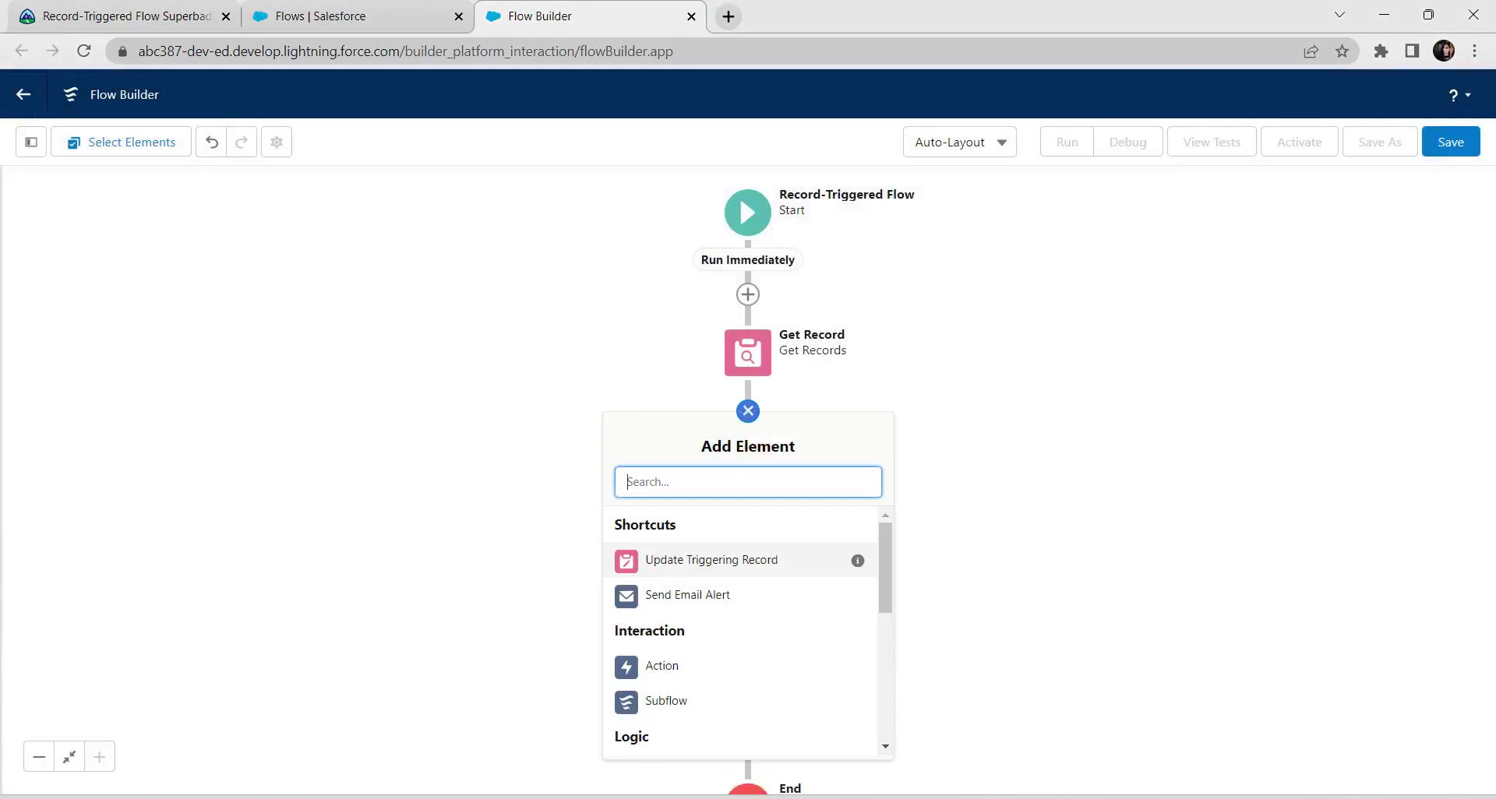
{"action": "type", "text": "crete"}
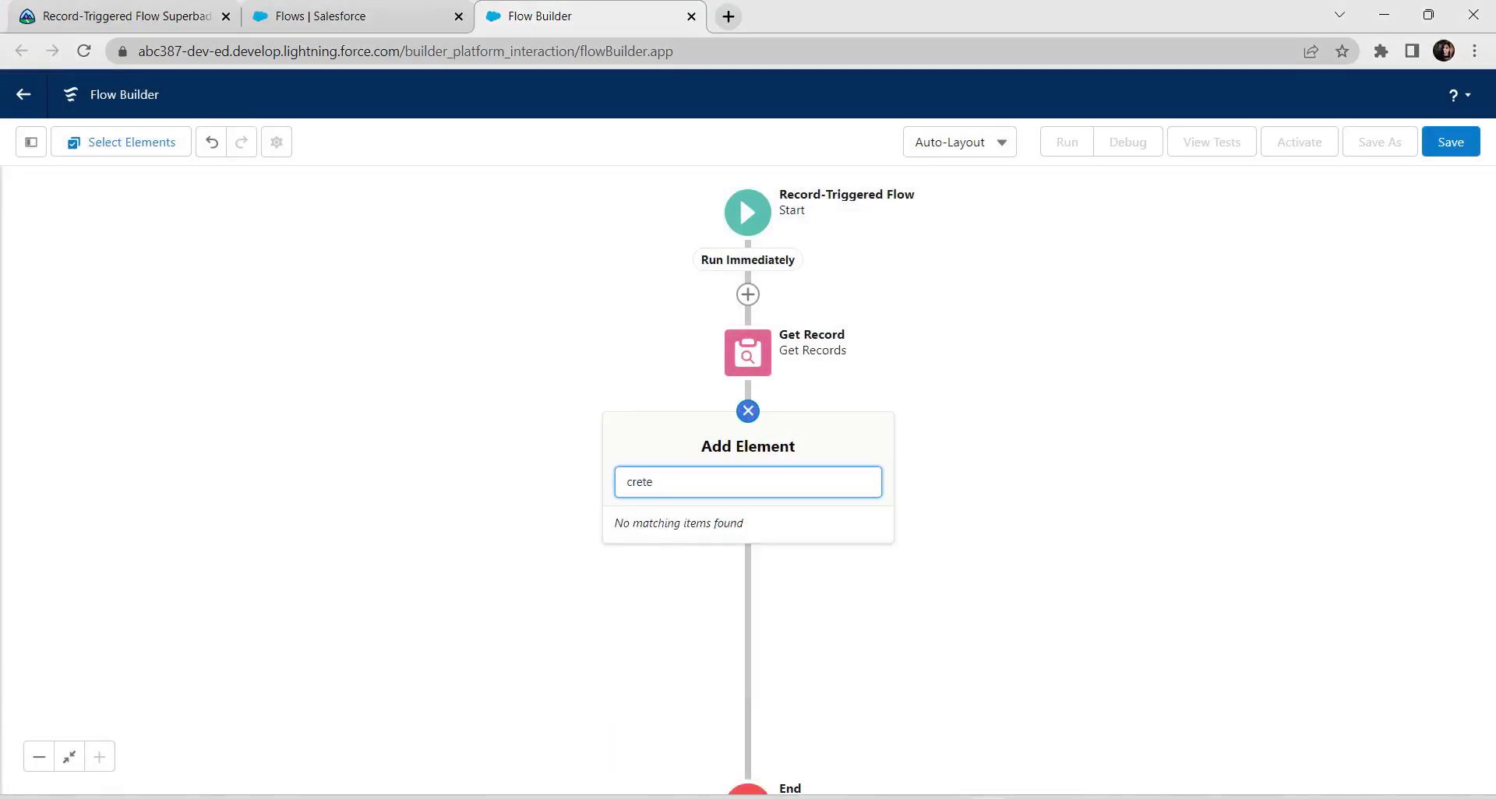
{"action": "key", "text": "BackSpace"}
{"action": "key", "text": "BackSpace"}
{"action": "type", "text": "a"}
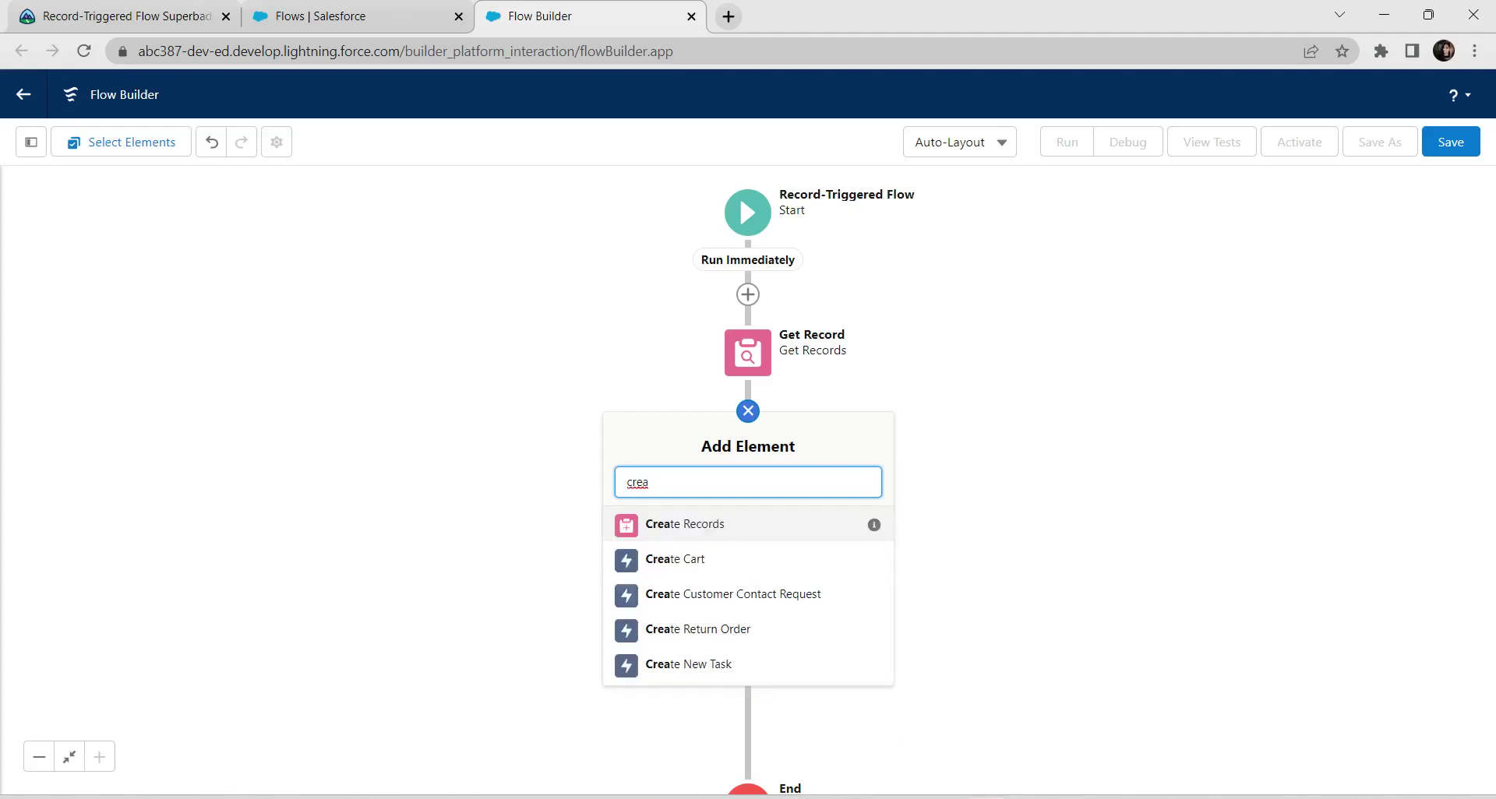
{"action": "key", "text": "Return"}
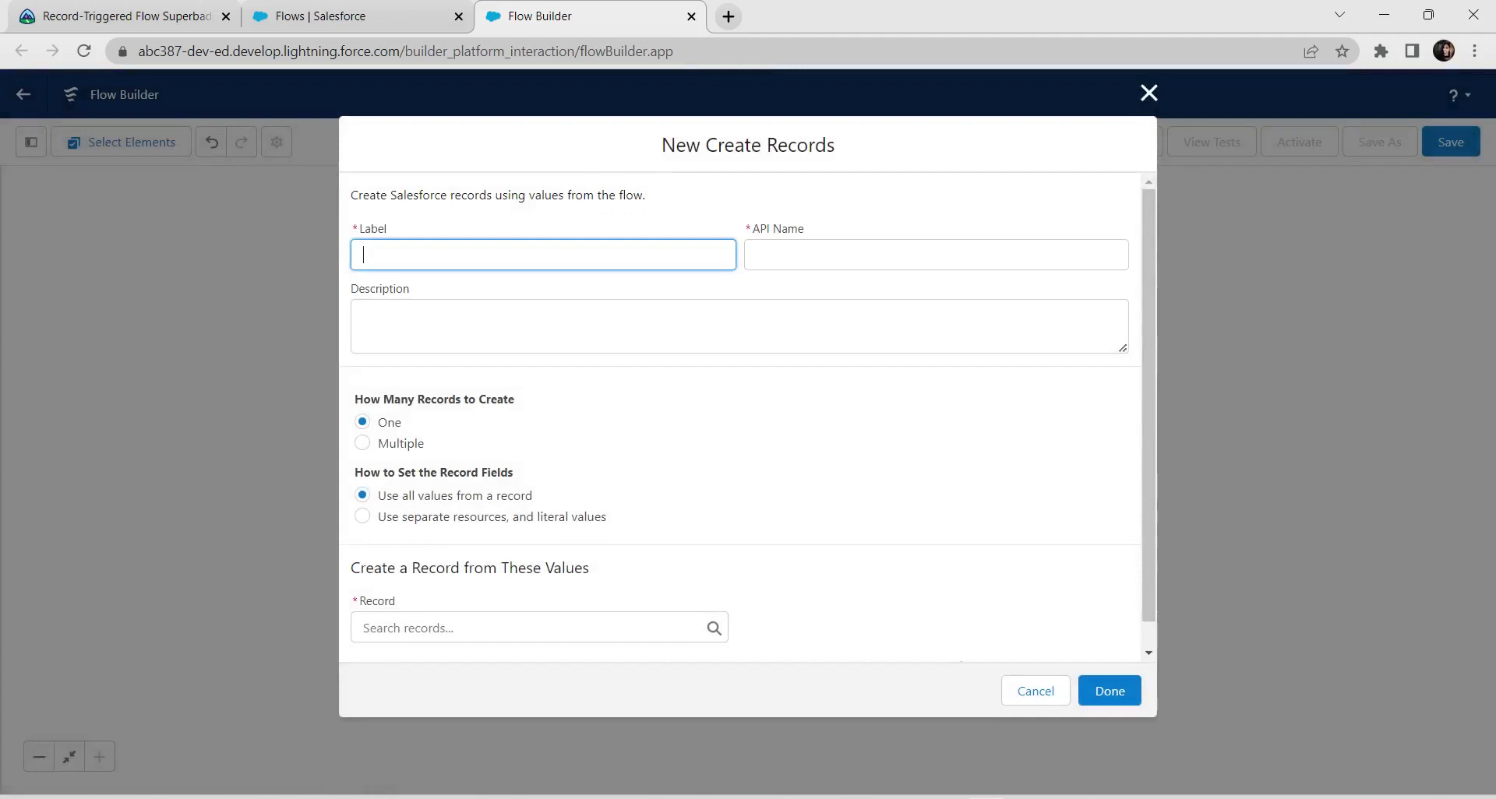
{"action": "type", "text": "Create Opportunity"}
{"action": "left_click", "coordinate": [363, 317]}
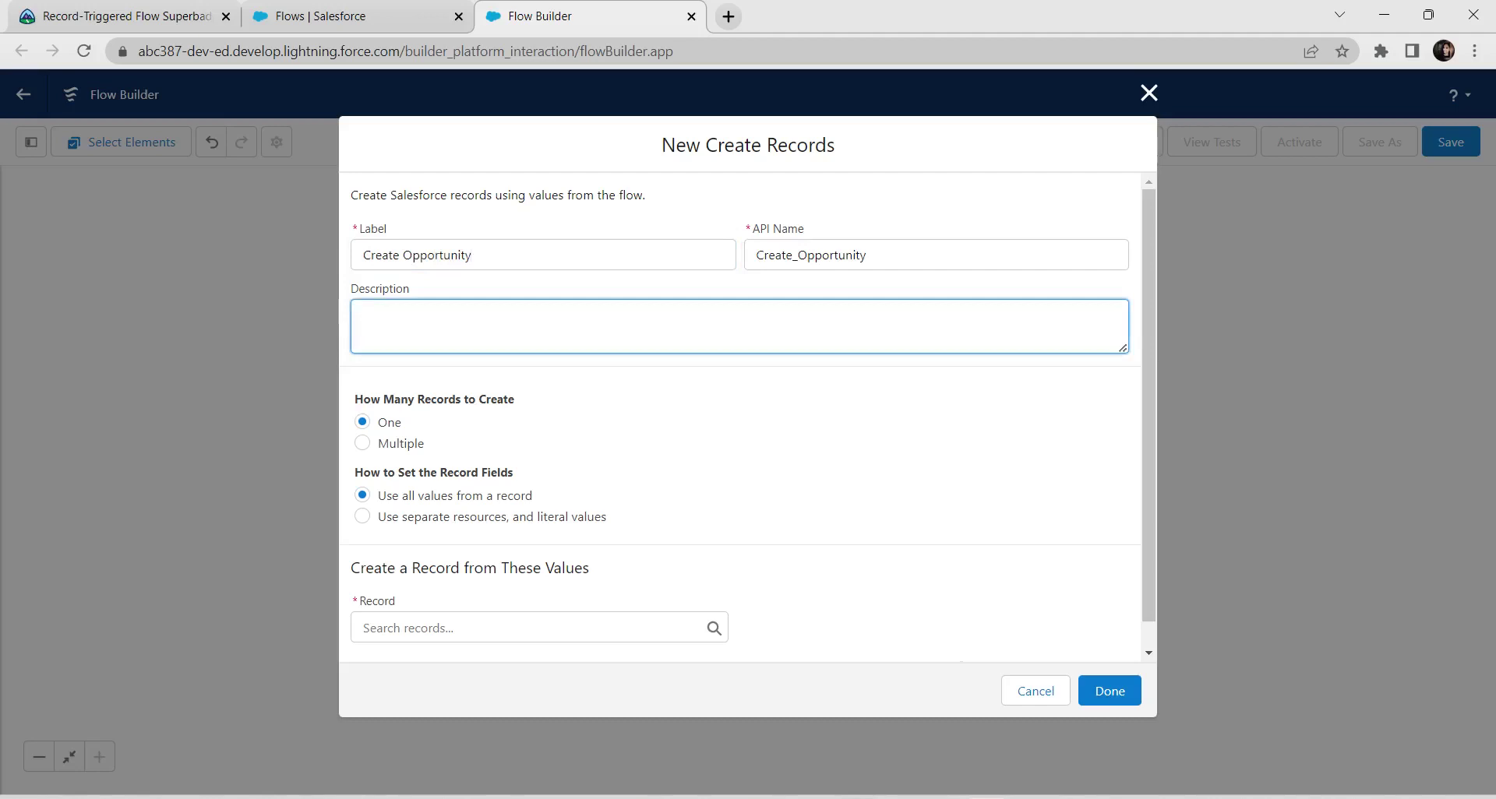
Step: Set the record fields from separate resources and literal values, with Opportunity as the object to create
{"action": "left_click_drag", "start_coordinate": [378, 495], "coordinate": [533, 495]}
{"action": "left_click", "coordinate": [533, 495]}
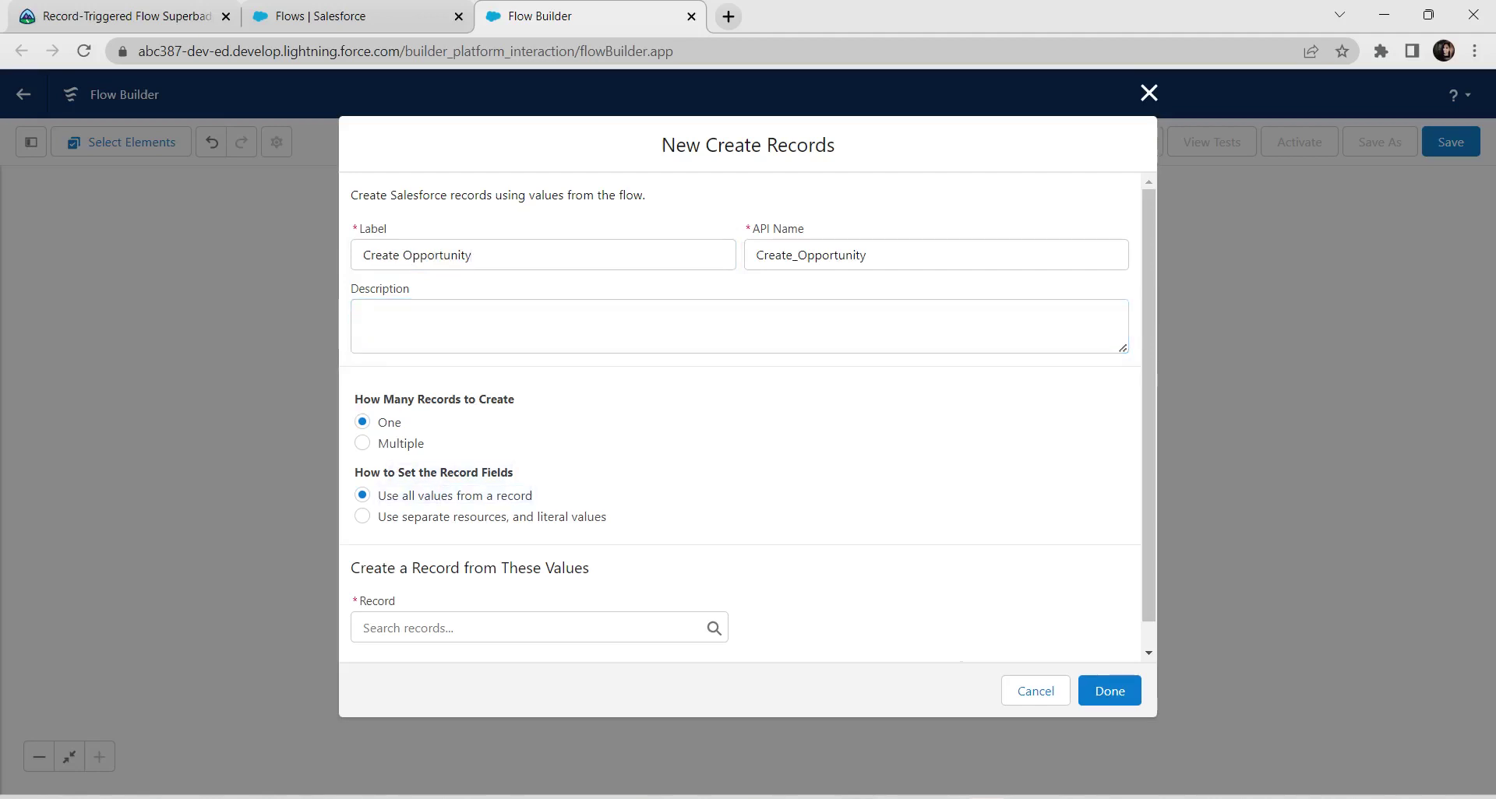
{"action": "left_click", "coordinate": [362, 517]}
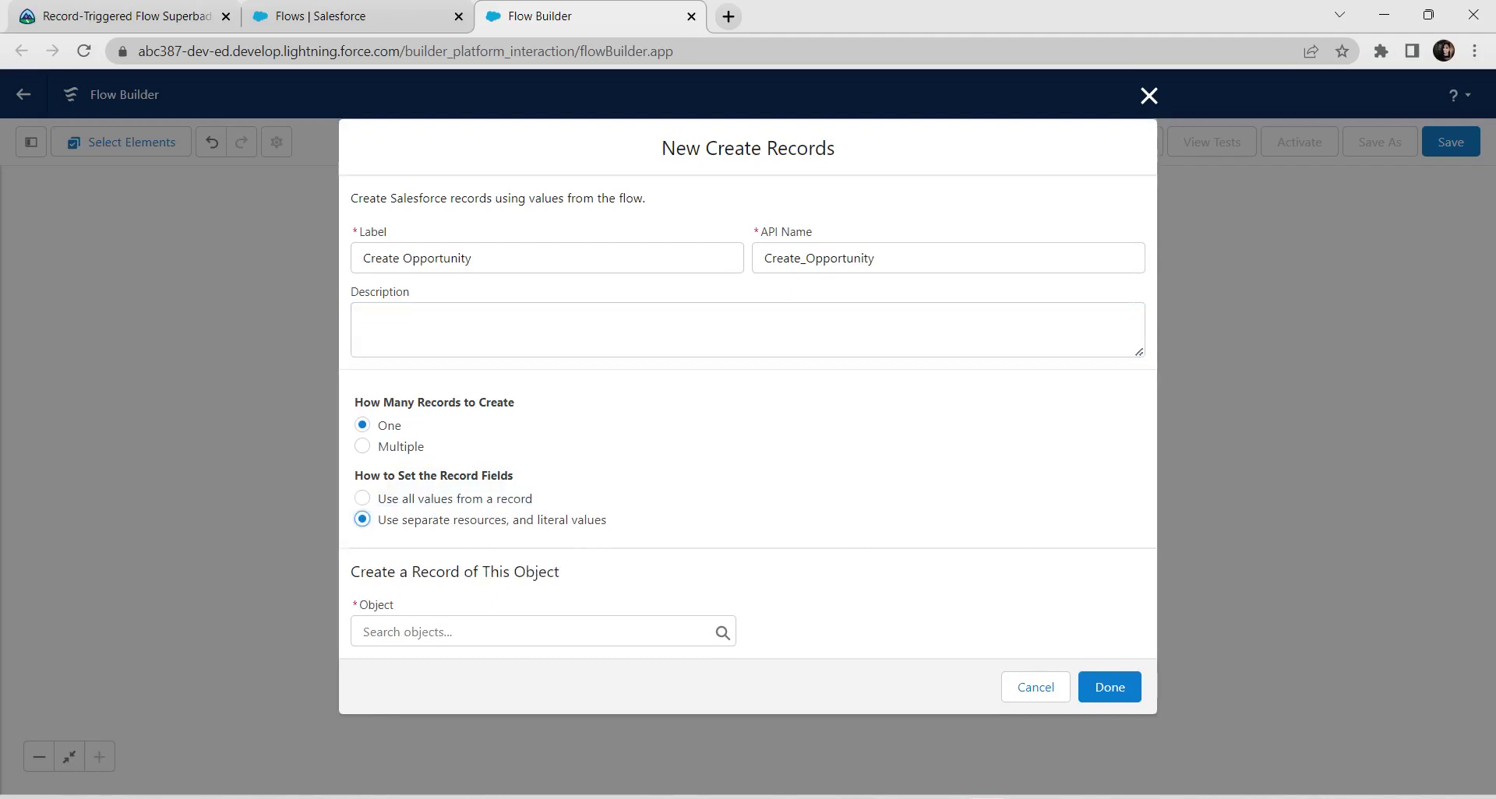
{"action": "left_click", "coordinate": [533, 632]}
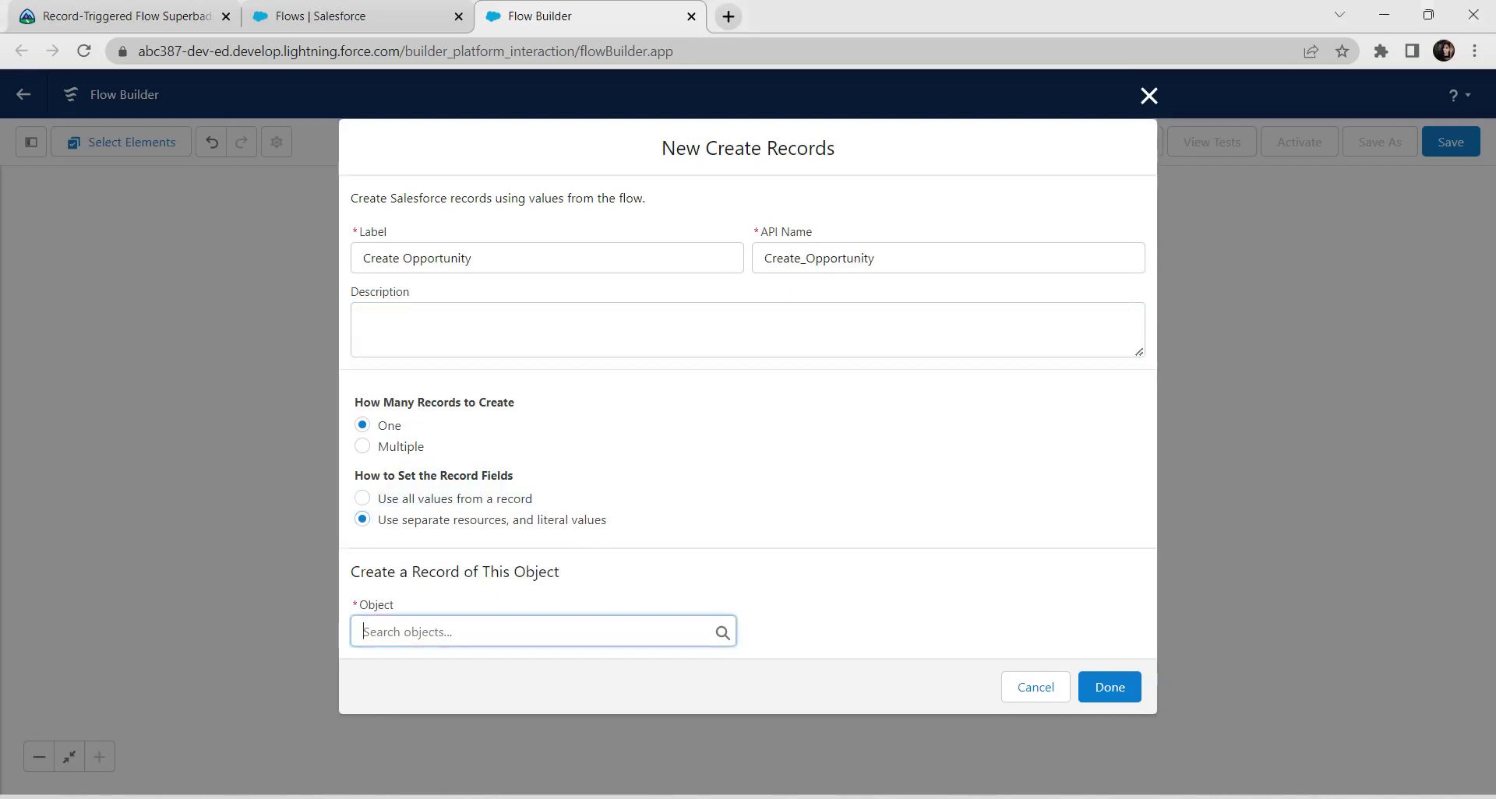
{"action": "type", "text": "oppo"}
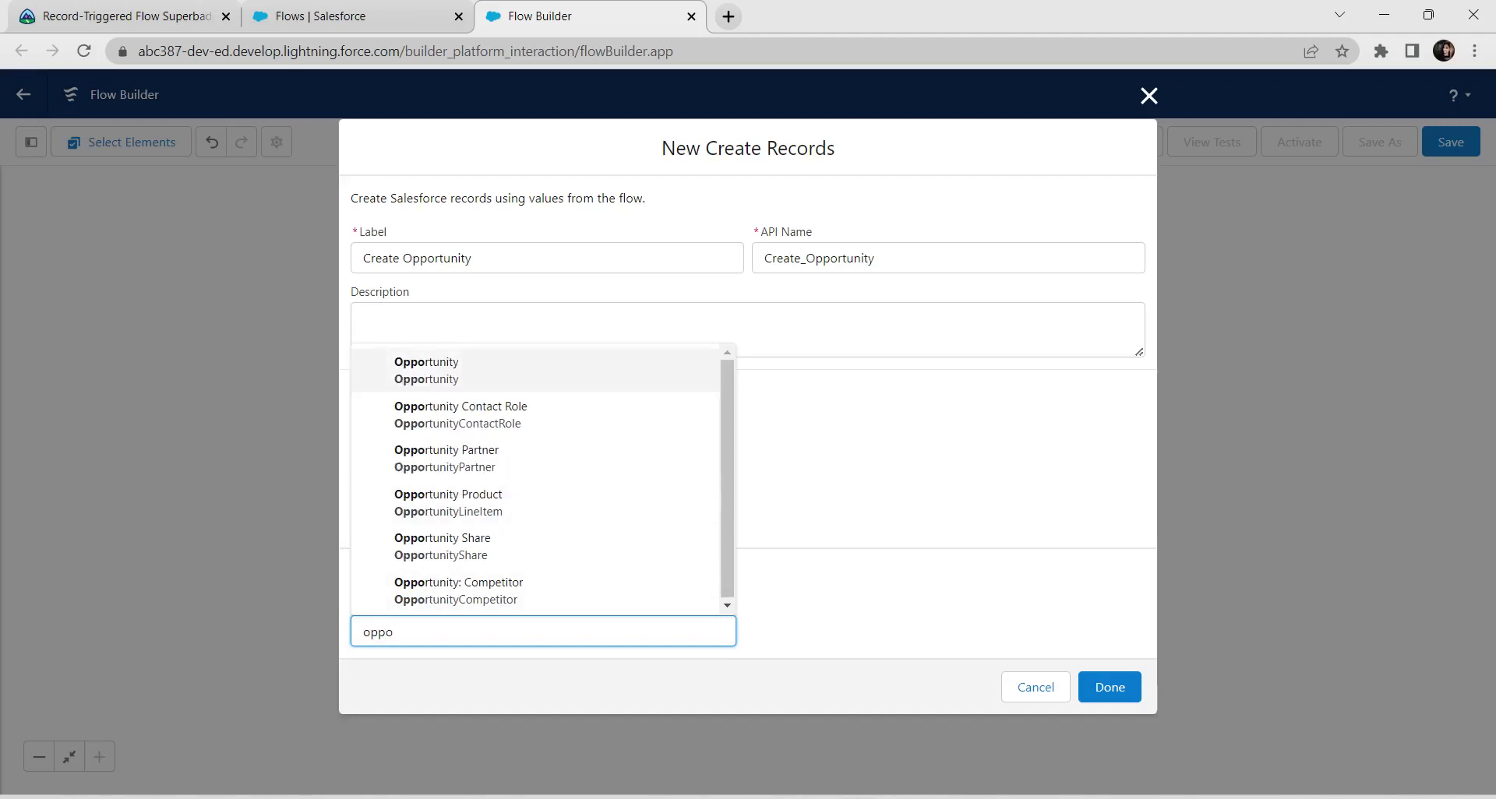
{"action": "left_click", "coordinate": [534, 370]}
{"action": "scroll", "coordinate": [739, 417], "scroll_direction": "down", "scroll_amount": 3}
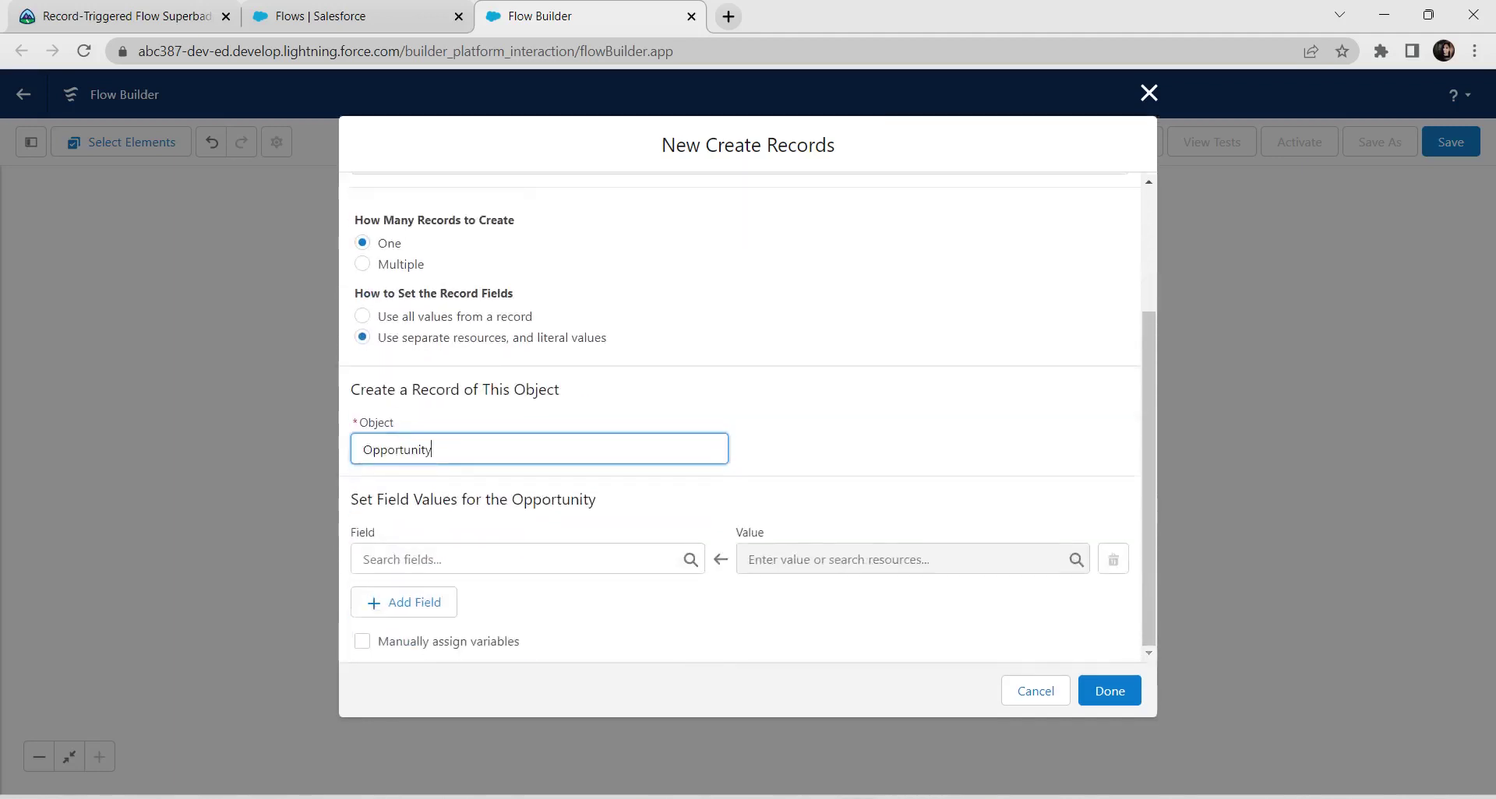
Step: Choose AccountId as the first Opportunity field to fill
{"action": "left_click", "coordinate": [527, 559]}
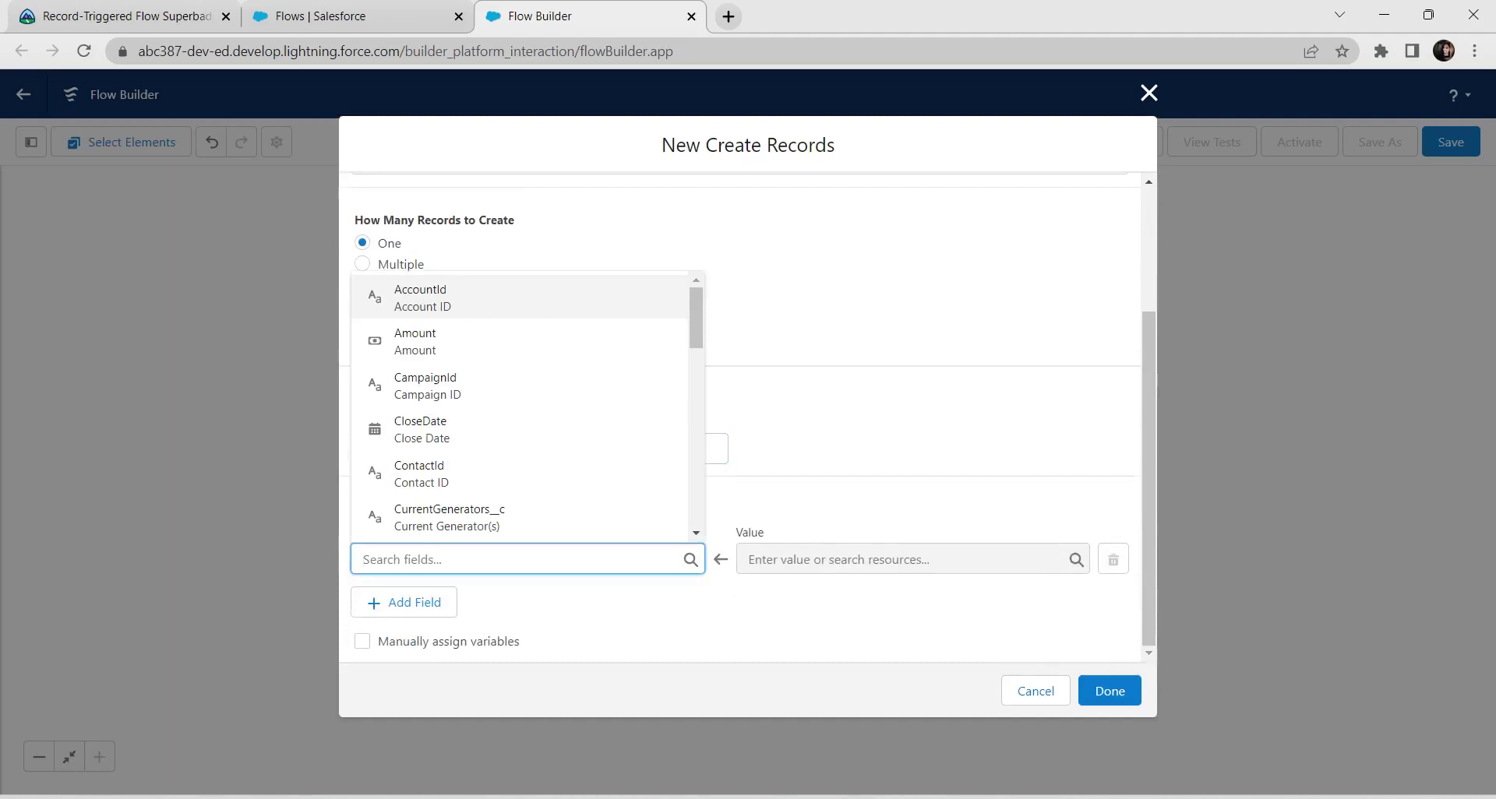
{"action": "type", "text": "acc"}
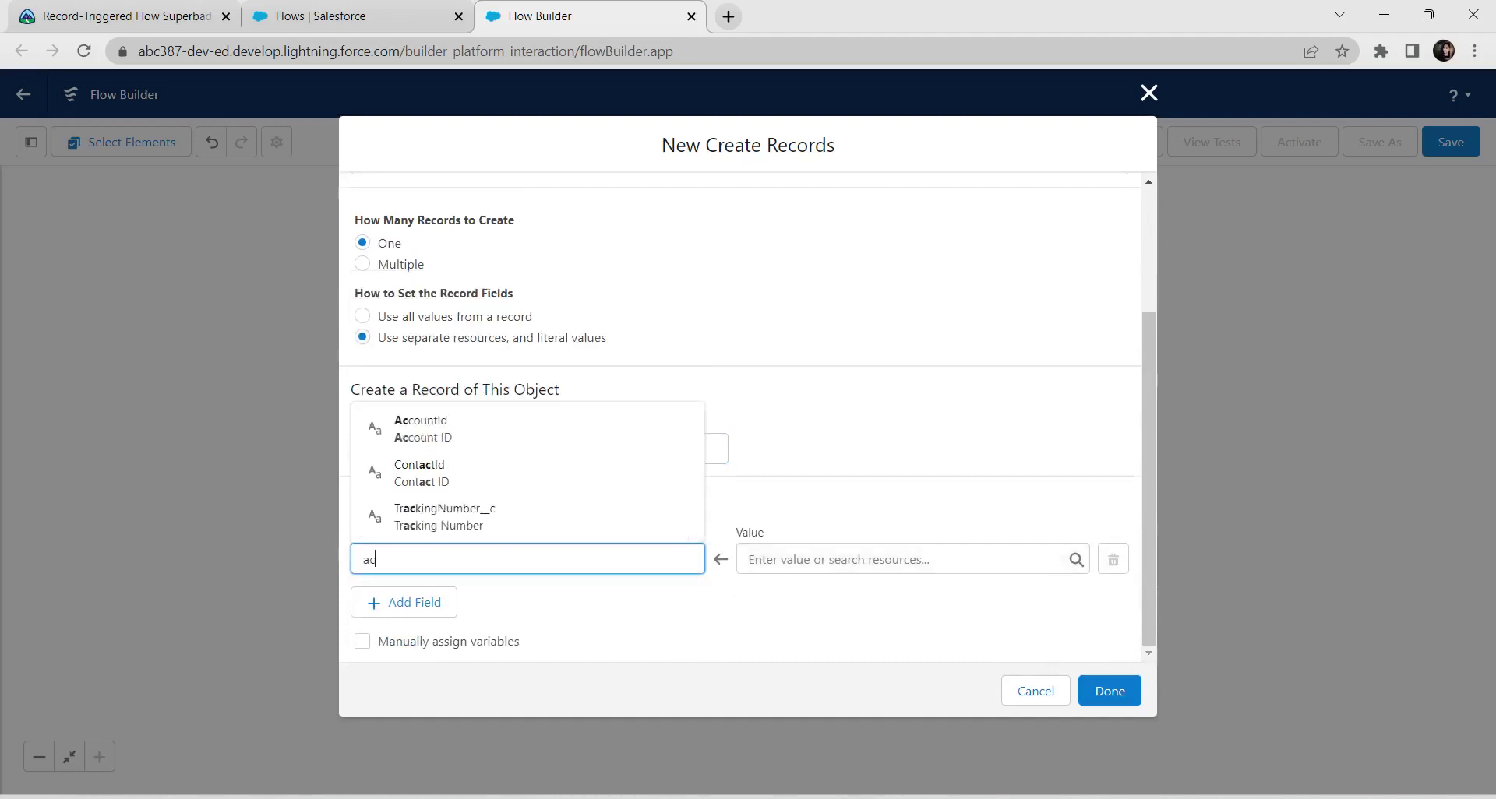
{"action": "key", "text": "Return"}
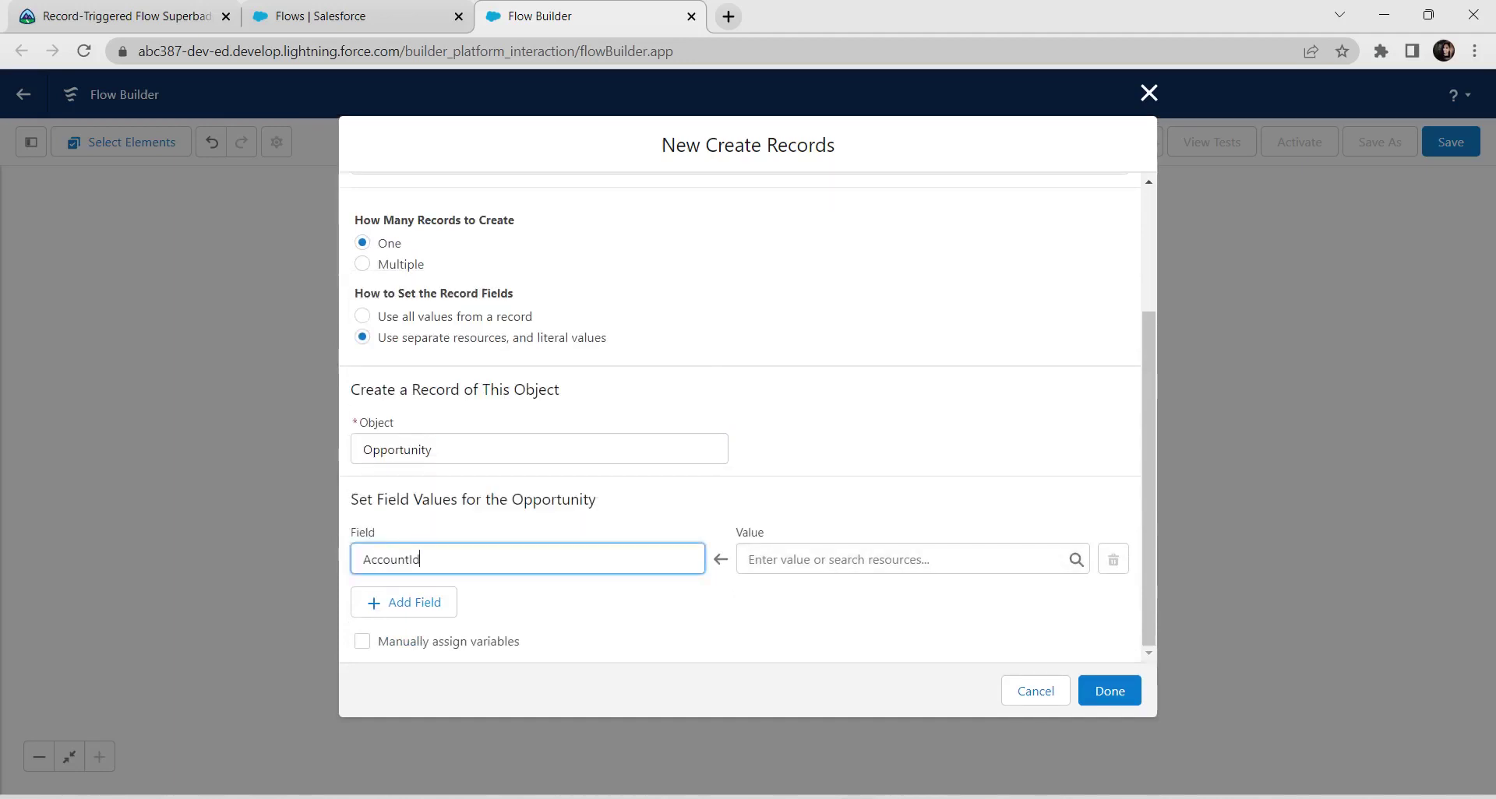
Step: Set the AccountId value to the triggering engagement's account, $Record > Account (Account__c)
{"action": "left_click", "coordinate": [911, 560]}
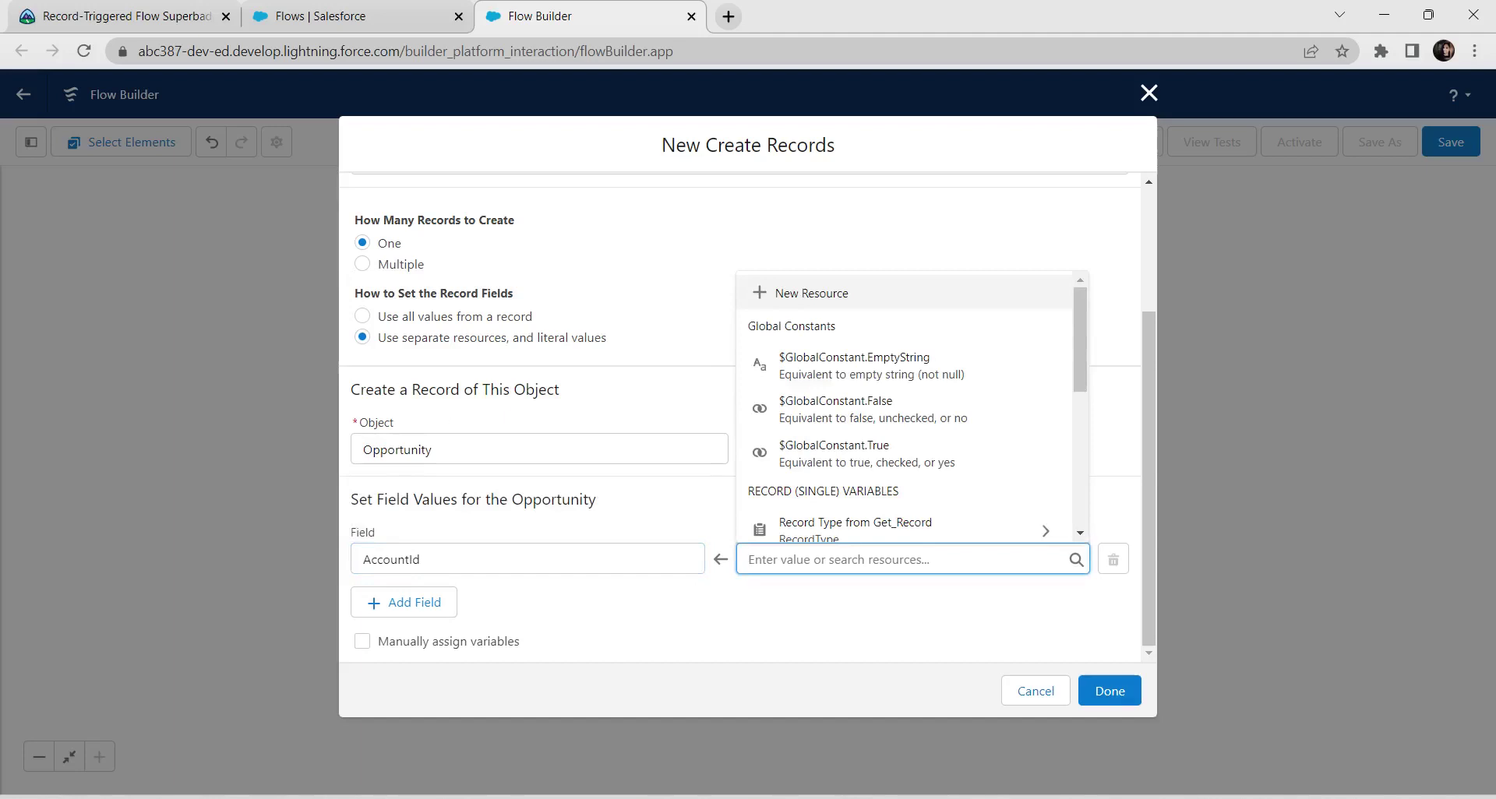
{"action": "left_click", "coordinate": [904, 616]}
{"action": "left_click", "coordinate": [904, 559]}
{"action": "scroll", "coordinate": [904, 450], "scroll_direction": "down", "scroll_amount": 4}
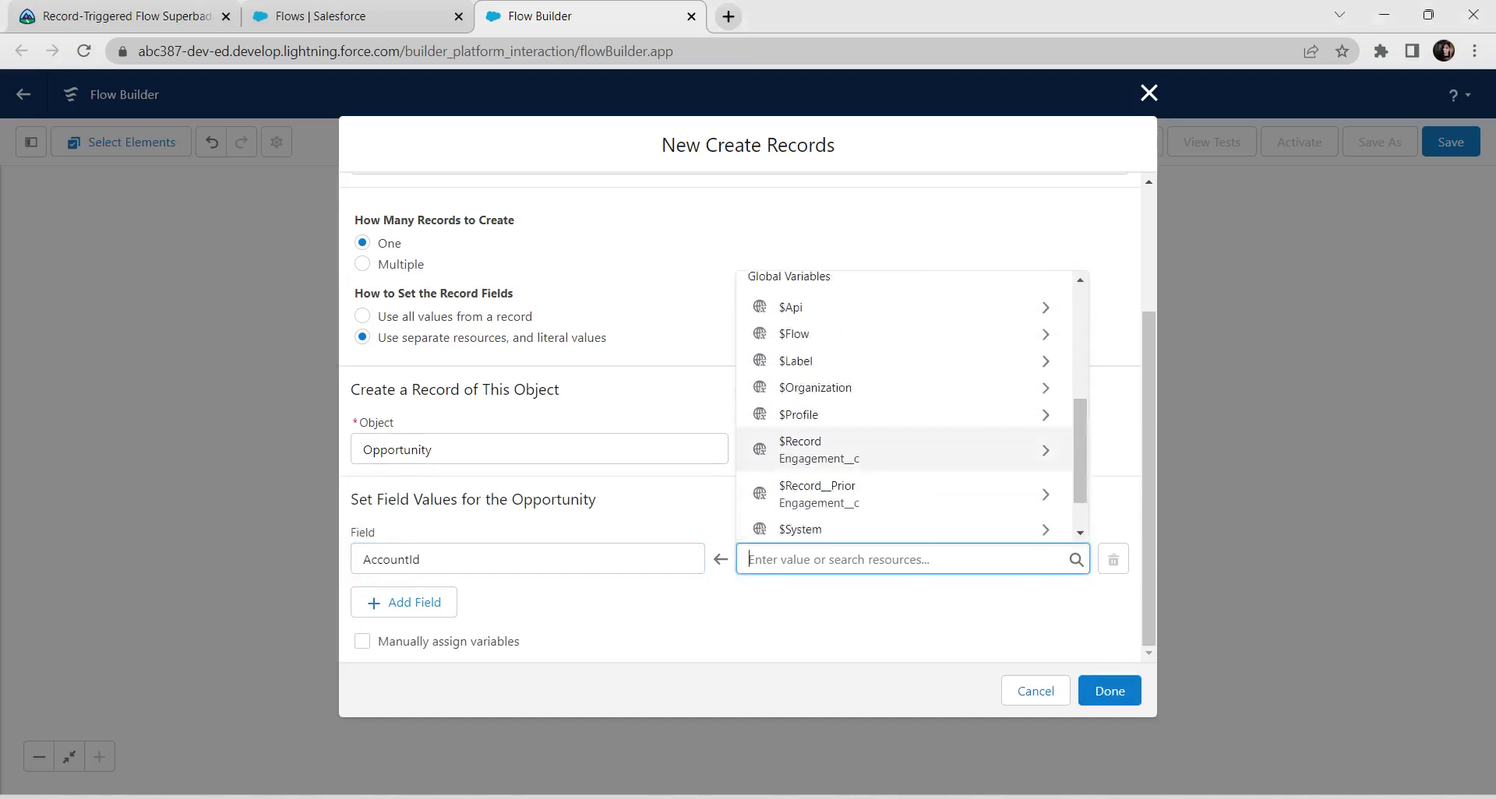
{"action": "left_click", "coordinate": [904, 449]}
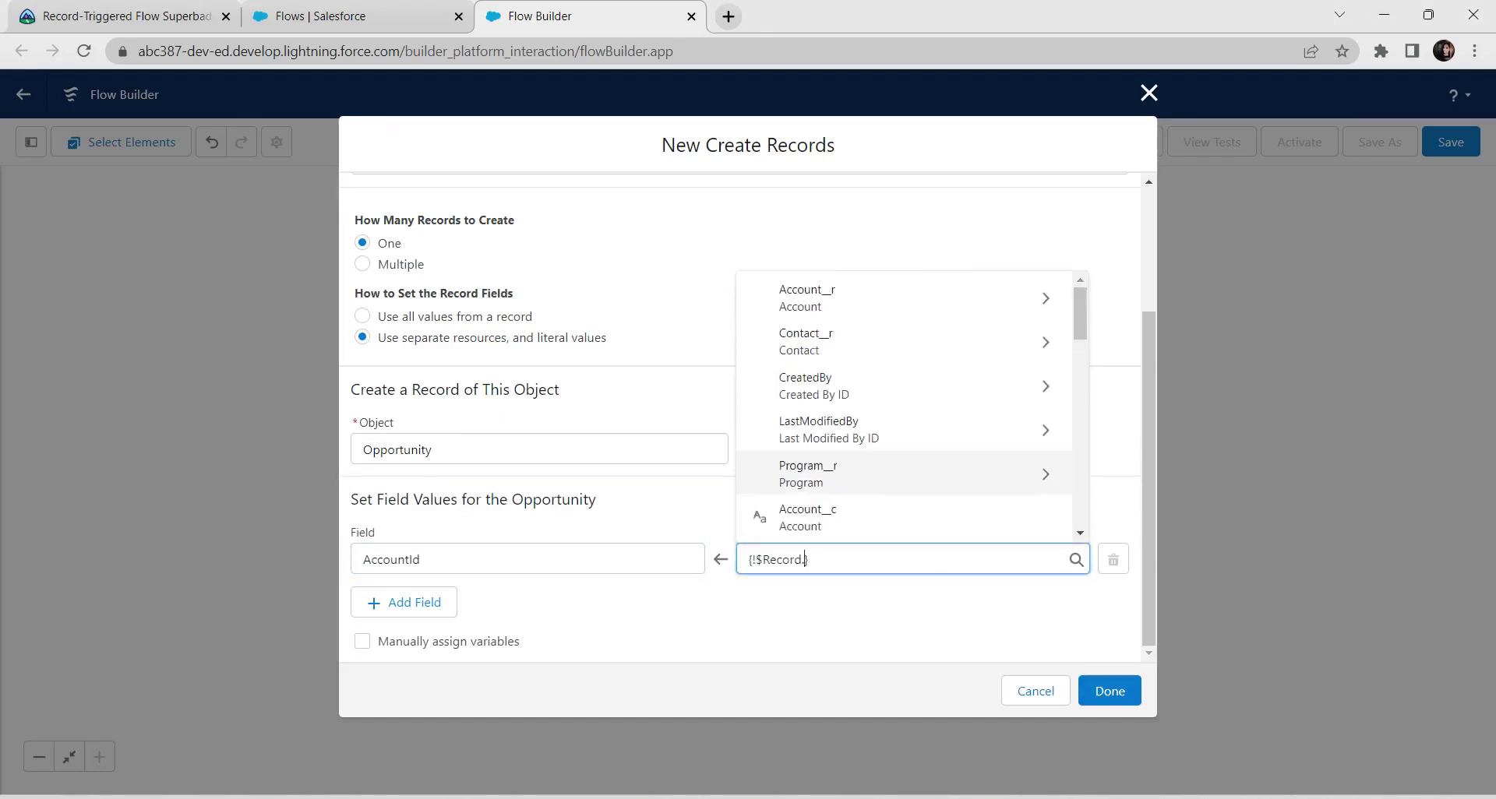
{"action": "scroll", "coordinate": [904, 390], "scroll_direction": "down", "scroll_amount": 5}
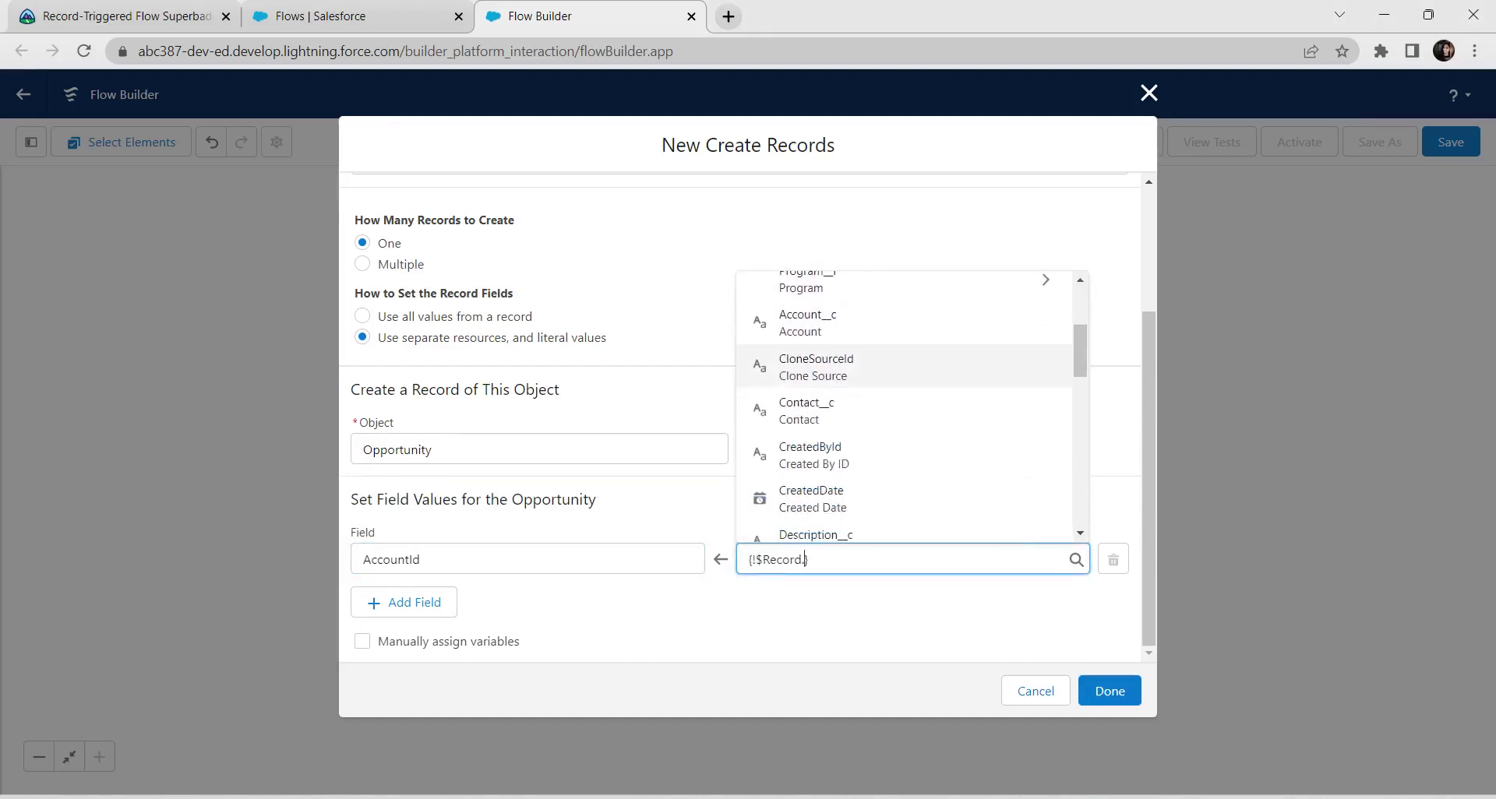
{"action": "scroll", "coordinate": [904, 390], "scroll_direction": "down", "scroll_amount": 3}
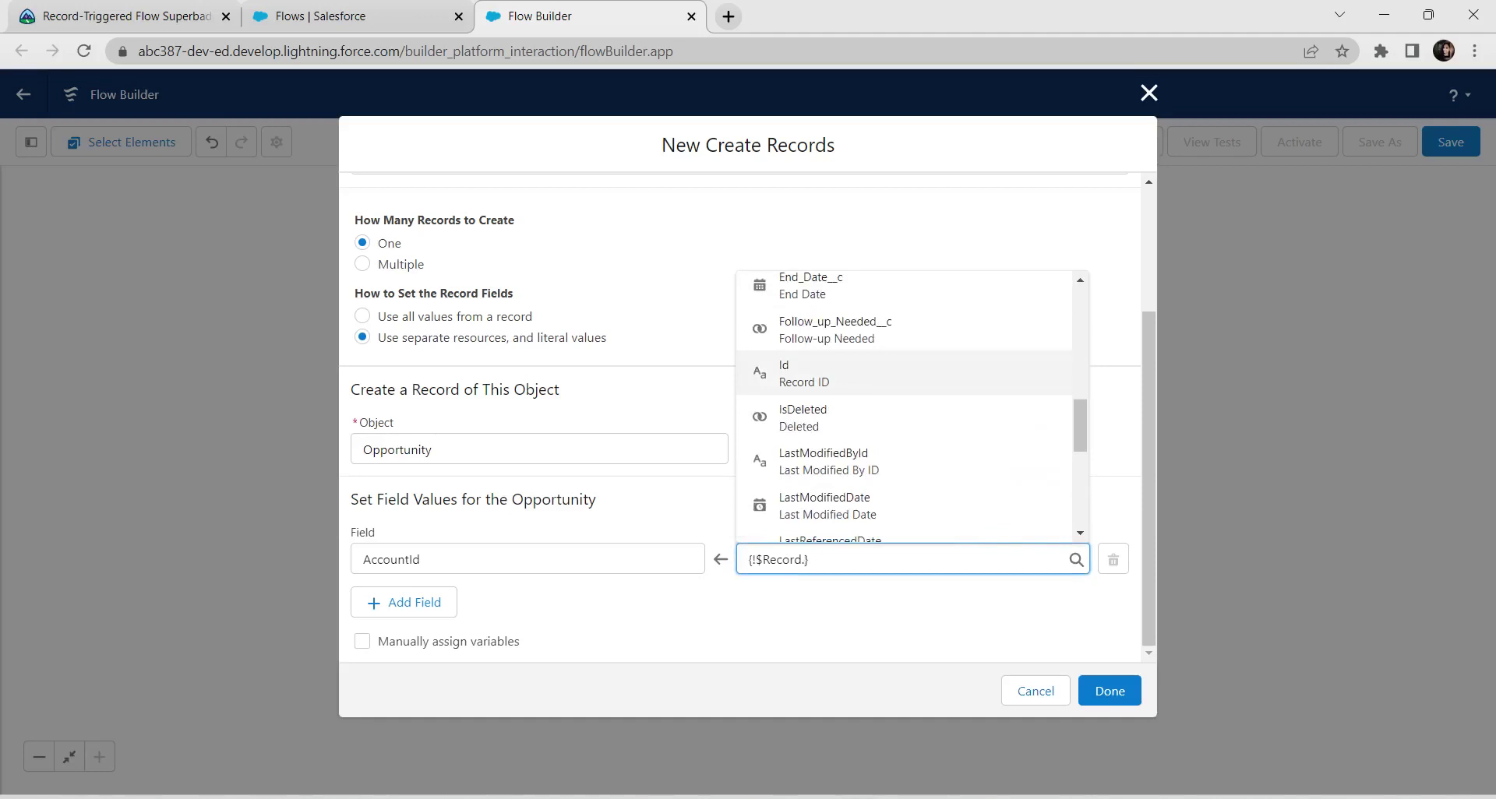
{"action": "scroll", "coordinate": [904, 357], "scroll_direction": "down", "scroll_amount": 5}
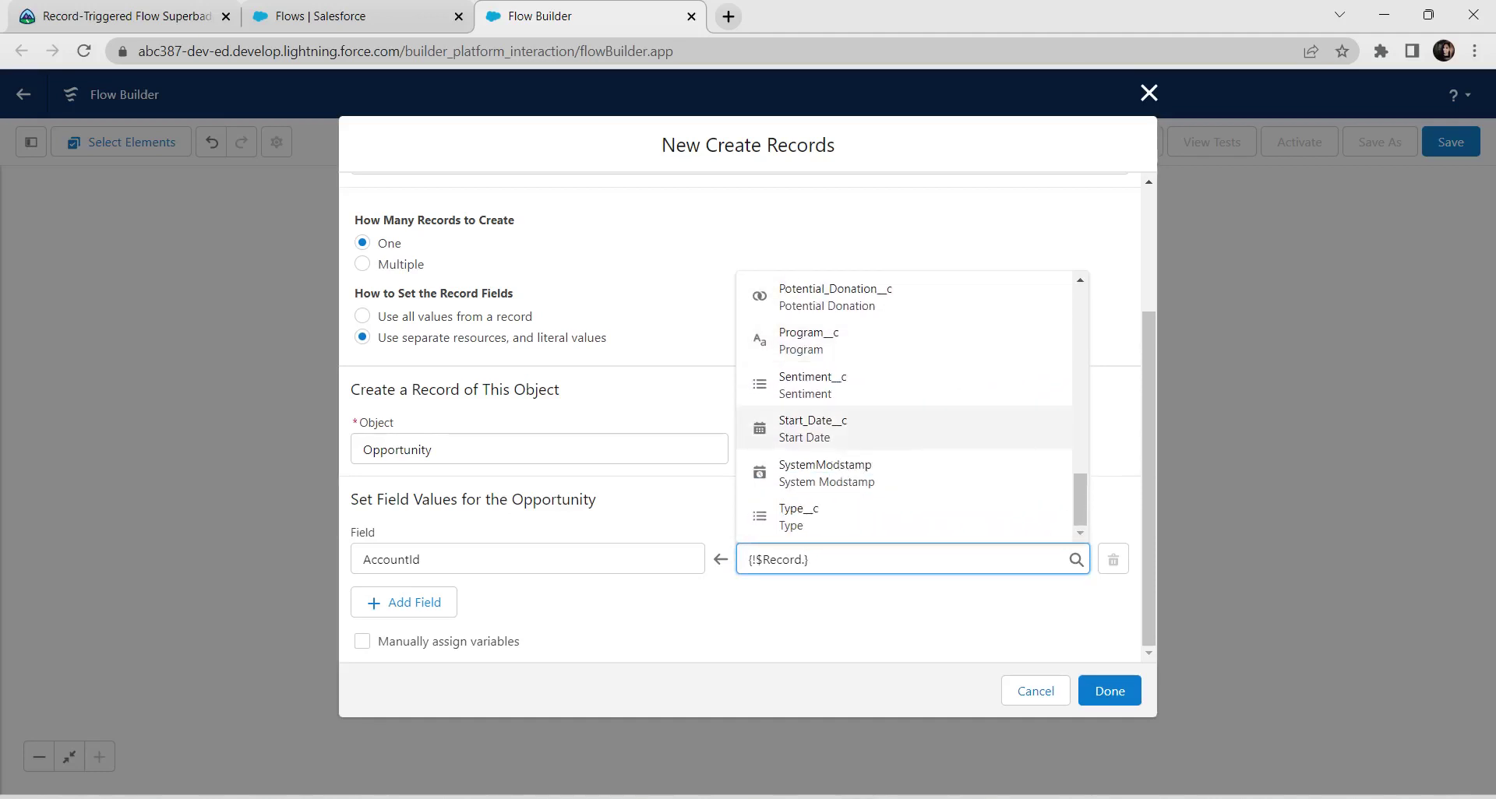
{"action": "scroll", "coordinate": [904, 428], "scroll_direction": "up", "scroll_amount": 5}
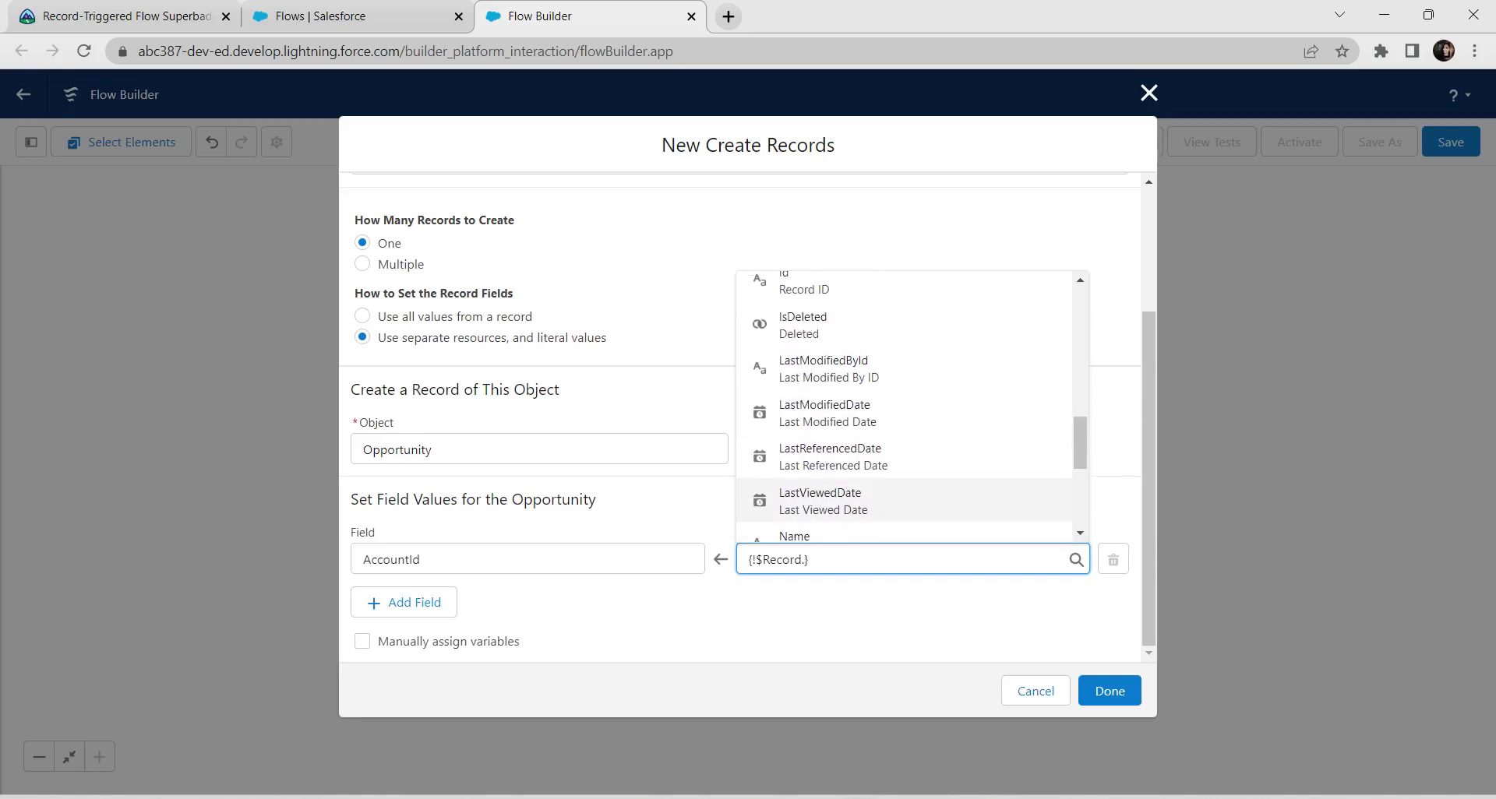
{"action": "scroll", "coordinate": [904, 467], "scroll_direction": "up", "scroll_amount": 4}
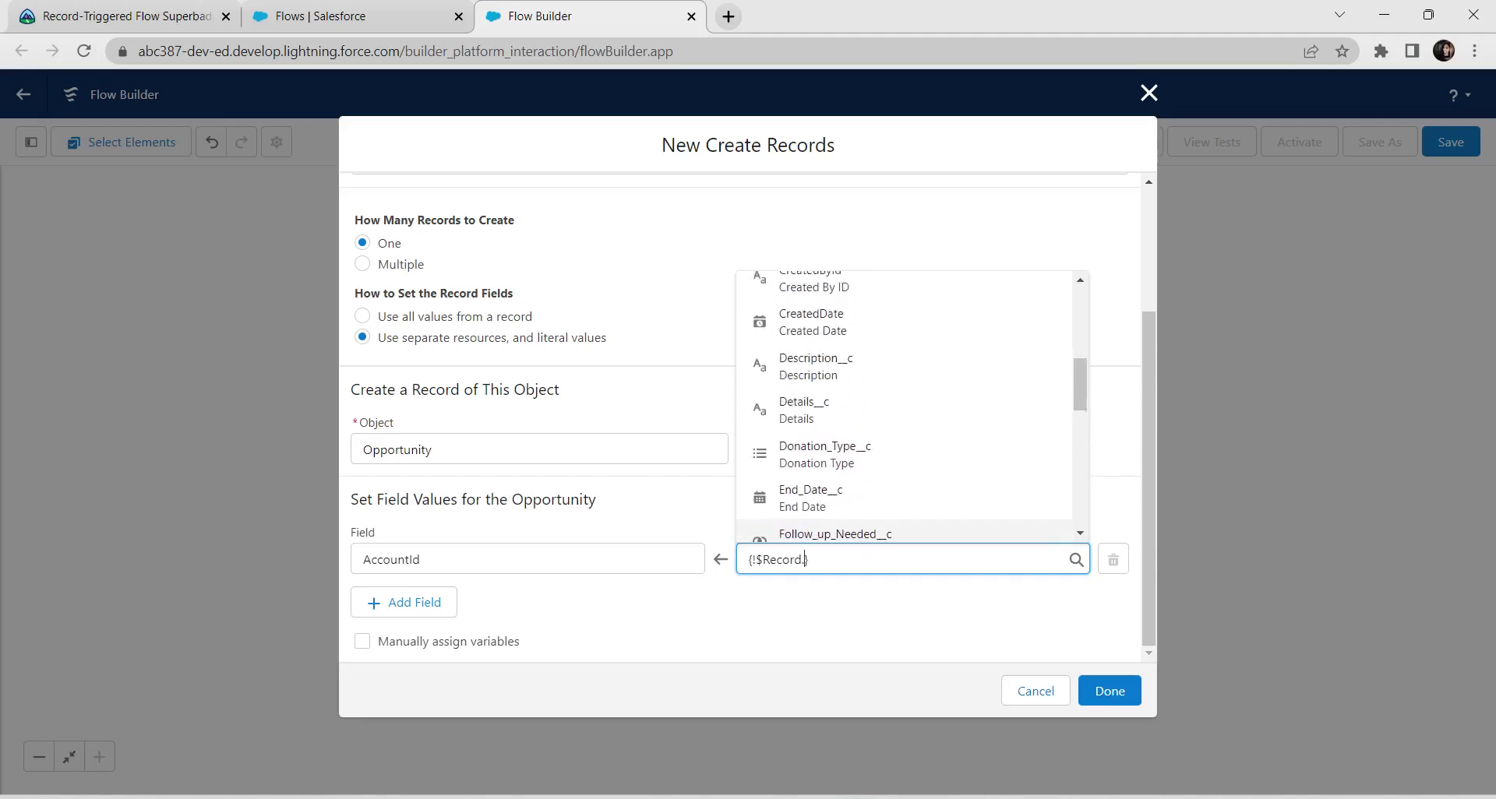
{"action": "scroll", "coordinate": [904, 425], "scroll_direction": "up", "scroll_amount": 3}
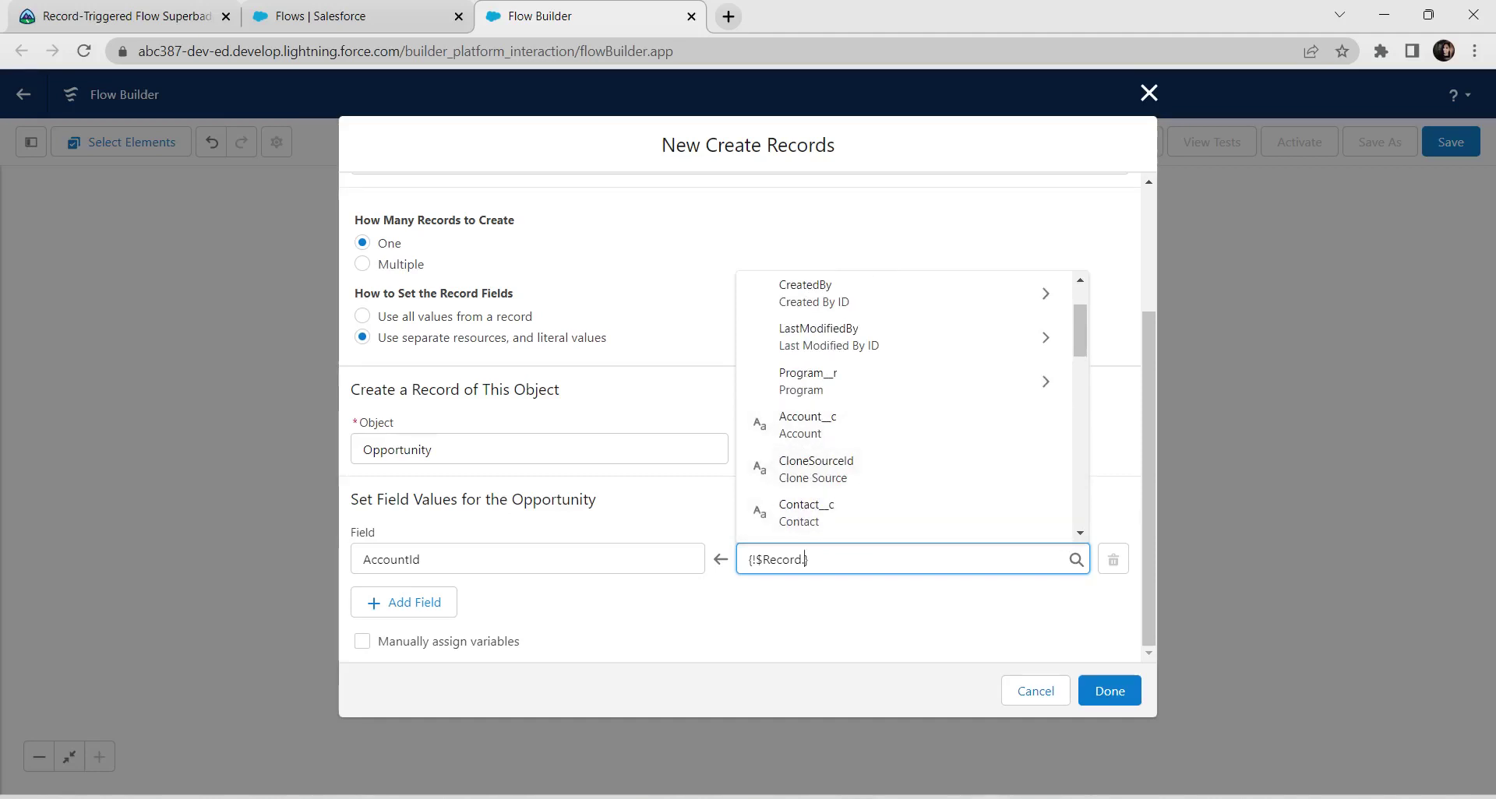
{"action": "key", "text": "BackSpace"}
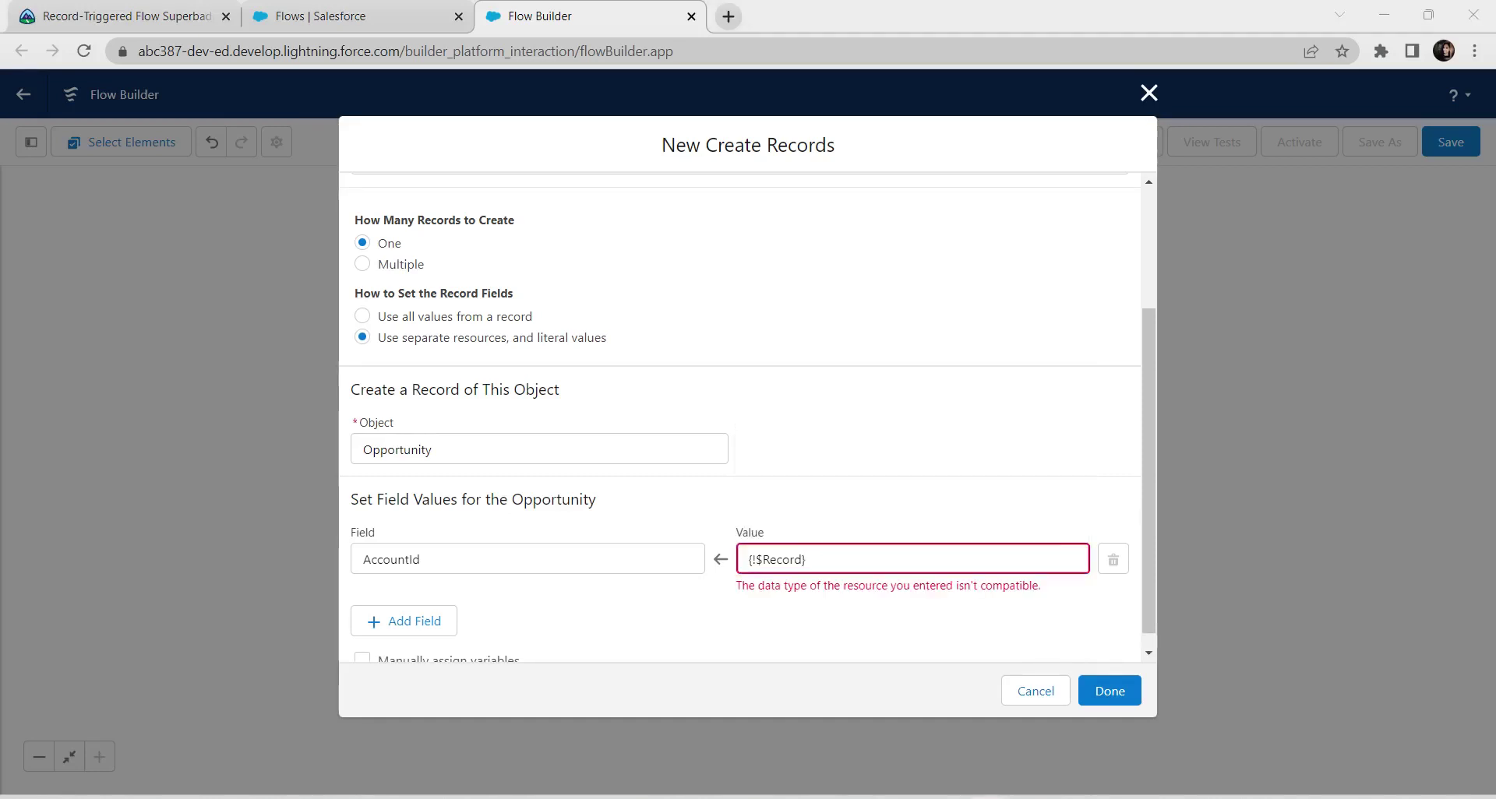
{"action": "left_click", "coordinate": [806, 560]}
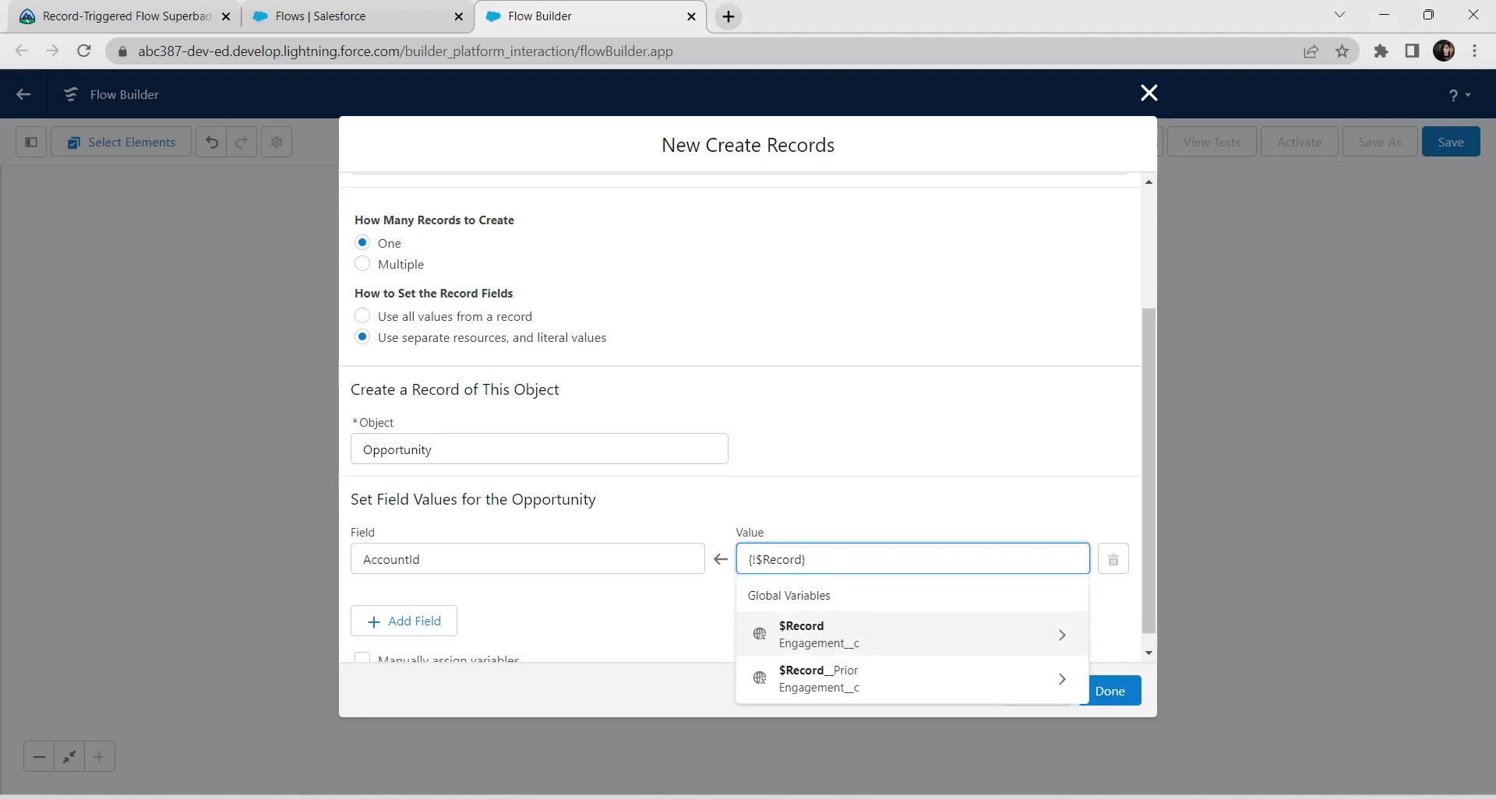
{"action": "type", "text": "."}
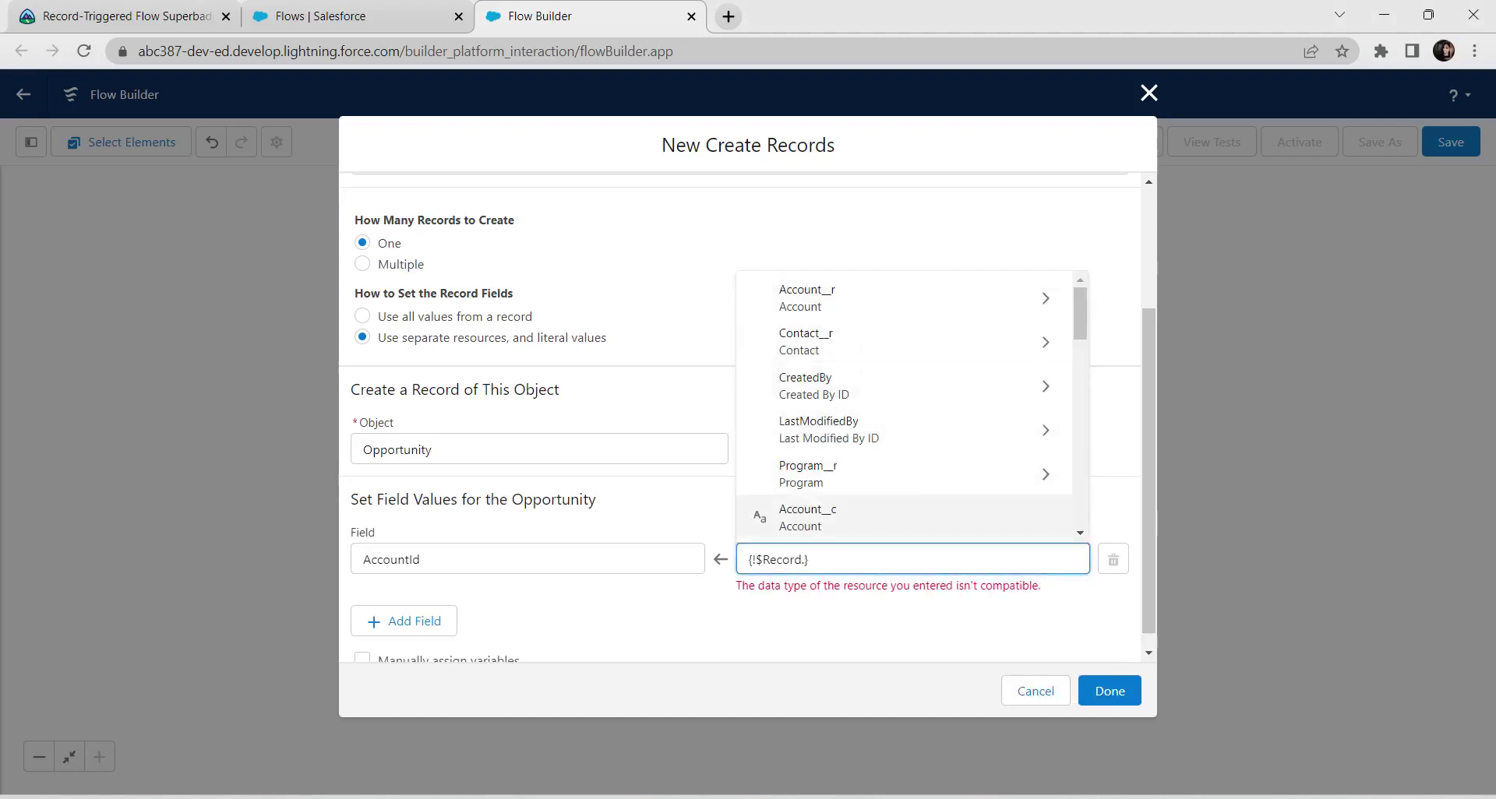
{"action": "left_click", "coordinate": [807, 516]}
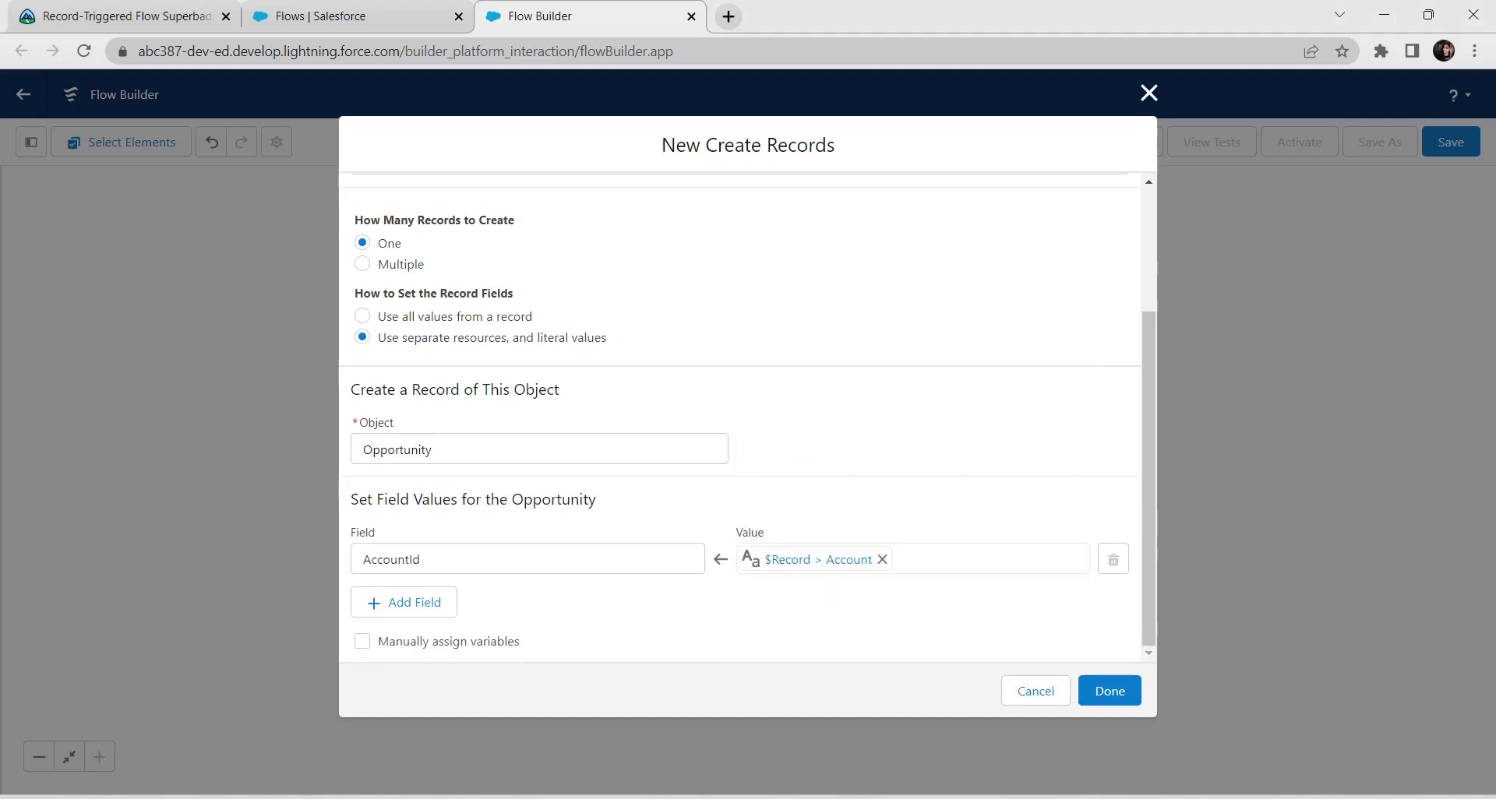
Step: Add CloseDate to the Opportunity field values and set it to the engagement's end date, $Record > End Date (End_Date__c)
{"action": "left_click", "coordinate": [403, 602]}
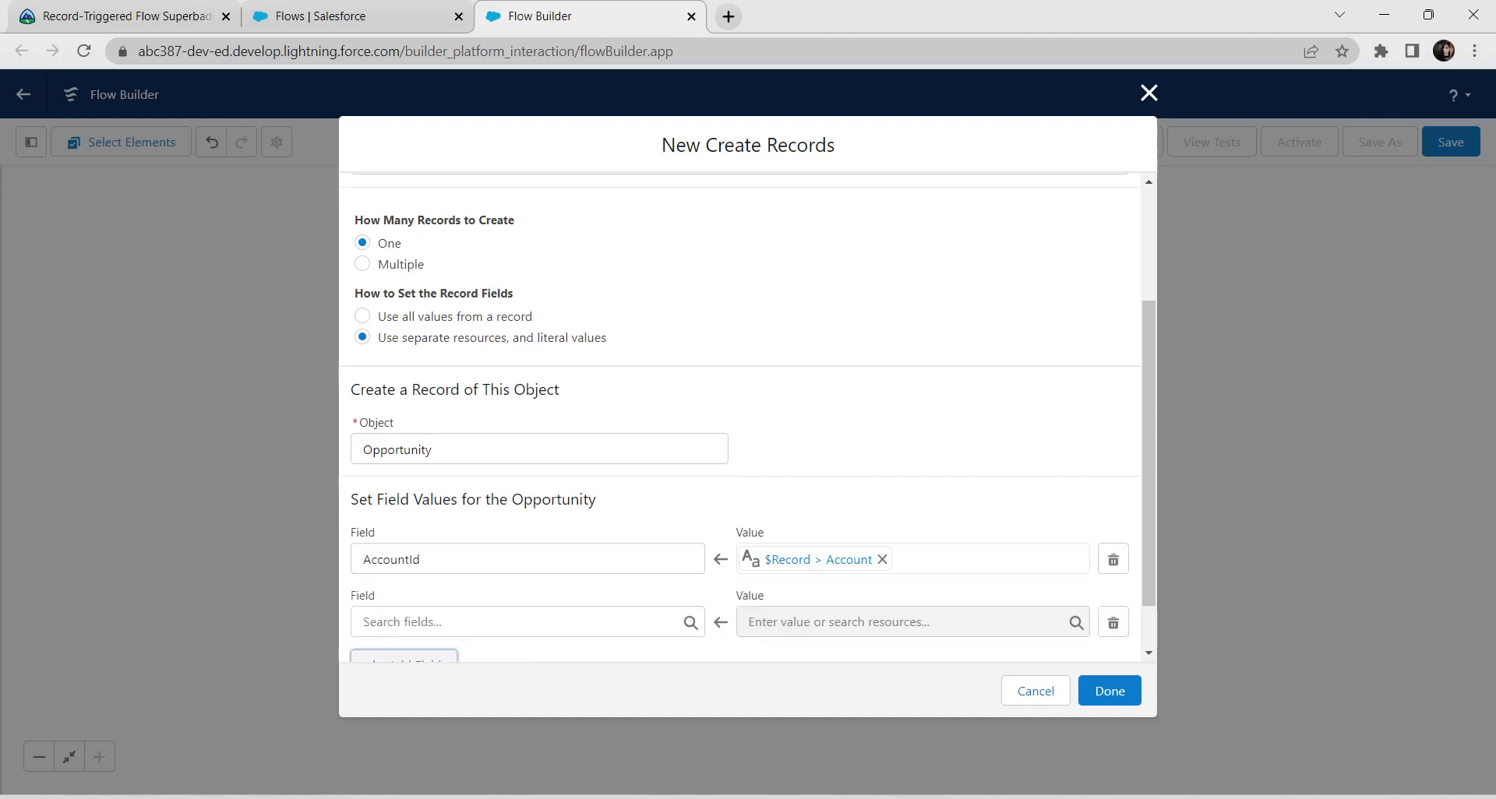
{"action": "left_click", "coordinate": [526, 622]}
{"action": "type", "text": "c"}
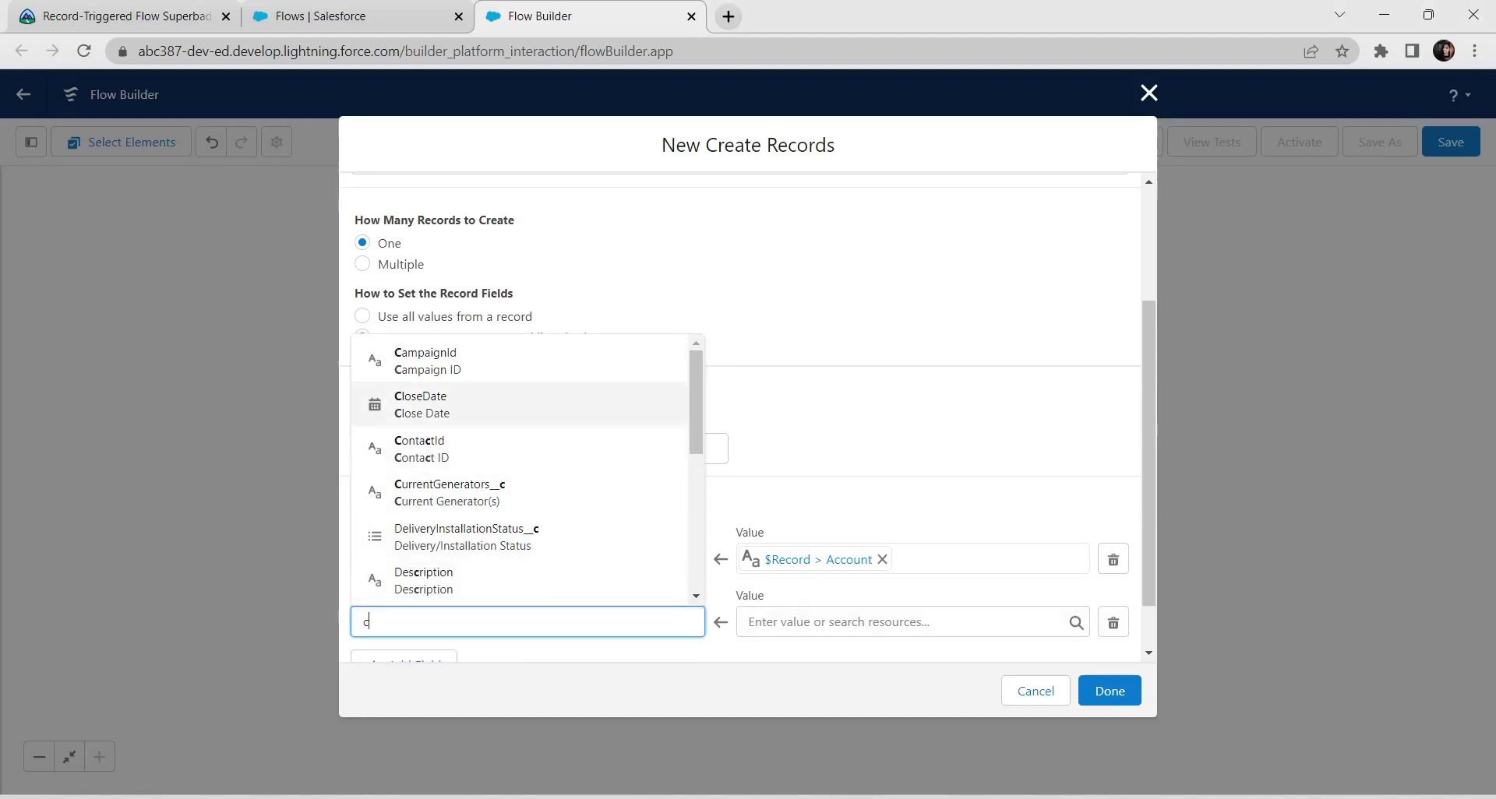
{"action": "key", "text": "Return"}
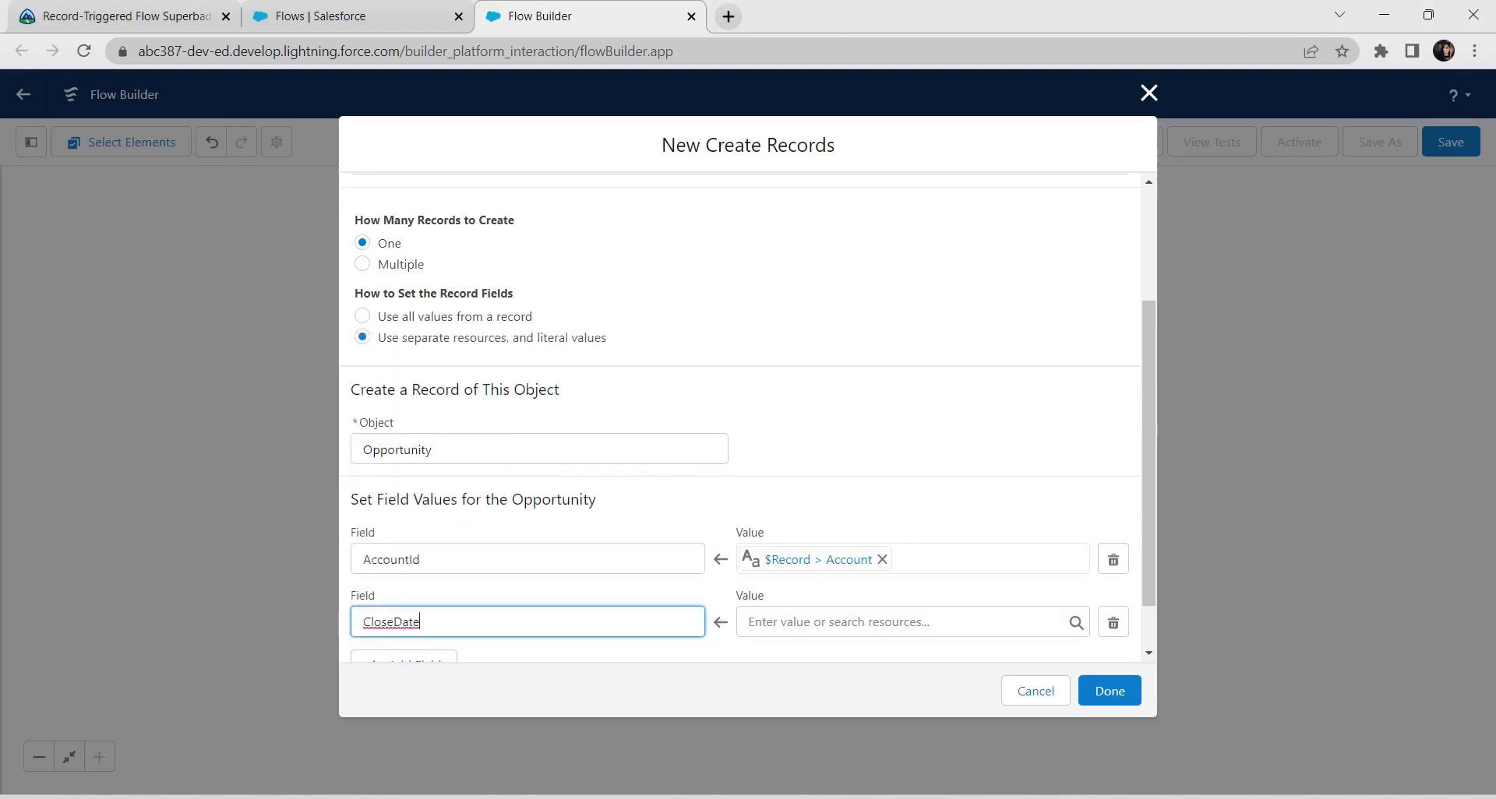
{"action": "left_click", "coordinate": [911, 622]}
{"action": "type", "text": "rec"}
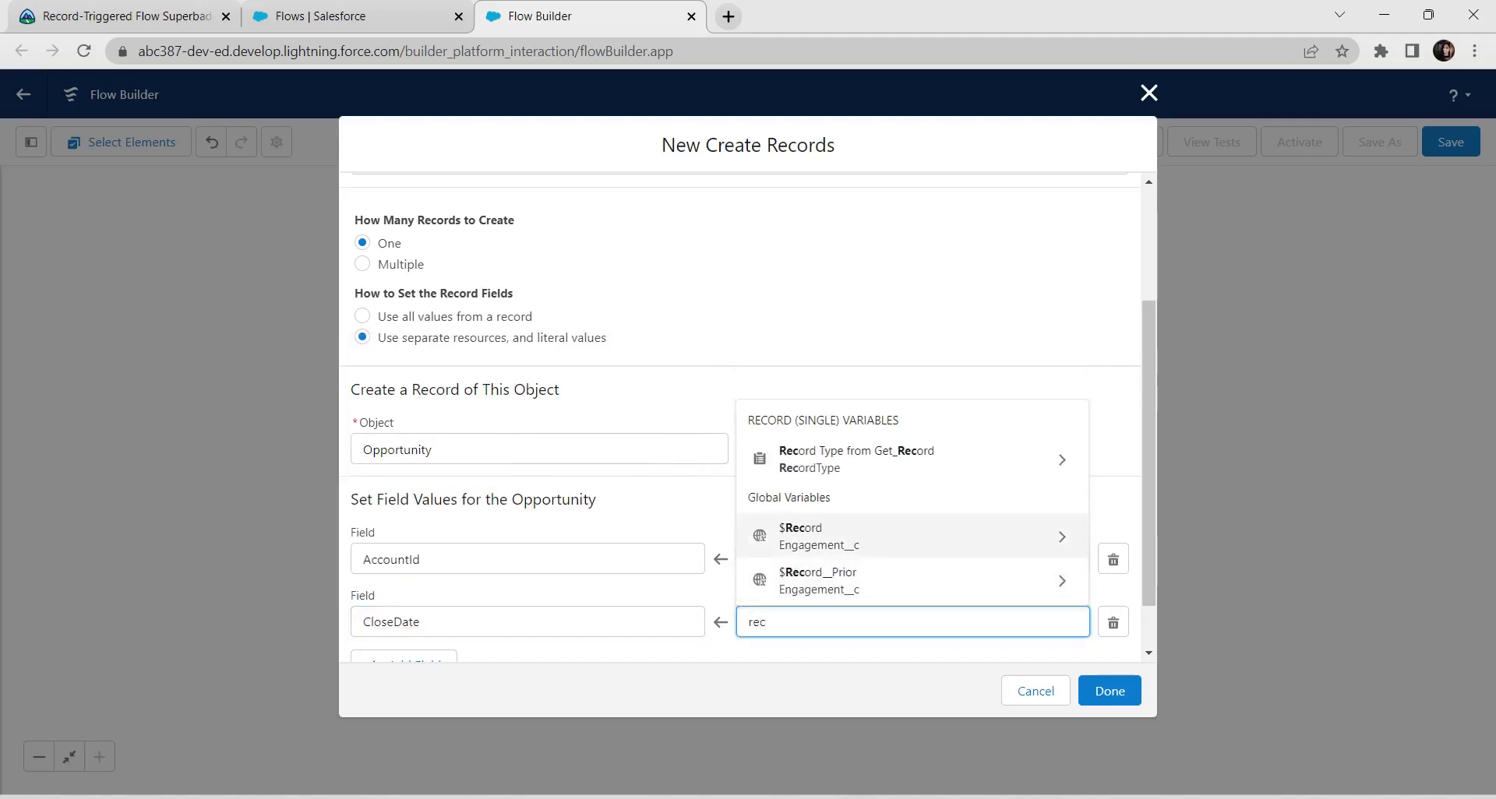
{"action": "left_click", "coordinate": [818, 536]}
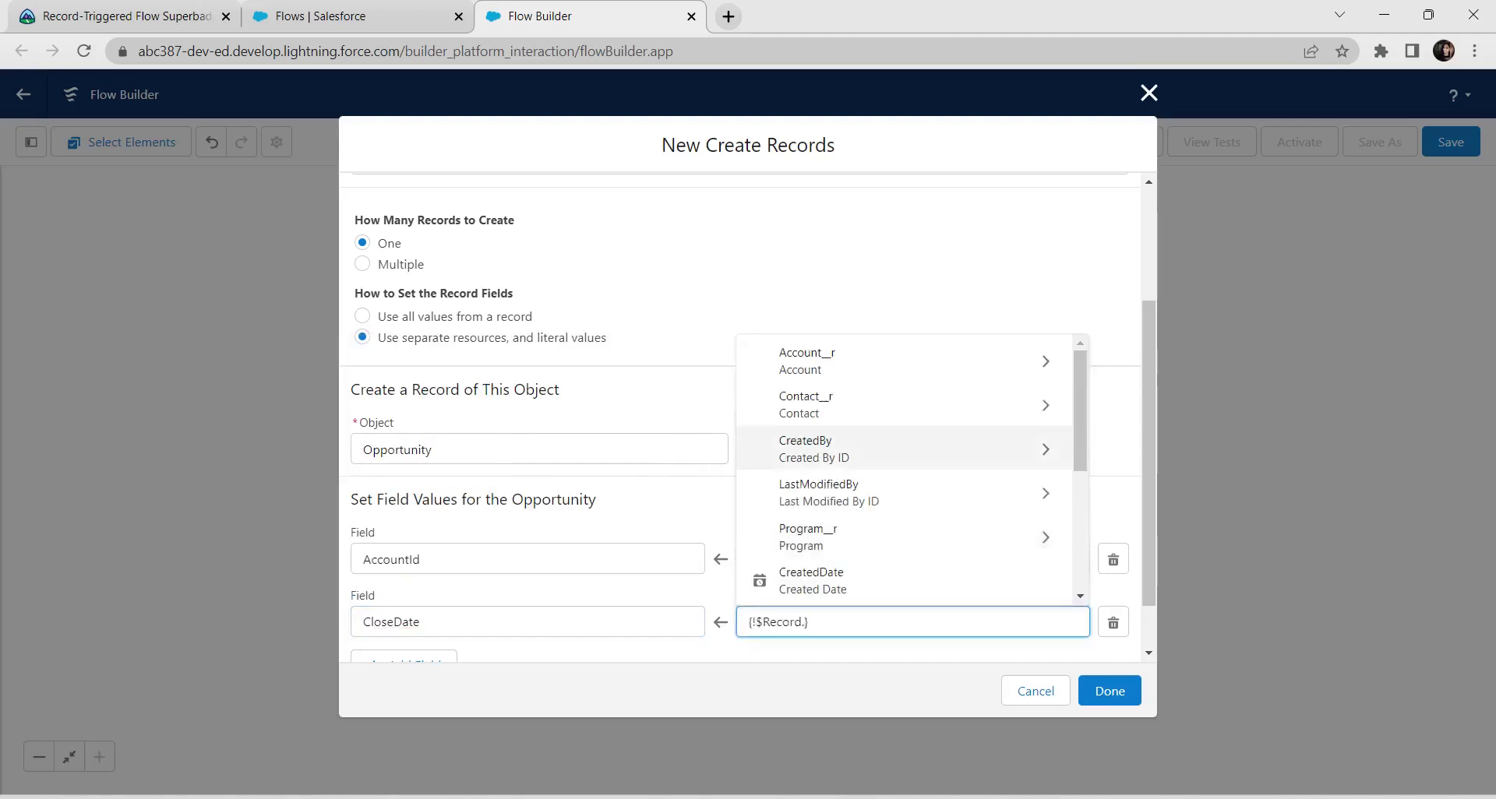
{"action": "scroll", "coordinate": [904, 470], "scroll_direction": "down", "scroll_amount": 2}
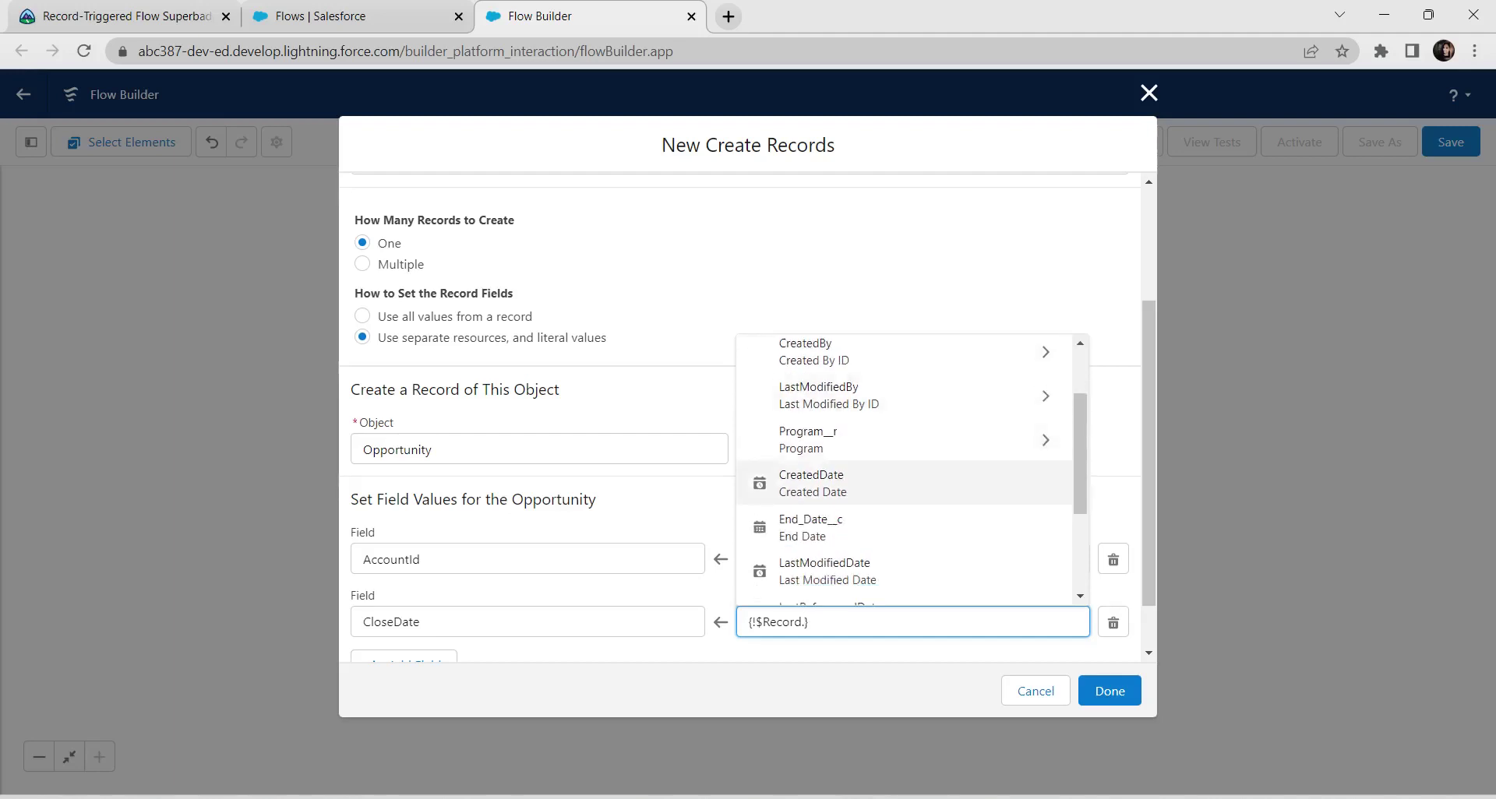
{"action": "left_click", "coordinate": [810, 430]}
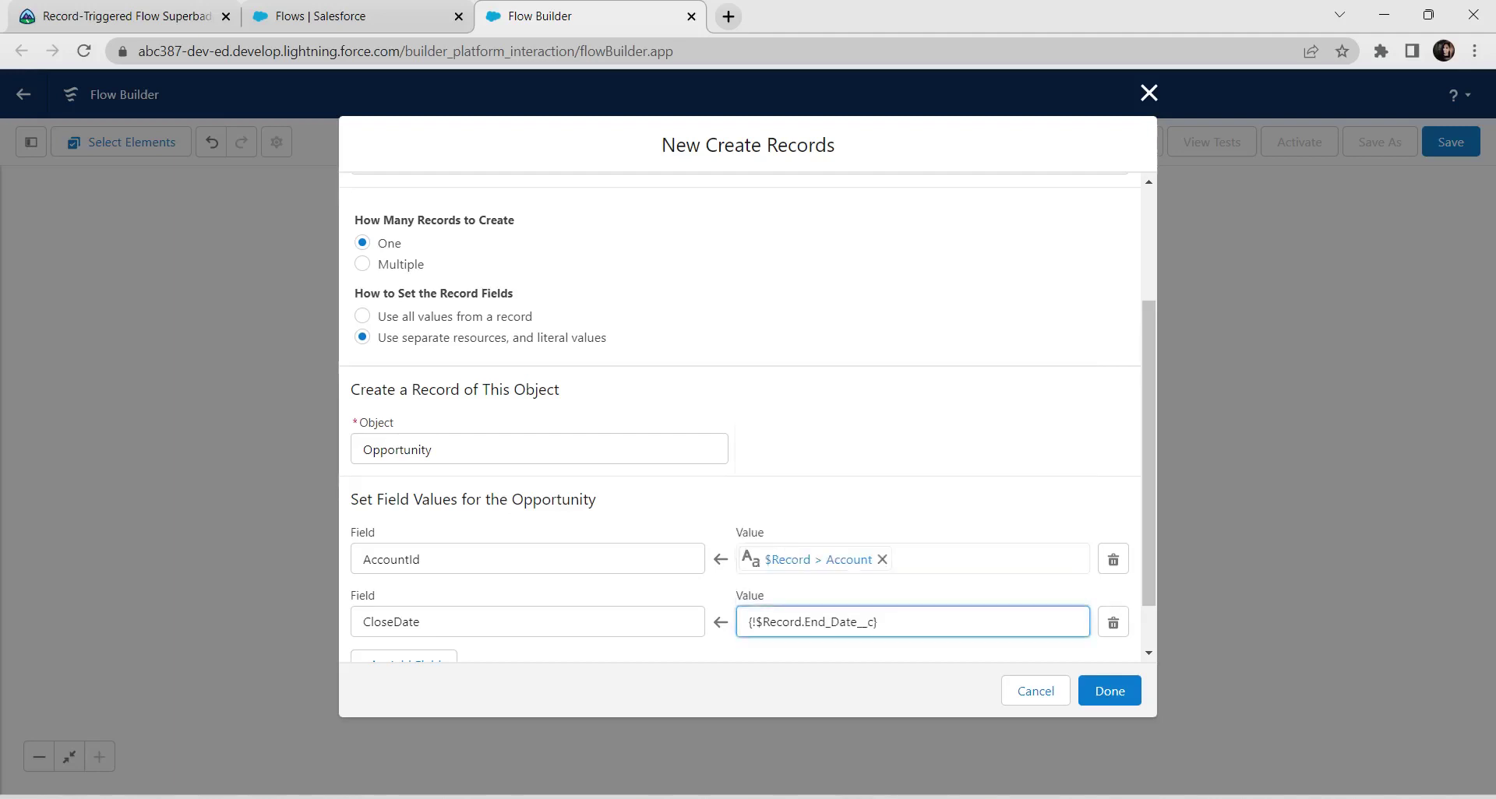
Step: Add a third Opportunity field assignment and choose Engagement__c as its field
{"action": "scroll", "coordinate": [739, 417], "scroll_direction": "down", "scroll_amount": 1}
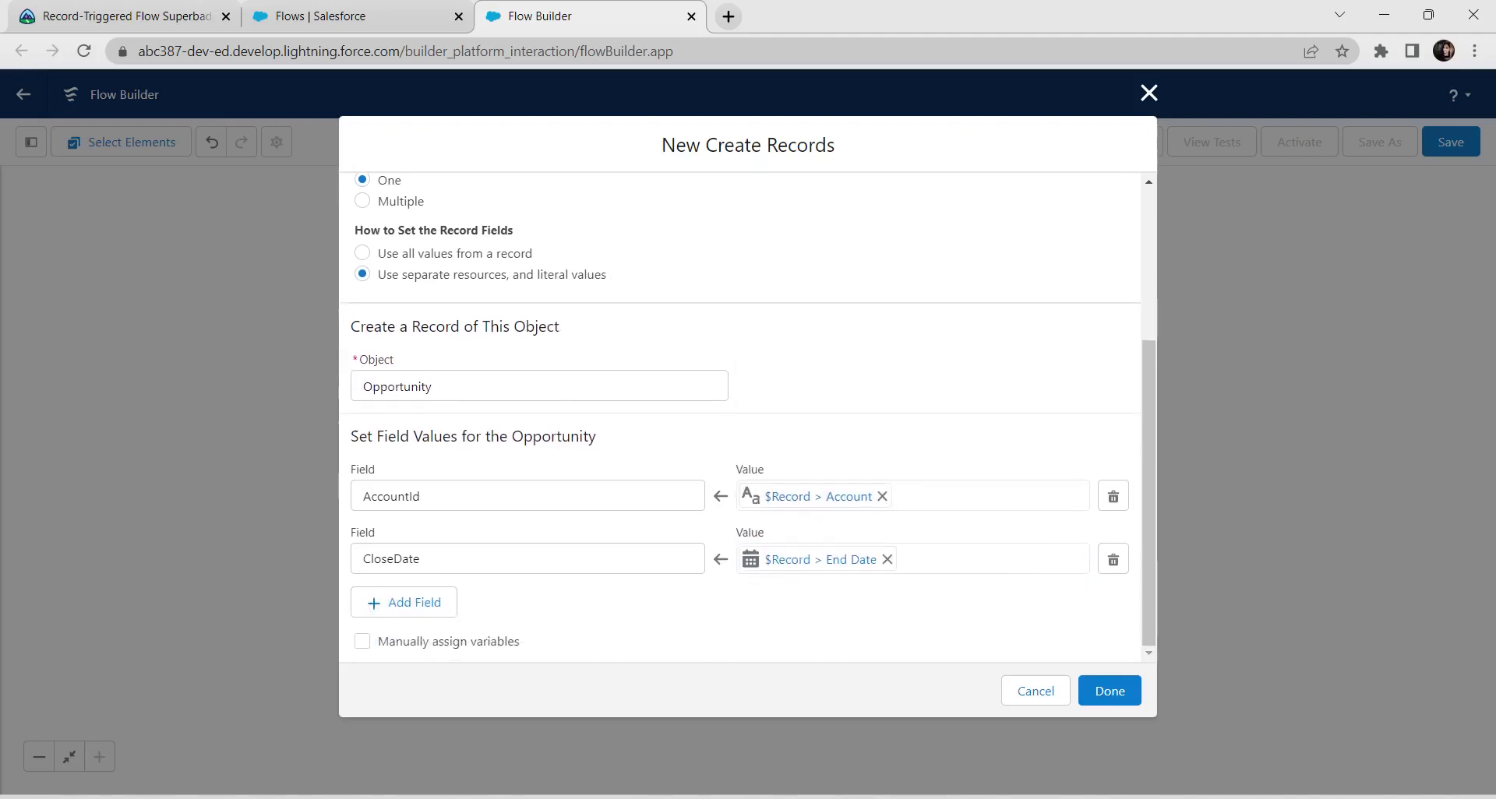
{"action": "left_click", "coordinate": [404, 602]}
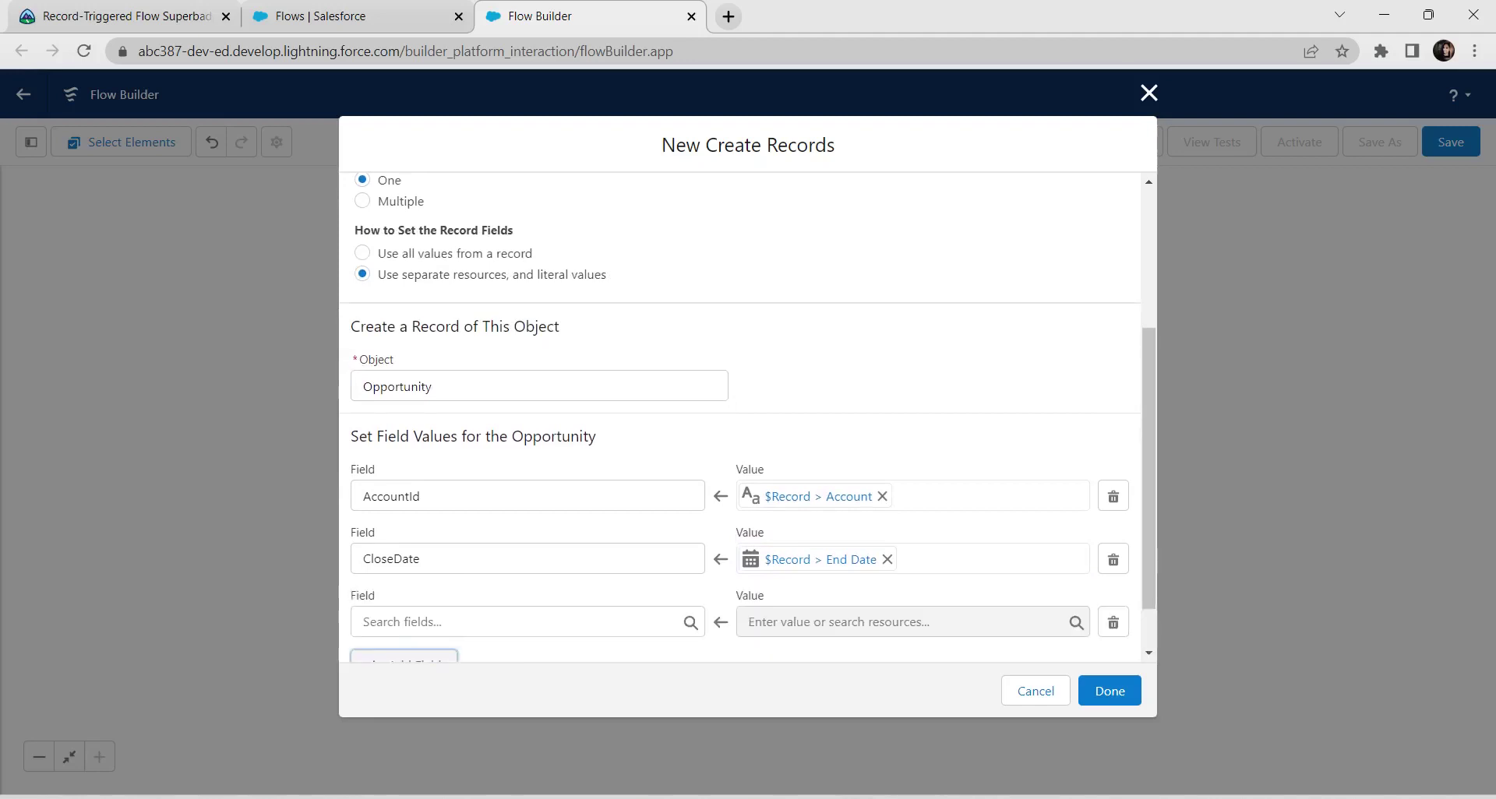
{"action": "scroll", "coordinate": [740, 468], "scroll_direction": "down", "scroll_amount": 1}
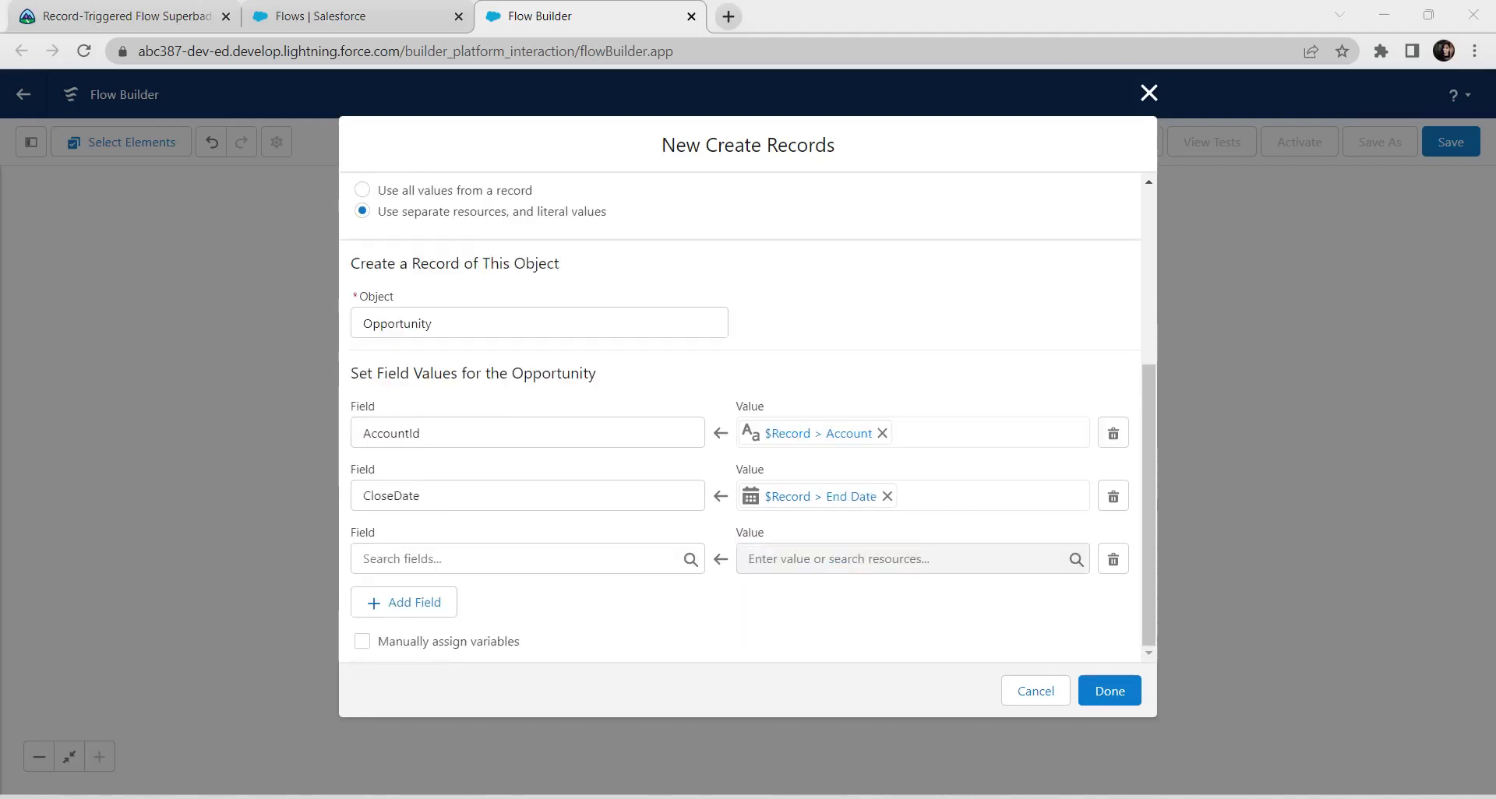
{"action": "left_click", "coordinate": [526, 558]}
{"action": "type", "text": "enga"}
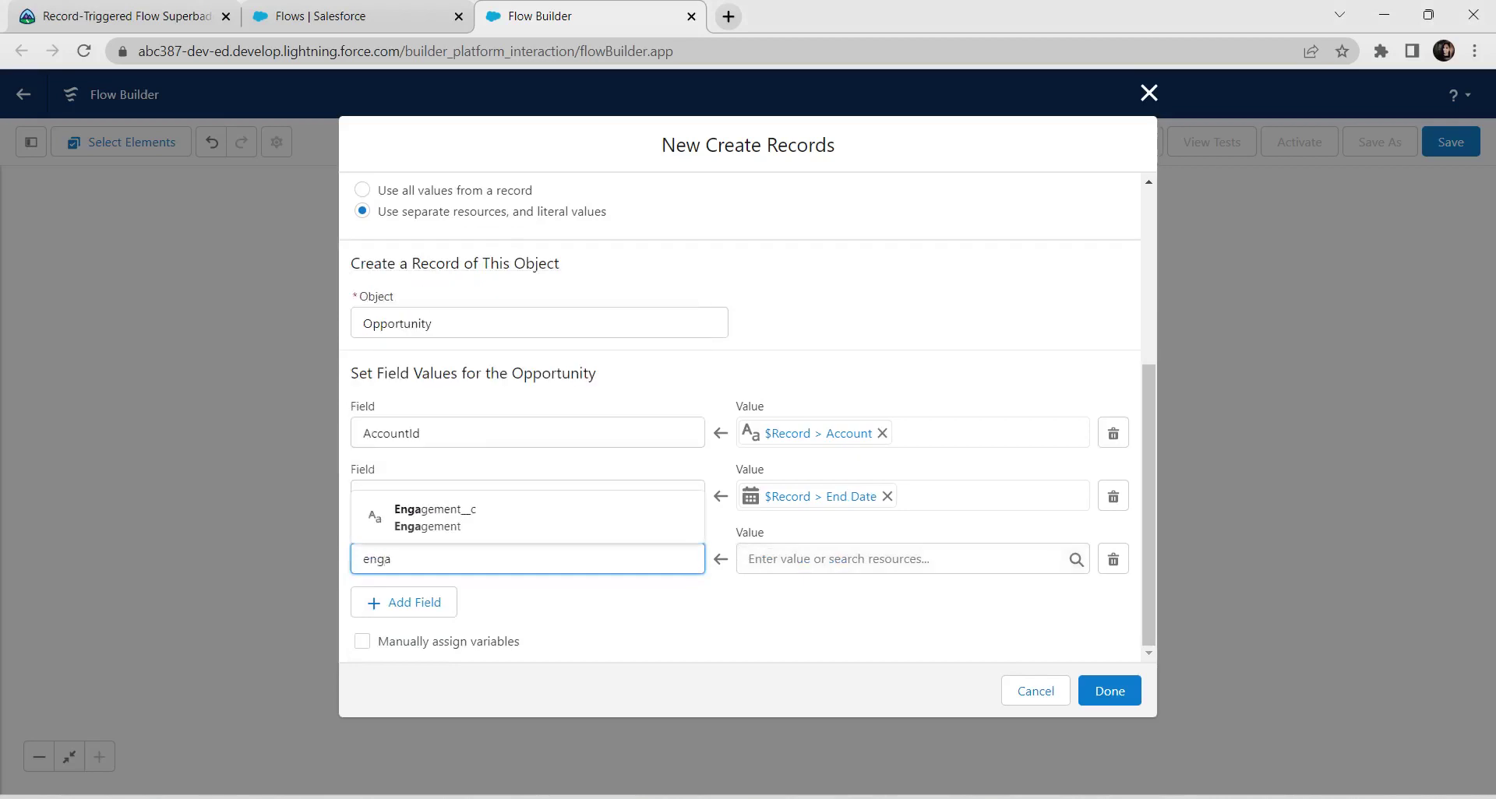
{"action": "key", "text": "Down"}
{"action": "key", "text": "Return"}
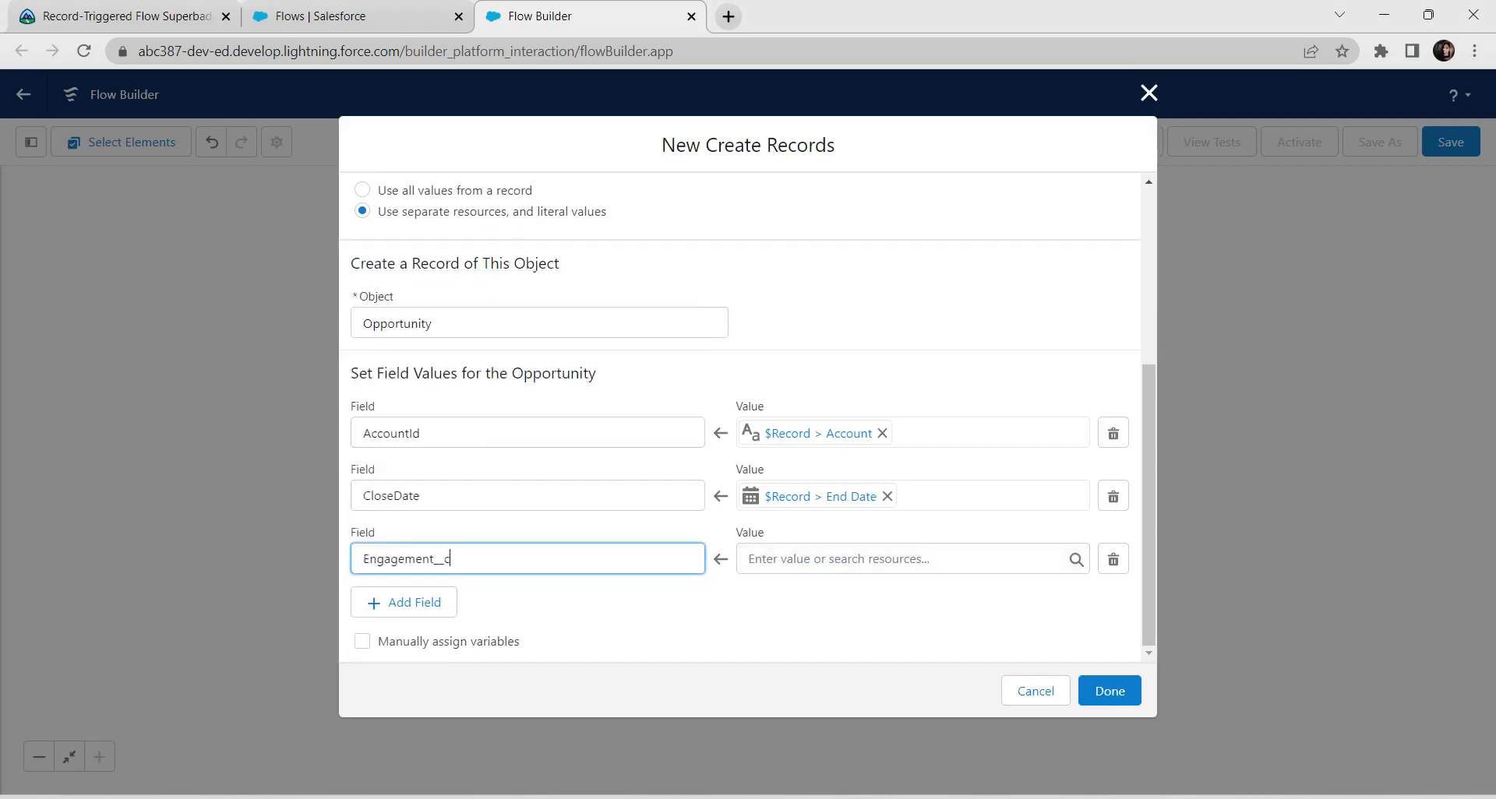
Step: Set the Engagement__c value to the triggering engagement's ID, $Record > Record ID (Id)
{"action": "key", "text": "Tab"}
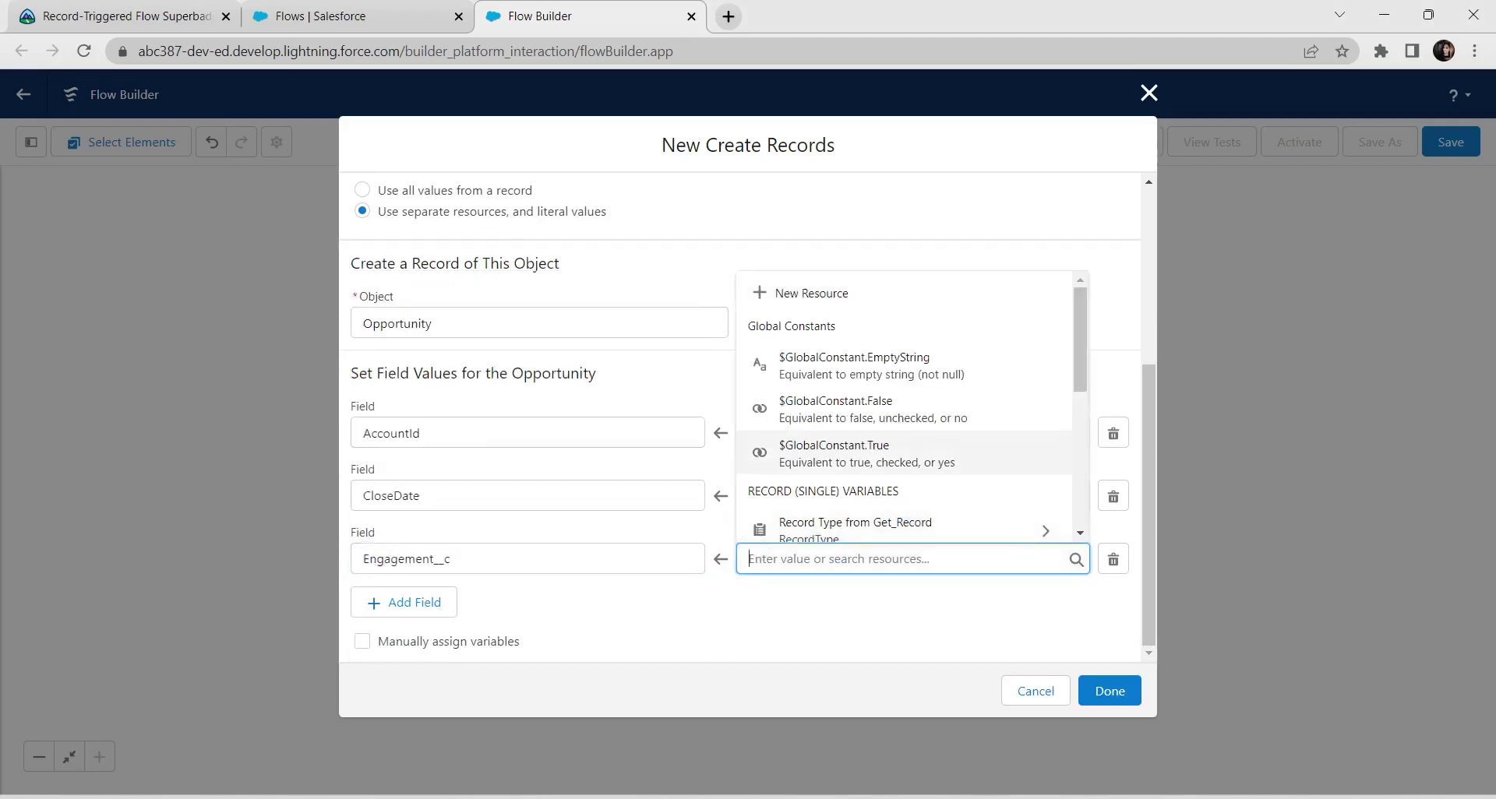
{"action": "scroll", "coordinate": [896, 436], "scroll_direction": "down", "scroll_amount": 5}
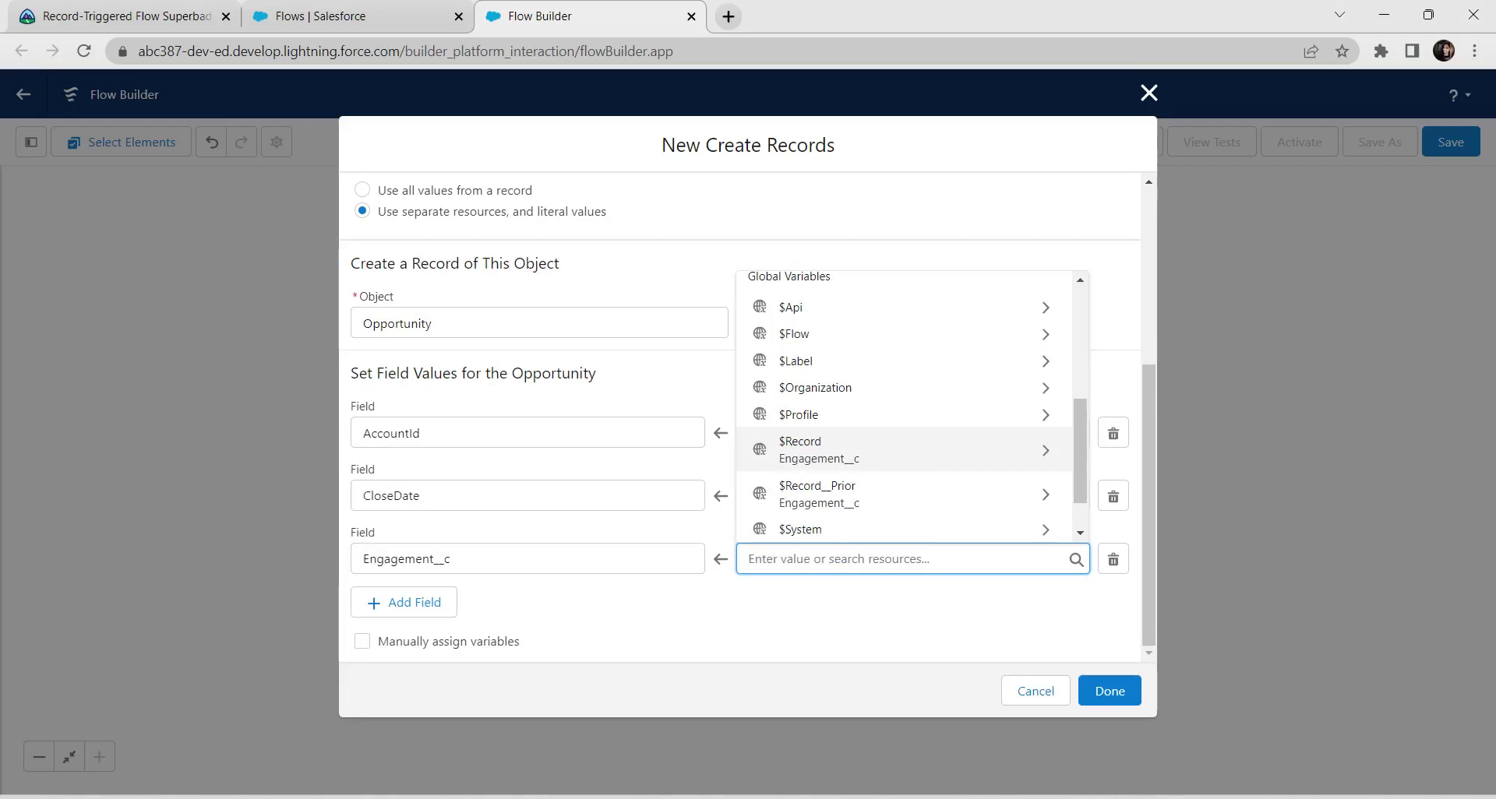
{"action": "left_click", "coordinate": [896, 442]}
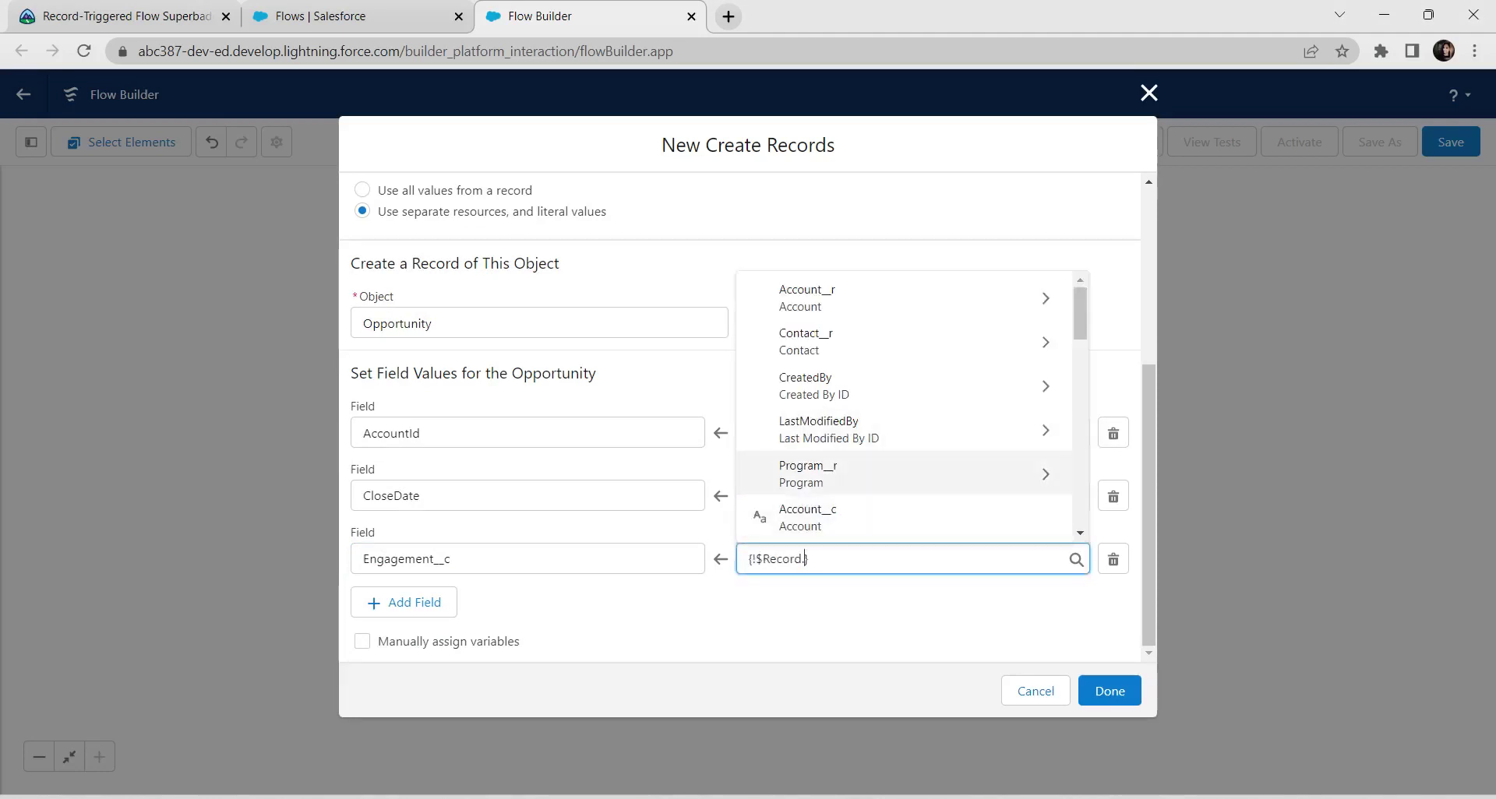
{"action": "scroll", "coordinate": [896, 471], "scroll_direction": "down", "scroll_amount": 1}
{"action": "key", "text": "Down"}
{"action": "key", "text": "Down"}
{"action": "key", "text": "Down"}
{"action": "scroll", "coordinate": [842, 492], "scroll_direction": "down", "scroll_amount": 1}
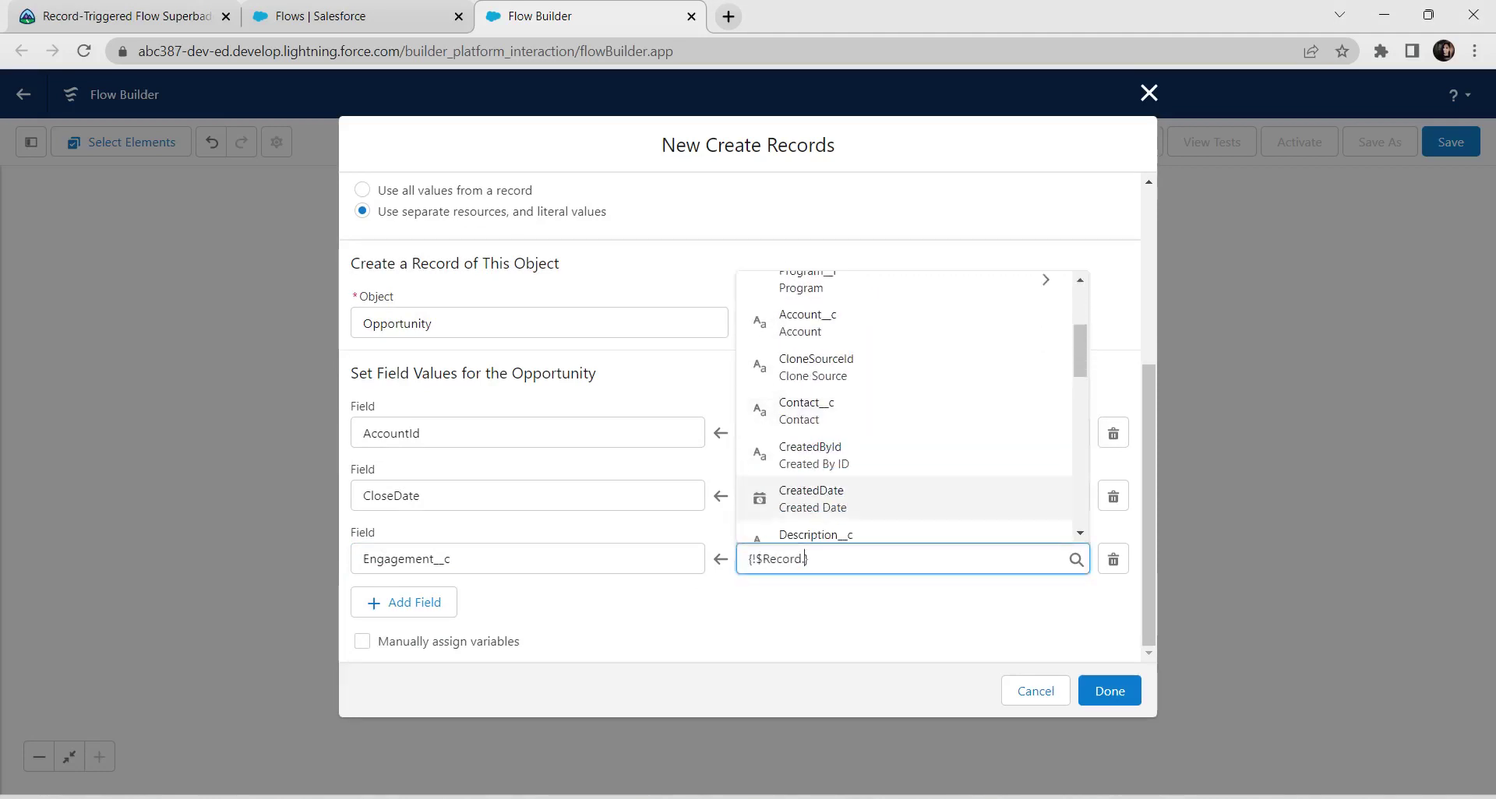
{"action": "scroll", "coordinate": [841, 493], "scroll_direction": "down", "scroll_amount": 3}
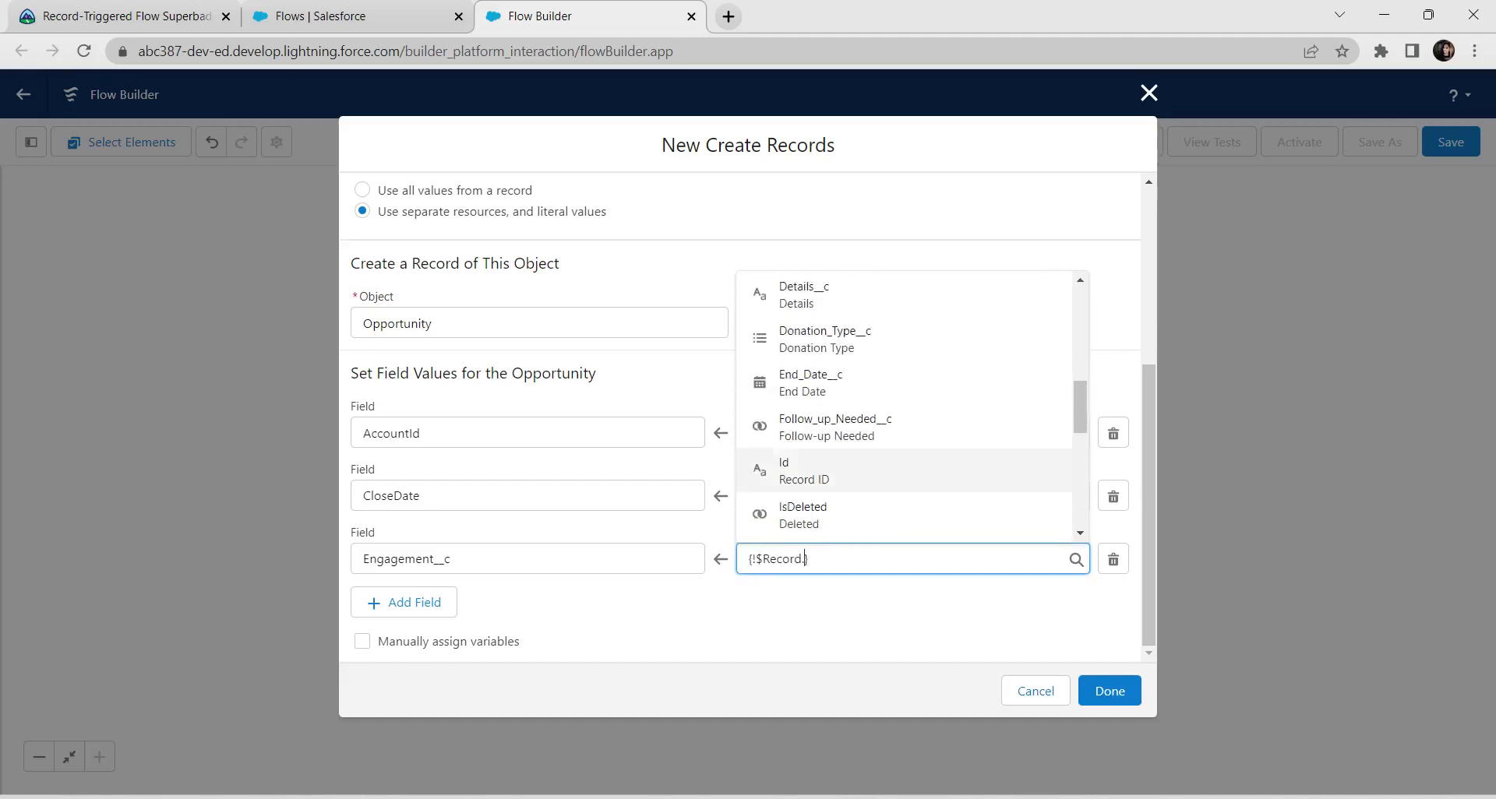
{"action": "left_click", "coordinate": [826, 470]}
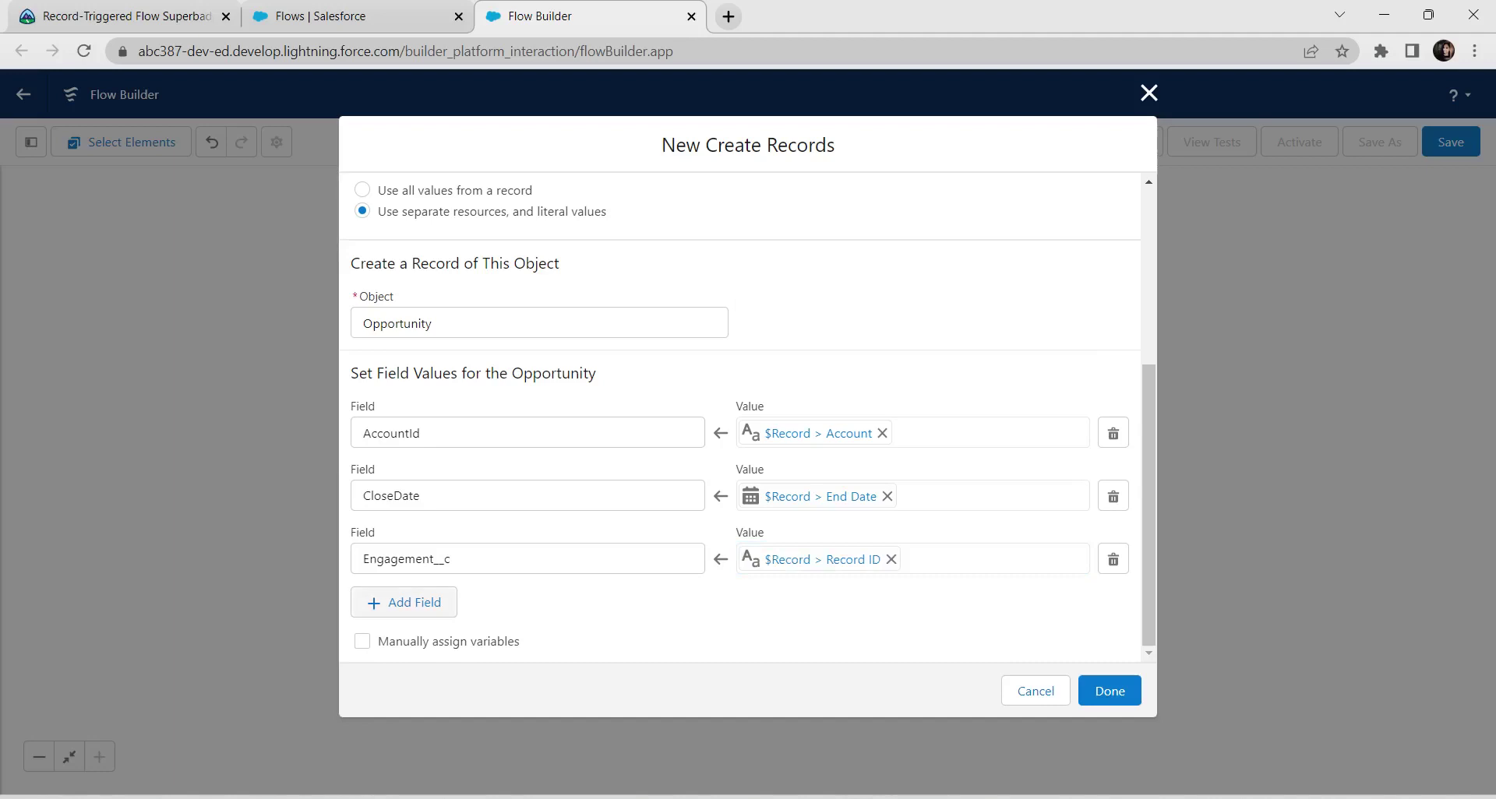
Step: Add a fourth Opportunity field assignment and choose Name as its field
{"action": "left_click", "coordinate": [404, 603]}
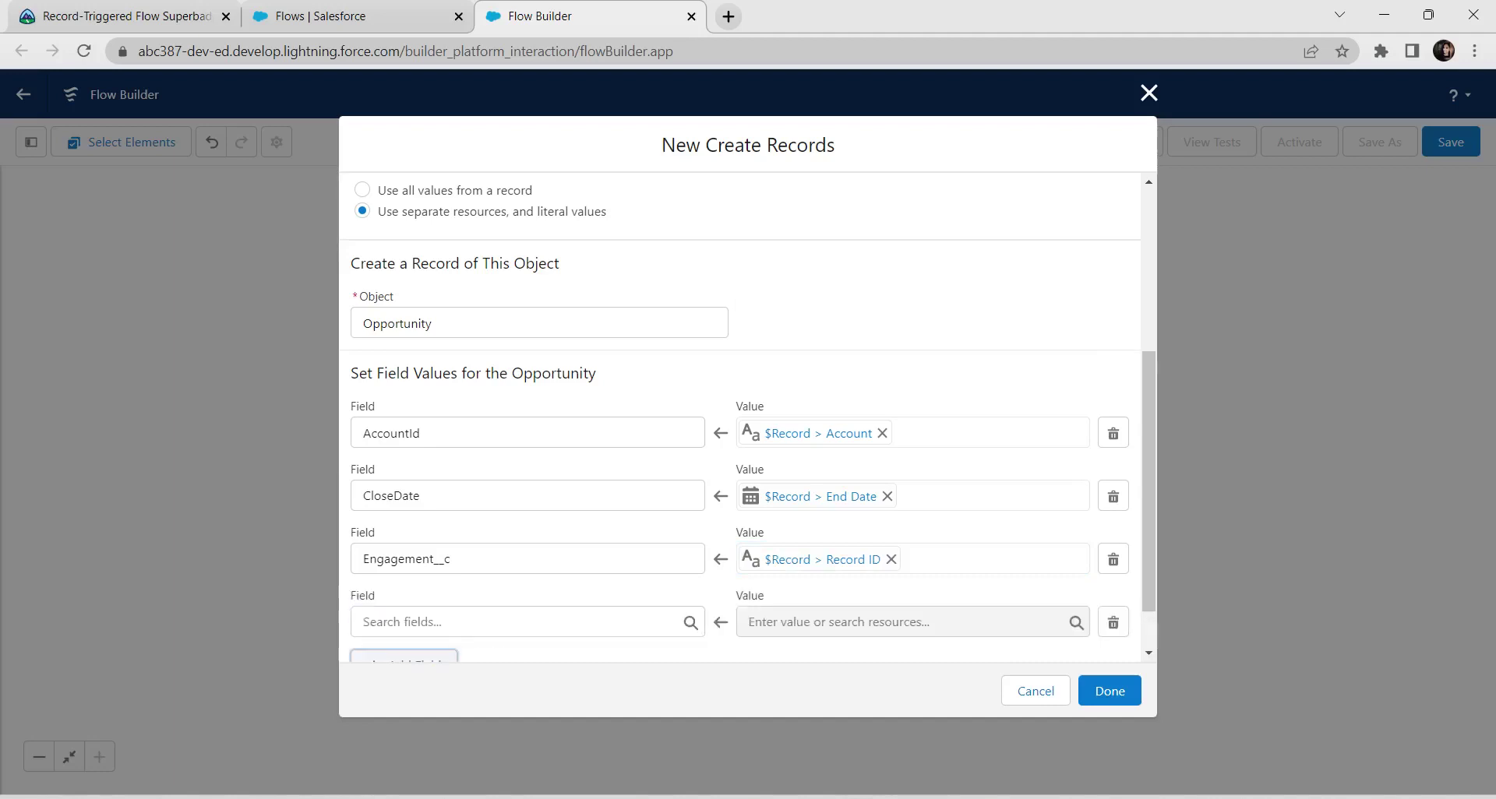
{"action": "scroll", "coordinate": [740, 417], "scroll_direction": "down", "scroll_amount": 1}
{"action": "left_click", "coordinate": [526, 558]}
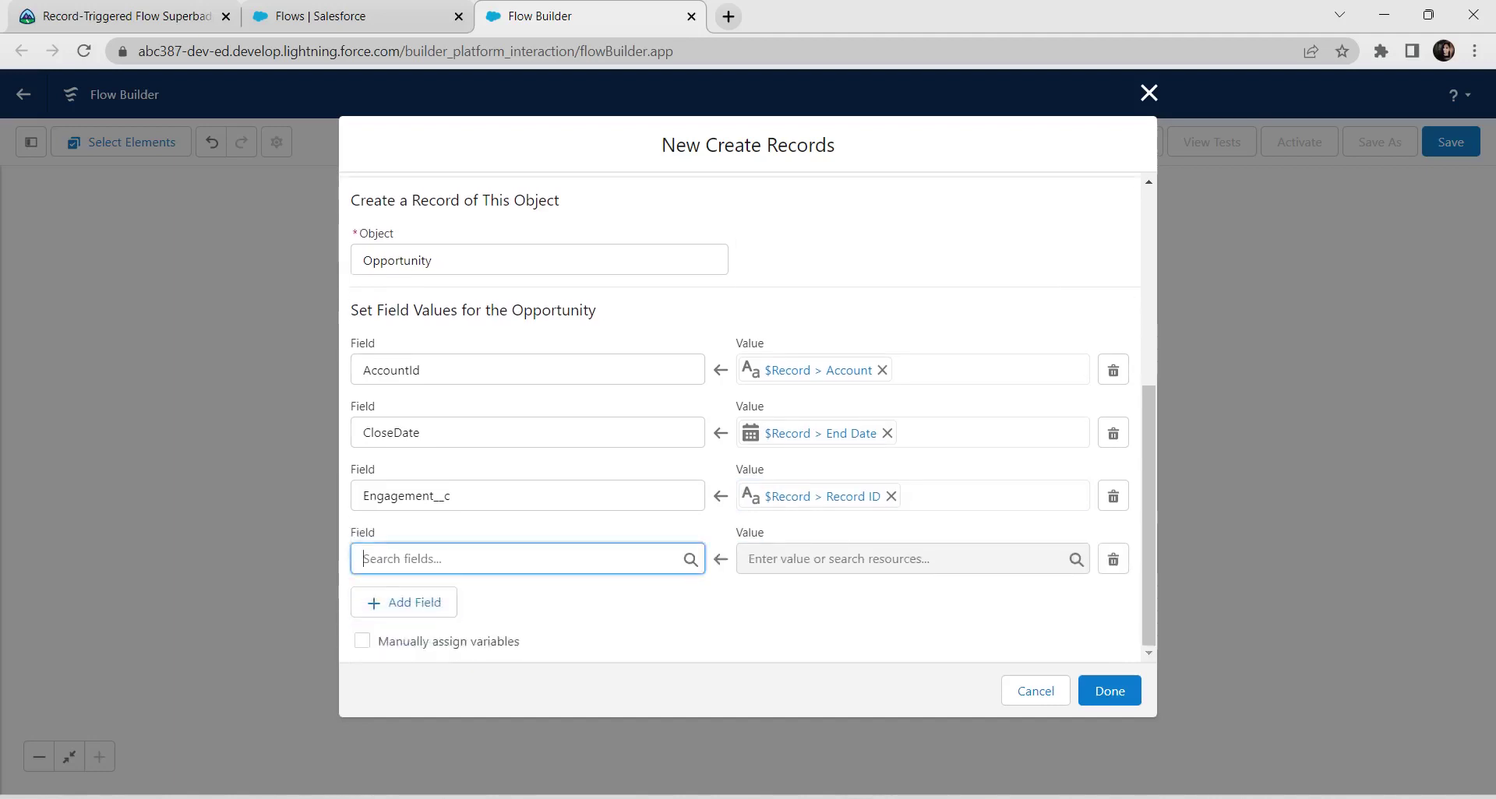
{"action": "type", "text": "na"}
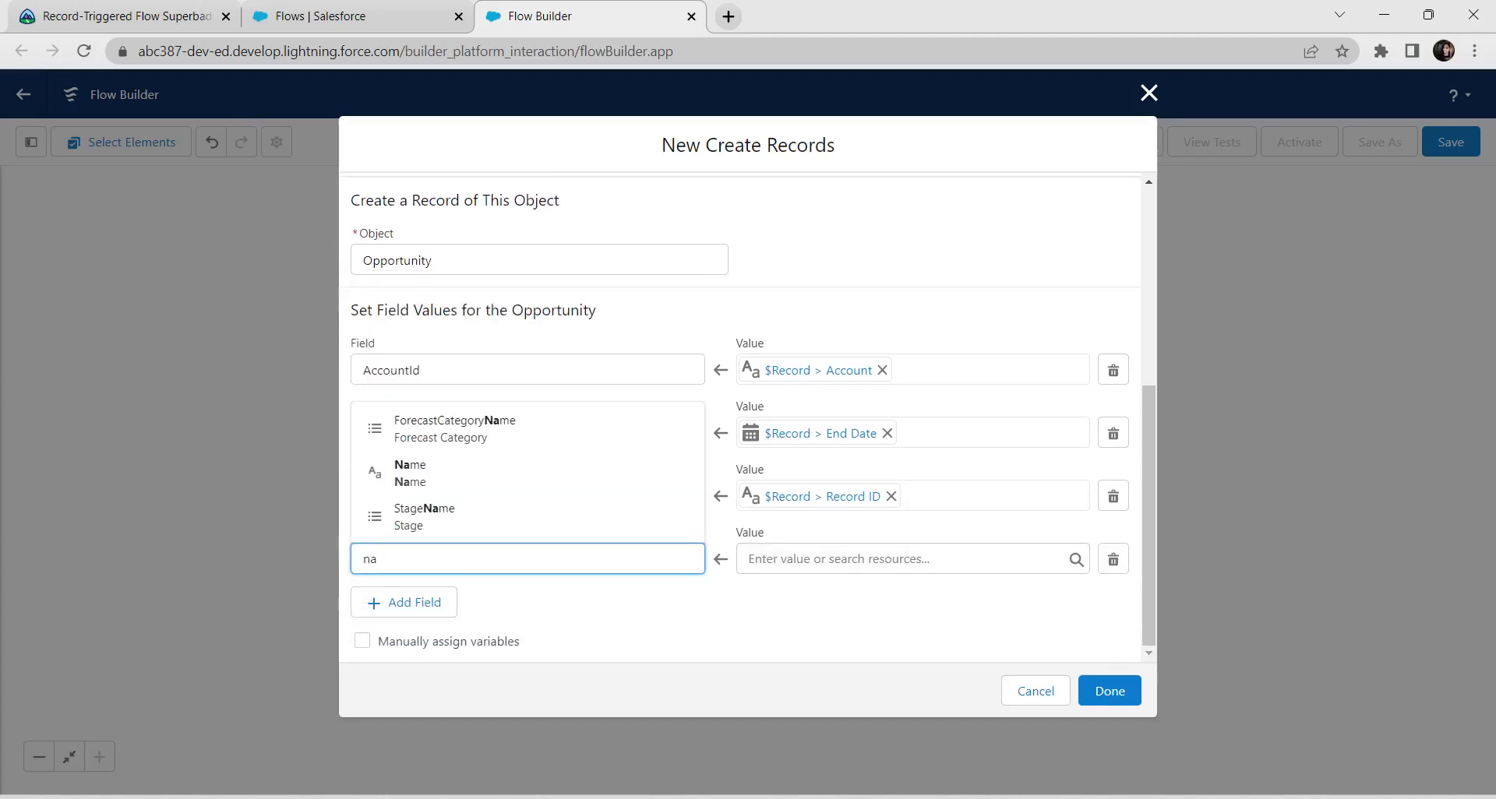
{"action": "left_click", "coordinate": [410, 473]}
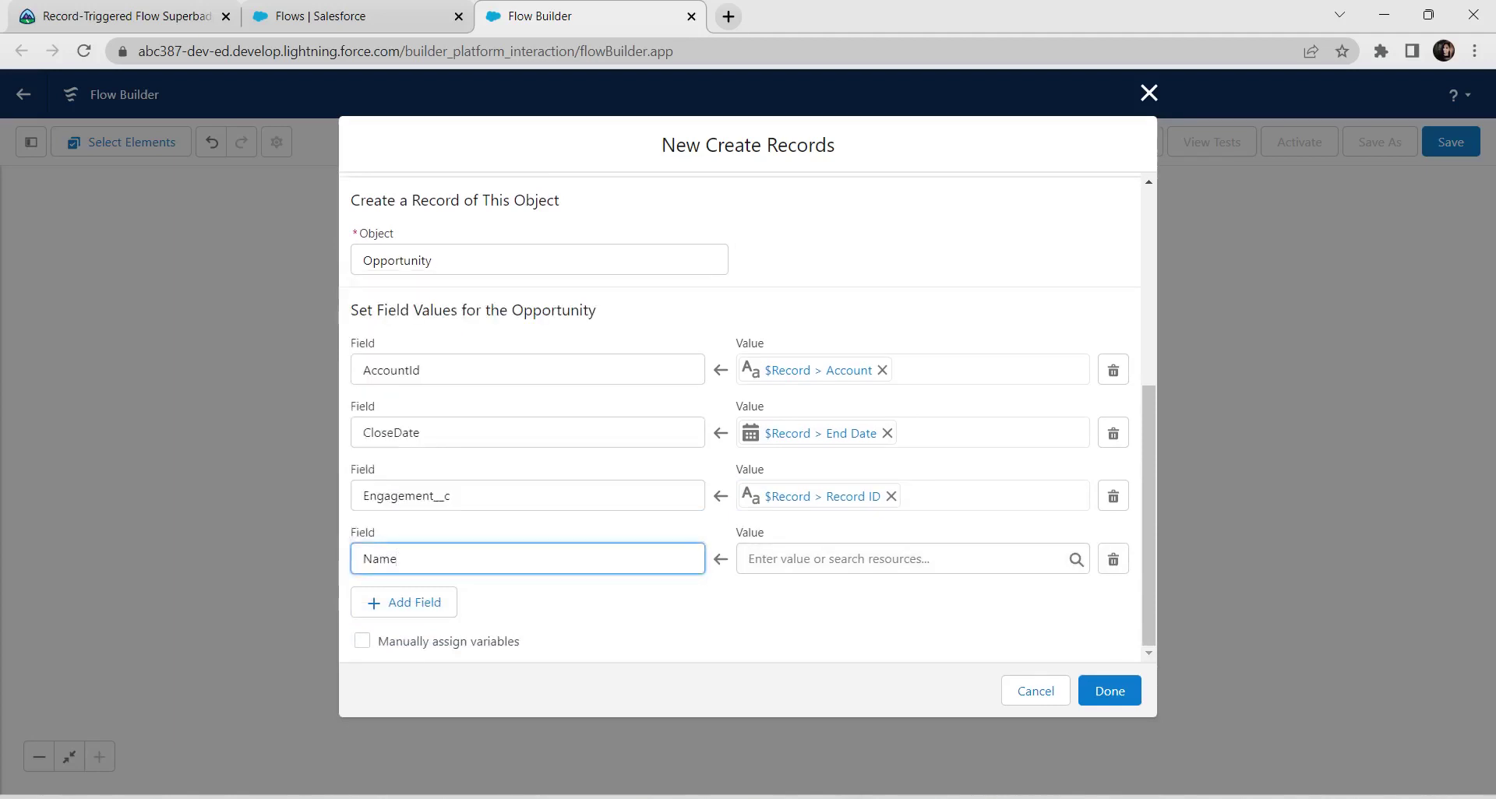
Step: Set the opportunity's Name value to the triggering engagement's name, $Record > Engagement Name (Name)
{"action": "left_click", "coordinate": [912, 559]}
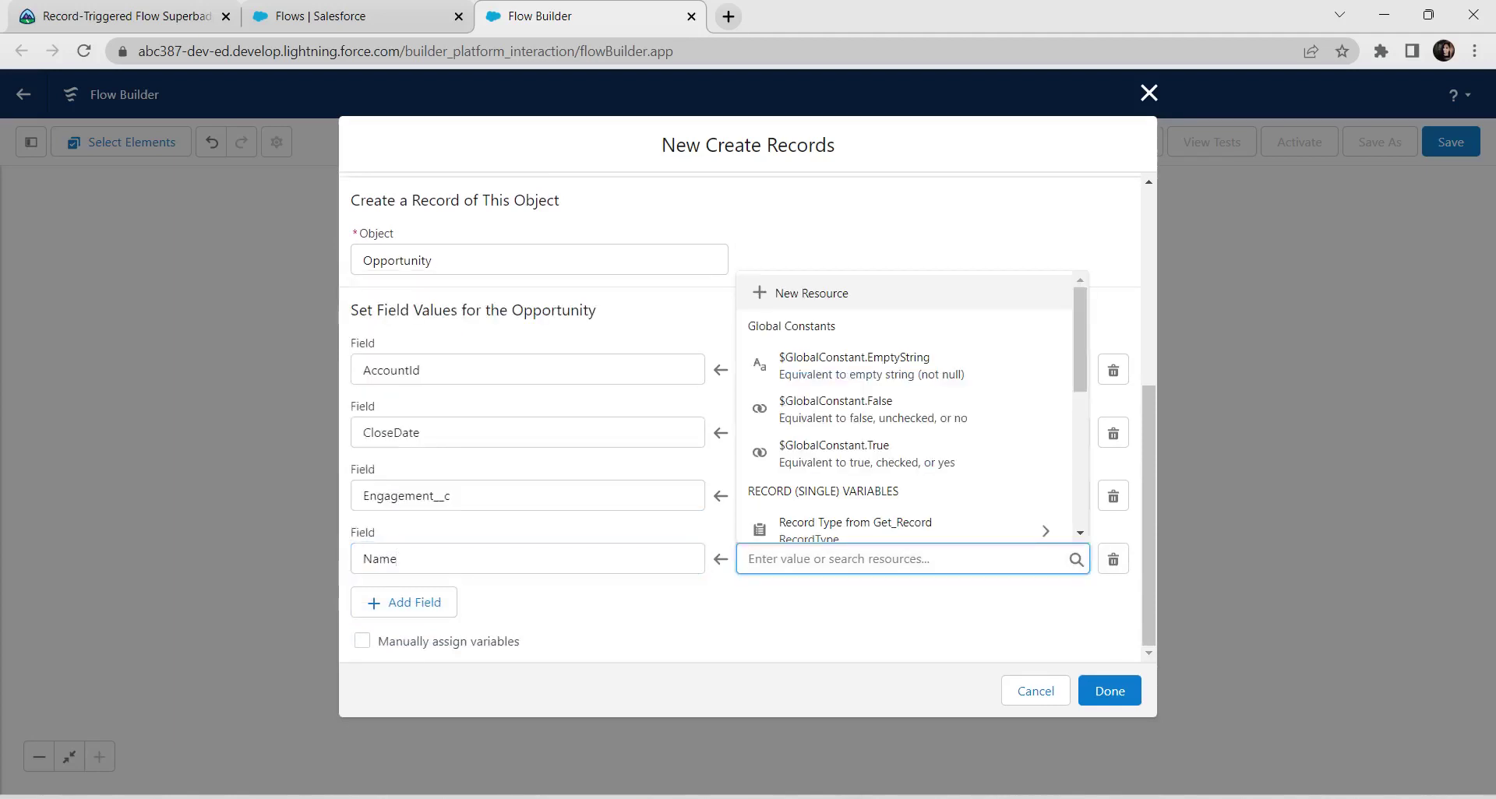
{"action": "left_click", "coordinate": [904, 559]}
{"action": "left_click", "coordinate": [904, 558]}
{"action": "scroll", "coordinate": [904, 452], "scroll_direction": "down", "scroll_amount": 5}
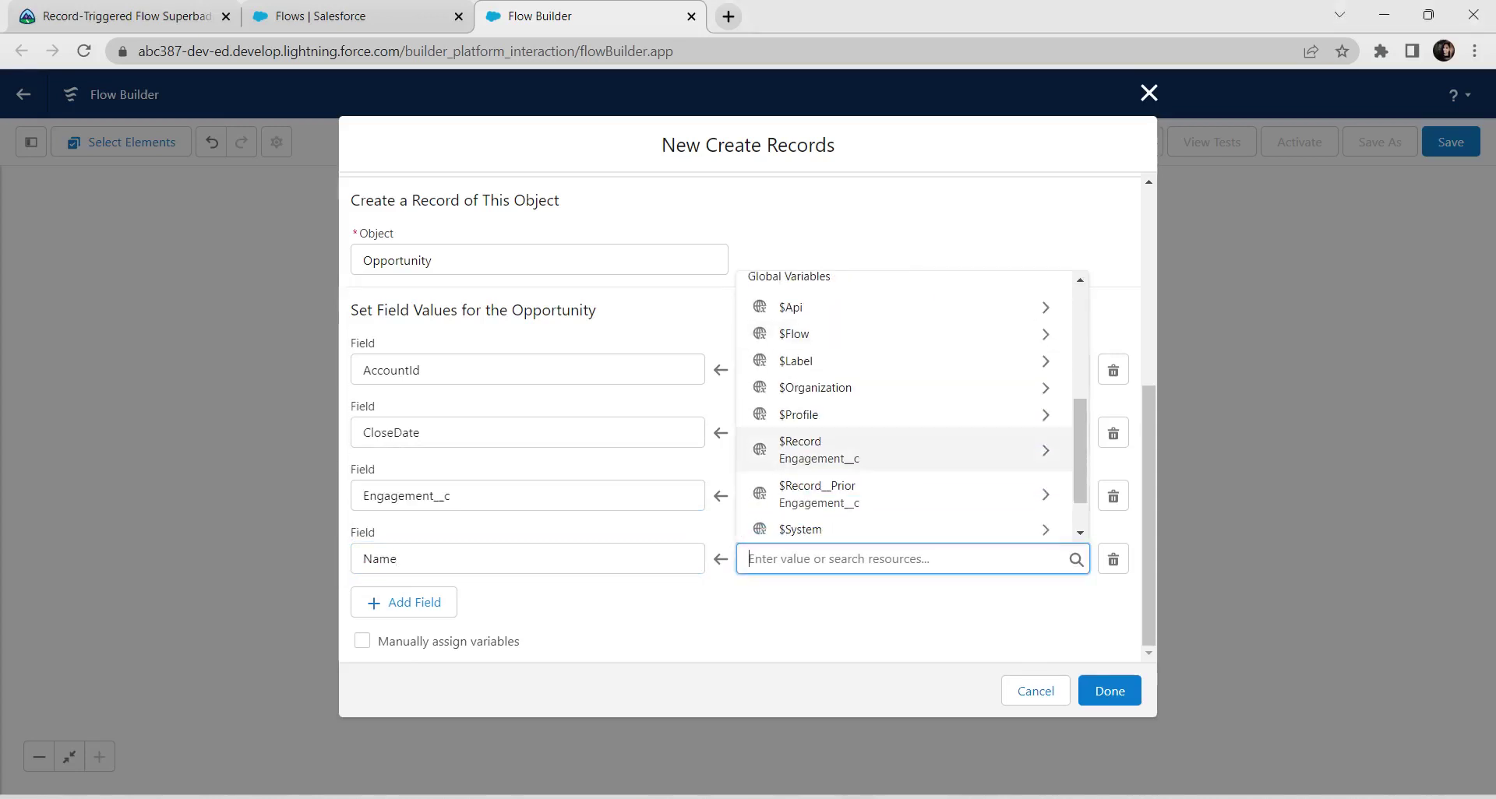
{"action": "left_click", "coordinate": [903, 449]}
{"action": "scroll", "coordinate": [904, 405], "scroll_direction": "down", "scroll_amount": 3}
{"action": "scroll", "coordinate": [904, 467], "scroll_direction": "down", "scroll_amount": 5}
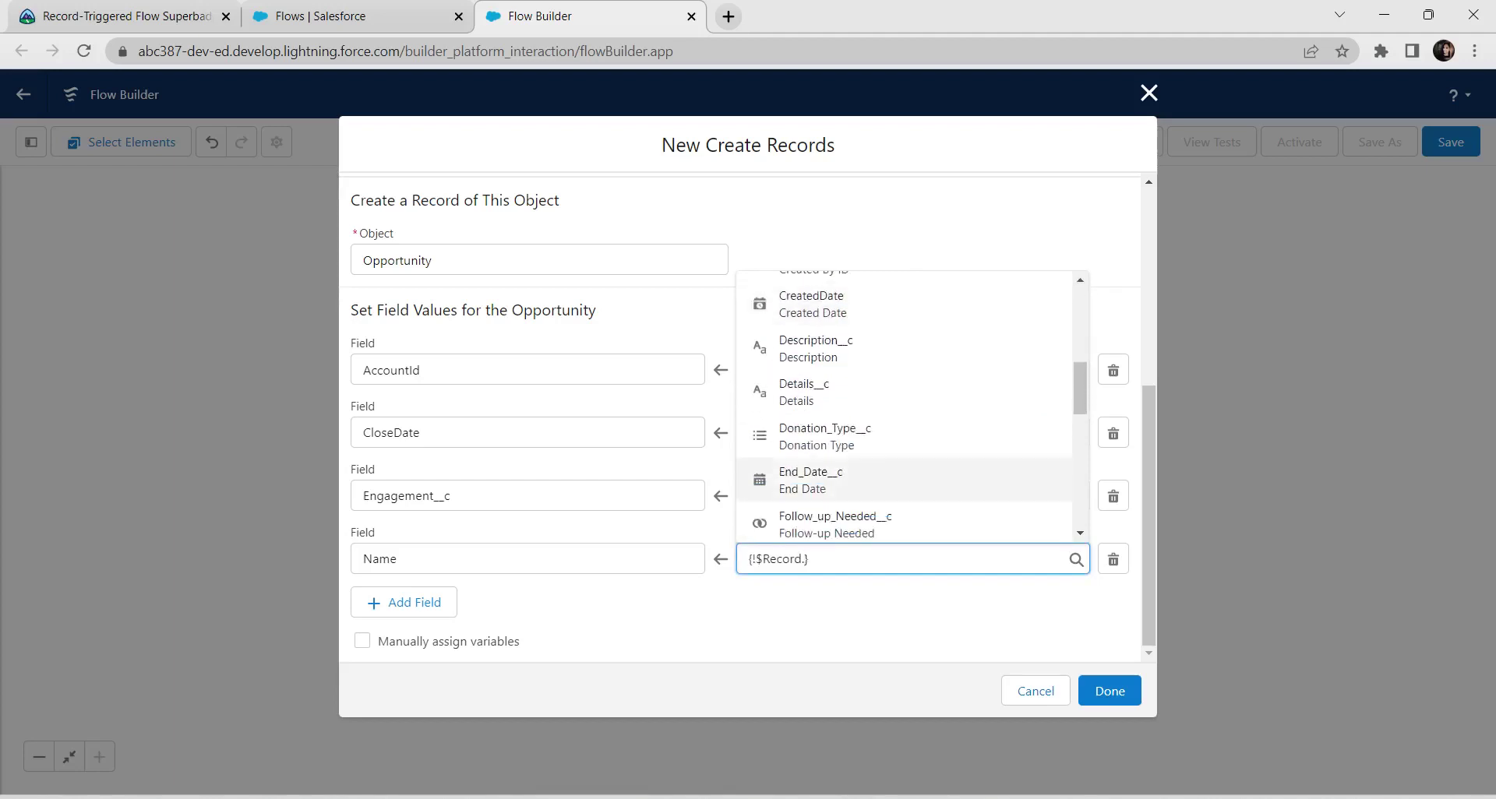
{"action": "scroll", "coordinate": [904, 468], "scroll_direction": "down", "scroll_amount": 5}
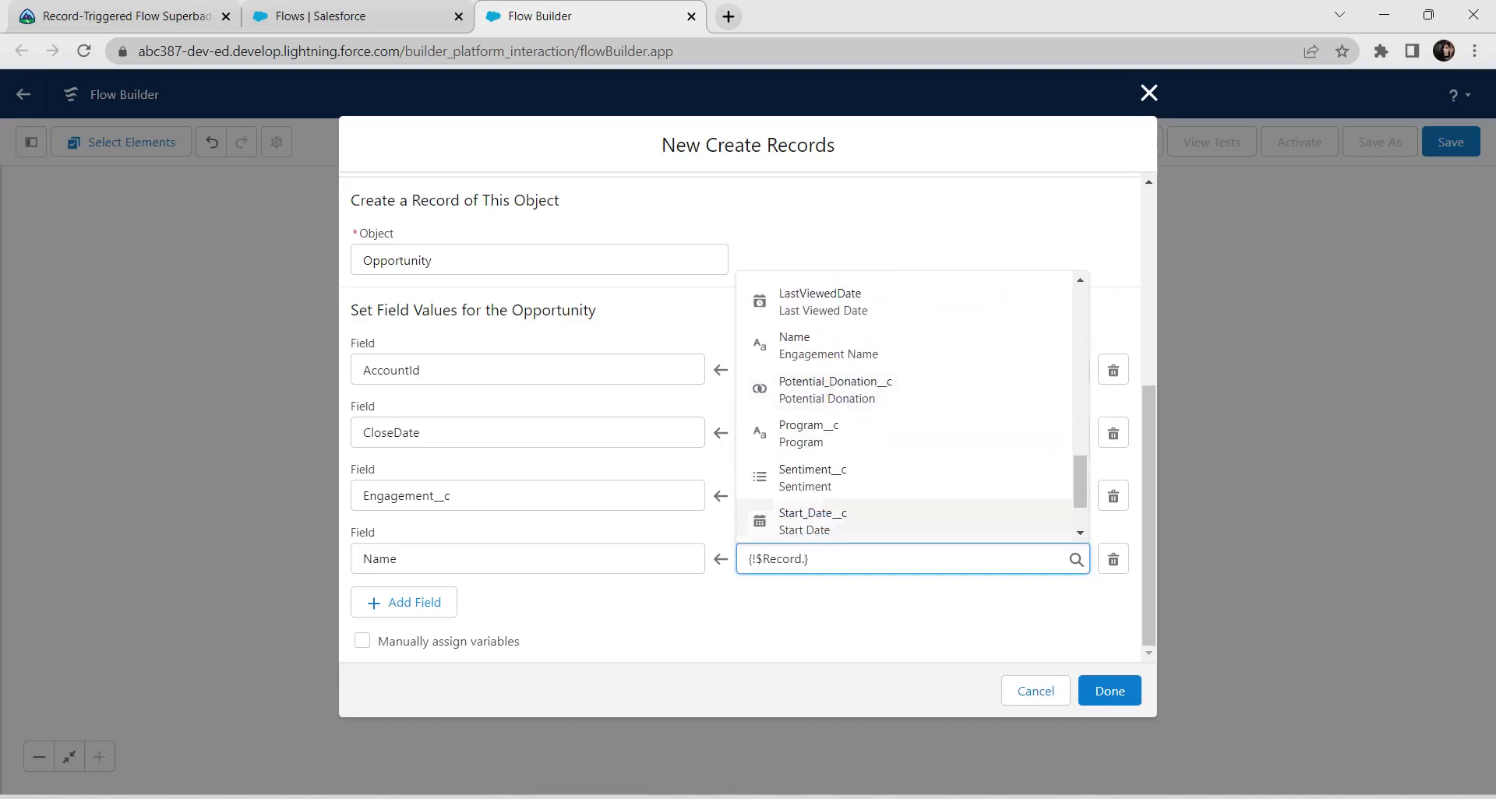
{"action": "scroll", "coordinate": [904, 511], "scroll_direction": "up", "scroll_amount": 5}
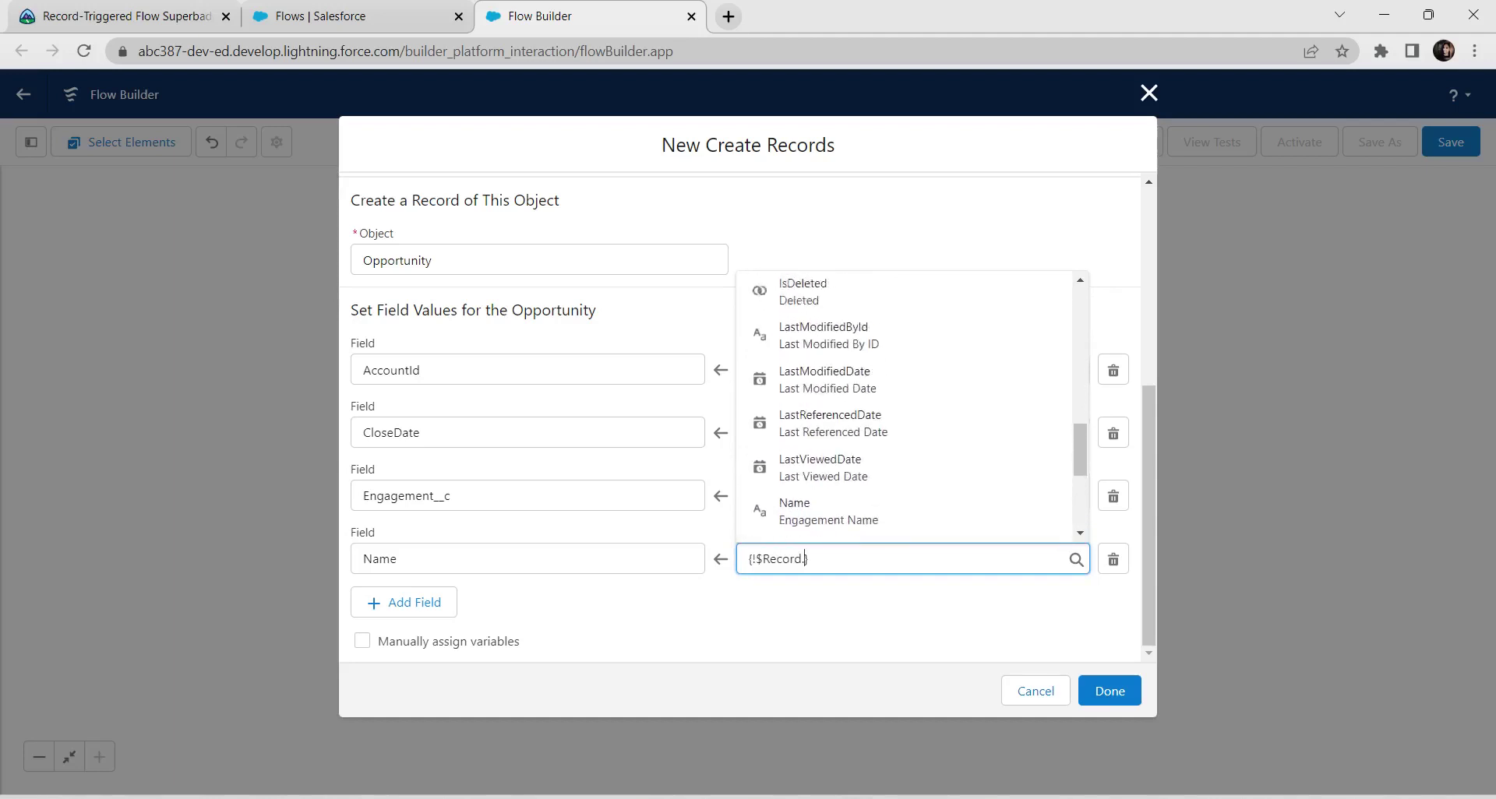
{"action": "scroll", "coordinate": [904, 511], "scroll_direction": "up", "scroll_amount": 5}
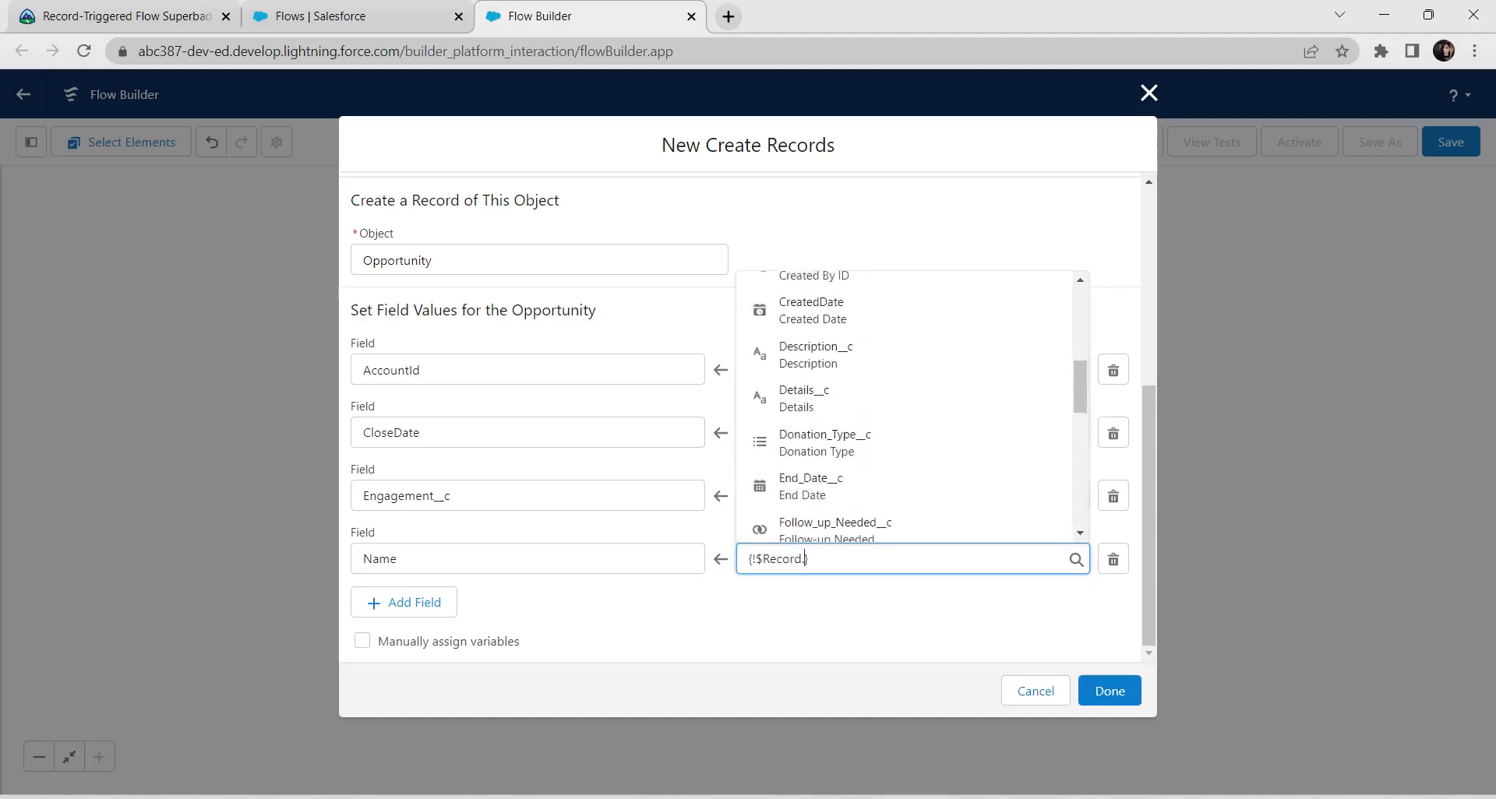
{"action": "scroll", "coordinate": [903, 405], "scroll_direction": "up", "scroll_amount": 3}
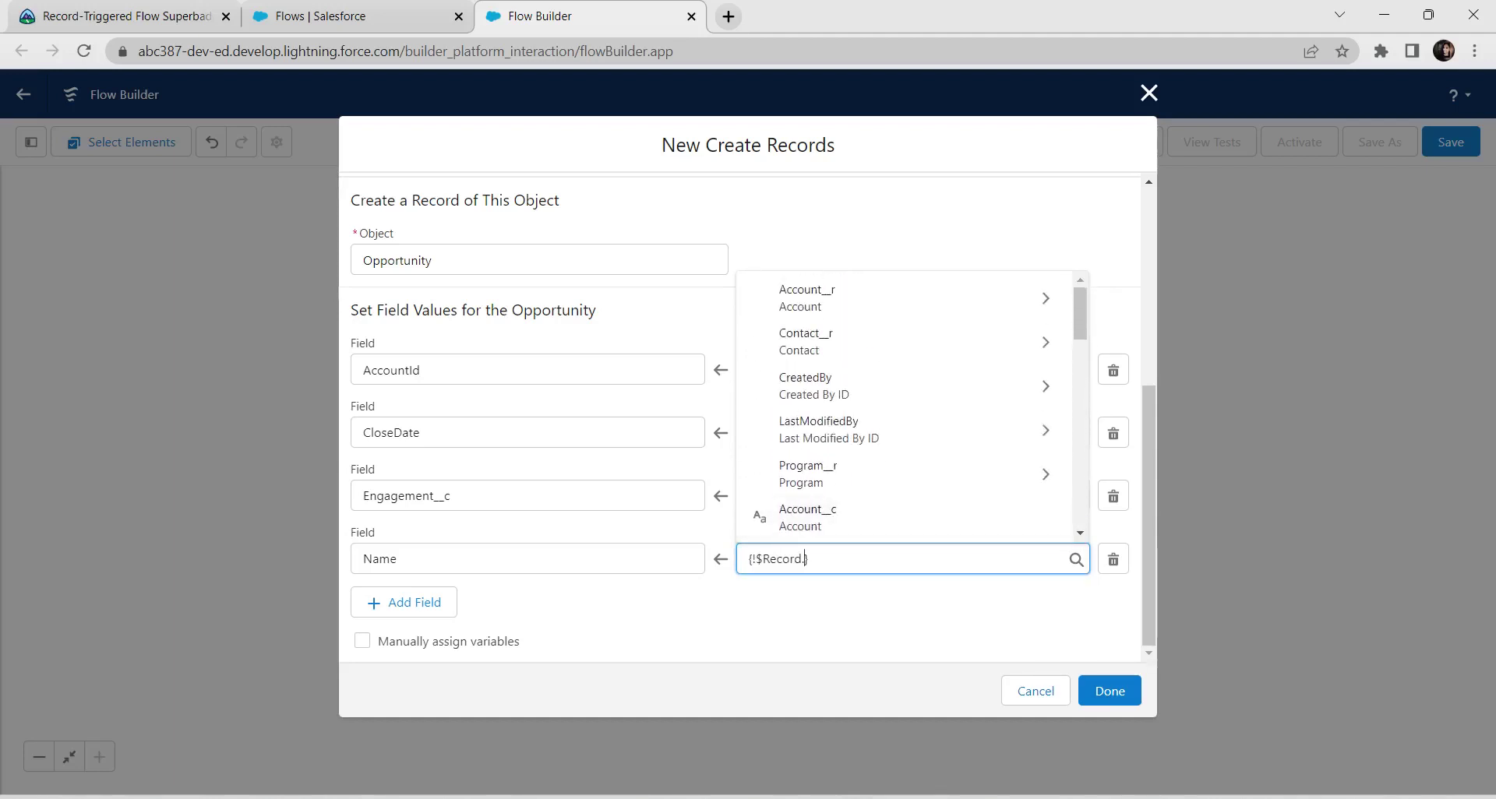
{"action": "key", "text": "alt+Tab"}
{"action": "key", "text": "alt+Tab"}
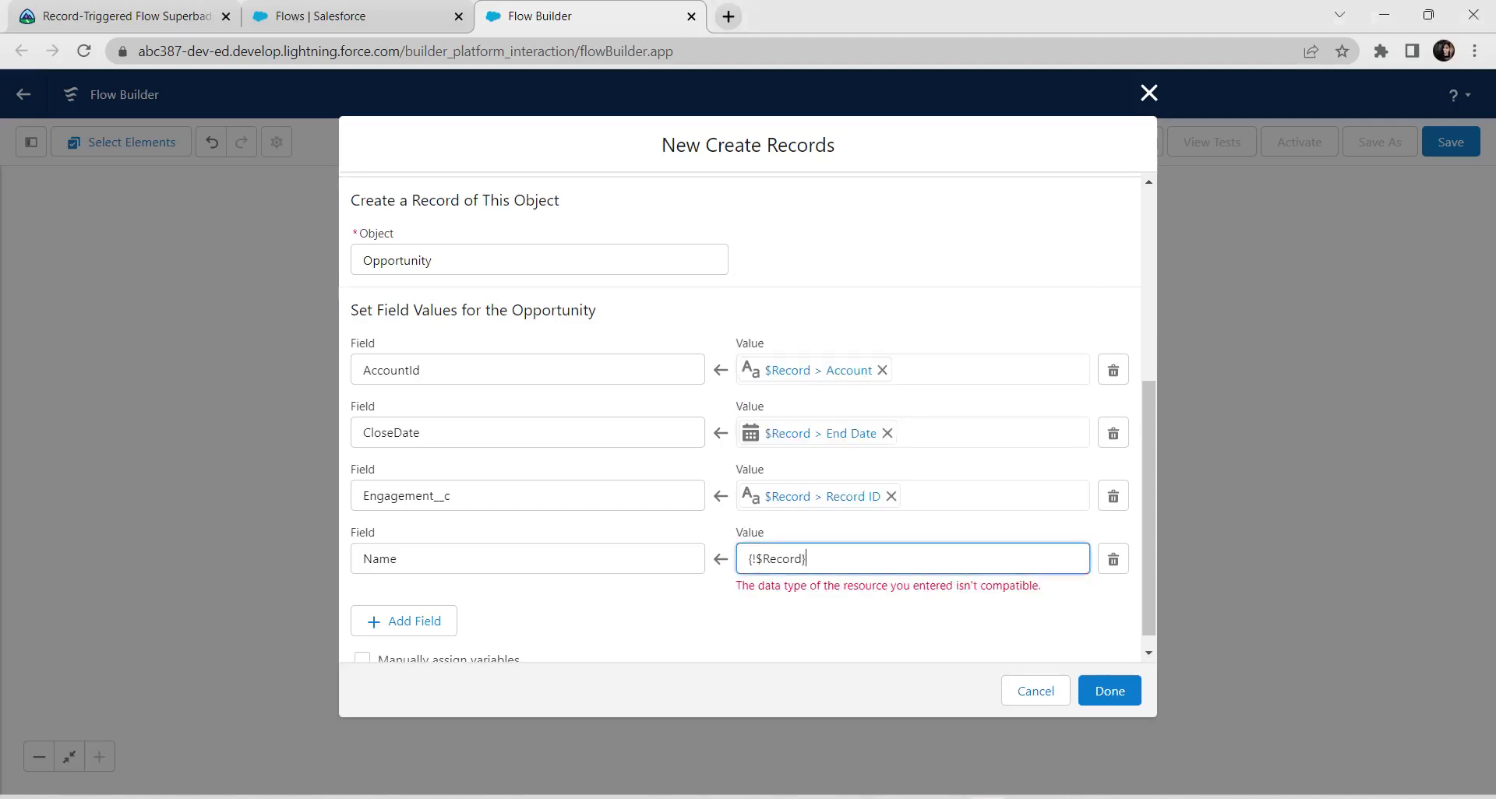
{"action": "type", "text": "."}
{"action": "scroll", "coordinate": [904, 454], "scroll_direction": "down", "scroll_amount": 2}
{"action": "scroll", "coordinate": [904, 455], "scroll_direction": "down", "scroll_amount": 6}
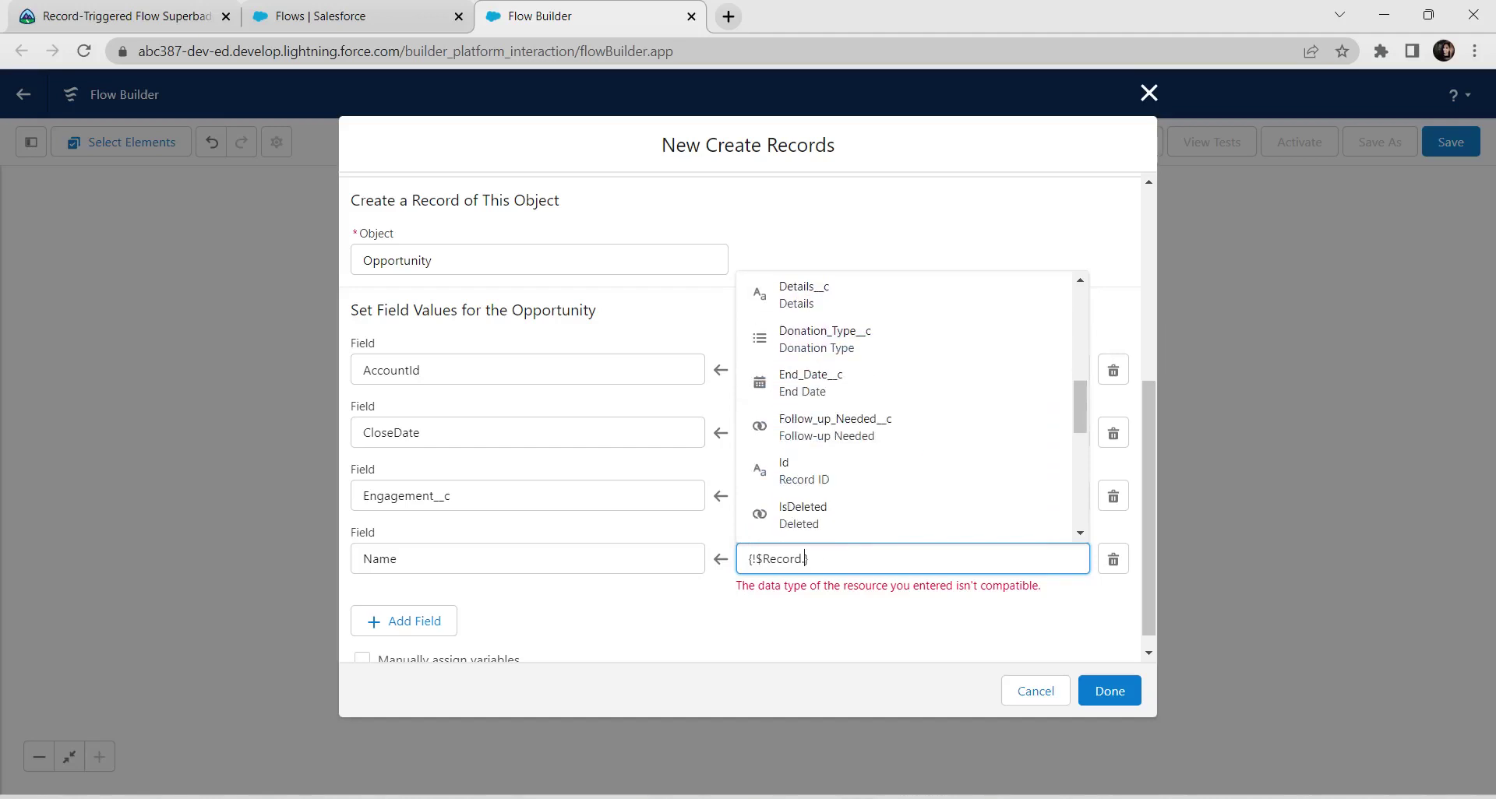
{"action": "scroll", "coordinate": [904, 358], "scroll_direction": "down", "scroll_amount": 3}
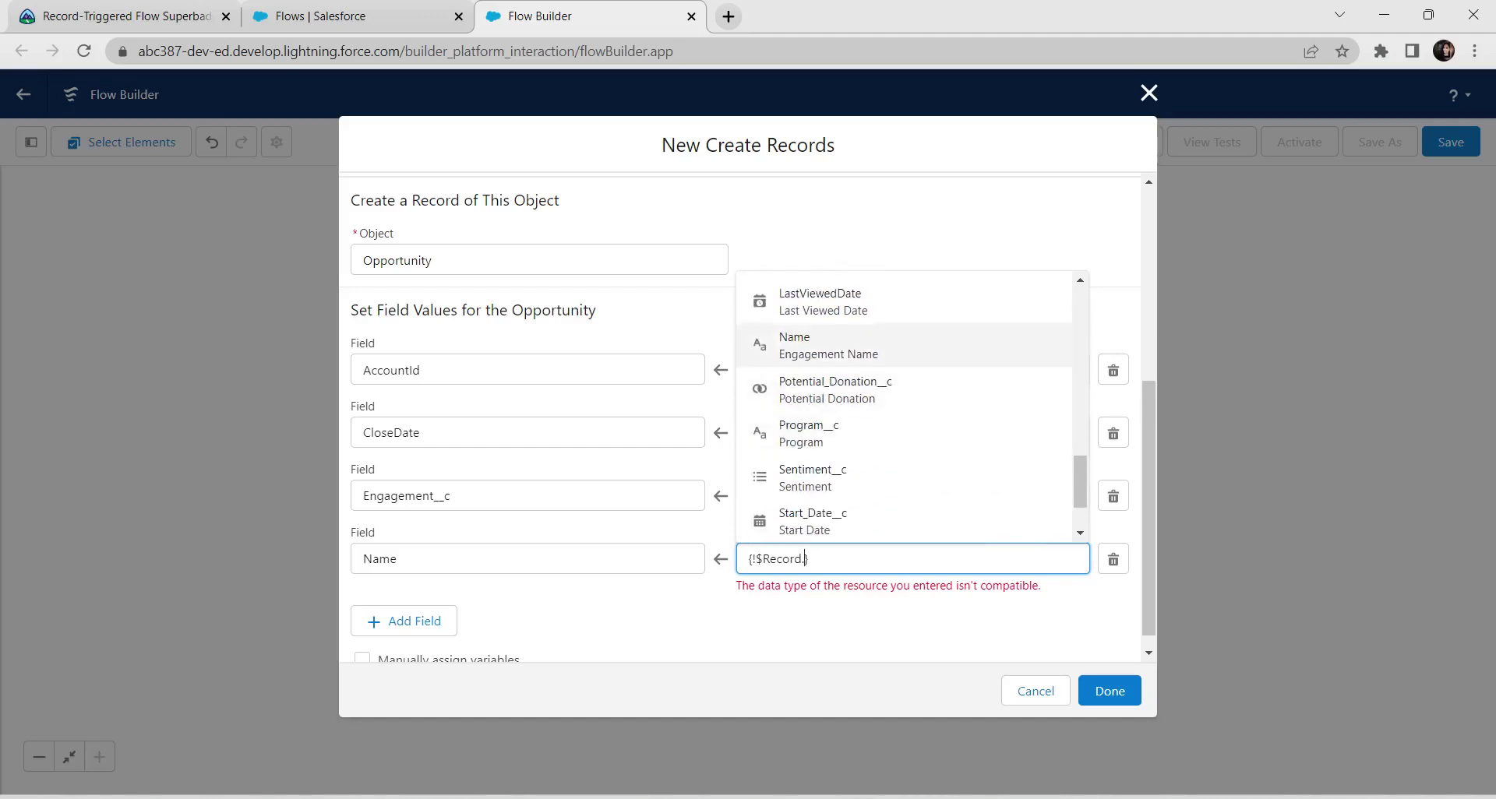
{"action": "left_click", "coordinate": [904, 347]}
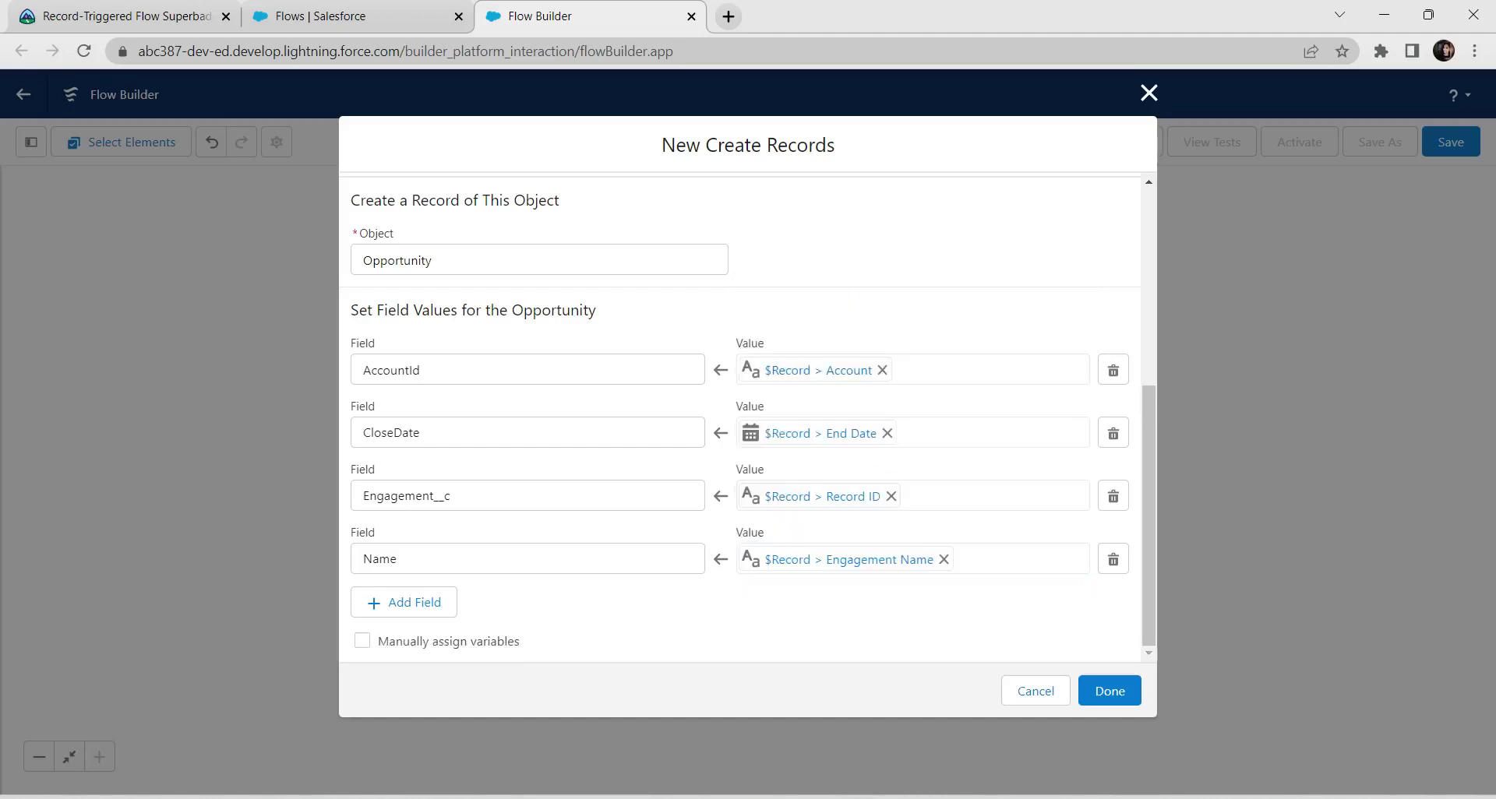
Step: Add a fifth Opportunity field assignment and choose StageName as its field
{"action": "left_click", "coordinate": [404, 602]}
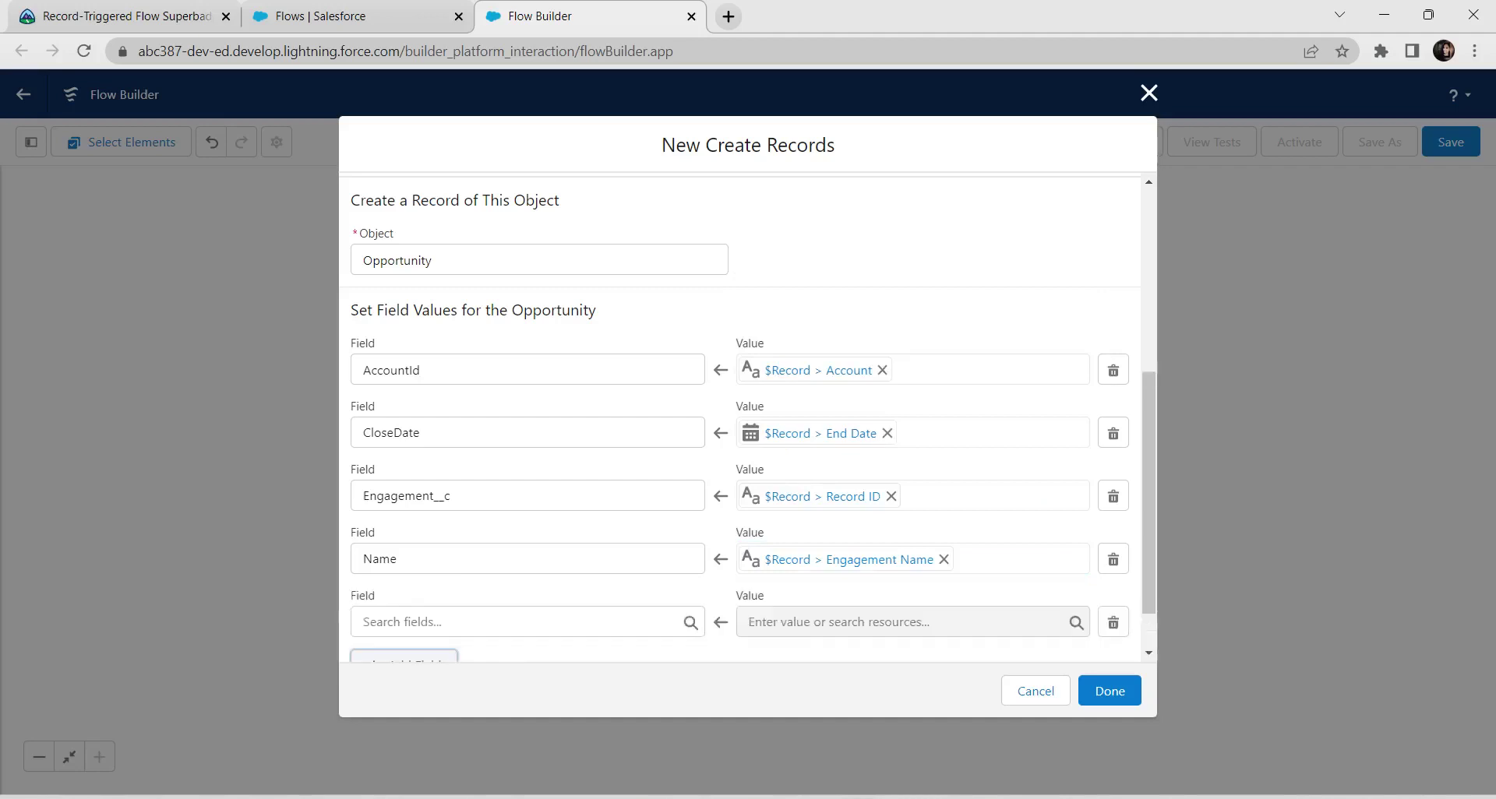
{"action": "scroll", "coordinate": [740, 417], "scroll_direction": "down", "scroll_amount": 1}
{"action": "left_click", "coordinate": [527, 558]}
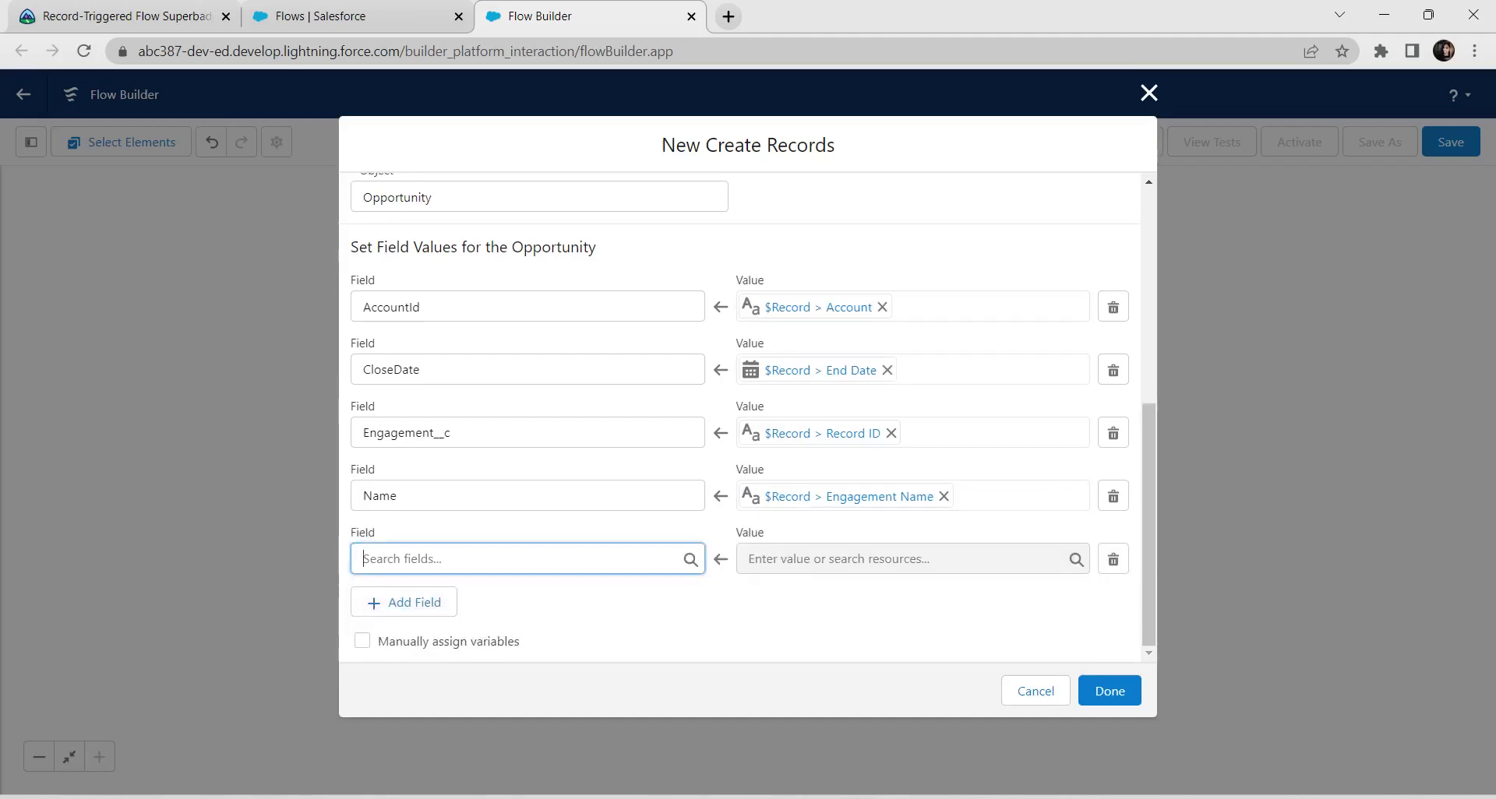
{"action": "type", "text": "sta"}
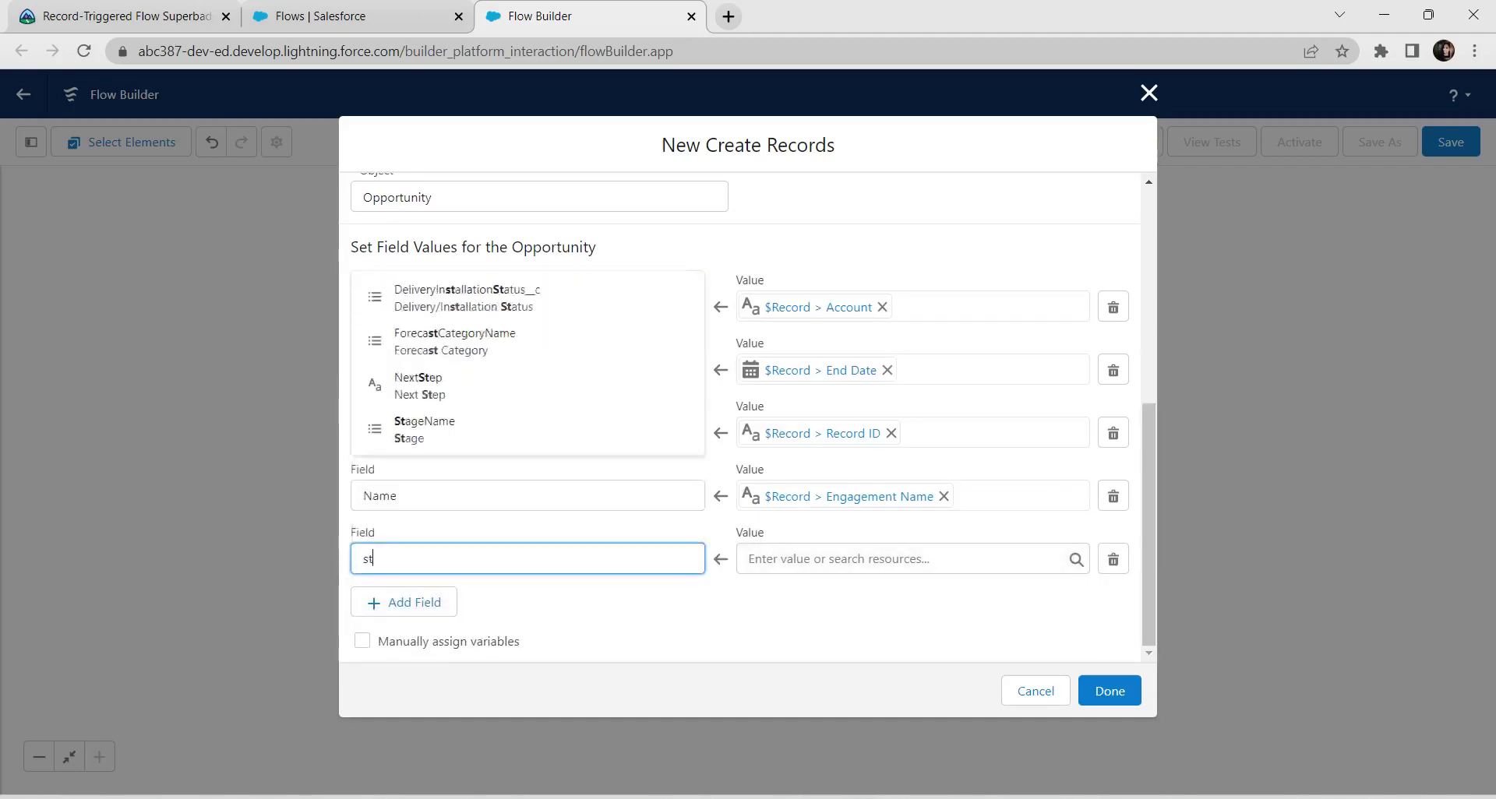
{"action": "key", "text": "Down"}
{"action": "key", "text": "Down"}
{"action": "key", "text": "Return"}
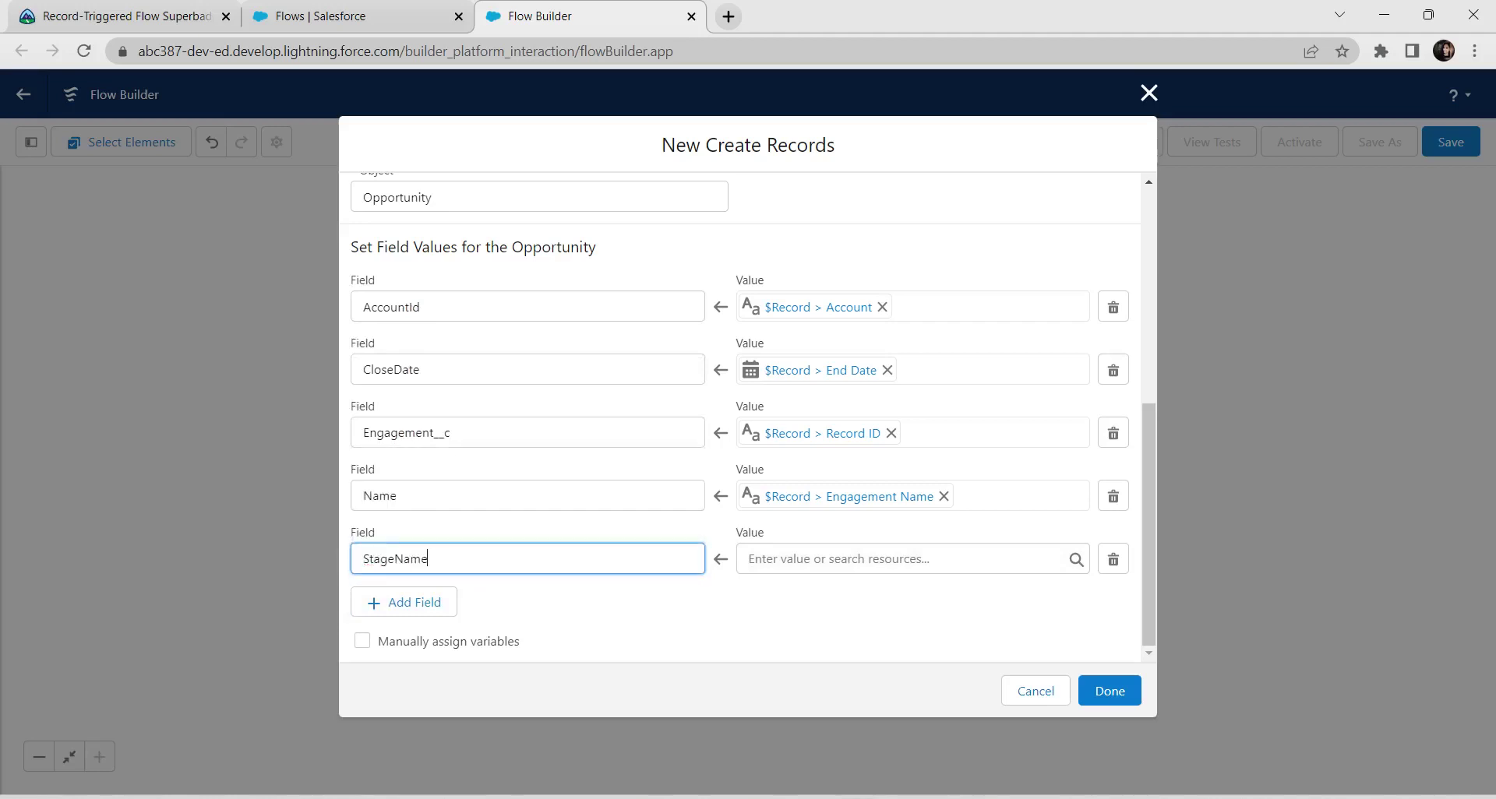
Step: Set the opportunity's StageName value to the picklist value Prospecting
{"action": "key", "text": "Tab"}
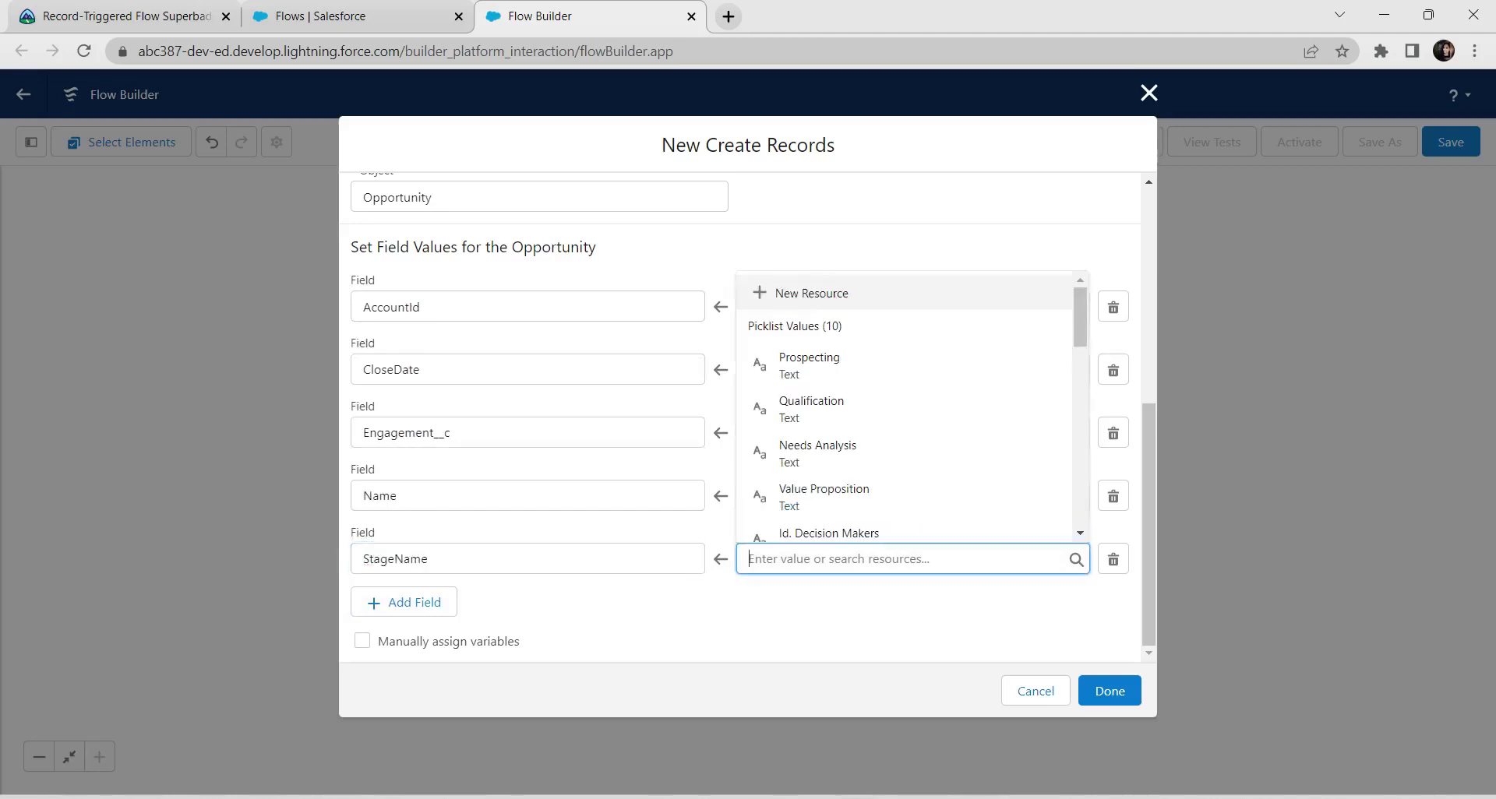
{"action": "key", "text": "alt+Tab"}
{"action": "key", "text": "alt+Tab"}
{"action": "type", "text": "pr"}
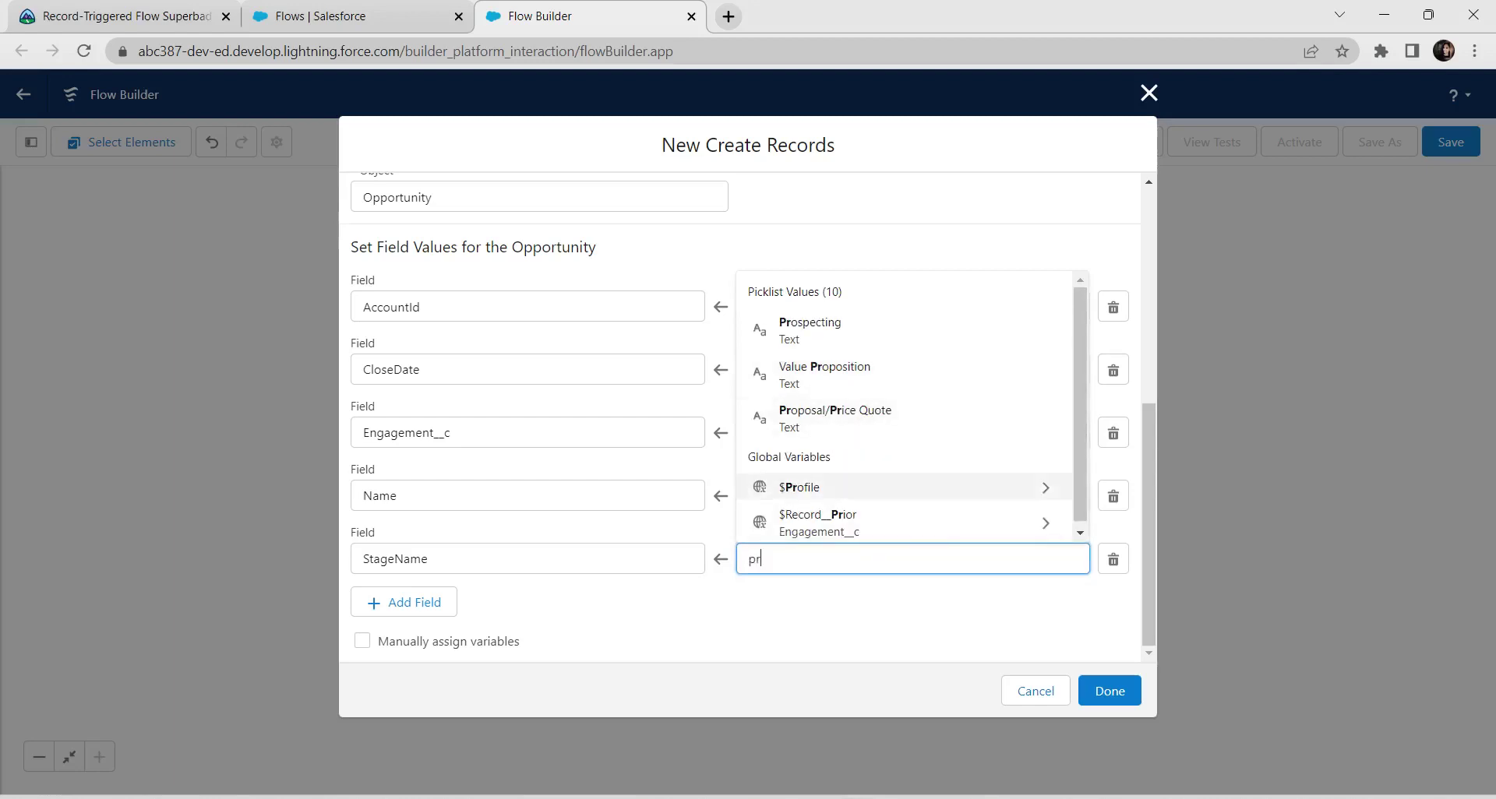
{"action": "scroll", "coordinate": [904, 487], "scroll_direction": "down", "scroll_amount": 1}
{"action": "key", "text": "Return"}
Step: Add a sixth Opportunity field assignment and choose RecordTypeId as its field
{"action": "left_click", "coordinate": [403, 602]}
{"action": "left_click", "coordinate": [405, 602]}
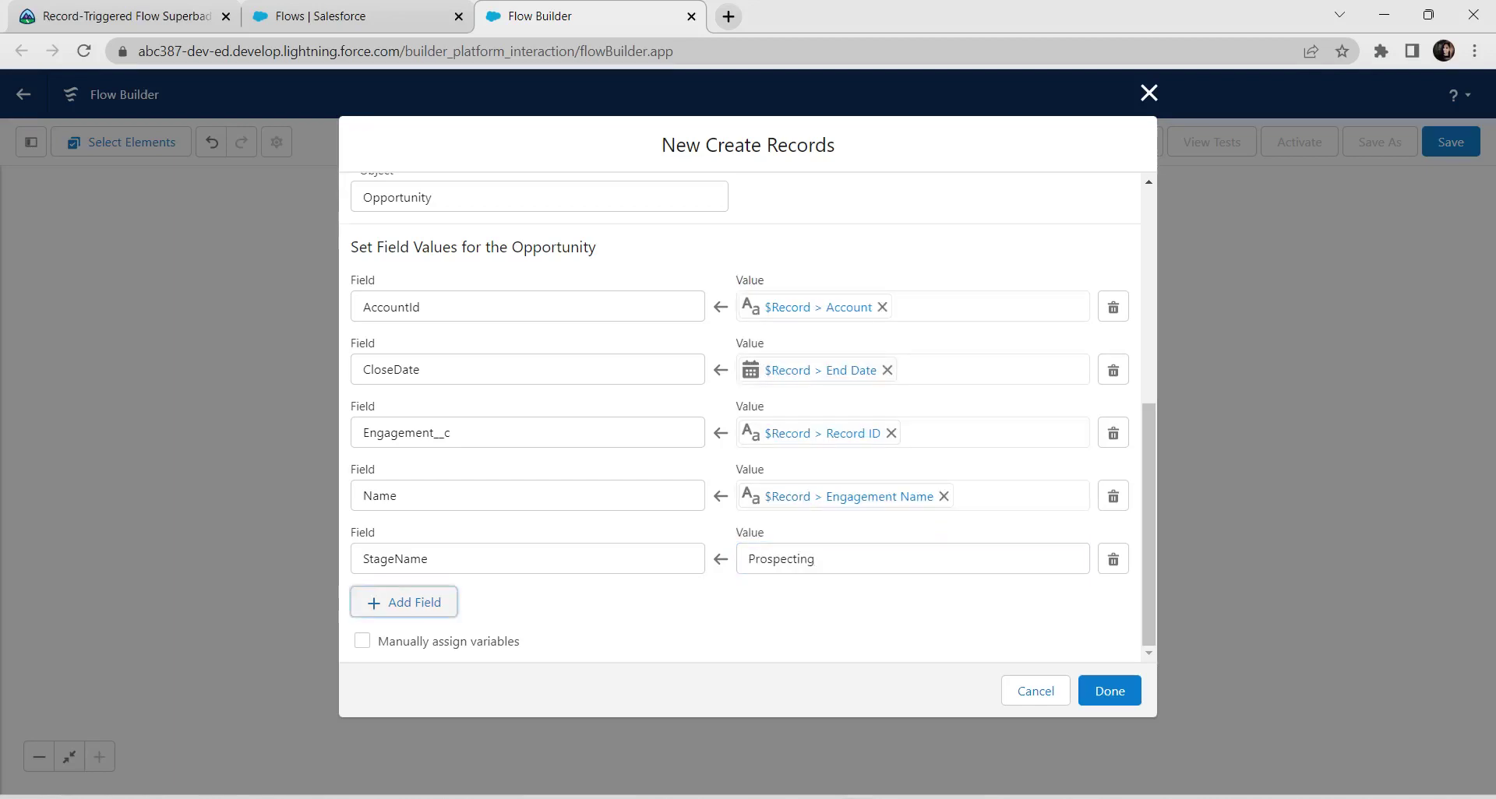
{"action": "left_click", "coordinate": [527, 622]}
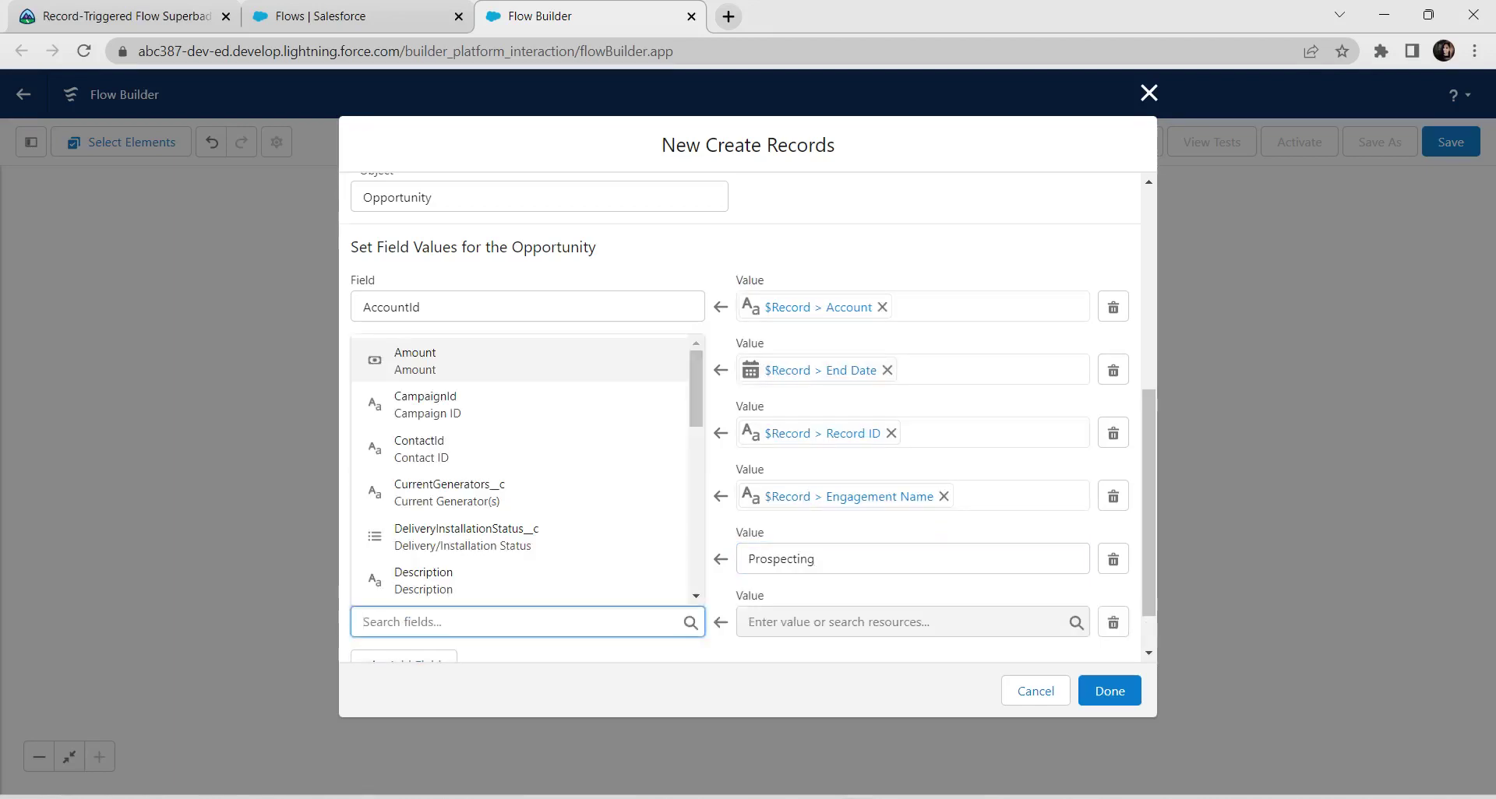
{"action": "type", "text": "rec"}
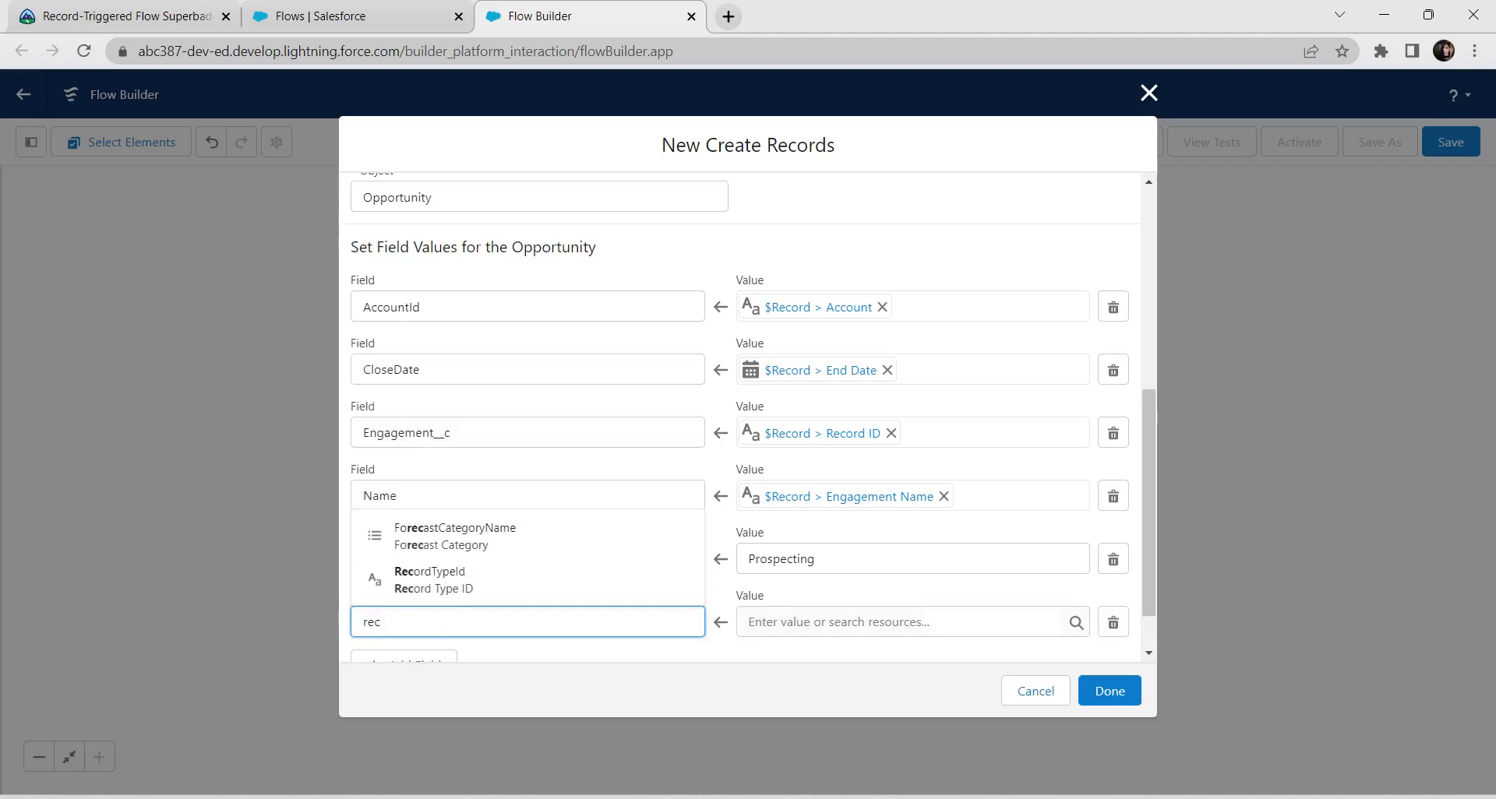
{"action": "left_click", "coordinate": [431, 580]}
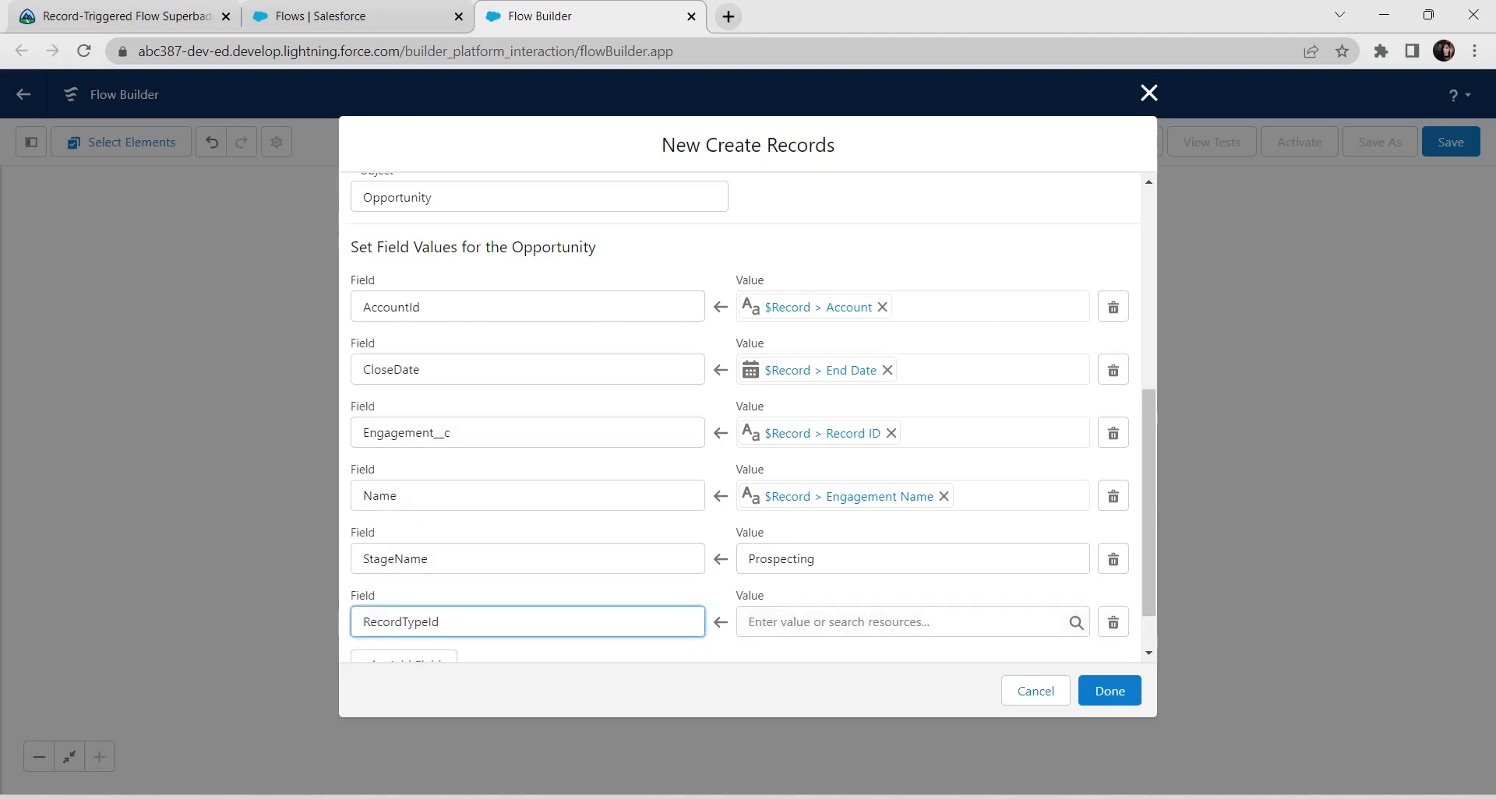
Step: Set the RecordTypeId value to the ID of the retrieved record type, Record Type from Get_Record > Record Type ID (Id)
{"action": "left_click", "coordinate": [911, 622]}
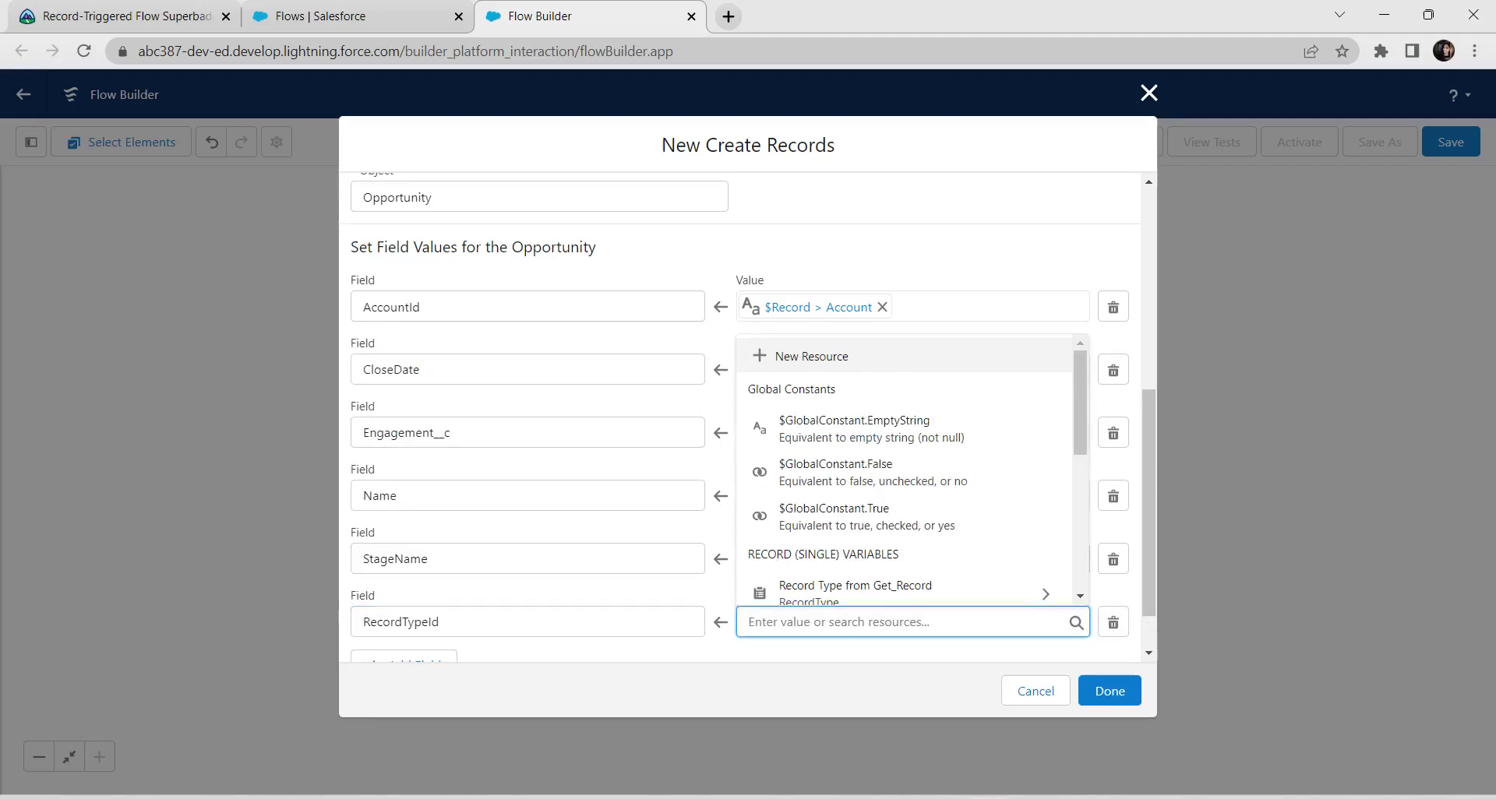
{"action": "type", "text": "rec"}
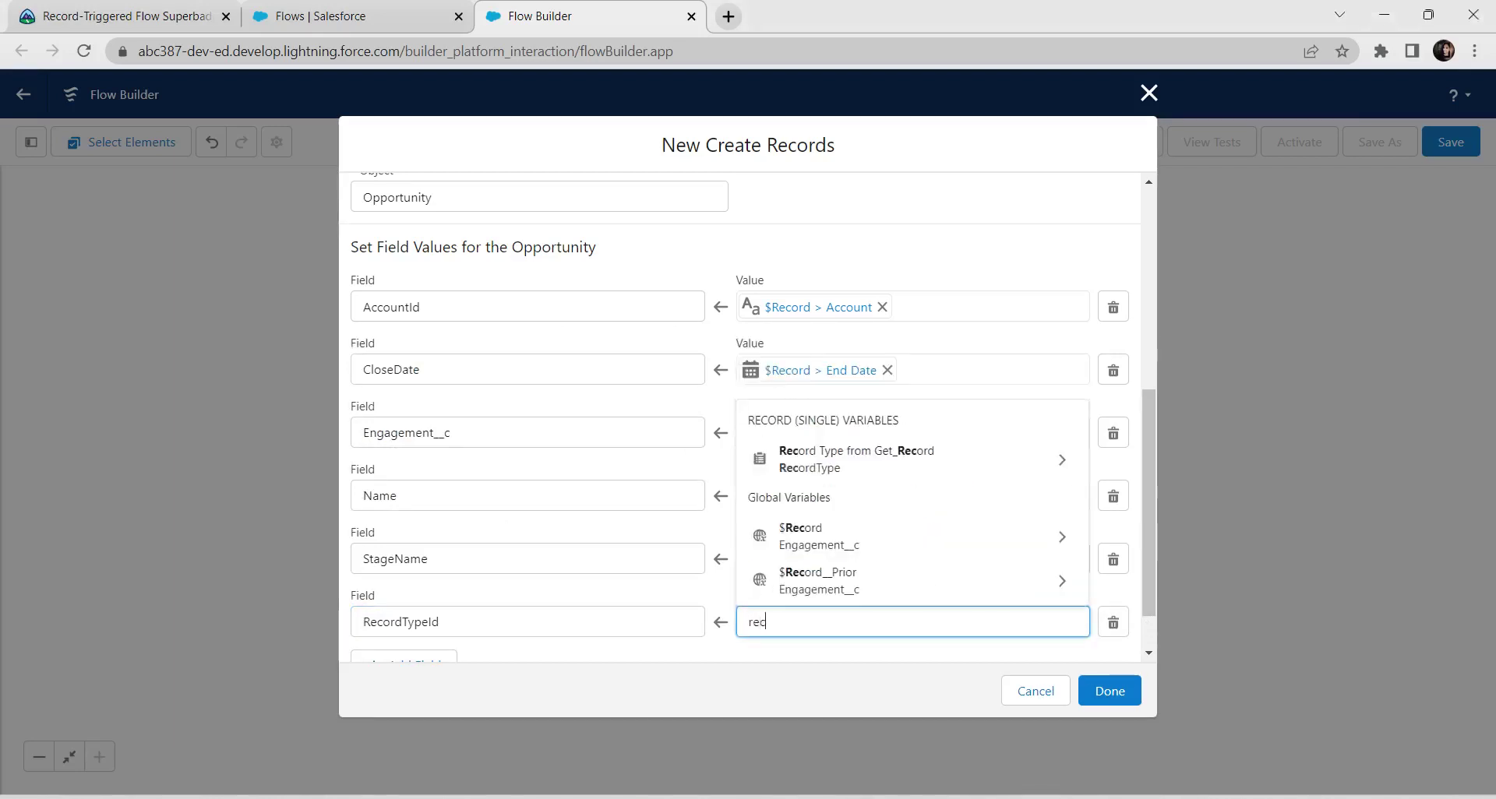
{"action": "left_click", "coordinate": [857, 459]}
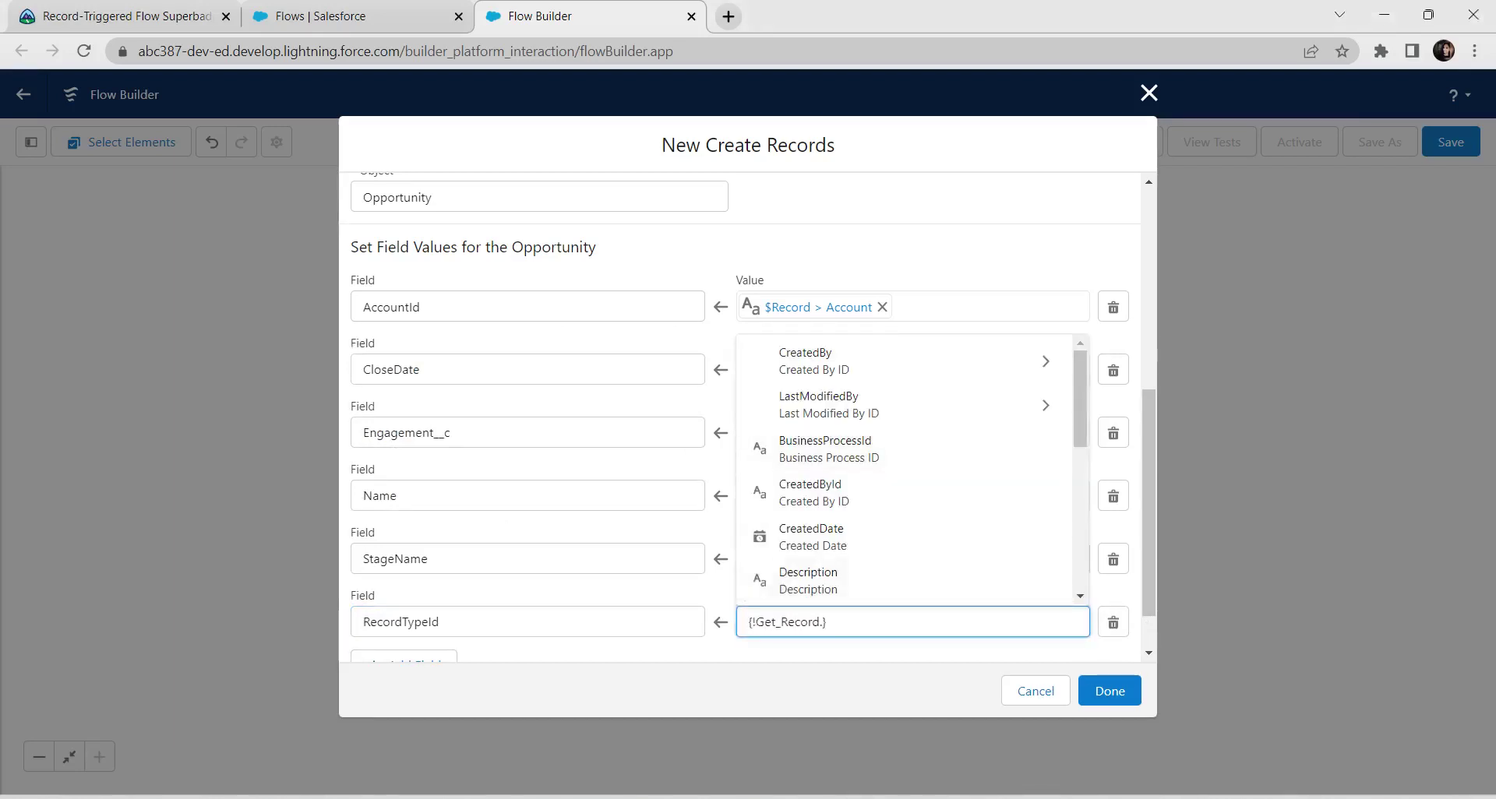
{"action": "scroll", "coordinate": [904, 476], "scroll_direction": "down", "scroll_amount": 1}
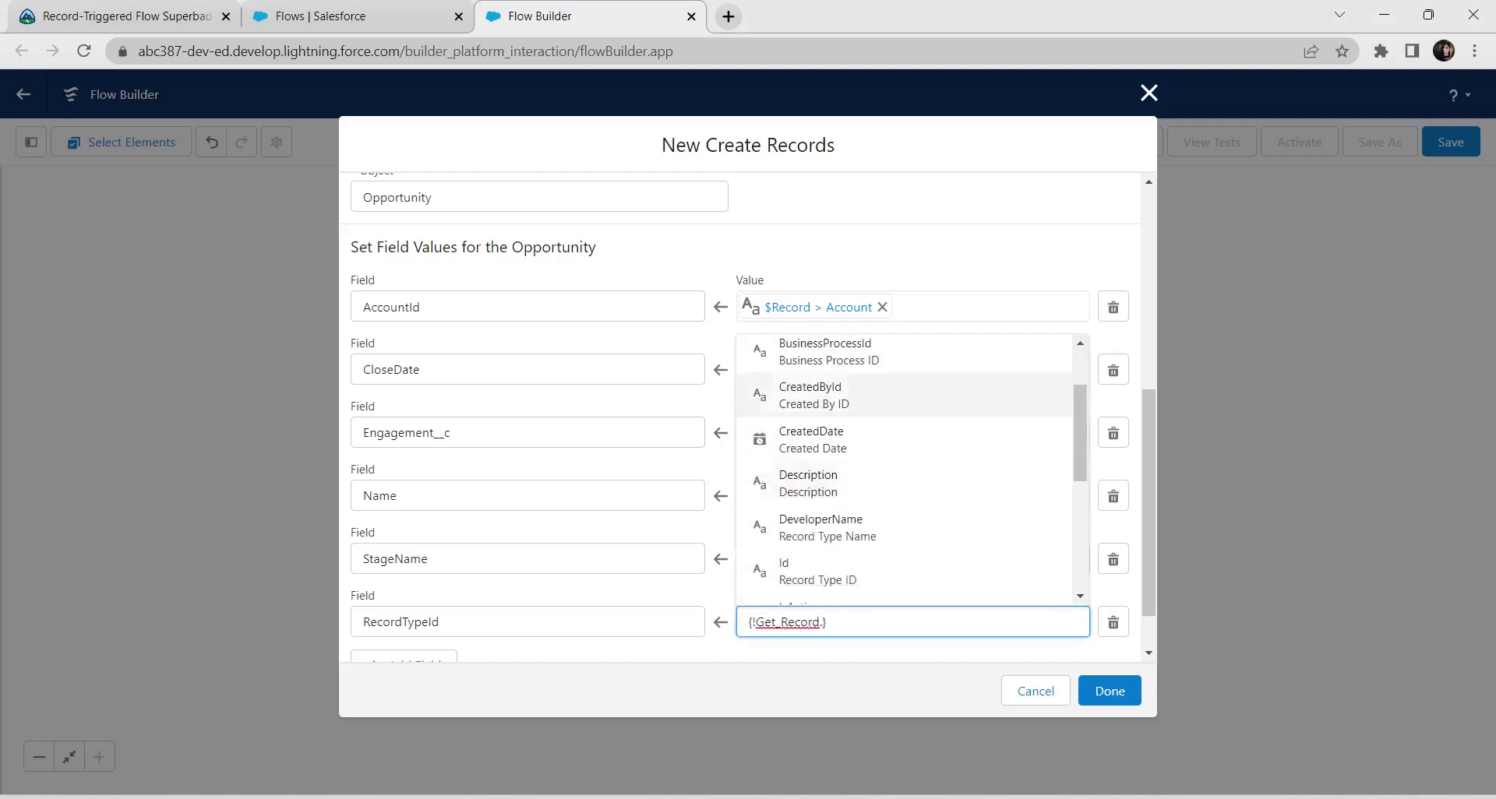
{"action": "scroll", "coordinate": [833, 460], "scroll_direction": "down", "scroll_amount": 2}
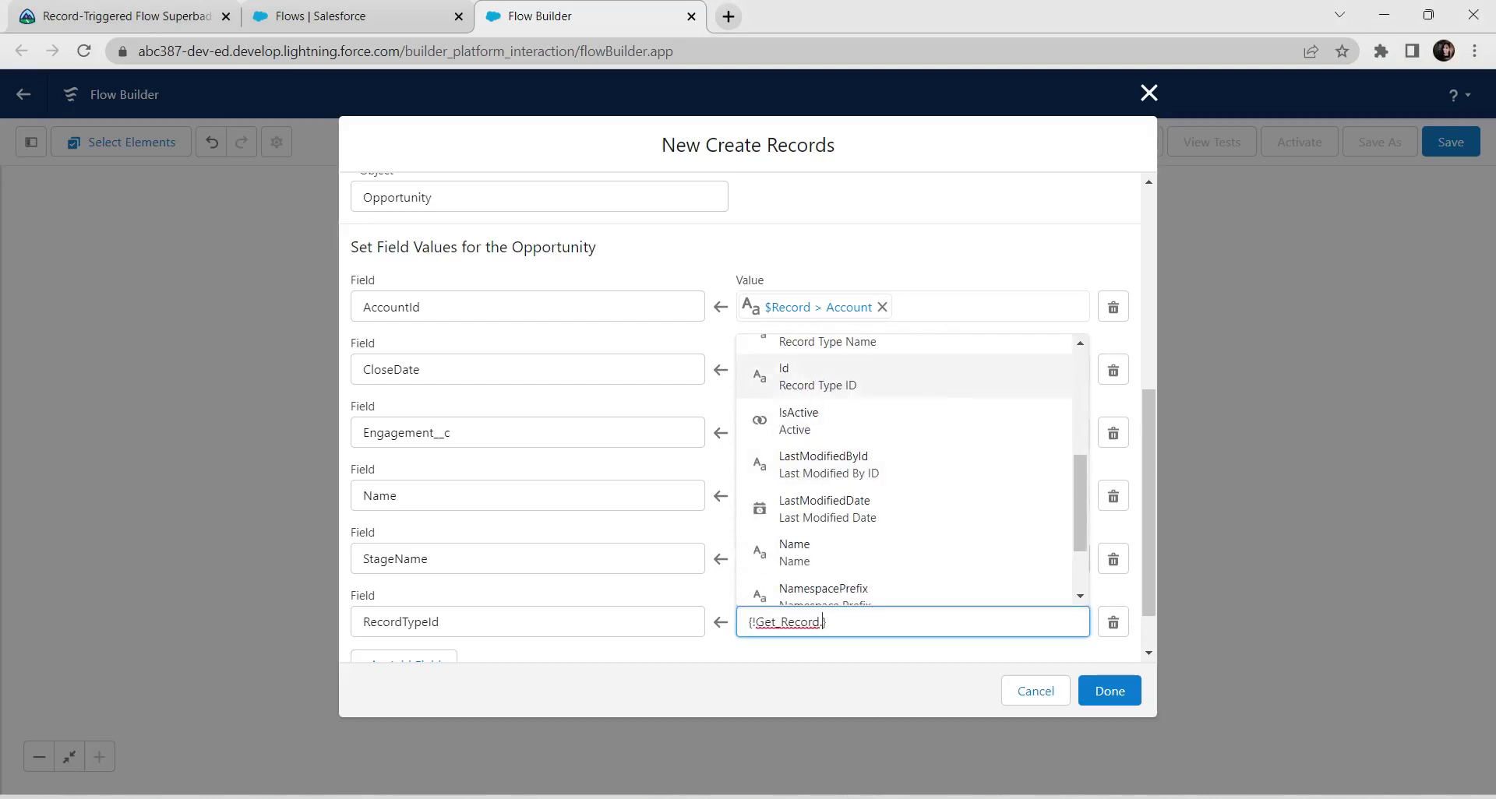
{"action": "left_click", "coordinate": [819, 378]}
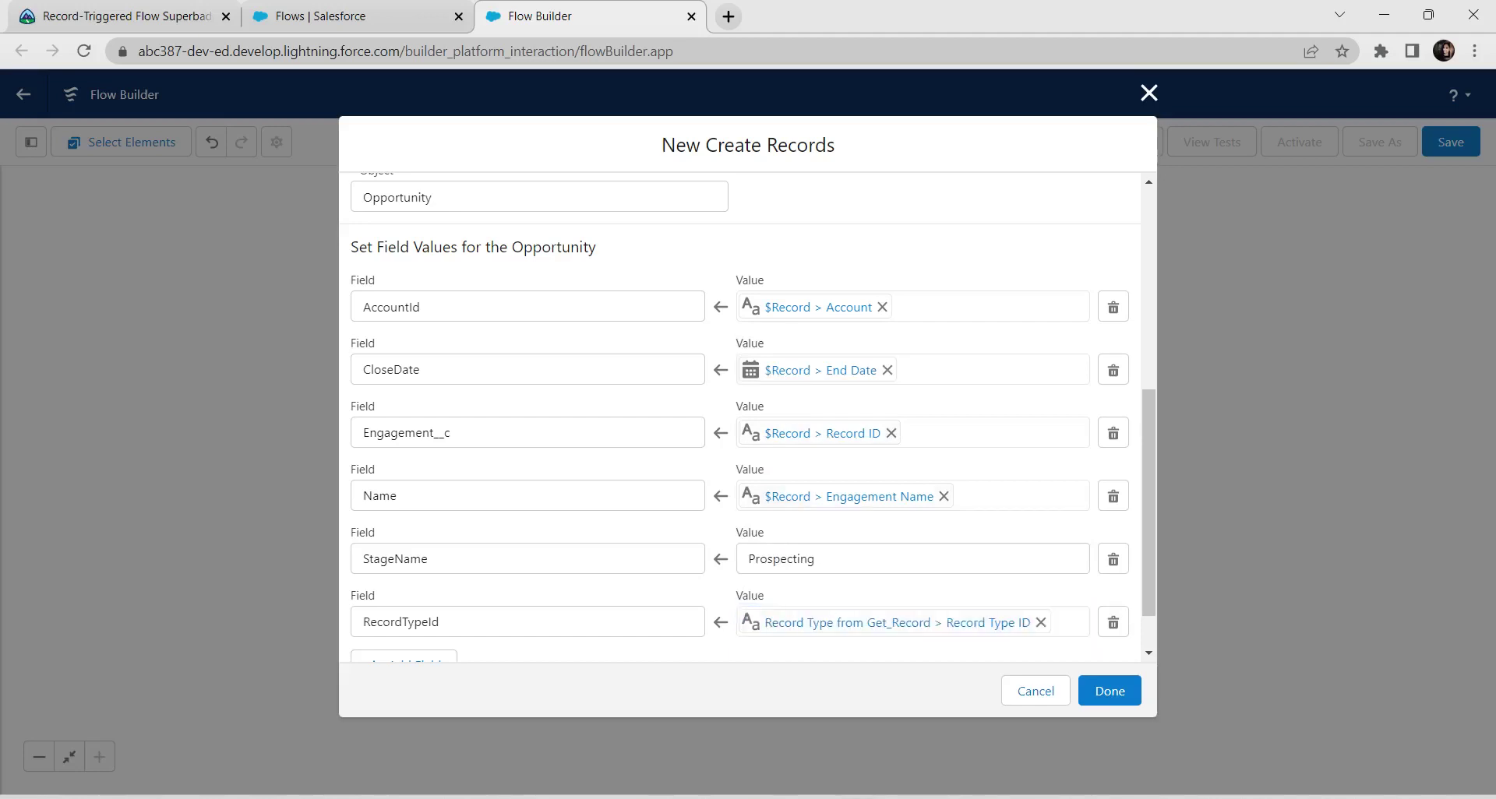
Step: Manually assign variables, store the Opportunity ID in Record Type from Get_Record > Record Type ID, and finish the Create Records element
{"action": "scroll", "coordinate": [740, 417], "scroll_direction": "down", "scroll_amount": 1}
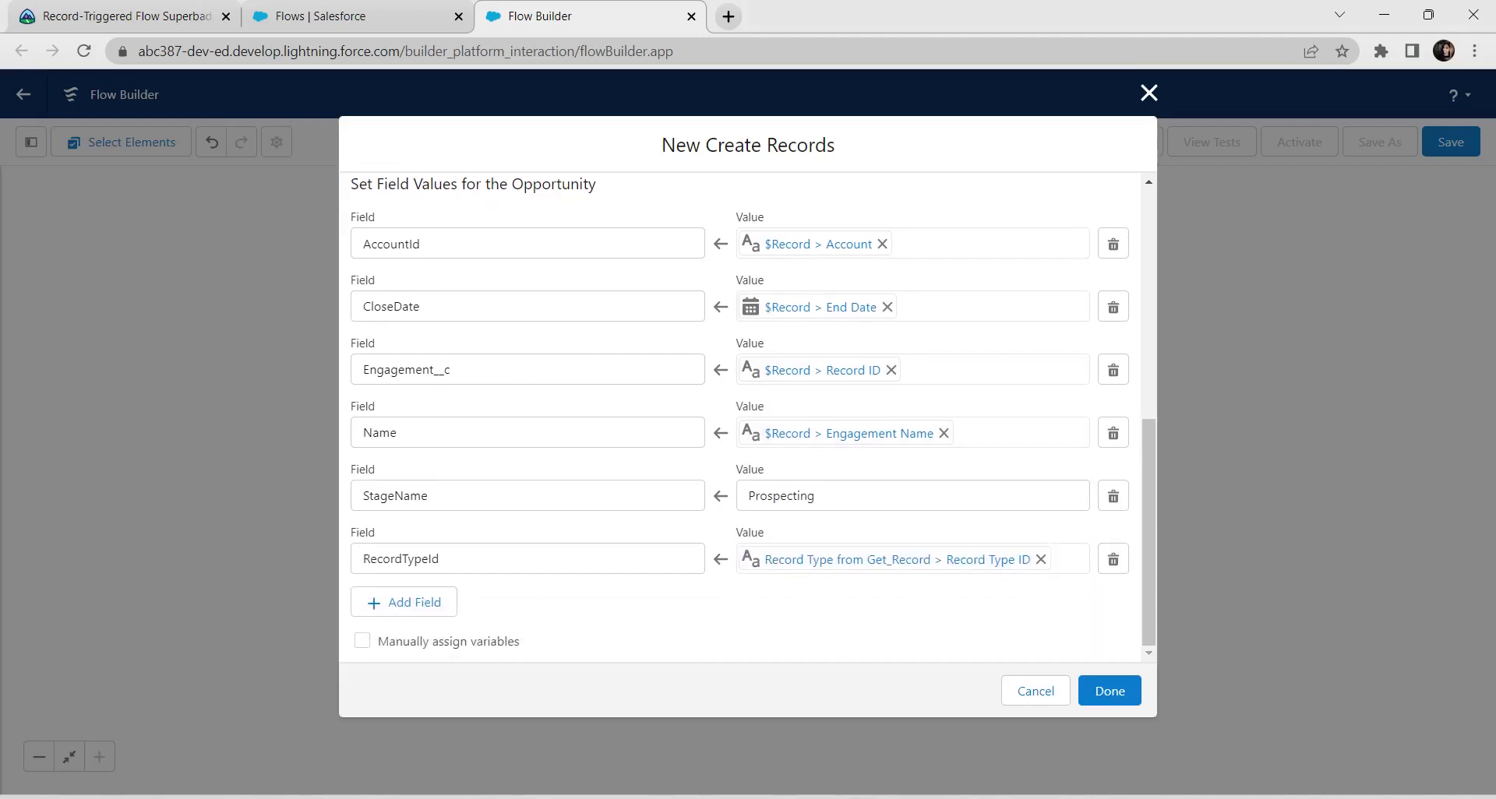
{"action": "left_click", "coordinate": [361, 641]}
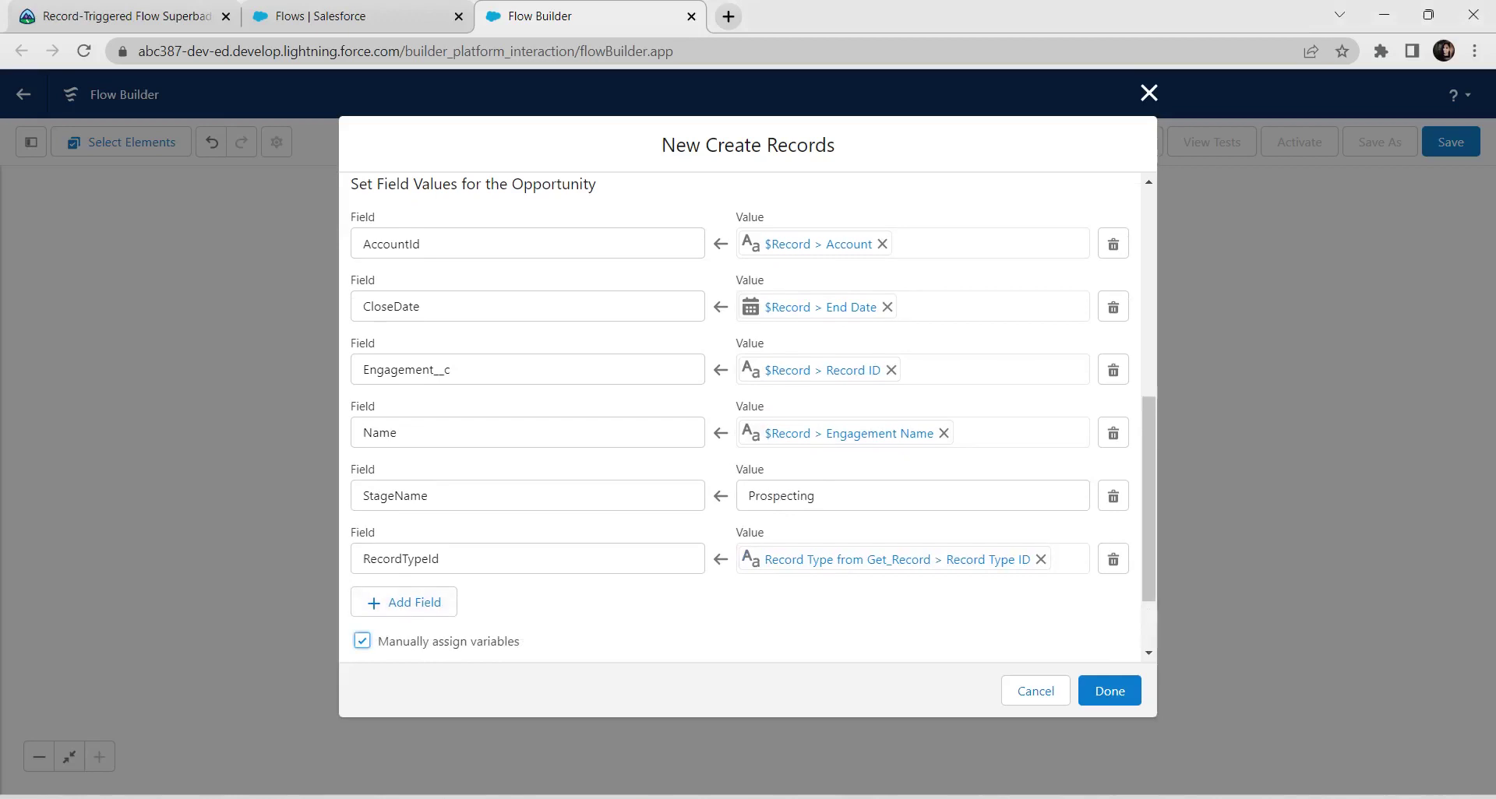
{"action": "scroll", "coordinate": [739, 417], "scroll_direction": "down", "scroll_amount": 2}
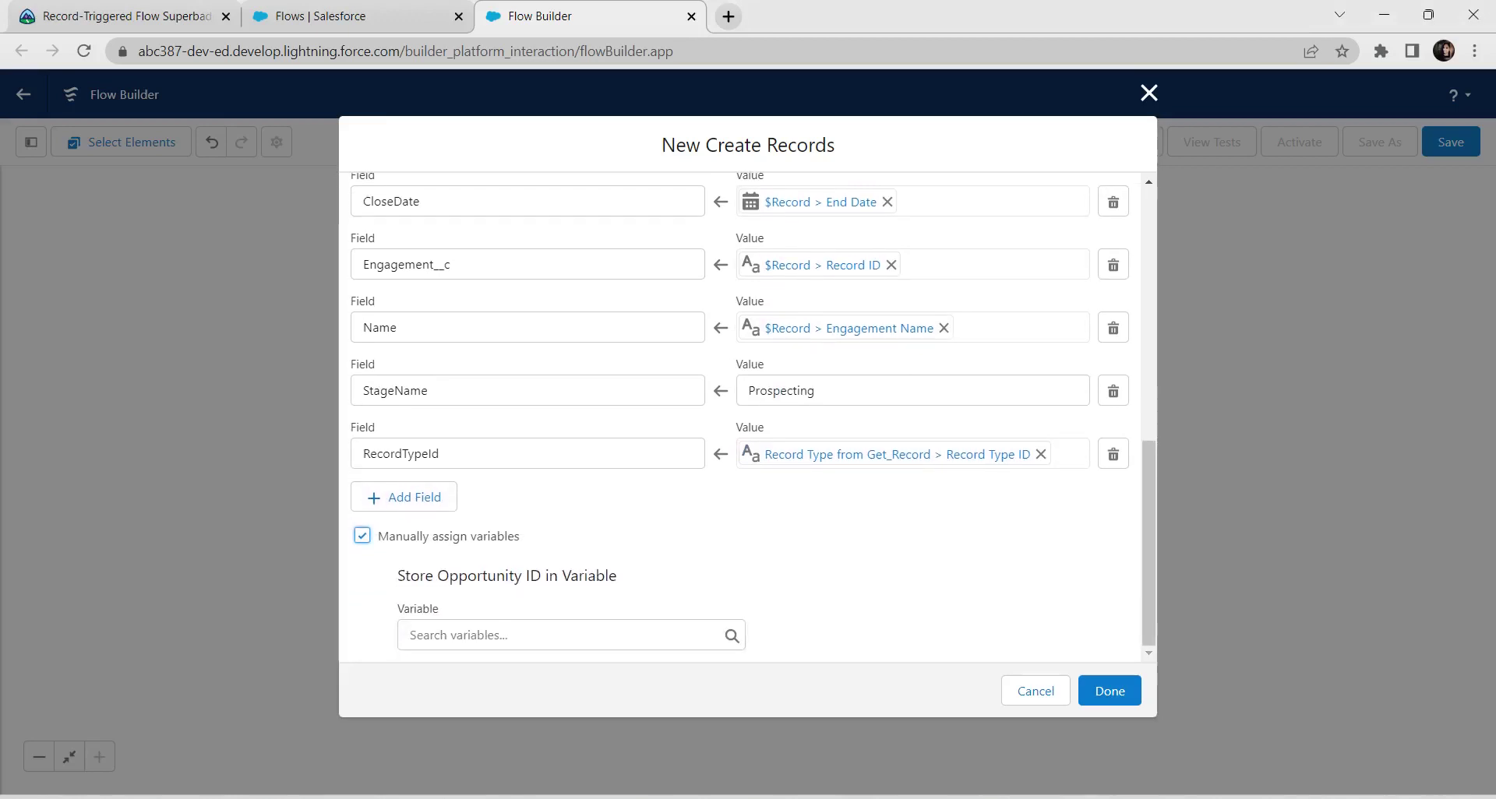
{"action": "left_click", "coordinate": [570, 635]}
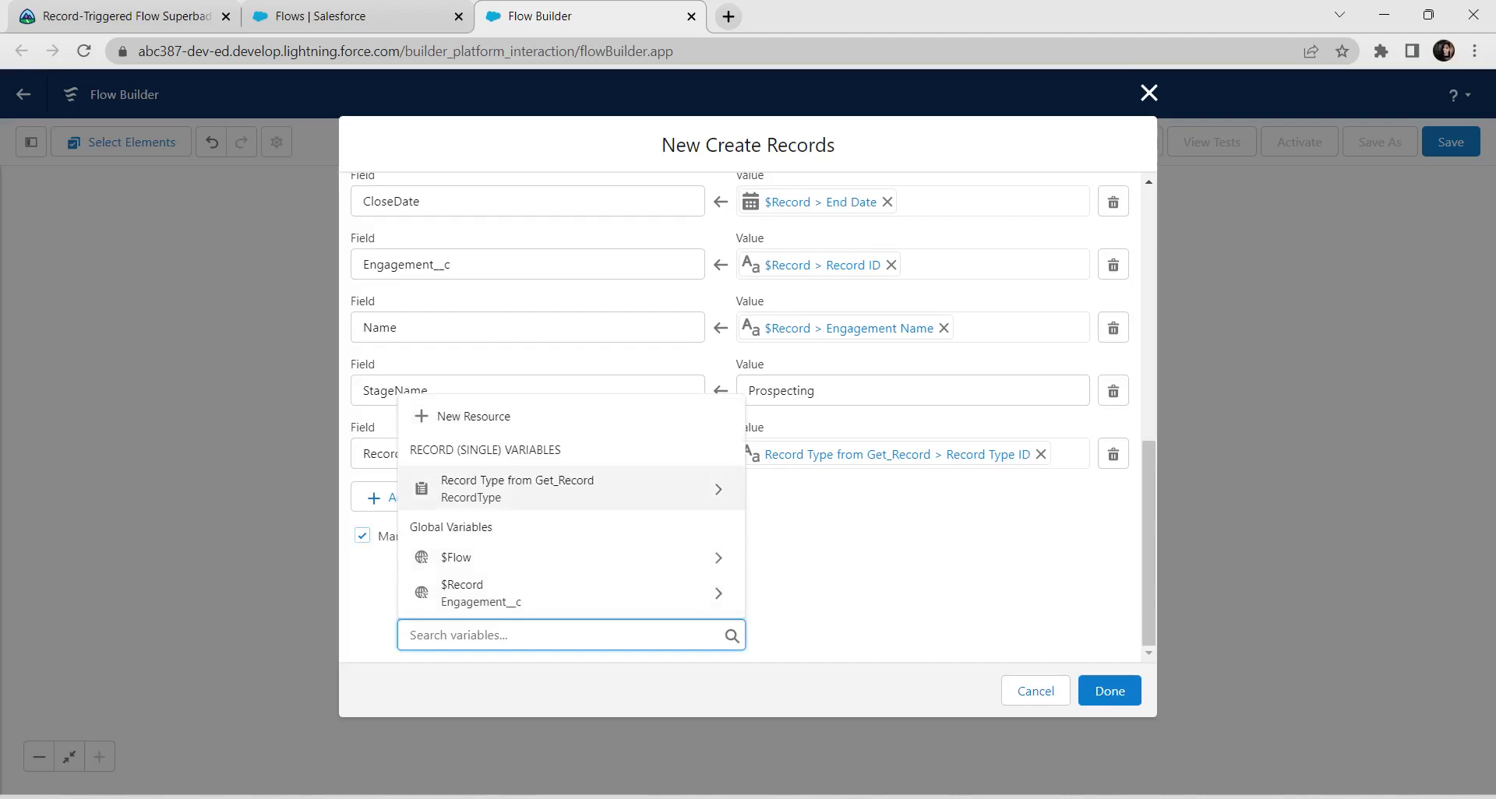
{"action": "type", "text": "{!Get_Record}"}
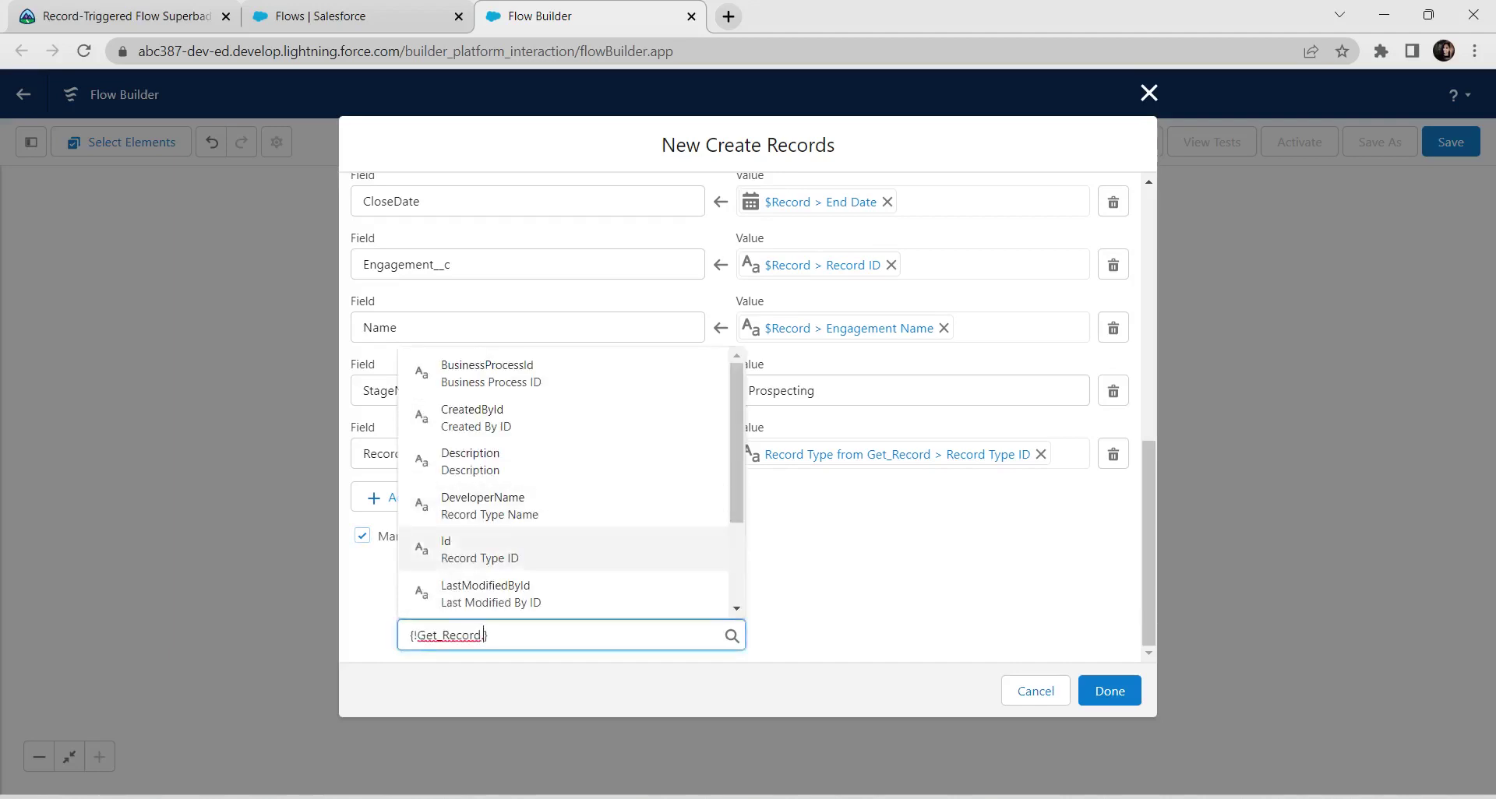
{"action": "left_click", "coordinate": [563, 549]}
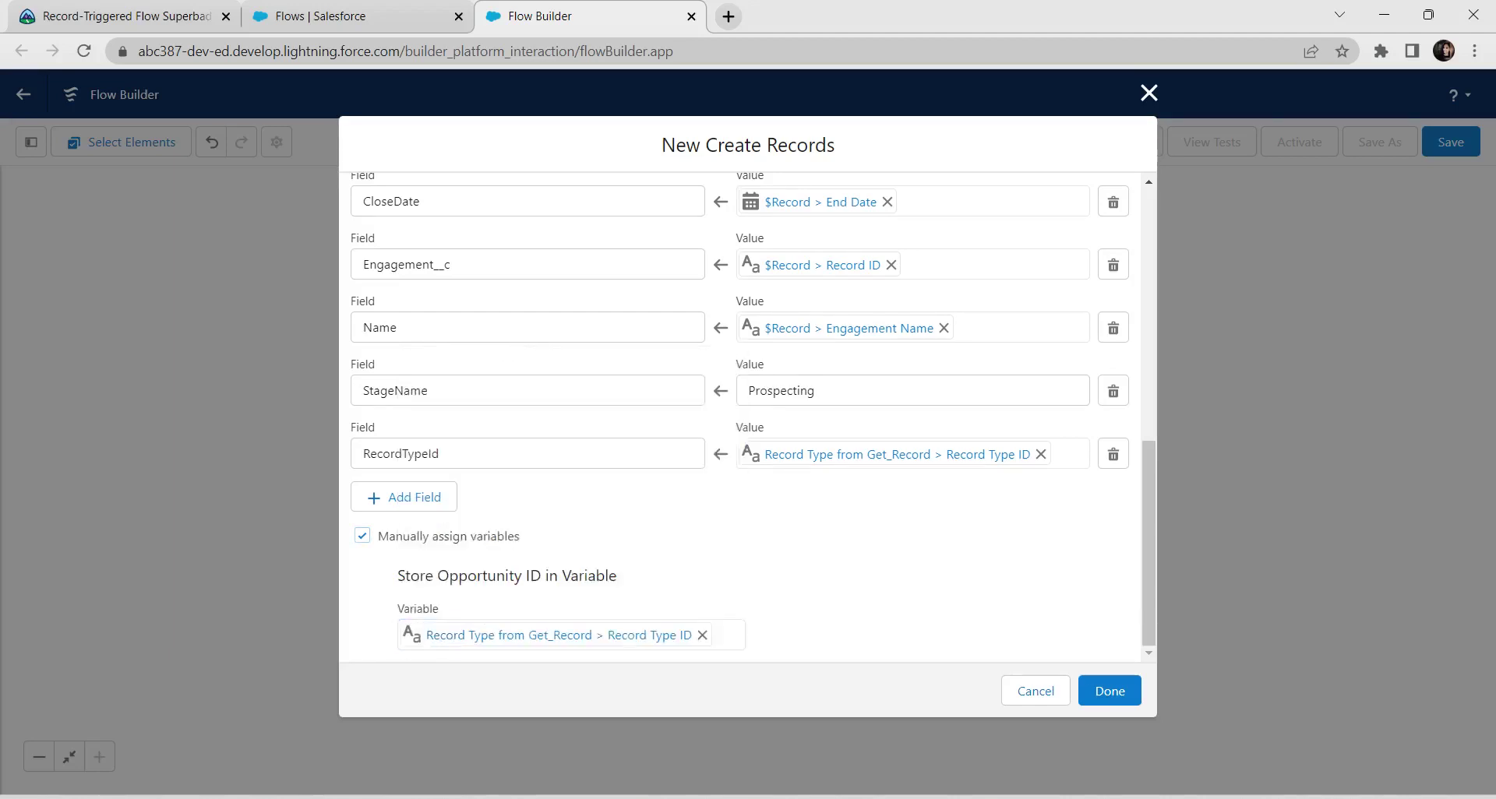
{"action": "left_click", "coordinate": [1110, 690]}
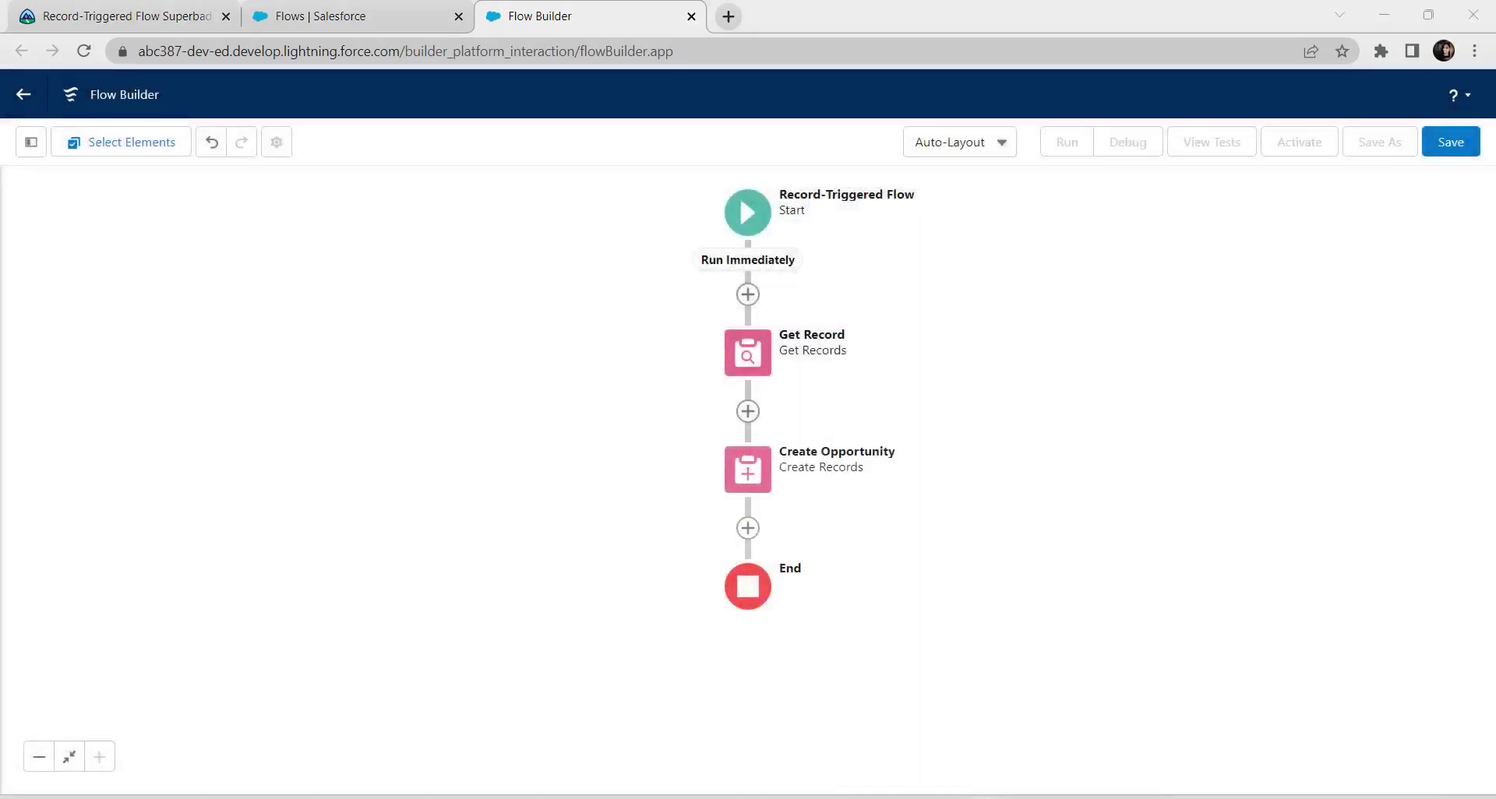
Step: Save the flow with the label Opportunity from Engagement and API name Opportunity_from_Engagement, and activate it
{"action": "left_click", "coordinate": [1451, 142]}
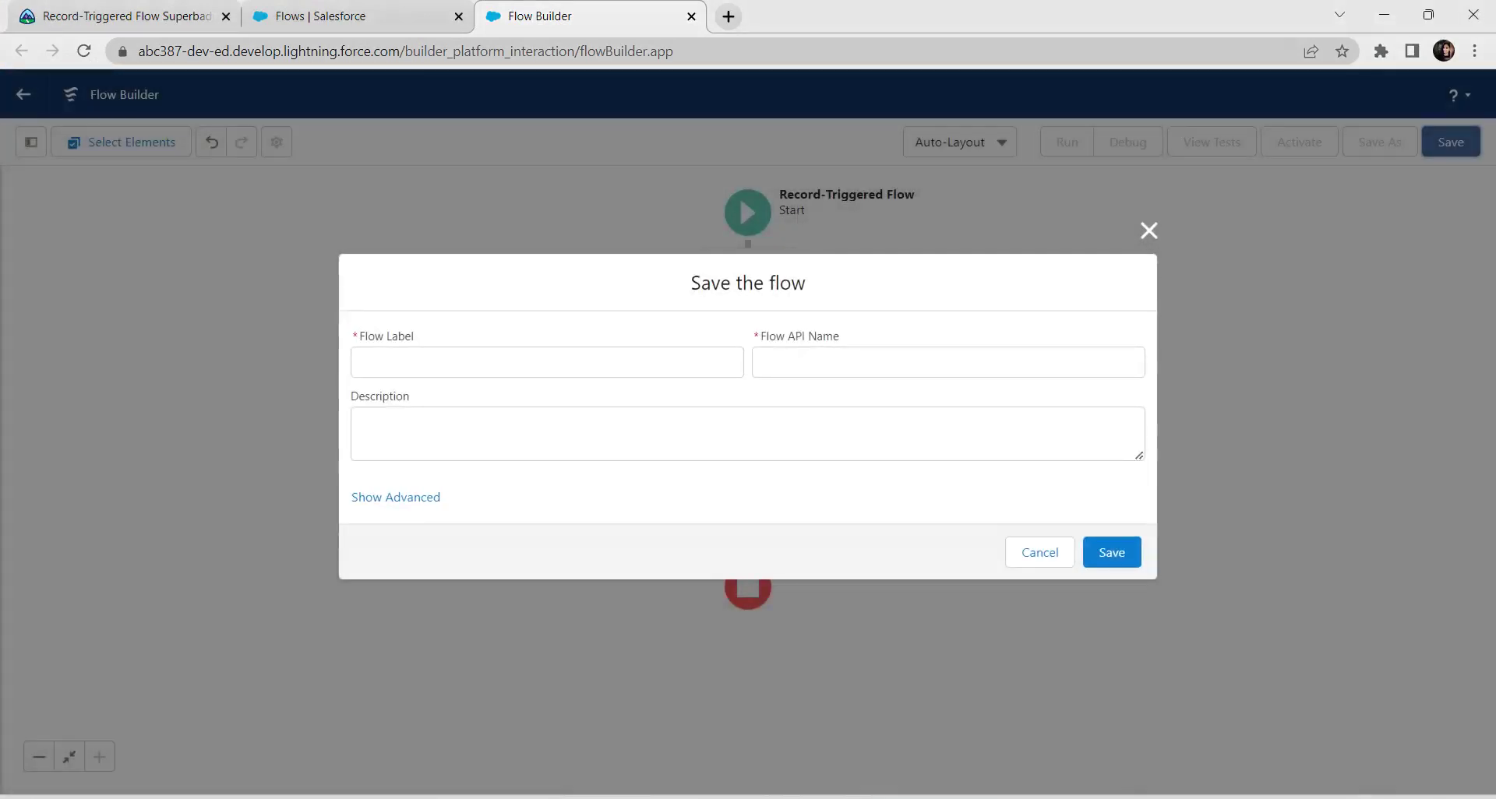
{"action": "left_click", "coordinate": [125, 16]}
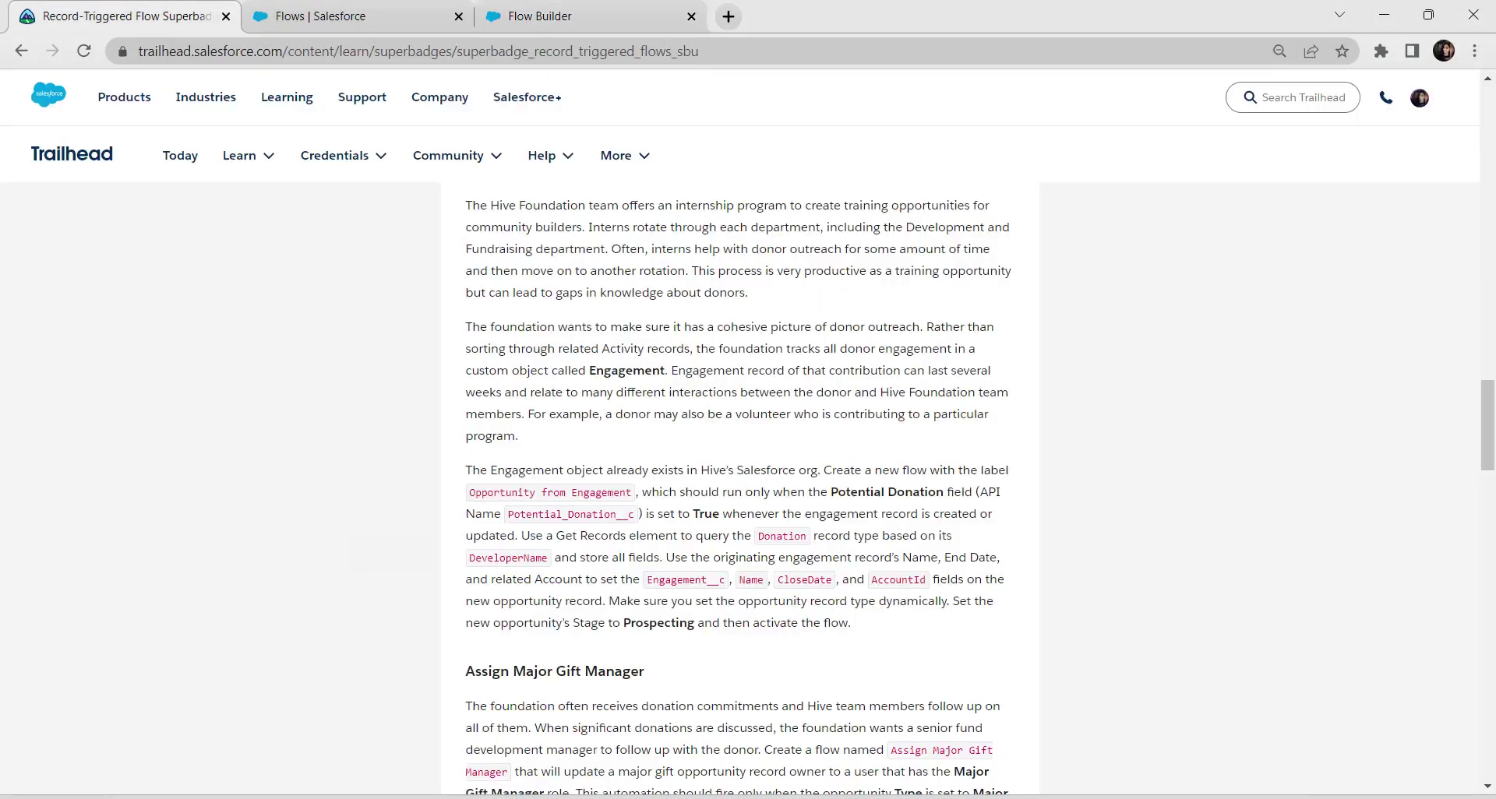
{"action": "left_click_drag", "start_coordinate": [584, 493], "coordinate": [625, 493]}
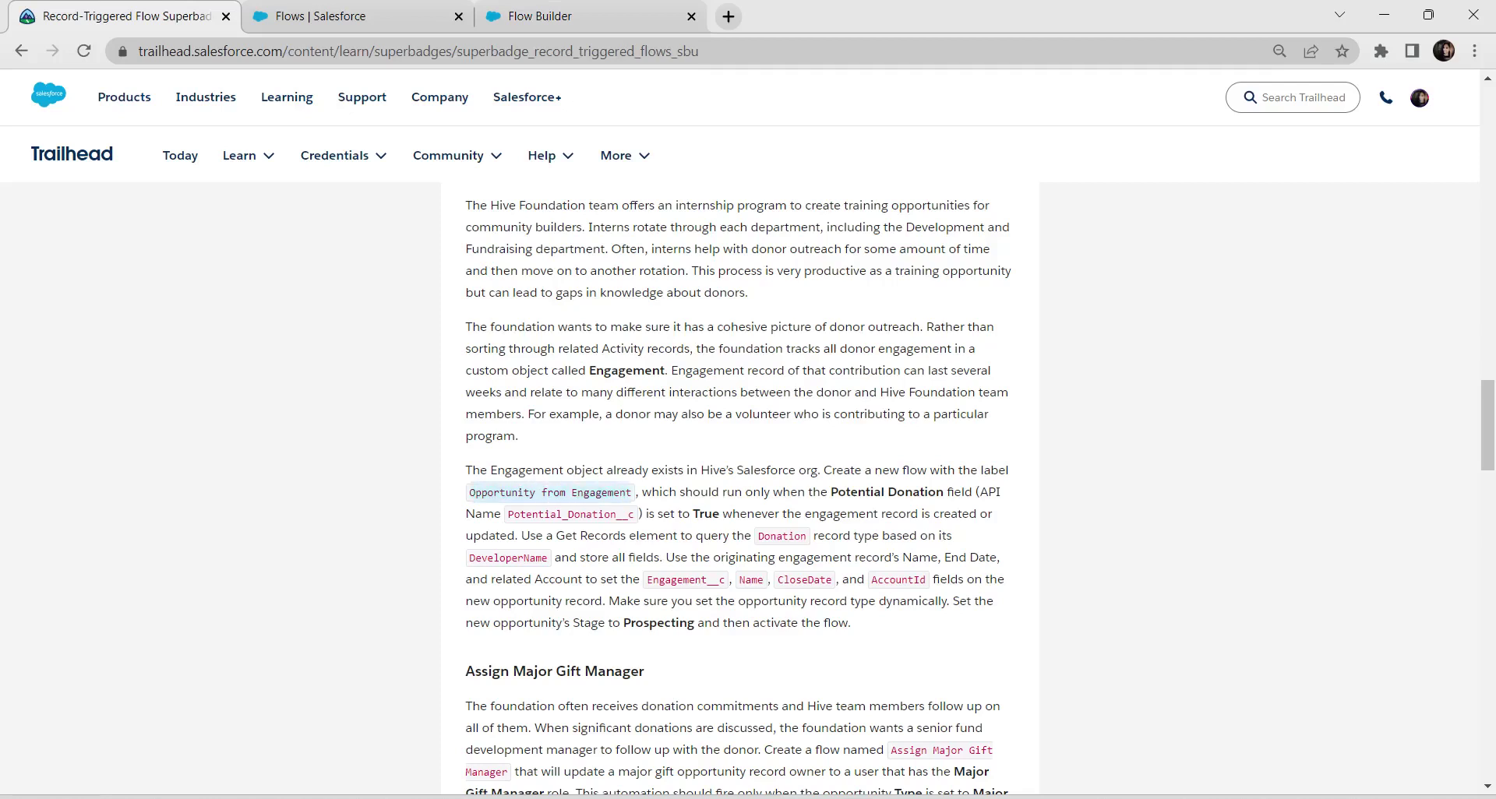
{"action": "left_click", "coordinate": [545, 16]}
{"action": "left_click", "coordinate": [546, 363]}
{"action": "type", "text": "Opportunity from Engagement"}
{"action": "left_click", "coordinate": [746, 433]}
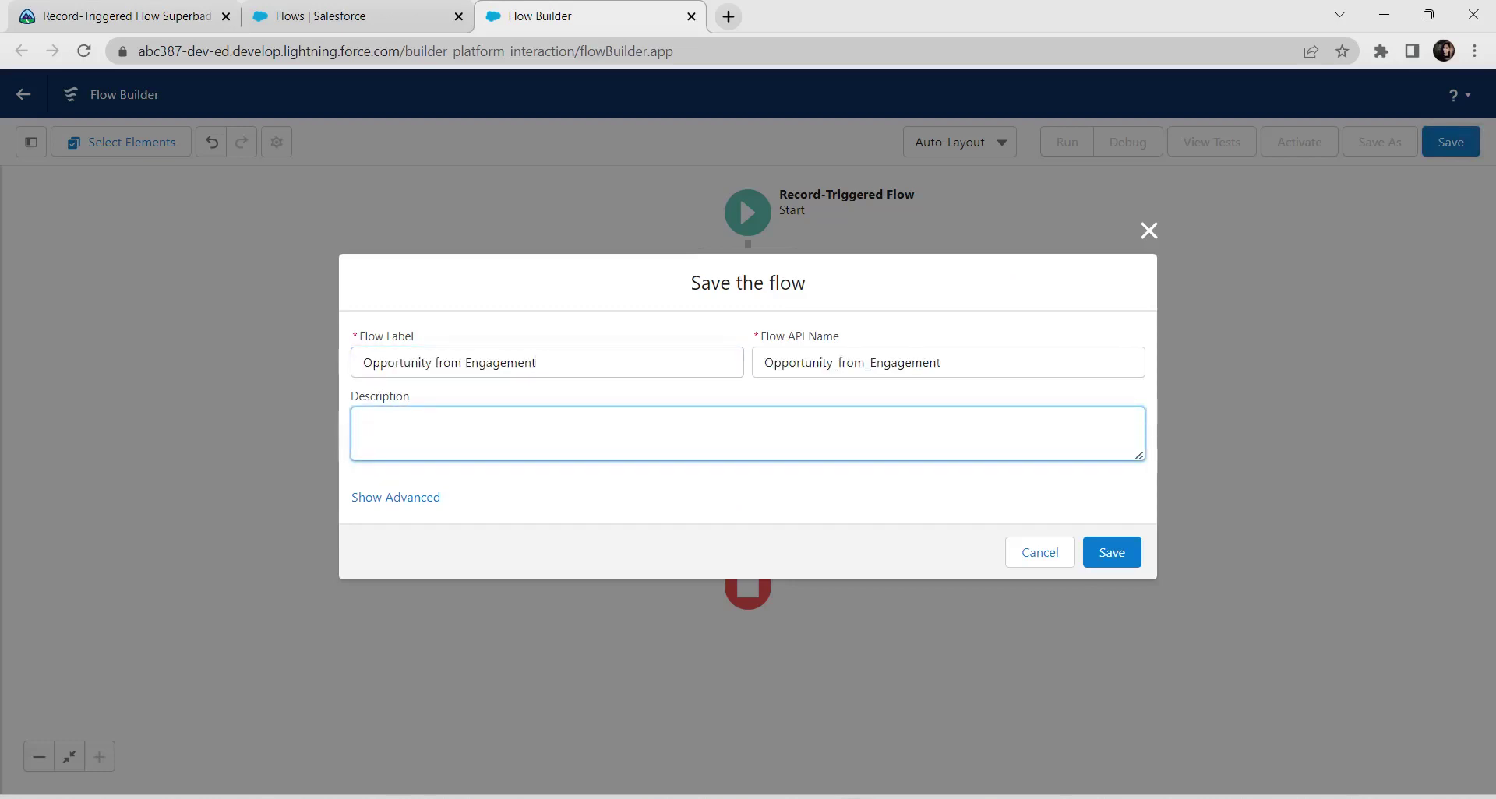
{"action": "left_click", "coordinate": [1111, 553]}
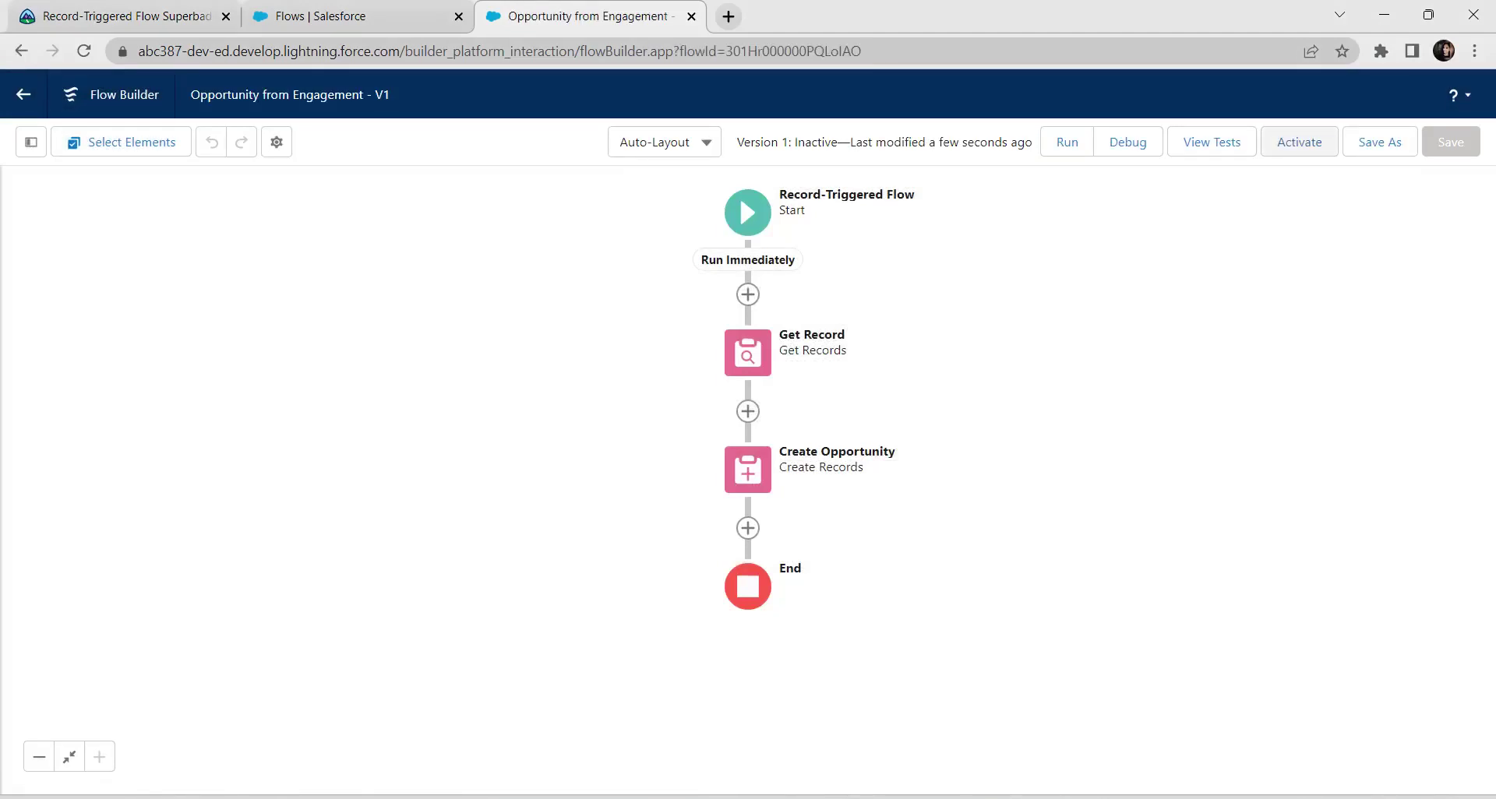
{"action": "left_click", "coordinate": [1300, 142]}
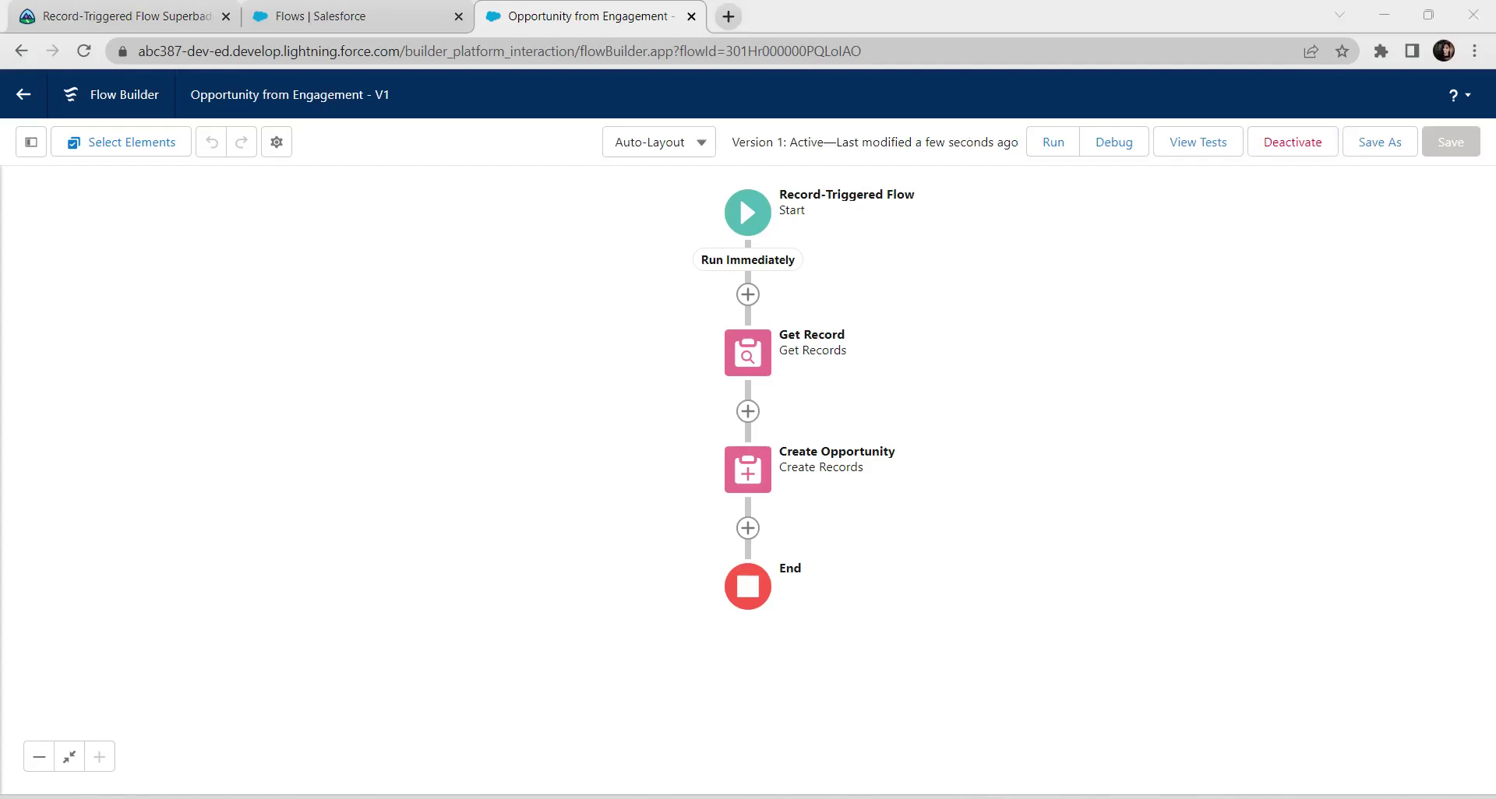
Step: On the Trailhead superbadge page, check the first challenge, Create the Opportunity from Engagement flow
{"action": "left_click", "coordinate": [124, 16]}
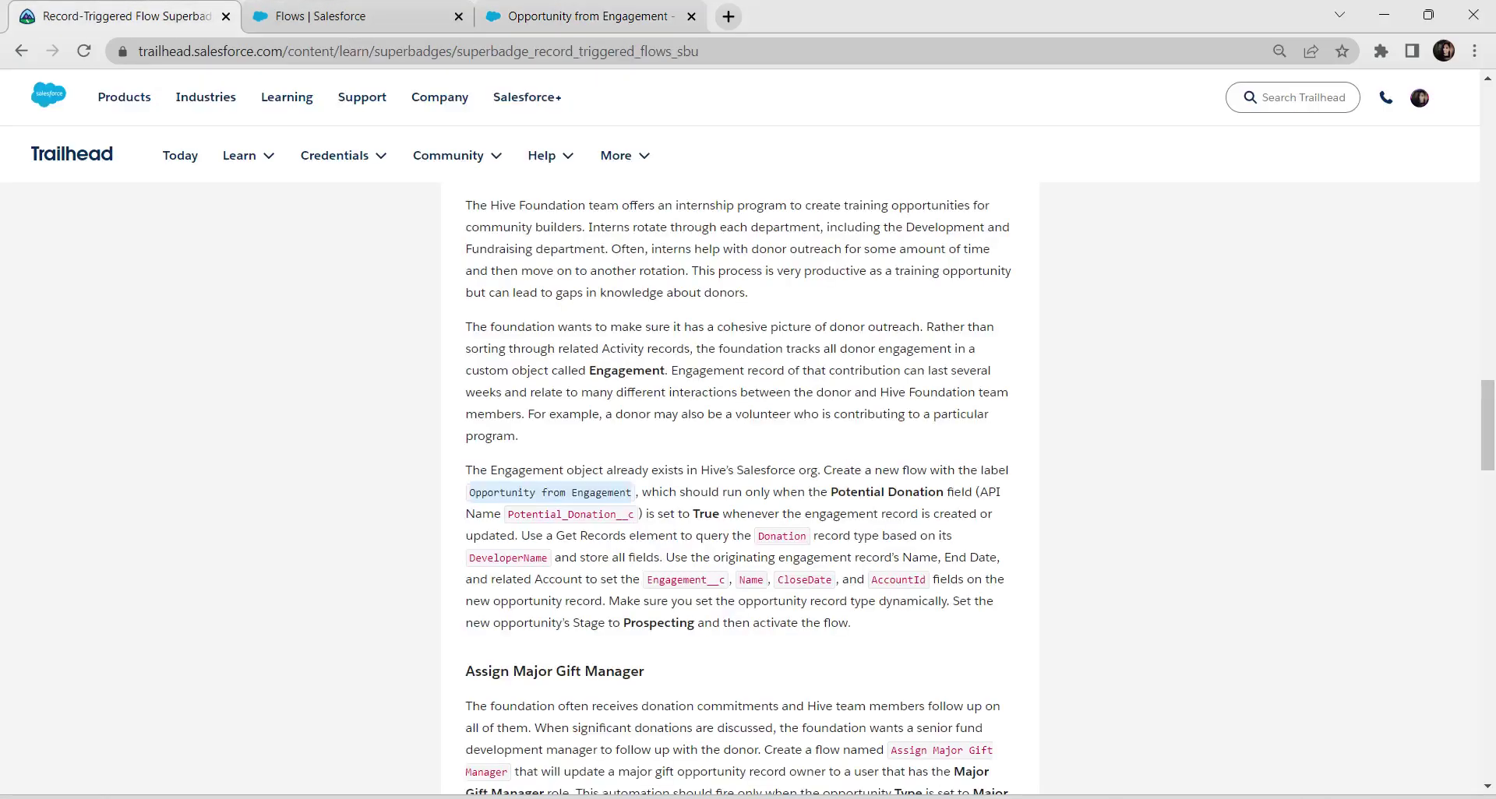
{"action": "scroll", "coordinate": [748, 437], "scroll_direction": "down", "scroll_amount": 10}
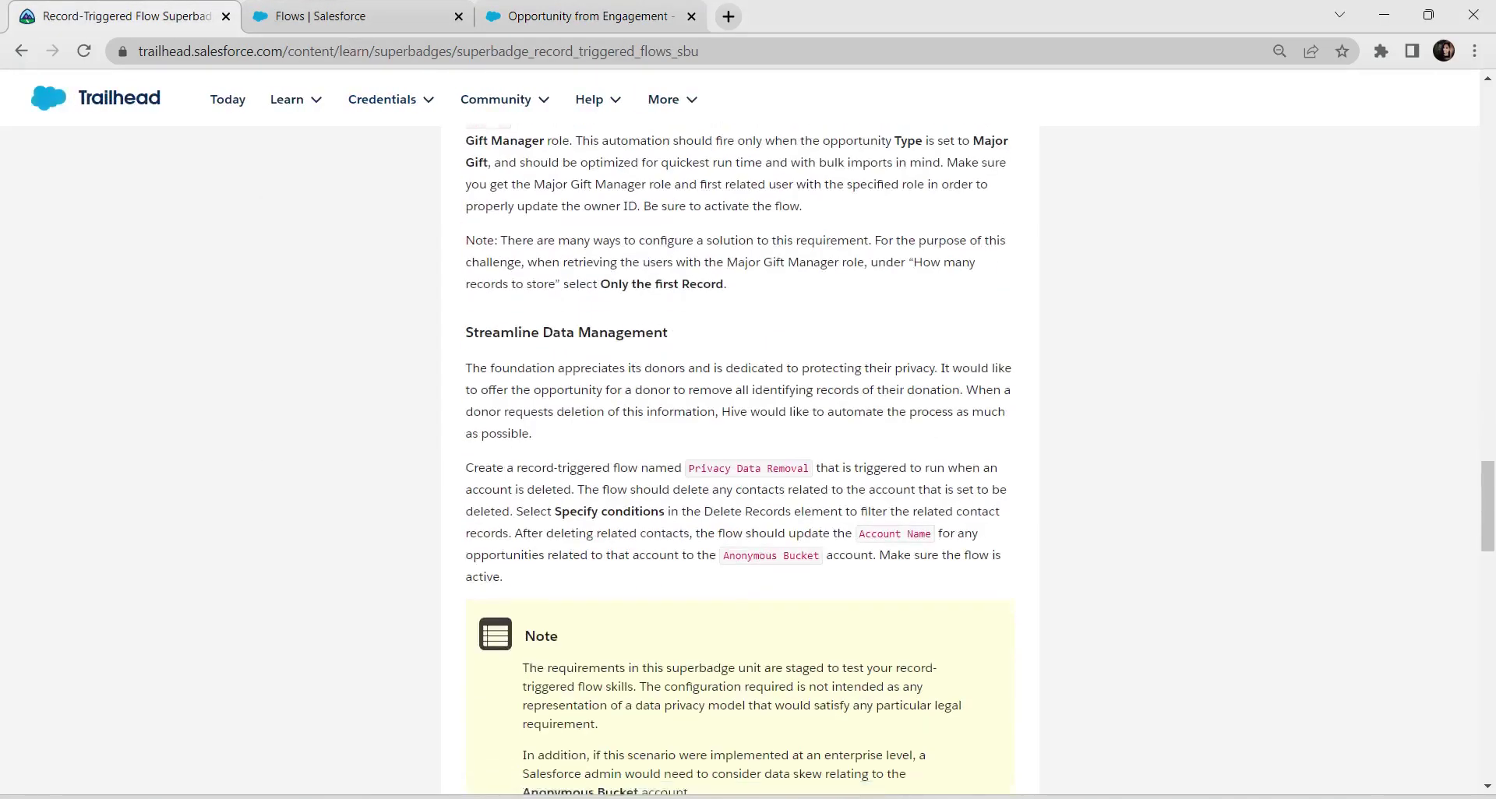
{"action": "scroll", "coordinate": [748, 437], "scroll_direction": "down", "scroll_amount": 12}
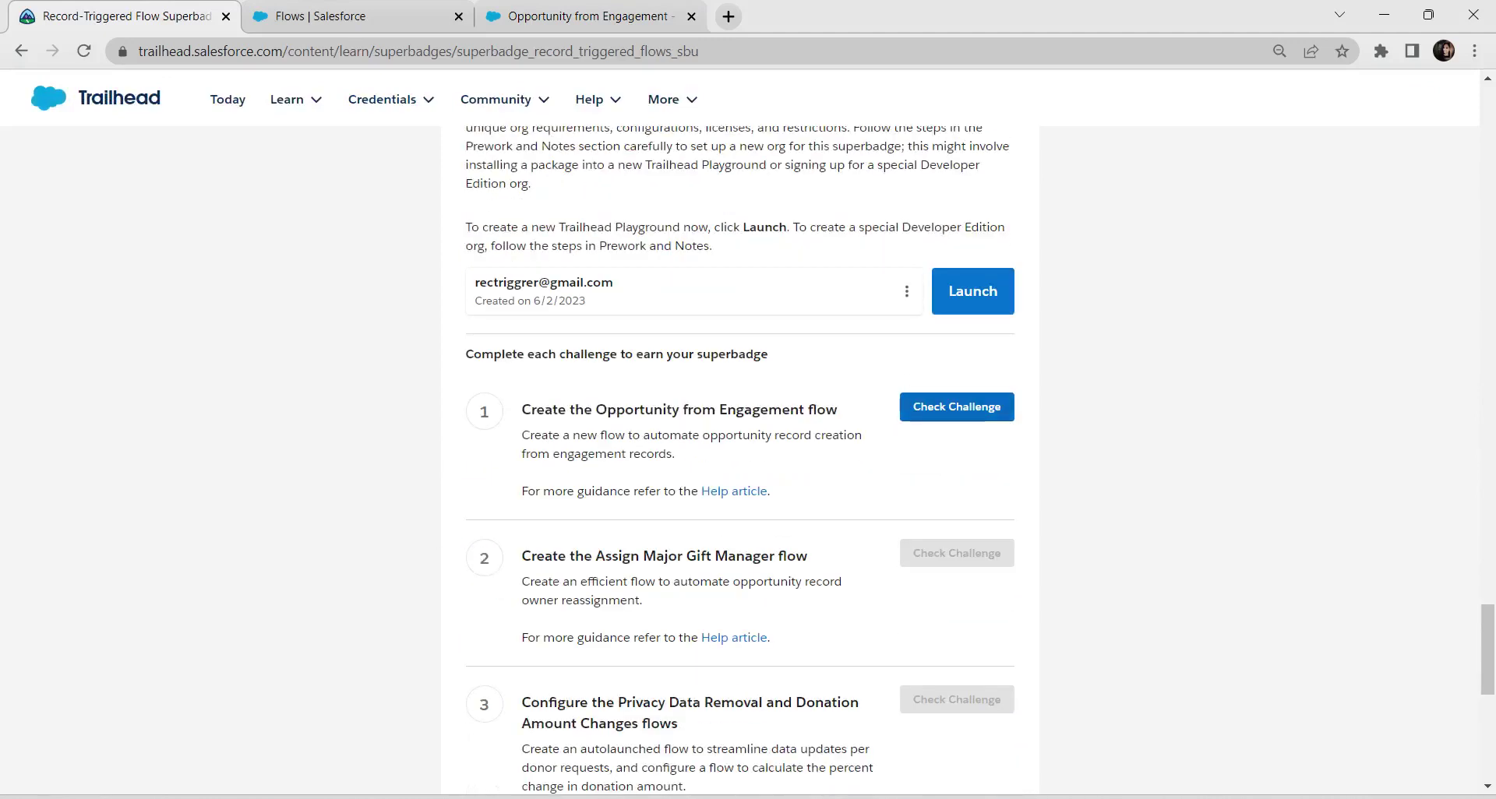
{"action": "left_click", "coordinate": [957, 407]}
{"action": "left_click", "coordinate": [1003, 492]}
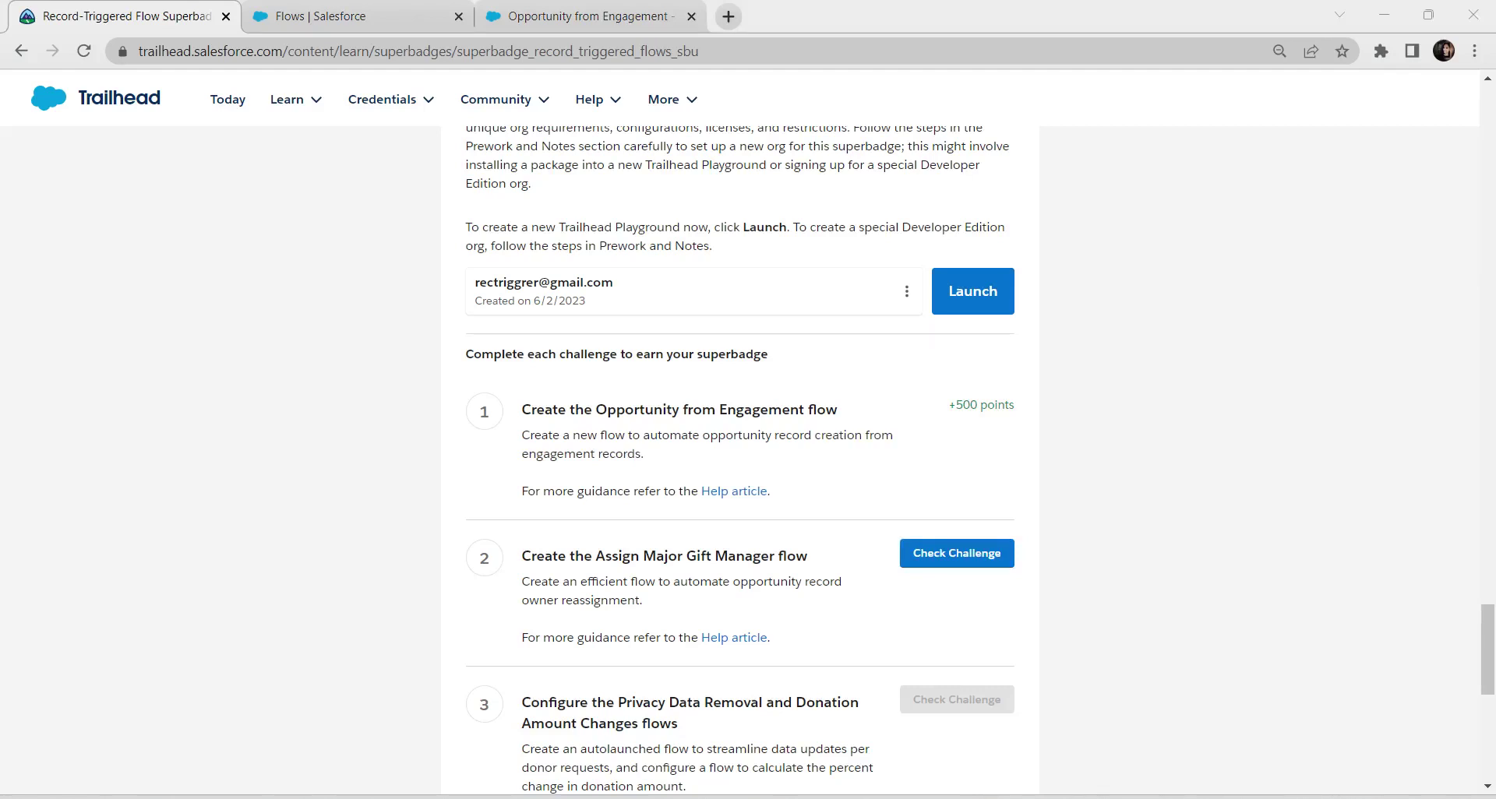
Step: Return to the Flows setup page and create a new Record-Triggered Flow
{"action": "scroll", "coordinate": [740, 460], "scroll_direction": "down", "scroll_amount": 5}
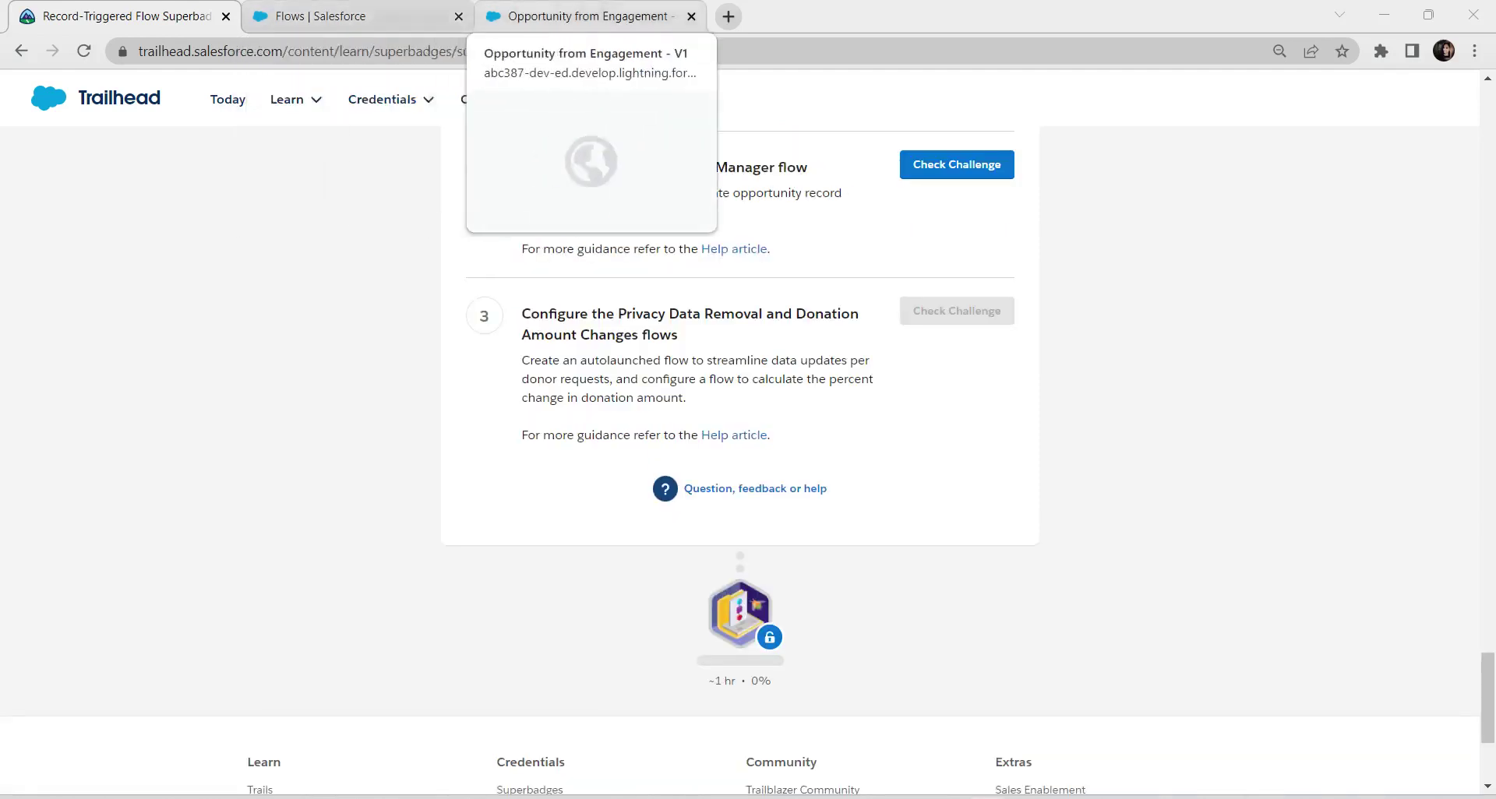
{"action": "left_click", "coordinate": [343, 15]}
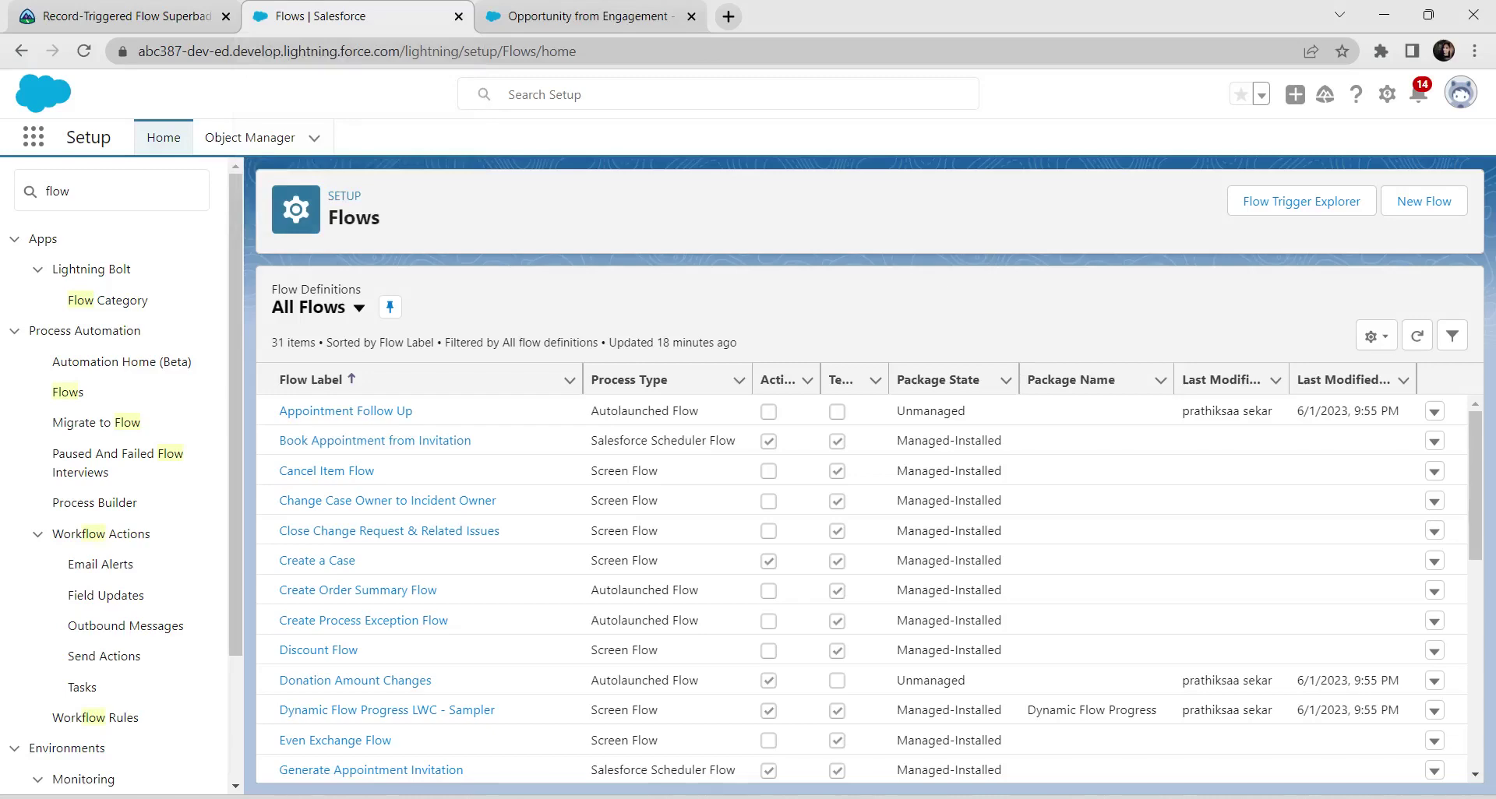
{"action": "left_click", "coordinate": [1424, 201]}
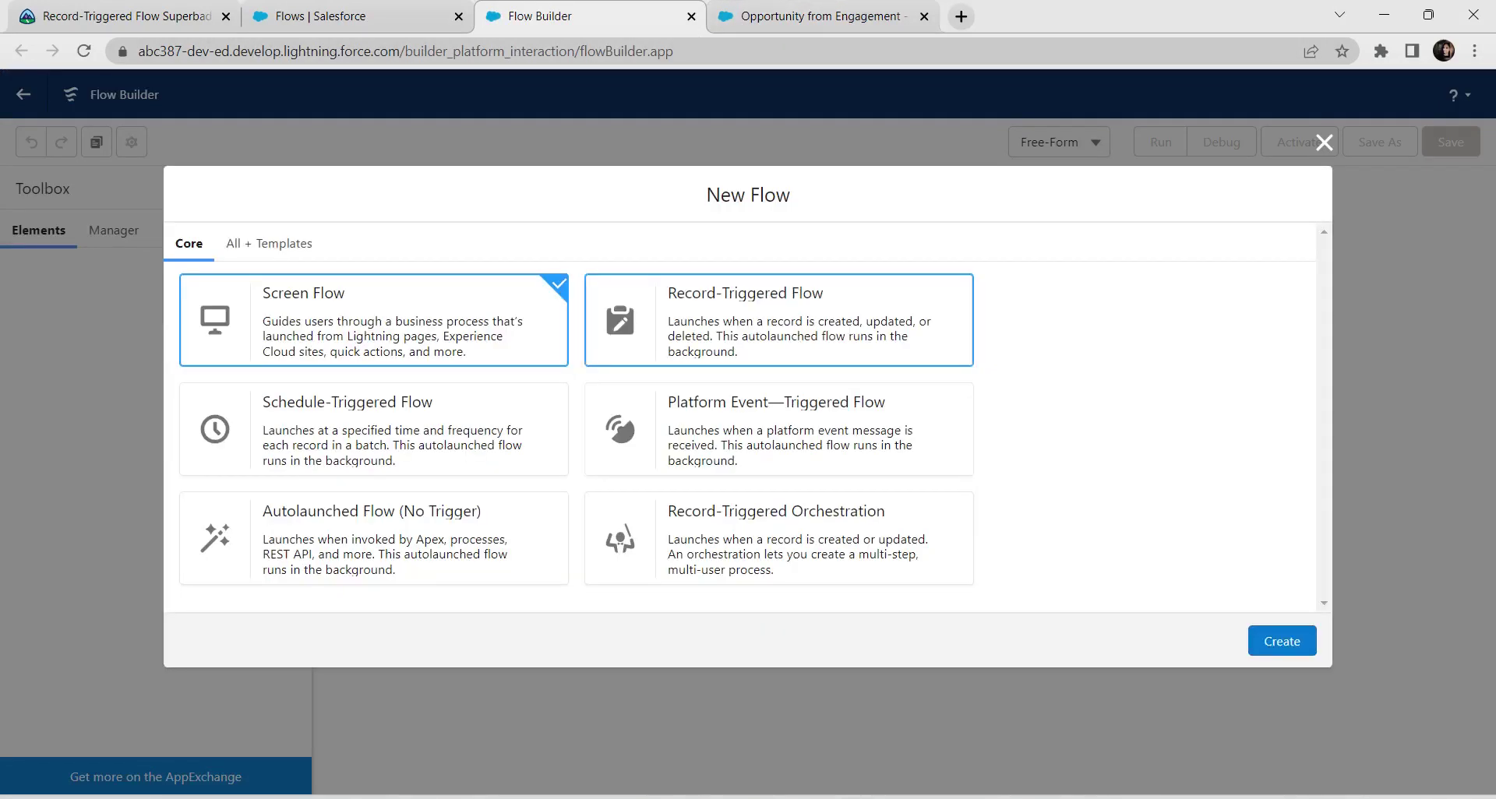
{"action": "left_click", "coordinate": [778, 319]}
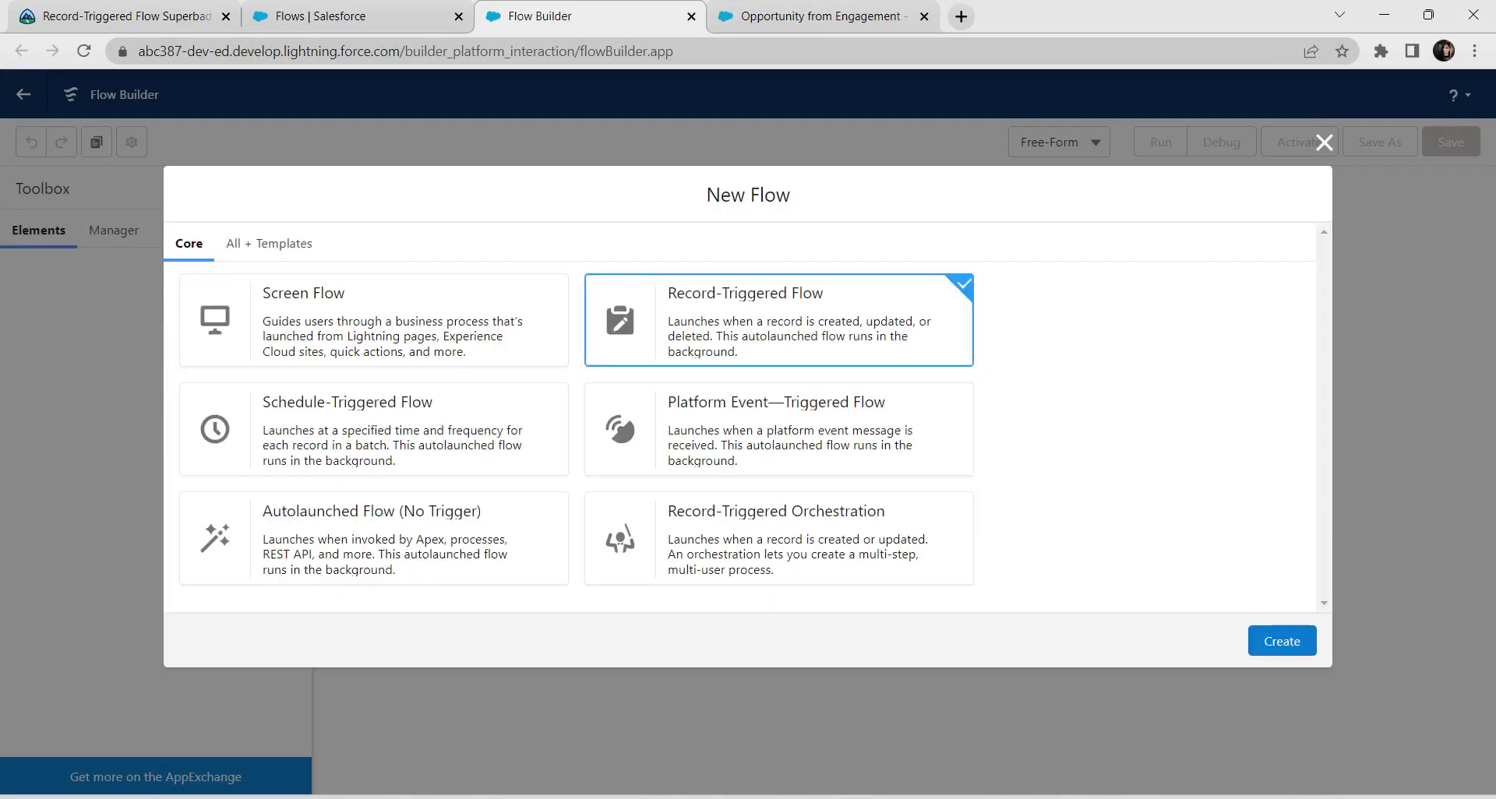
{"action": "left_click", "coordinate": [1281, 640]}
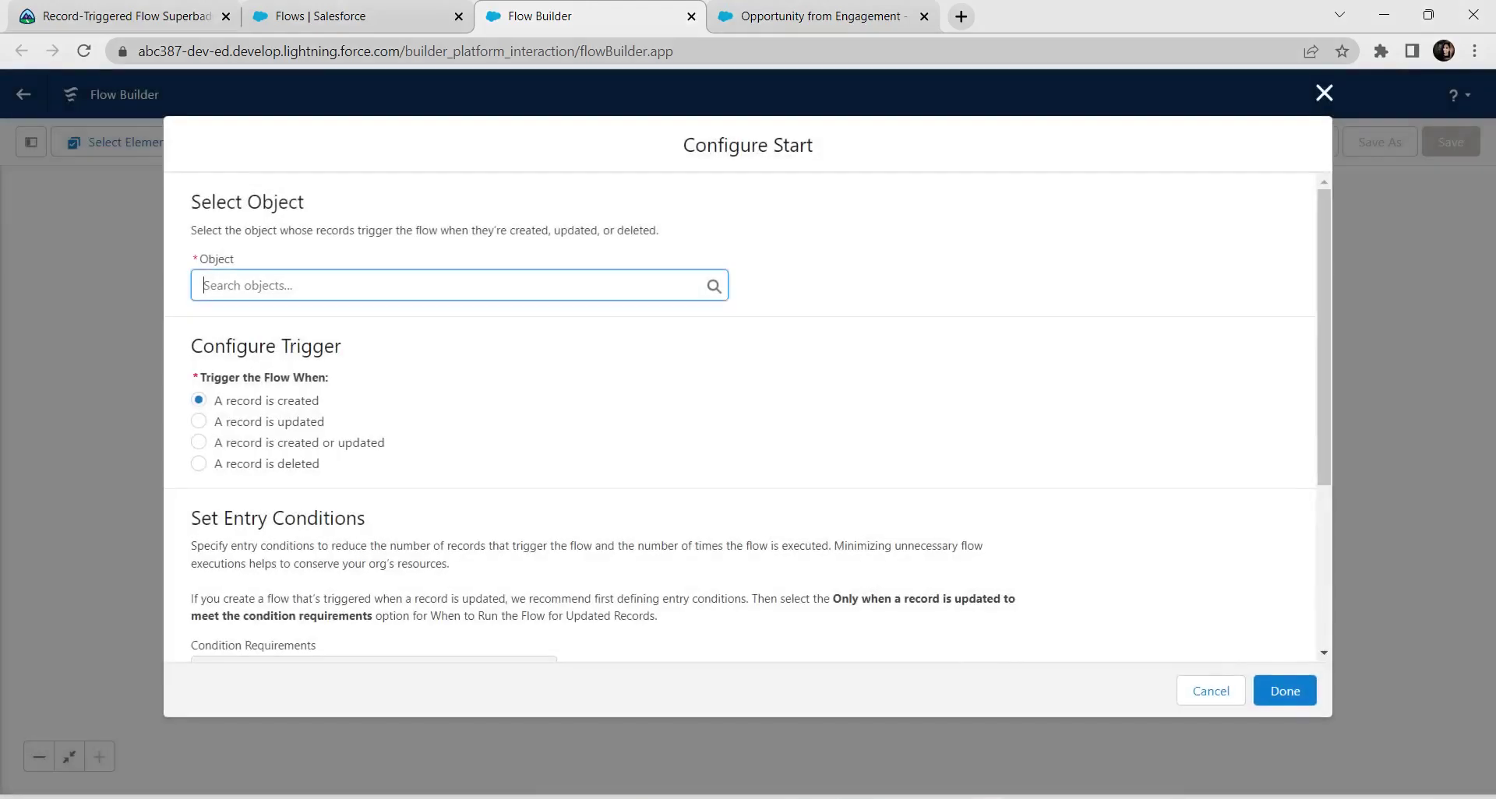
Step: Set the start object to Opportunity and trigger the flow when a record is created or updated
{"action": "key", "text": "Down"}
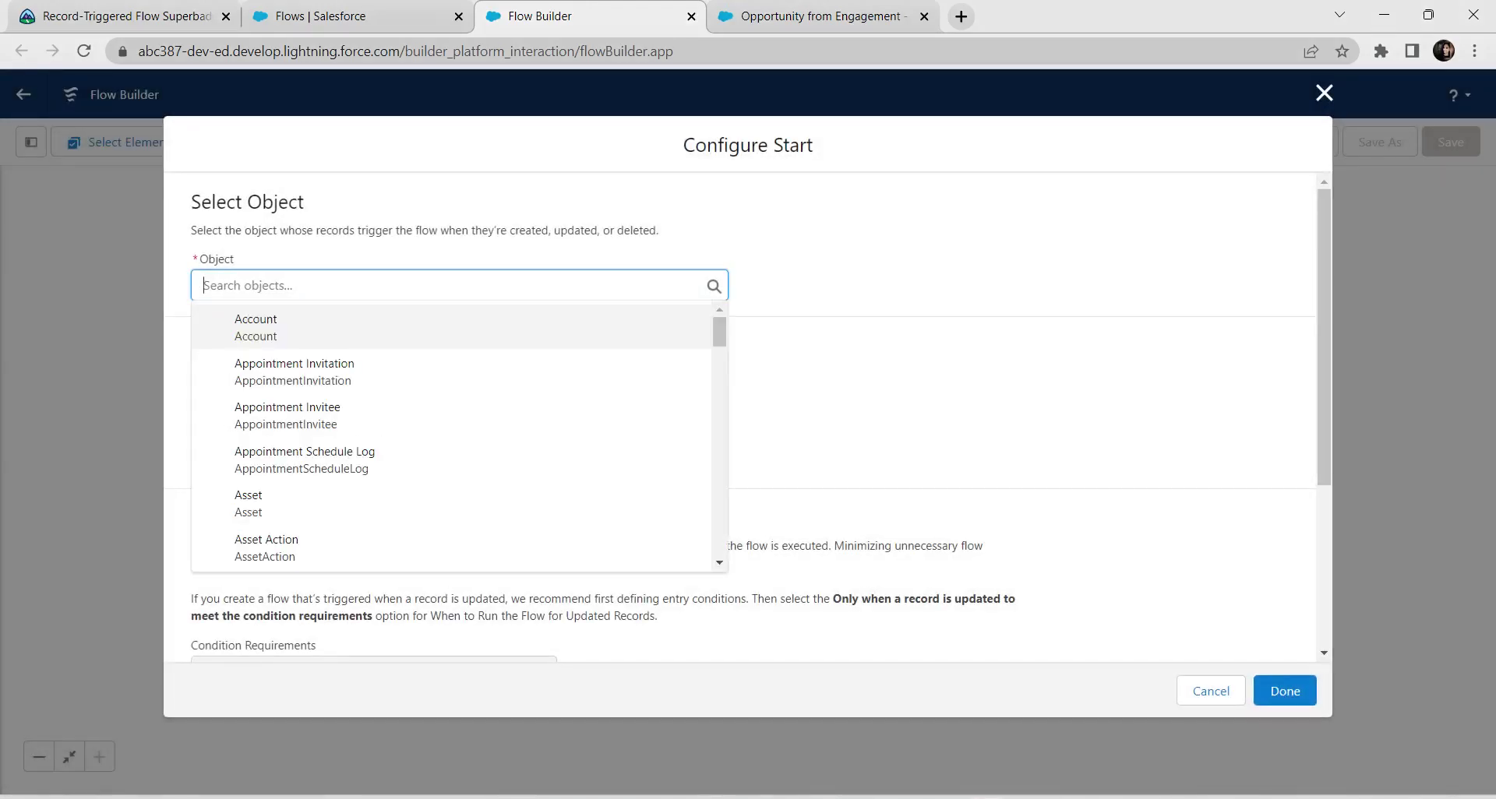
{"action": "type", "text": "oppo"}
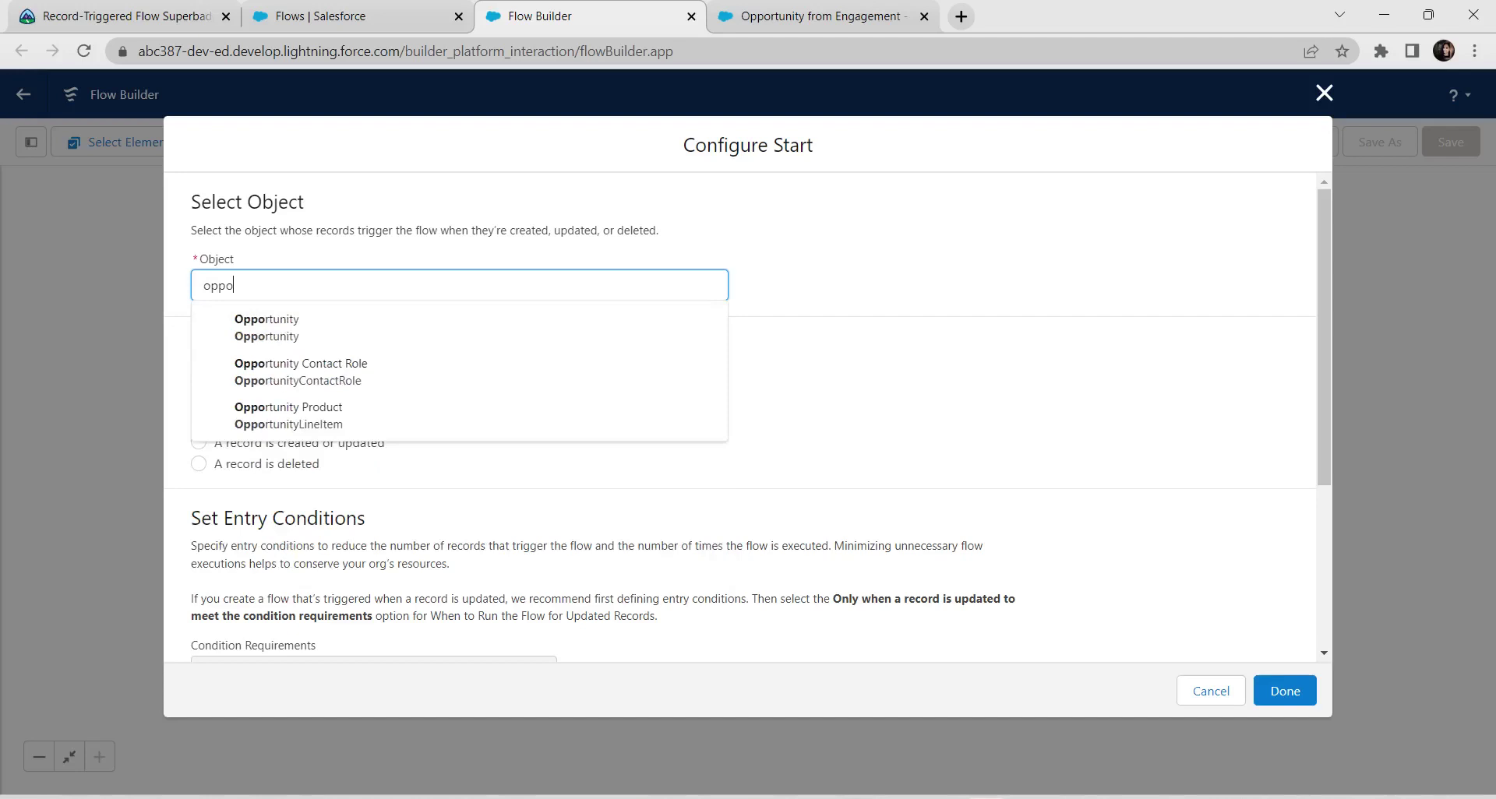
{"action": "key", "text": "Down"}
{"action": "key", "text": "Return"}
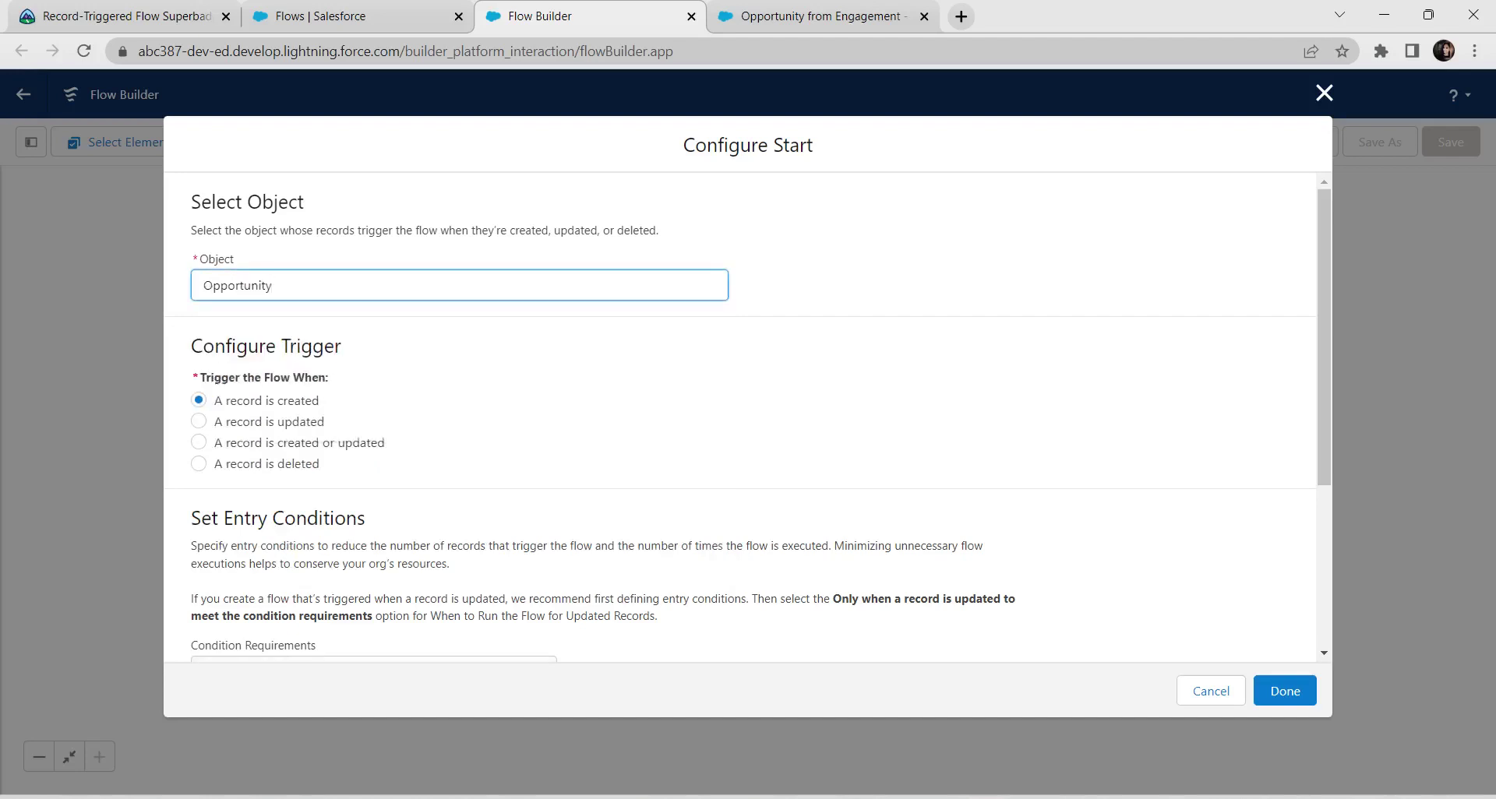
{"action": "left_click", "coordinate": [198, 443]}
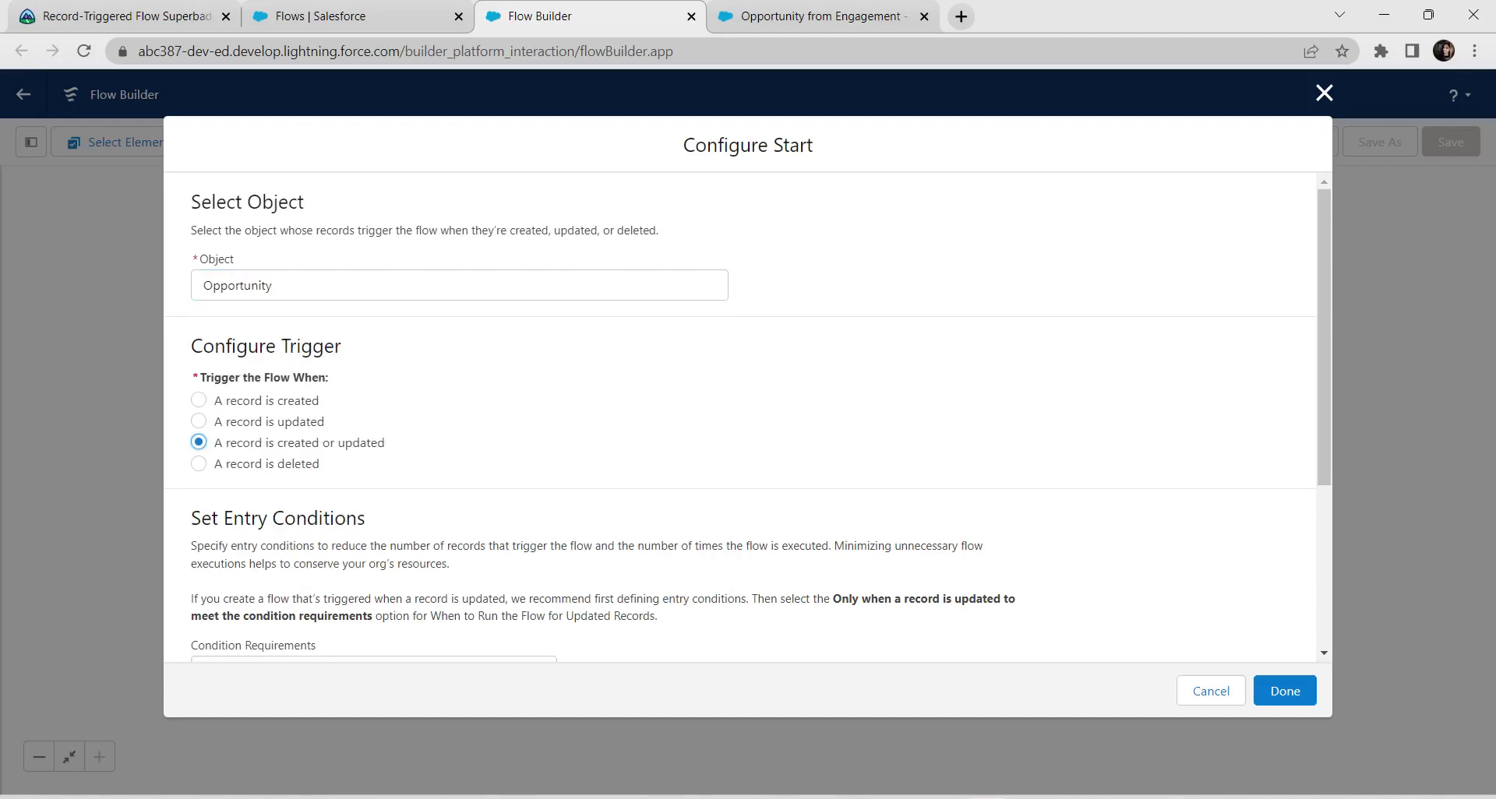
Step: Require all entry conditions to be met (AND), with the condition Type Equals Major Gift
{"action": "scroll", "coordinate": [748, 416], "scroll_direction": "down", "scroll_amount": 3}
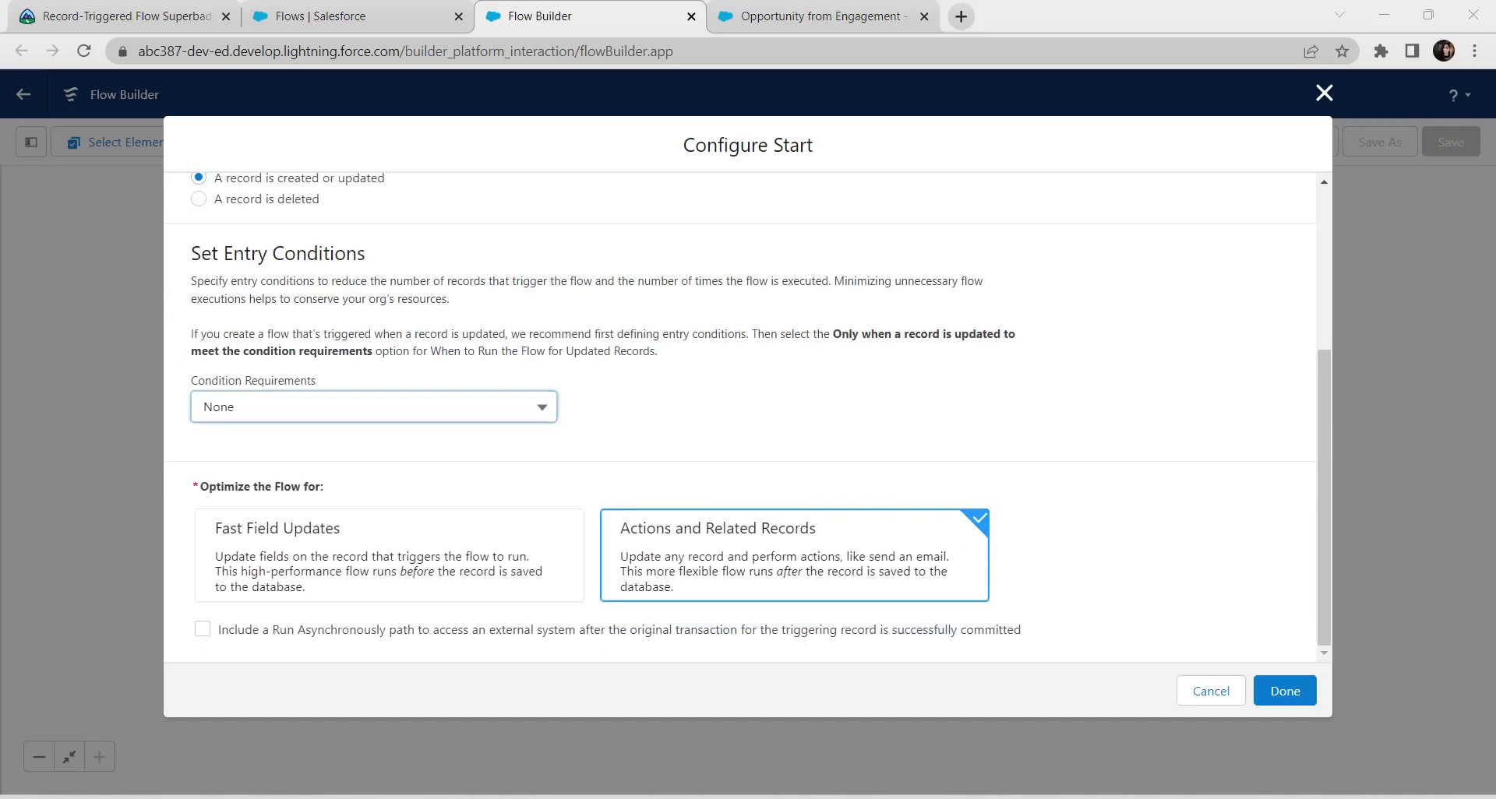
{"action": "left_click", "coordinate": [373, 407]}
{"action": "left_click", "coordinate": [306, 479]}
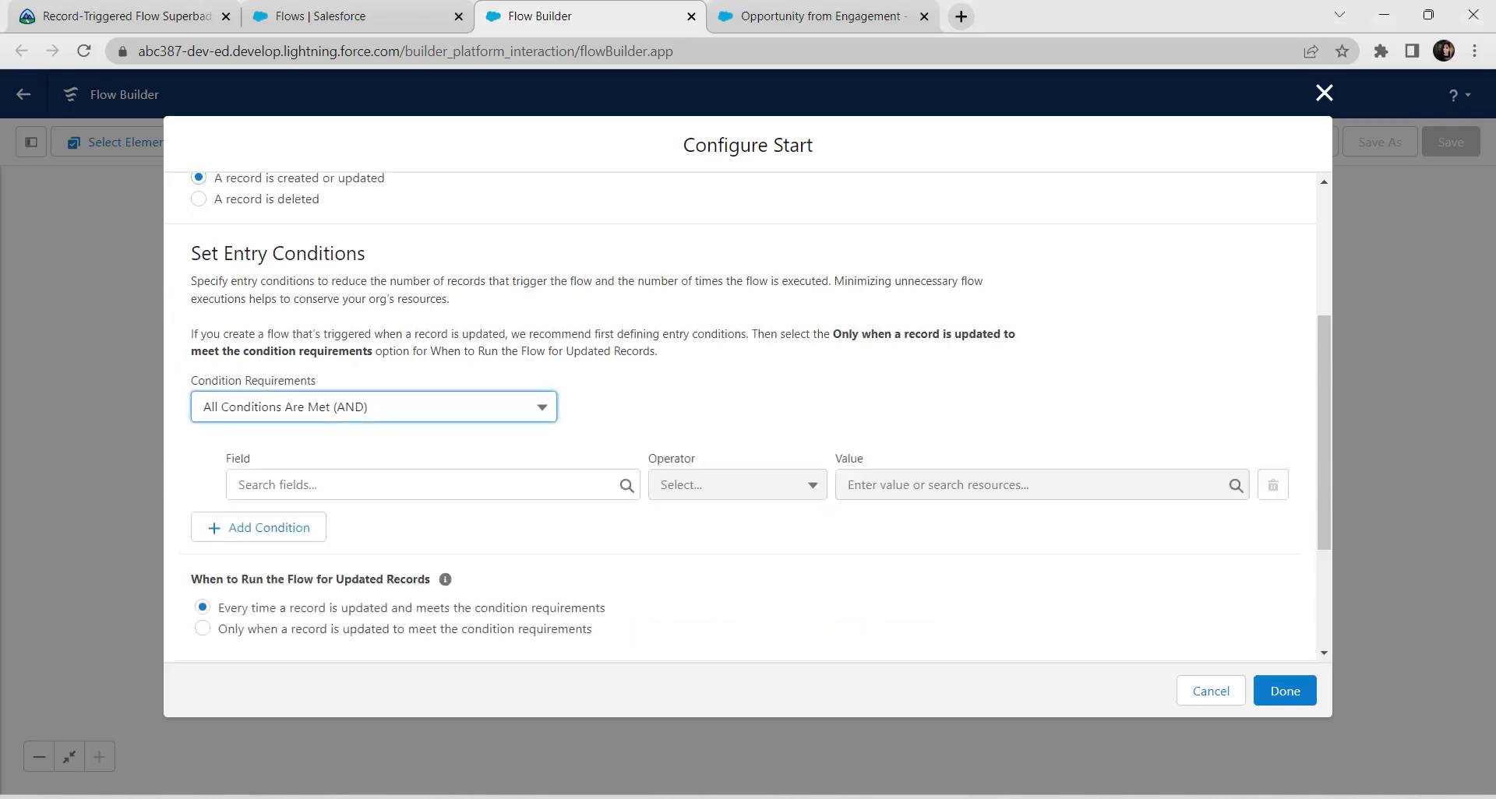
{"action": "left_click", "coordinate": [306, 484]}
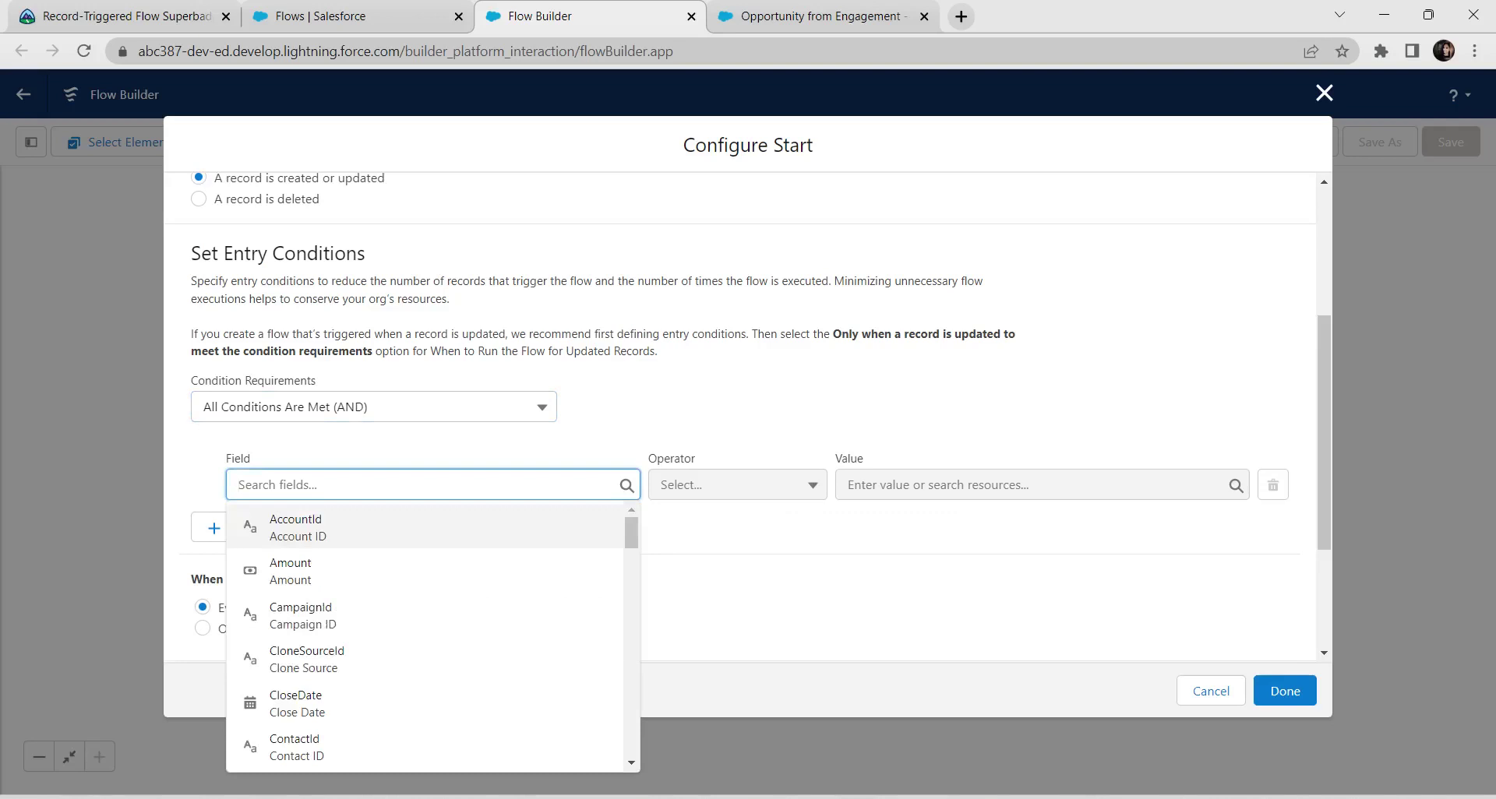
{"action": "type", "text": "type"}
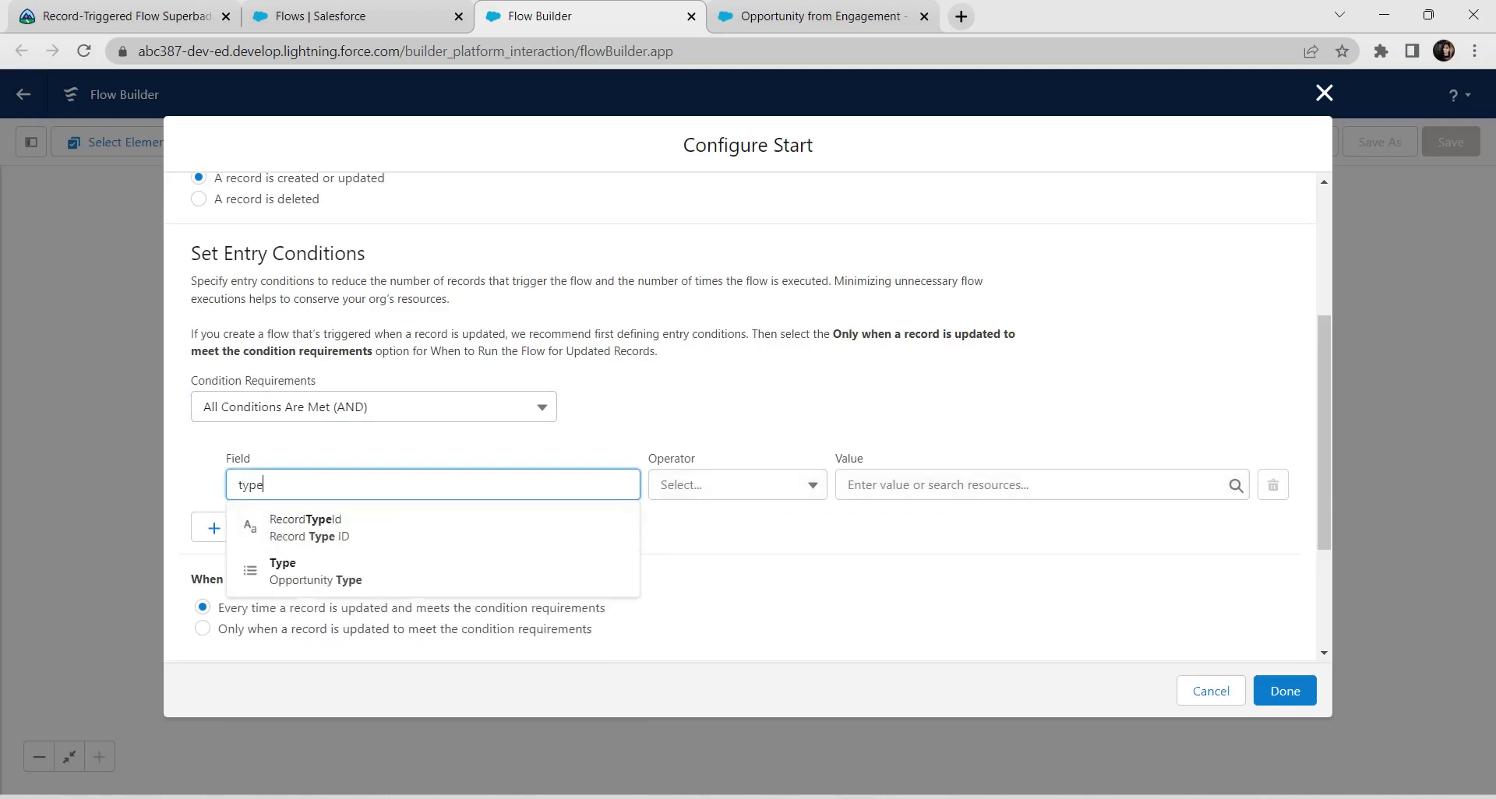
{"action": "key", "text": "Return"}
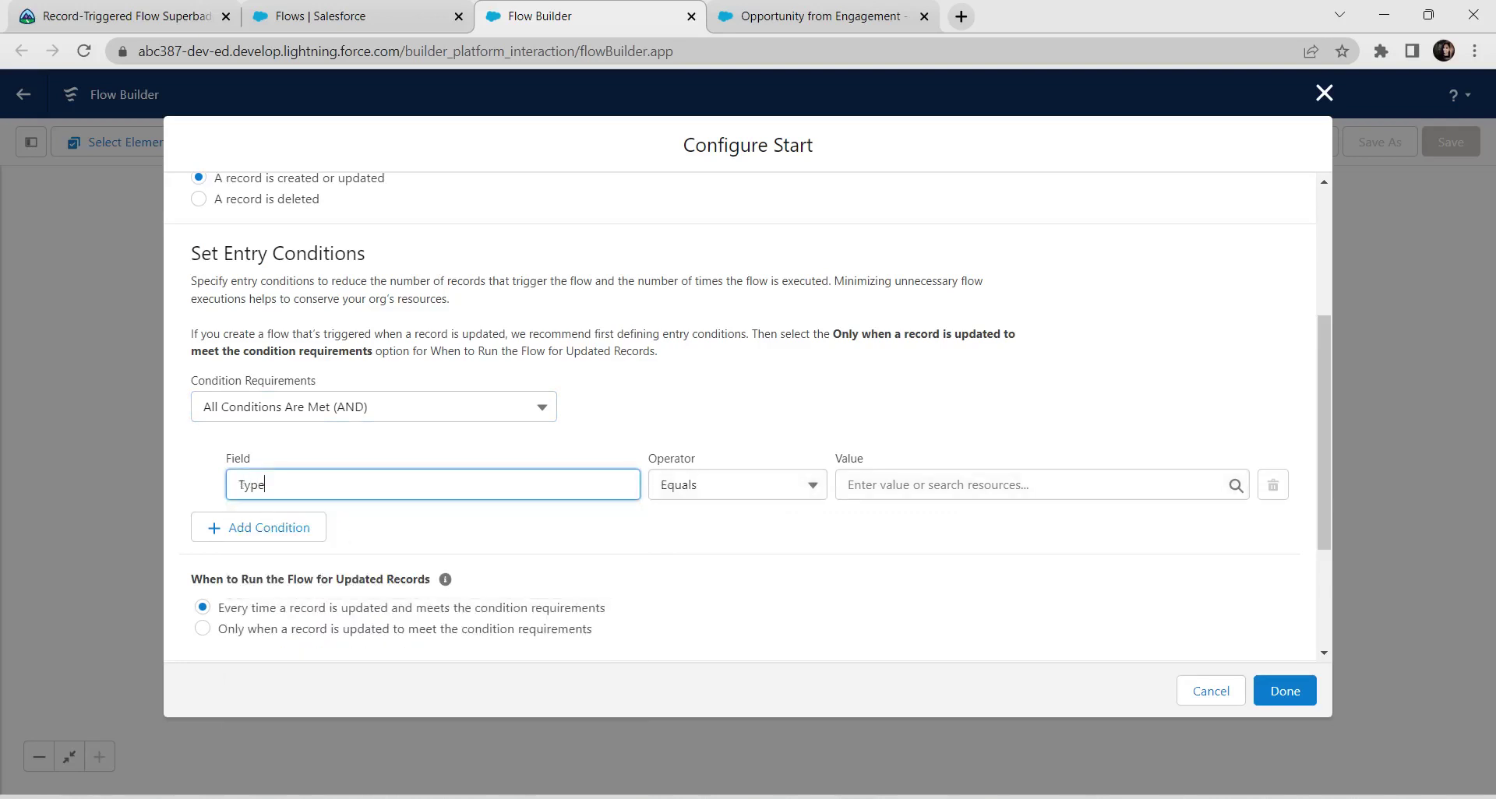
{"action": "left_click", "coordinate": [848, 485]}
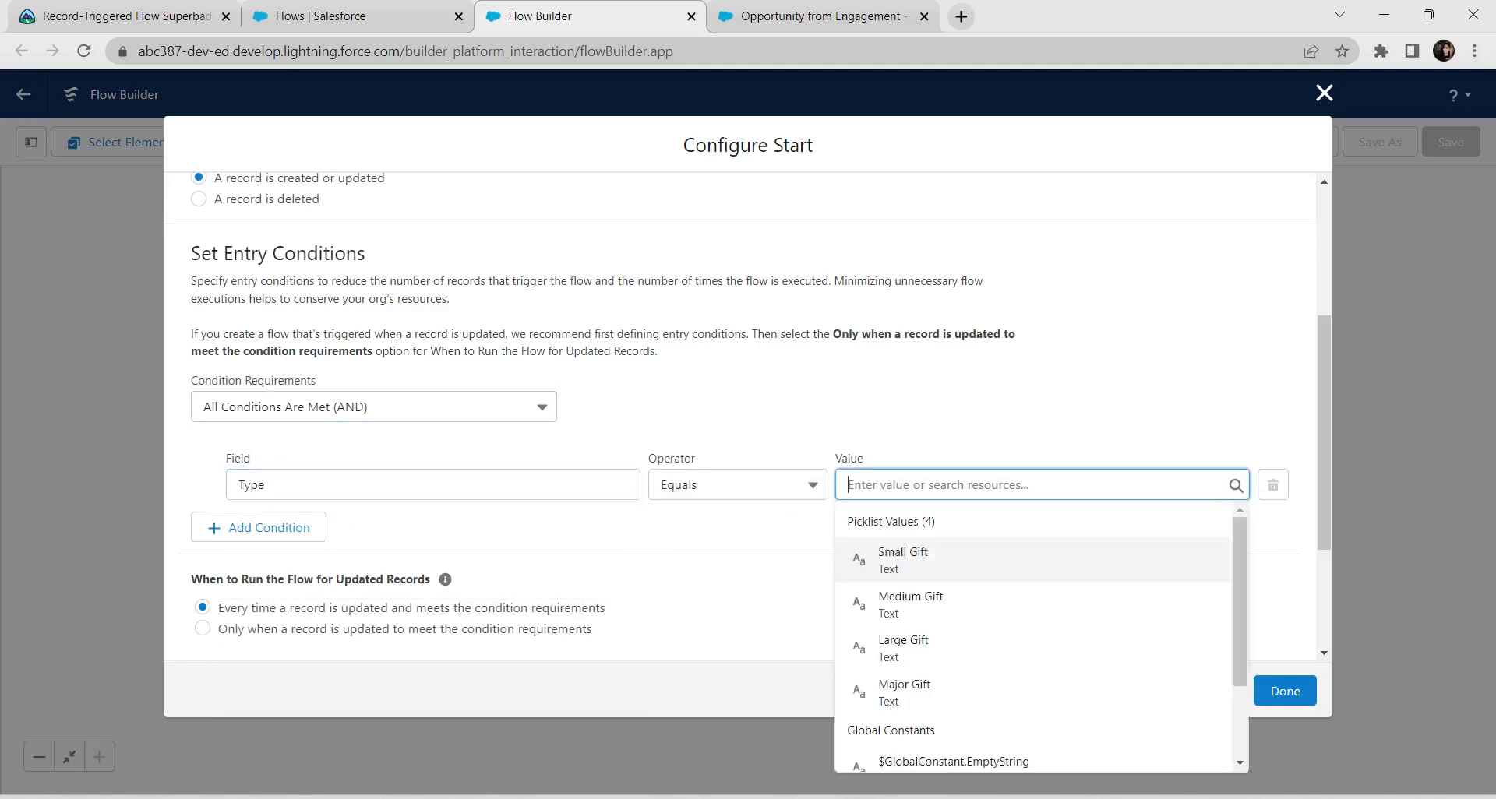
{"action": "type", "text": "ma"}
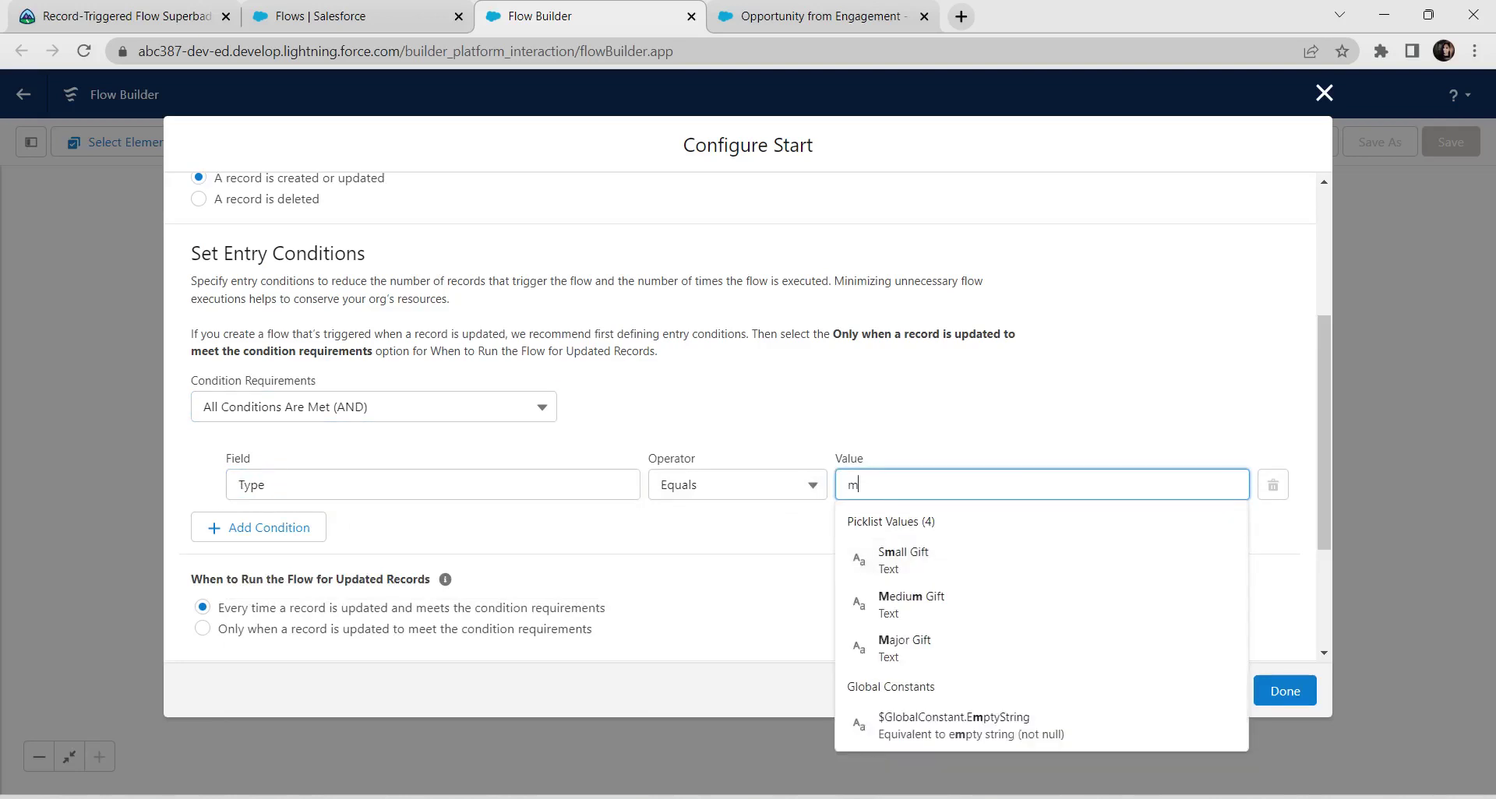
{"action": "key", "text": "Down"}
{"action": "key", "text": "Down"}
{"action": "key", "text": "Return"}
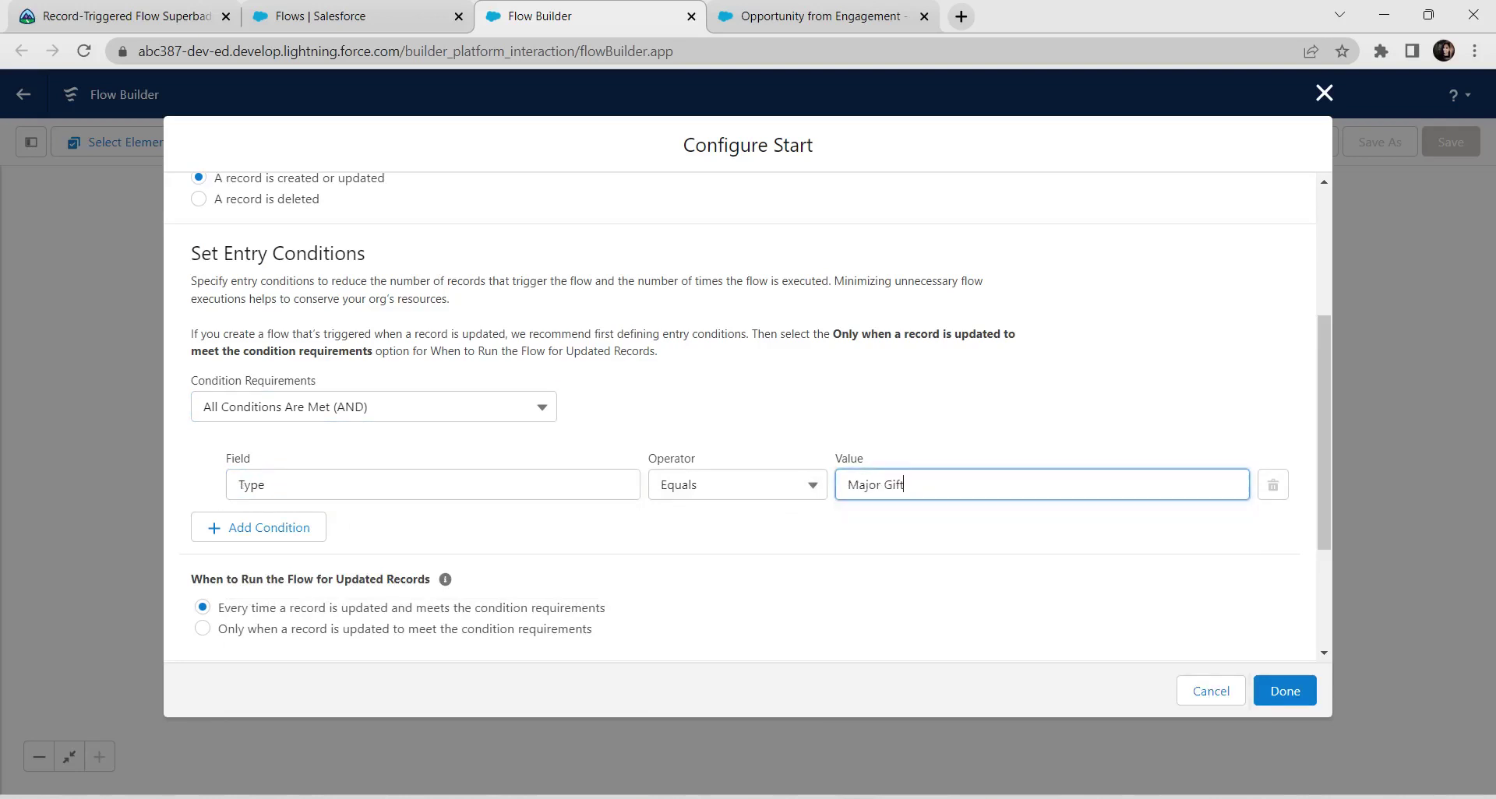
Step: Run the flow only when a record is updated to meet the conditions, optimize it for Fast Field Updates, and finish the start configuration
{"action": "scroll", "coordinate": [741, 413], "scroll_direction": "down", "scroll_amount": 3}
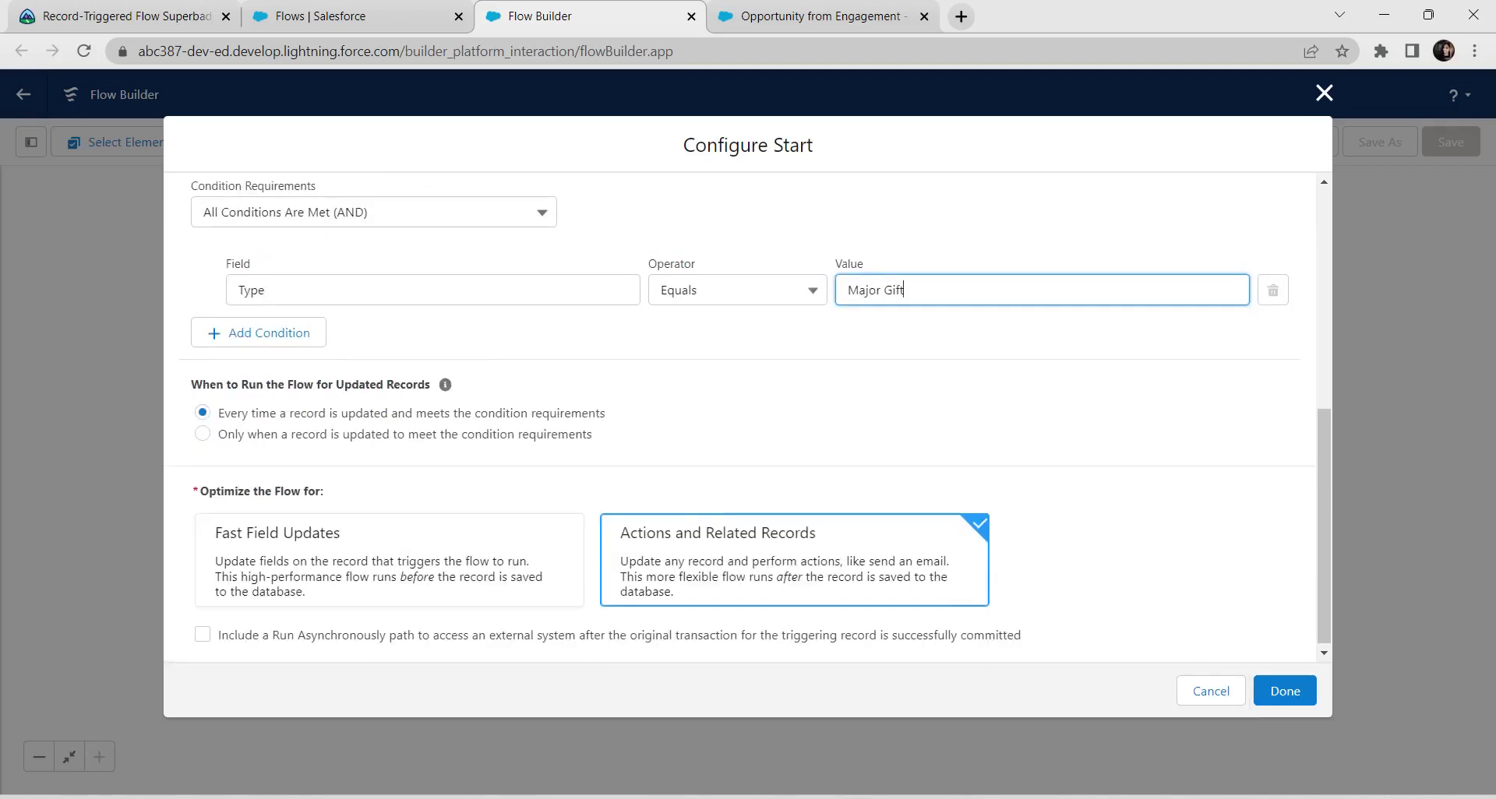
{"action": "left_click", "coordinate": [203, 434]}
{"action": "left_click_drag", "start_coordinate": [218, 413], "coordinate": [425, 385]}
{"action": "left_click", "coordinate": [427, 384]}
{"action": "scroll", "coordinate": [389, 546], "scroll_direction": "down", "scroll_amount": 1}
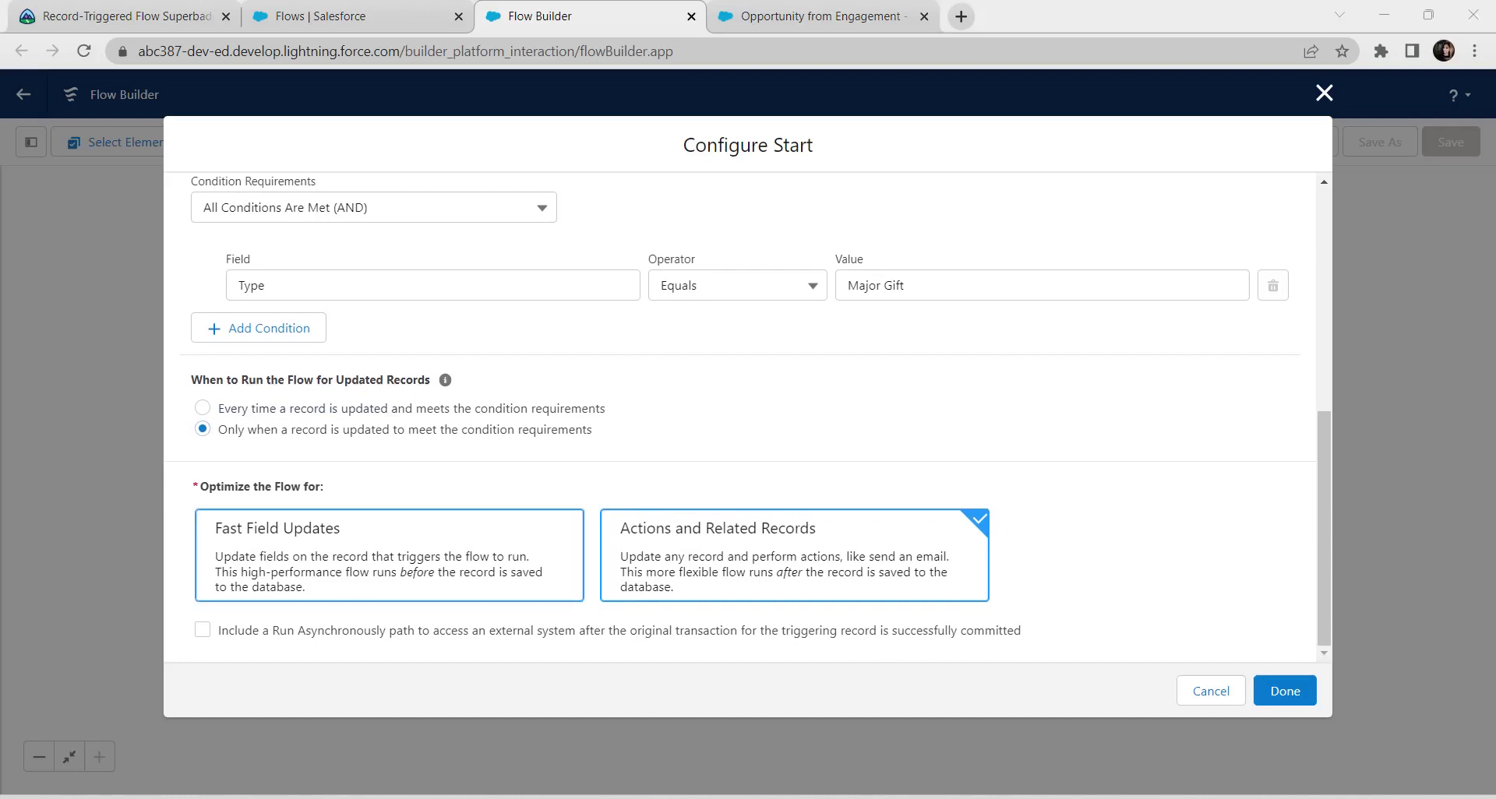
{"action": "left_click", "coordinate": [323, 548]}
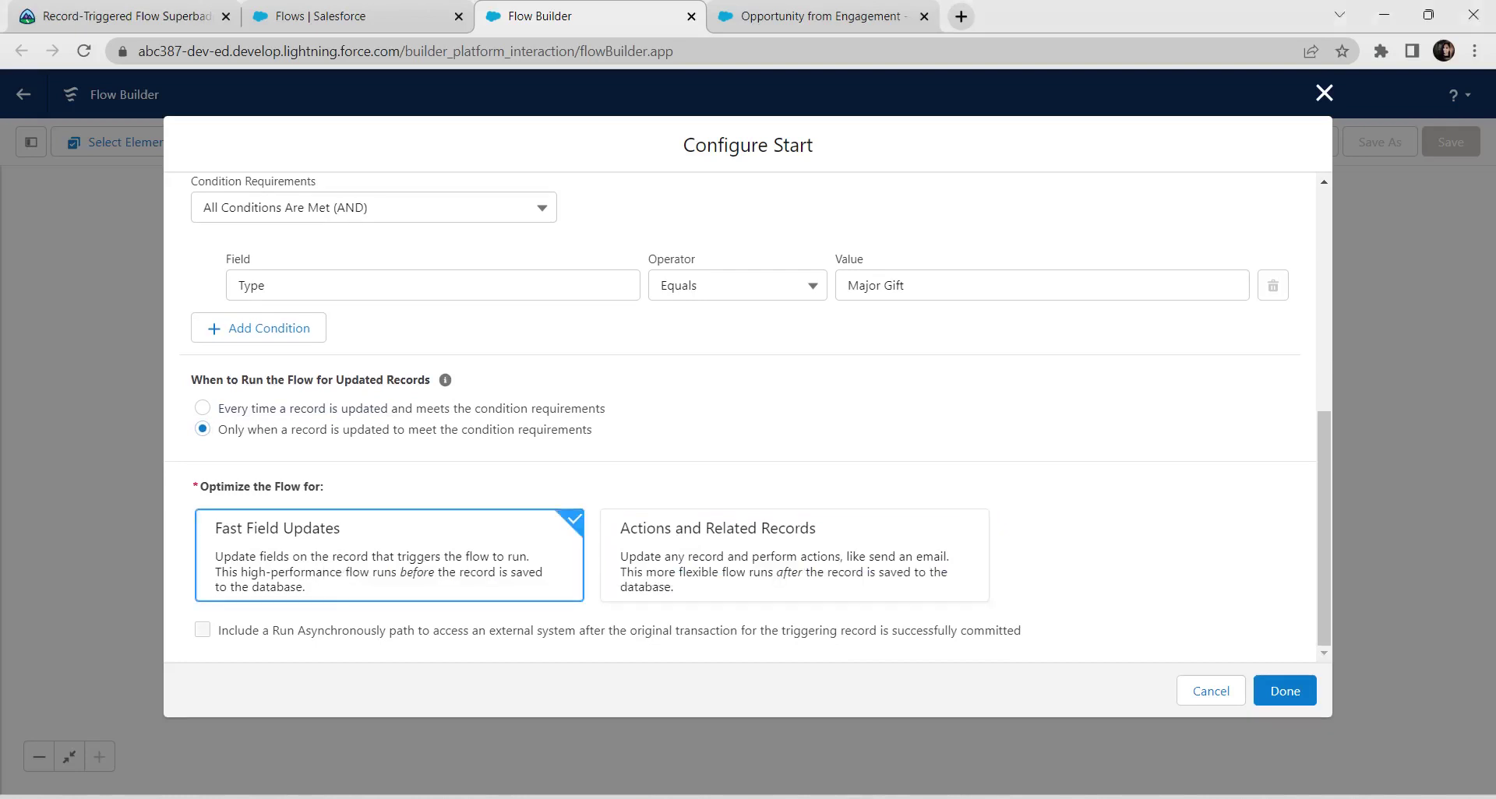
{"action": "left_click", "coordinate": [1285, 692]}
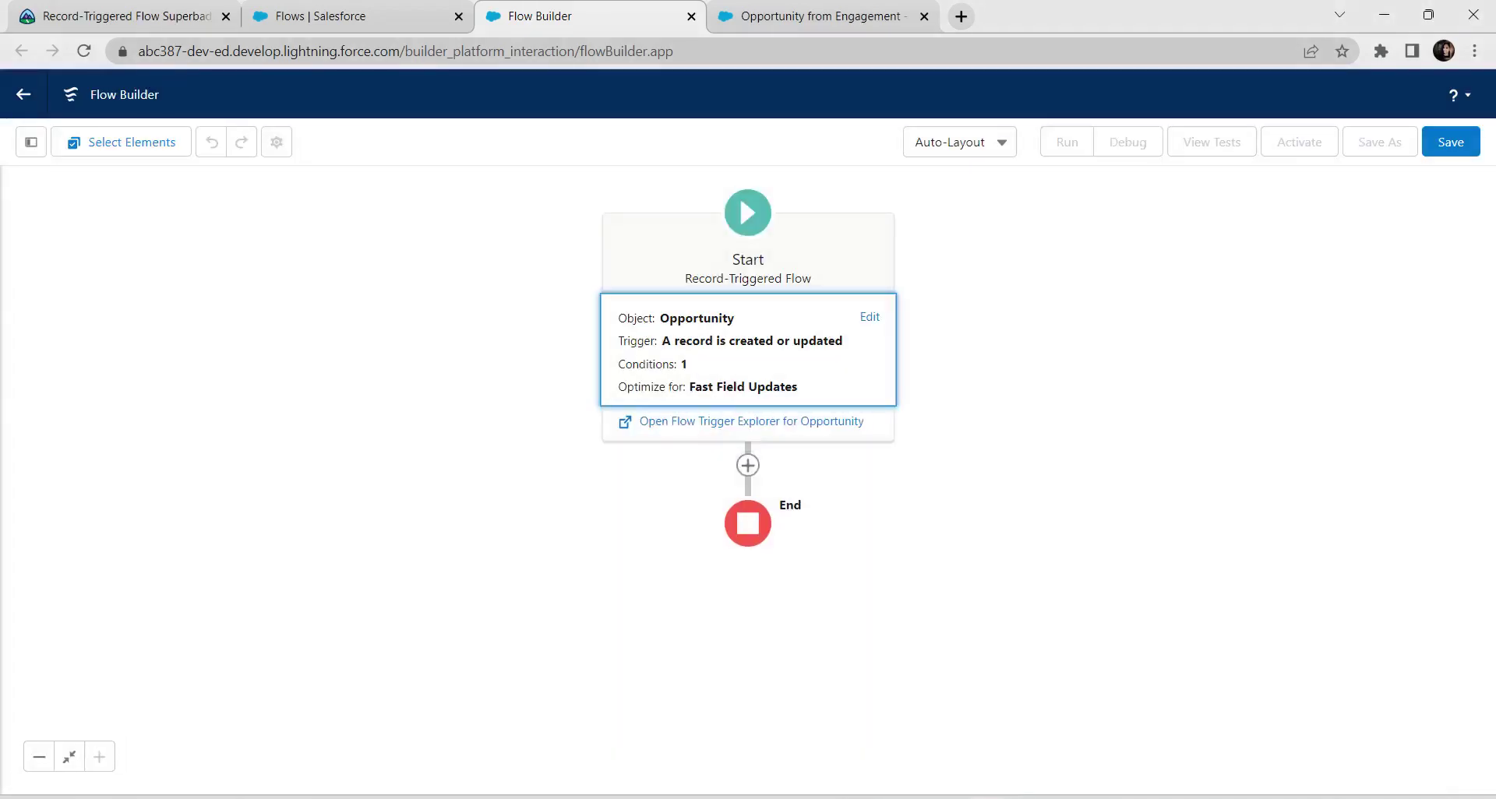
Step: Add a Get Records element after the start, with the label Role USer and API name Role_USer
{"action": "left_click", "coordinate": [748, 465]}
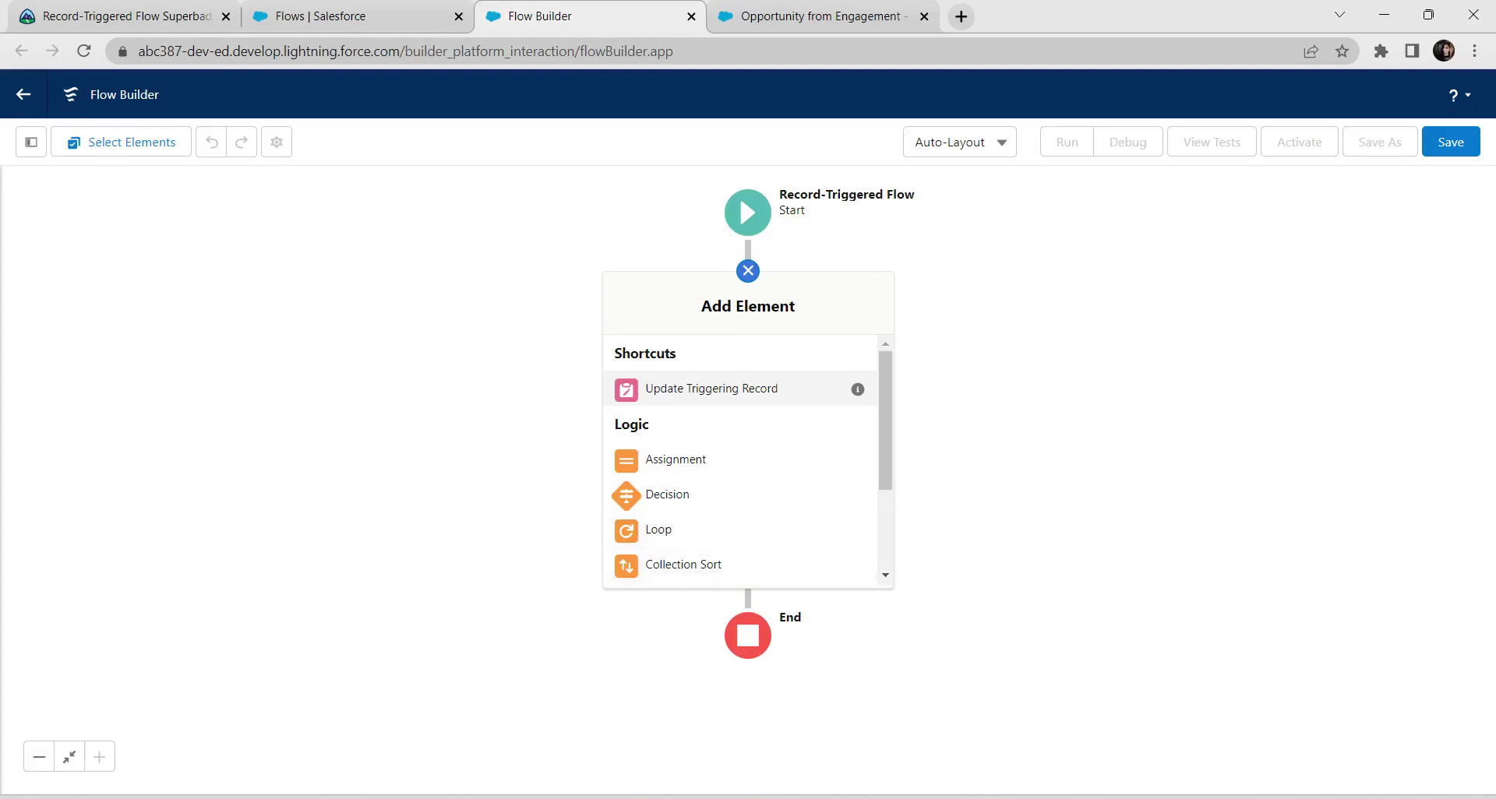
{"action": "scroll", "coordinate": [740, 370], "scroll_direction": "down", "scroll_amount": 1}
{"action": "scroll", "coordinate": [741, 362], "scroll_direction": "down", "scroll_amount": 1}
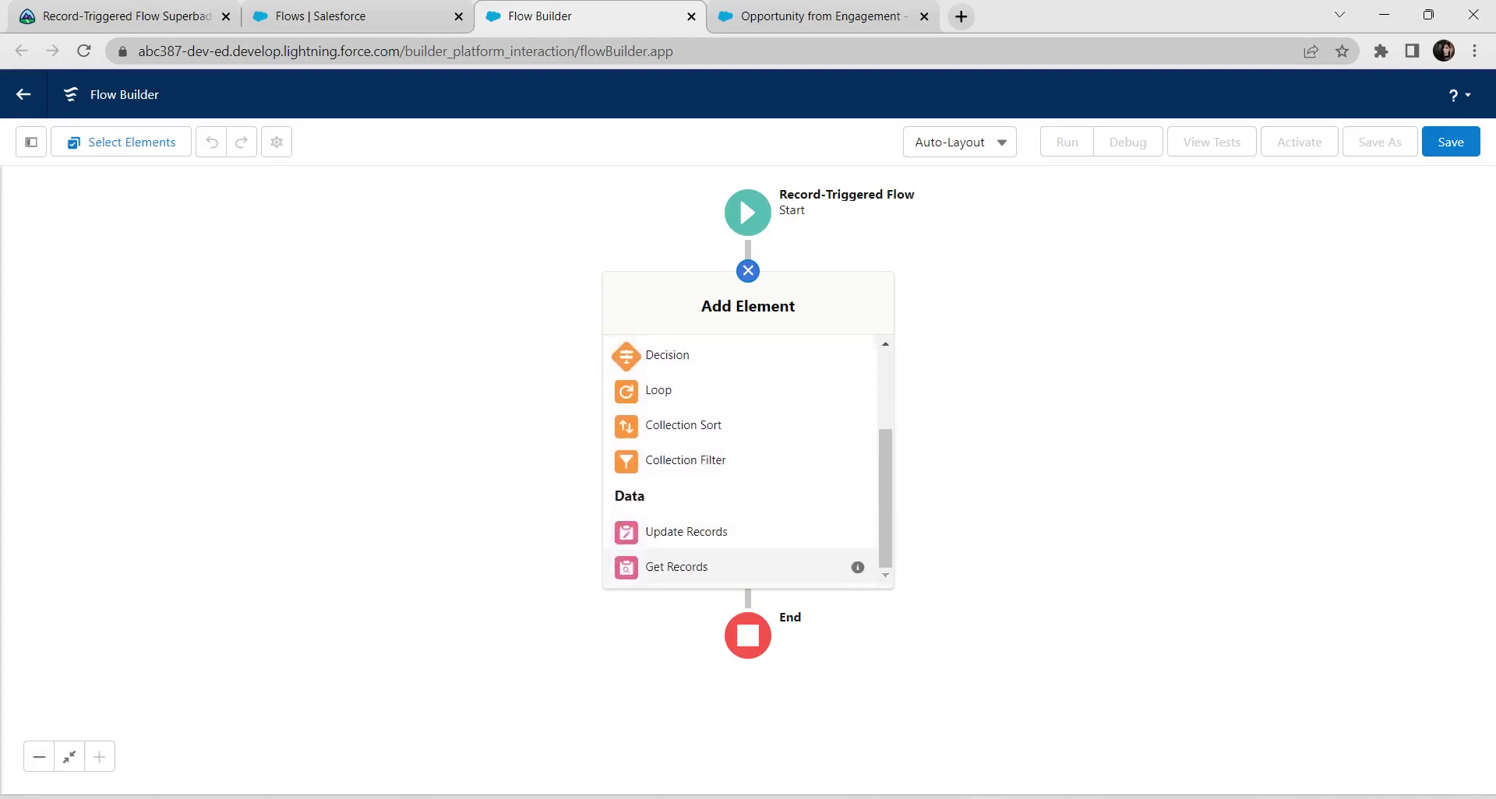
{"action": "left_click", "coordinate": [676, 567]}
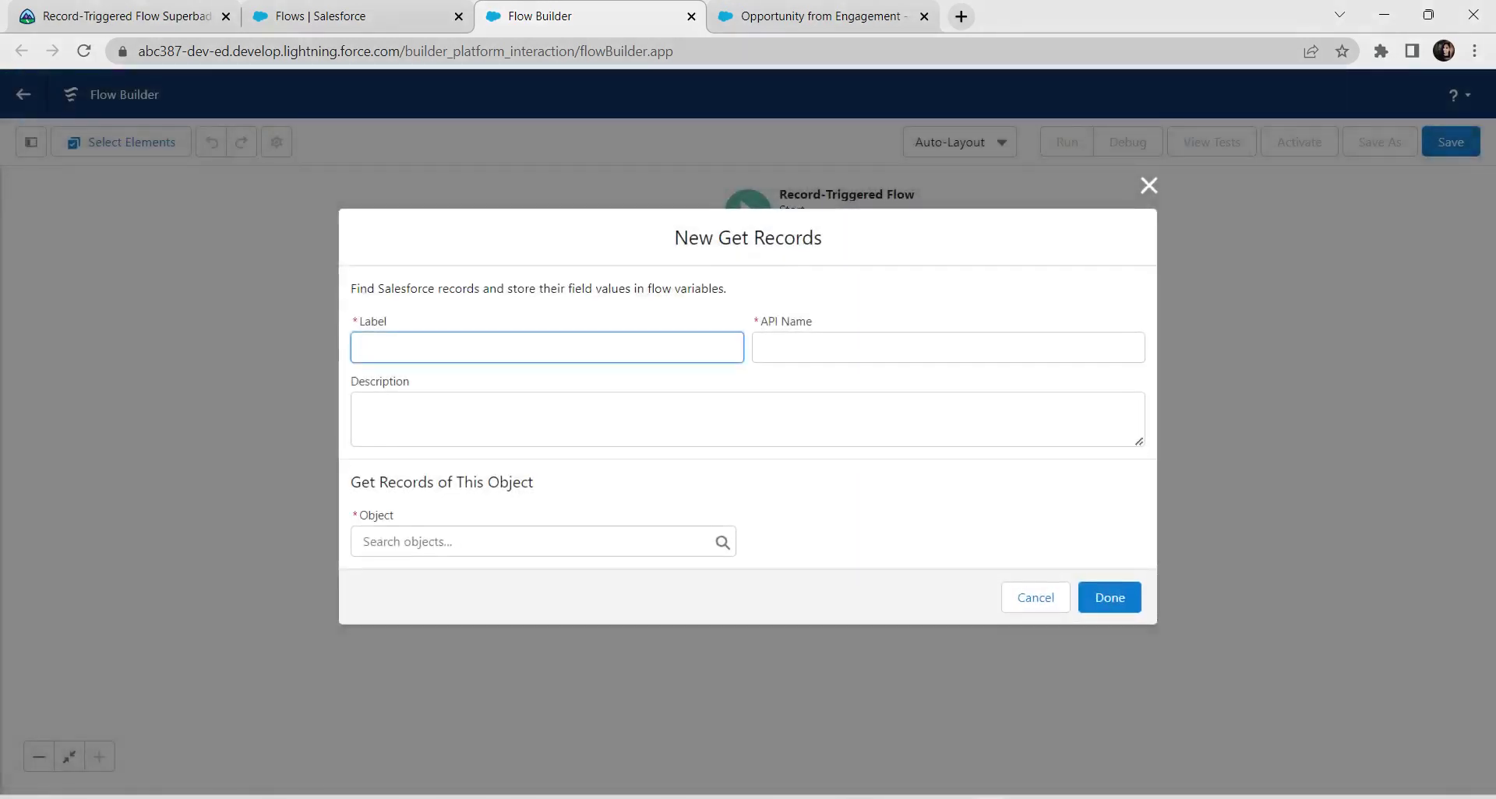
{"action": "type", "text": "Role USer"}
{"action": "left_click", "coordinate": [364, 410]}
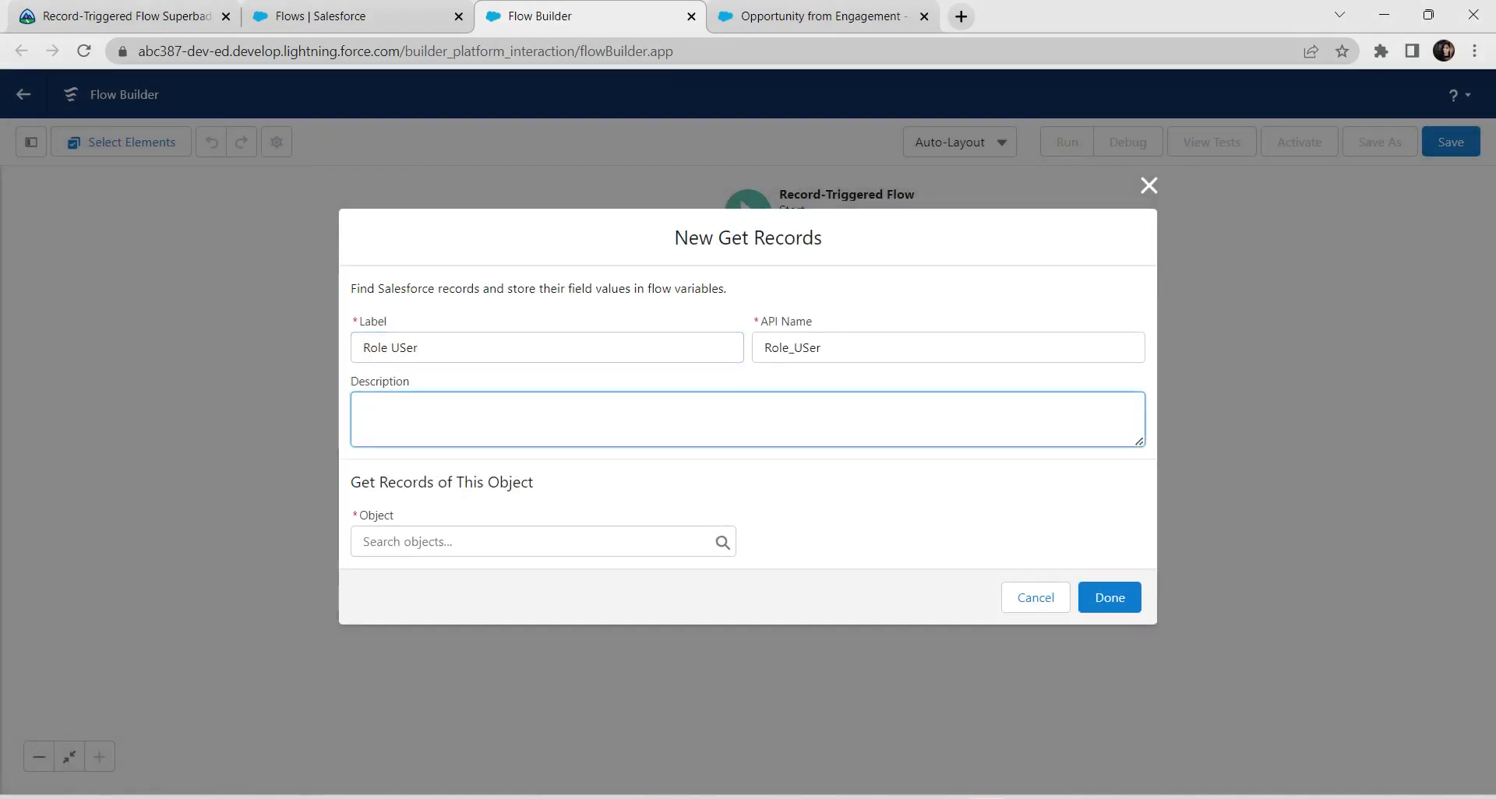
Step: Set the object of the new Get Records element to Role
{"action": "left_click", "coordinate": [364, 542]}
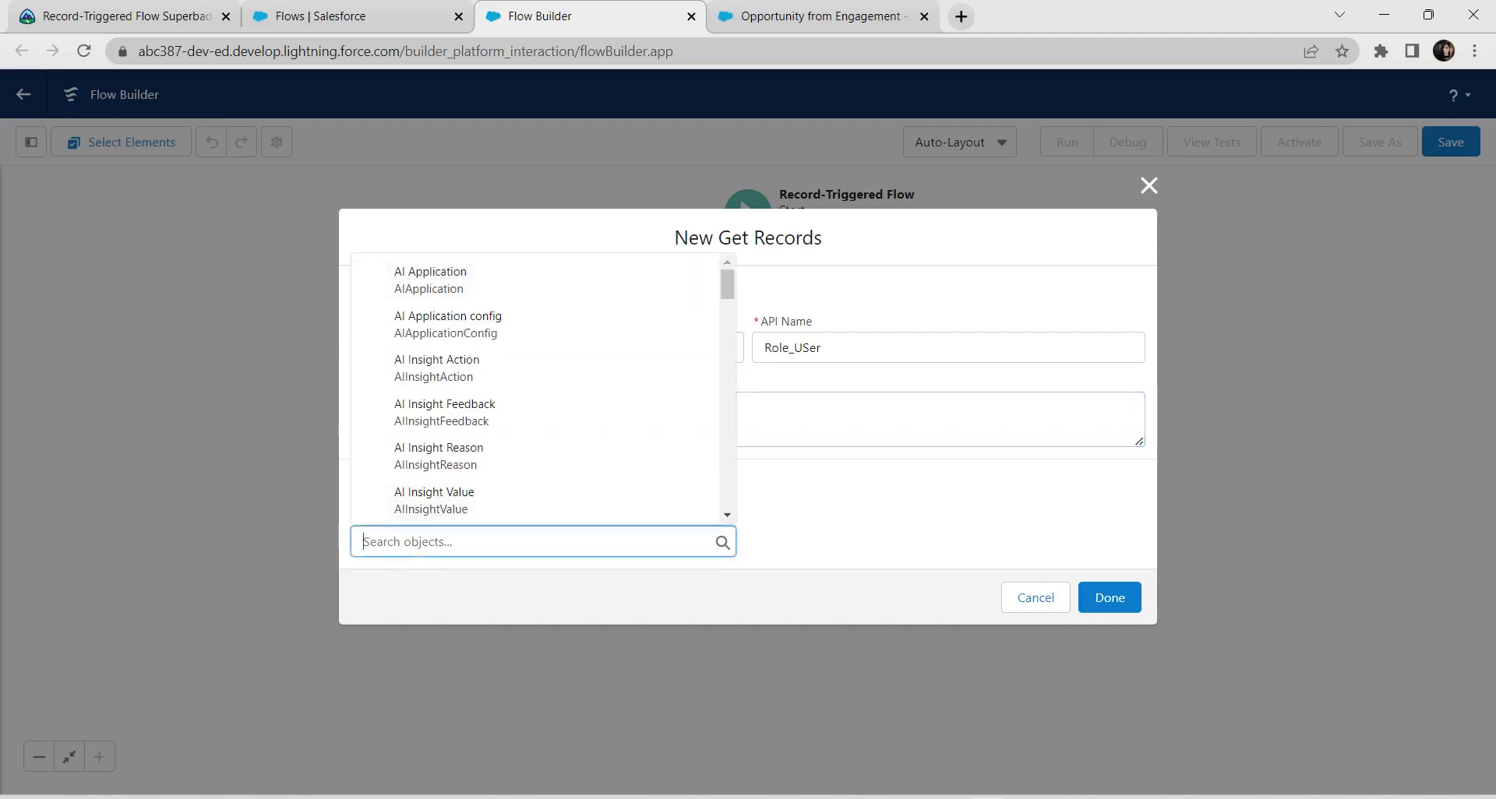
{"action": "key", "text": "alt+Tab"}
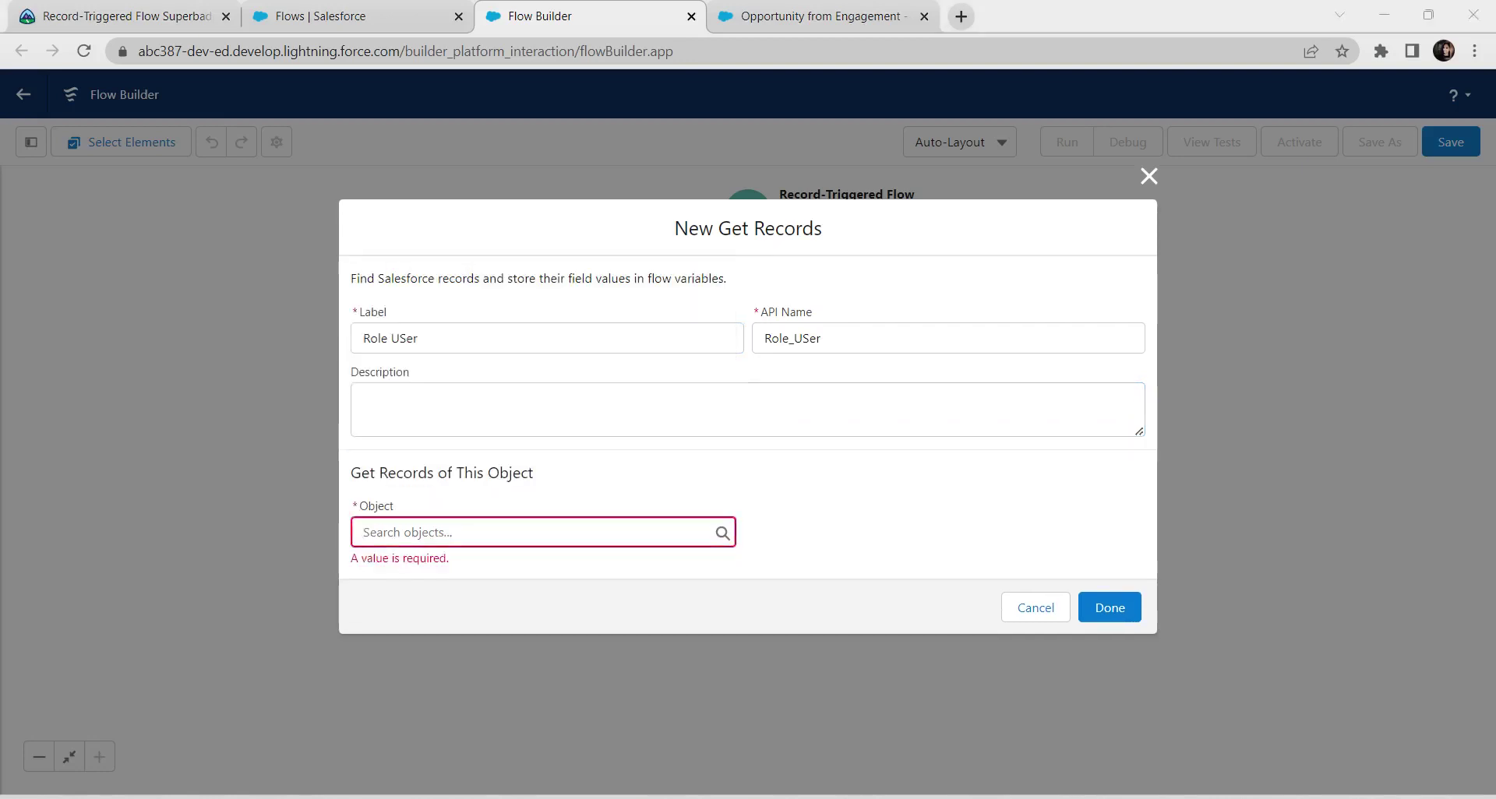
{"action": "left_click", "coordinate": [363, 532]}
{"action": "type", "text": "role"}
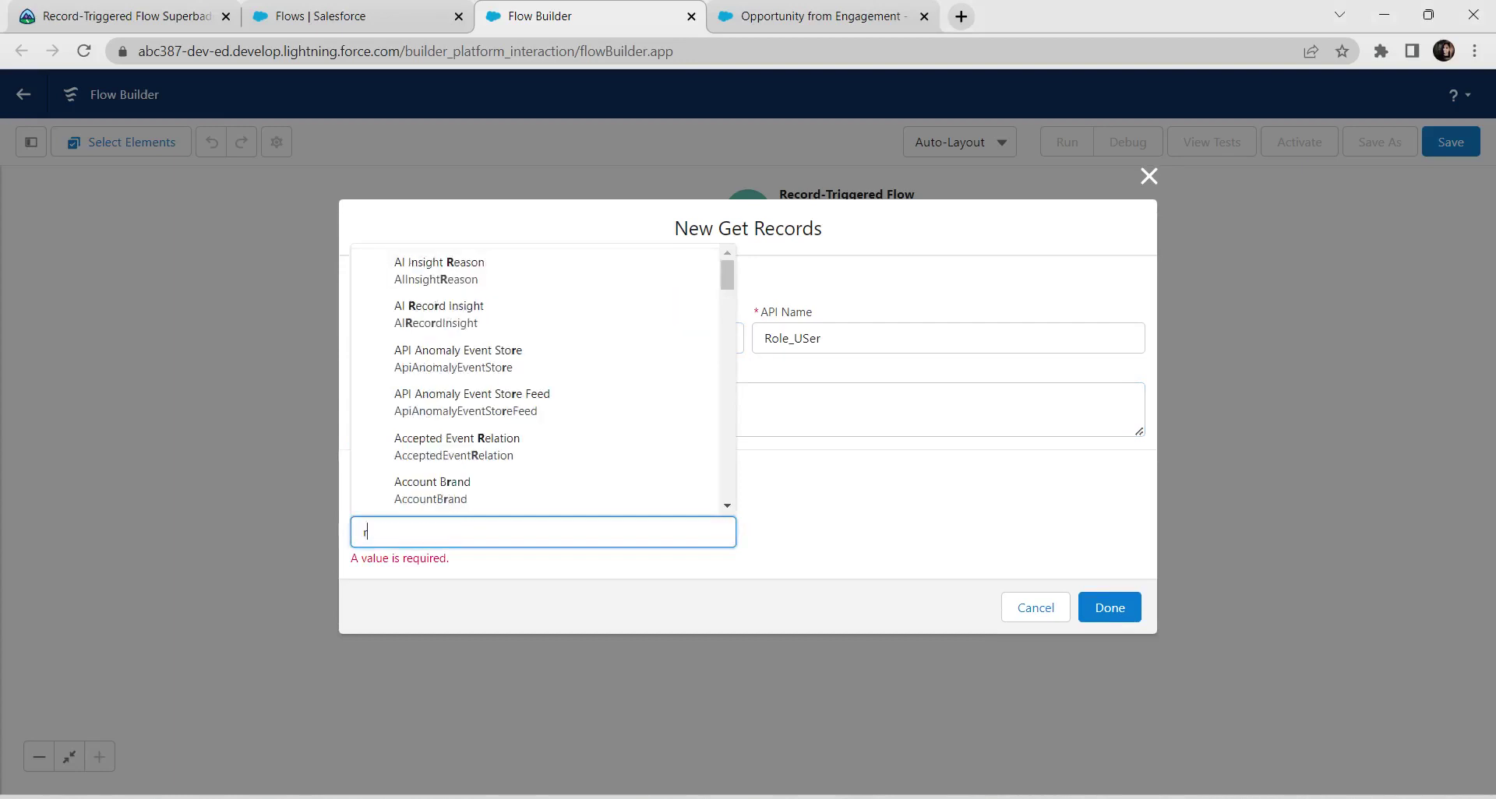
{"action": "key", "text": "Down"}
{"action": "key", "text": "Down"}
{"action": "key", "text": "Down"}
{"action": "key", "text": "Down"}
{"action": "key", "text": "Down"}
{"action": "key", "text": "Down"}
{"action": "key", "text": "Down"}
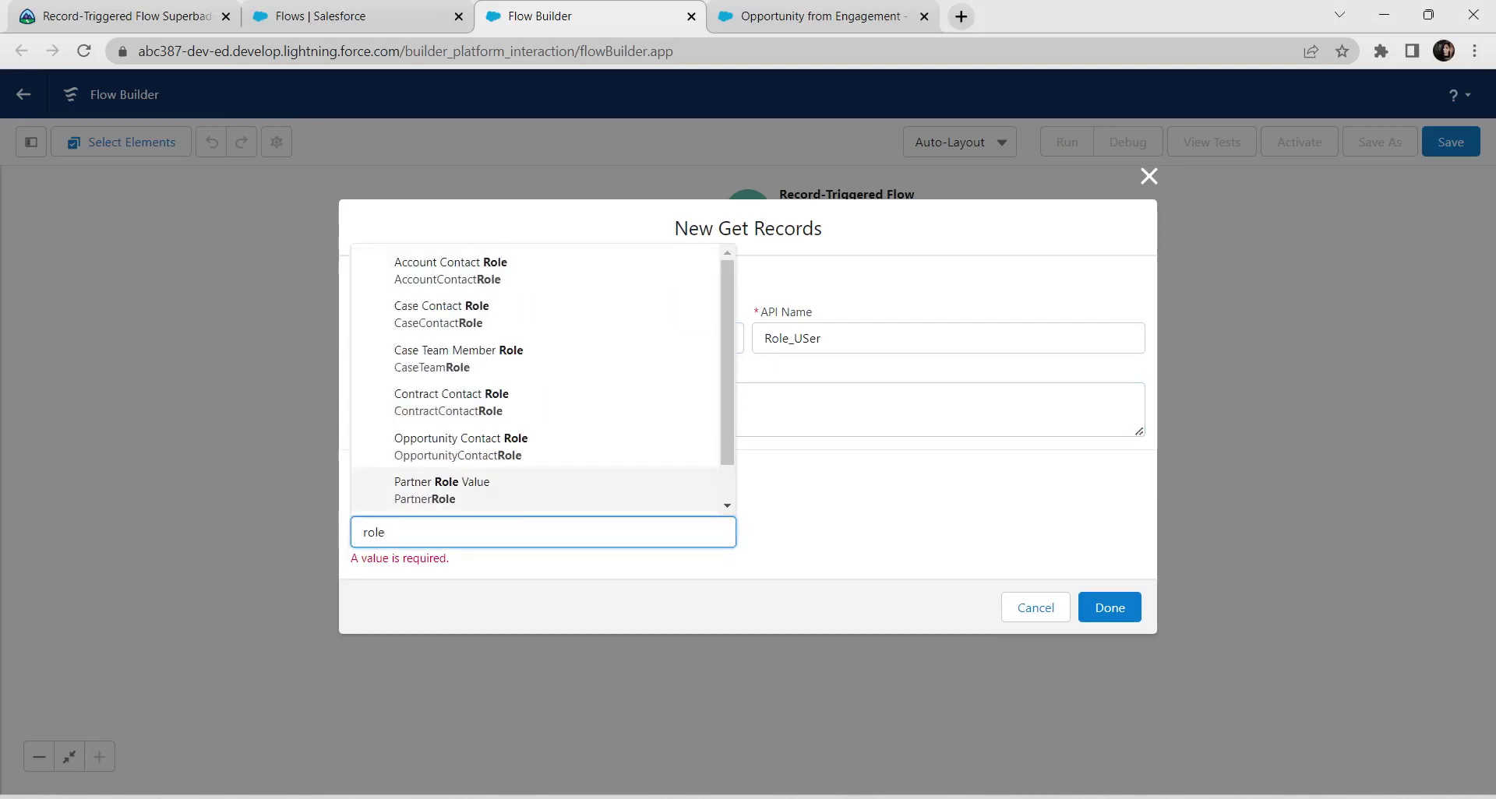
{"action": "key", "text": "Return"}
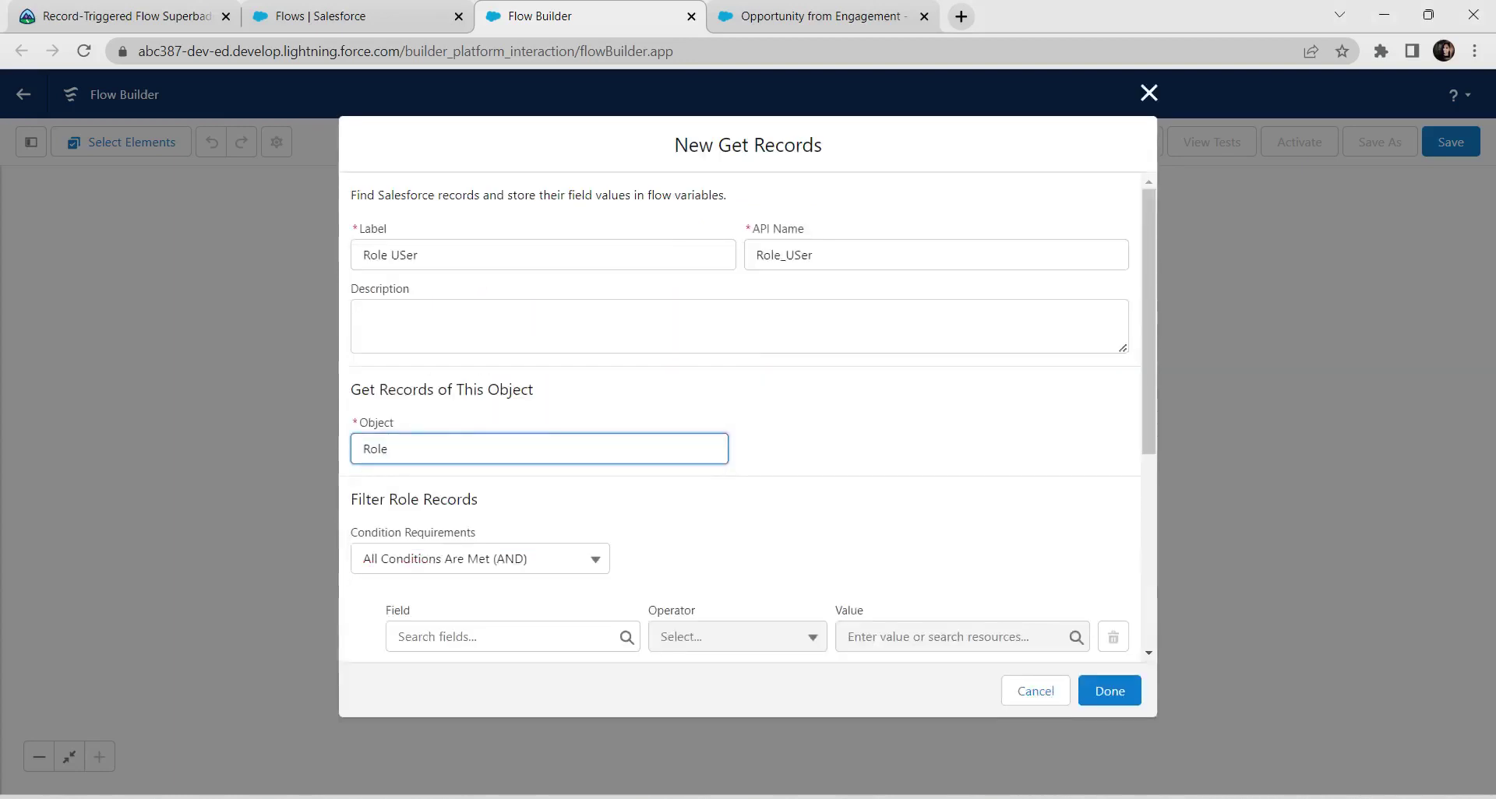
Step: Filter the role records by DeveloperName Equals Major_Gift_Manager and finish the Get Records element
{"action": "scroll", "coordinate": [739, 417], "scroll_direction": "down", "scroll_amount": 2}
{"action": "left_click", "coordinate": [512, 442]}
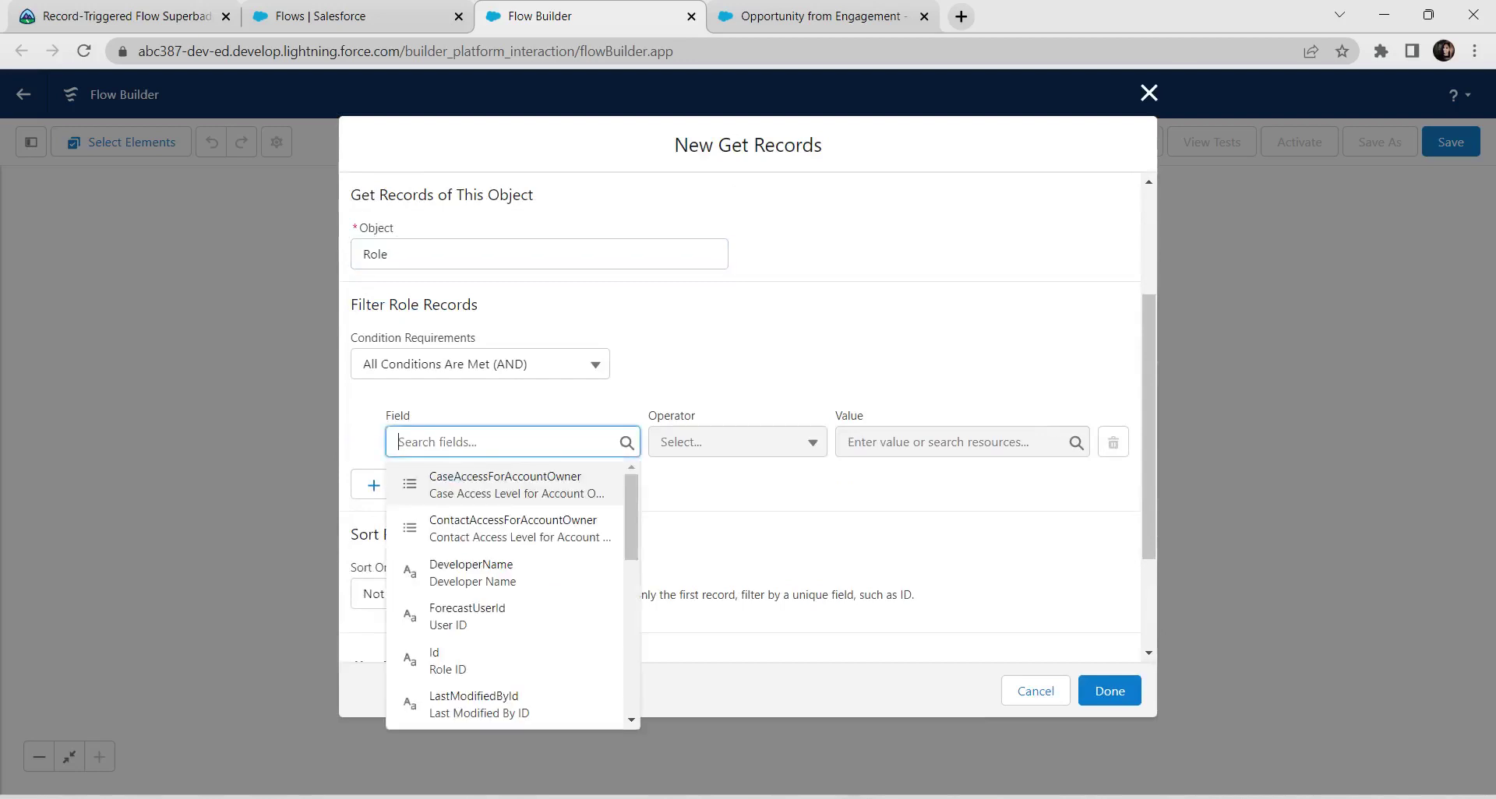
{"action": "key", "text": "Return"}
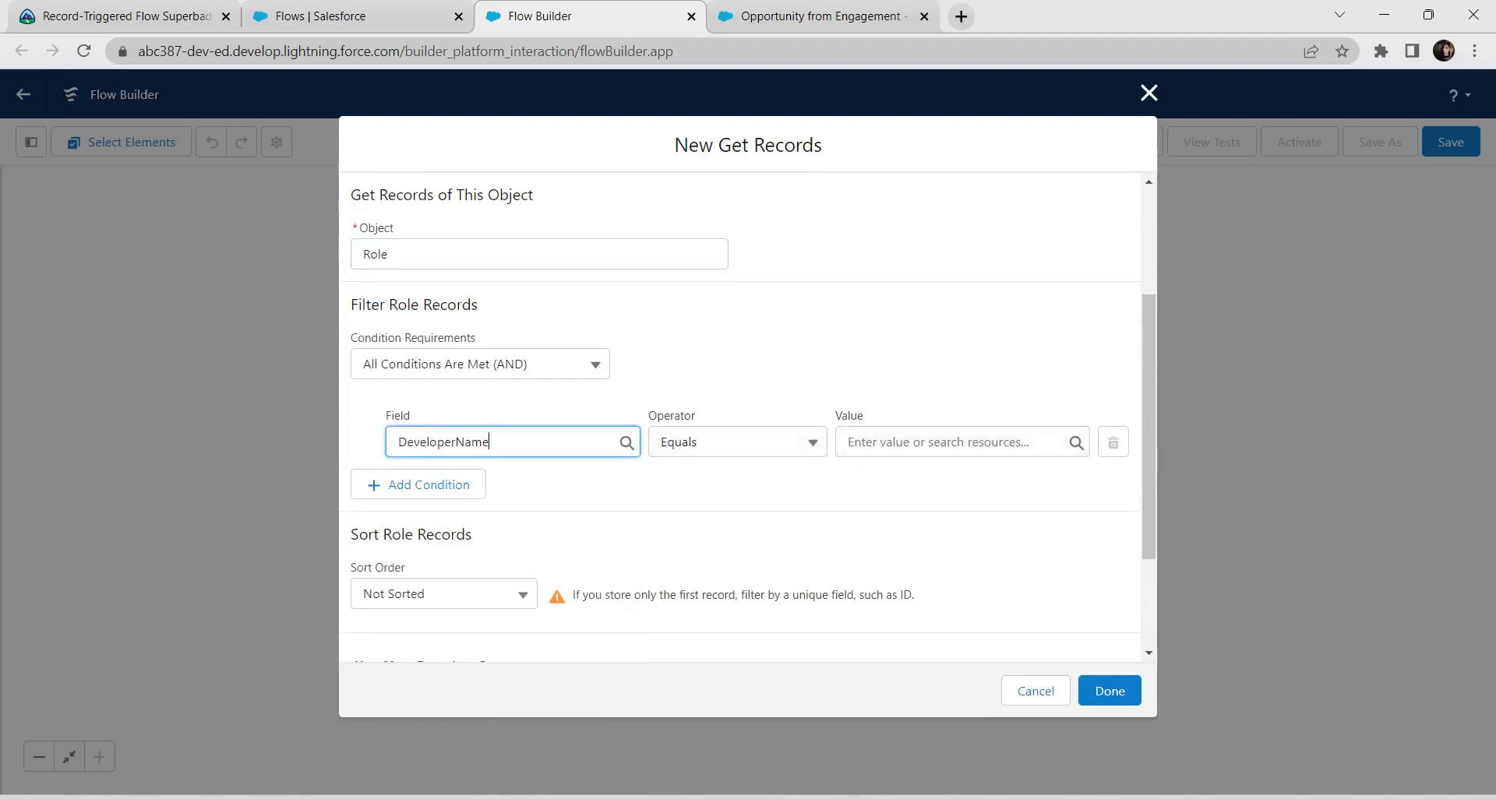
{"action": "left_click", "coordinate": [736, 442]}
{"action": "left_click", "coordinate": [733, 480]}
{"action": "left_click", "coordinate": [961, 442]}
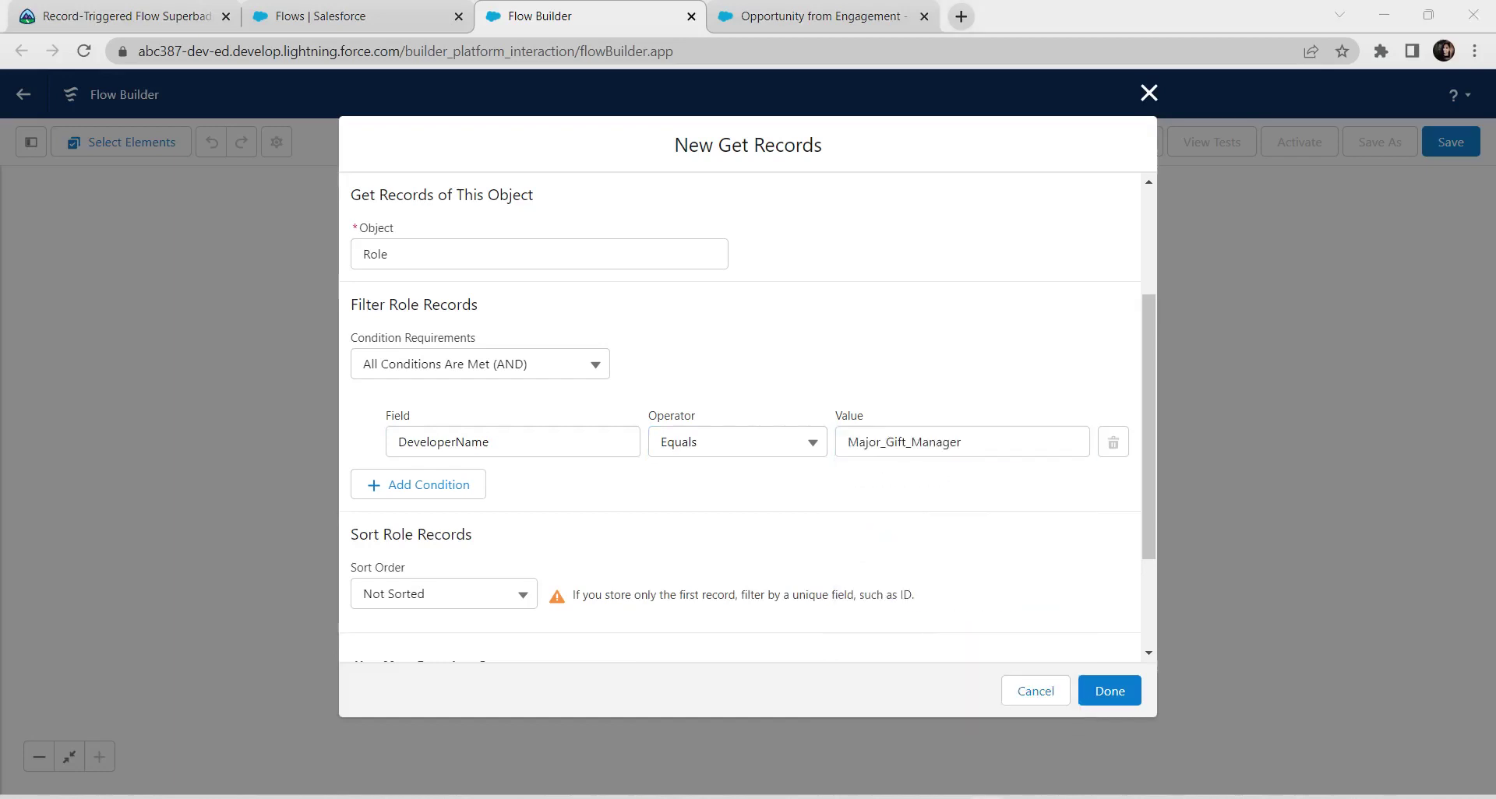
{"action": "left_click_drag", "start_coordinate": [963, 442], "coordinate": [848, 442]}
{"action": "left_click", "coordinate": [1013, 442]}
{"action": "key", "text": "Tab"}
{"action": "scroll", "coordinate": [739, 417], "scroll_direction": "down", "scroll_amount": 2}
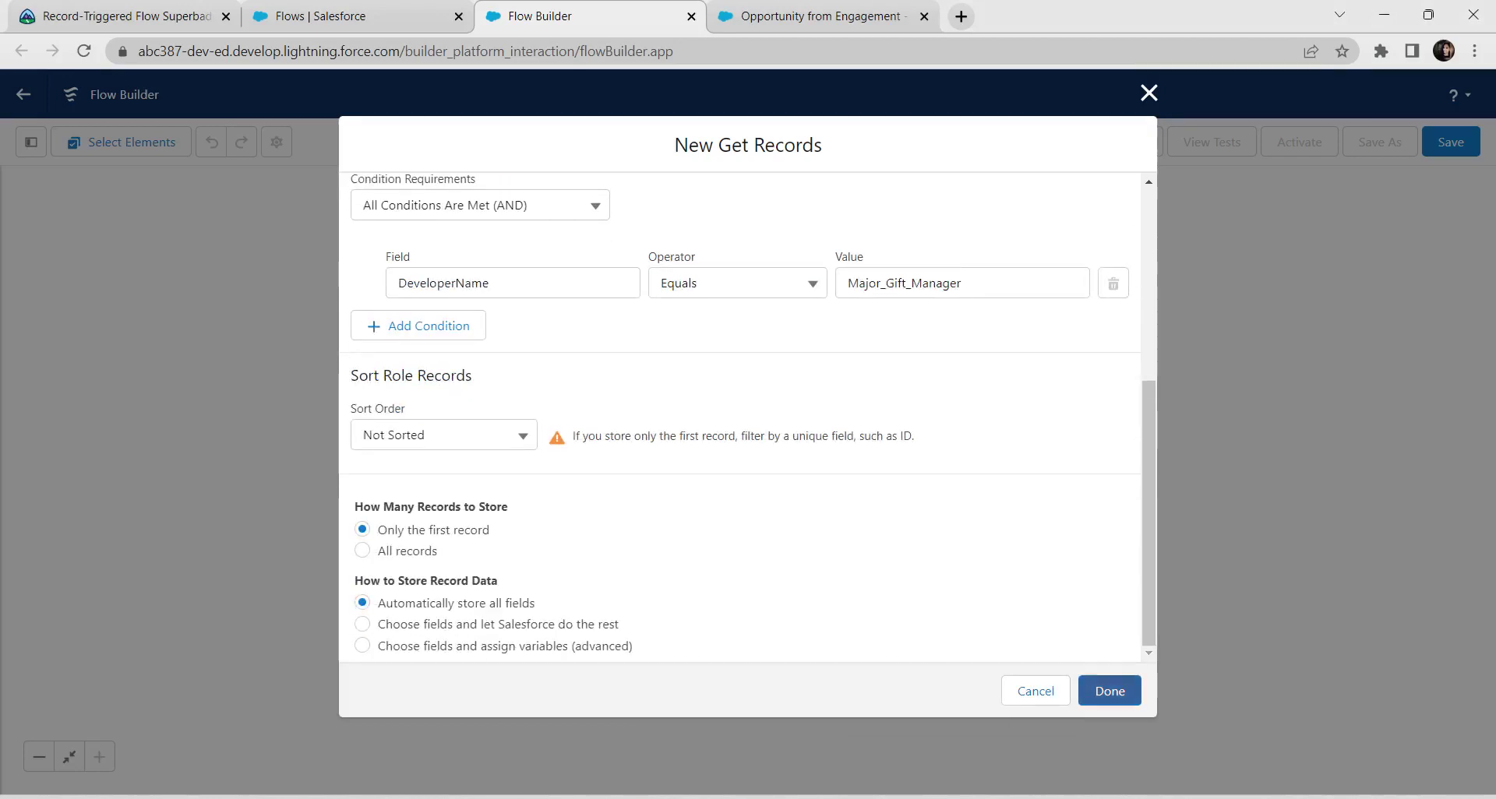
{"action": "left_click", "coordinate": [1109, 690]}
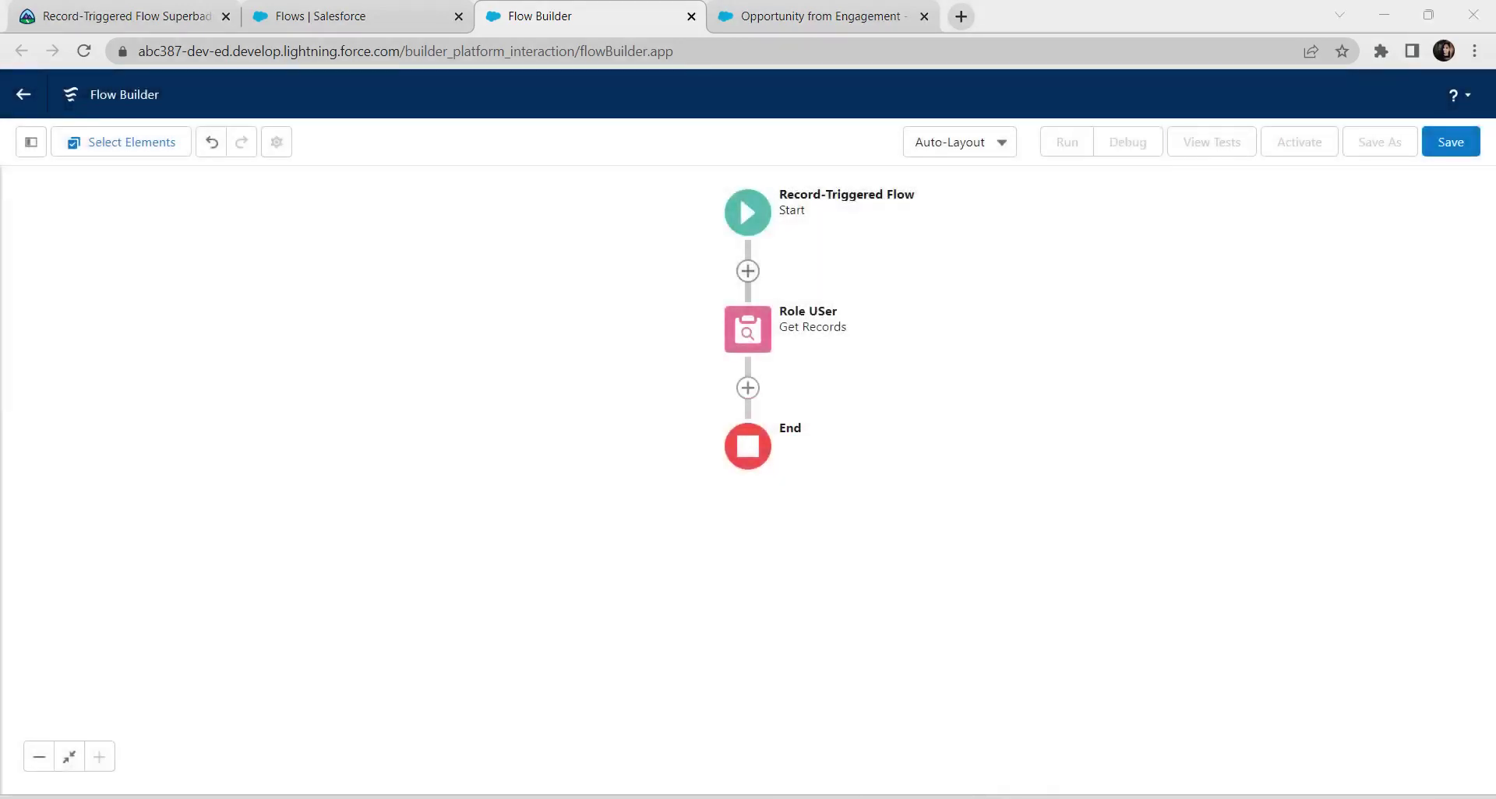
Step: Add a Get Records element after Role USer, with the label Get User and API name Get_User
{"action": "left_click", "coordinate": [748, 388]}
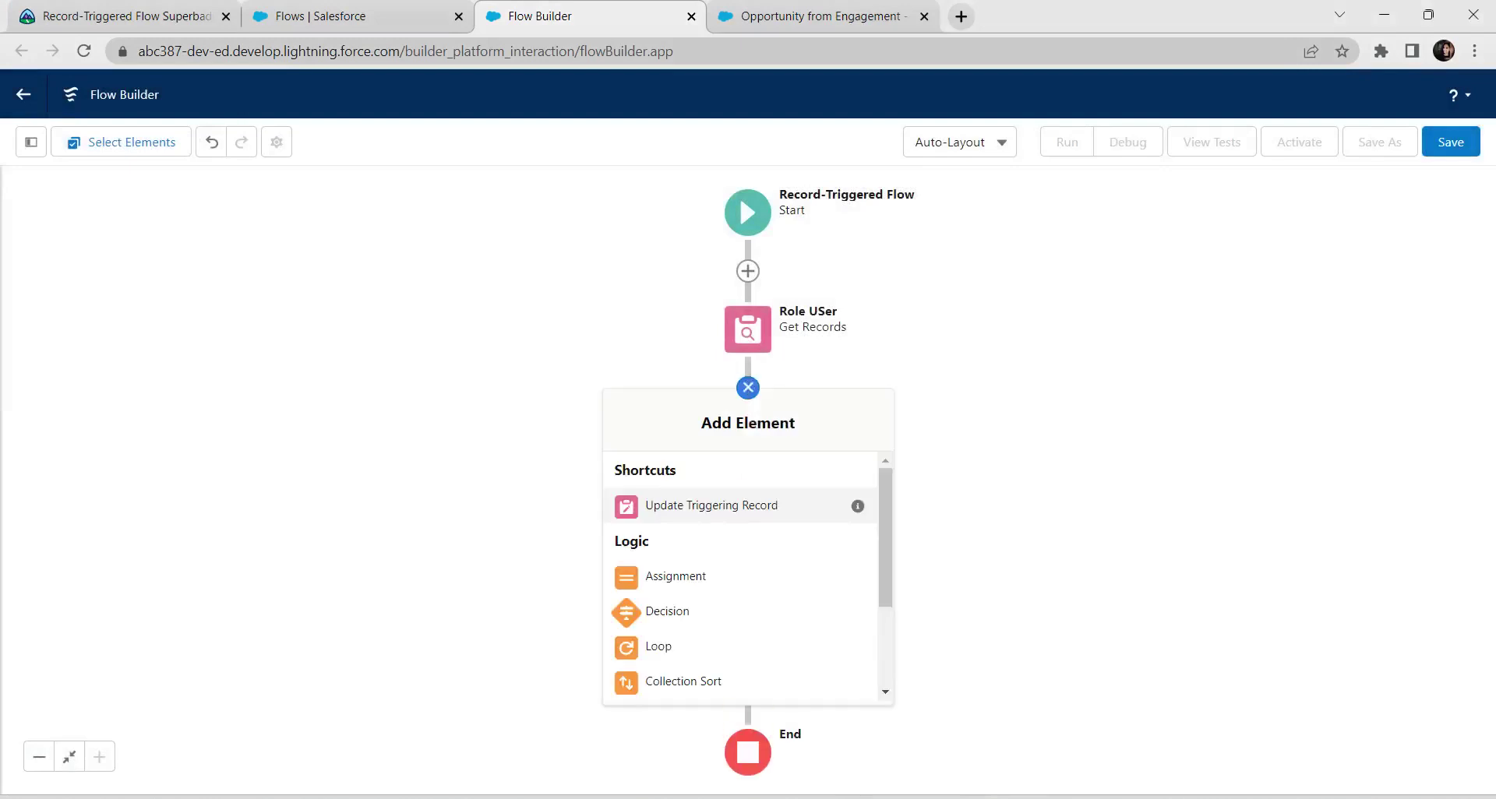
{"action": "scroll", "coordinate": [740, 638], "scroll_direction": "down", "scroll_amount": 2}
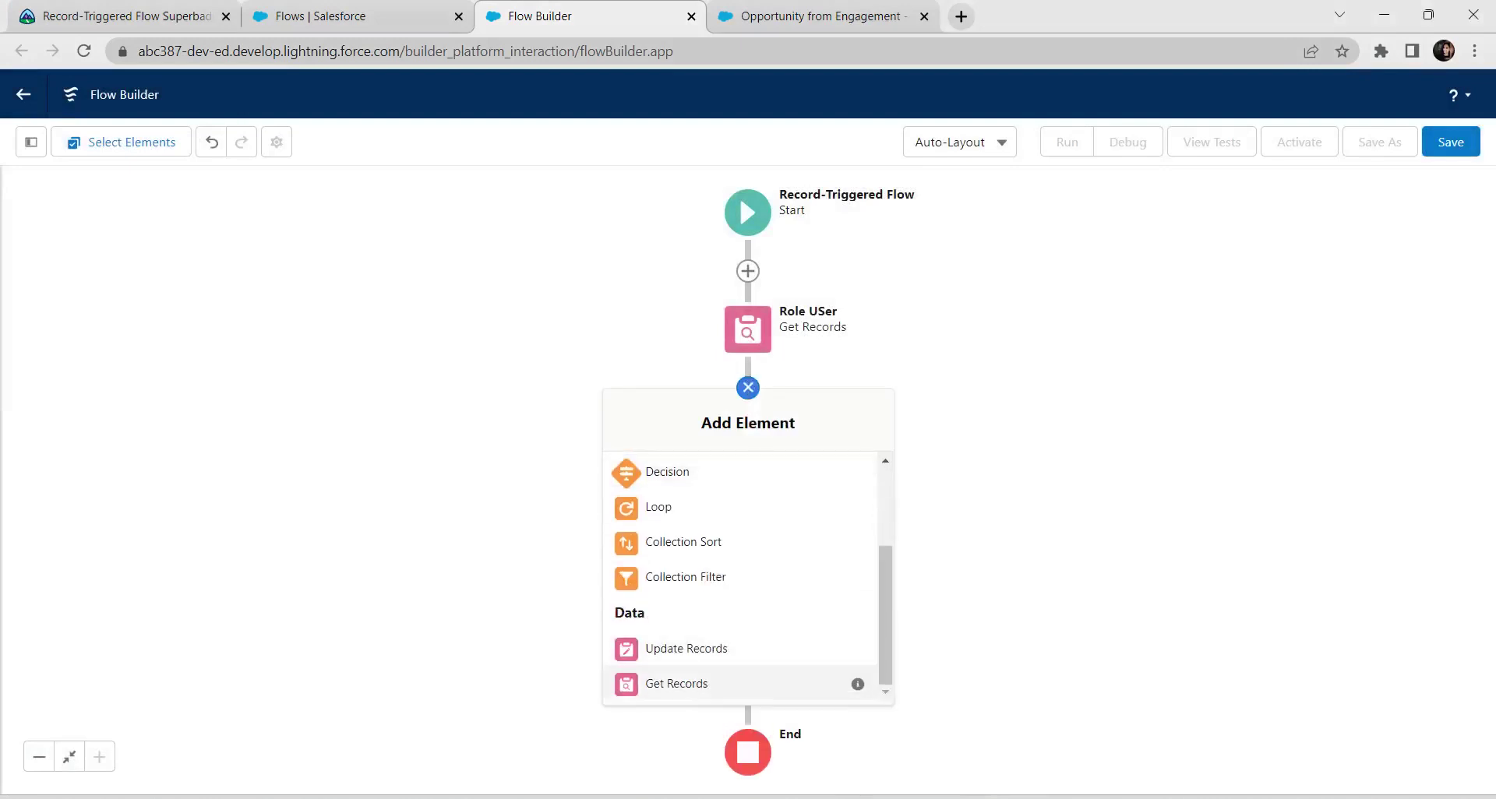
{"action": "left_click", "coordinate": [676, 683]}
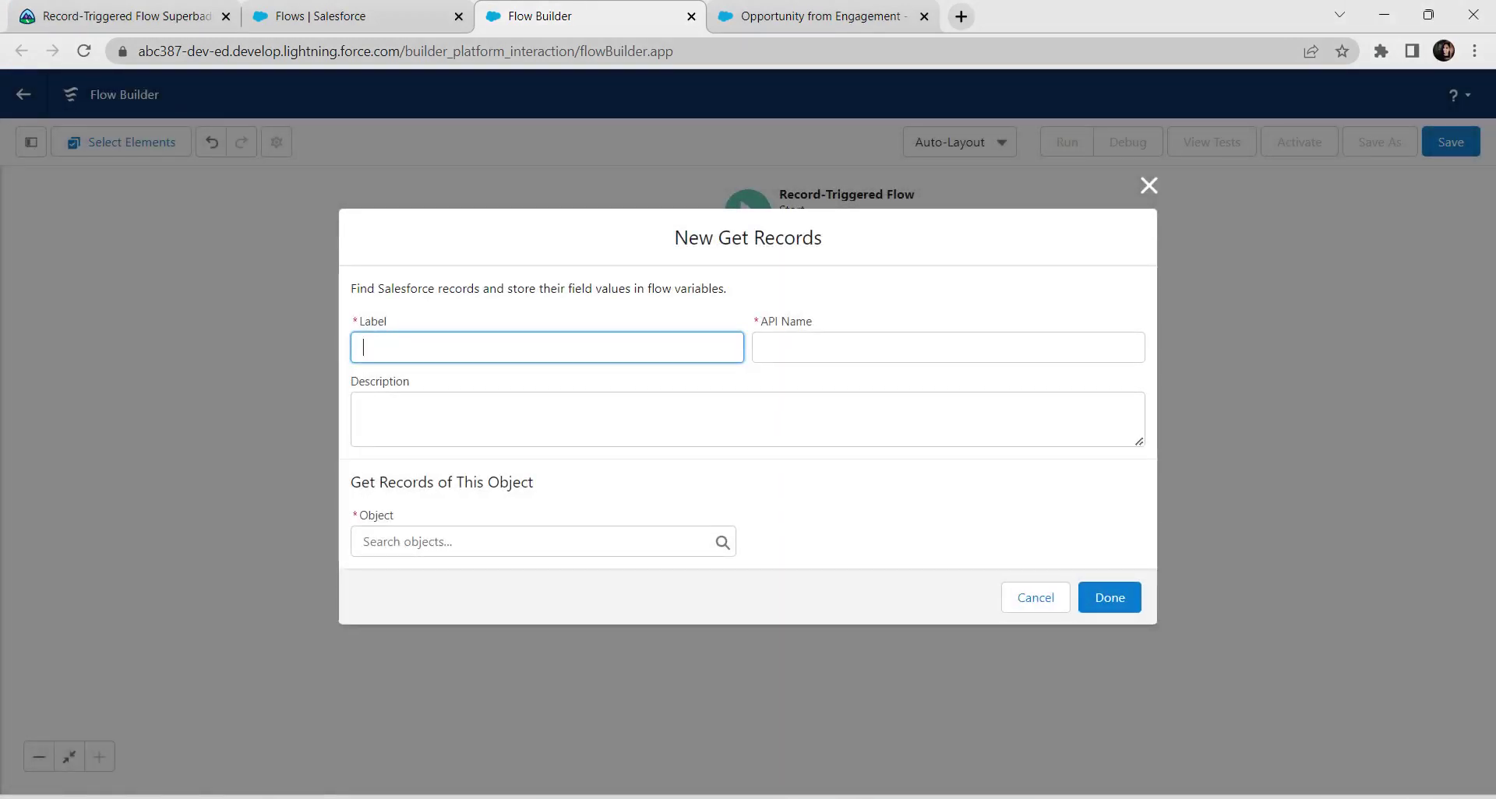
{"action": "type", "text": "Get User"}
{"action": "left_click", "coordinate": [363, 409]}
Step: Set the object of the Get User element to User
{"action": "left_click", "coordinate": [363, 541]}
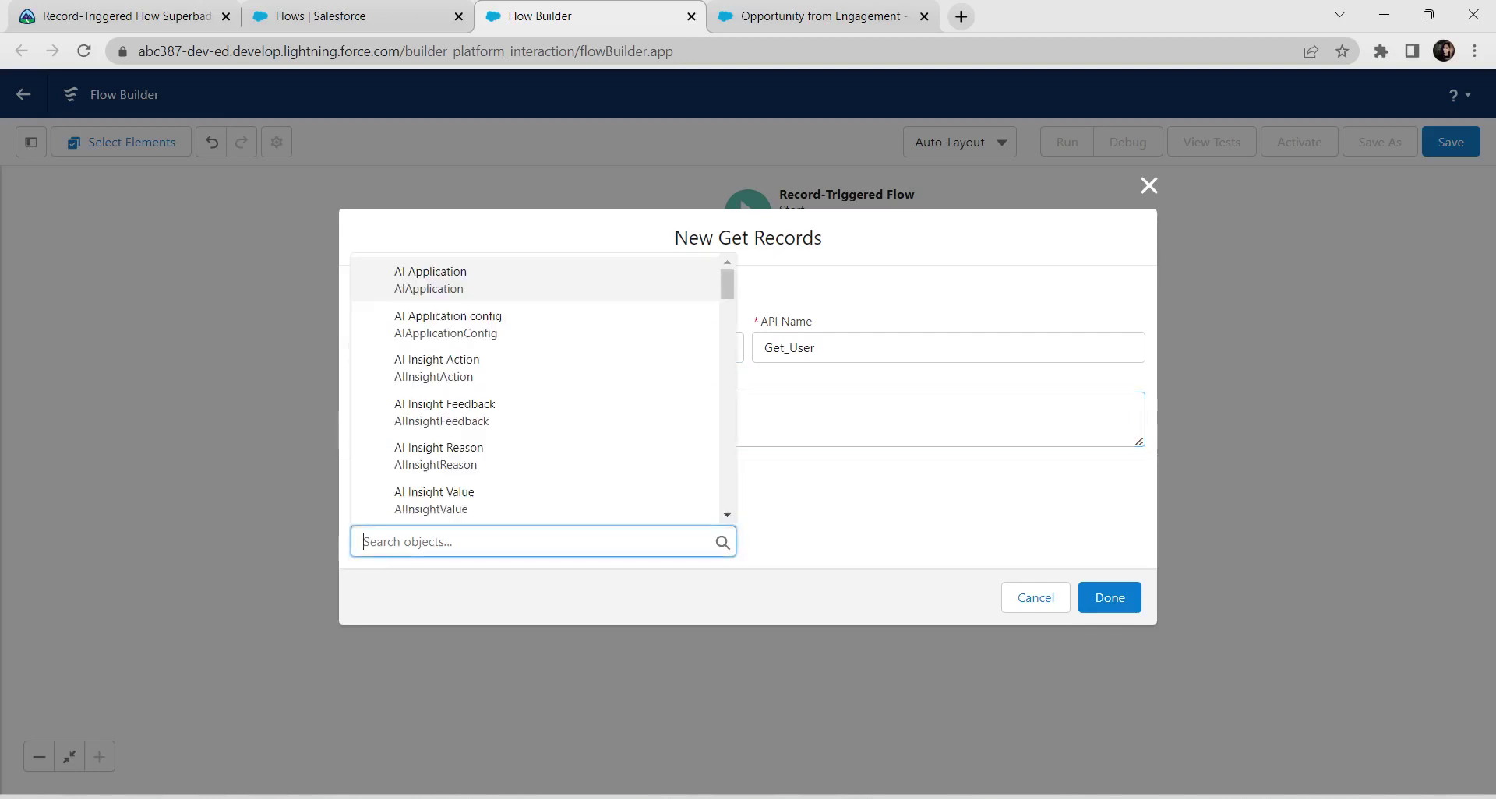
{"action": "type", "text": "US"}
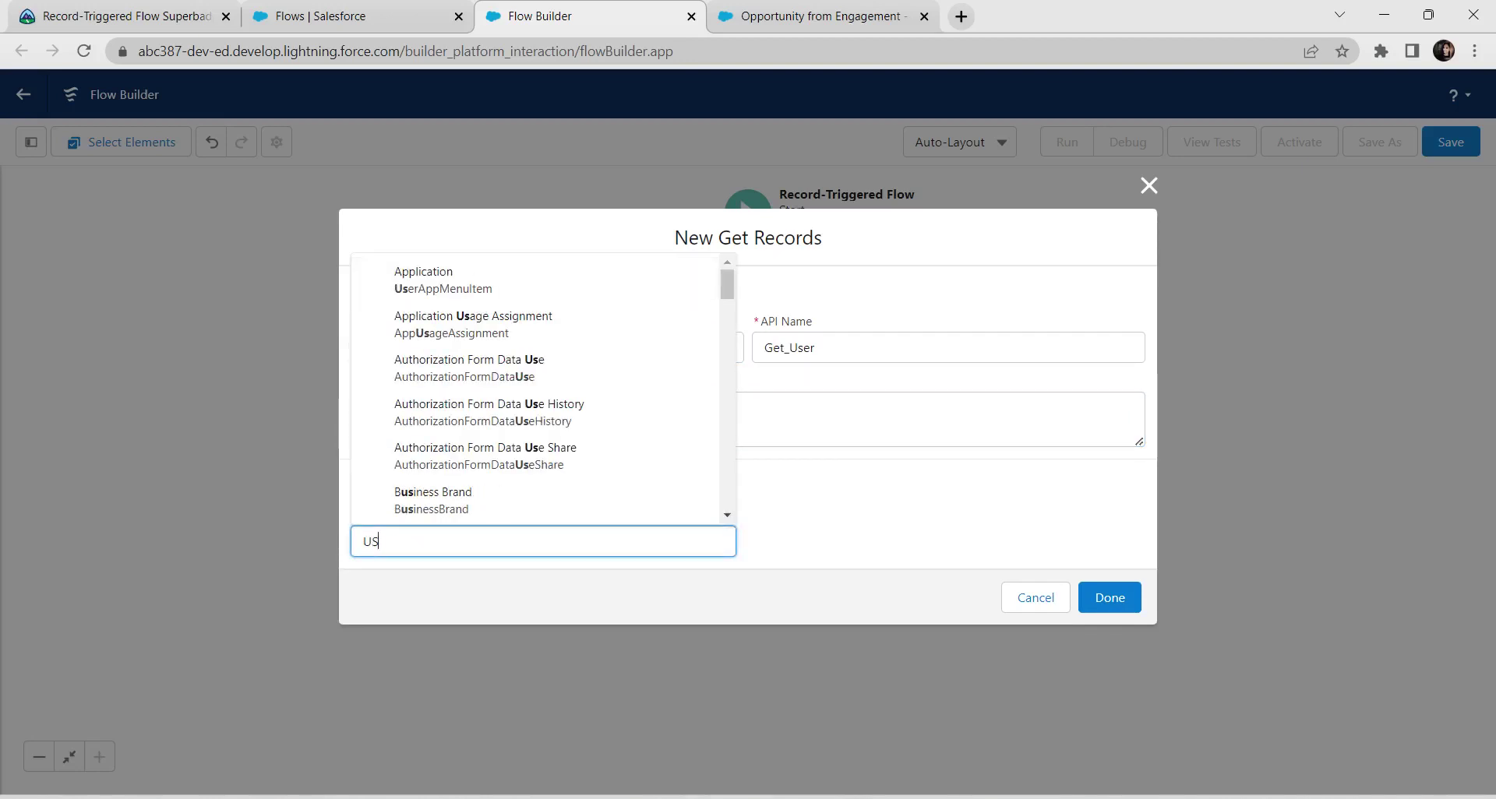
{"action": "type", "text": "e"}
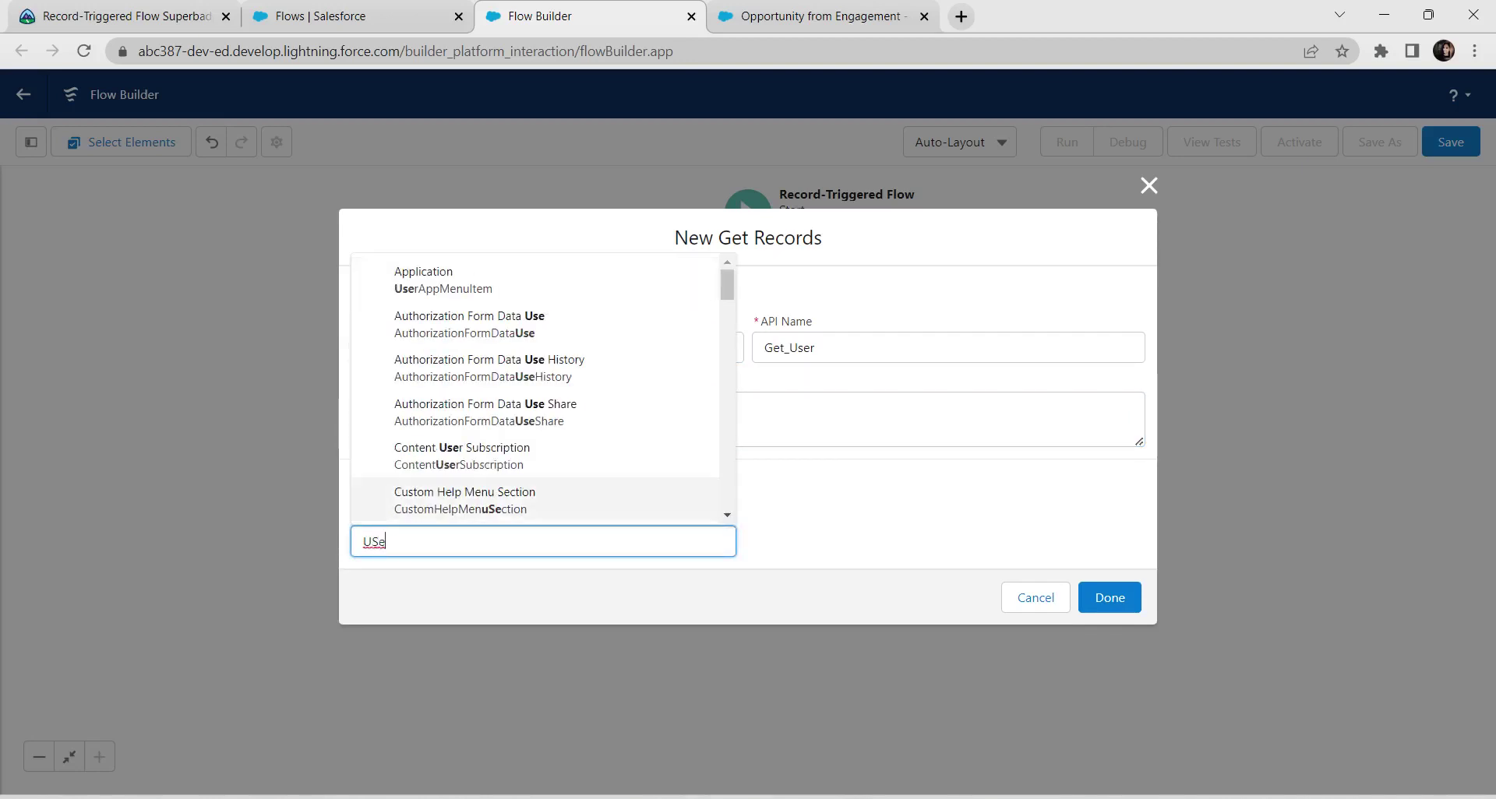
{"action": "scroll", "coordinate": [538, 390], "scroll_direction": "down", "scroll_amount": 3}
{"action": "scroll", "coordinate": [538, 467], "scroll_direction": "down", "scroll_amount": 5}
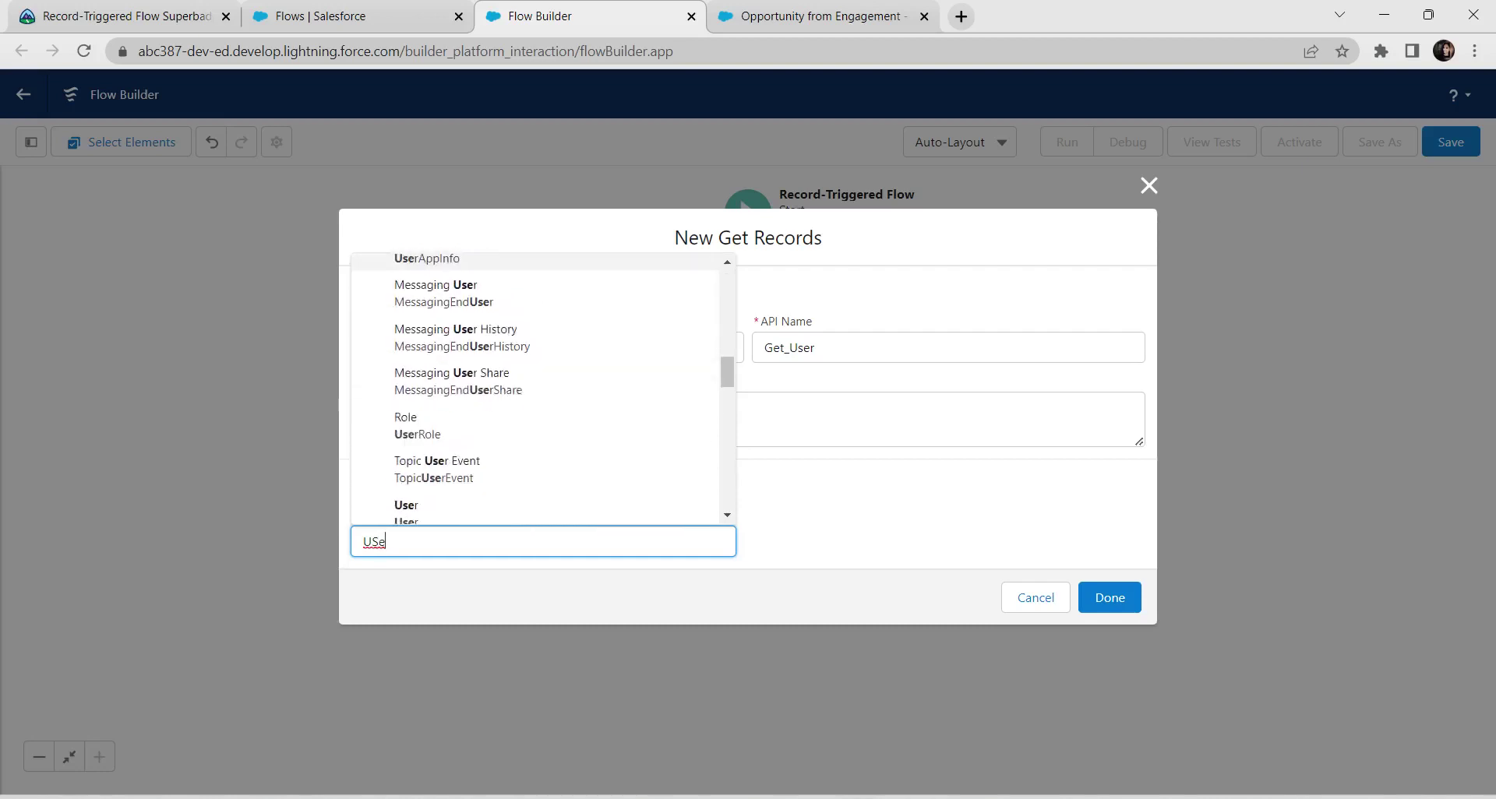
{"action": "scroll", "coordinate": [538, 390], "scroll_direction": "down", "scroll_amount": 4}
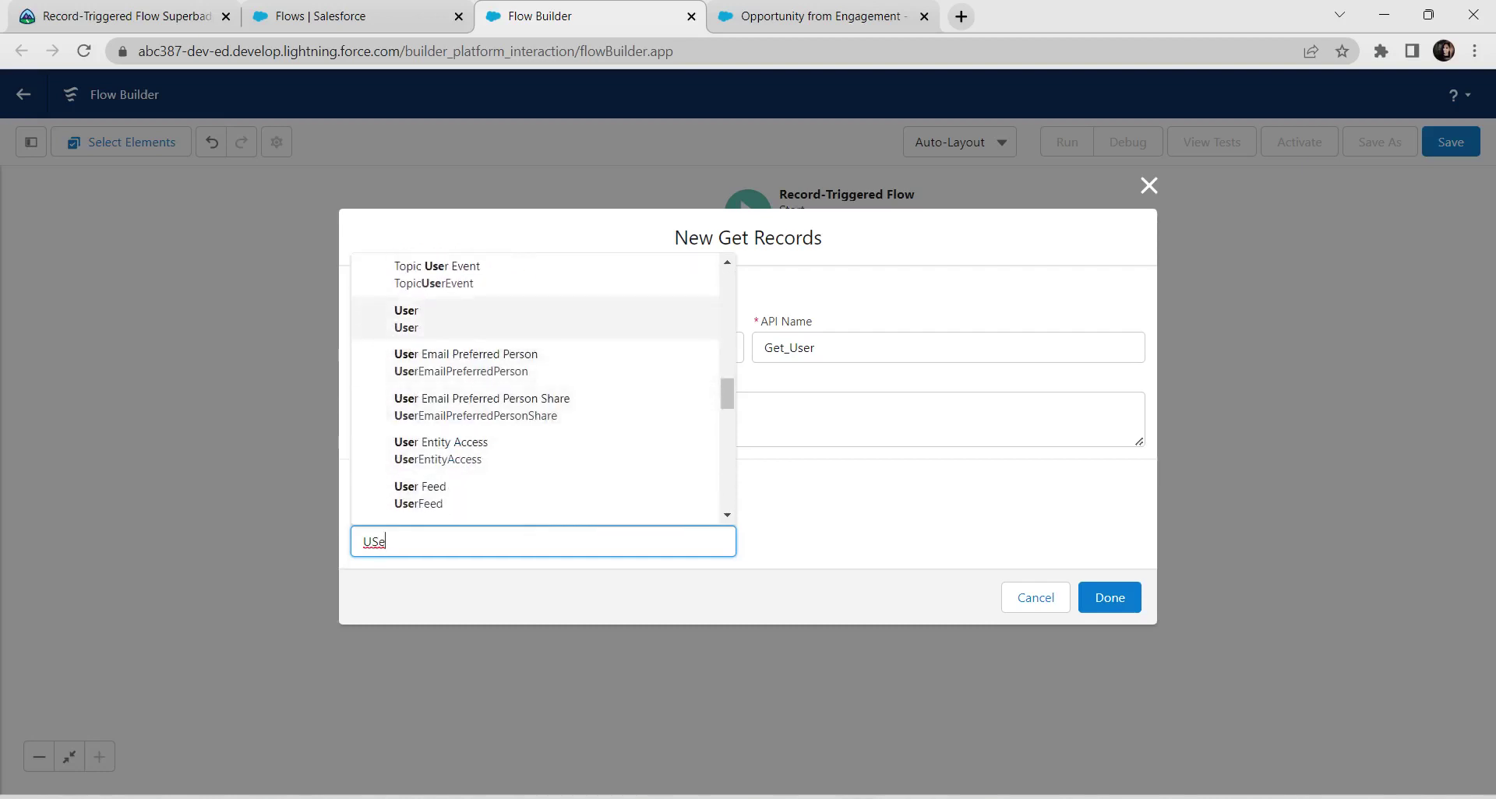
{"action": "left_click", "coordinate": [535, 317]}
Step: Start the user records' filter condition with the field UserRoleId and the operator Equals
{"action": "scroll", "coordinate": [740, 417], "scroll_direction": "down", "scroll_amount": 5}
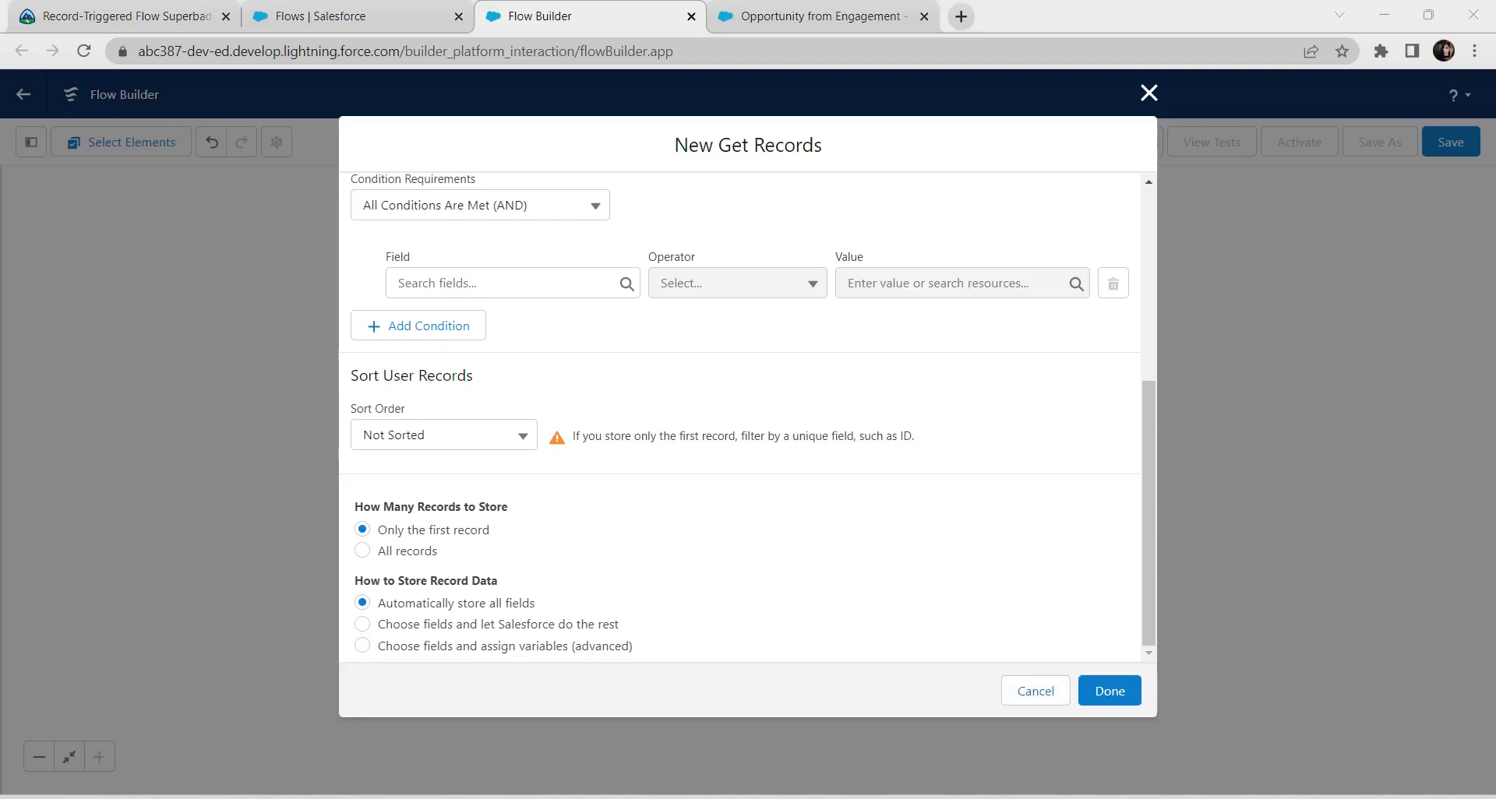
{"action": "left_click", "coordinate": [501, 283]}
{"action": "type", "text": "User"}
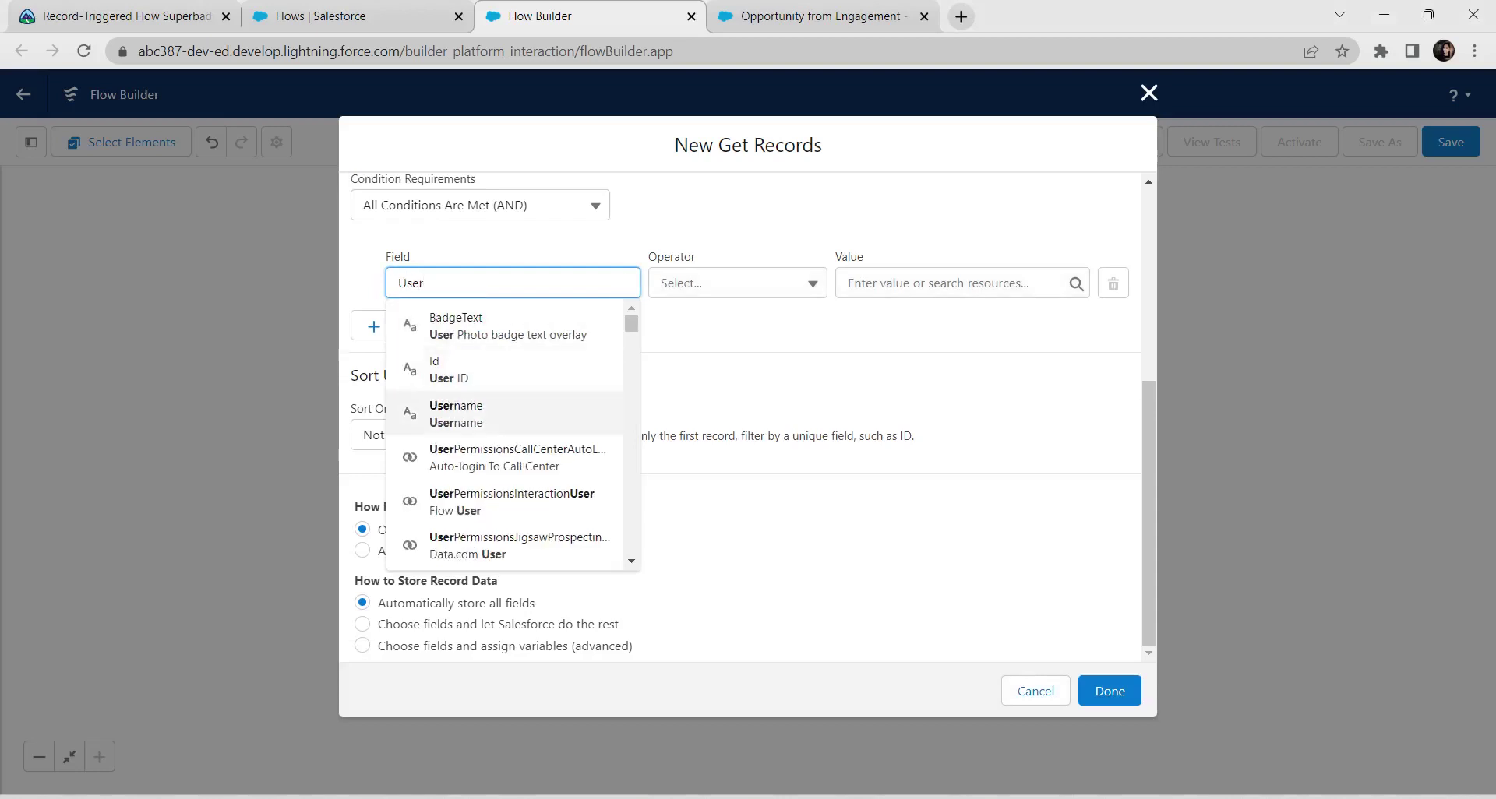
{"action": "scroll", "coordinate": [506, 471], "scroll_direction": "down", "scroll_amount": 3}
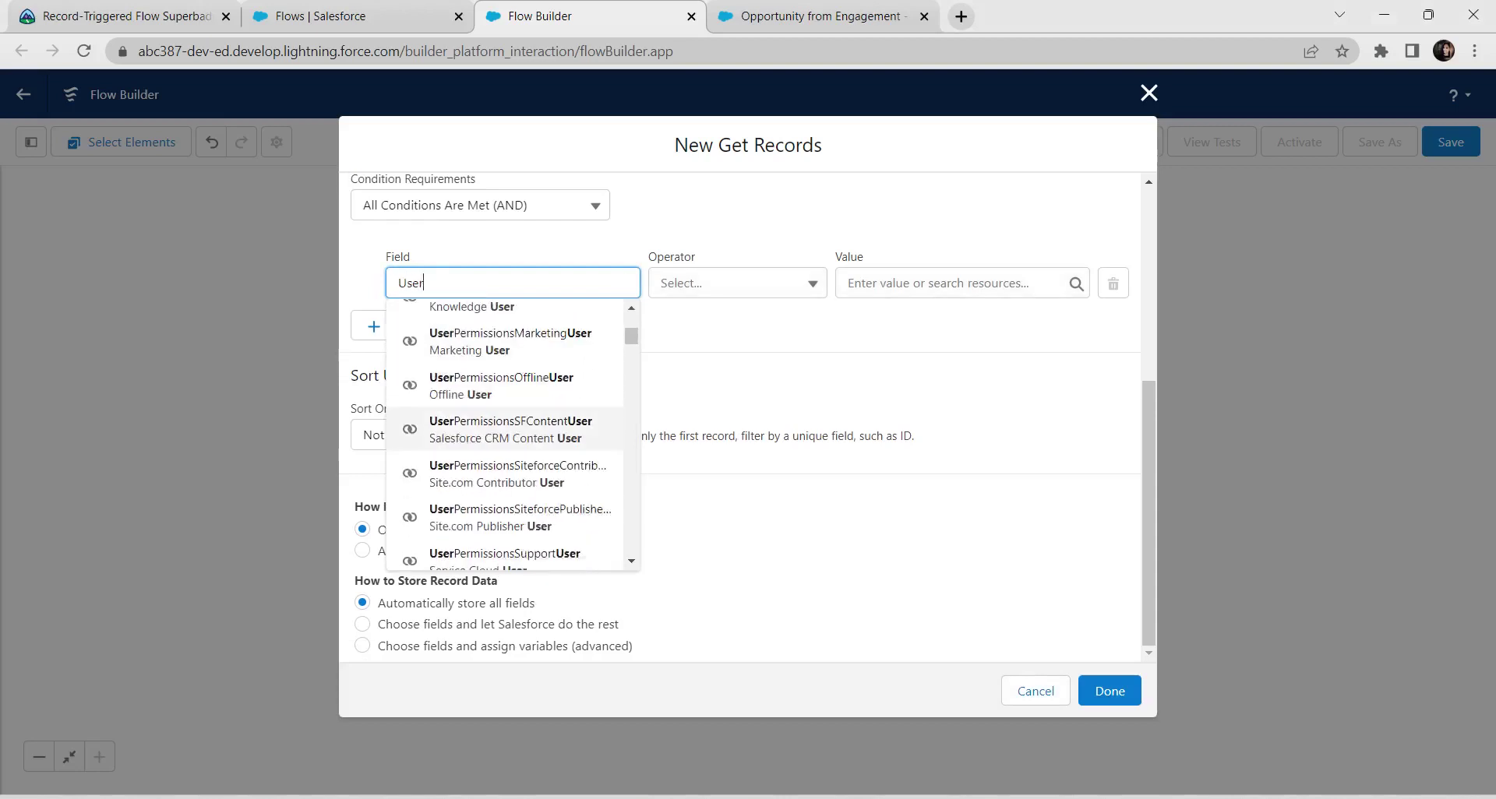
{"action": "scroll", "coordinate": [507, 472], "scroll_direction": "down", "scroll_amount": 5}
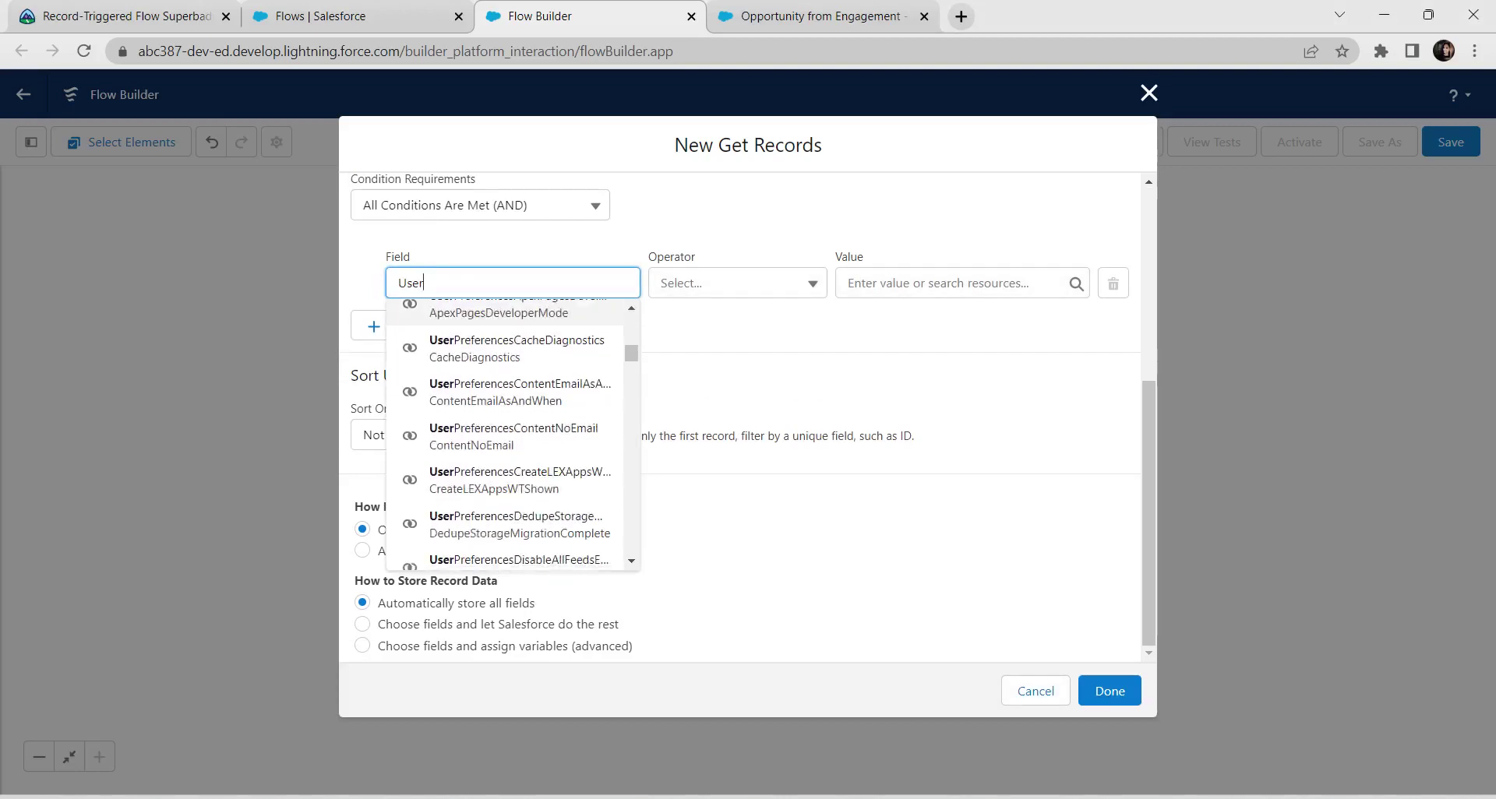
{"action": "scroll", "coordinate": [506, 437], "scroll_direction": "down", "scroll_amount": 5}
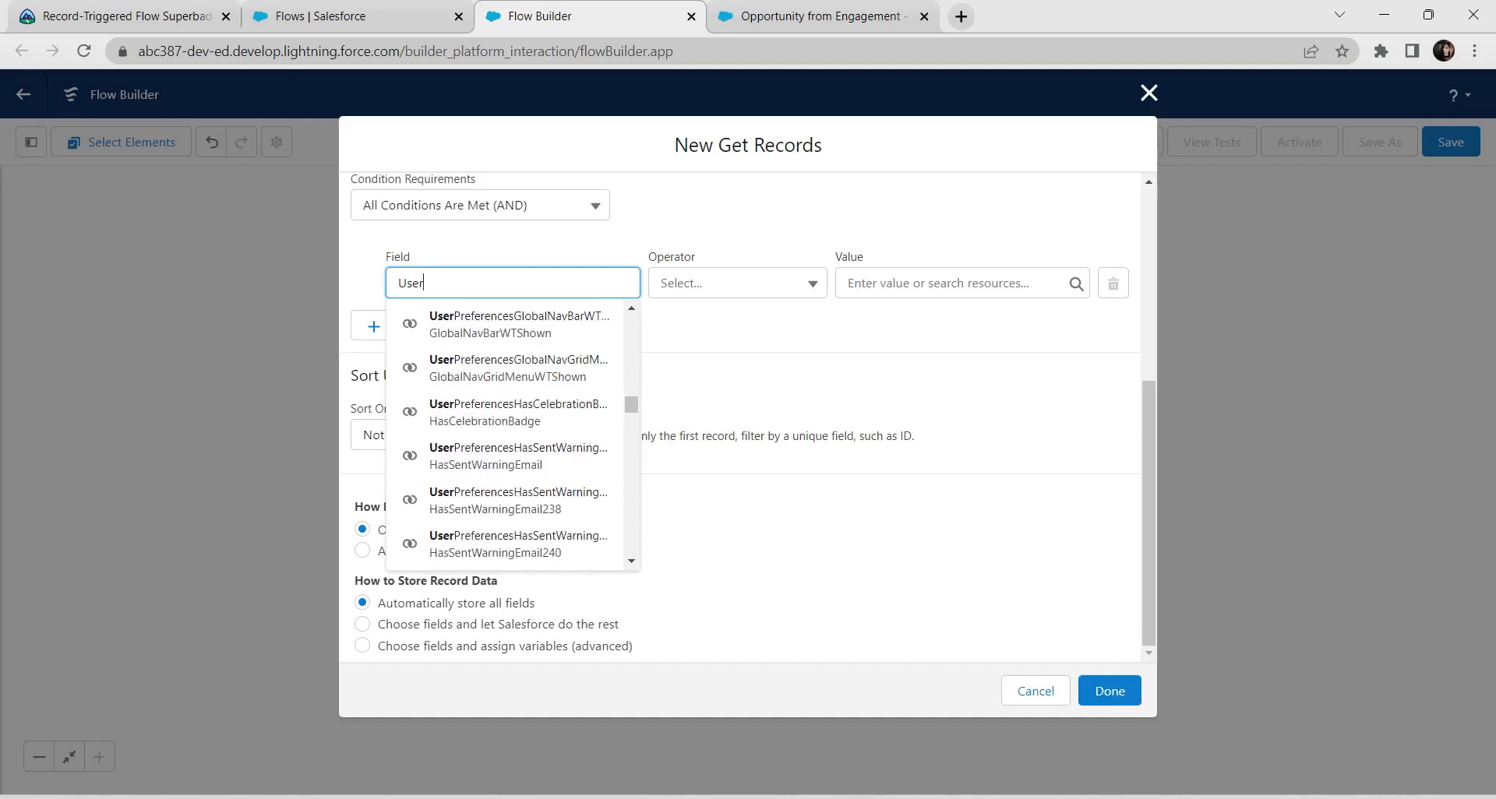
{"action": "scroll", "coordinate": [507, 437], "scroll_direction": "down", "scroll_amount": 5}
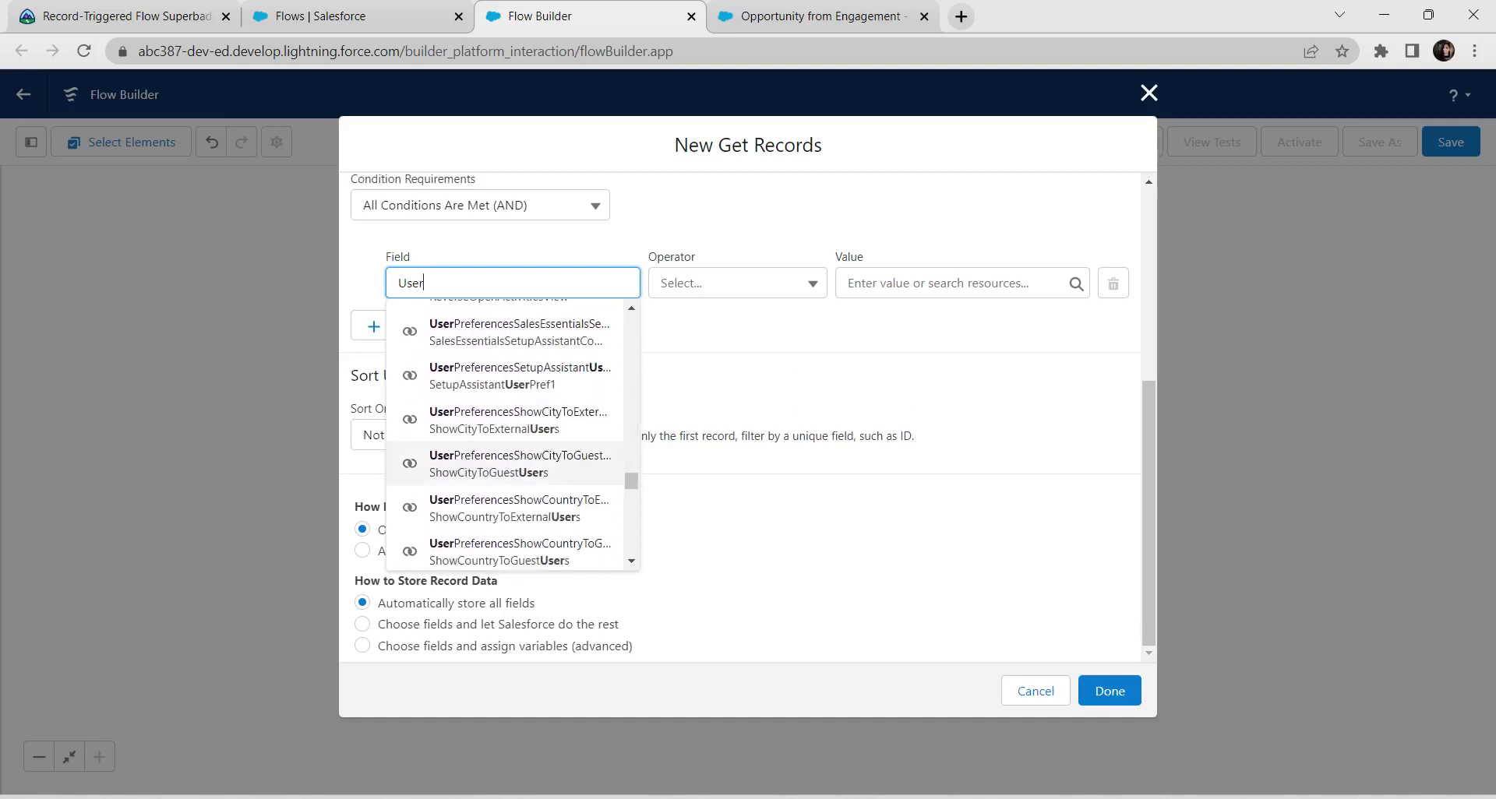
{"action": "scroll", "coordinate": [506, 499], "scroll_direction": "down", "scroll_amount": 3}
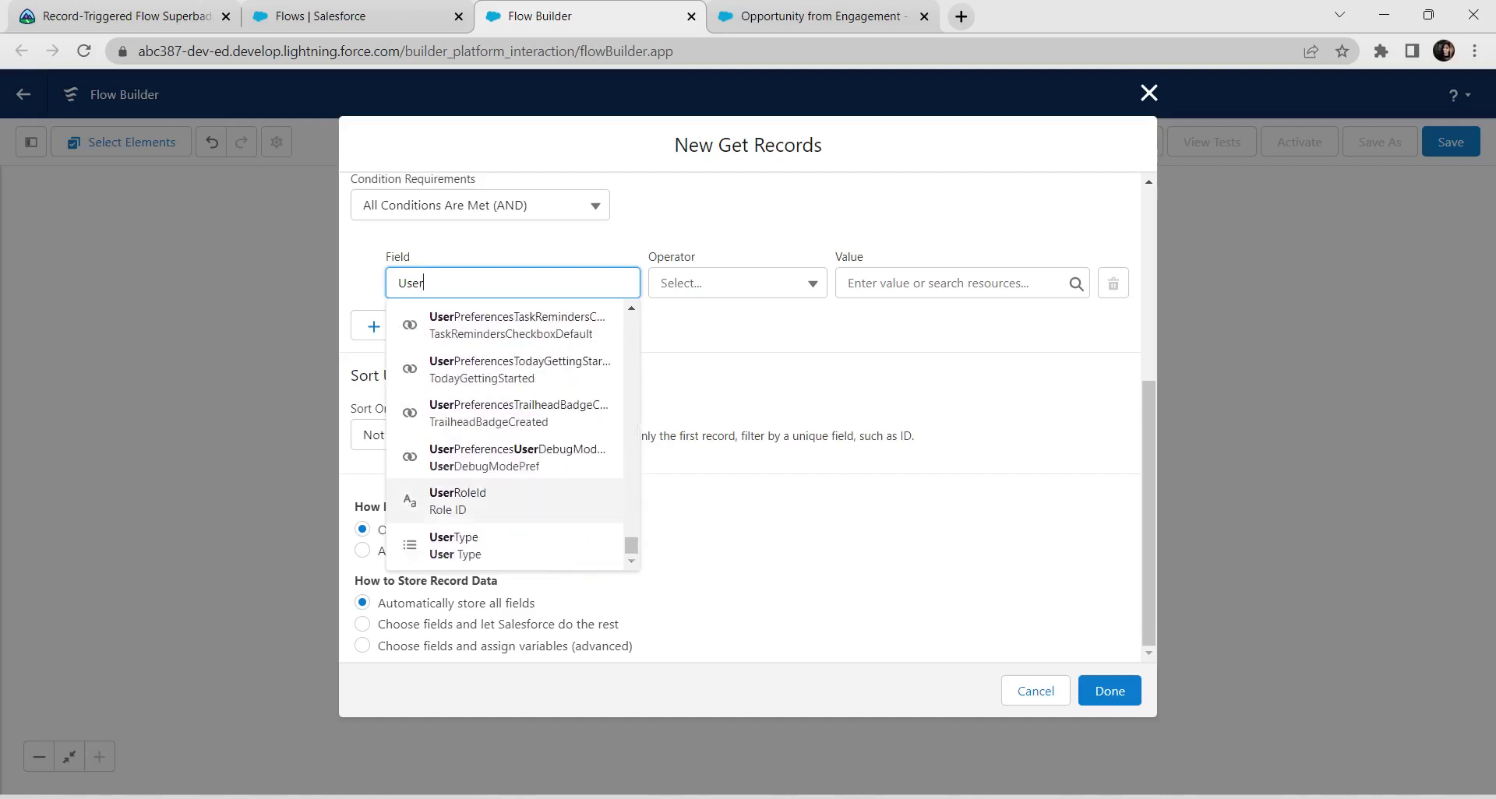
{"action": "left_click", "coordinate": [468, 501]}
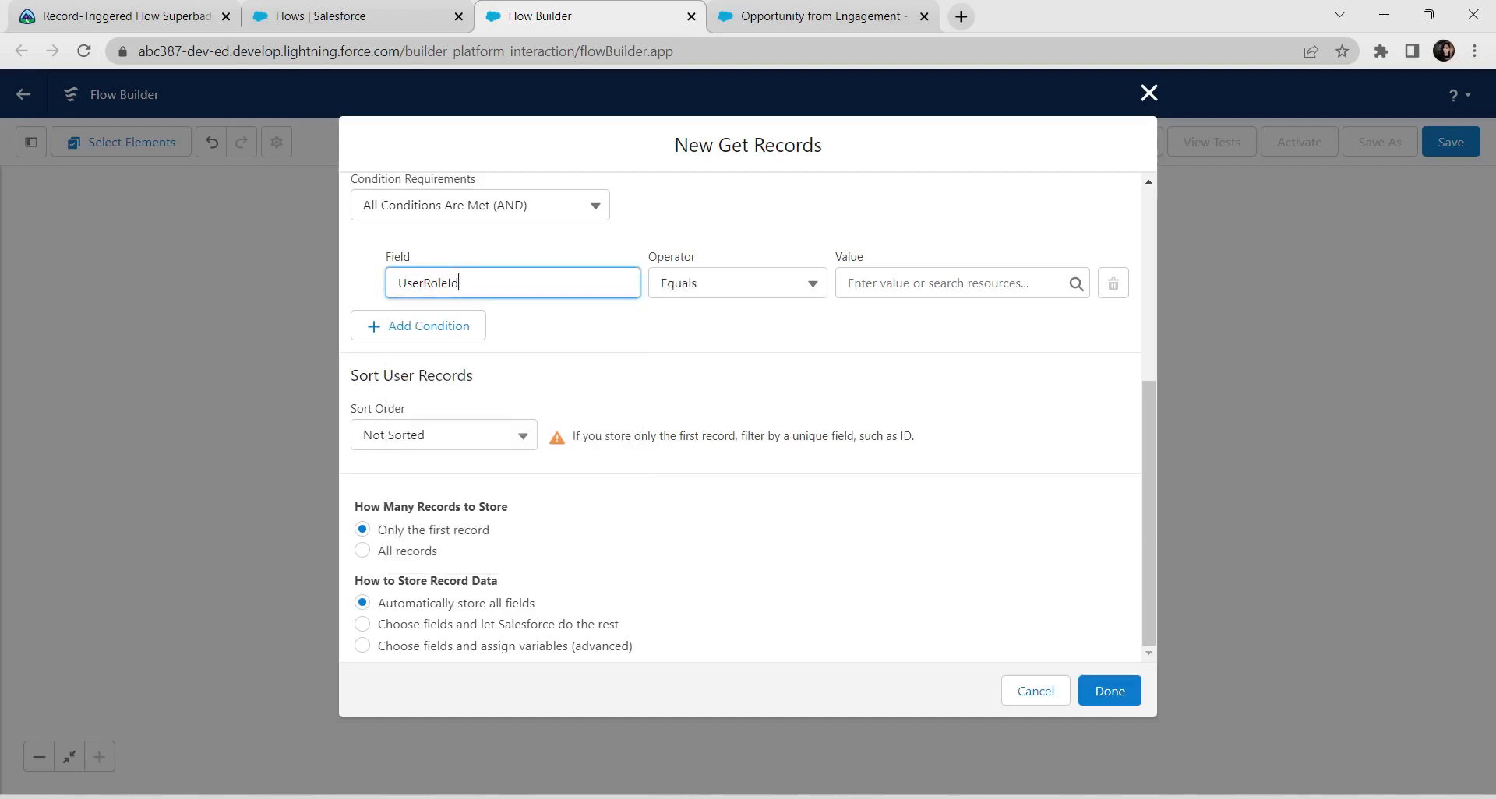
Step: Set the UserRoleId condition's value to the Role ID of Role from Role_USer and finish the Get User element
{"action": "left_click", "coordinate": [937, 283]}
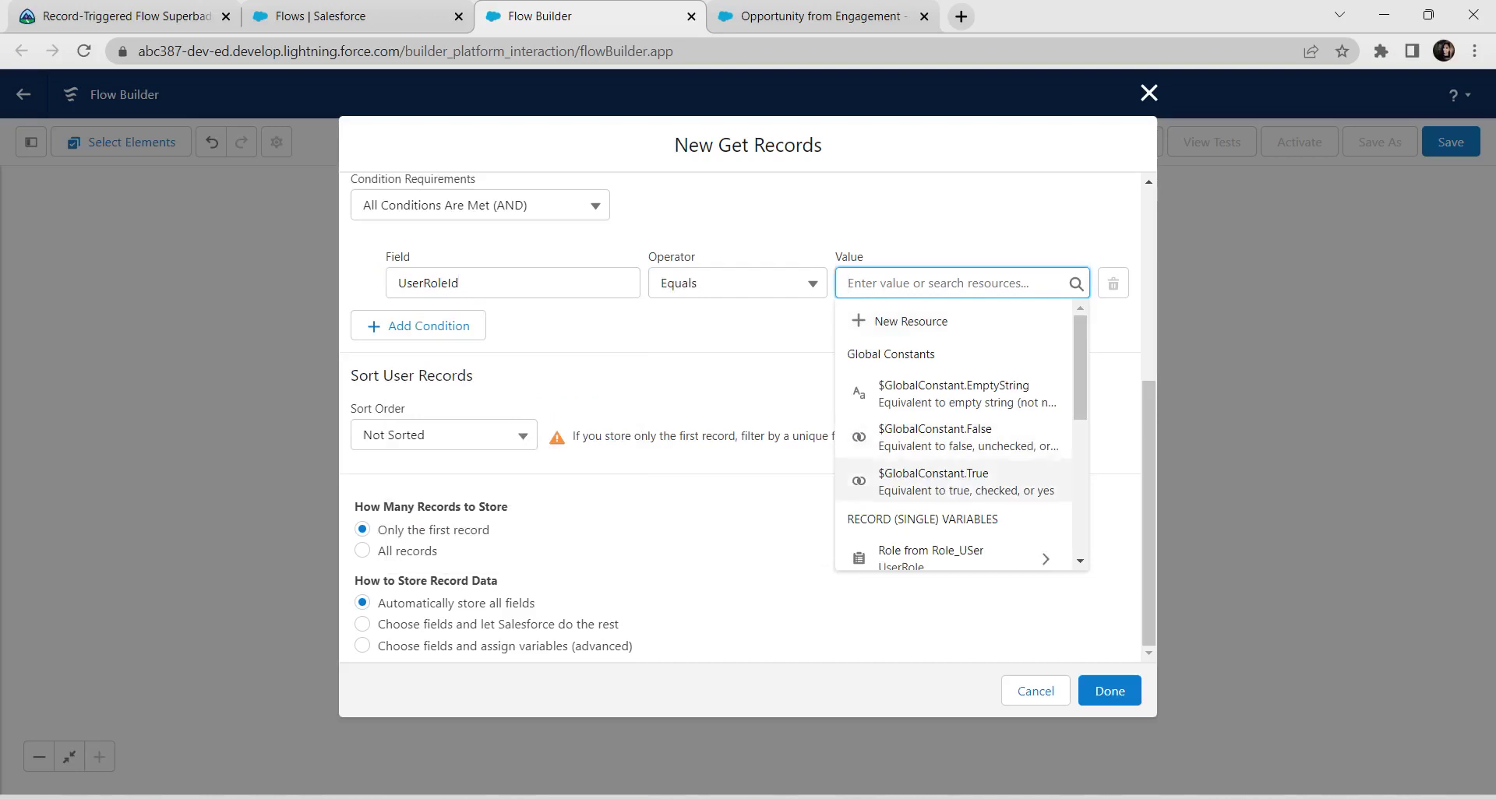
{"action": "scroll", "coordinate": [952, 468], "scroll_direction": "down", "scroll_amount": 3}
{"action": "left_click", "coordinate": [952, 363]}
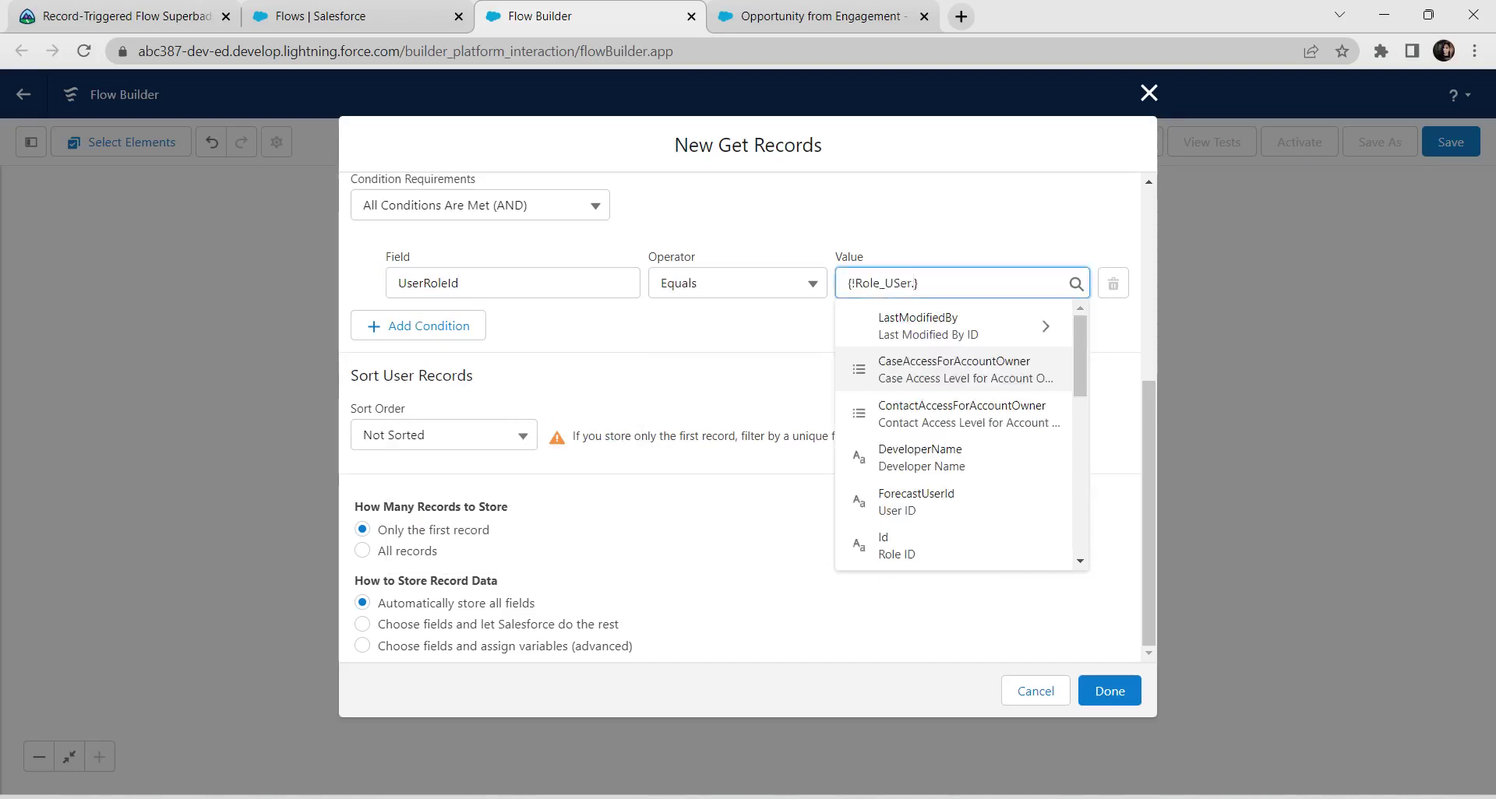
{"action": "scroll", "coordinate": [952, 445], "scroll_direction": "down", "scroll_amount": 2}
{"action": "key", "text": "Return"}
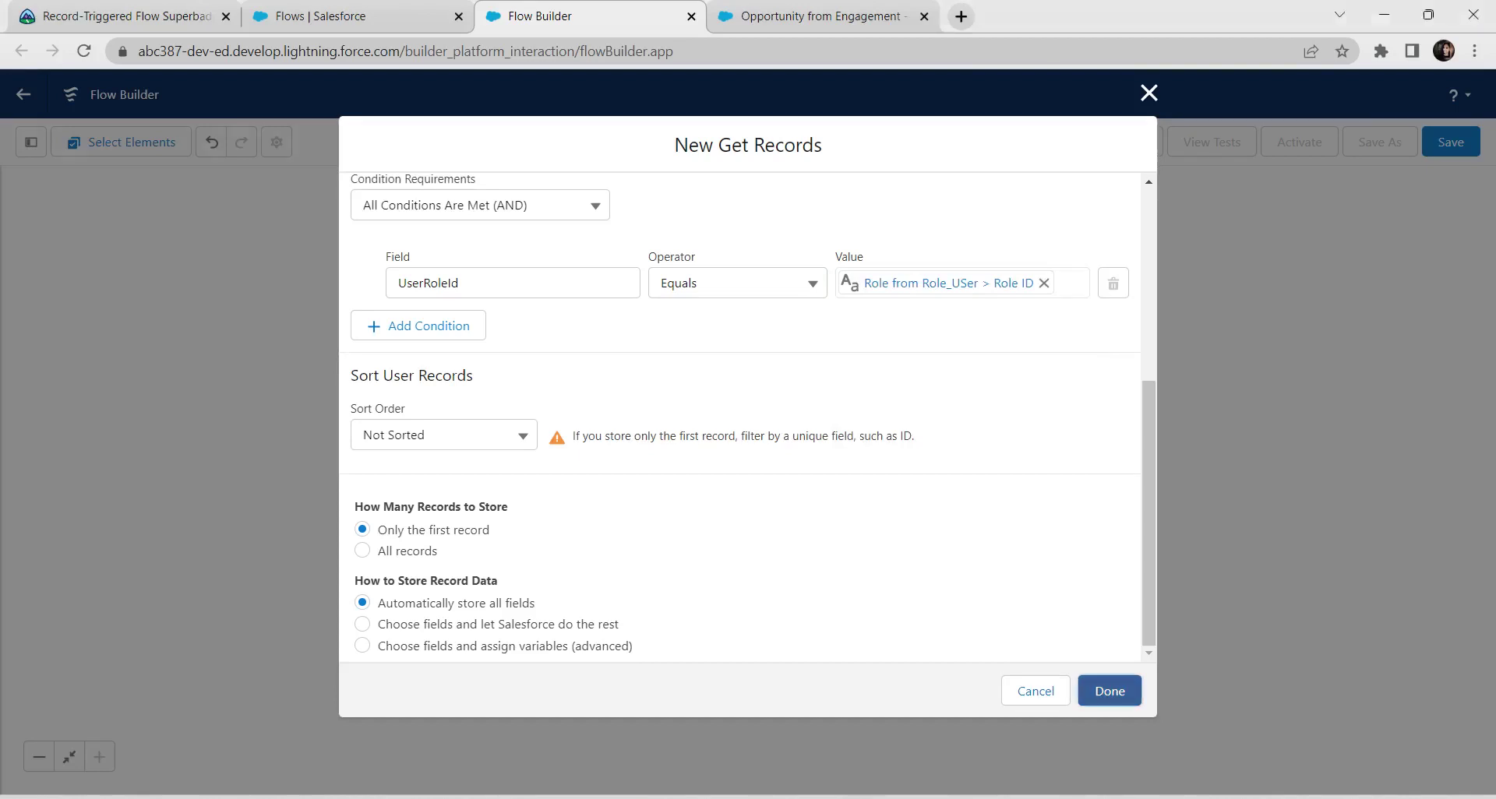
{"action": "left_click", "coordinate": [1109, 691]}
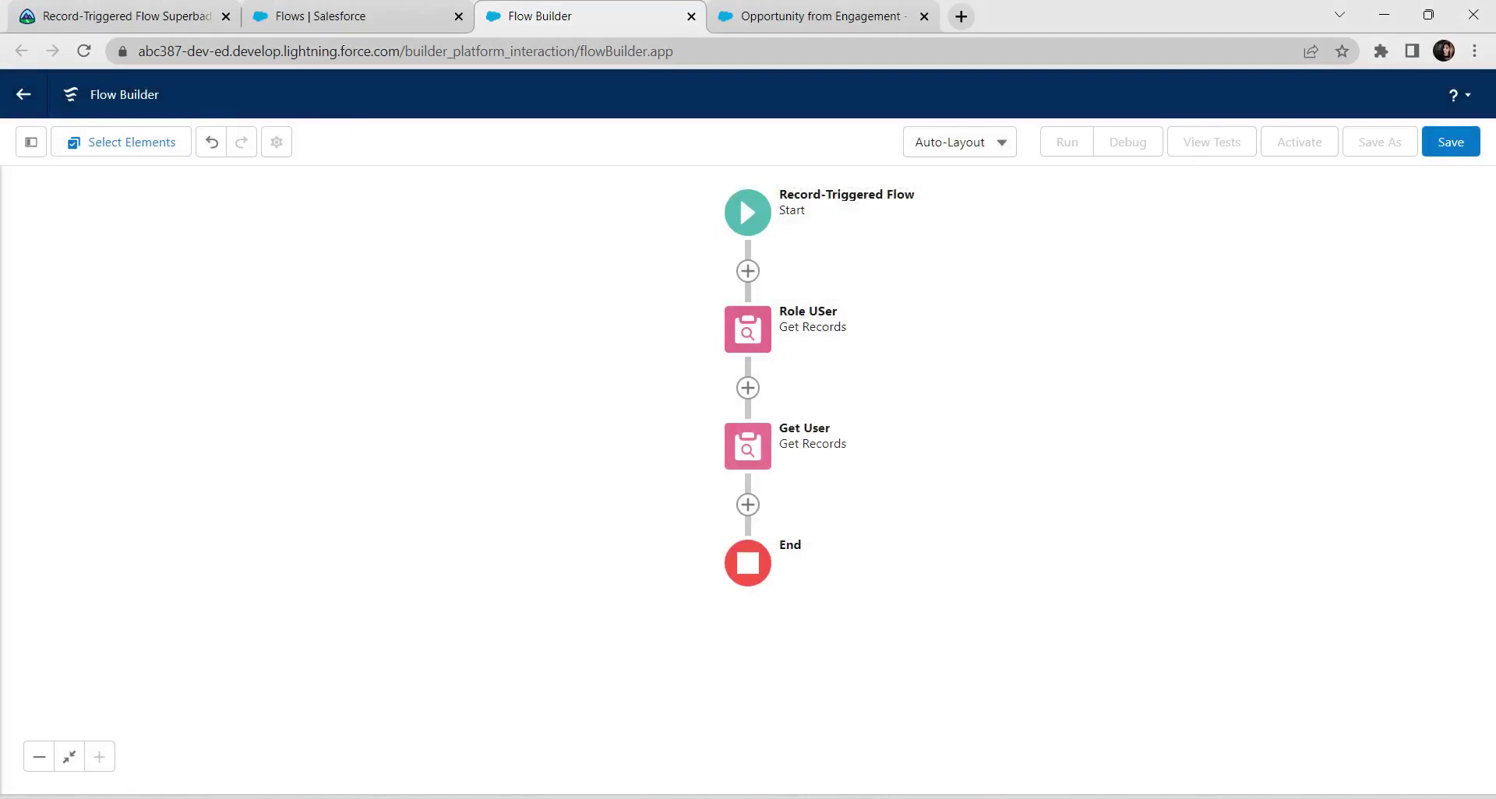
Step: Add an Update Records element after Get User, with the label Update Opportunity Owner and API name Update_Opportunity_Owner
{"action": "left_click", "coordinate": [747, 505]}
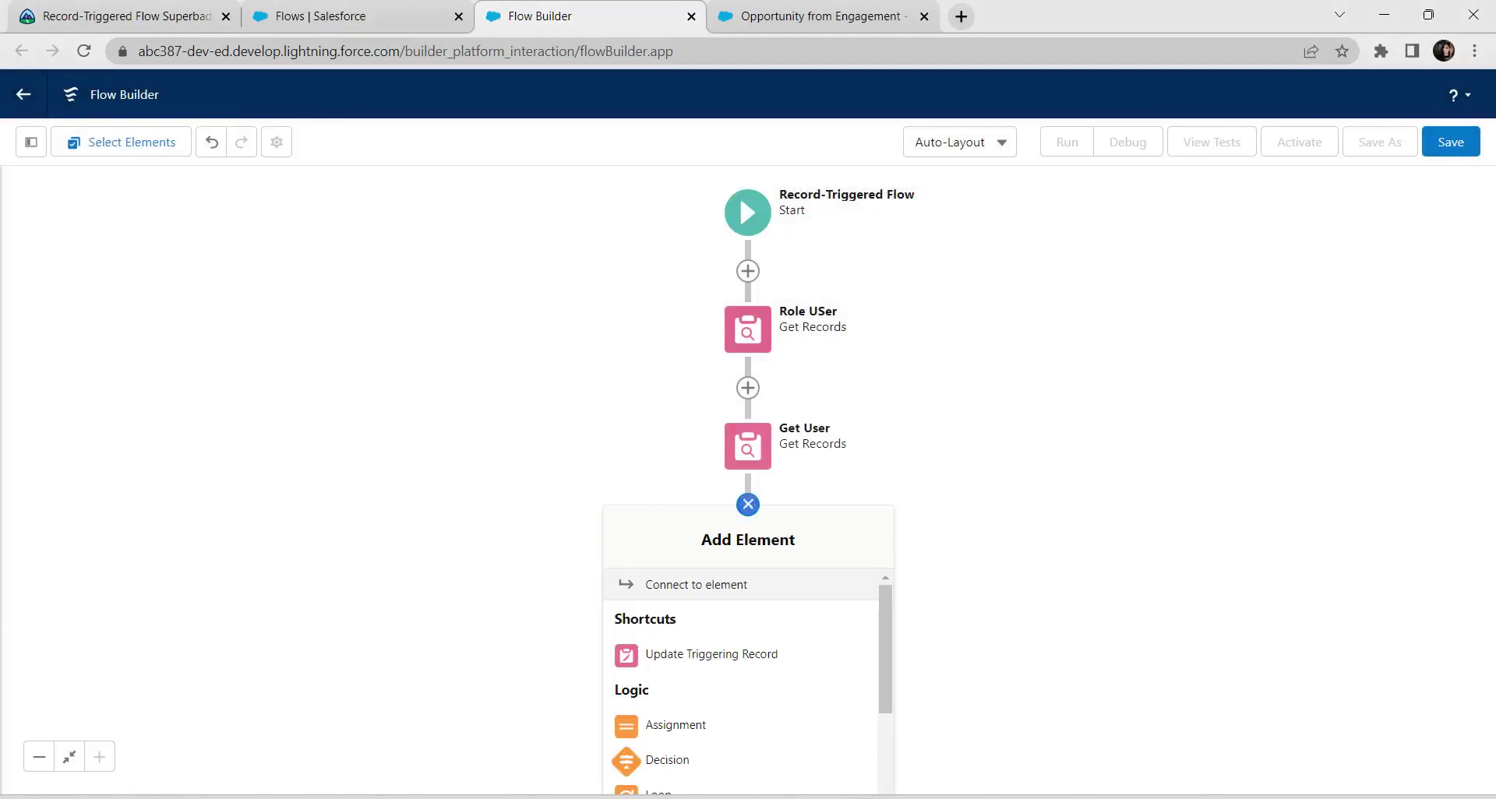
{"action": "scroll", "coordinate": [741, 765], "scroll_direction": "down", "scroll_amount": 3}
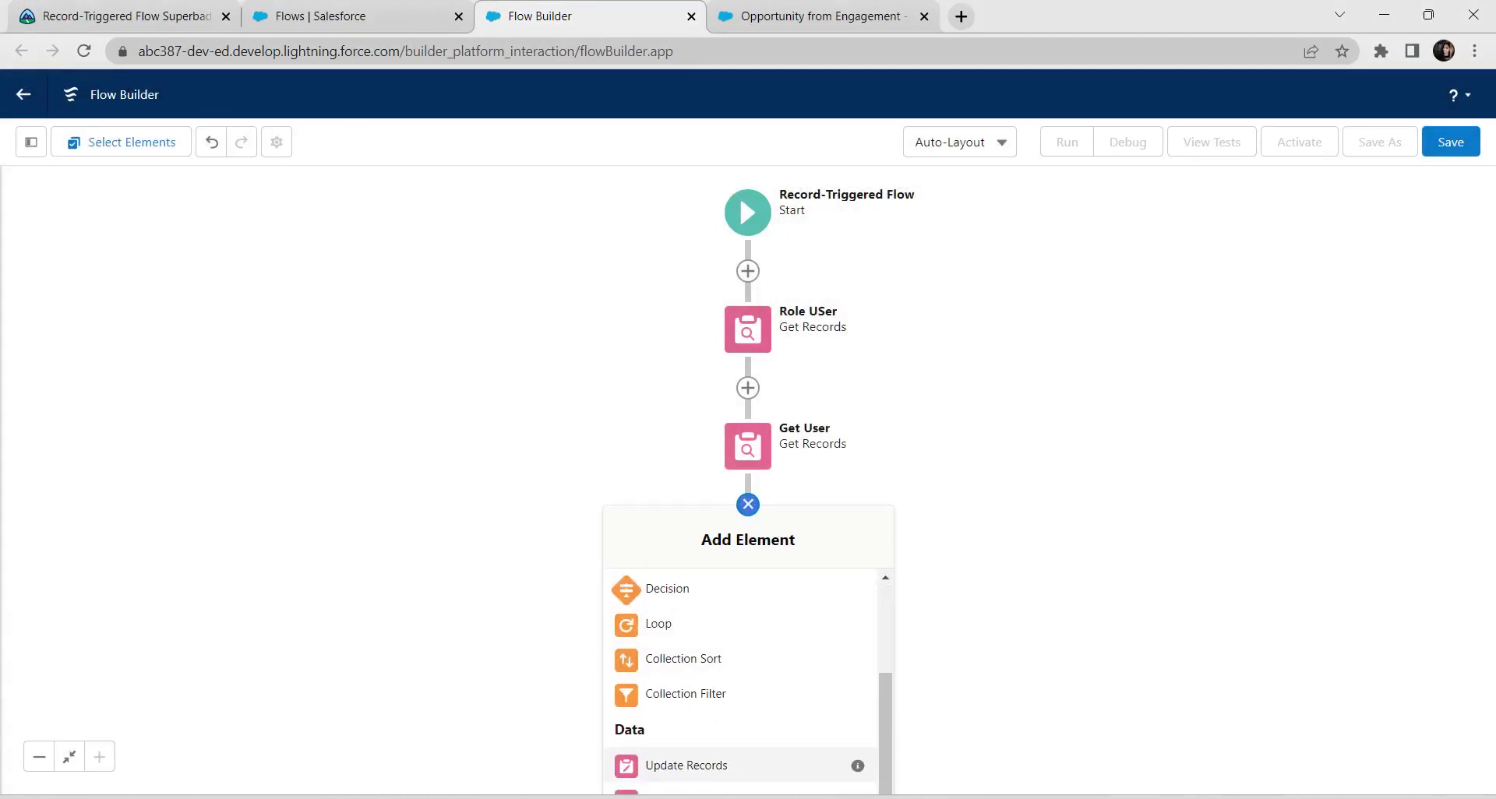
{"action": "left_click", "coordinate": [740, 765]}
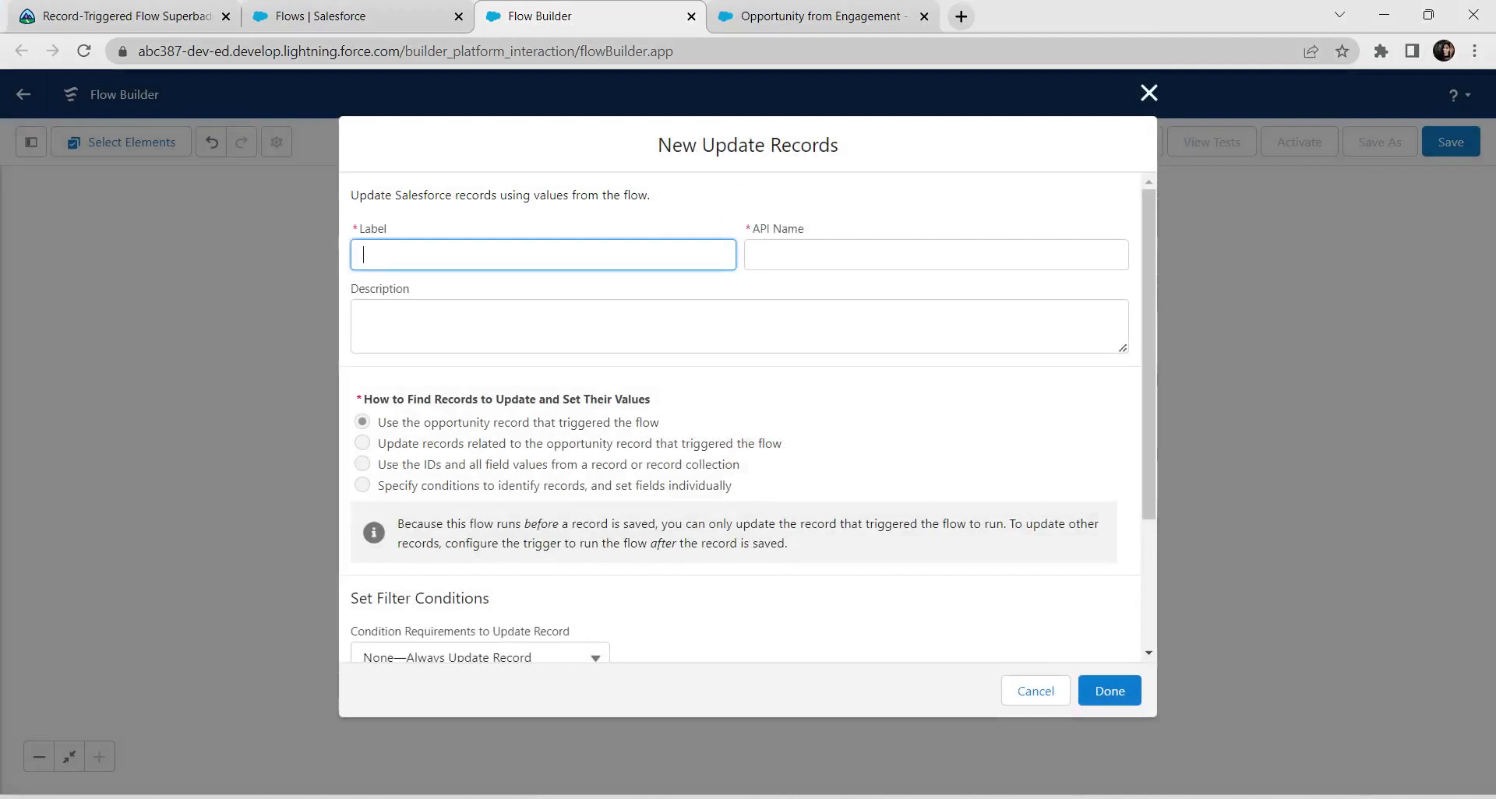
{"action": "type", "text": "Update Opportunity Owner"}
{"action": "left_click", "coordinate": [363, 316]}
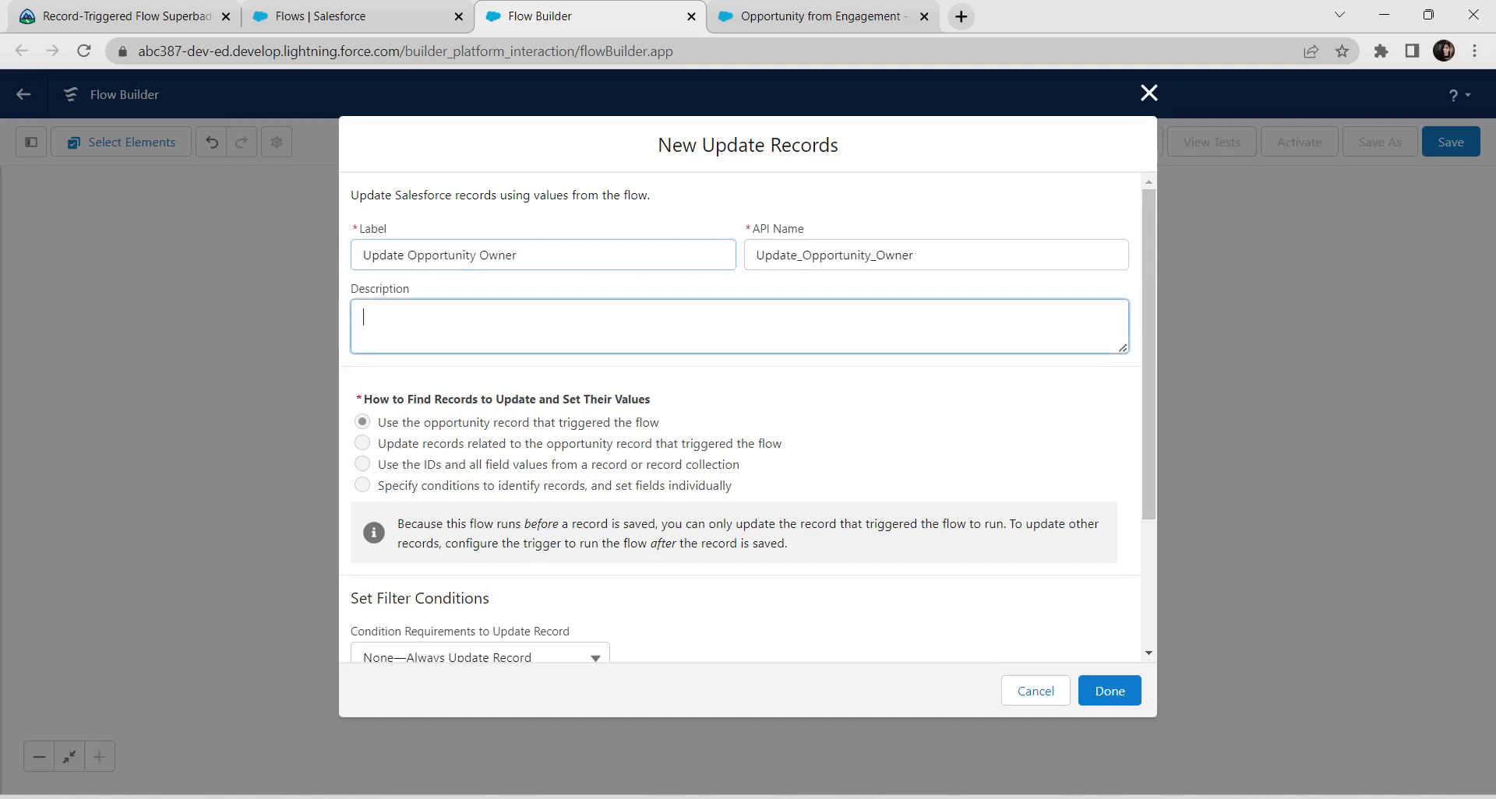
Step: Choose OwnerId as the opportunity field that the Update Records element sets
{"action": "scroll", "coordinate": [739, 418], "scroll_direction": "down", "scroll_amount": 3}
{"action": "key", "text": "alt+Tab"}
{"action": "left_click", "coordinate": [527, 593]}
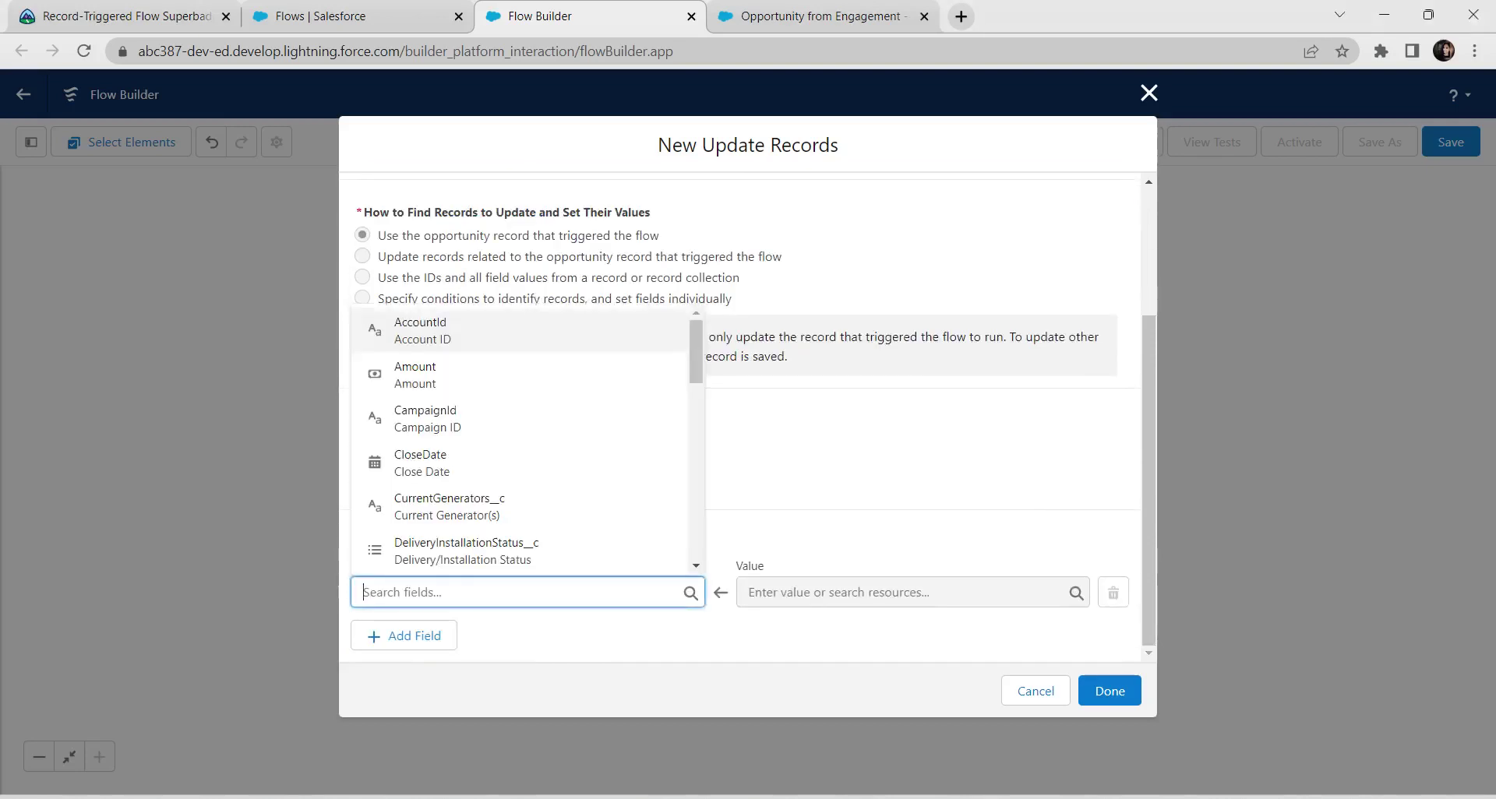
{"action": "type", "text": "owner"}
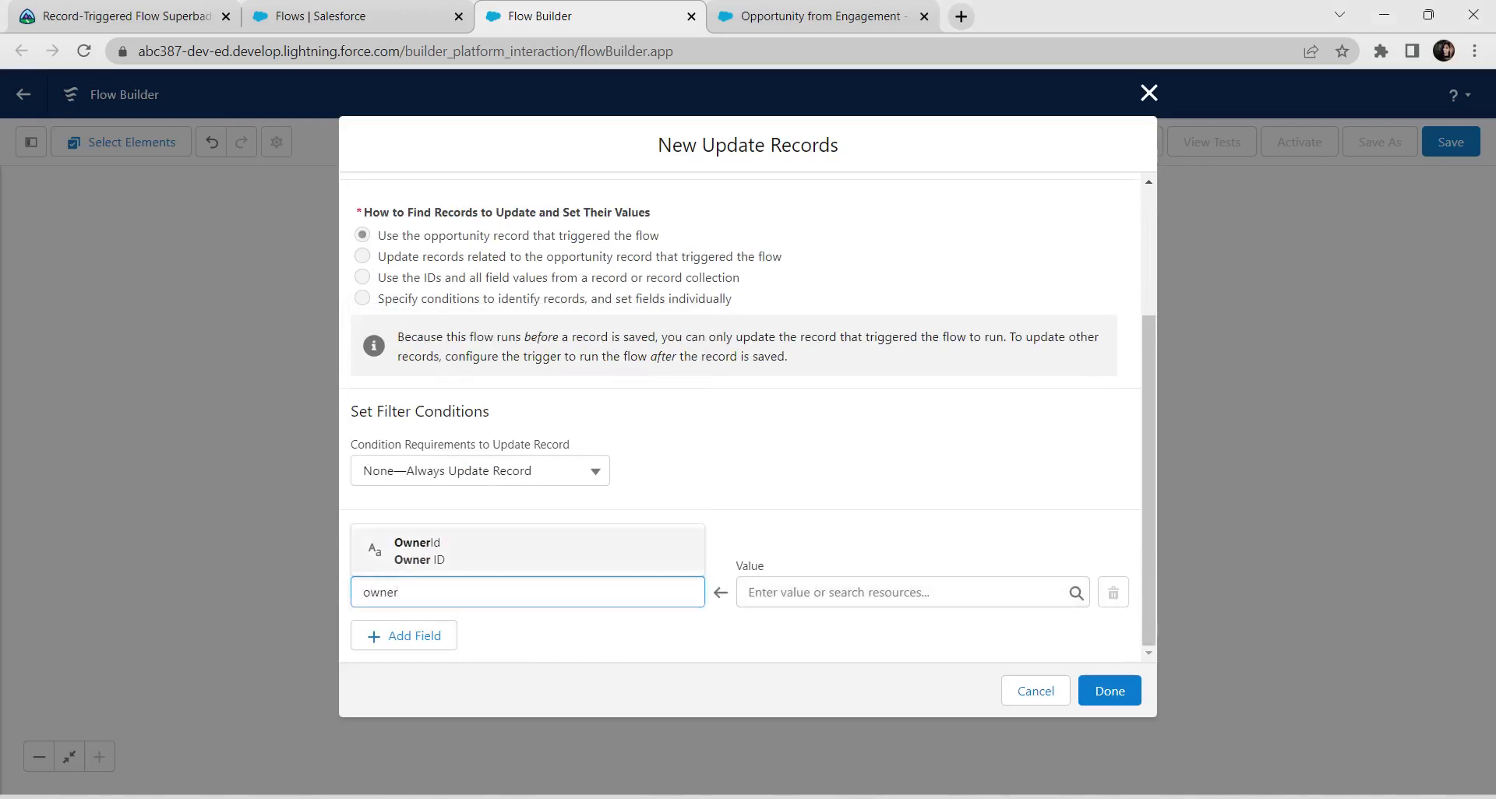
{"action": "left_click", "coordinate": [527, 550]}
Step: Try to set the OwnerId value to the UserRoleId of the LastModifiedBy user from Get_User
{"action": "left_click", "coordinate": [912, 592]}
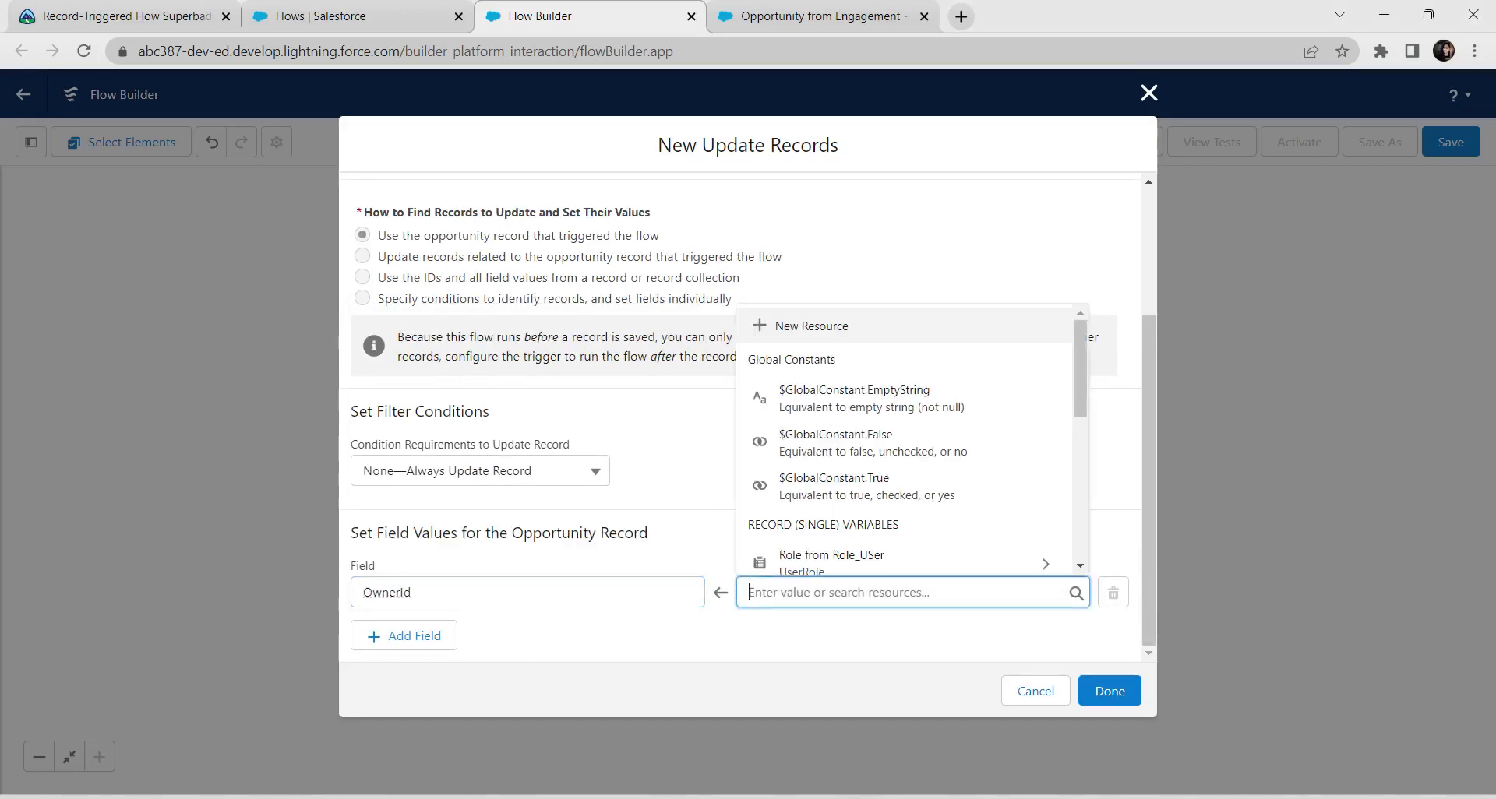
{"action": "scroll", "coordinate": [904, 440], "scroll_direction": "down", "scroll_amount": 1}
{"action": "scroll", "coordinate": [903, 491], "scroll_direction": "down", "scroll_amount": 2}
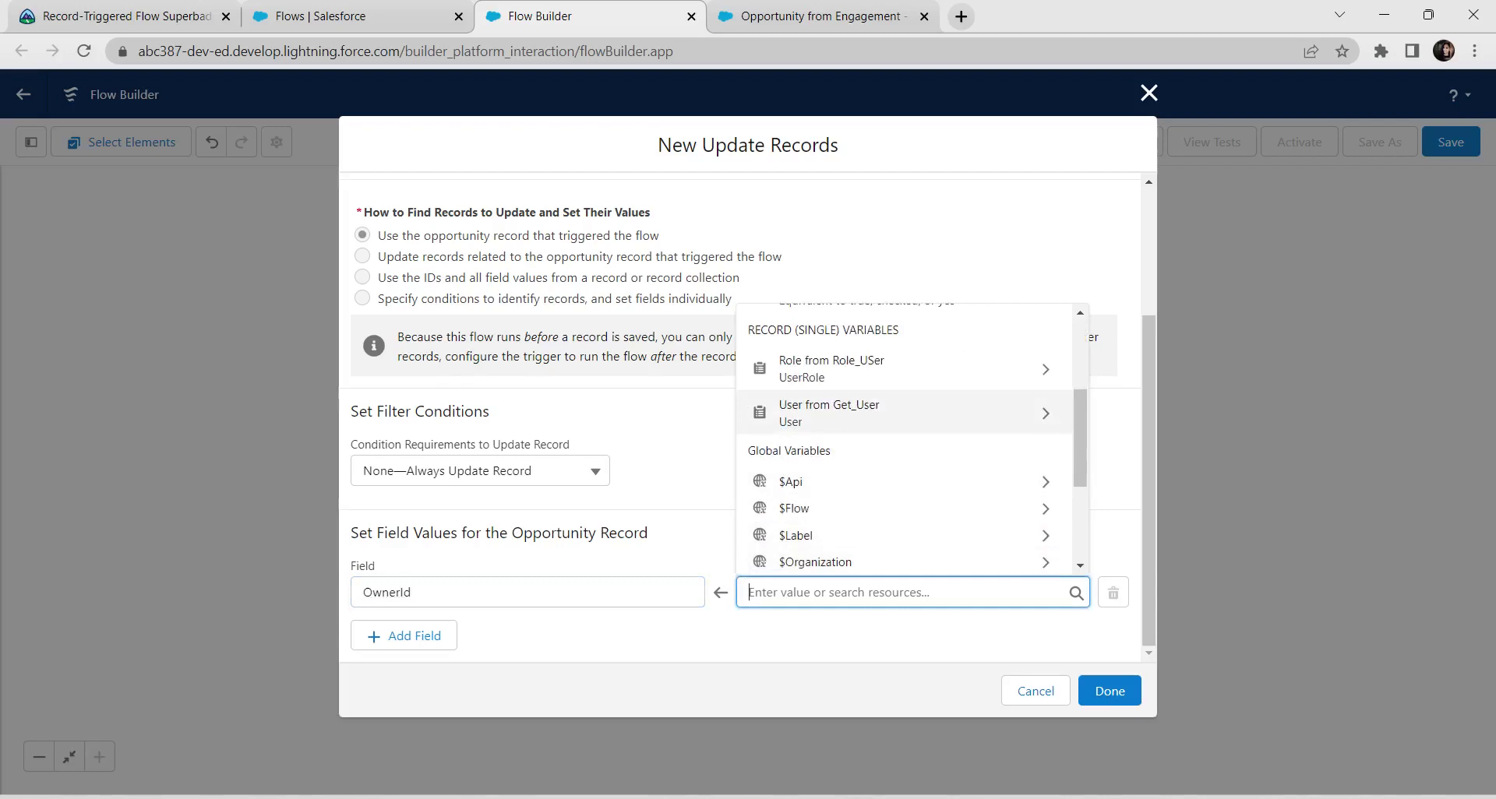
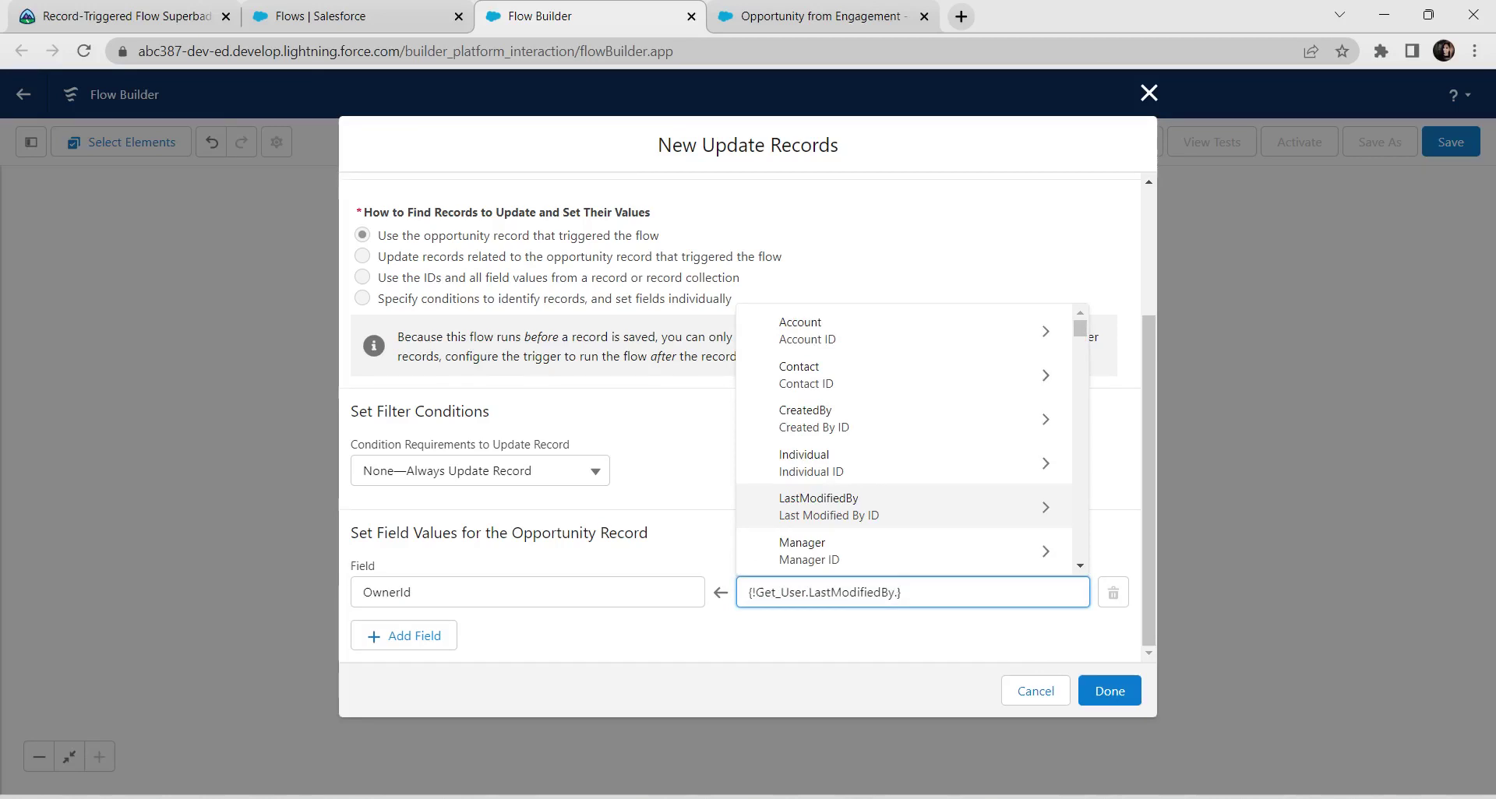
{"action": "key", "text": "Up"}
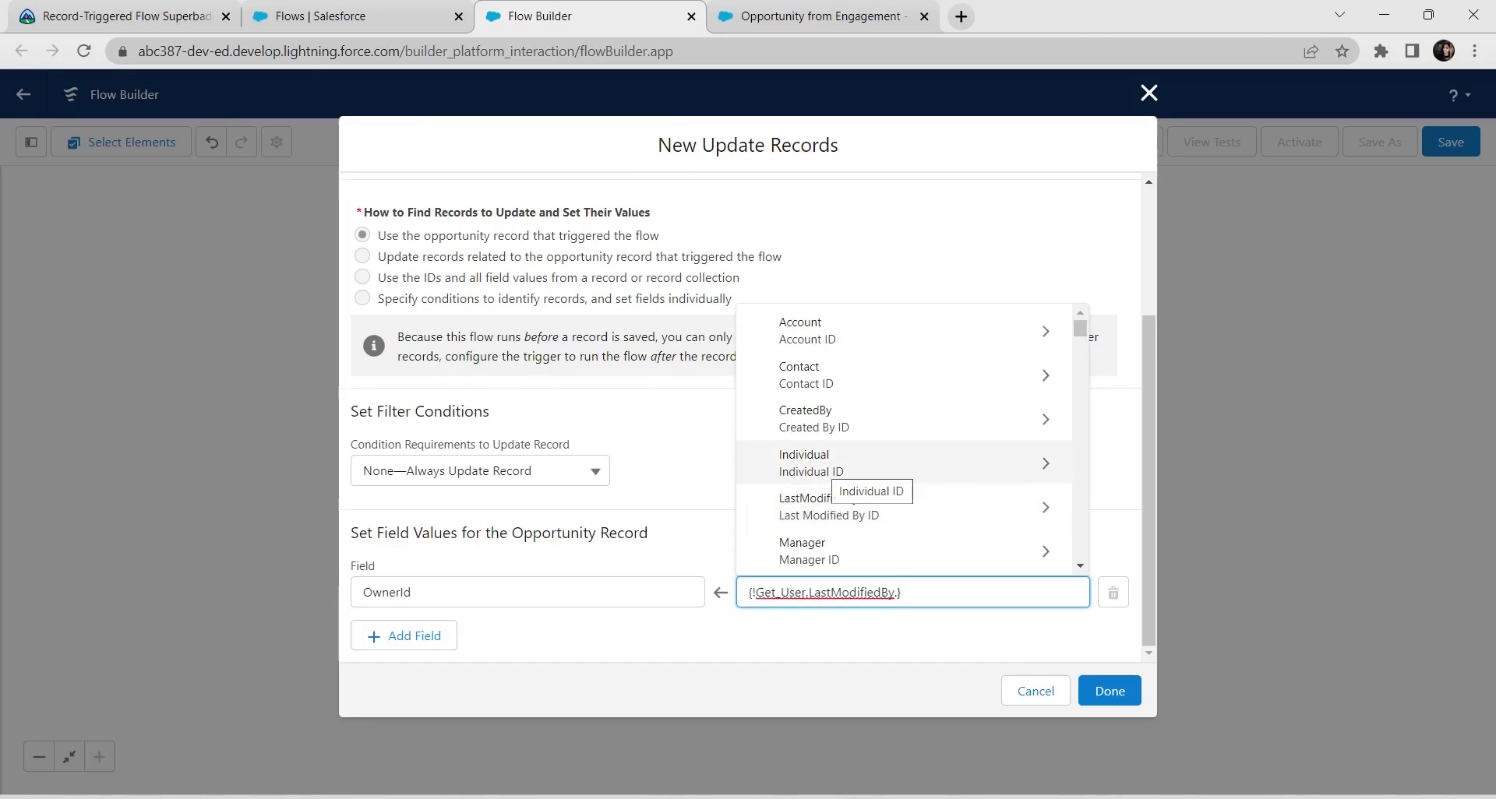
{"action": "scroll", "coordinate": [857, 483], "scroll_direction": "down", "scroll_amount": 3}
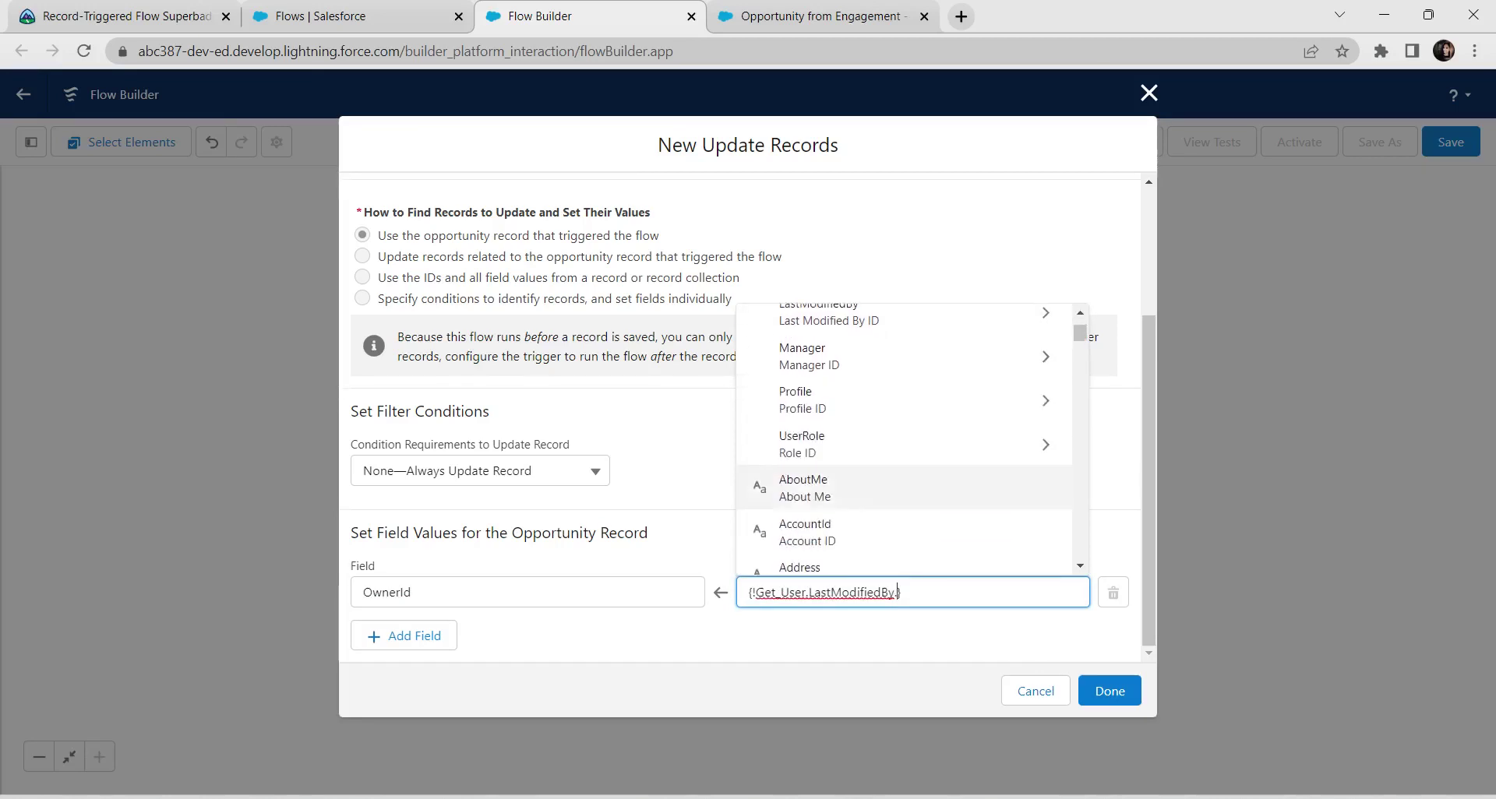
{"action": "scroll", "coordinate": [904, 436], "scroll_direction": "down", "scroll_amount": 10}
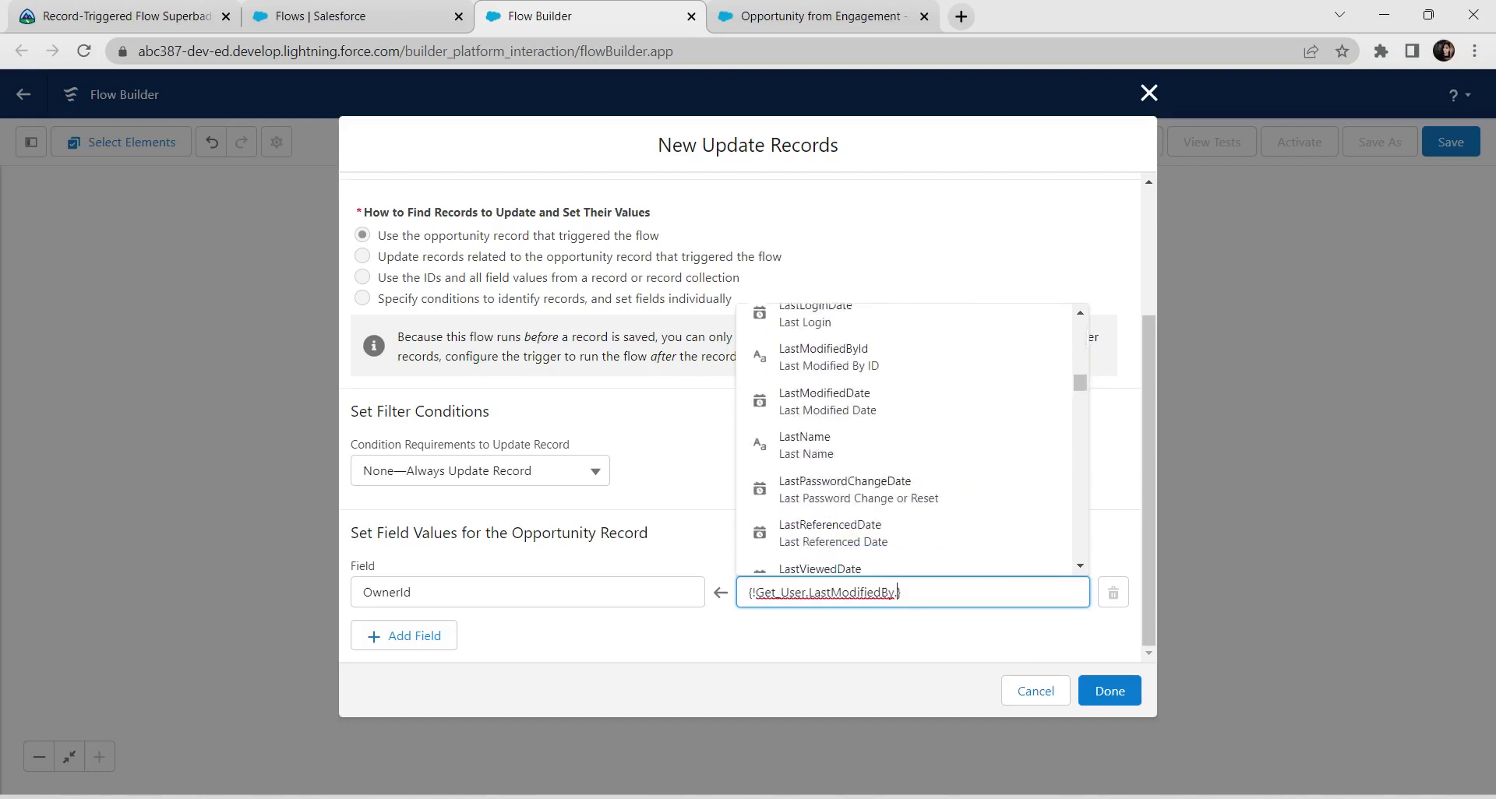
{"action": "scroll", "coordinate": [904, 467], "scroll_direction": "down", "scroll_amount": 10}
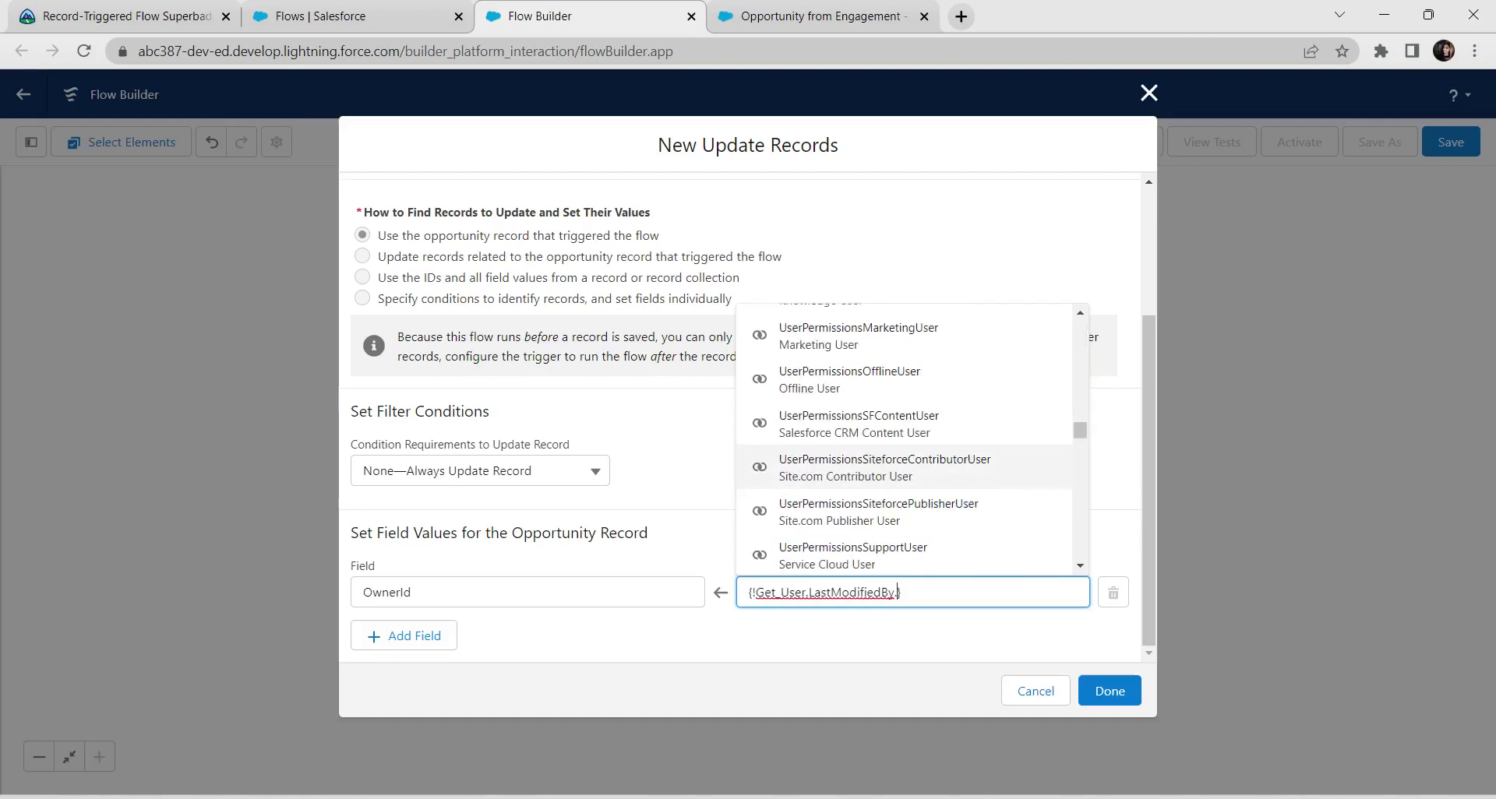
{"action": "scroll", "coordinate": [904, 467], "scroll_direction": "up", "scroll_amount": 5}
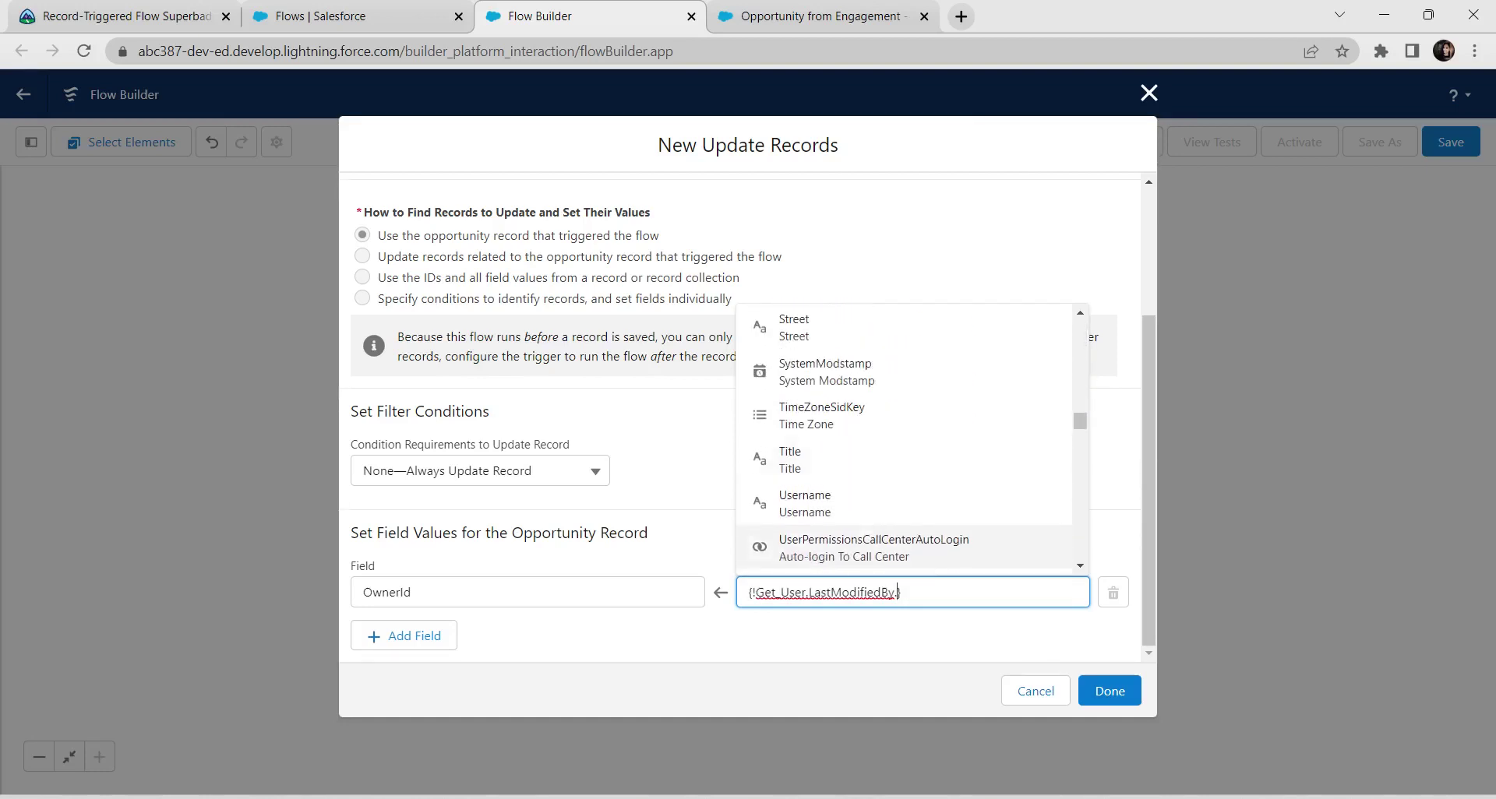
{"action": "scroll", "coordinate": [904, 455], "scroll_direction": "down", "scroll_amount": 5}
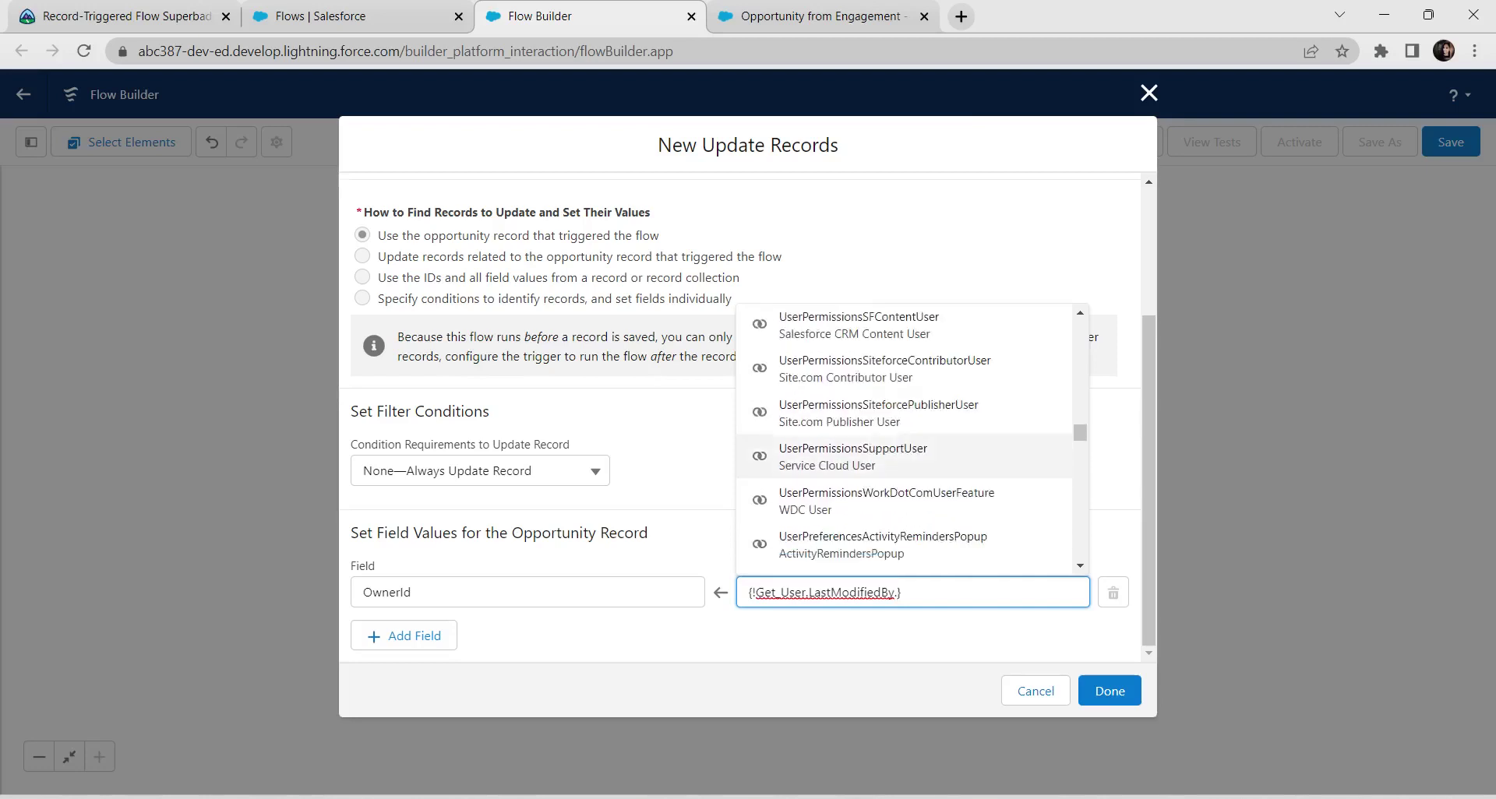
{"action": "scroll", "coordinate": [904, 456], "scroll_direction": "down", "scroll_amount": 6}
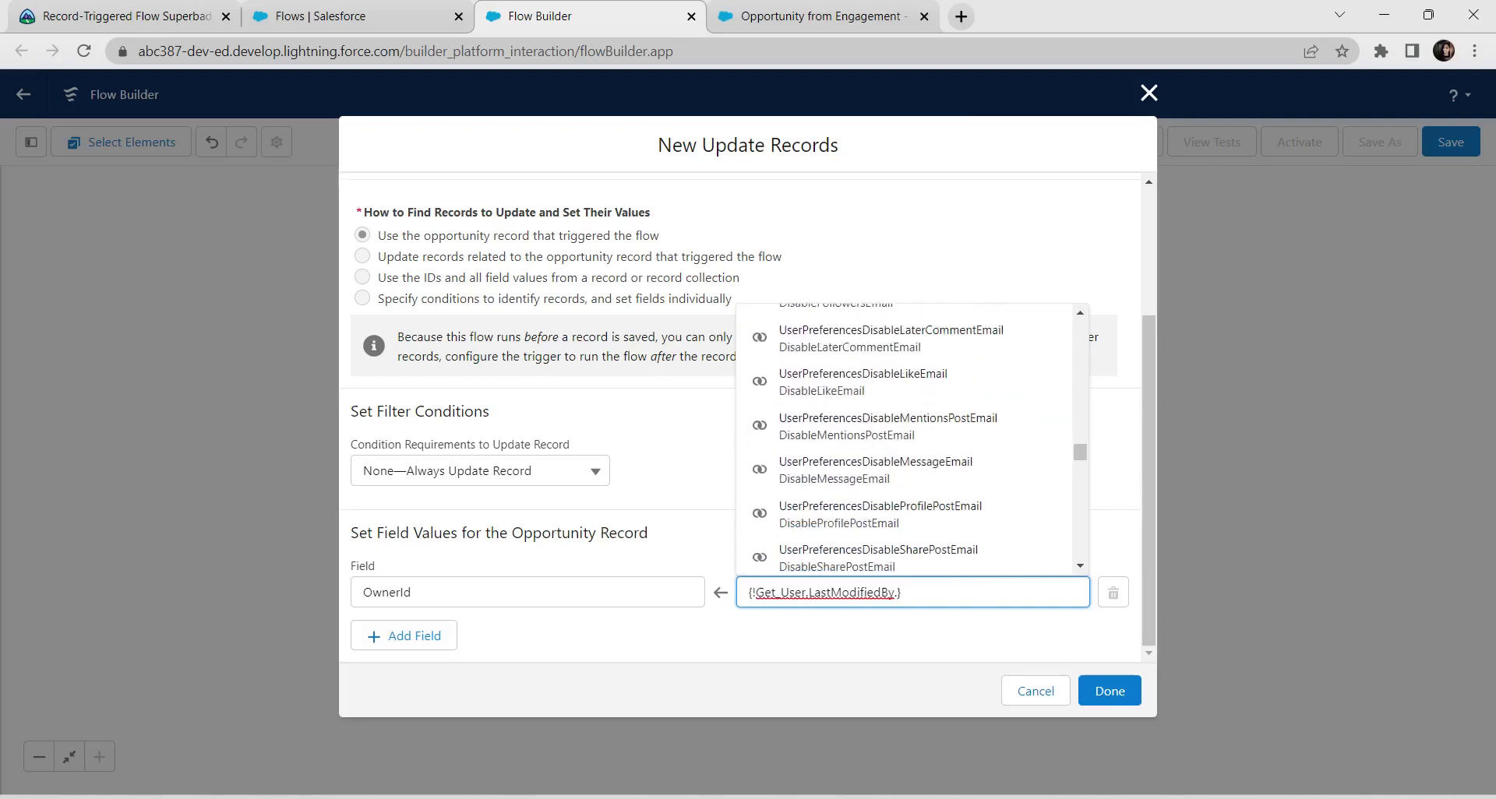
{"action": "scroll", "coordinate": [904, 456], "scroll_direction": "down", "scroll_amount": 8}
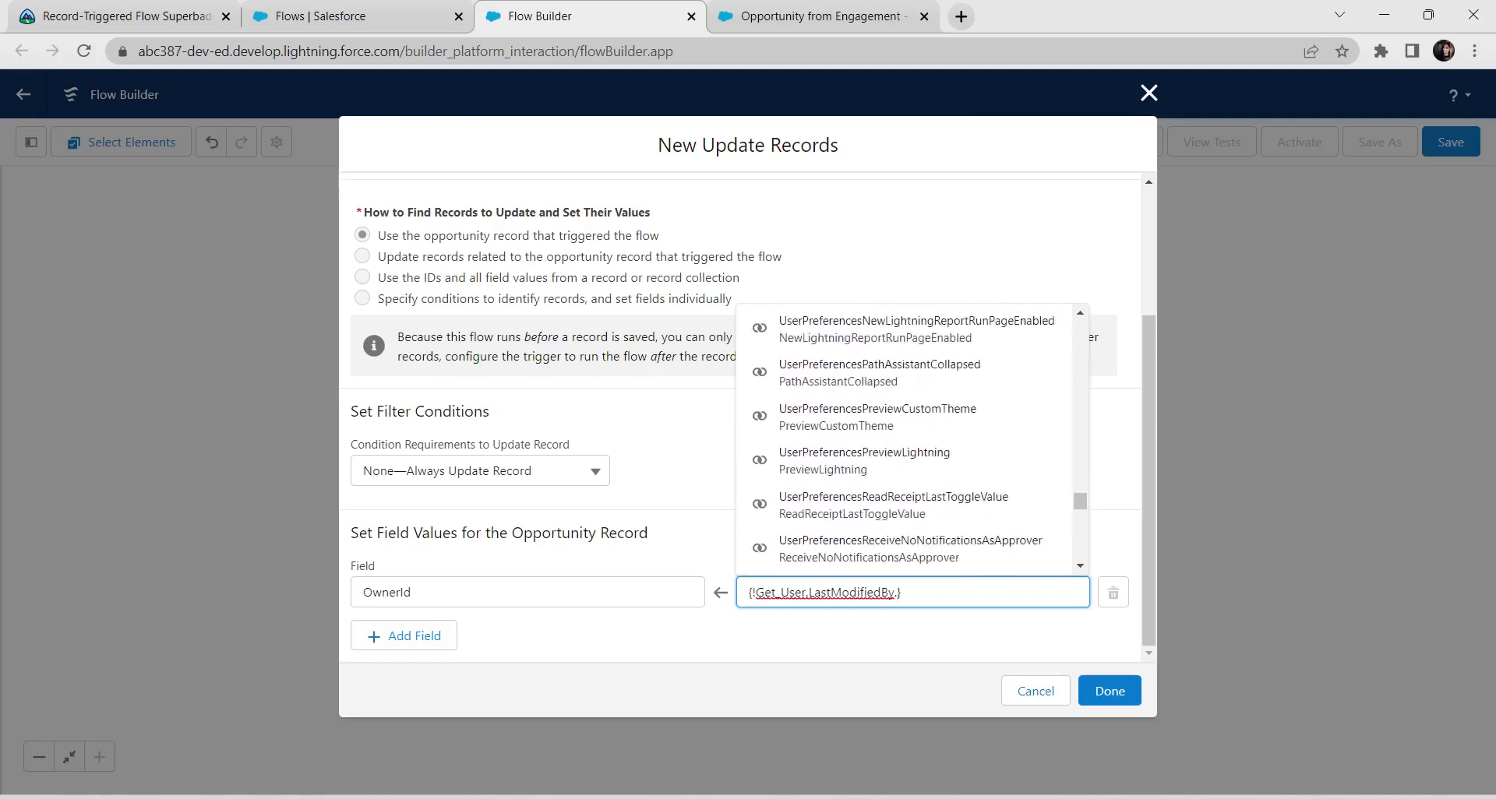
{"action": "scroll", "coordinate": [904, 456], "scroll_direction": "down", "scroll_amount": 8}
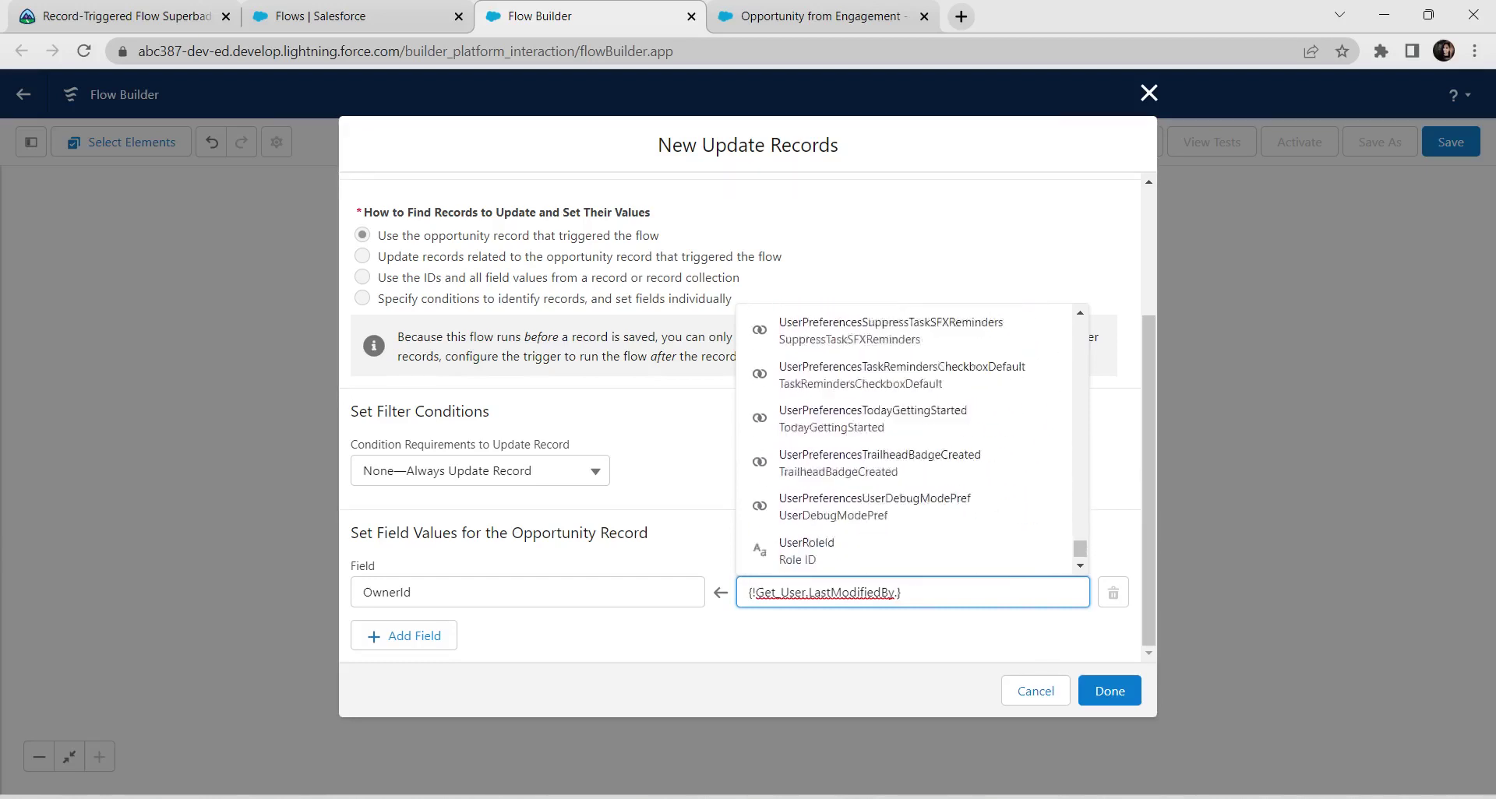
{"action": "scroll", "coordinate": [904, 467], "scroll_direction": "down", "scroll_amount": 1}
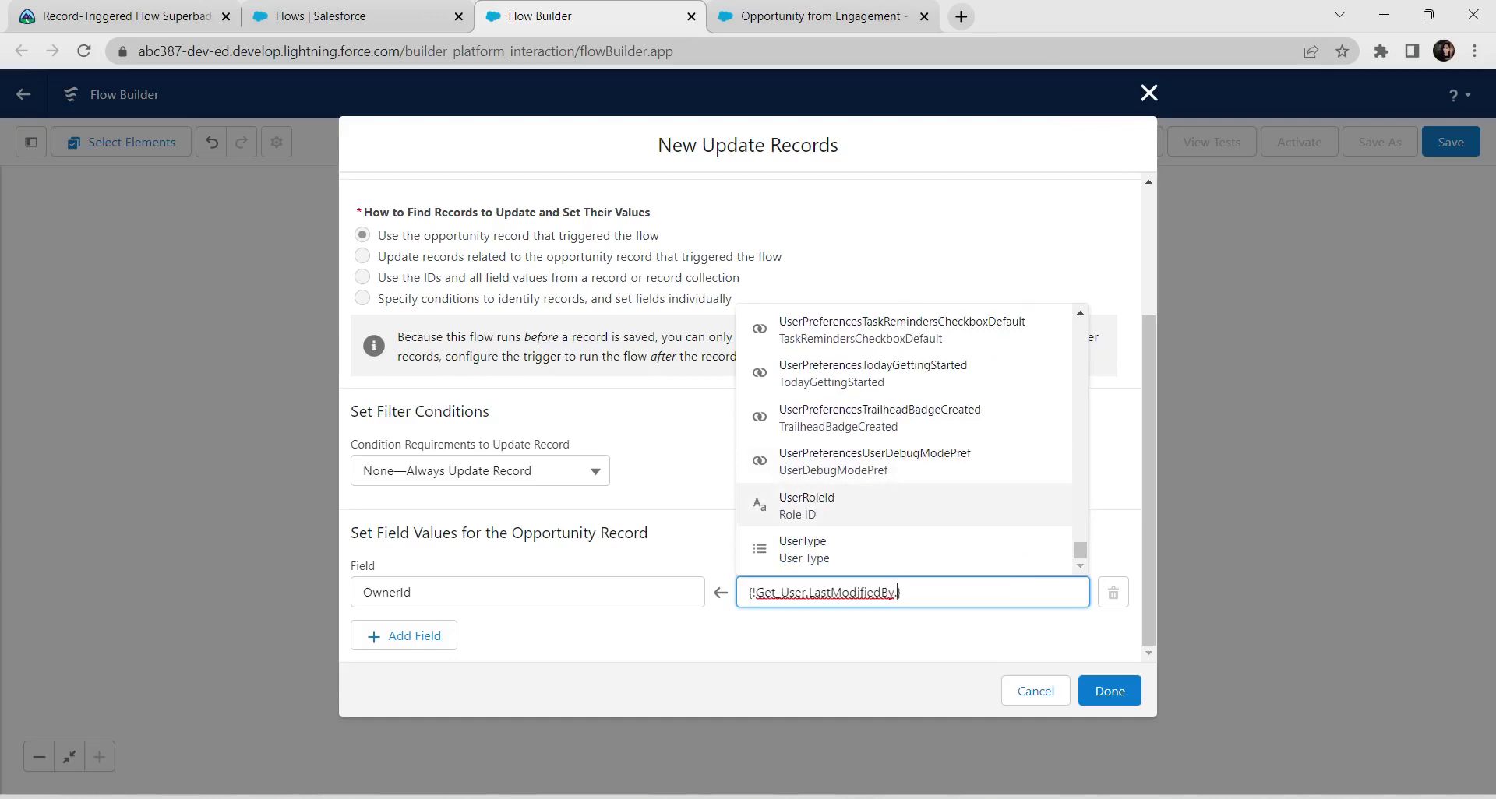
{"action": "left_click", "coordinate": [807, 506]}
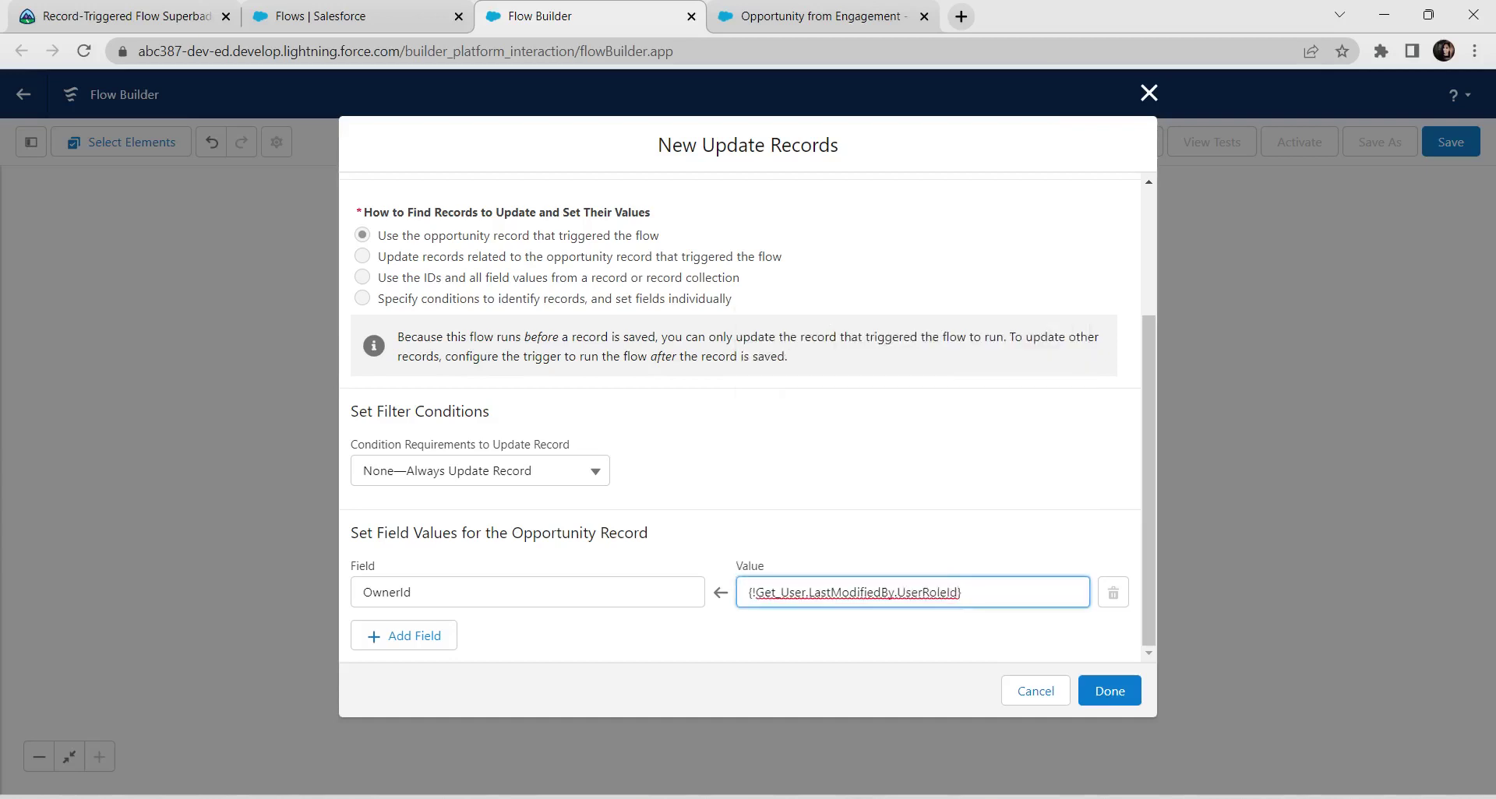
Step: Clear the LastModifiedBy UserRoleId reference from the OwnerId value
{"action": "left_click", "coordinate": [957, 592]}
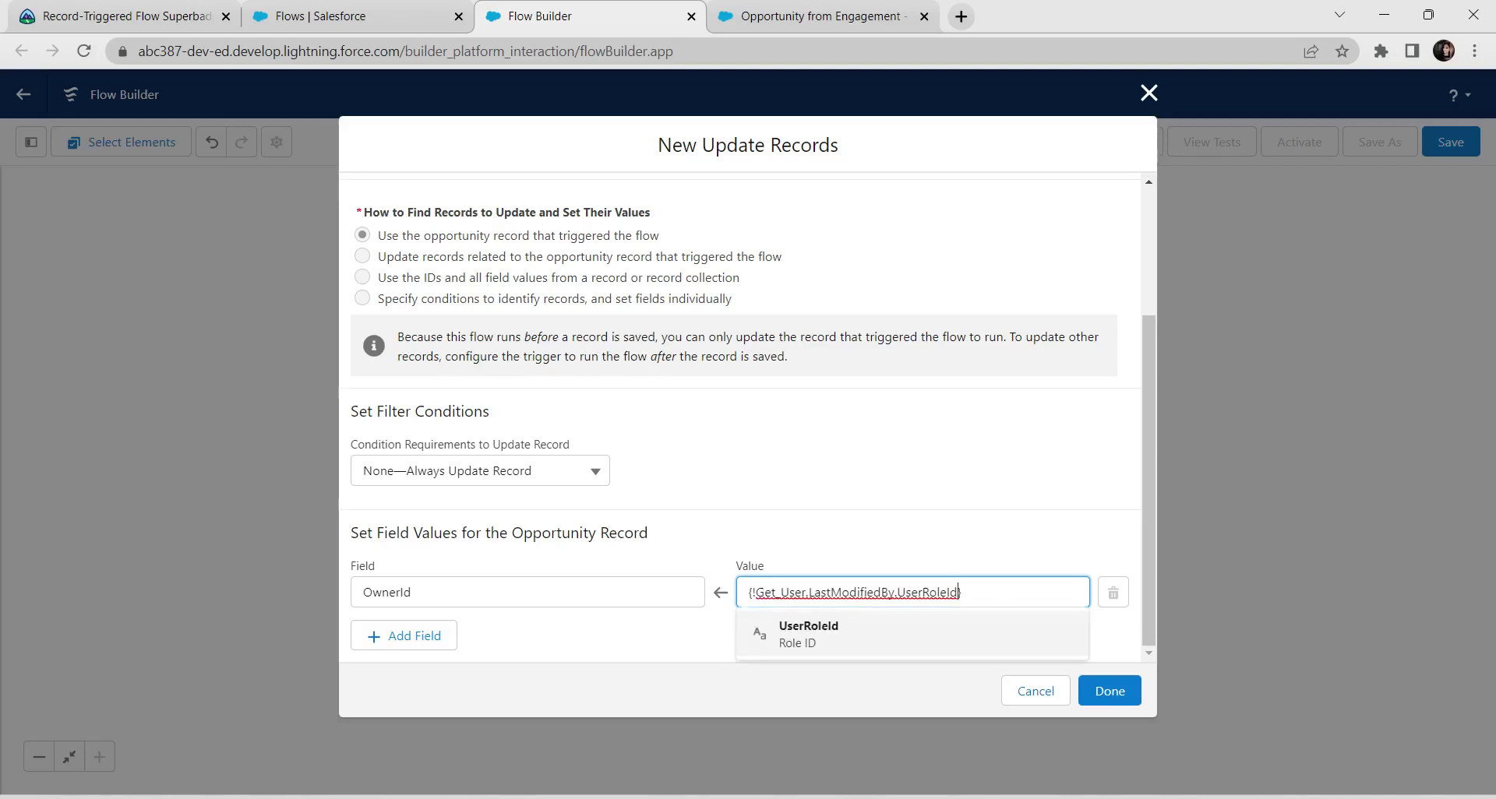
{"action": "left_click_drag", "start_coordinate": [960, 592], "coordinate": [898, 592]}
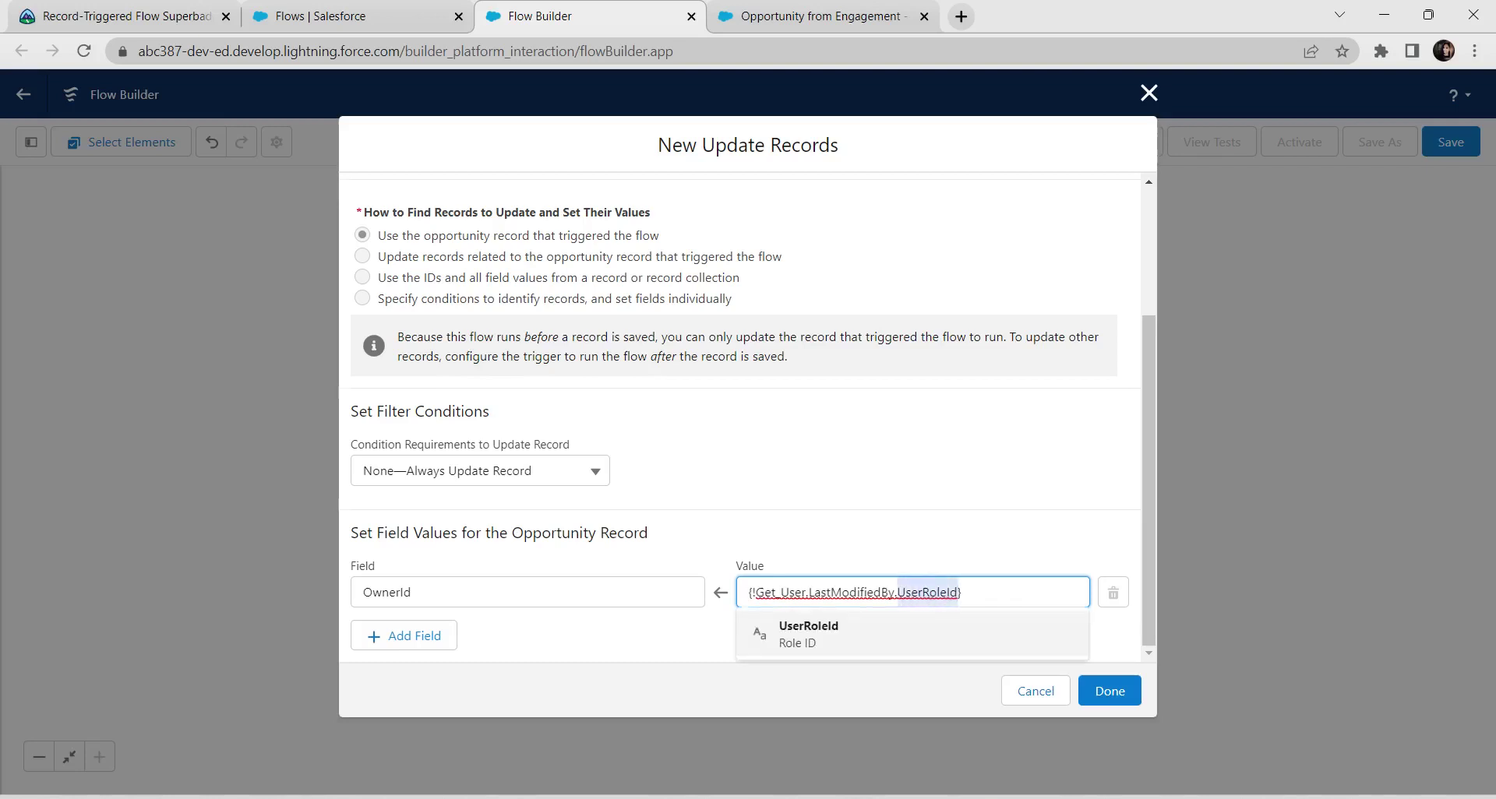
{"action": "key", "text": "BackSpace"}
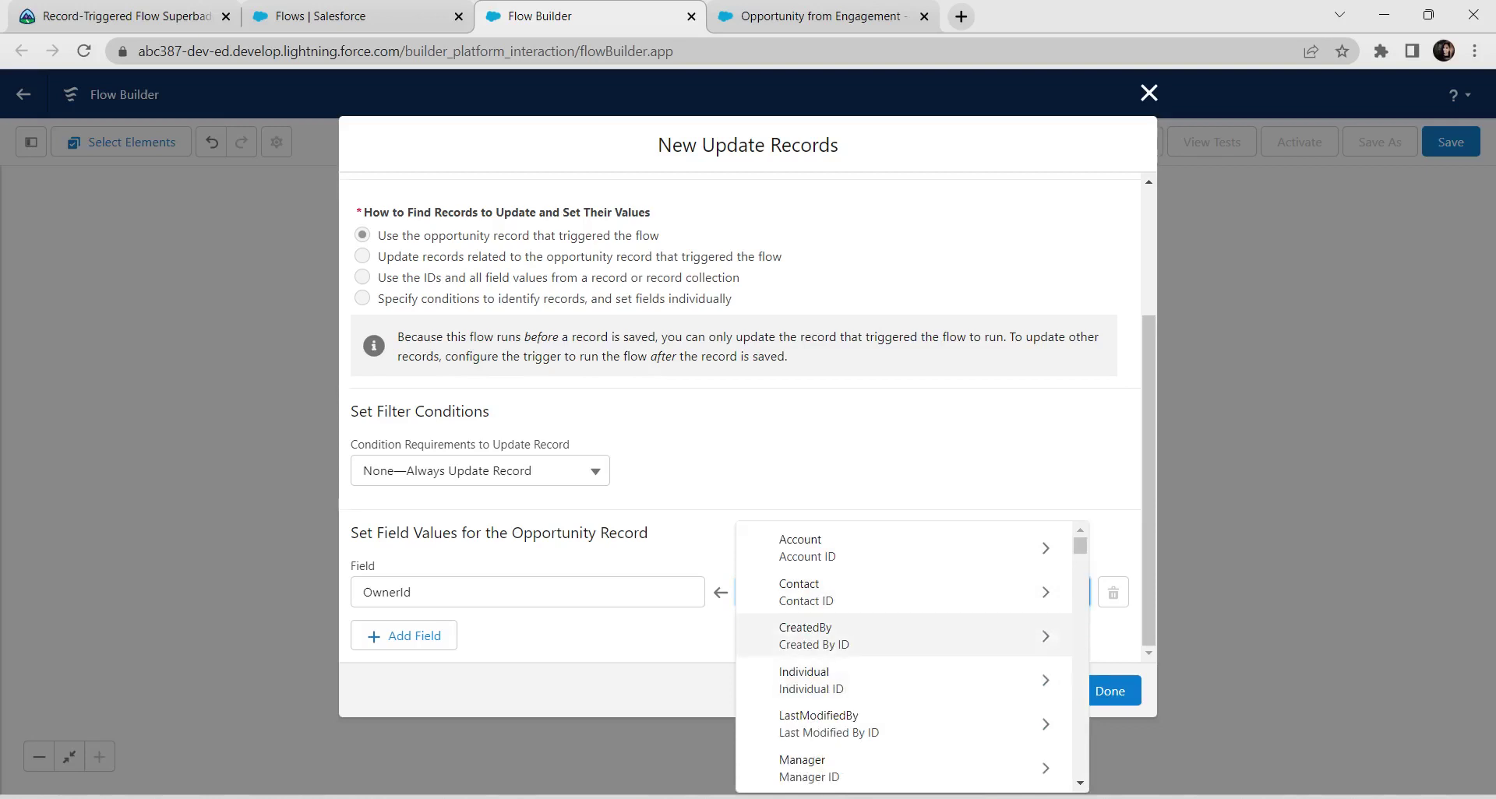
{"action": "scroll", "coordinate": [896, 561], "scroll_direction": "down", "scroll_amount": 5}
{"action": "scroll", "coordinate": [896, 573], "scroll_direction": "up", "scroll_amount": 1}
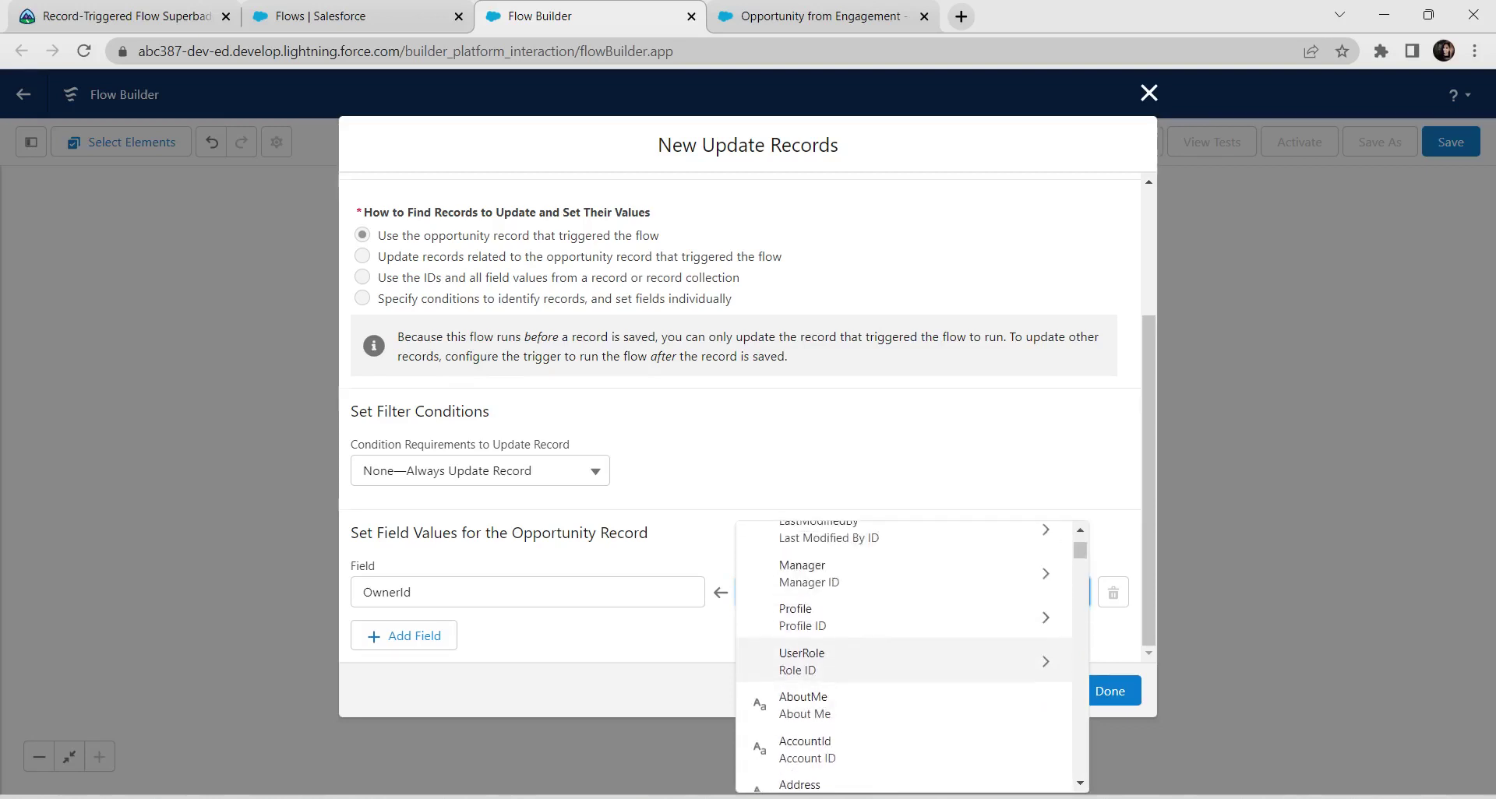
{"action": "scroll", "coordinate": [904, 657], "scroll_direction": "up", "scroll_amount": 1}
{"action": "scroll", "coordinate": [904, 608], "scroll_direction": "down", "scroll_amount": 2}
{"action": "key", "text": "Escape"}
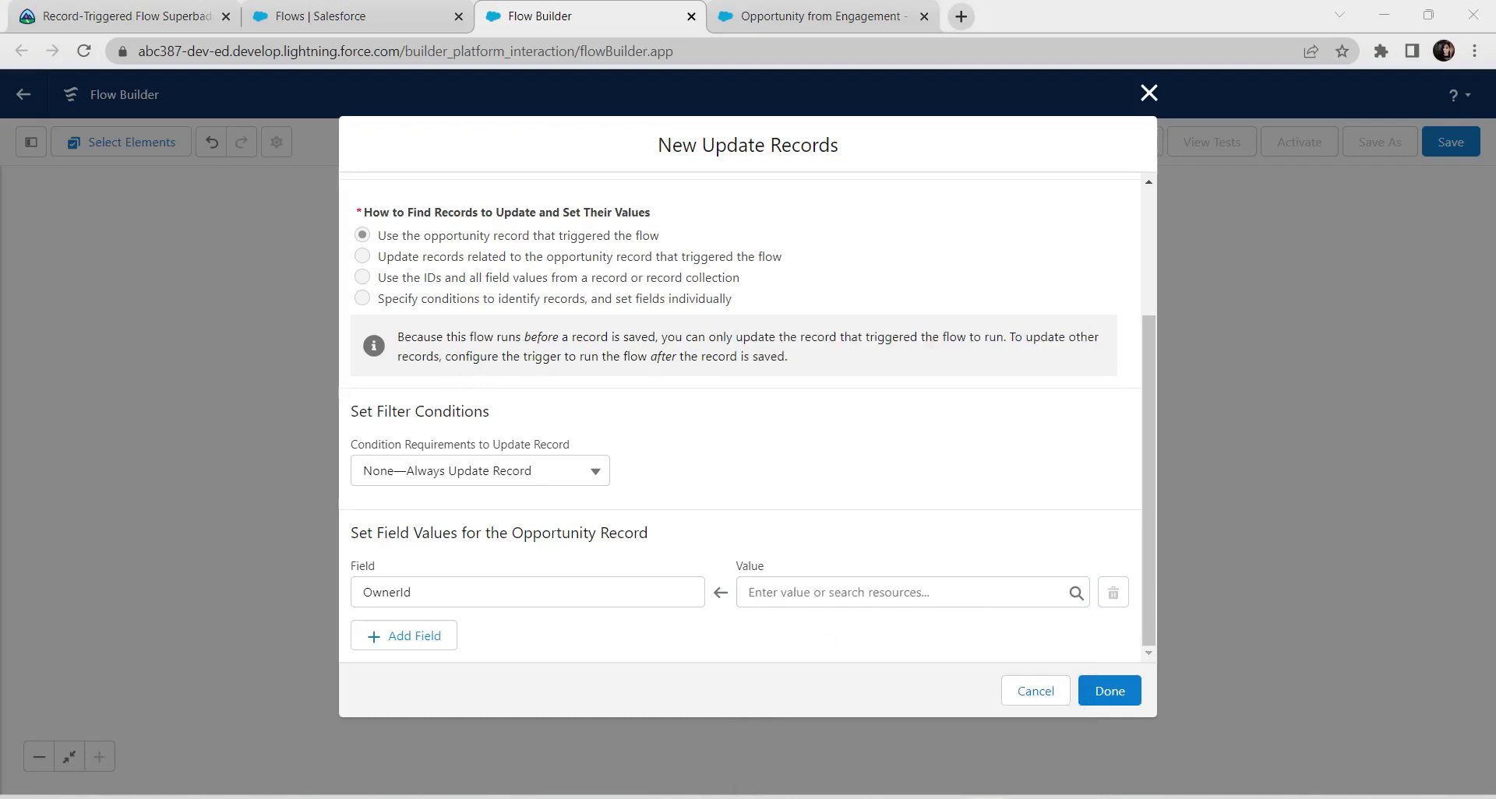
Step: Set the OwnerId value to the User ID of User from Get_User and finish the Update Opportunity Owner element
{"action": "left_click", "coordinate": [911, 592]}
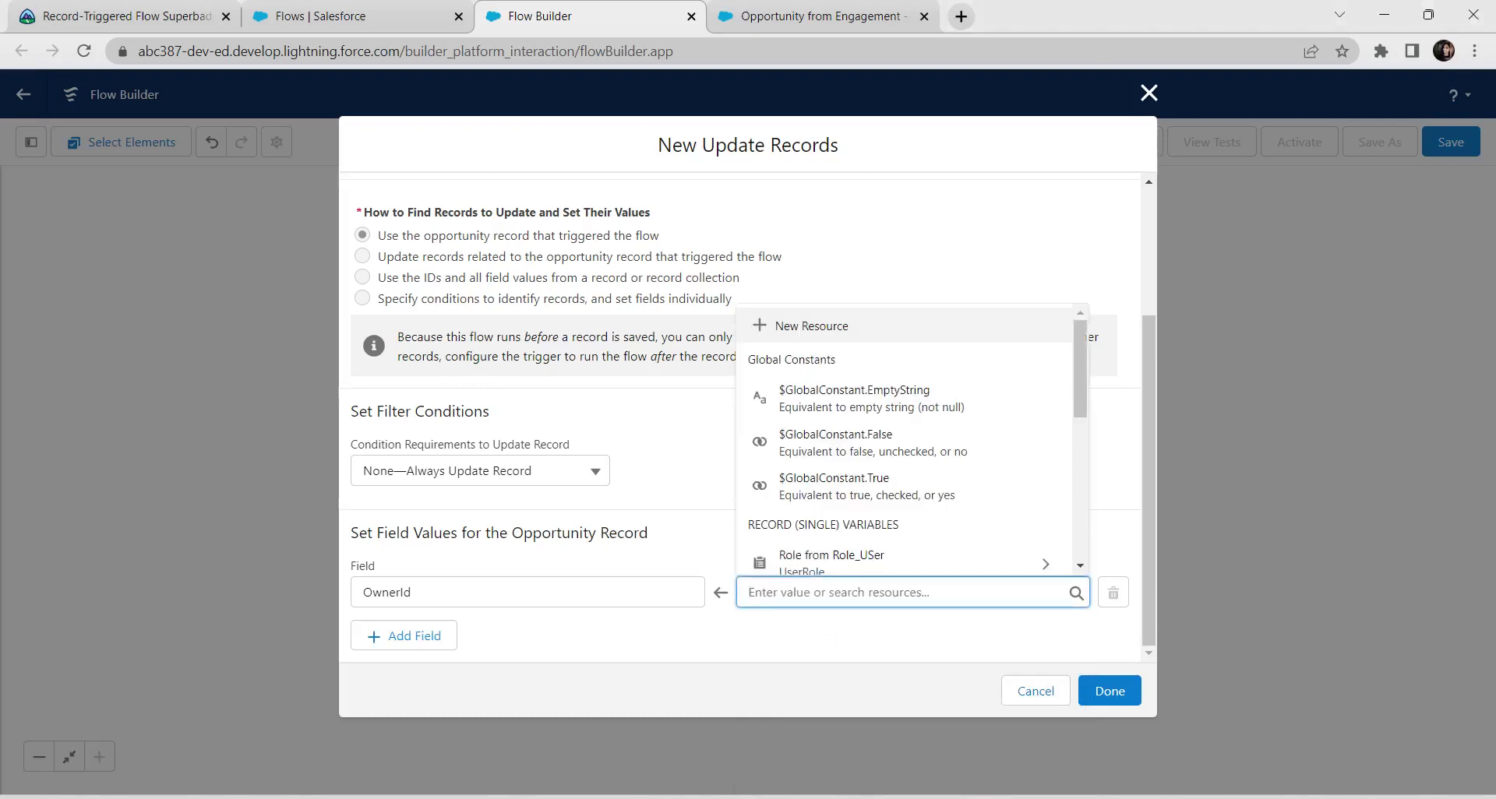
{"action": "type", "text": "get"}
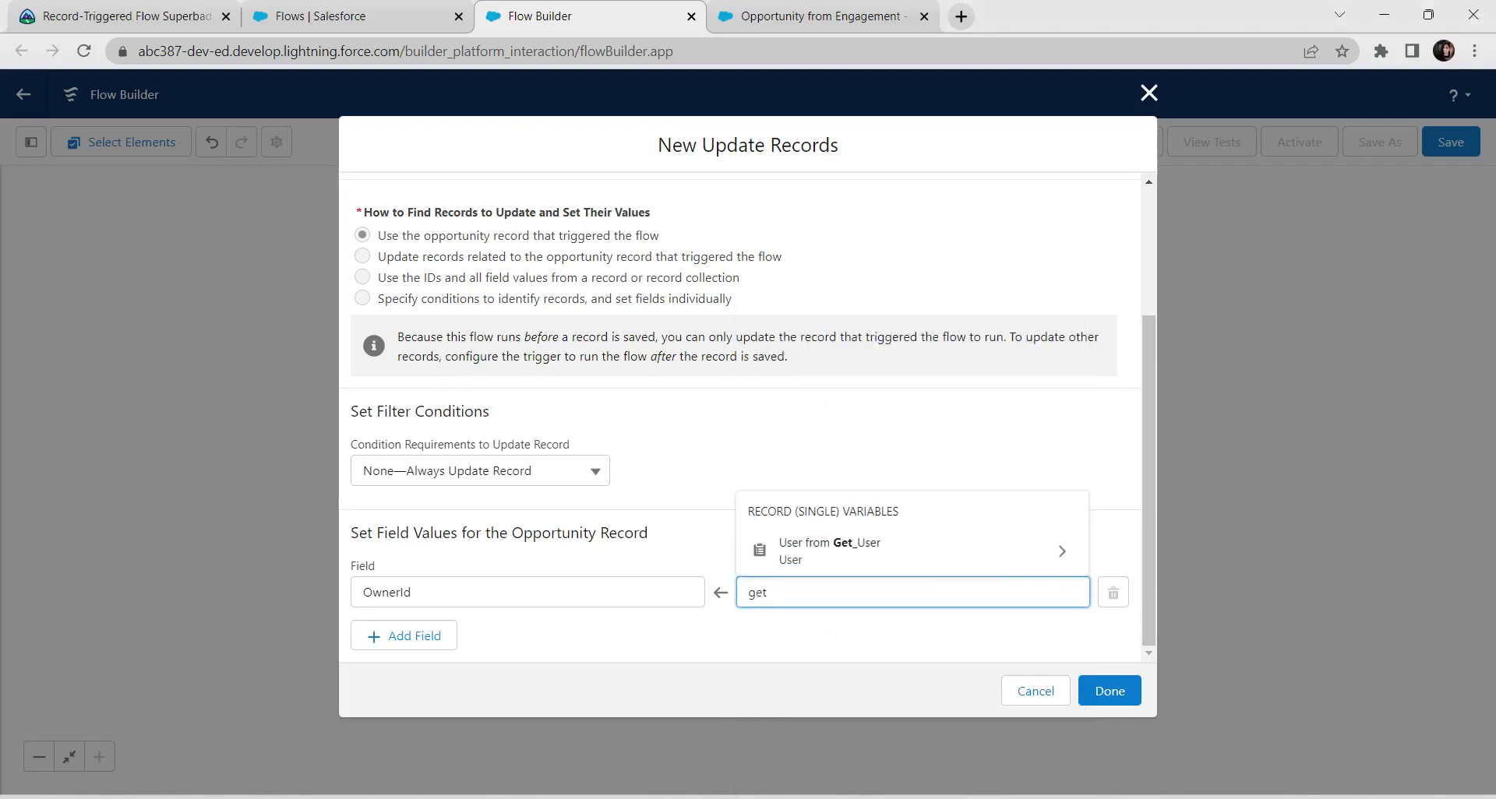
{"action": "key", "text": "Down"}
{"action": "key", "text": "Return"}
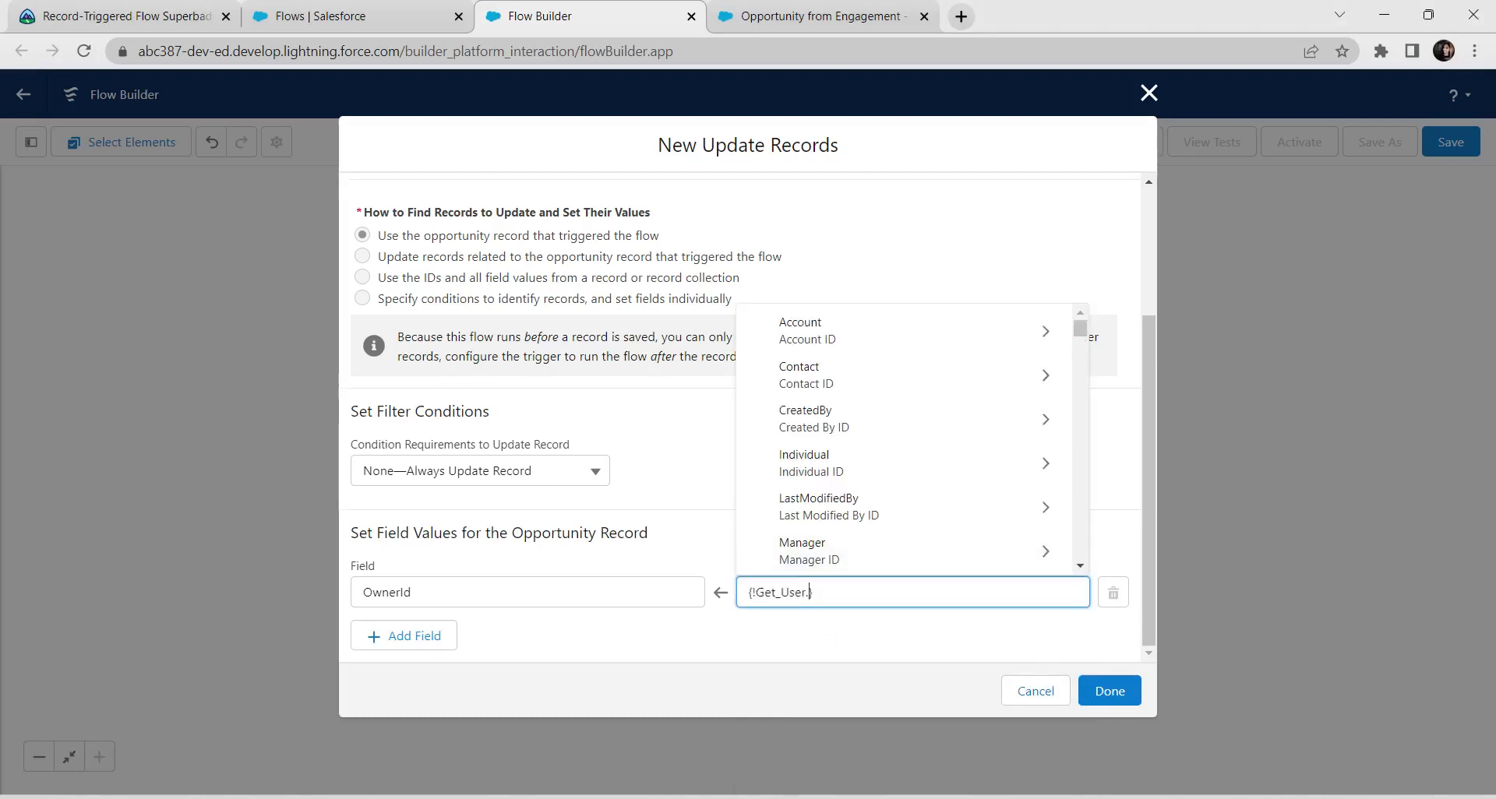
{"action": "type", "text": "id"}
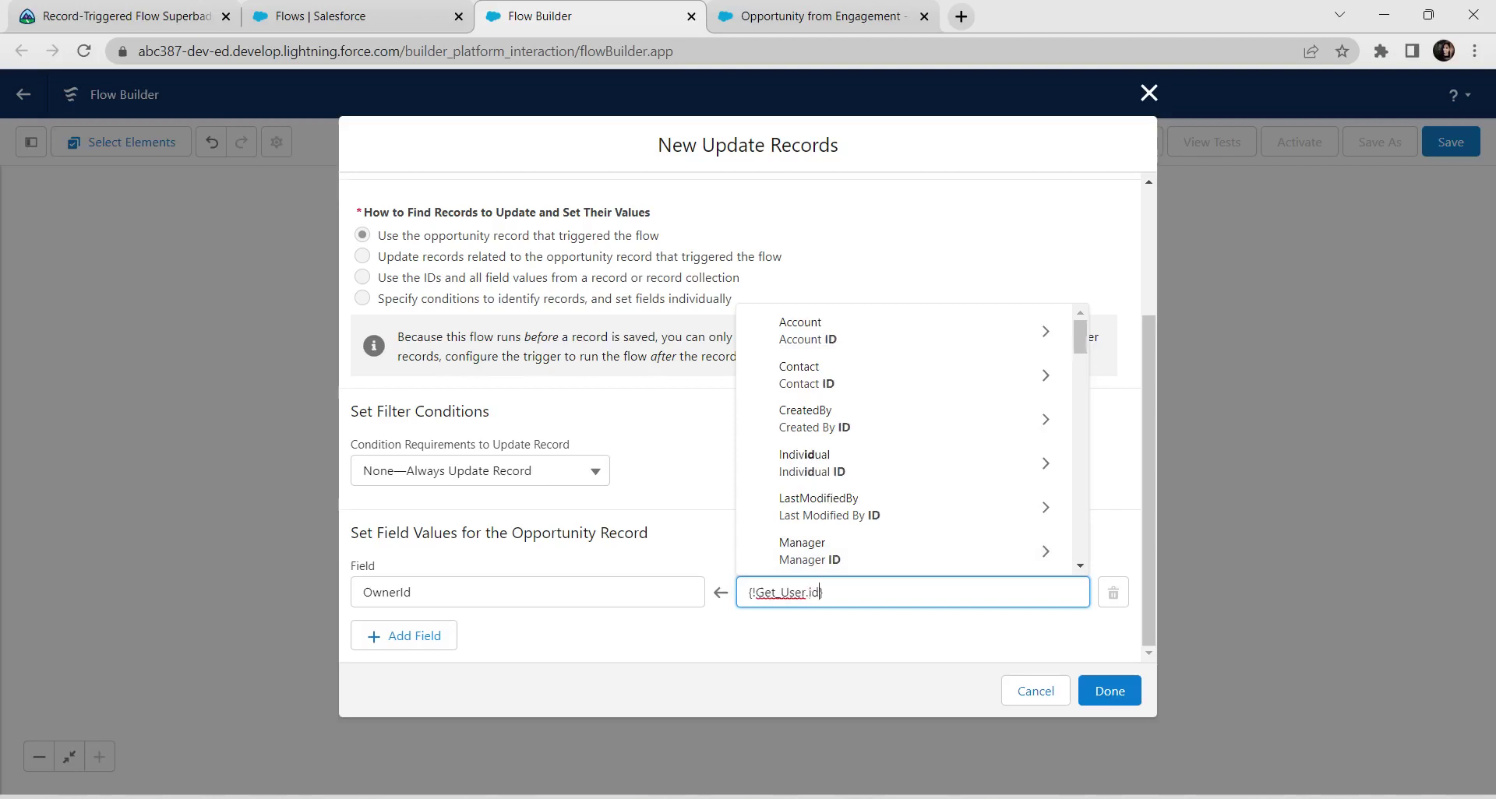
{"action": "scroll", "coordinate": [904, 504], "scroll_direction": "down", "scroll_amount": 3}
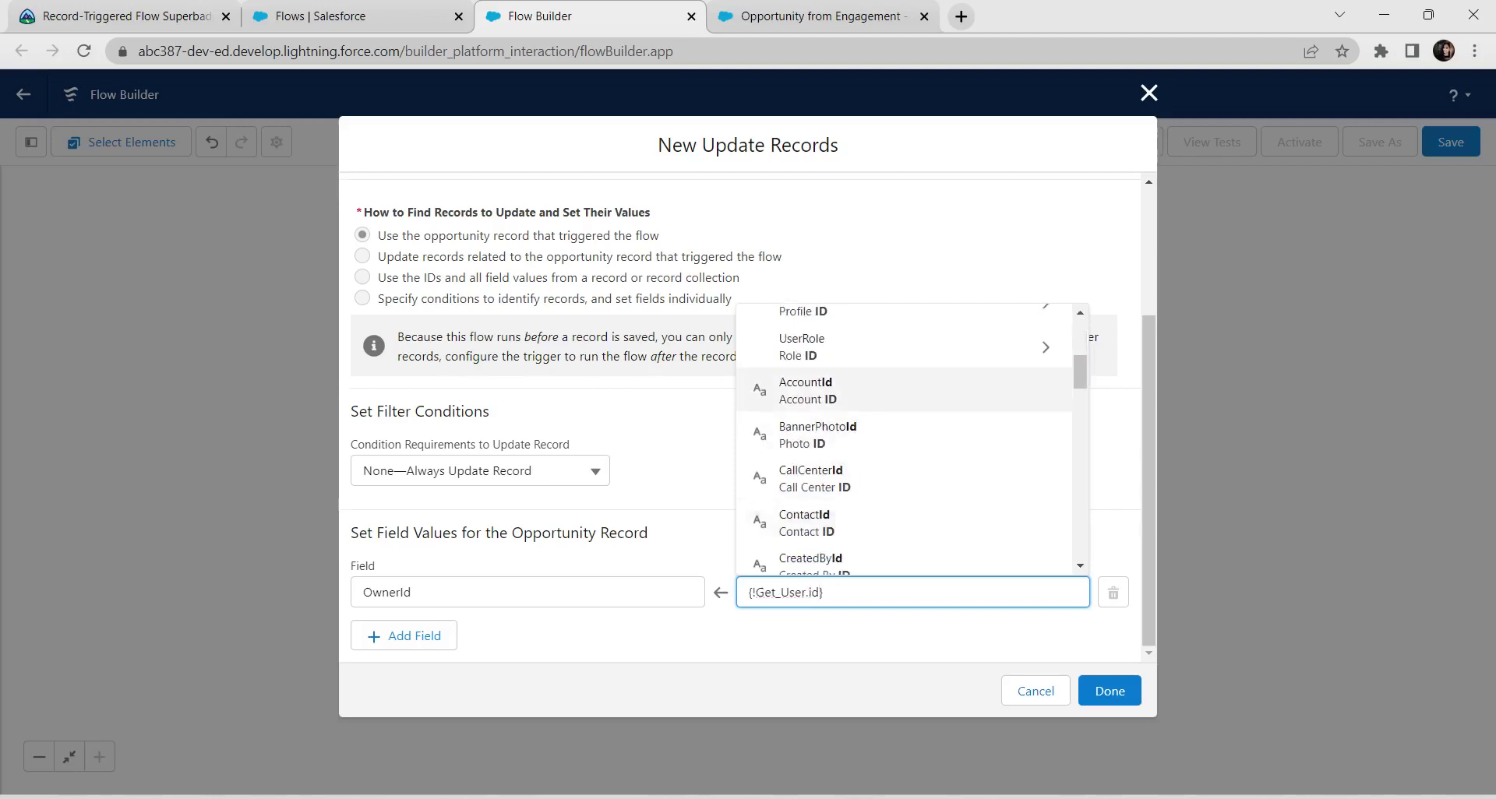
{"action": "scroll", "coordinate": [904, 405], "scroll_direction": "down", "scroll_amount": 3}
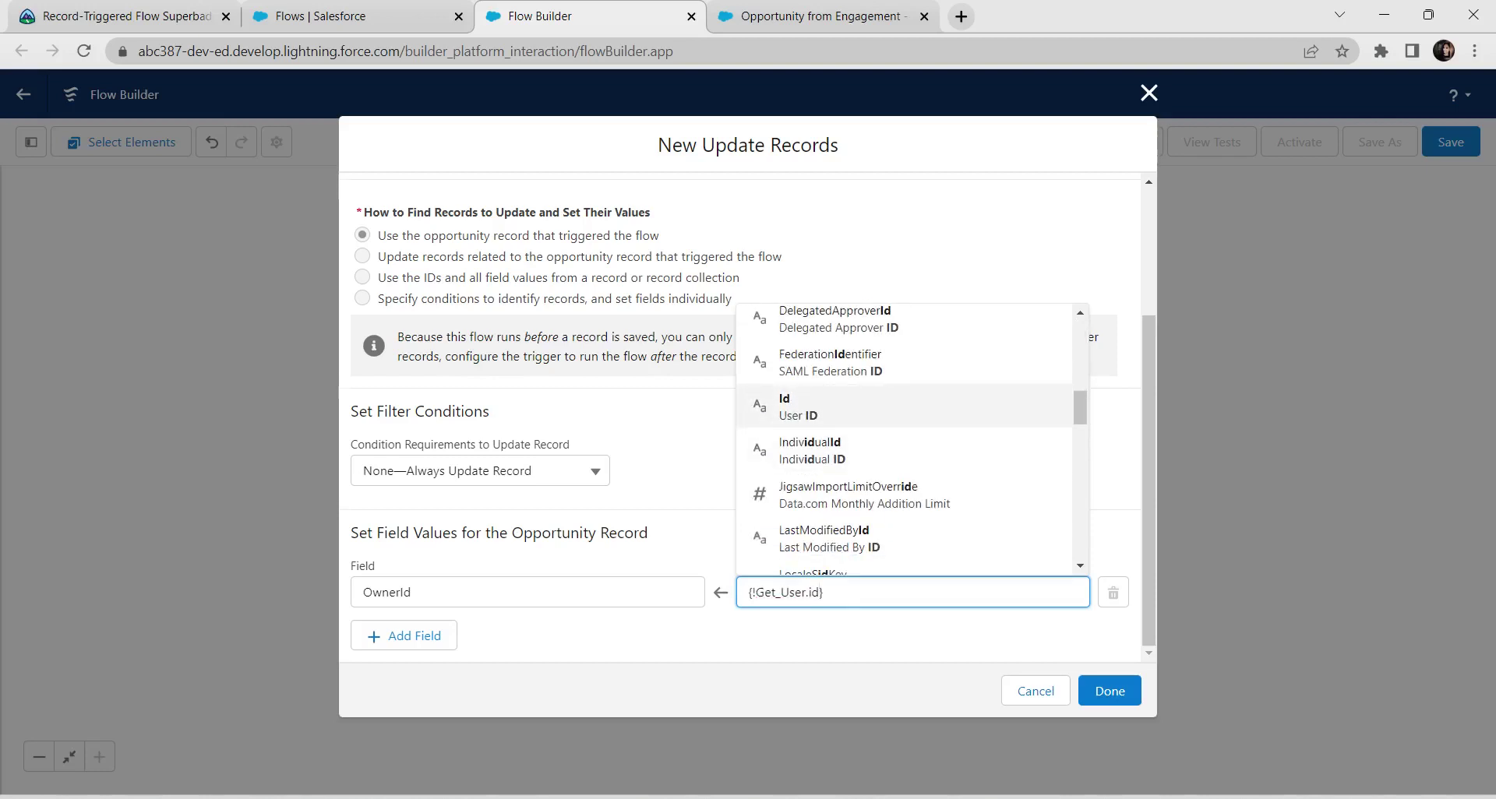
{"action": "left_click", "coordinate": [862, 406]}
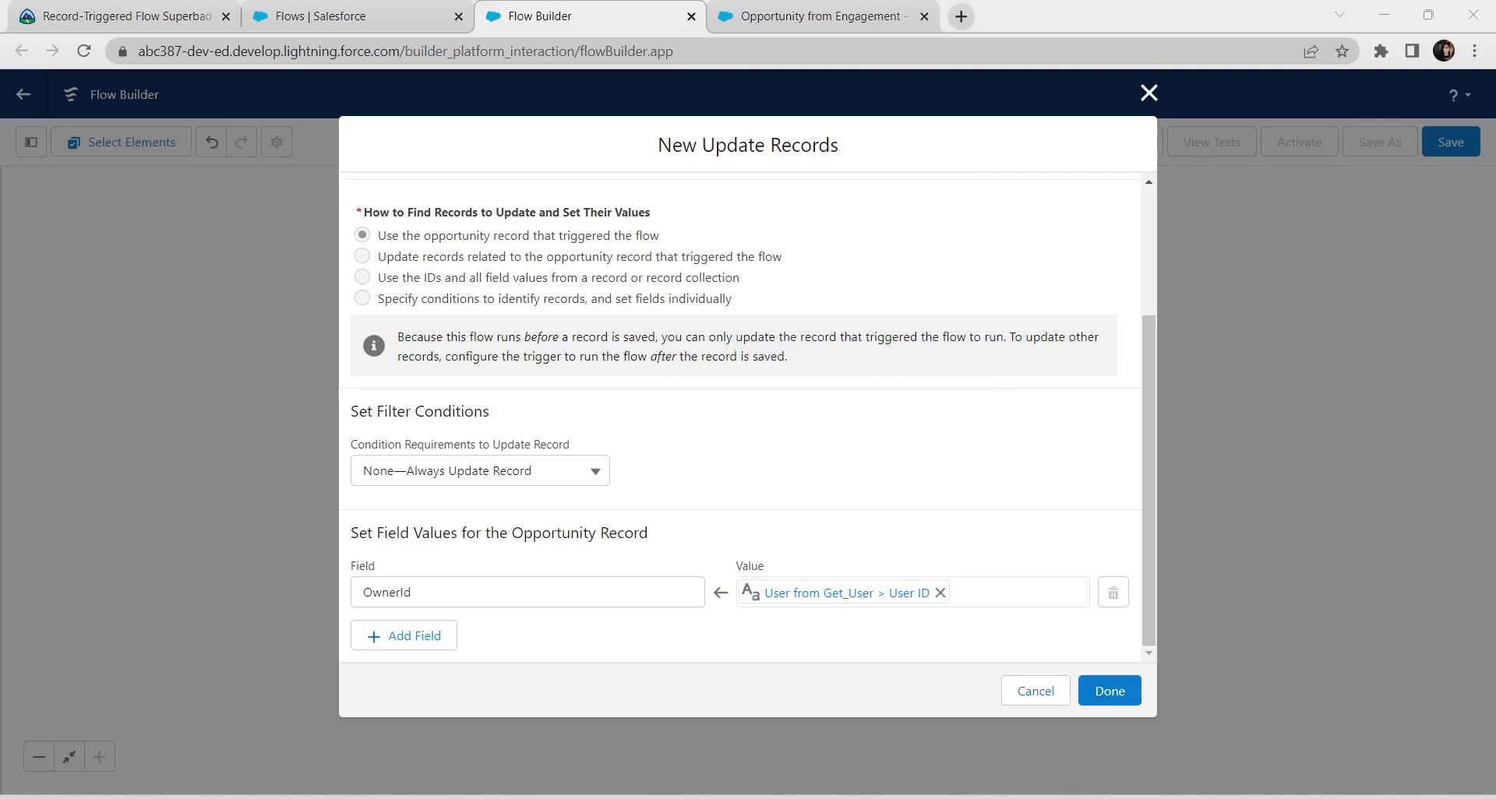
{"action": "left_click", "coordinate": [1110, 691]}
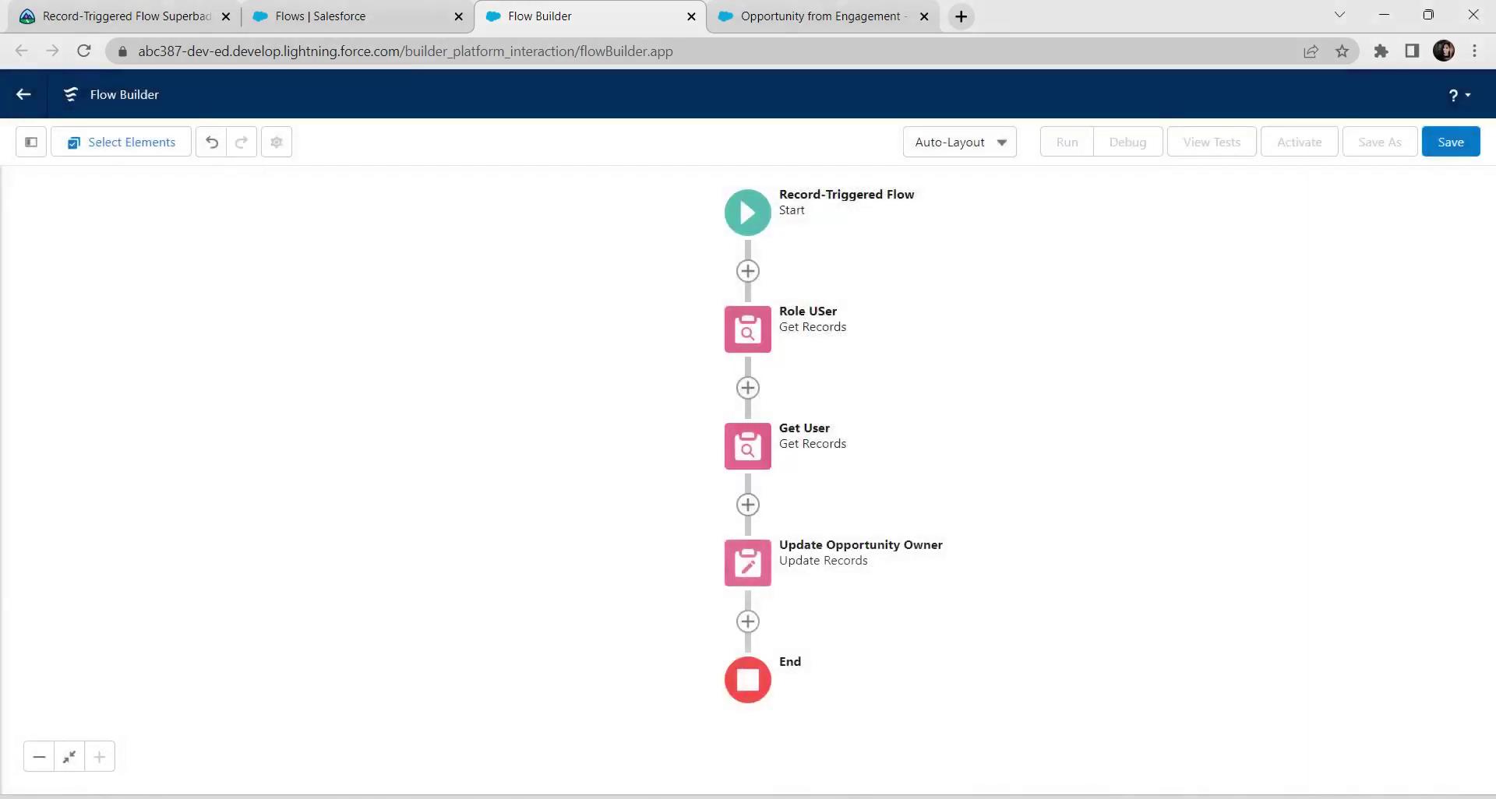
Step: Start saving the flow and label it Assign Major Gift Manager, copying the name from the Trailhead challenge text
{"action": "left_click", "coordinate": [1450, 142]}
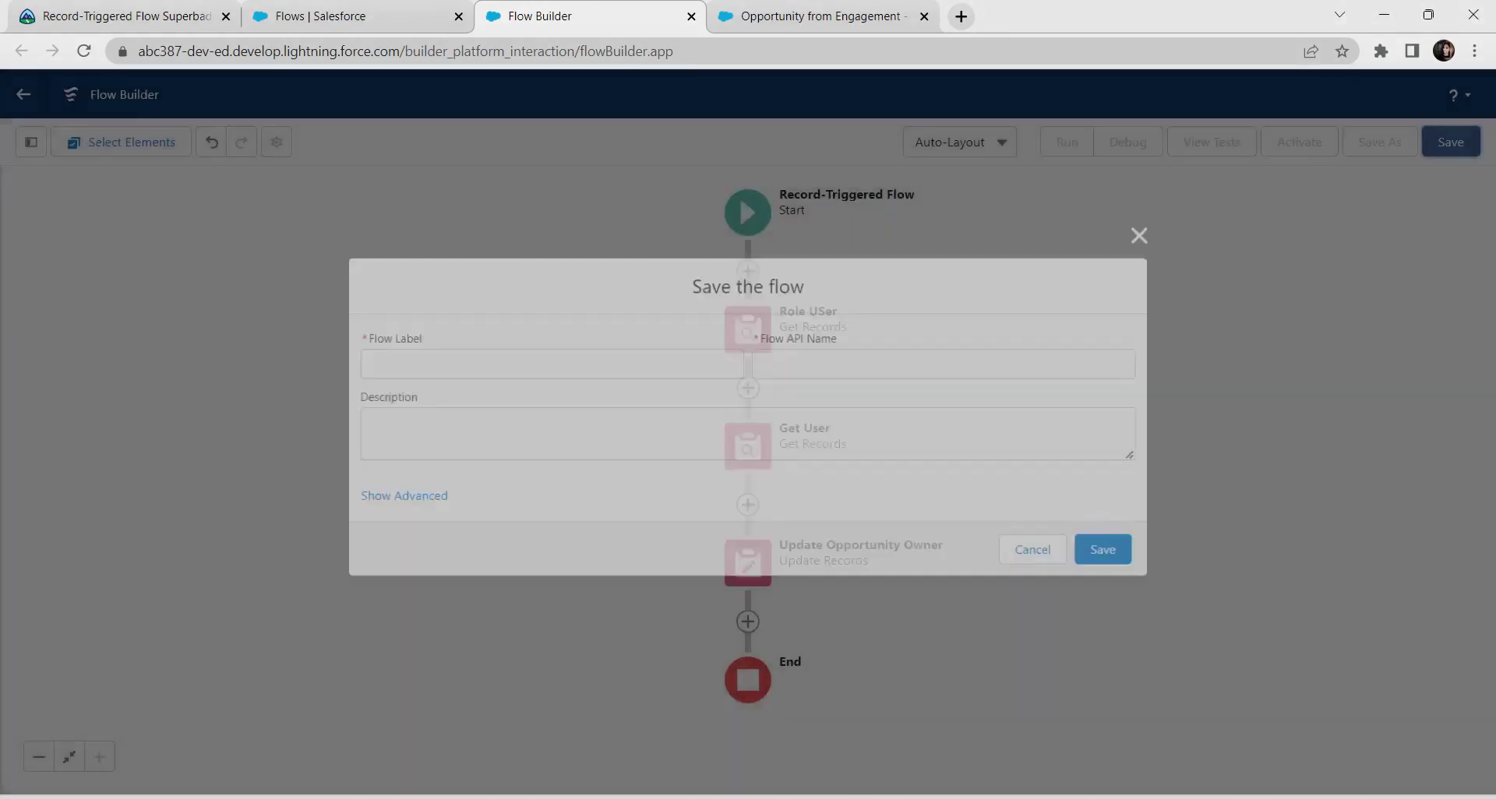
{"action": "left_click", "coordinate": [547, 362]}
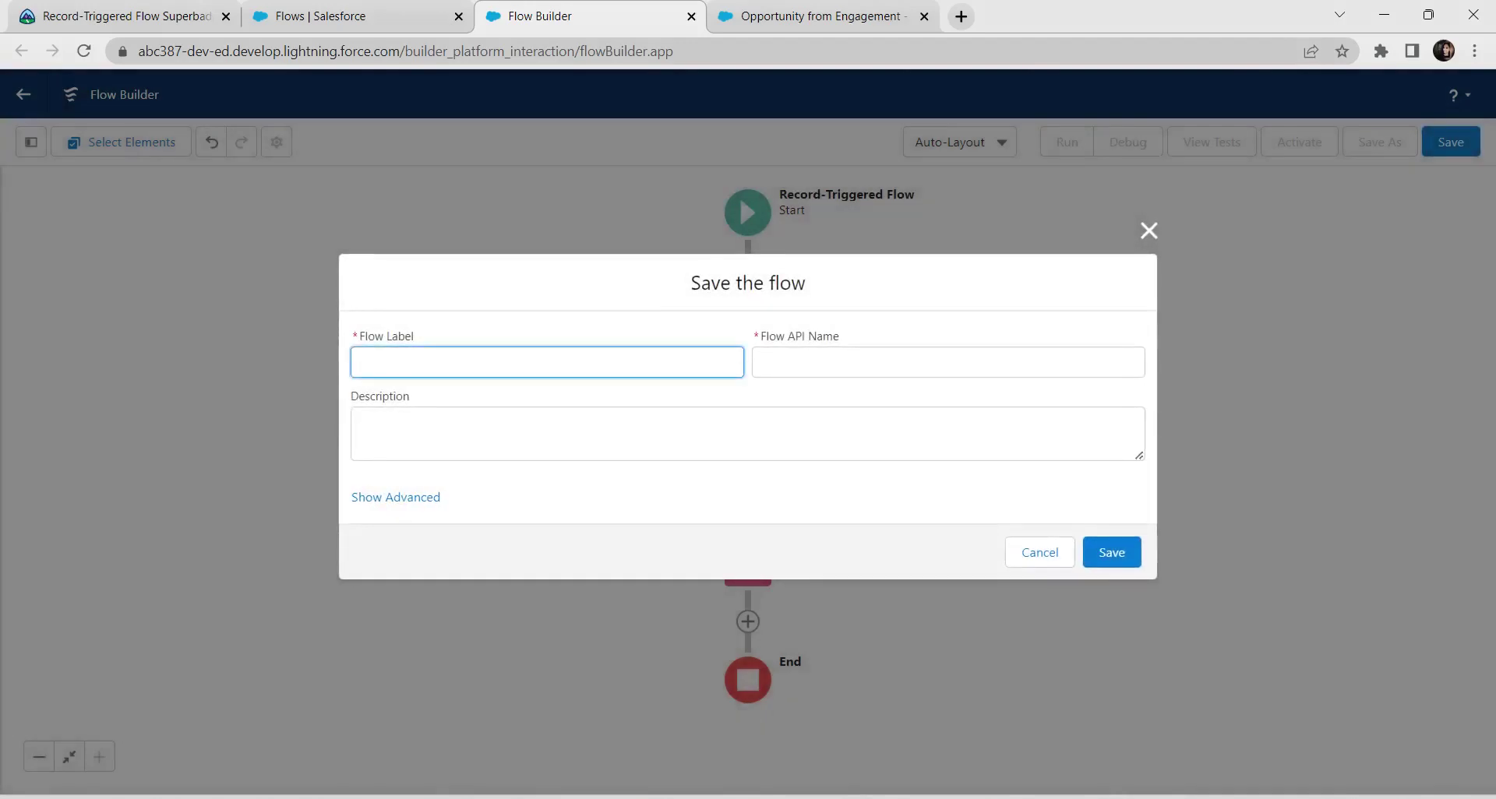
{"action": "left_click", "coordinate": [124, 16]}
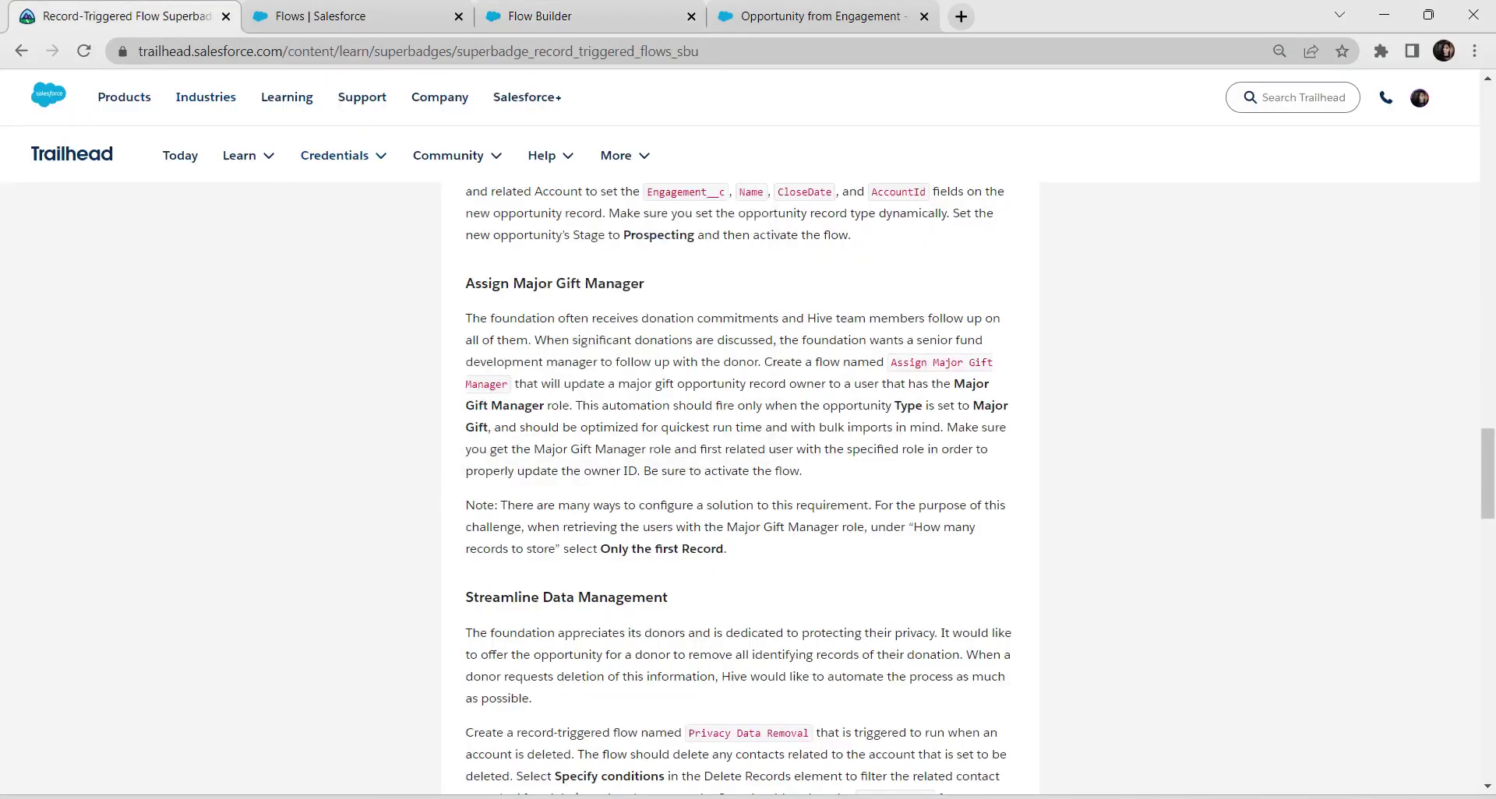
{"action": "left_click_drag", "start_coordinate": [891, 362], "coordinate": [486, 384]}
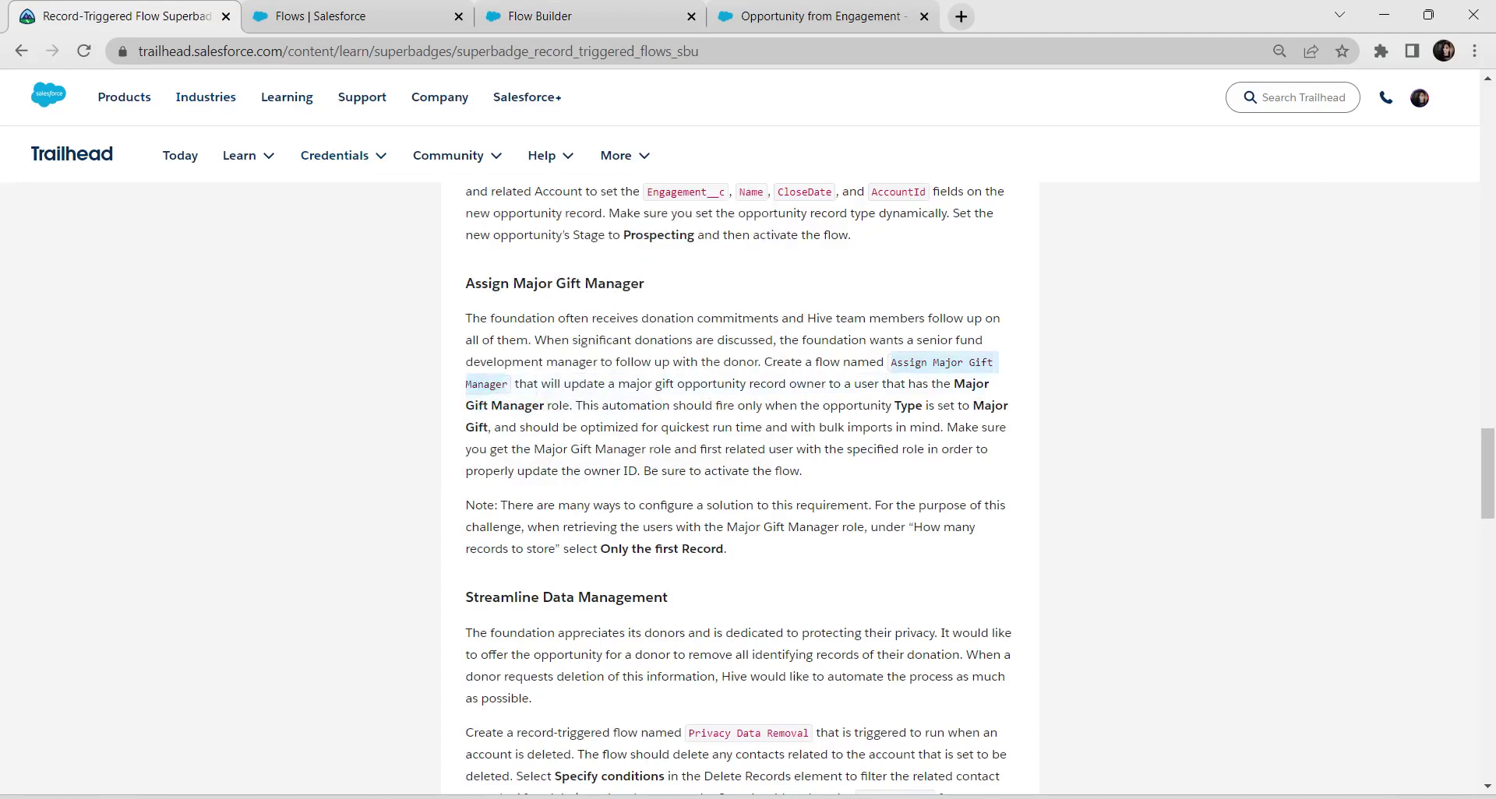
{"action": "left_click", "coordinate": [539, 16]}
{"action": "type", "text": "Assign Major Gift Manager"}
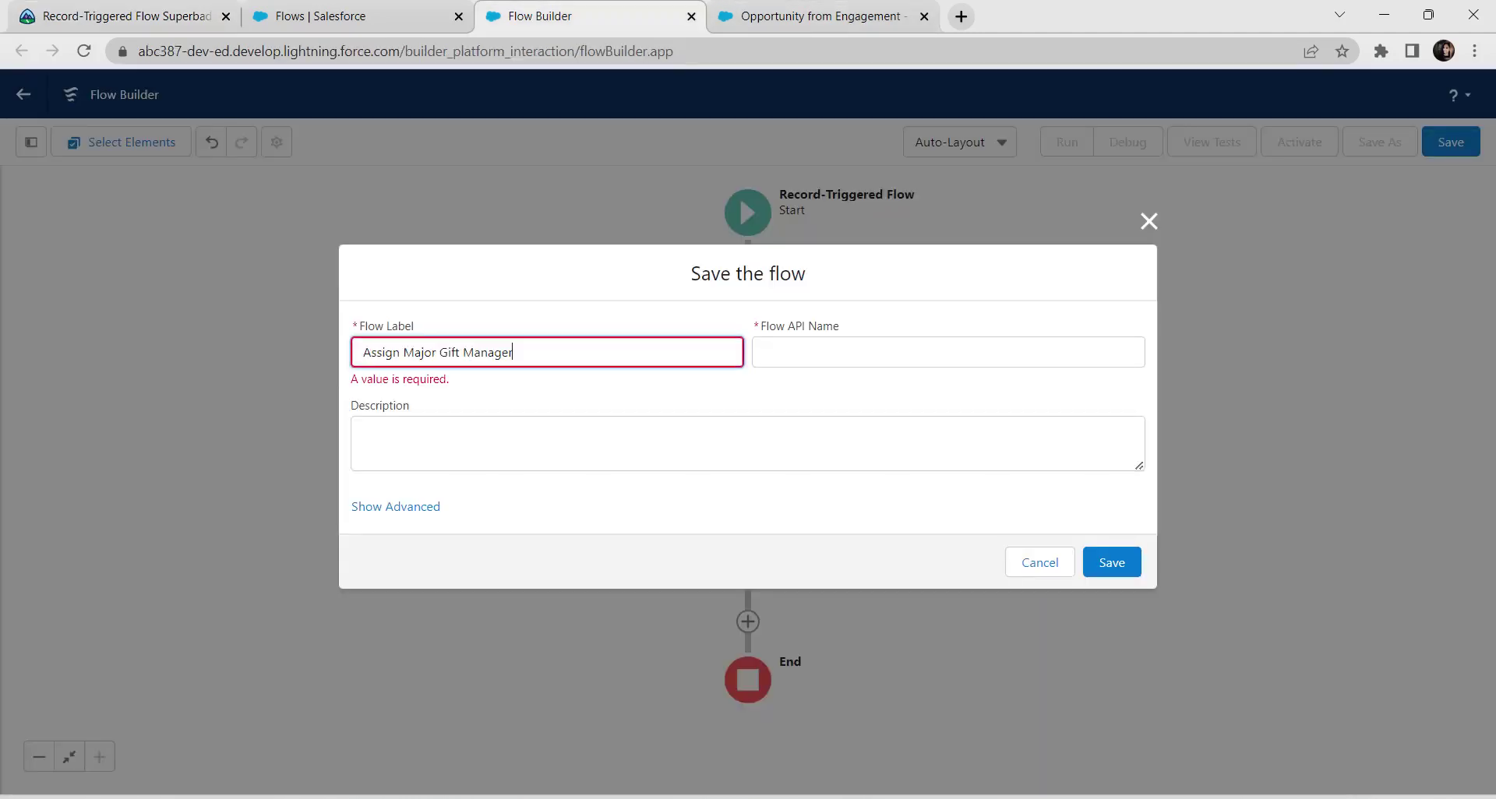
Step: Save the flow with the API name Assign_Major_Gift_Manager and activate it
{"action": "left_click", "coordinate": [793, 360]}
{"action": "left_click", "coordinate": [810, 435]}
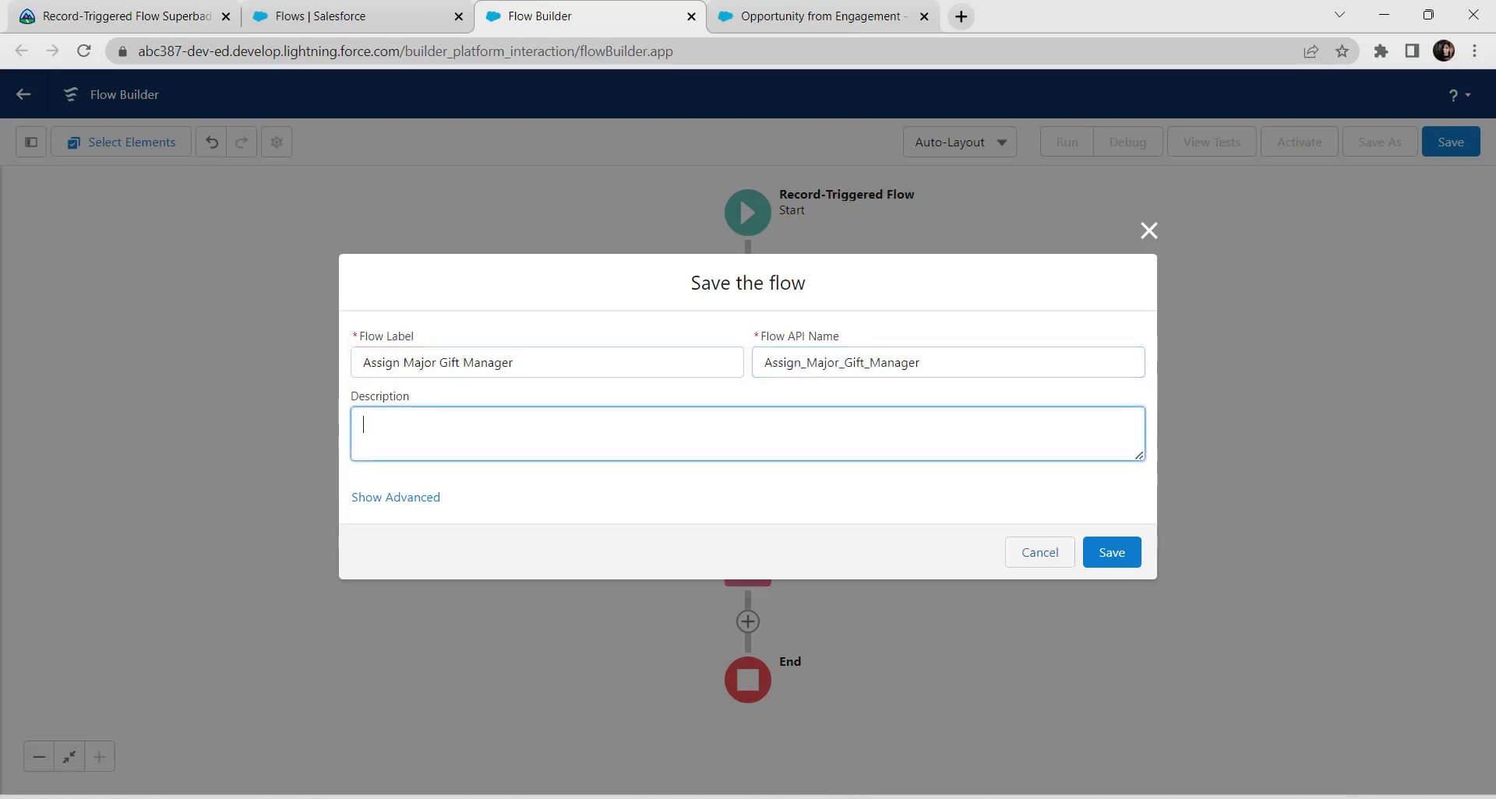
{"action": "left_click", "coordinate": [1111, 555]}
{"action": "key", "text": "Return"}
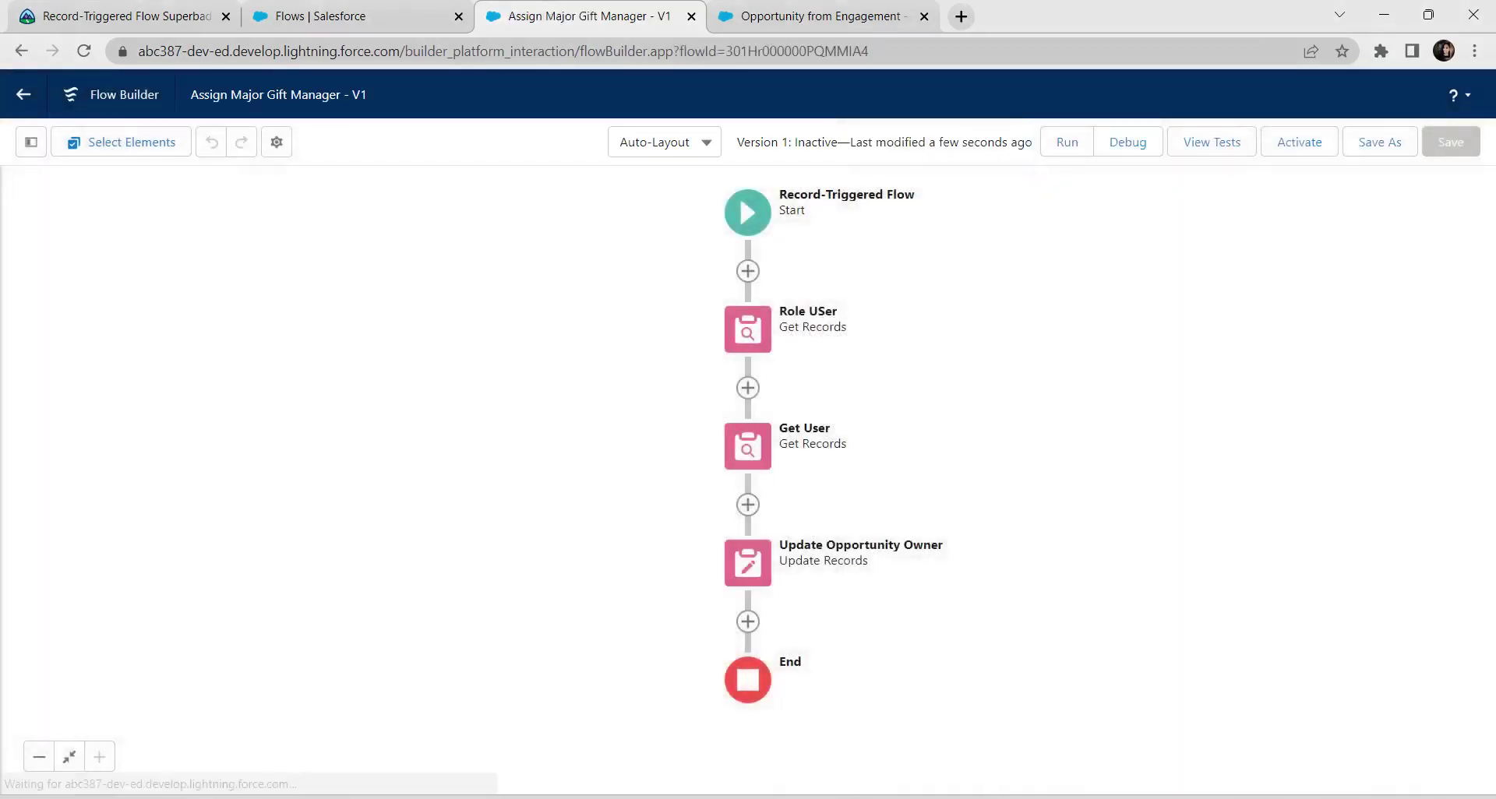
{"action": "left_click", "coordinate": [1298, 142]}
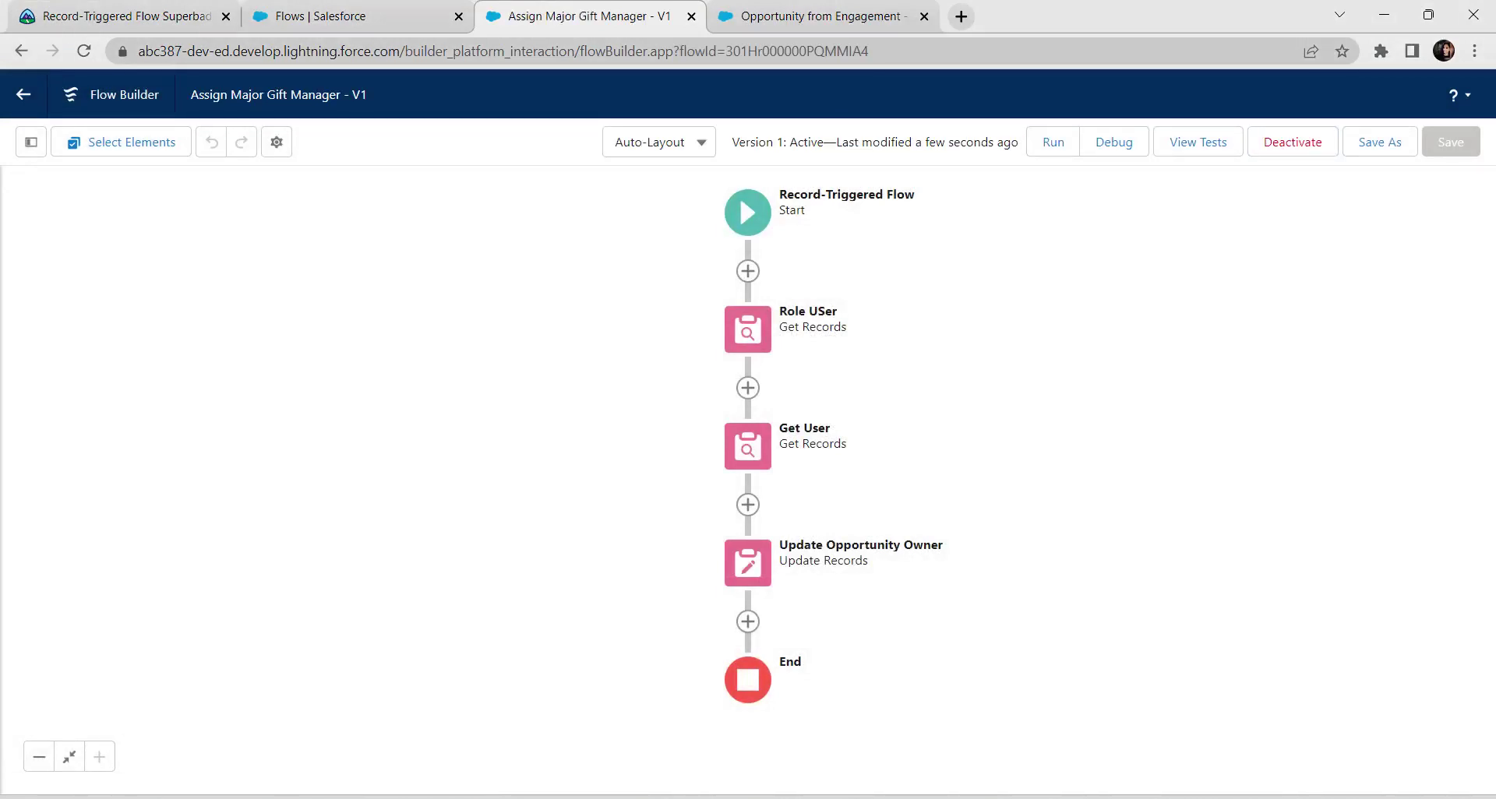
Step: Return to the Trailhead superbadge page and check the Create the Assign Major Gift Manager flow challenge
{"action": "left_click", "coordinate": [125, 15]}
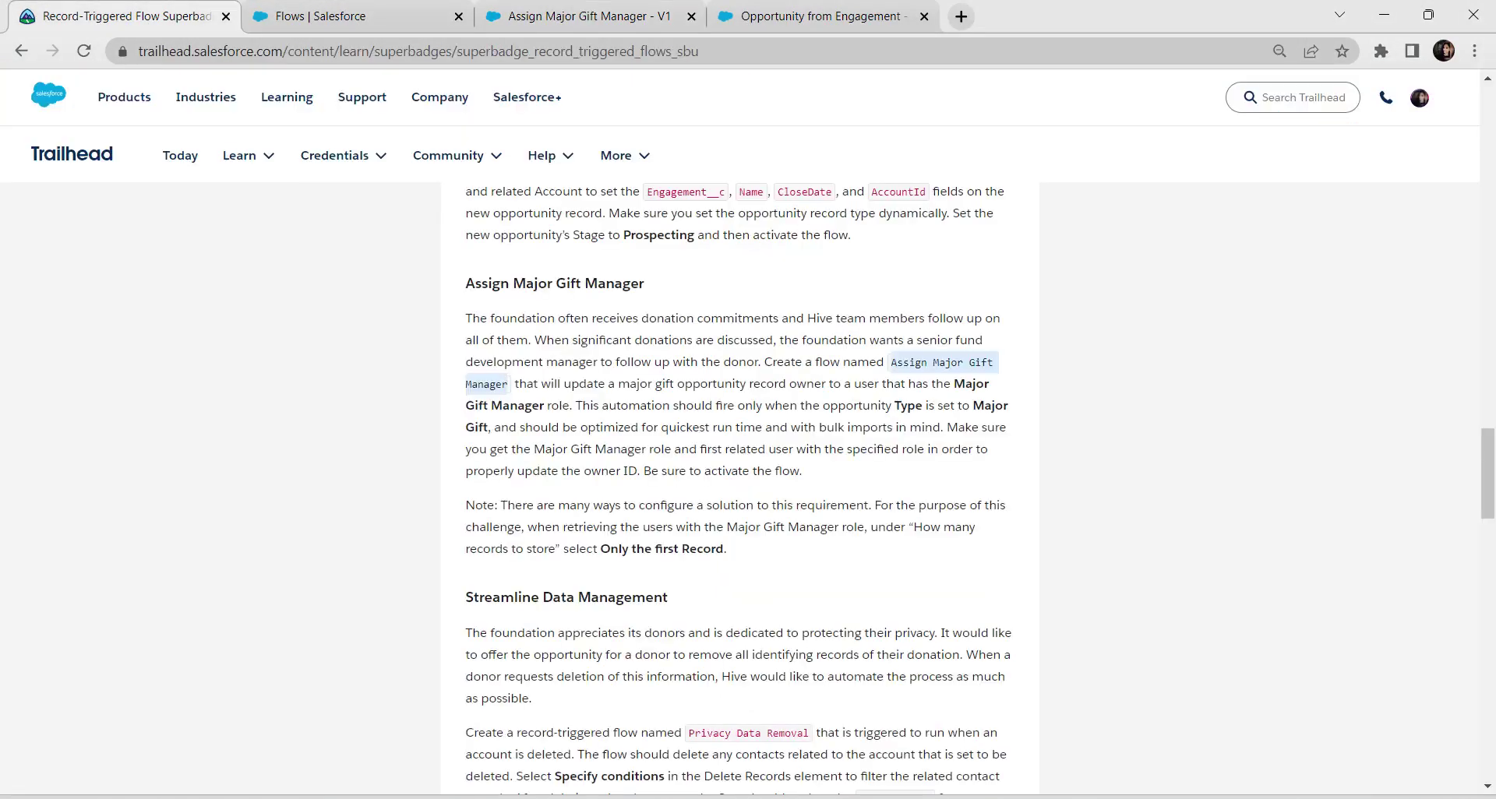
{"action": "scroll", "coordinate": [740, 460], "scroll_direction": "down", "scroll_amount": 15}
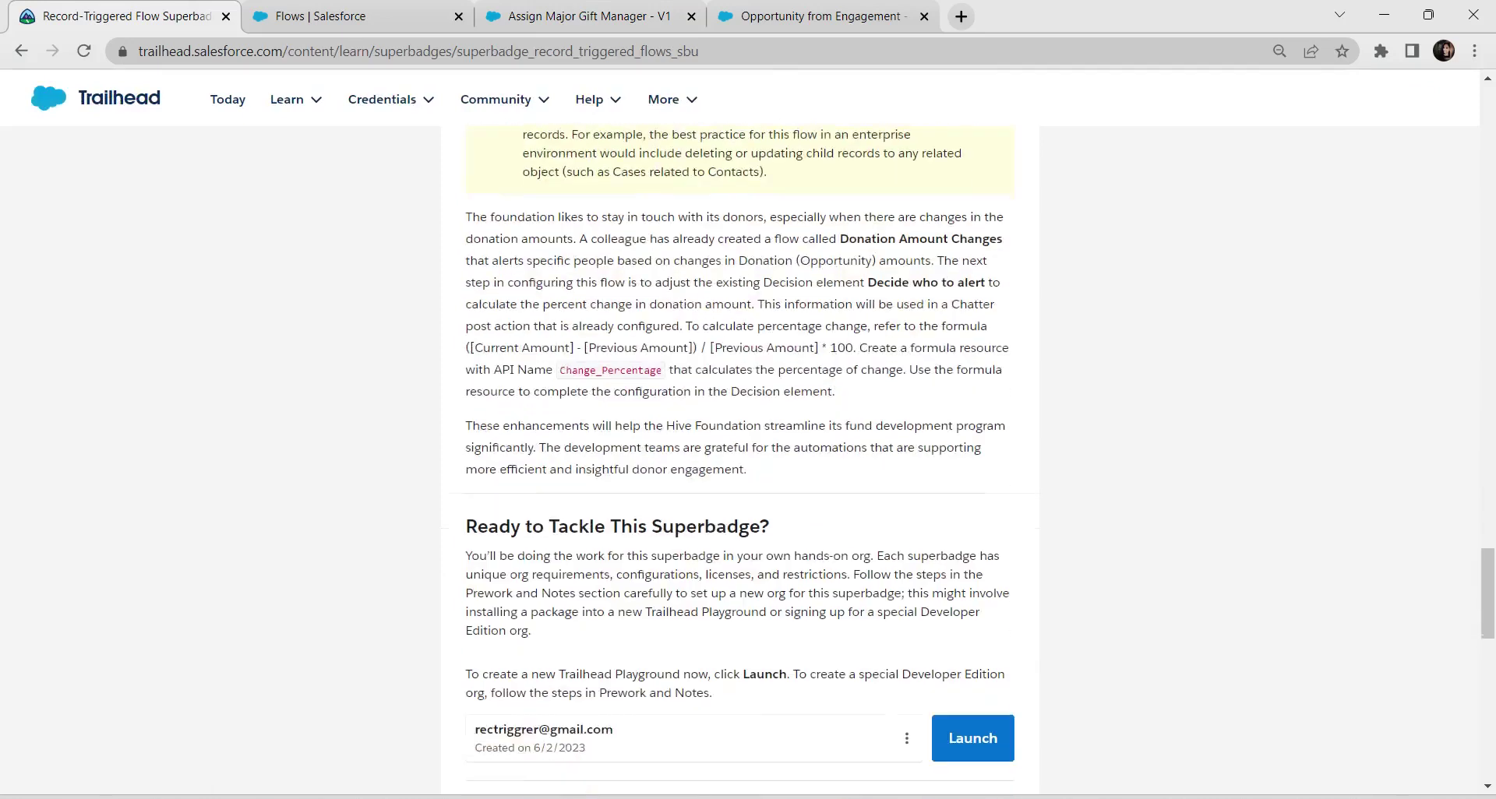
{"action": "left_click", "coordinate": [956, 555]}
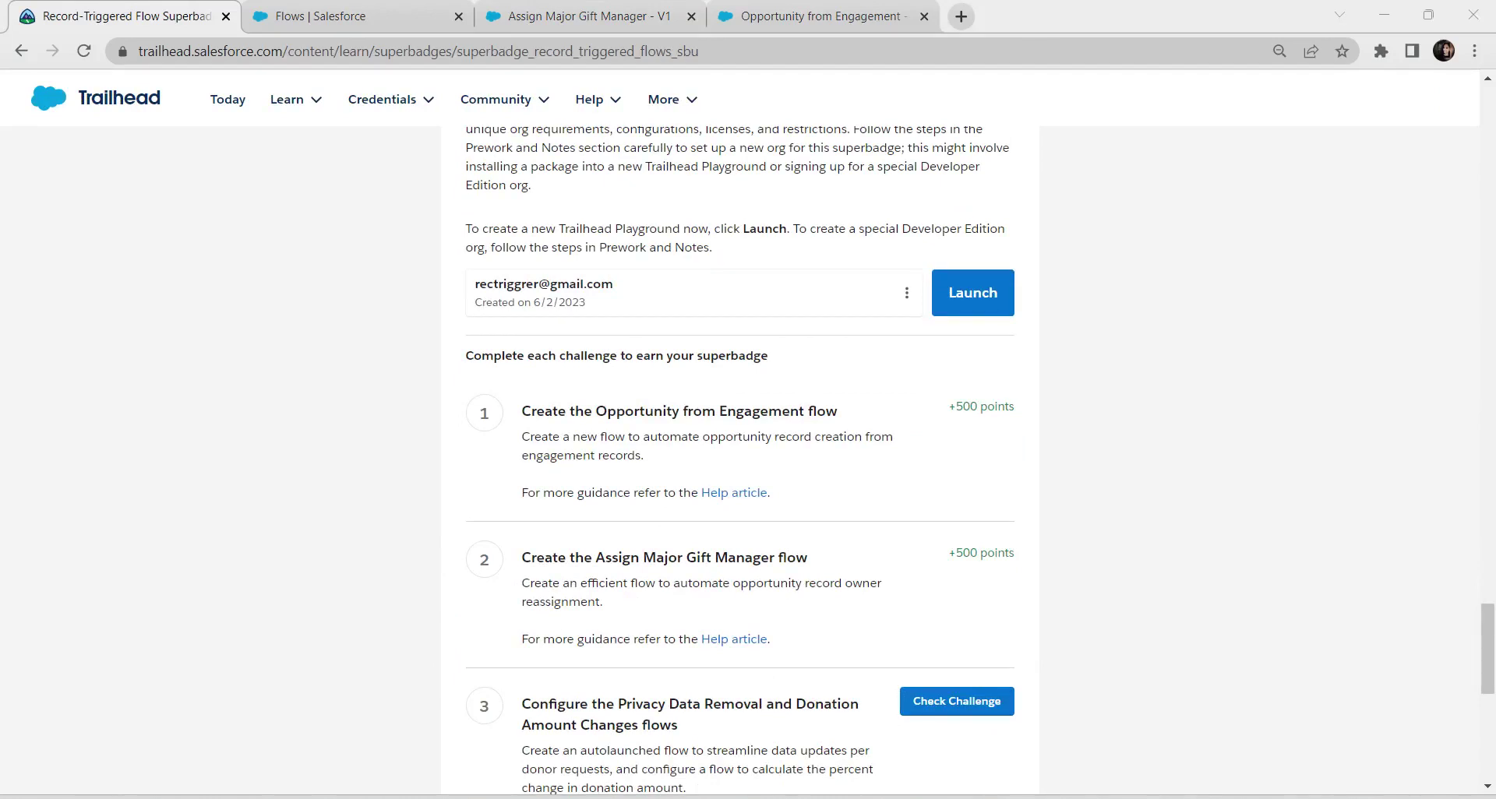
{"action": "scroll", "coordinate": [740, 460], "scroll_direction": "down", "scroll_amount": 3}
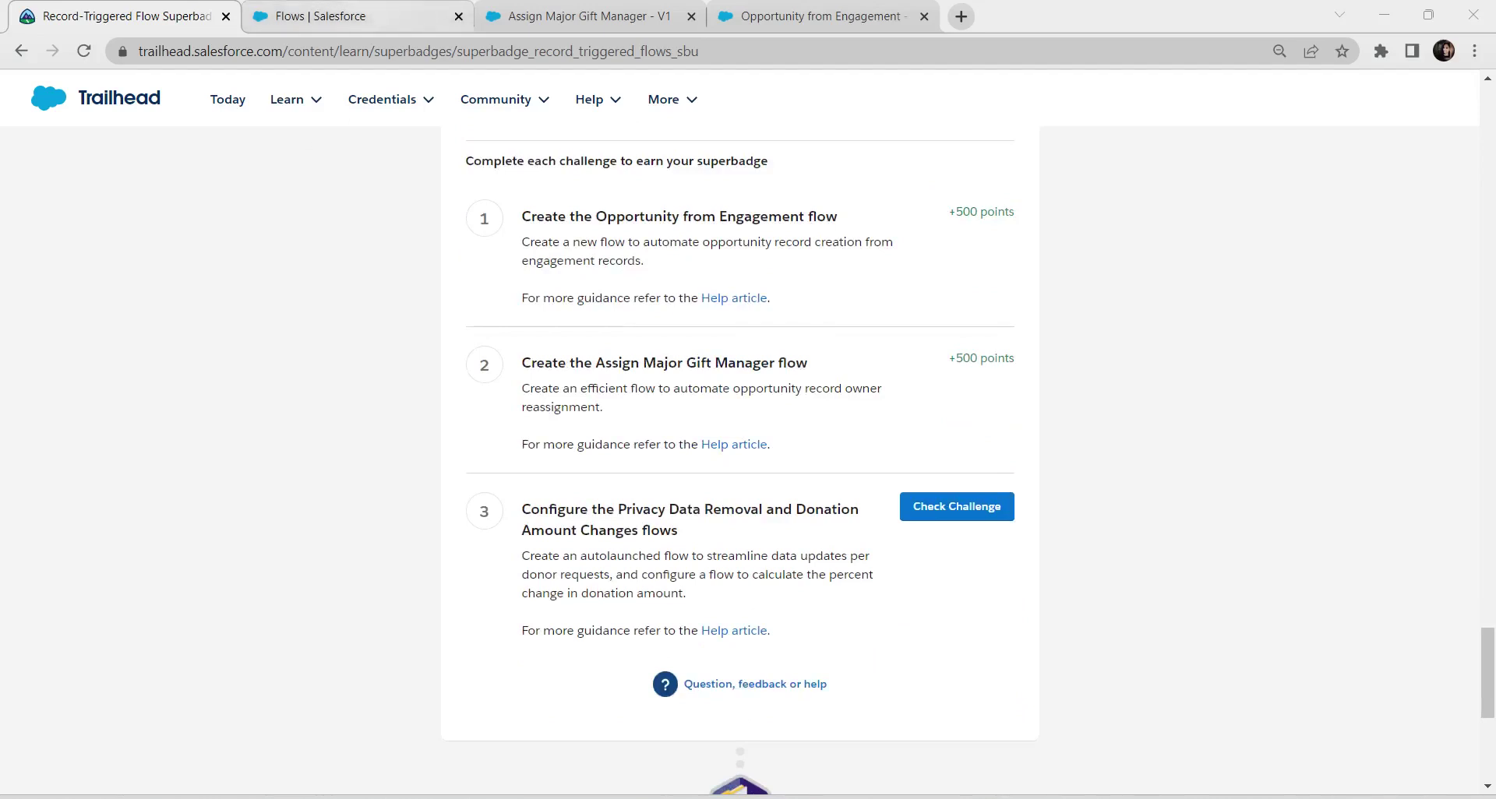
Step: Create a new Record-Triggered Flow from the Flows setup page
{"action": "left_click", "coordinate": [319, 16]}
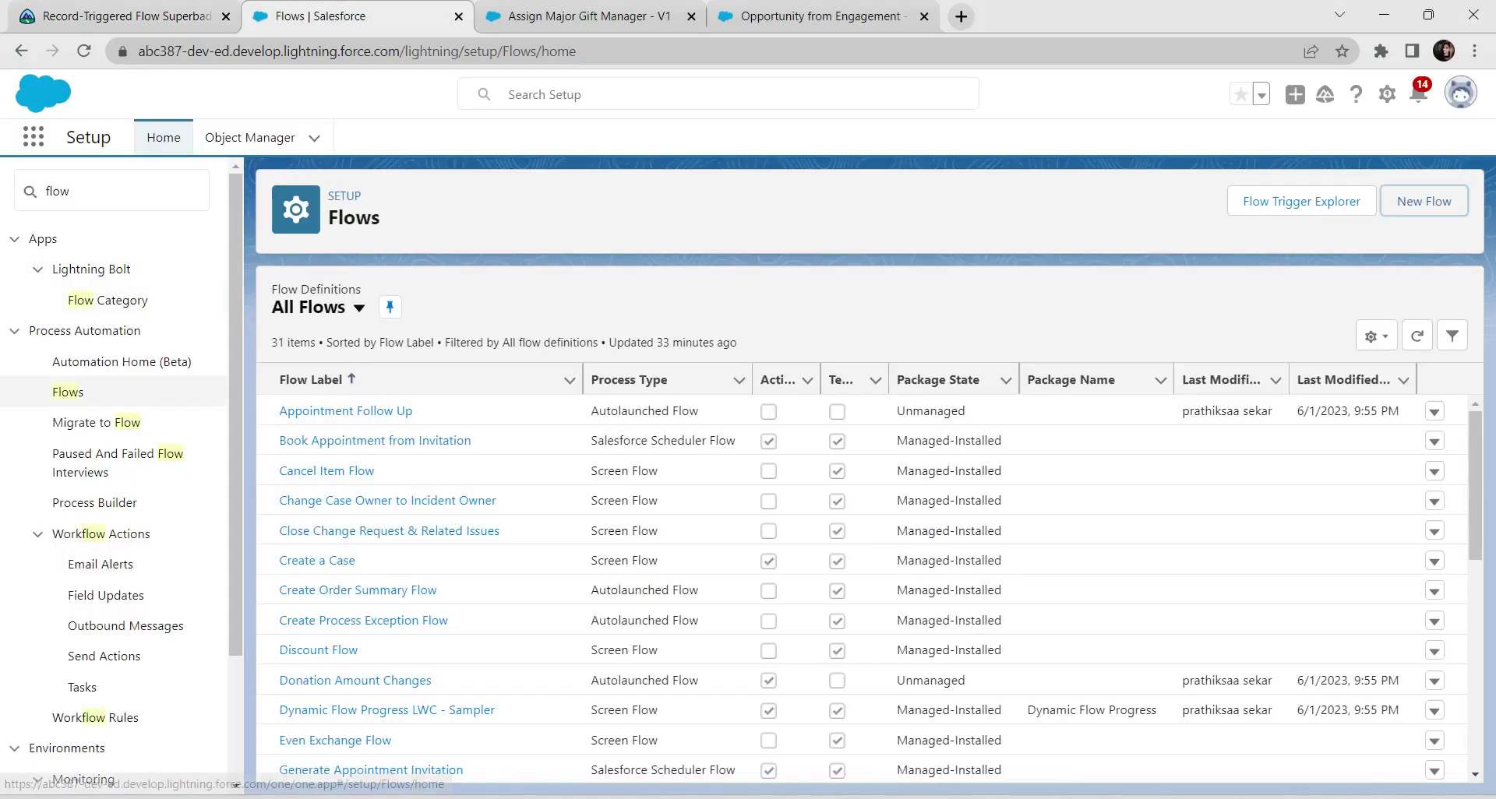
{"action": "left_click", "coordinate": [1425, 201]}
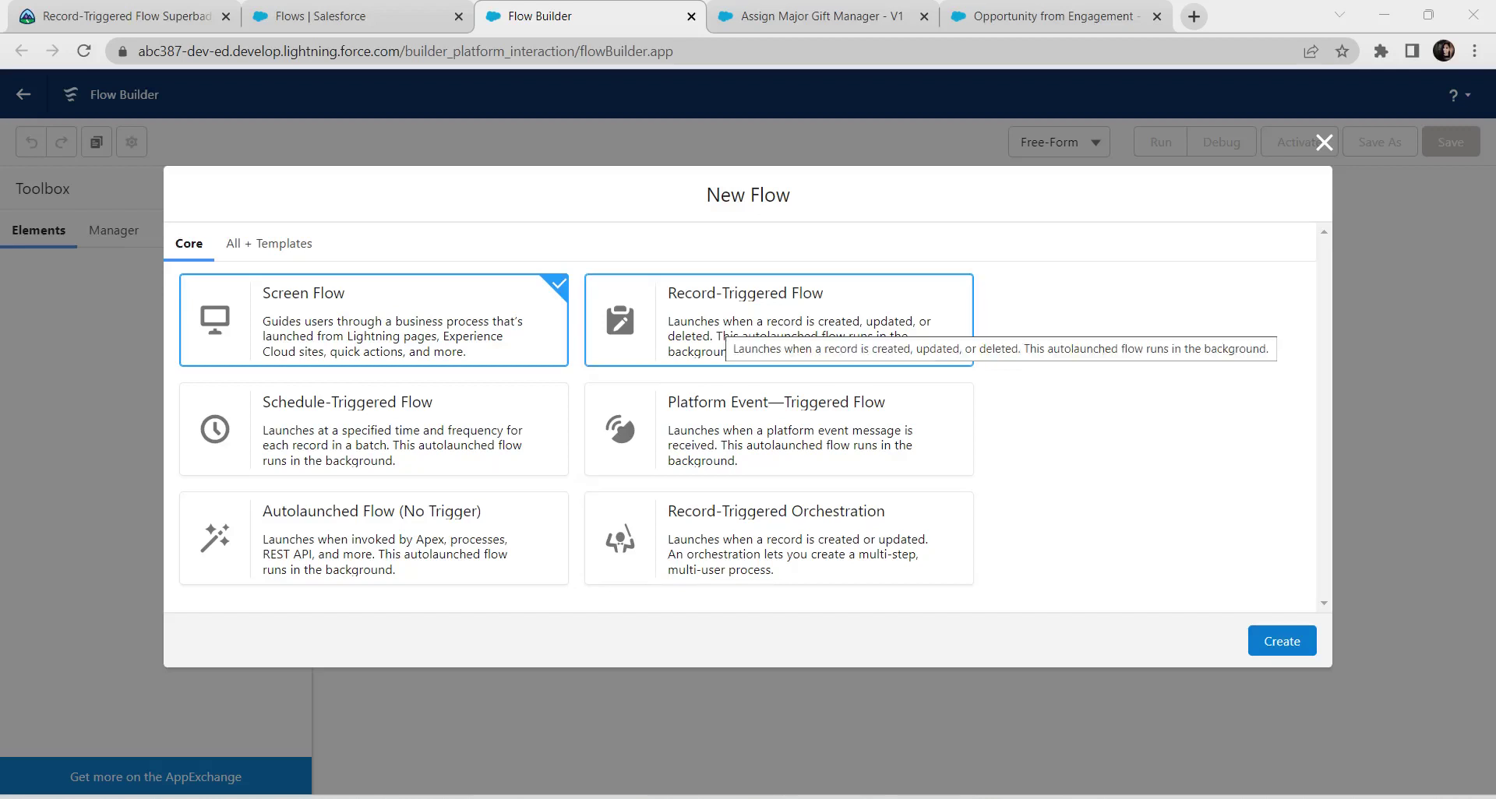
{"action": "left_click", "coordinate": [725, 321]}
{"action": "left_click", "coordinate": [1282, 640]}
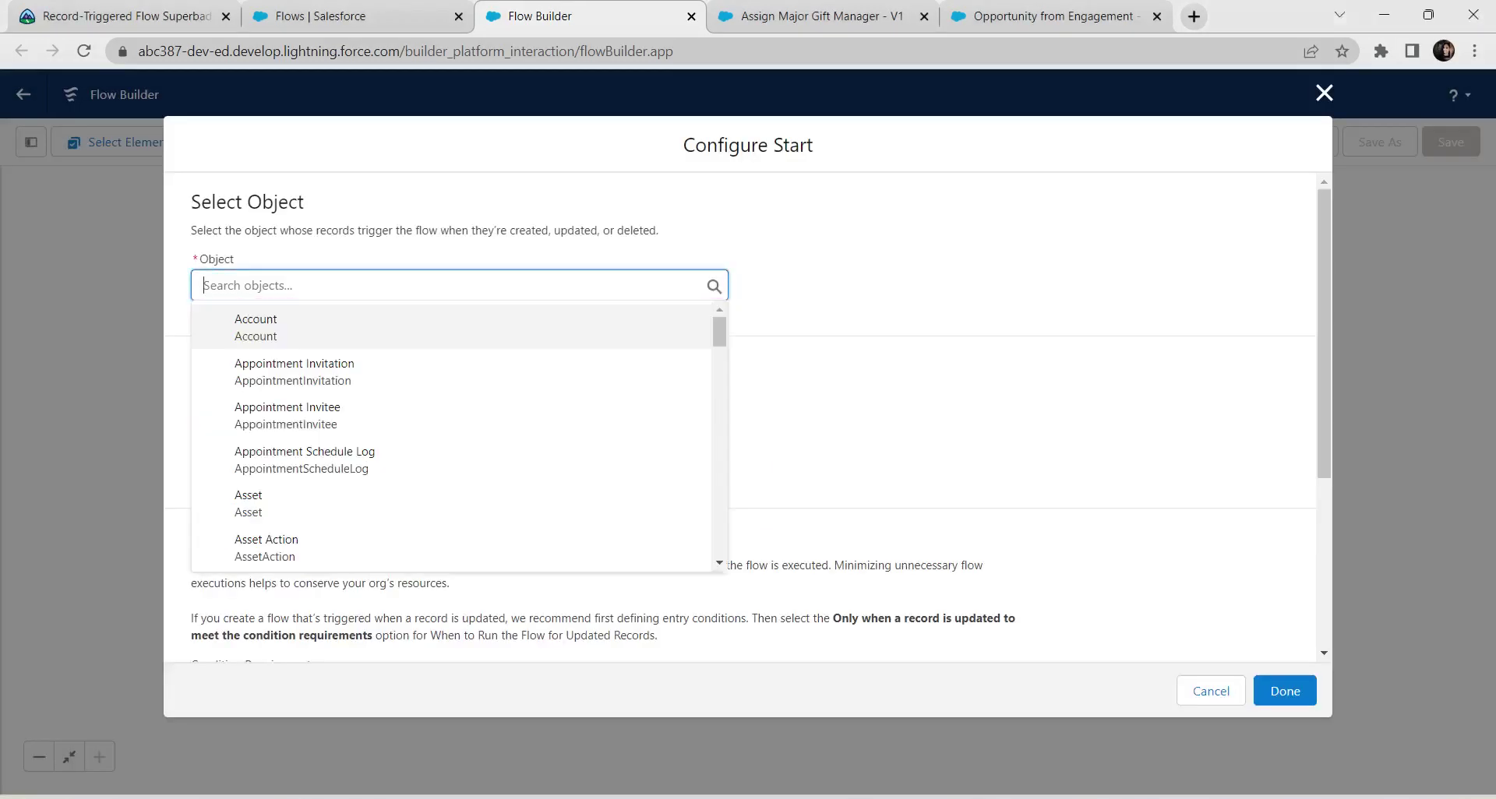
Step: Configure the flow start on the Account object to trigger when a record is deleted, with no entry conditions
{"action": "left_click", "coordinate": [255, 328]}
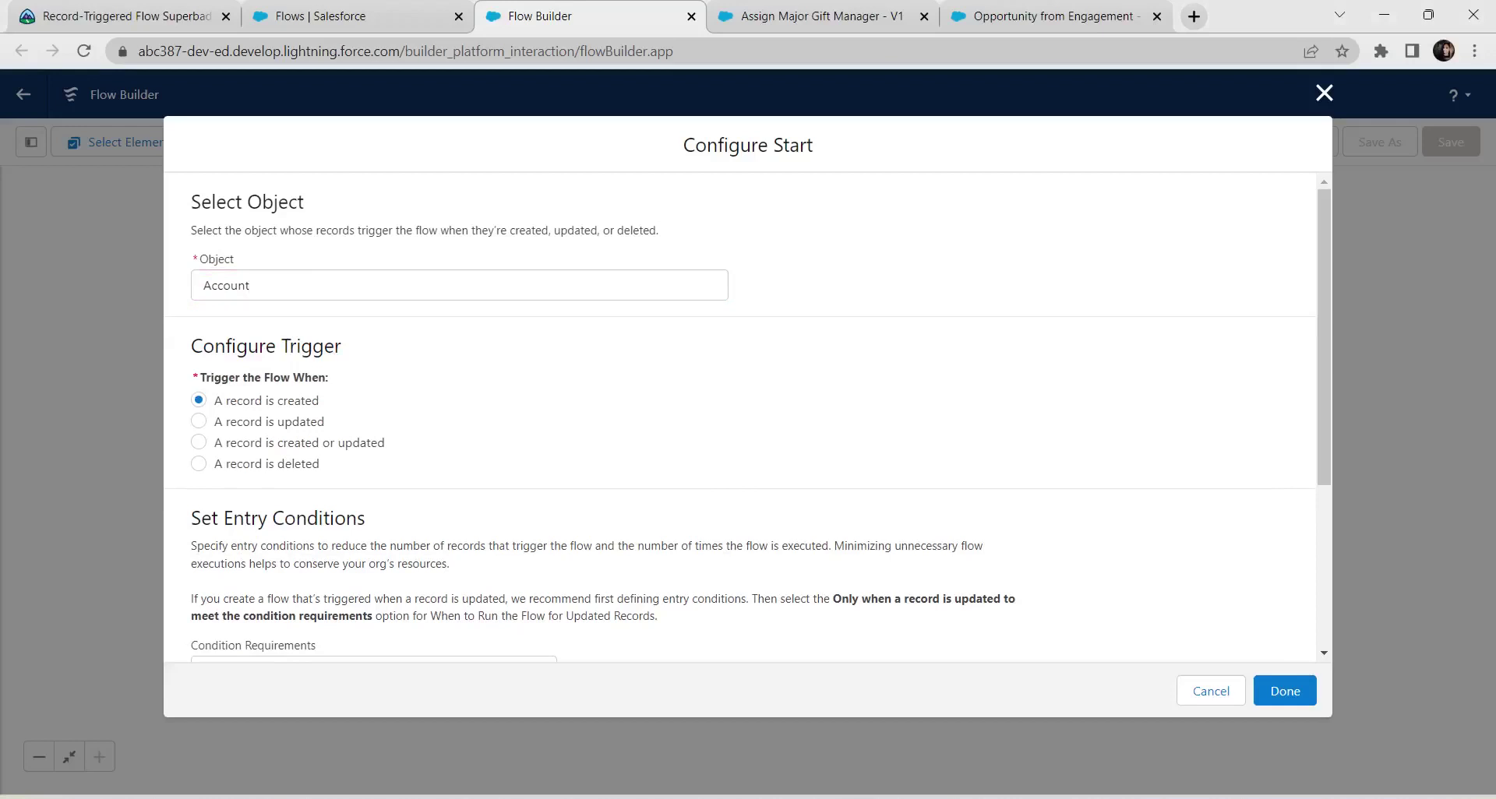
{"action": "left_click", "coordinate": [198, 464]}
{"action": "scroll", "coordinate": [740, 417], "scroll_direction": "down", "scroll_amount": 4}
{"action": "left_click", "coordinate": [1284, 691]}
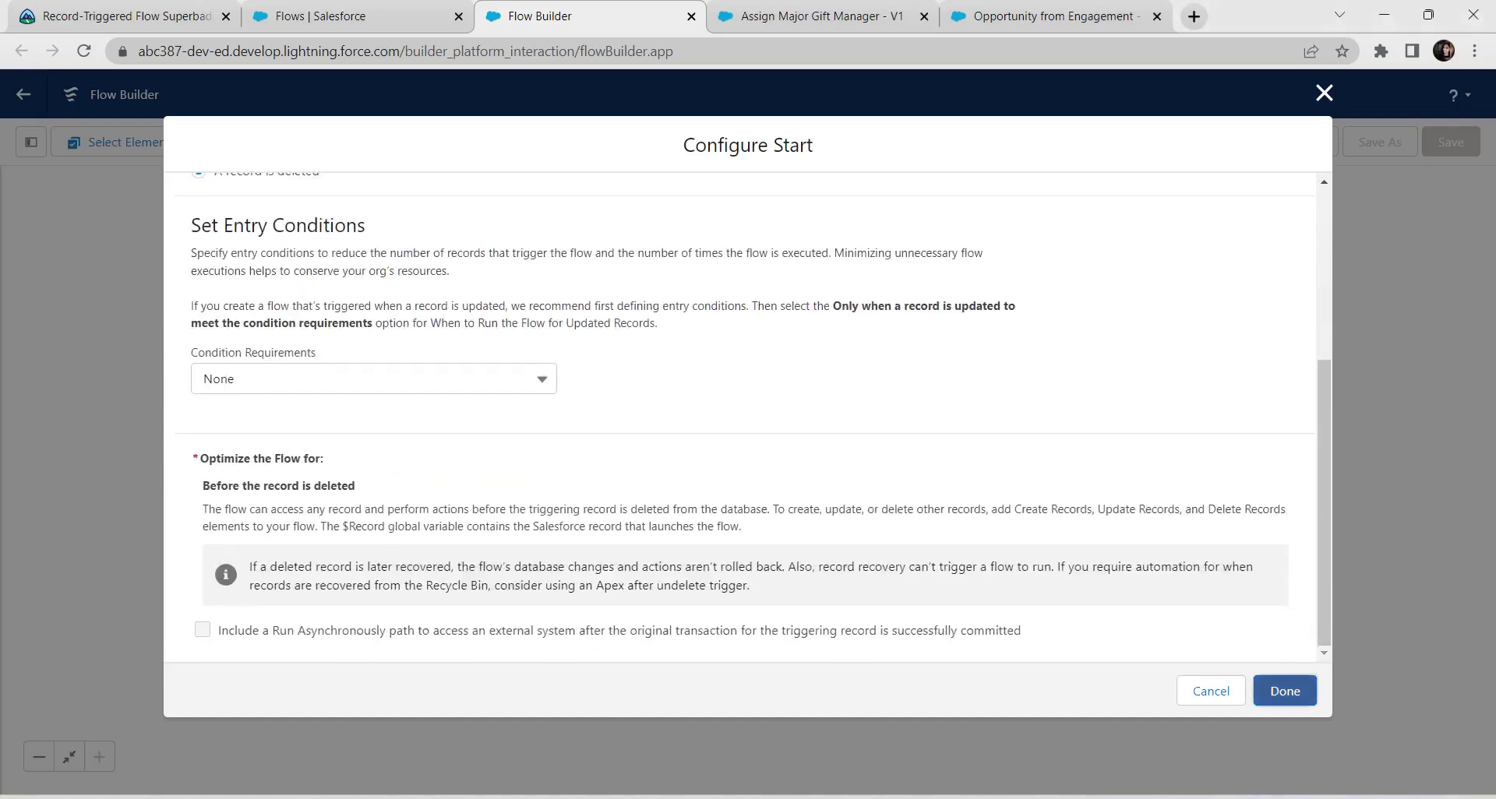
{"action": "left_click", "coordinate": [1285, 691]}
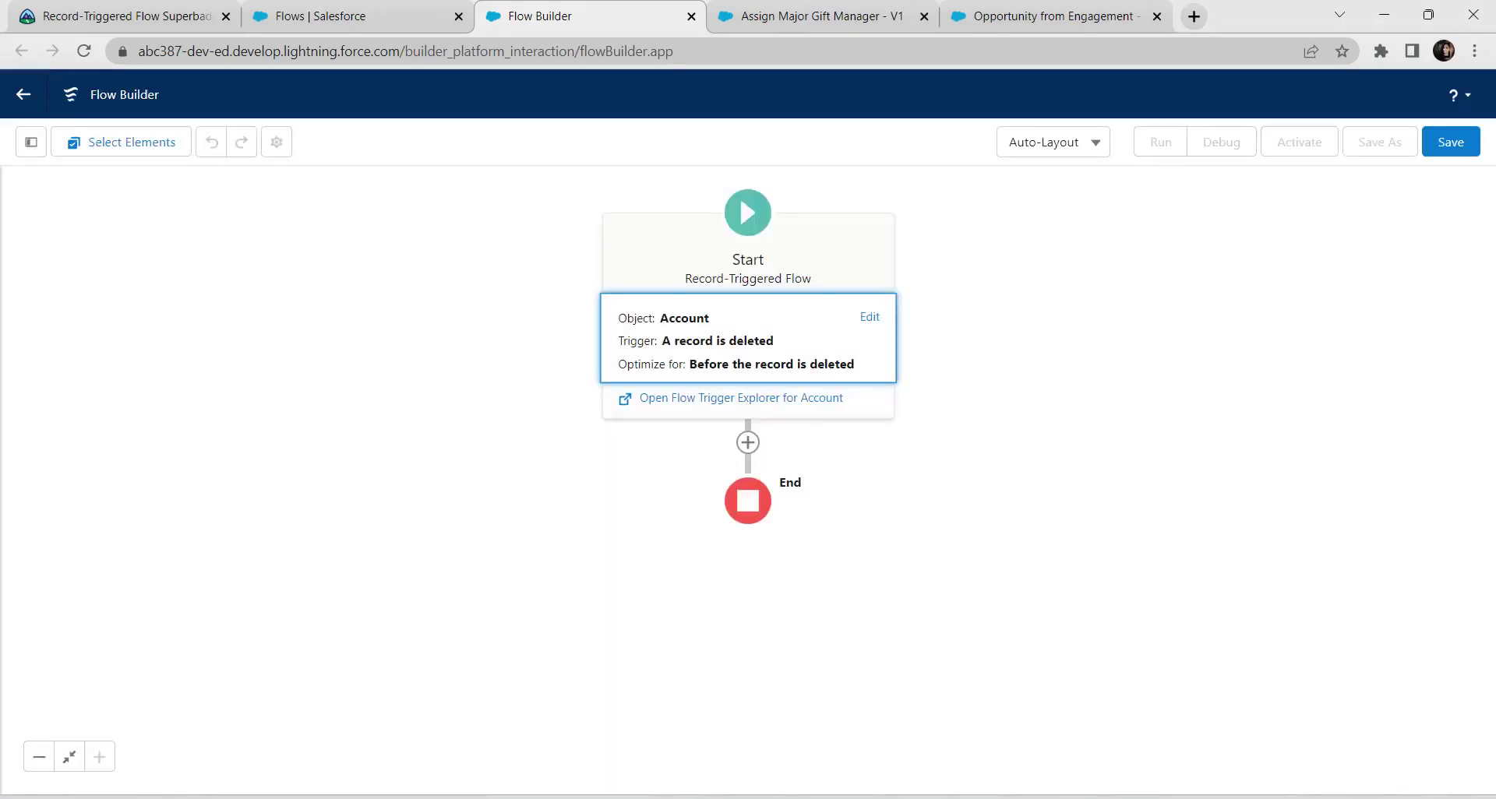
Step: Add a Delete Records element after the start and label it Delete contact, with the API name Delete_contact
{"action": "left_click", "coordinate": [748, 442]}
{"action": "scroll", "coordinate": [748, 545], "scroll_direction": "down", "scroll_amount": 5}
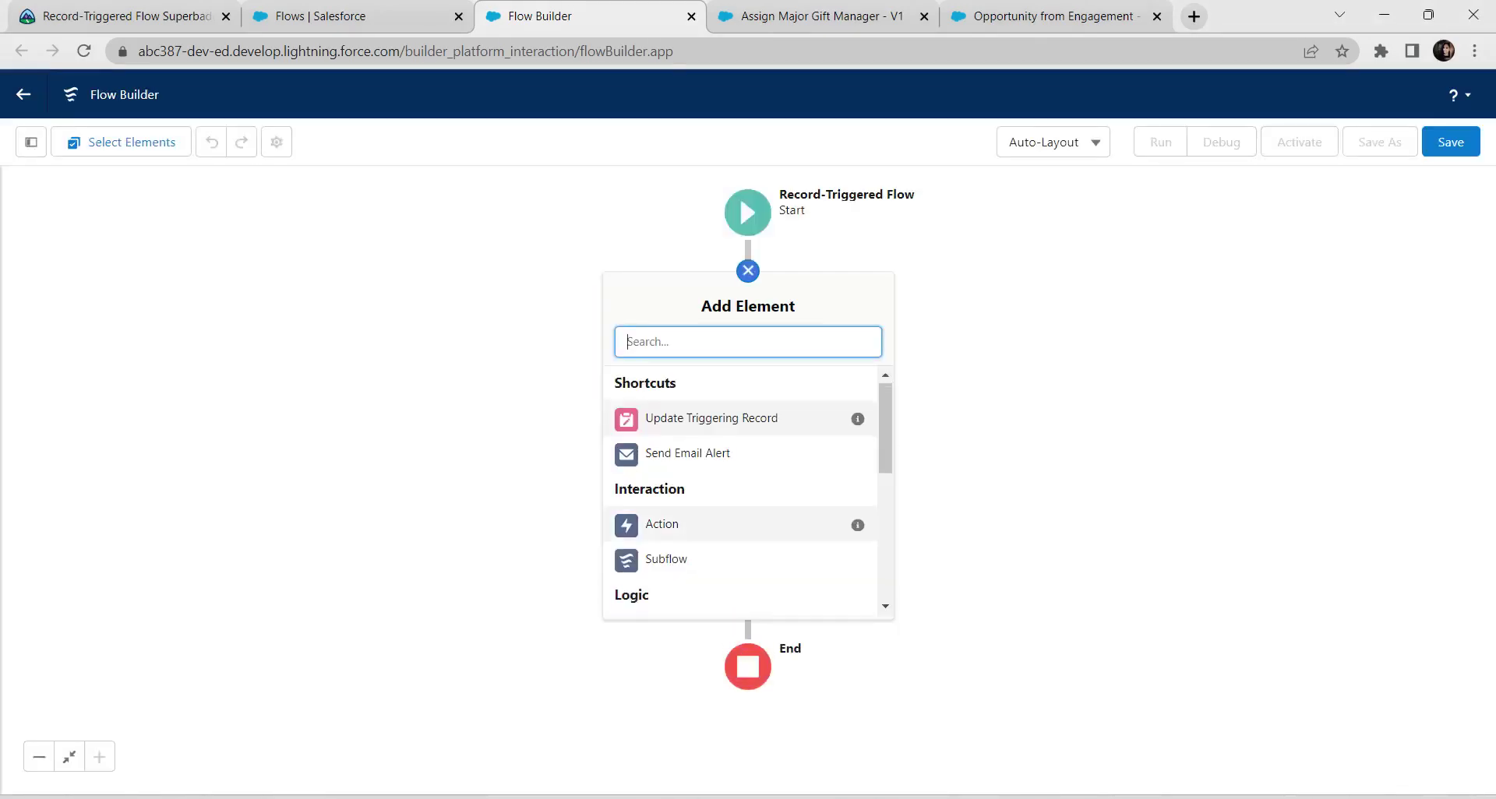
{"action": "left_click", "coordinate": [684, 598]}
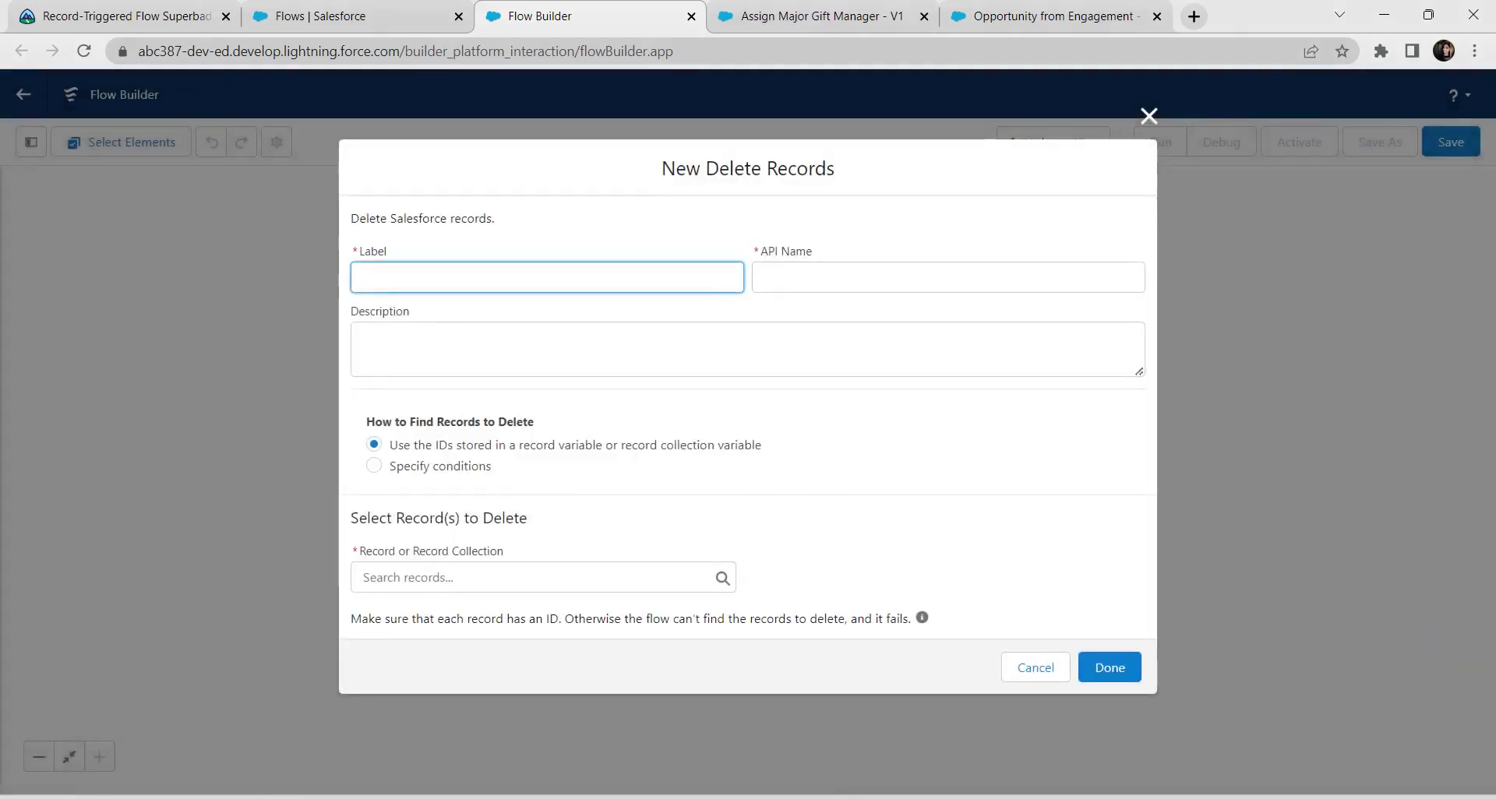
{"action": "type", "text": "Delete contct"}
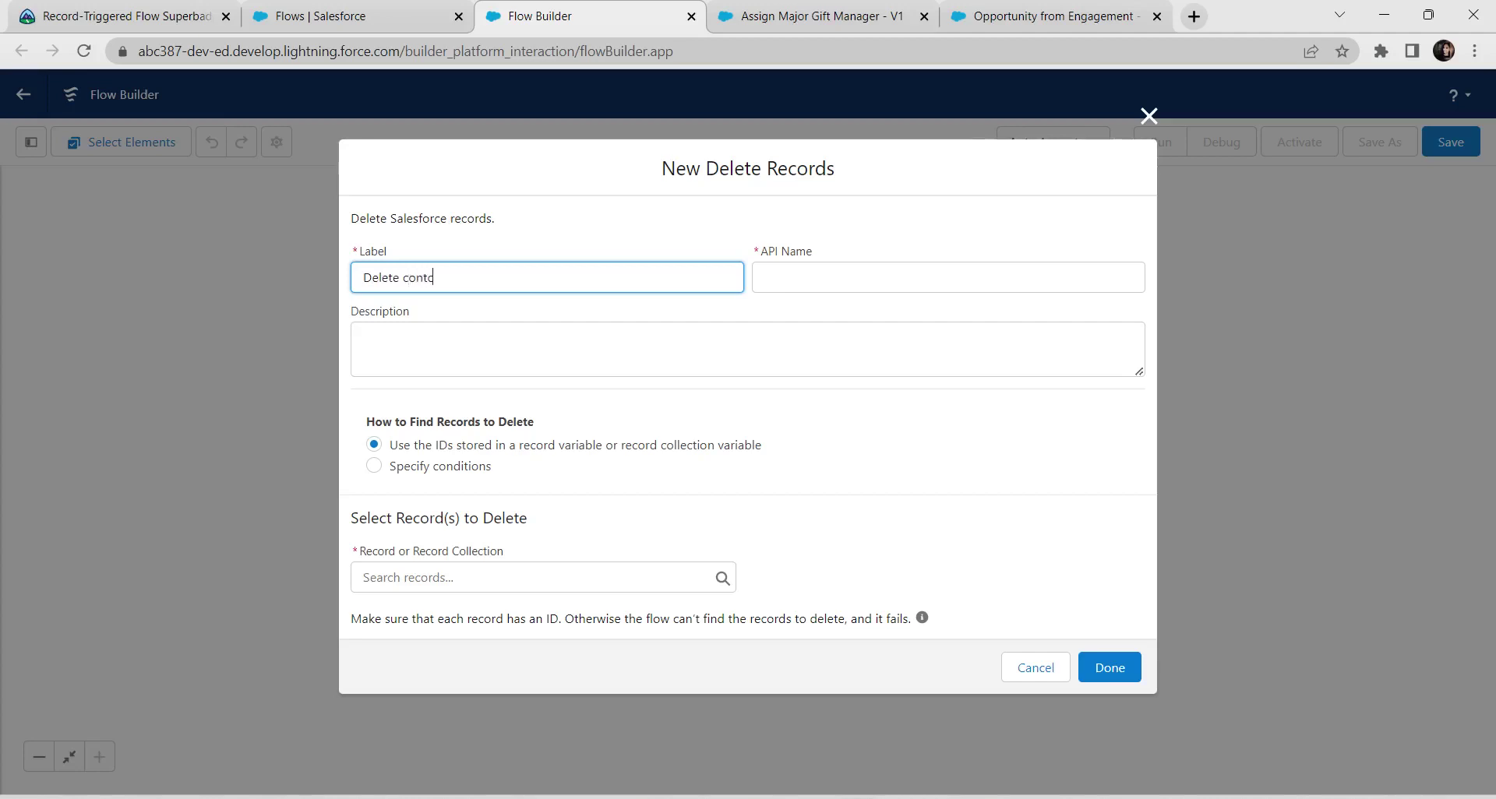
{"action": "key", "text": "BackSpace"}
{"action": "key", "text": "BackSpace"}
{"action": "type", "text": "act"}
{"action": "left_click", "coordinate": [363, 340]}
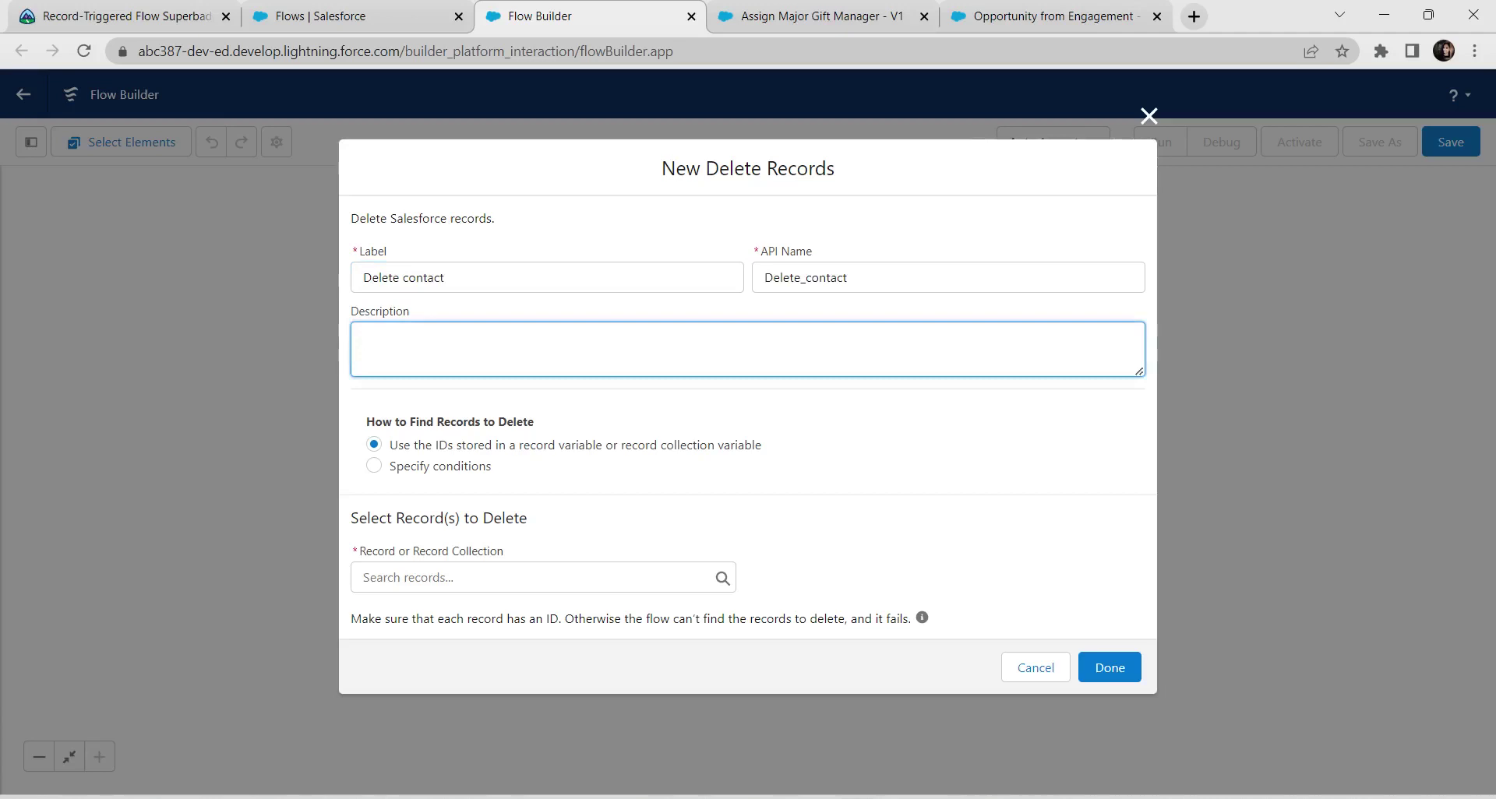
Step: Set the element to find records by specified conditions and choose Contact as the object to delete
{"action": "left_click", "coordinate": [373, 466]}
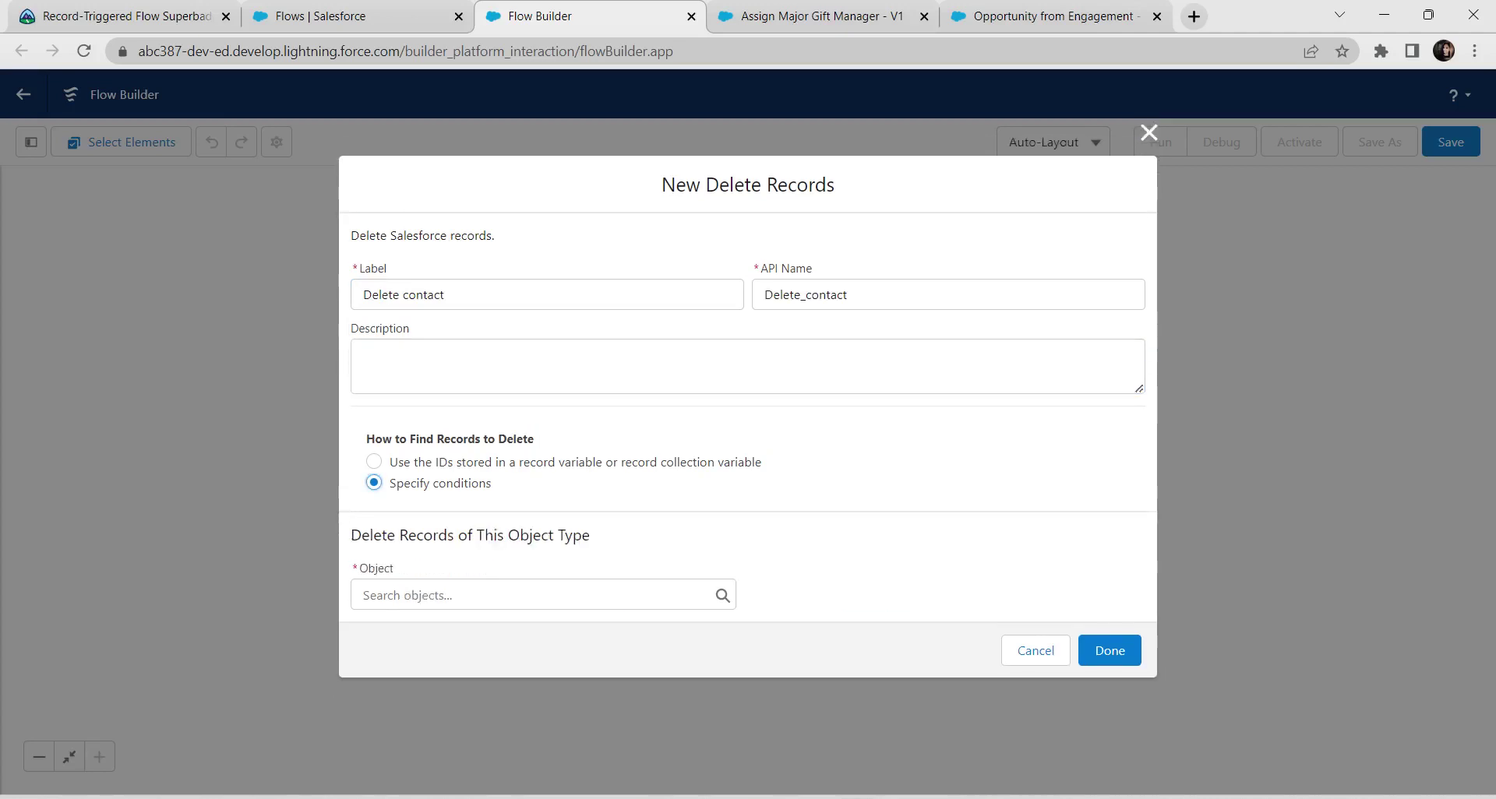
{"action": "left_click", "coordinate": [685, 596]}
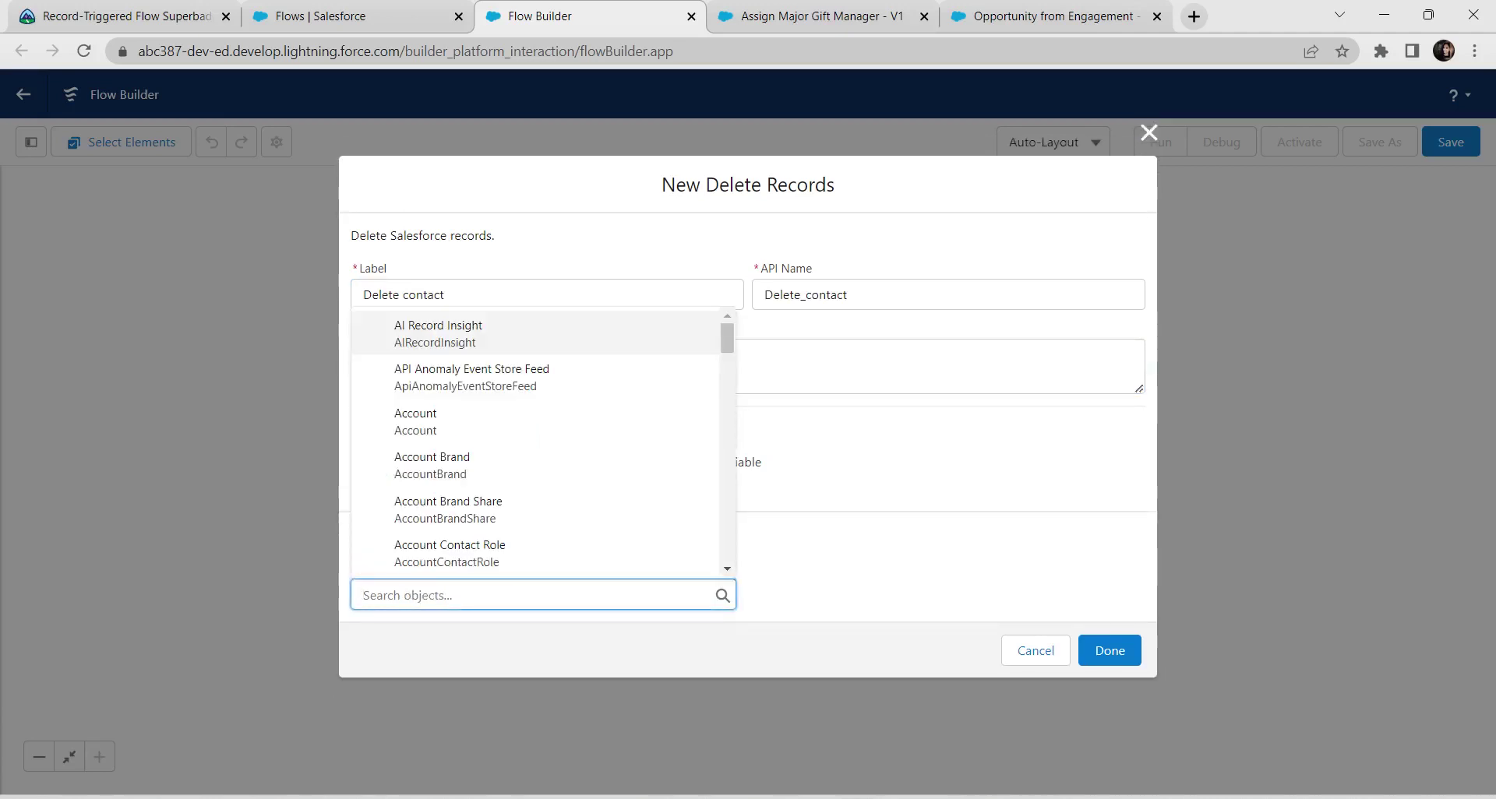
{"action": "key", "text": "alt+Tab"}
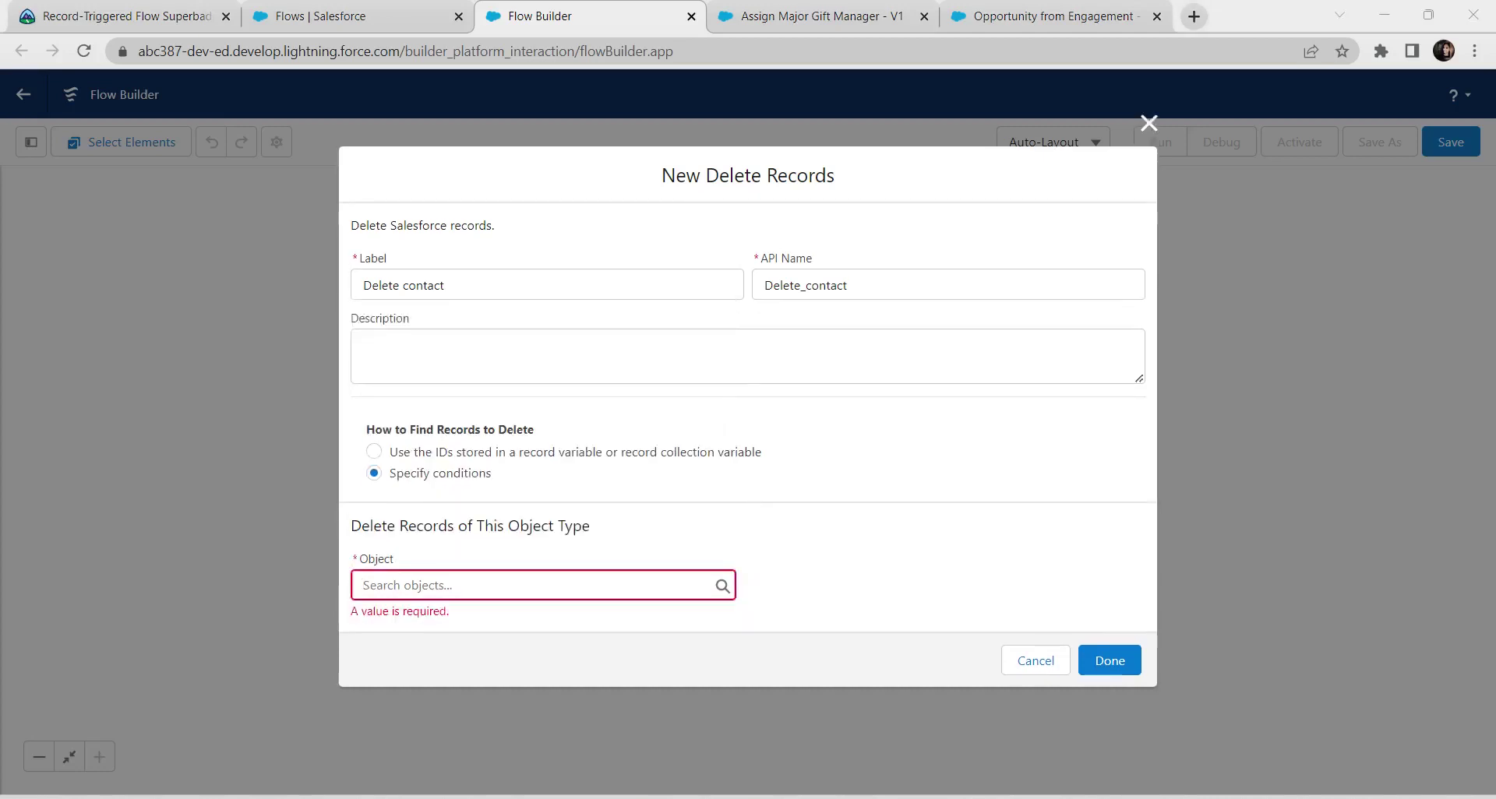
{"action": "key", "text": "alt+Tab"}
{"action": "type", "text": "contac"}
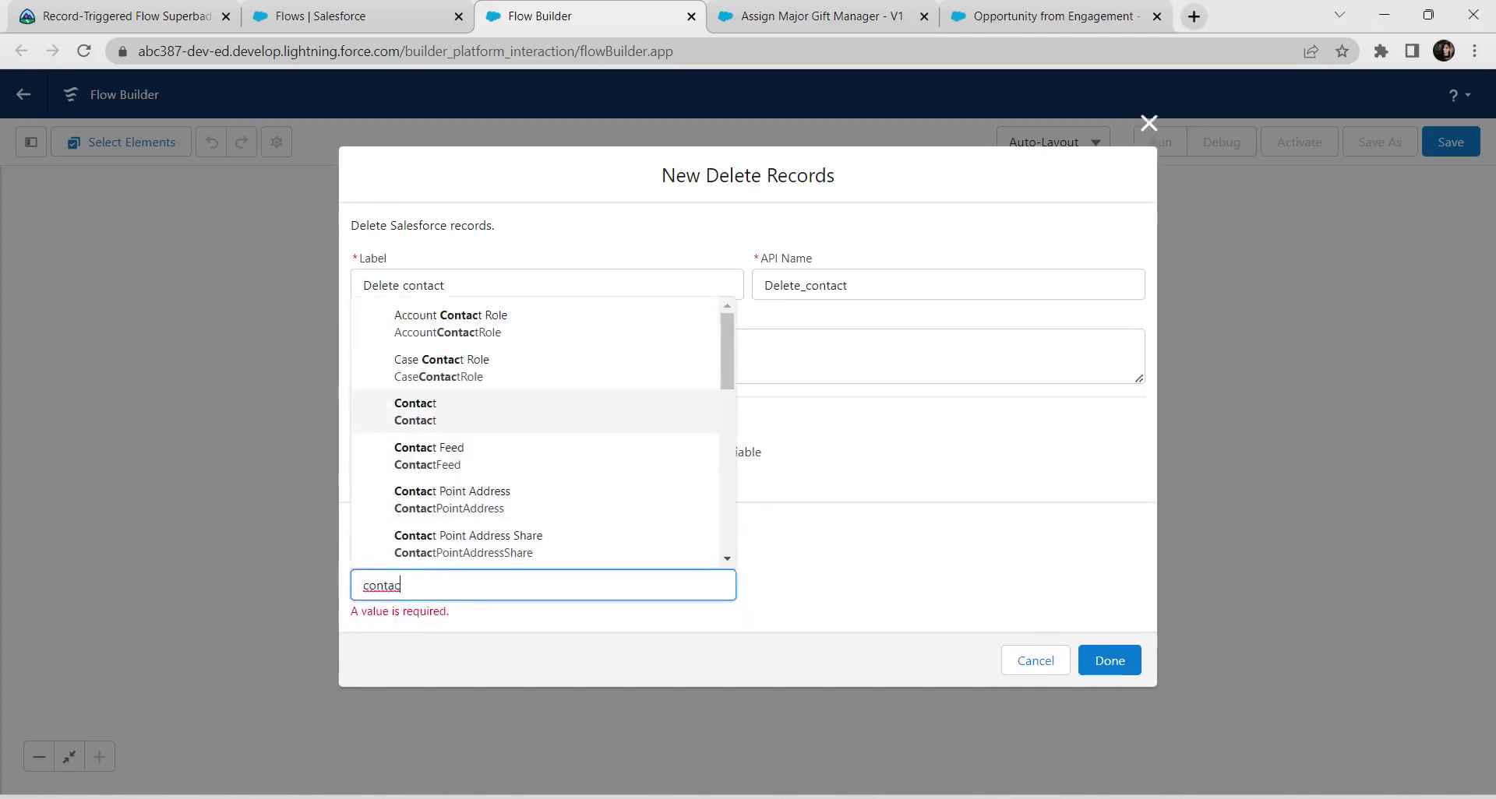
{"action": "left_click", "coordinate": [534, 411]}
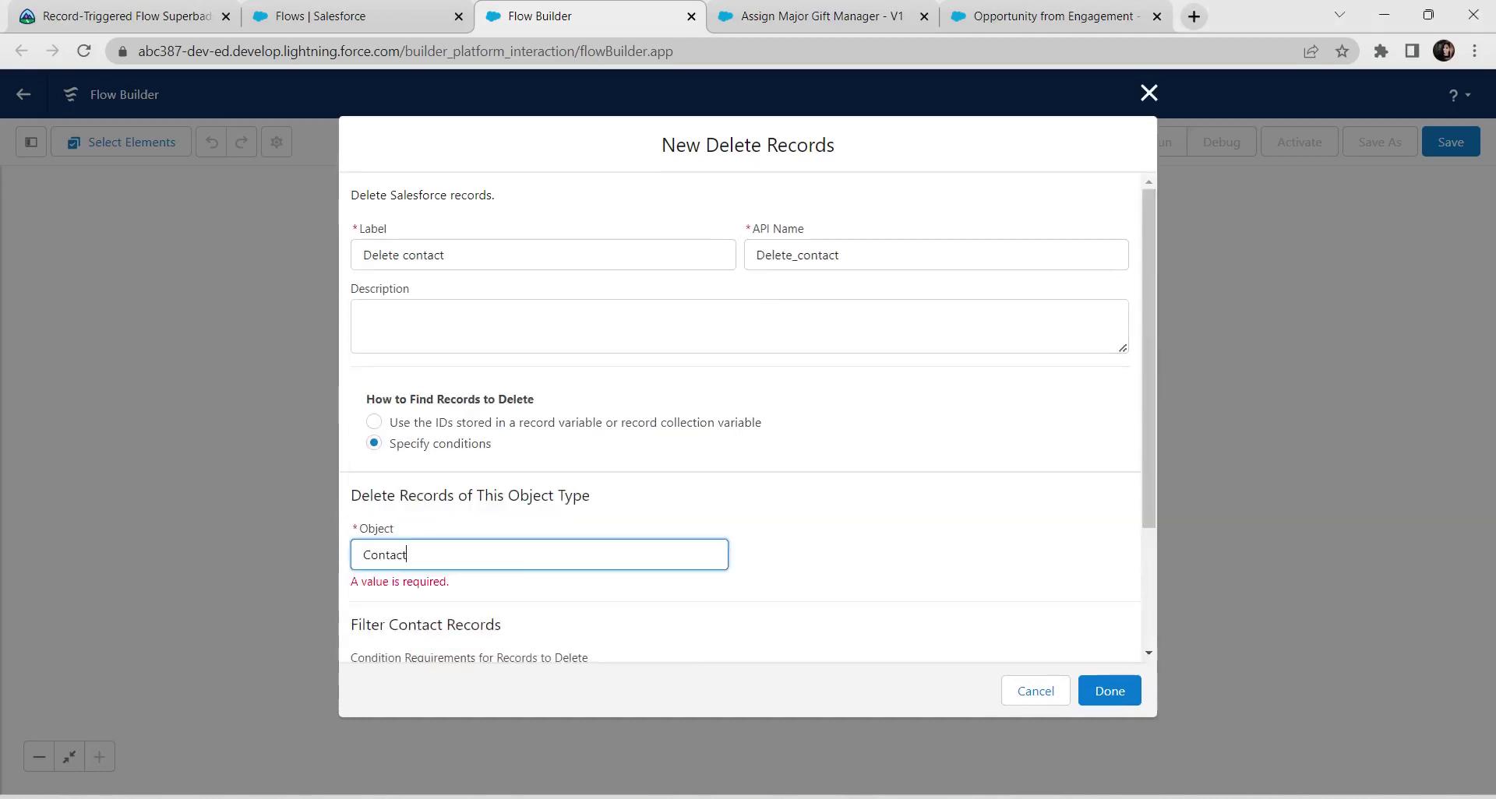
Step: Add a Contact filter where AccountId Equals a field of the triggering $Record, opening the record's fields for the value
{"action": "scroll", "coordinate": [747, 417], "scroll_direction": "down", "scroll_amount": 3}
{"action": "left_click", "coordinate": [503, 592]}
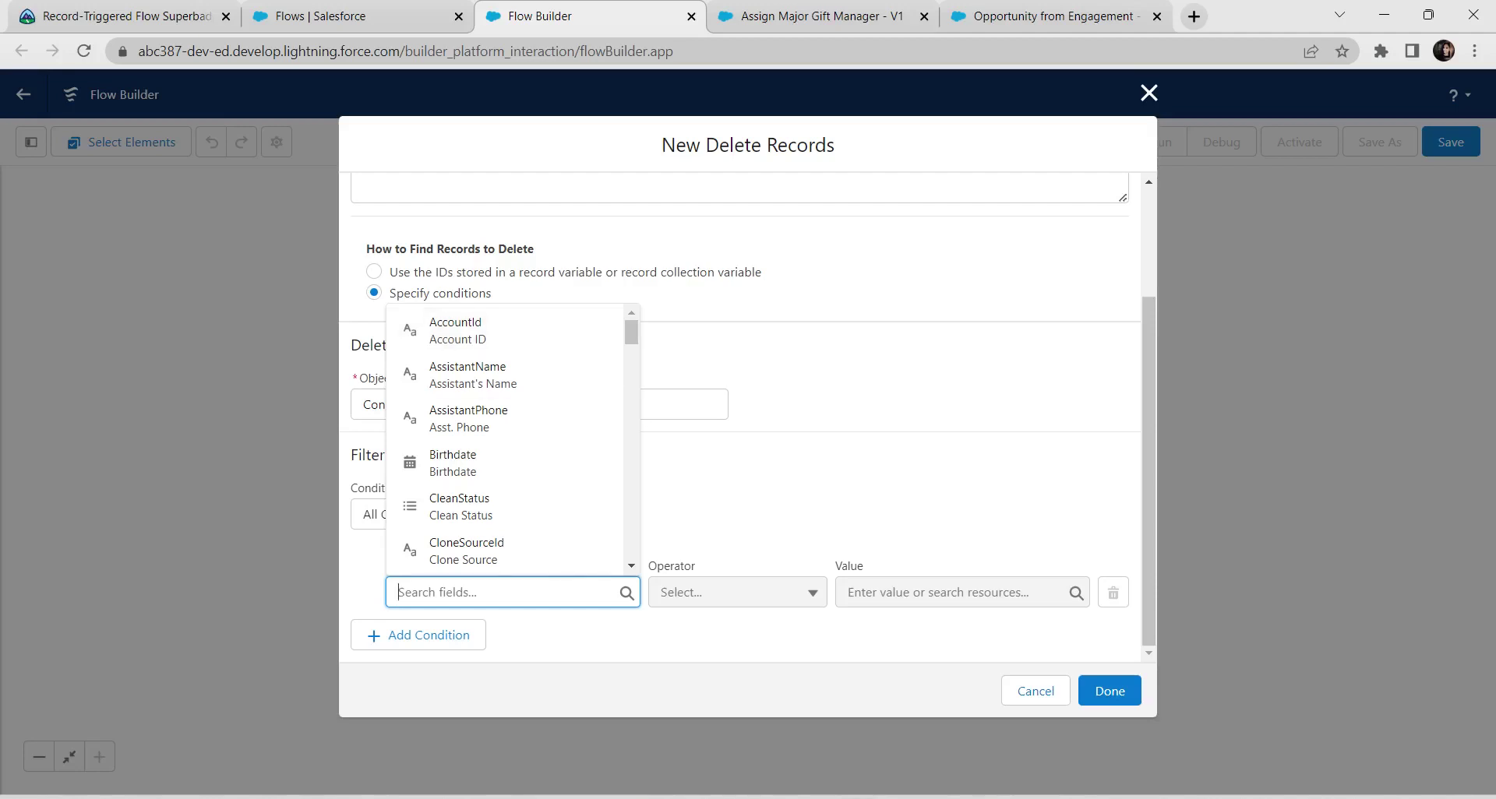
{"action": "key", "text": "Return"}
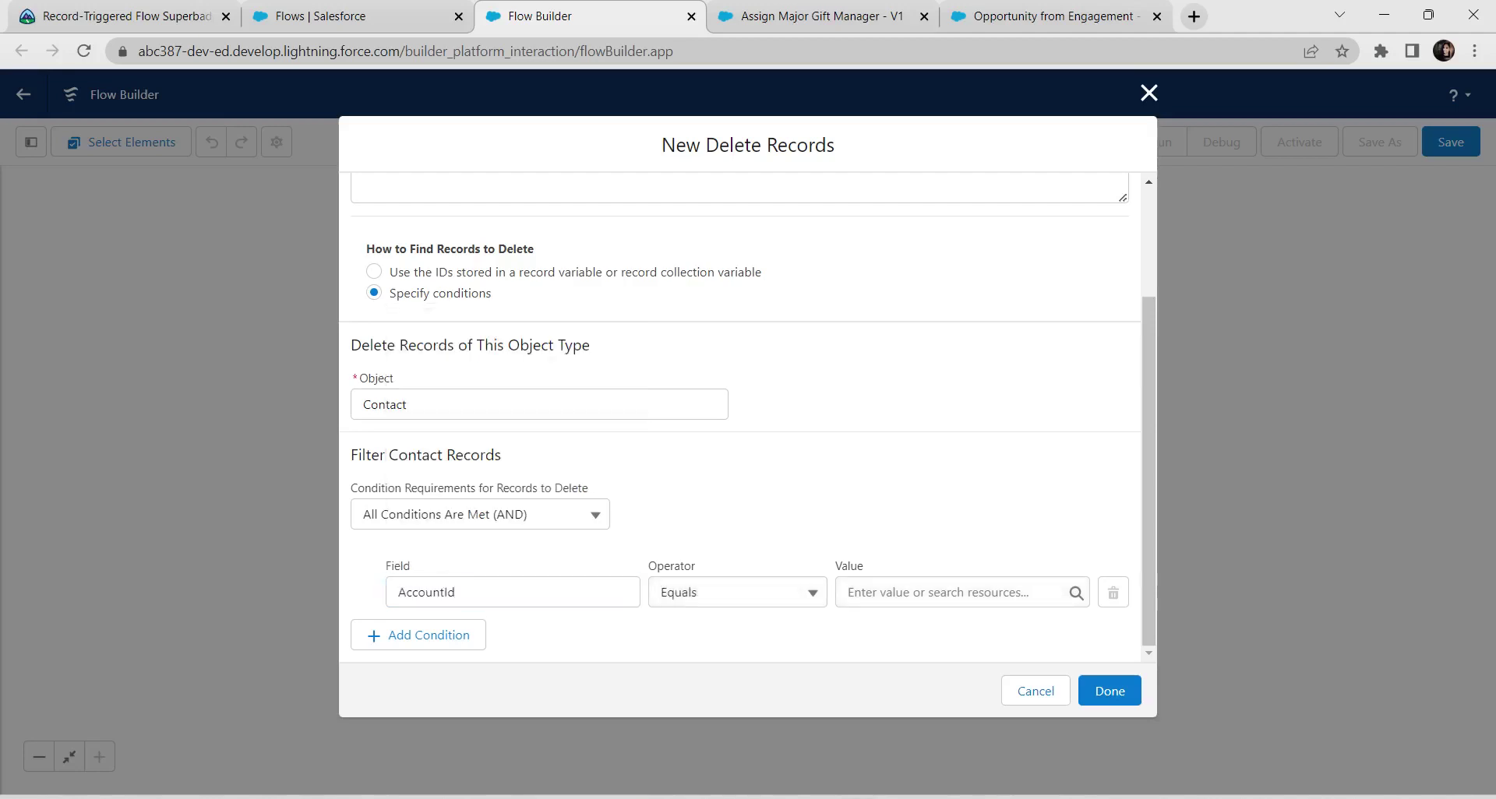
{"action": "left_click", "coordinate": [962, 592]}
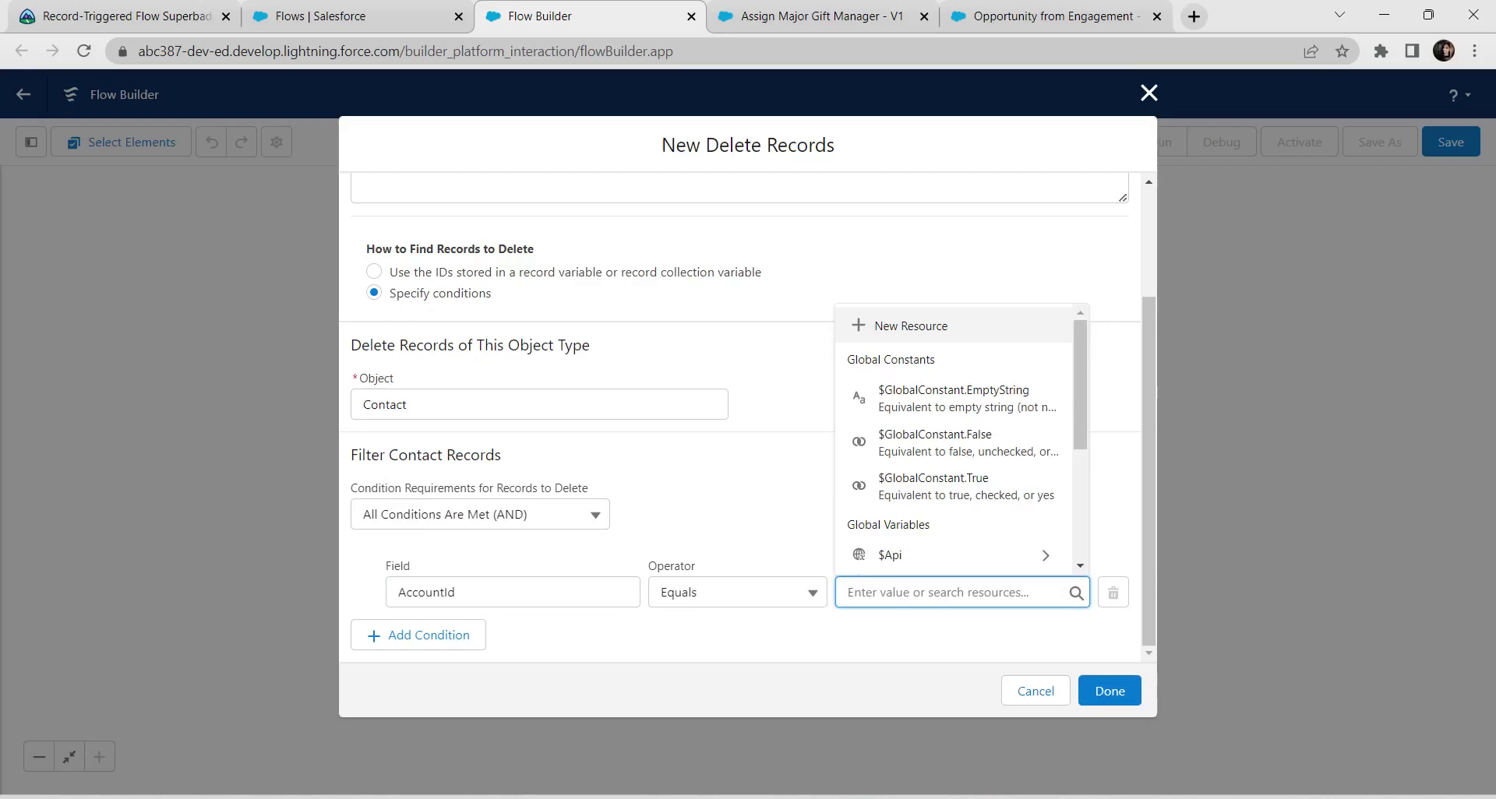
{"action": "left_click", "coordinate": [962, 592]}
{"action": "type", "text": "rec"}
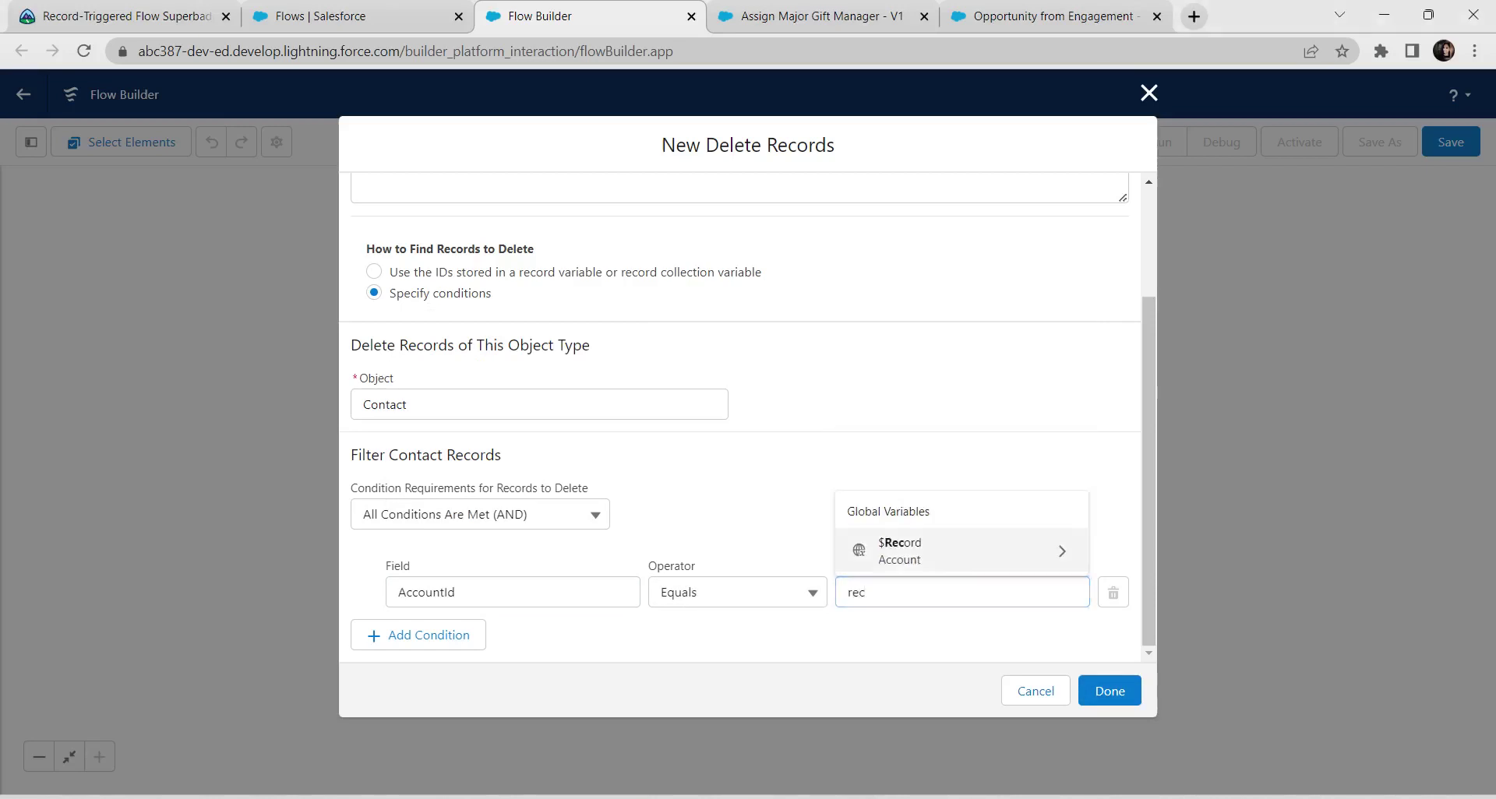
{"action": "left_click", "coordinate": [961, 551]}
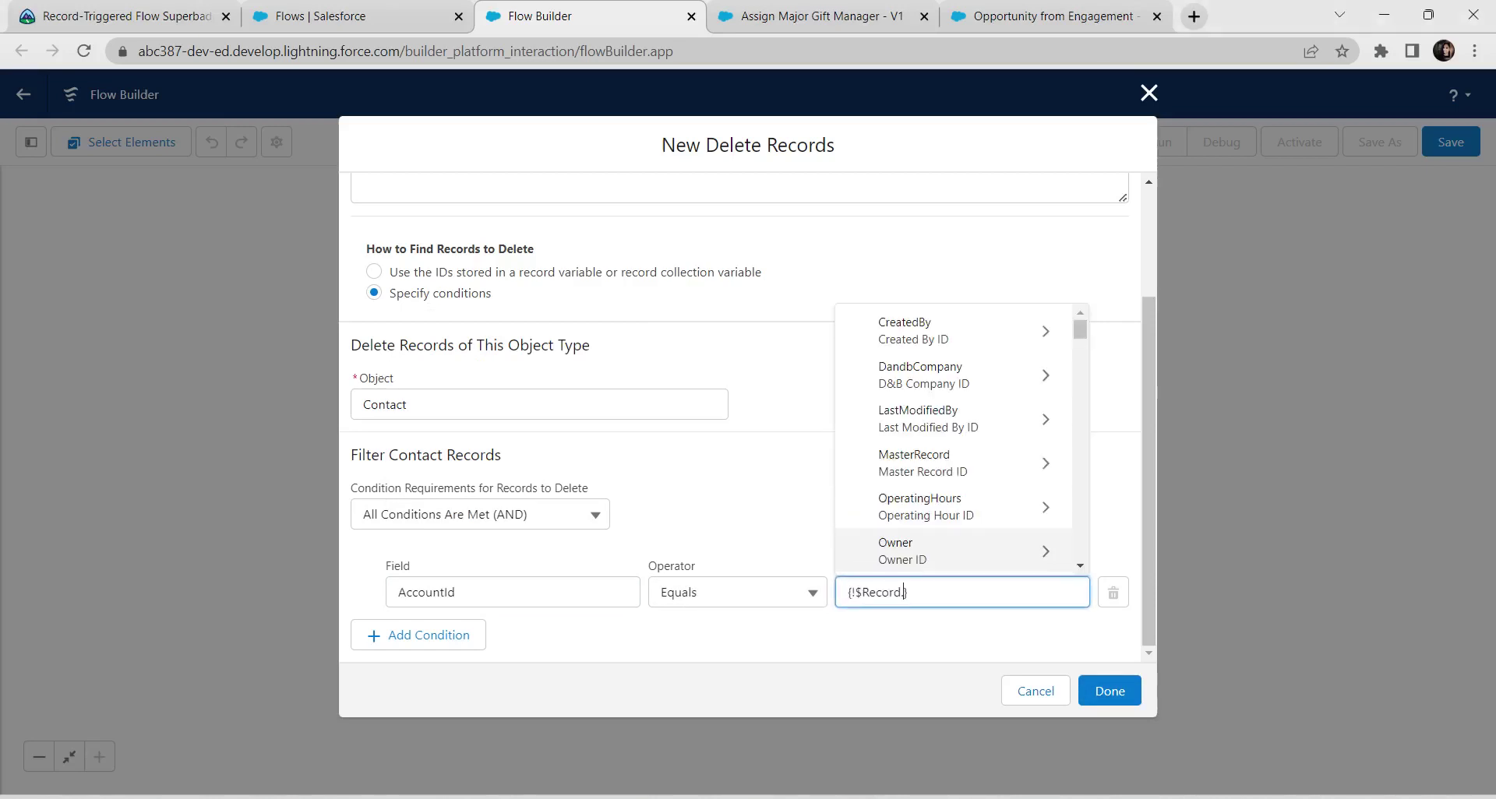
{"action": "scroll", "coordinate": [962, 460], "scroll_direction": "down", "scroll_amount": 3}
{"action": "scroll", "coordinate": [959, 437], "scroll_direction": "down", "scroll_amount": 4}
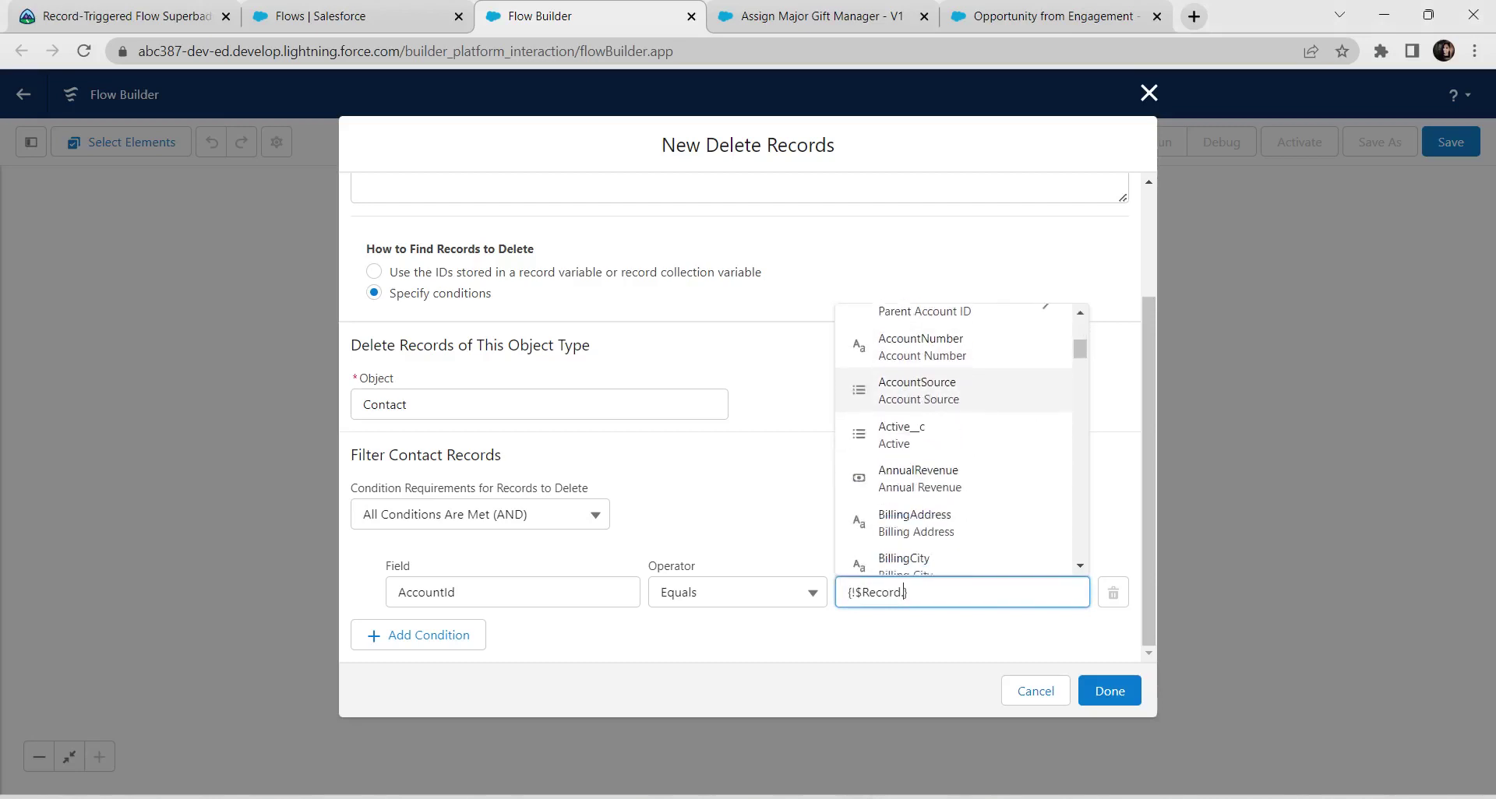
{"action": "scroll", "coordinate": [959, 491], "scroll_direction": "down", "scroll_amount": 10}
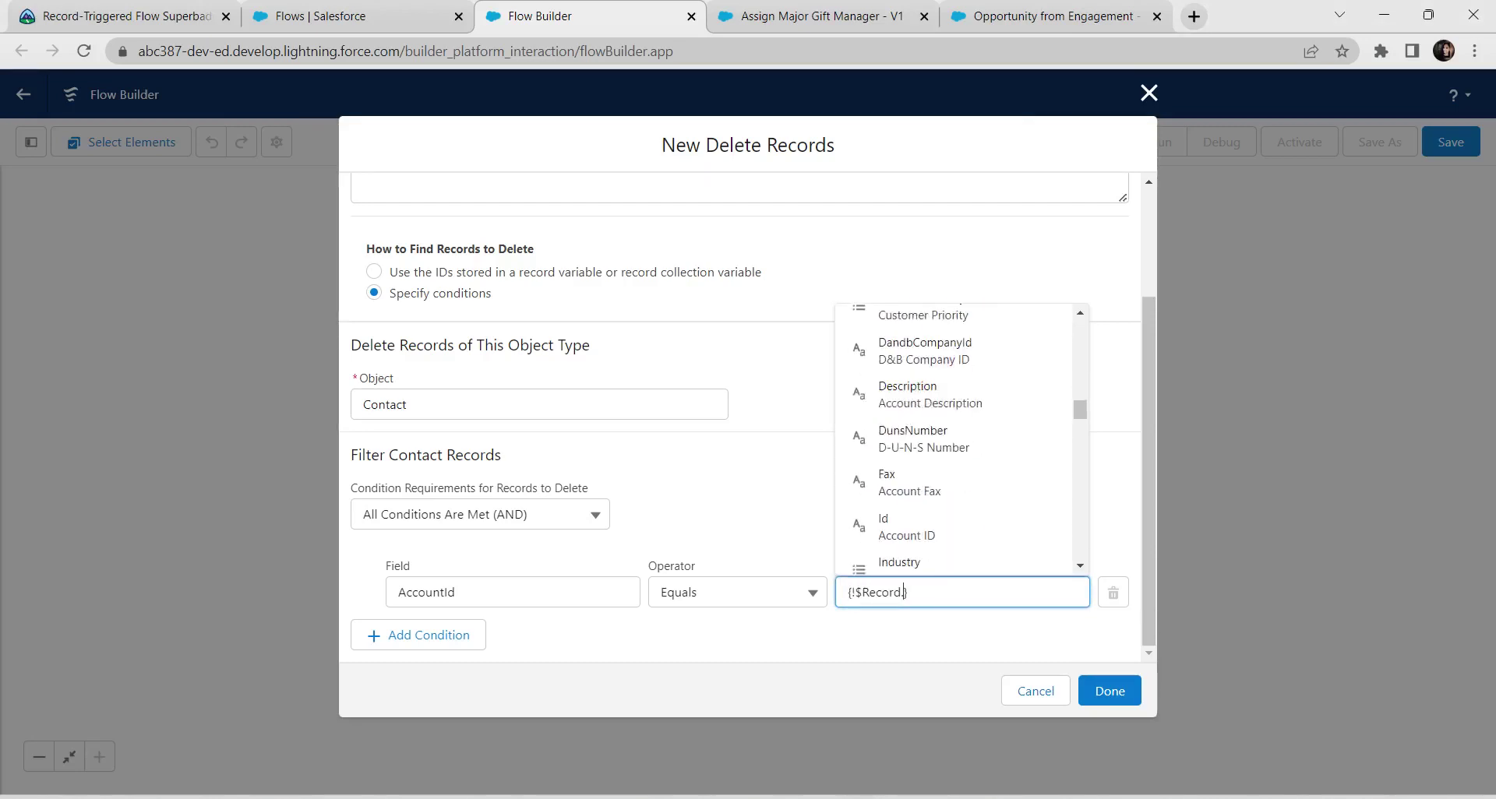
{"action": "scroll", "coordinate": [958, 490], "scroll_direction": "down", "scroll_amount": 8}
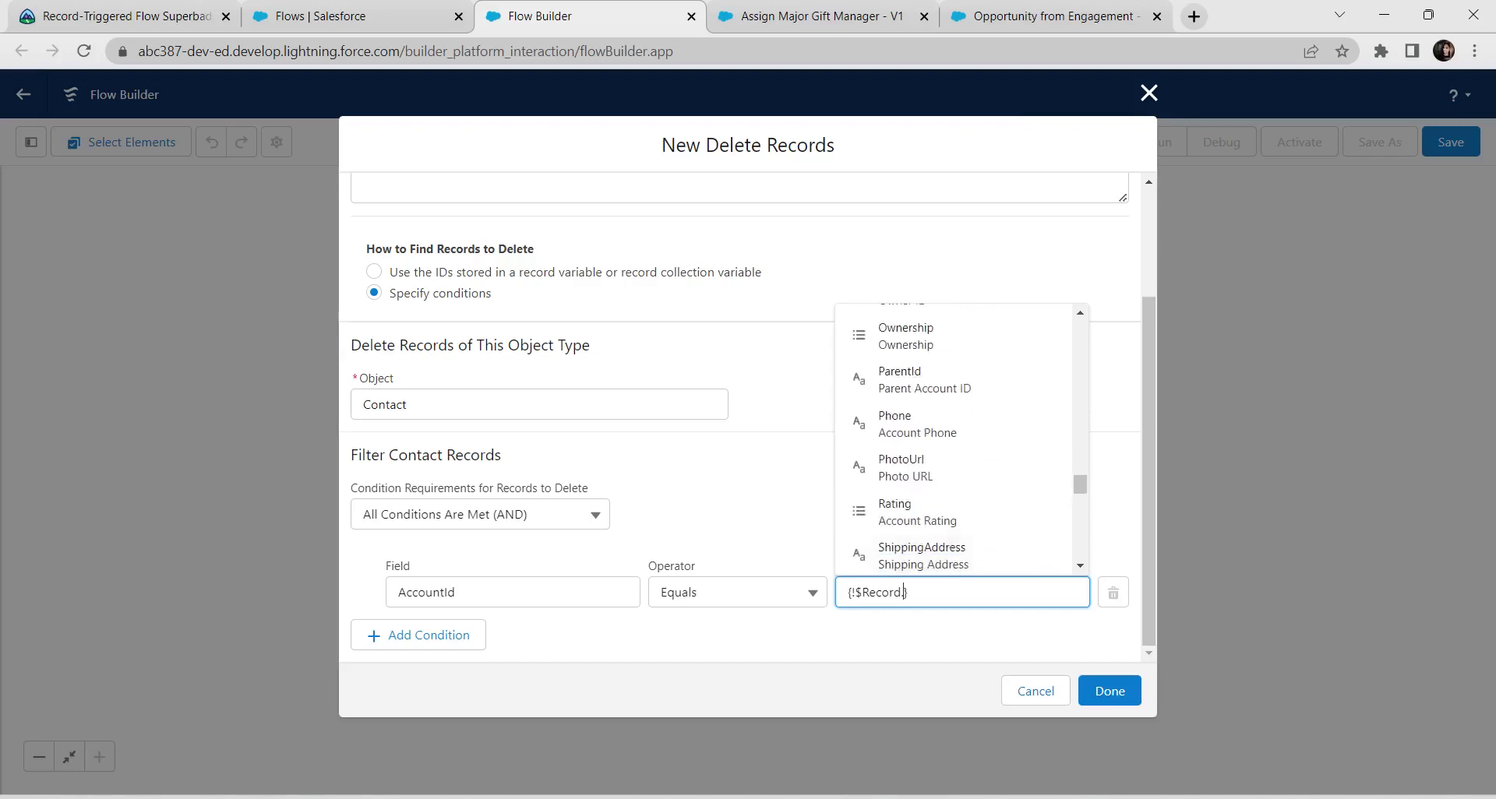
{"action": "key", "text": "BackSpace"}
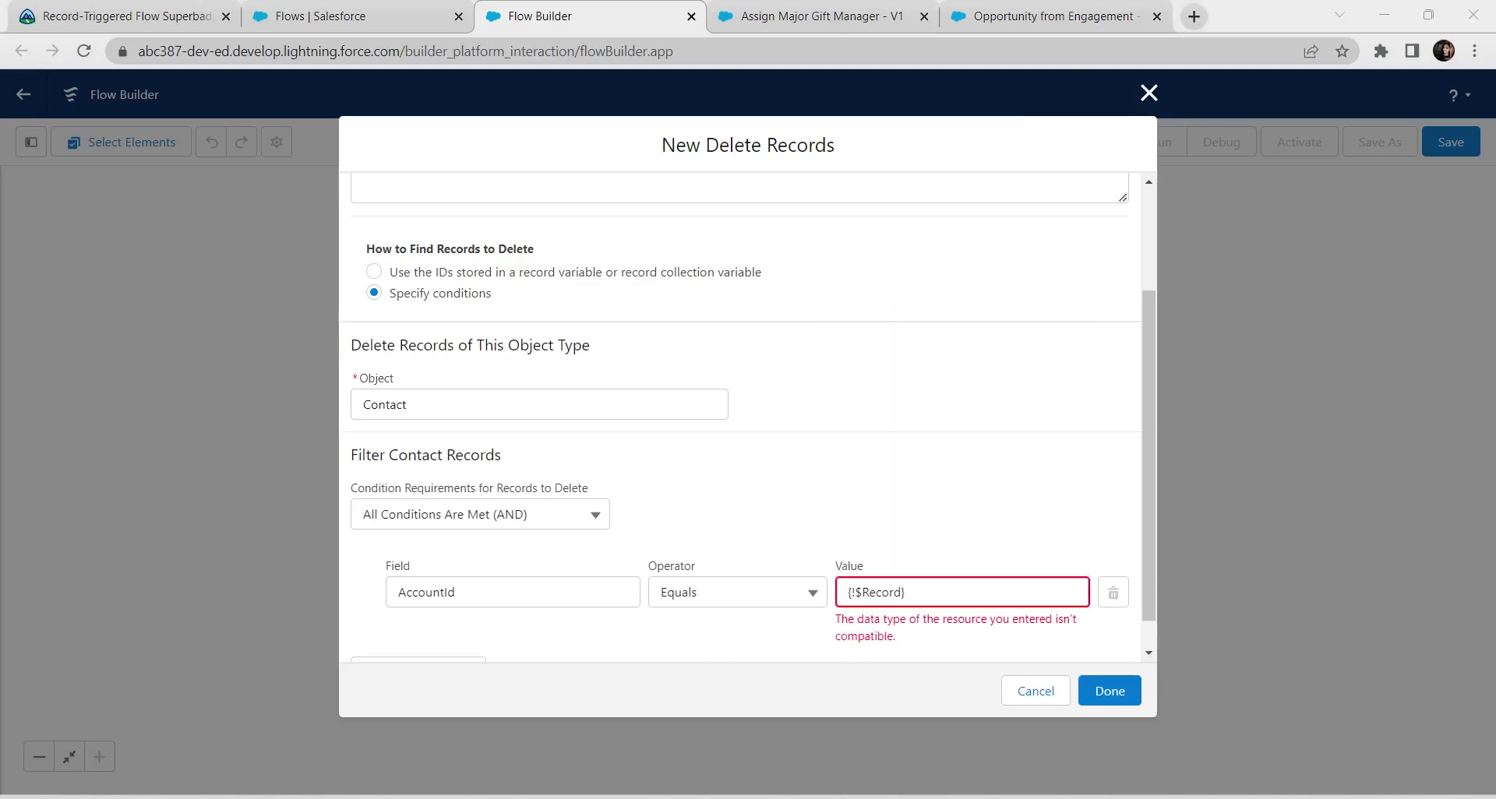
{"action": "left_click", "coordinate": [904, 593]}
{"action": "type", "text": "."}
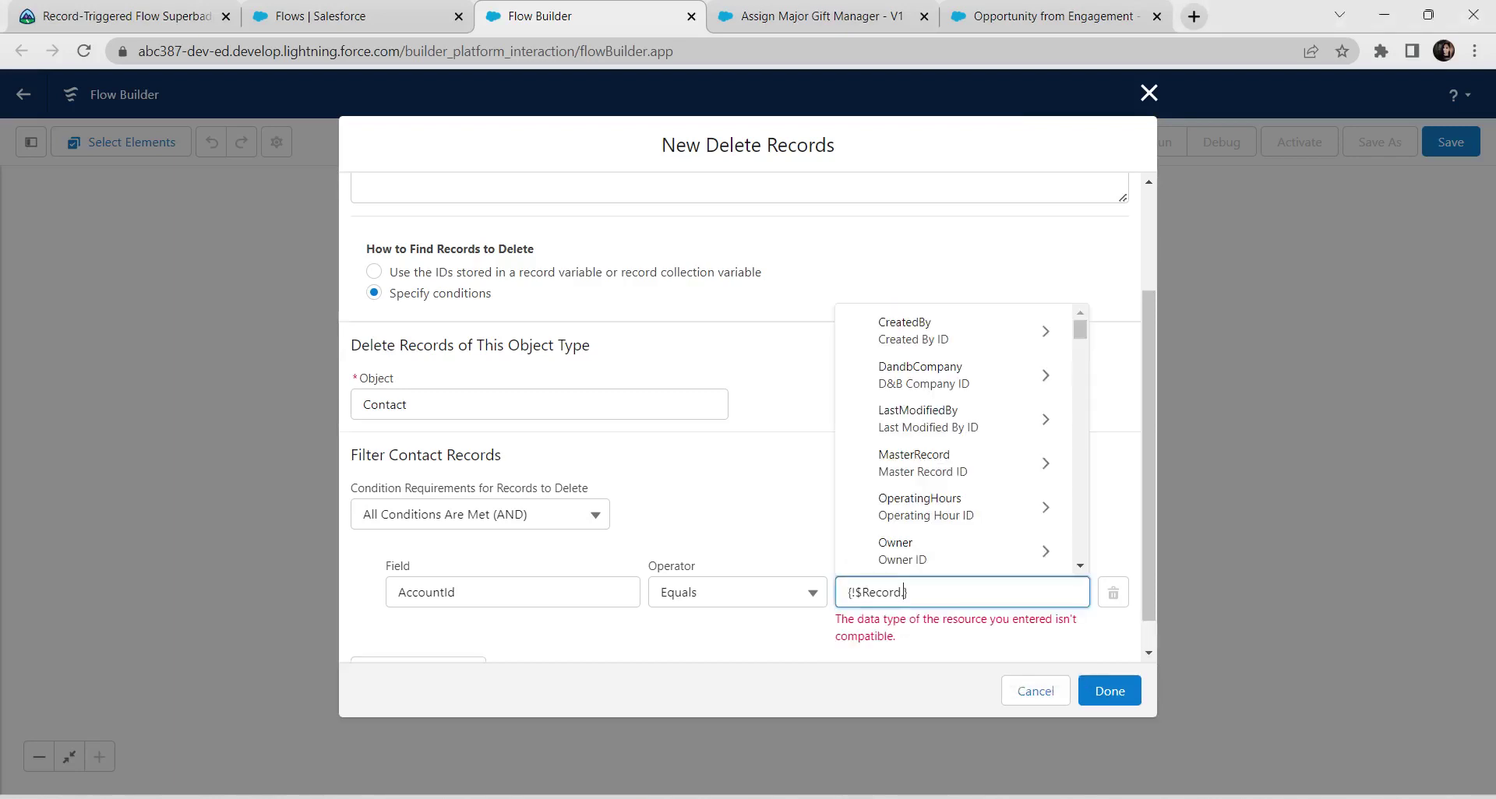
Step: Complete the AccountId condition value as $Record > Account ID and finish the Delete contact element
{"action": "scroll", "coordinate": [958, 424], "scroll_direction": "down", "scroll_amount": 5}
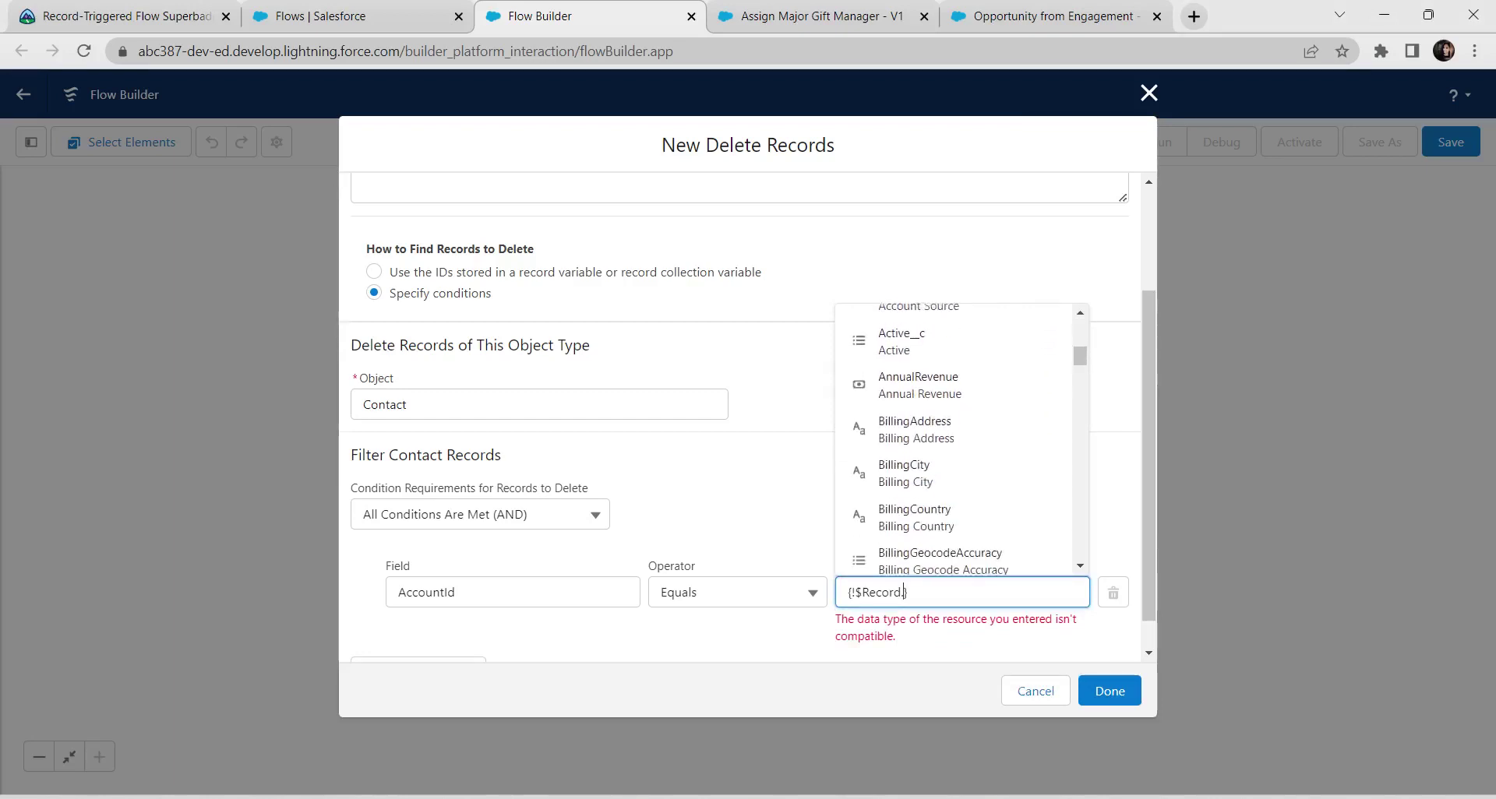
{"action": "type", "text": "id"}
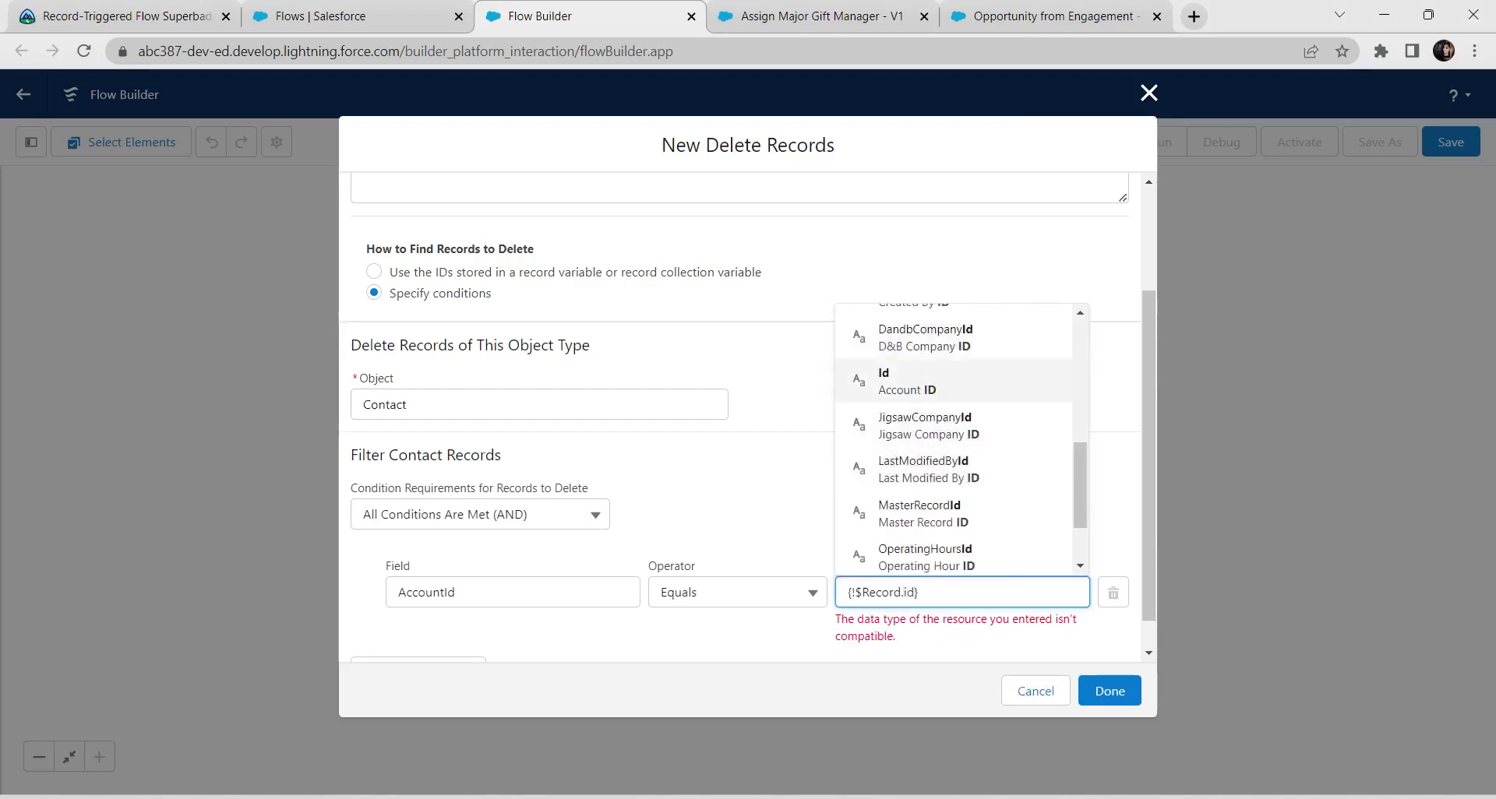
{"action": "key", "text": "Return"}
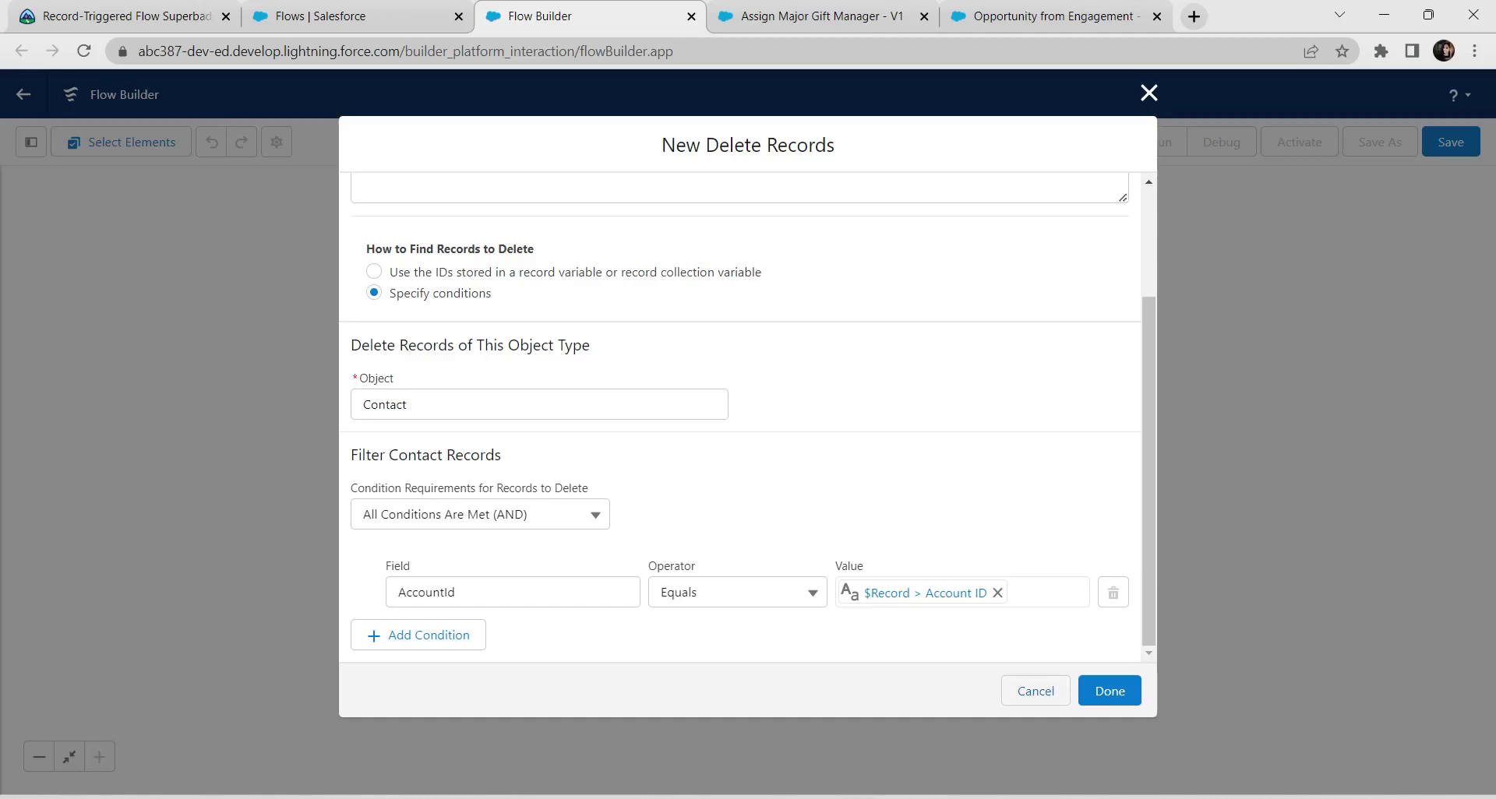
{"action": "left_click", "coordinate": [1110, 691]}
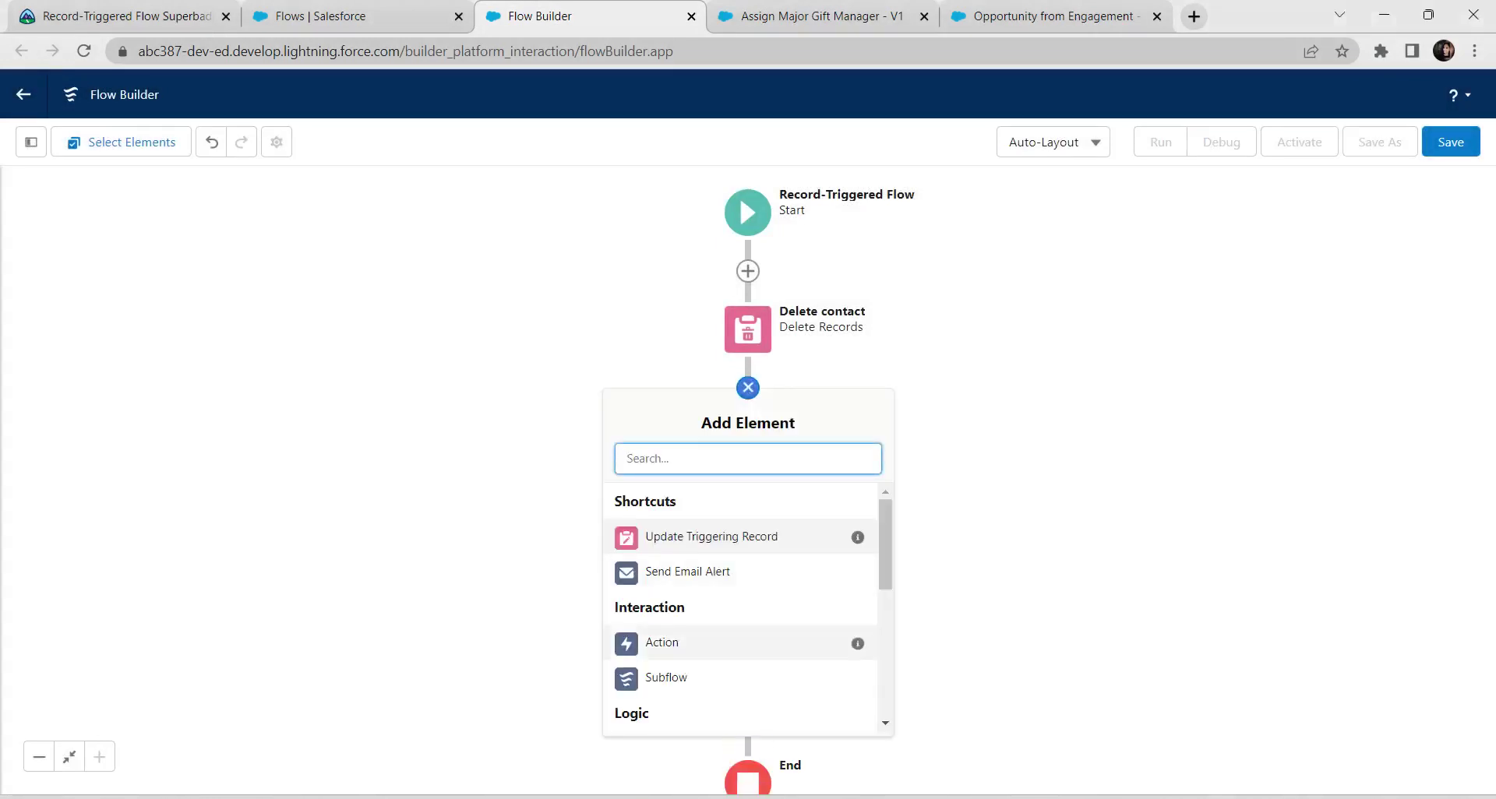
Step: Add a Get Records element after Delete contact, label it Get New Account with API name Get_New_Account, and choose Account as its object
{"action": "scroll", "coordinate": [740, 608], "scroll_direction": "down", "scroll_amount": 5}
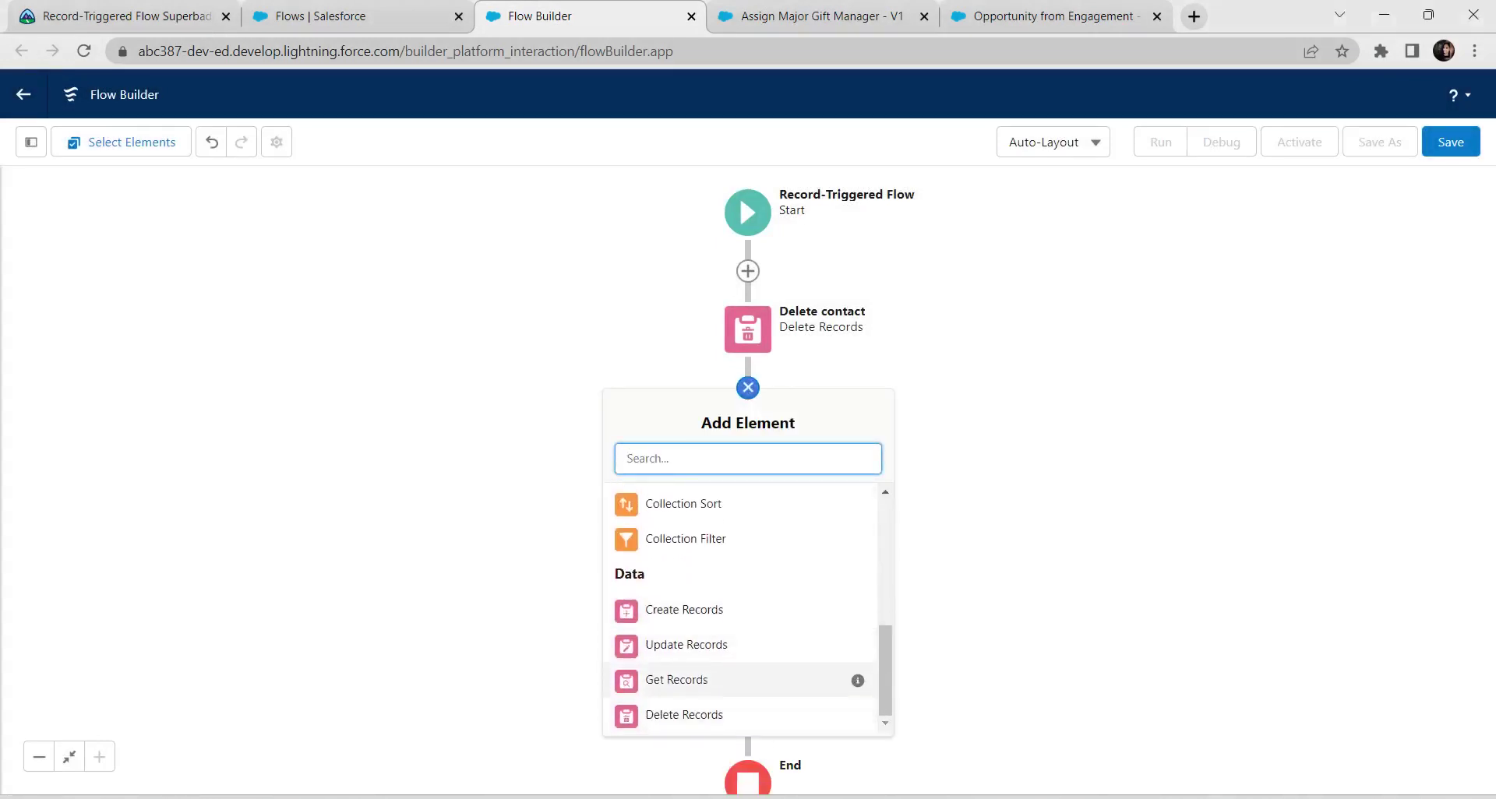
{"action": "left_click", "coordinate": [685, 679]}
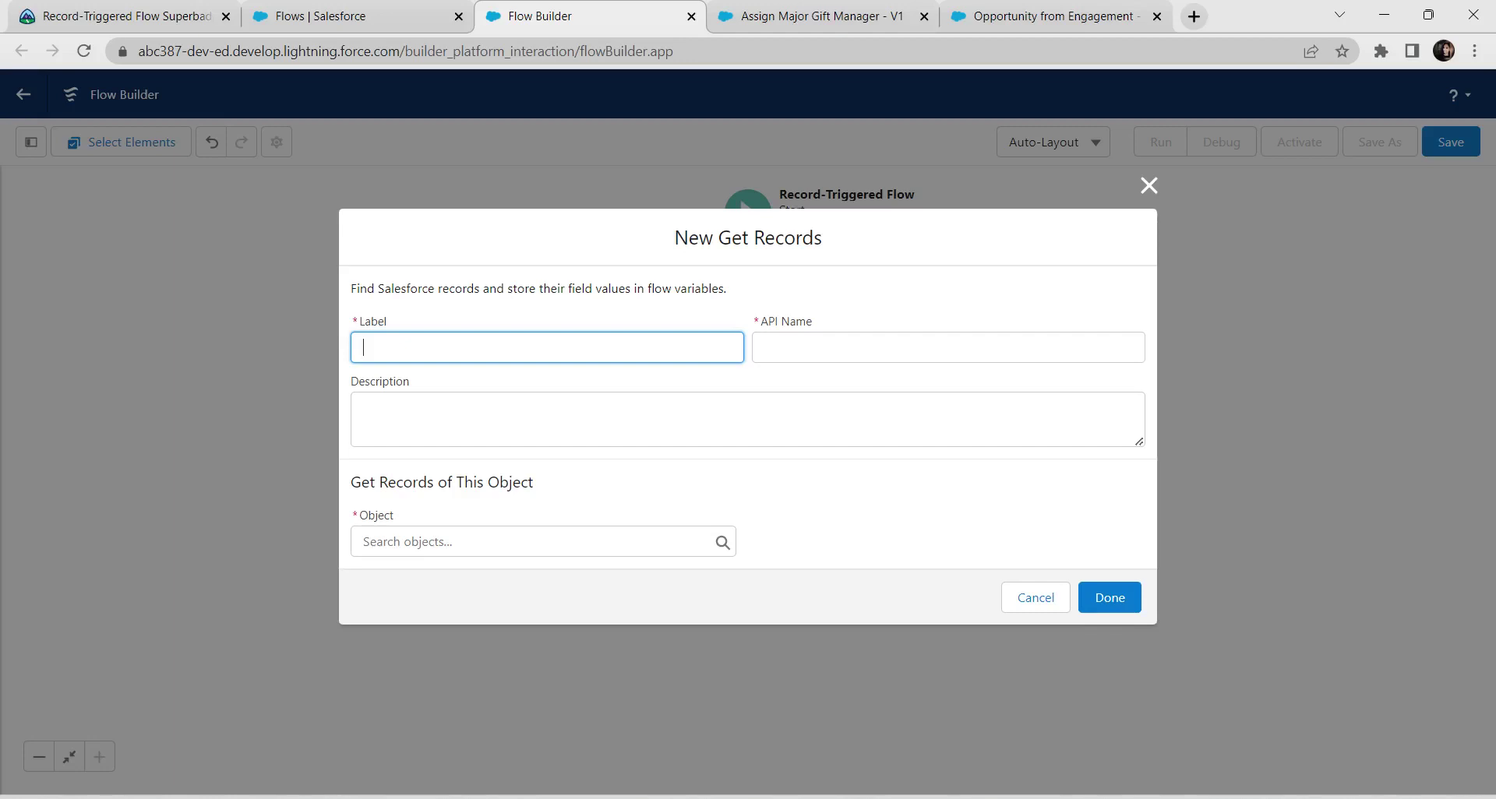
{"action": "type", "text": "Get New Account"}
{"action": "left_click", "coordinate": [363, 409]}
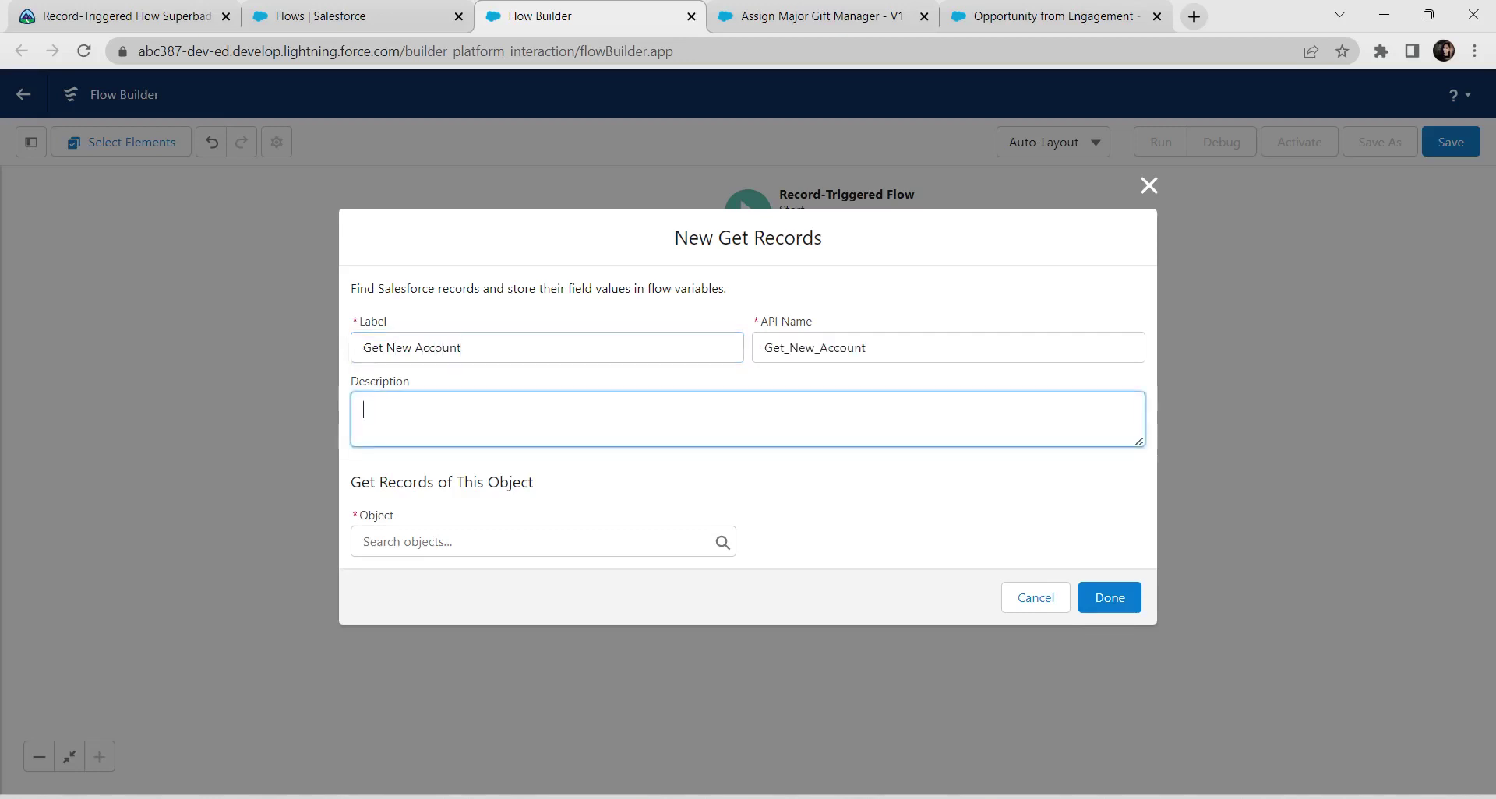
{"action": "left_click", "coordinate": [363, 541]}
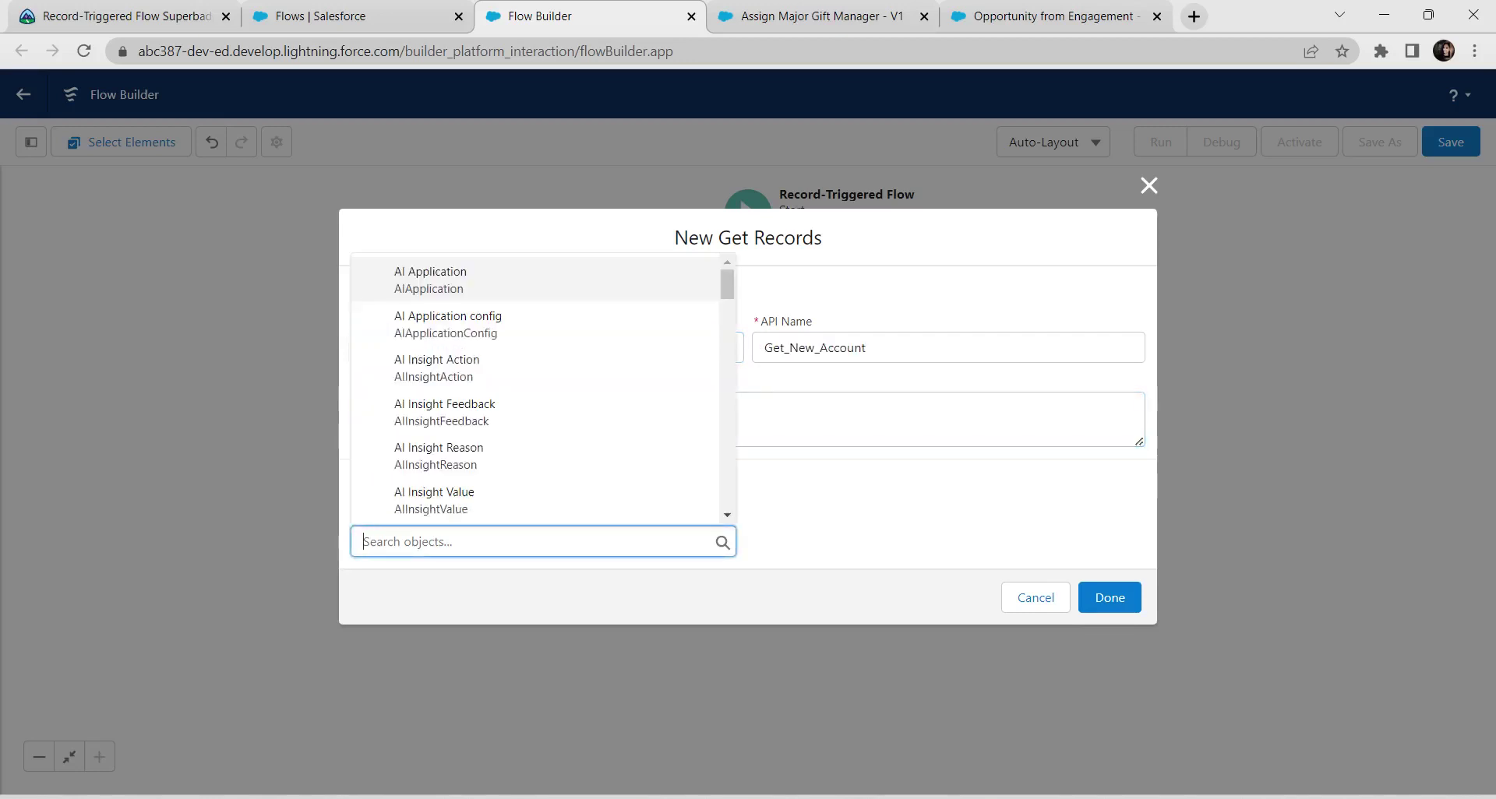
{"action": "type", "text": "accou"}
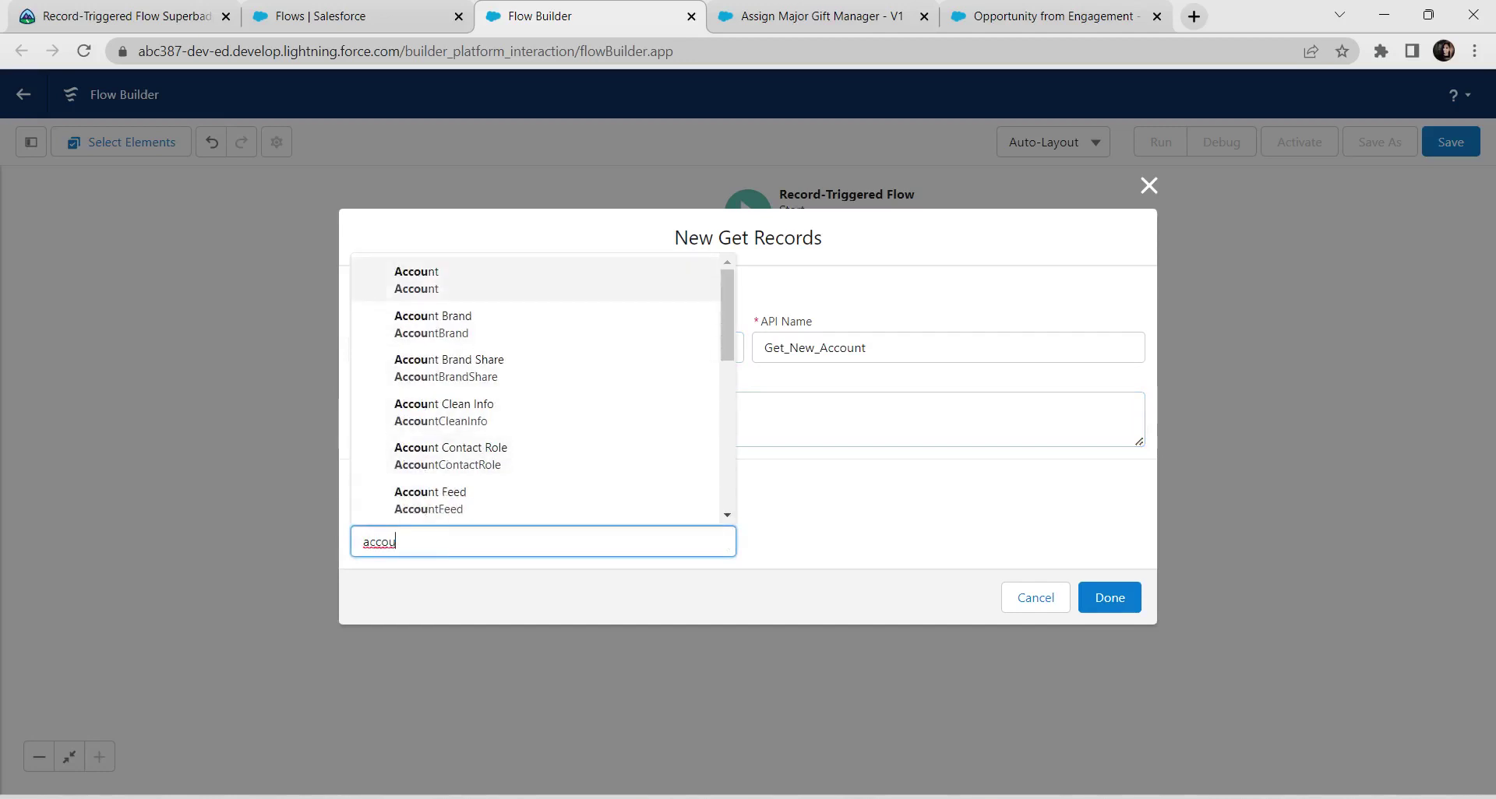
{"action": "left_click", "coordinate": [417, 279]}
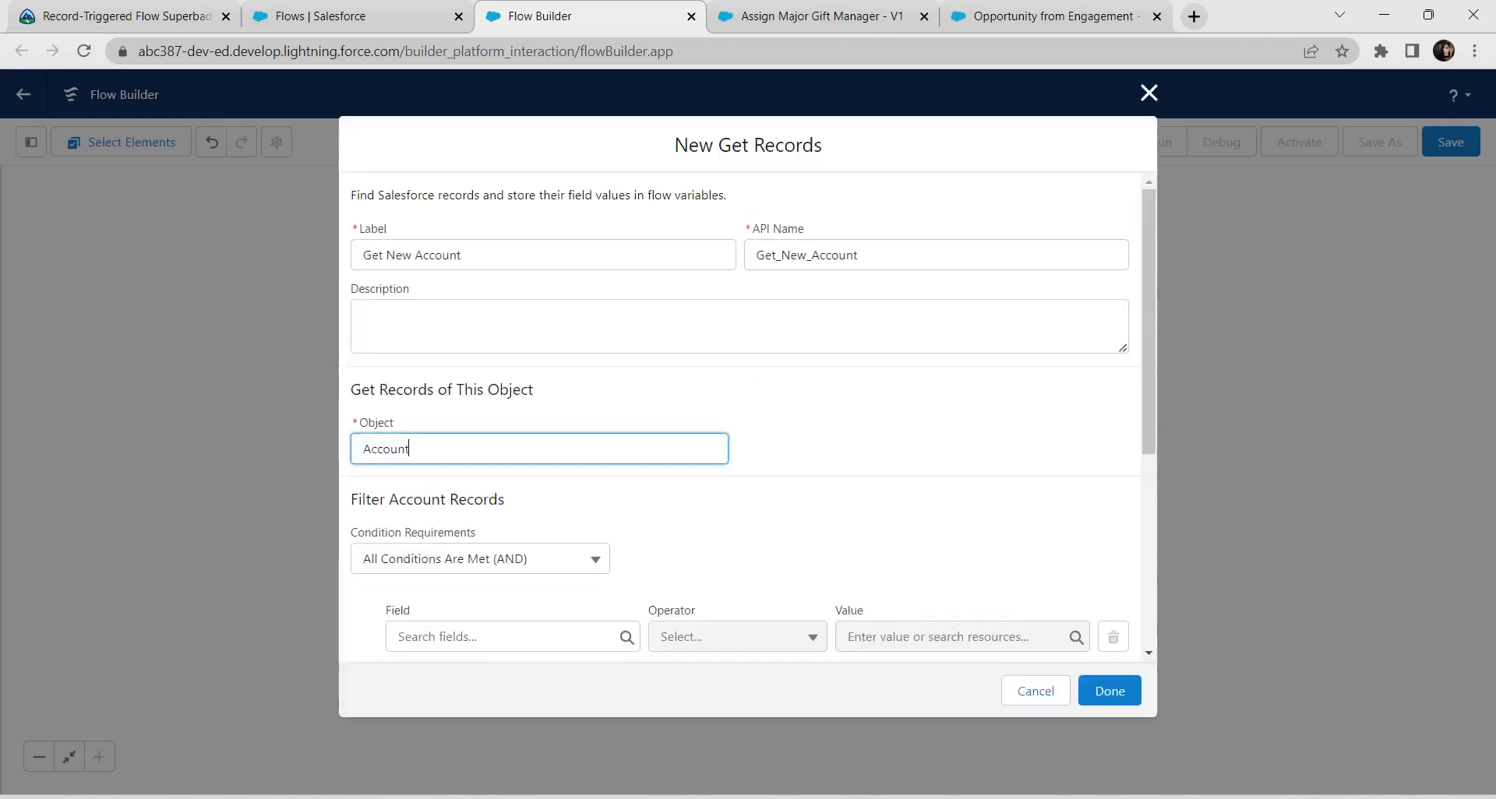
Step: Add an Account filter condition on the Name field with the Equals operator
{"action": "scroll", "coordinate": [748, 421], "scroll_direction": "down", "scroll_amount": 3}
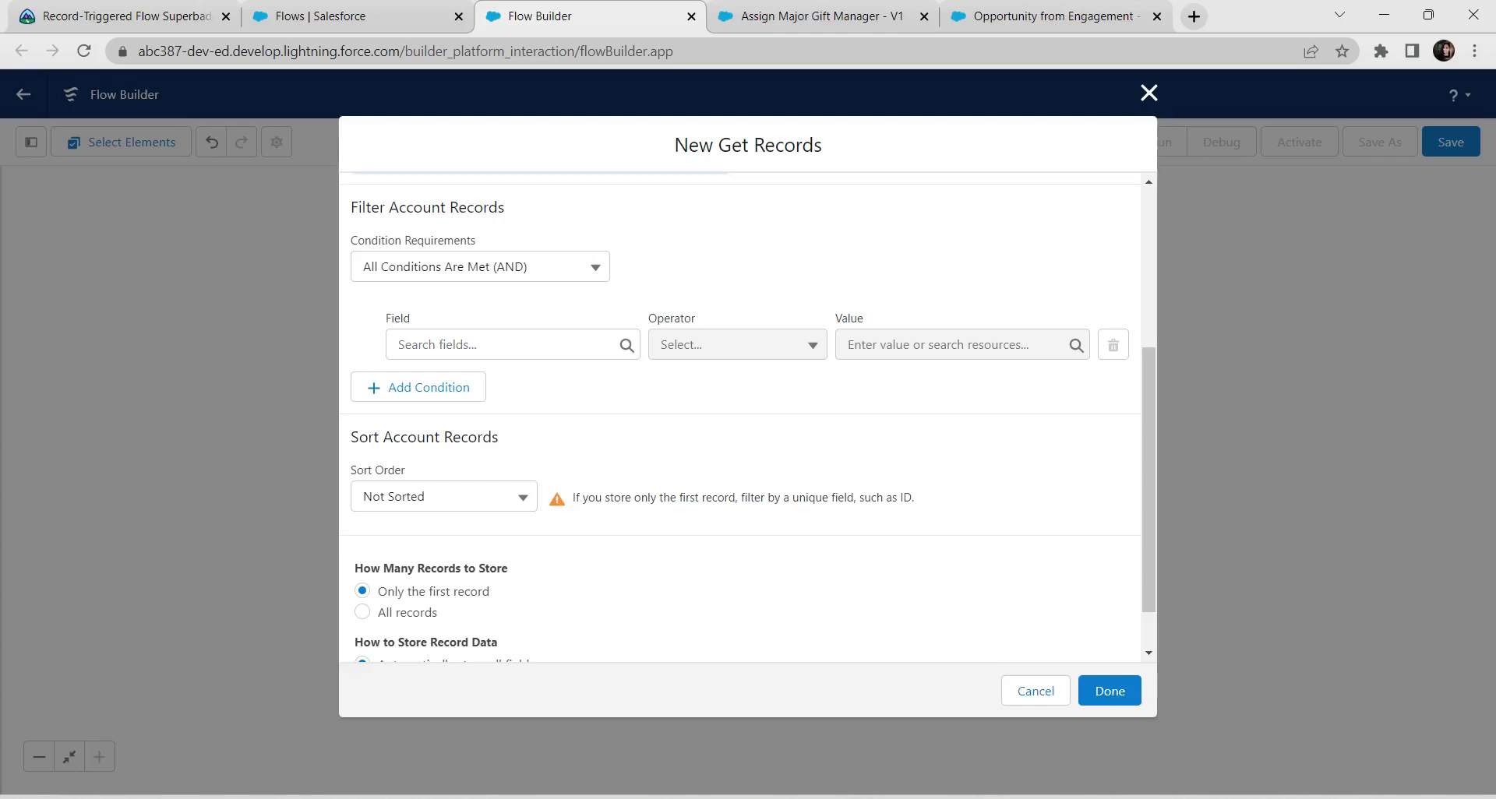
{"action": "left_click", "coordinate": [512, 344]}
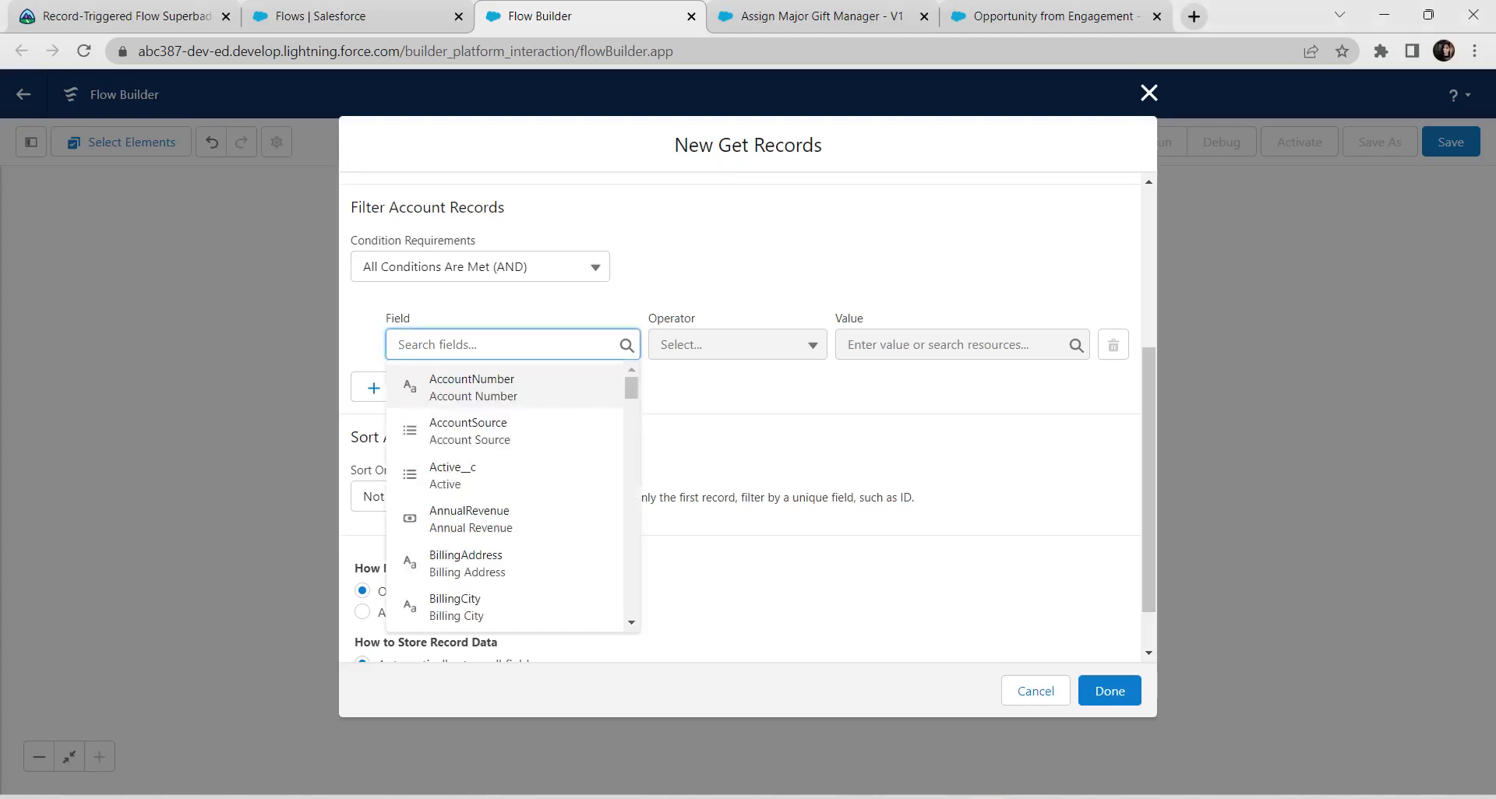
{"action": "type", "text": "name"}
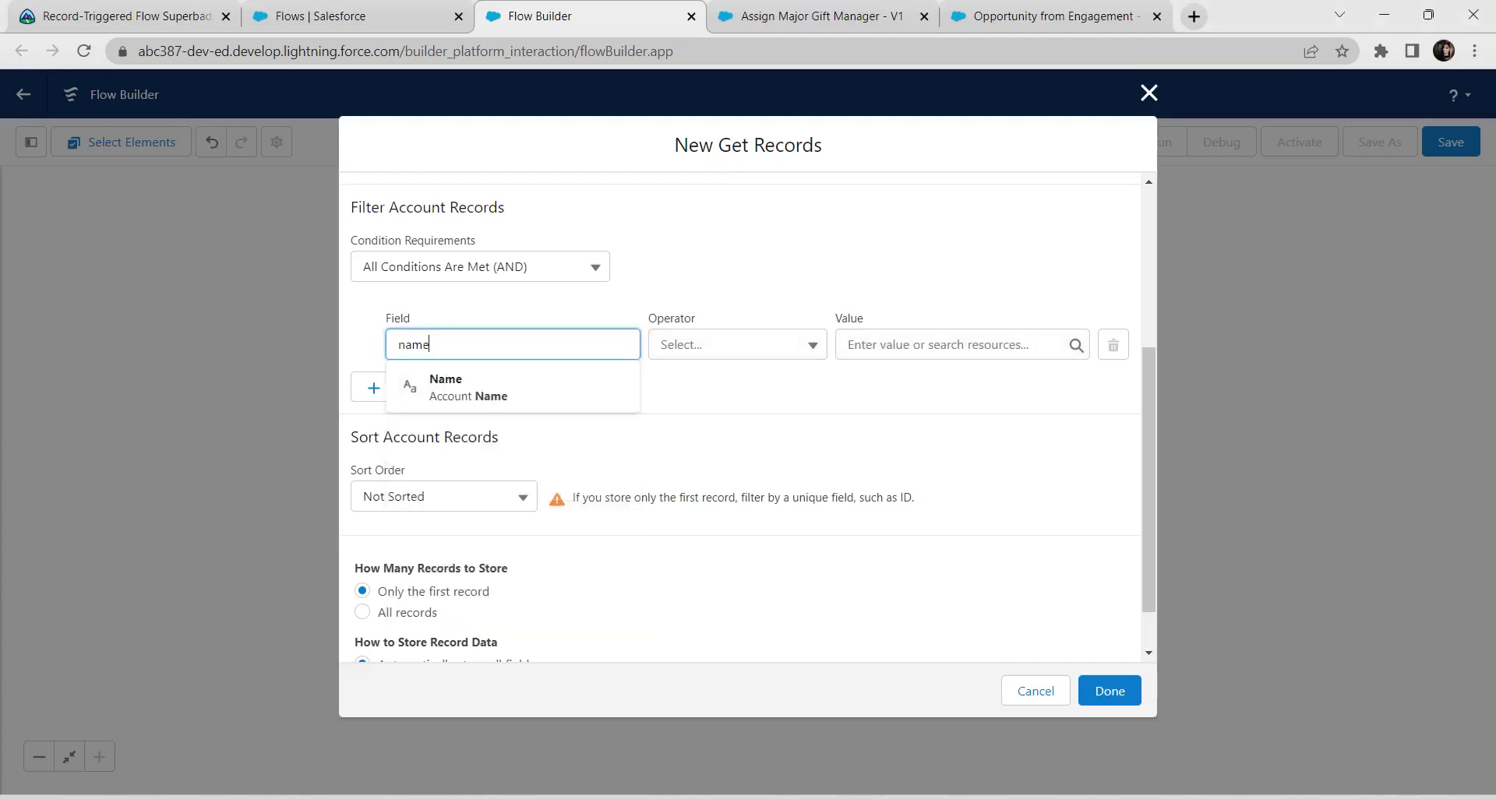
{"action": "key", "text": "Down"}
{"action": "key", "text": "Return"}
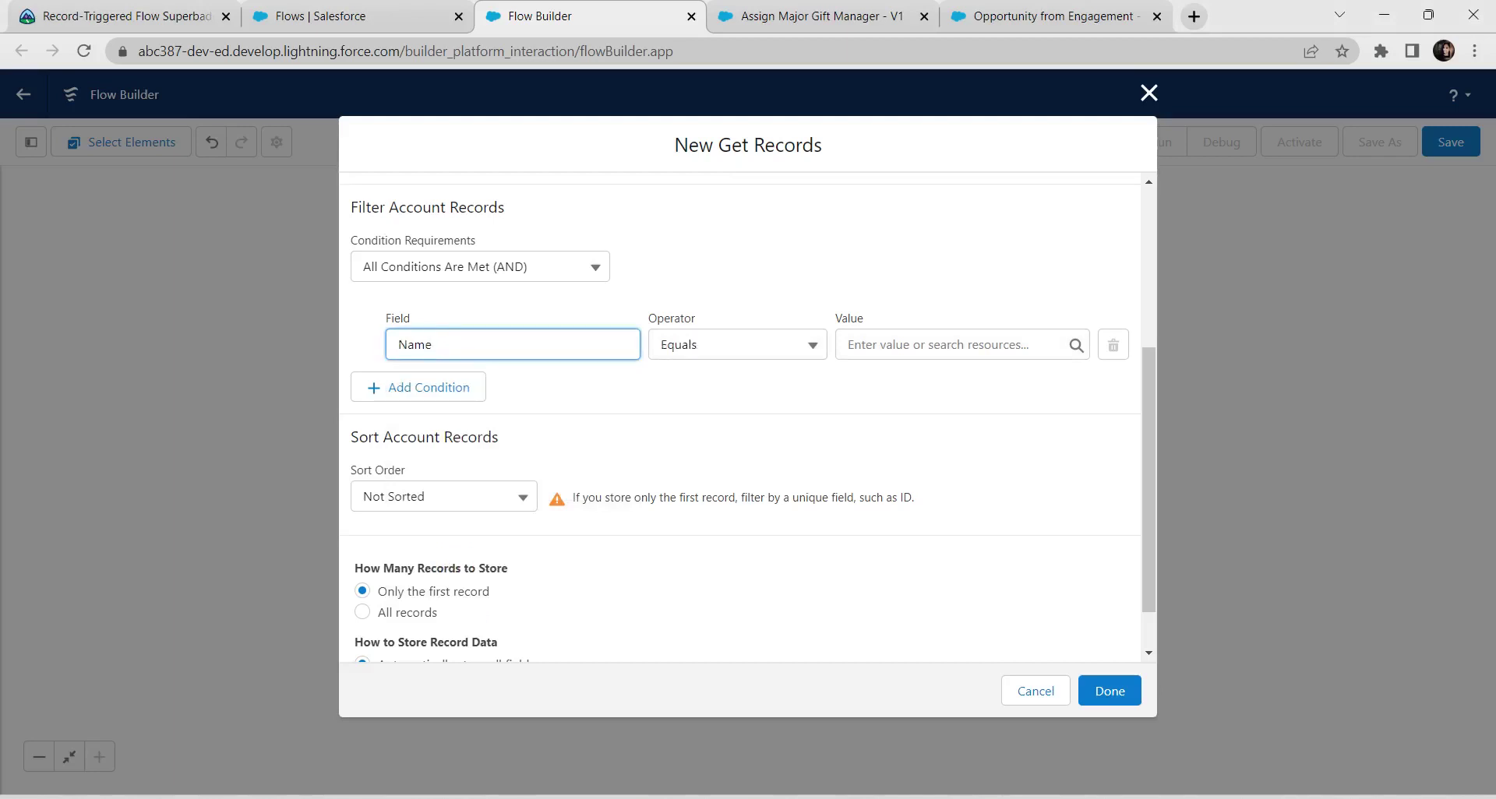
Step: Copy the account name Anonymous Bucket from the Trailhead instructions and enter it as the Name condition's value in Flow Builder
{"action": "left_click", "coordinate": [962, 344]}
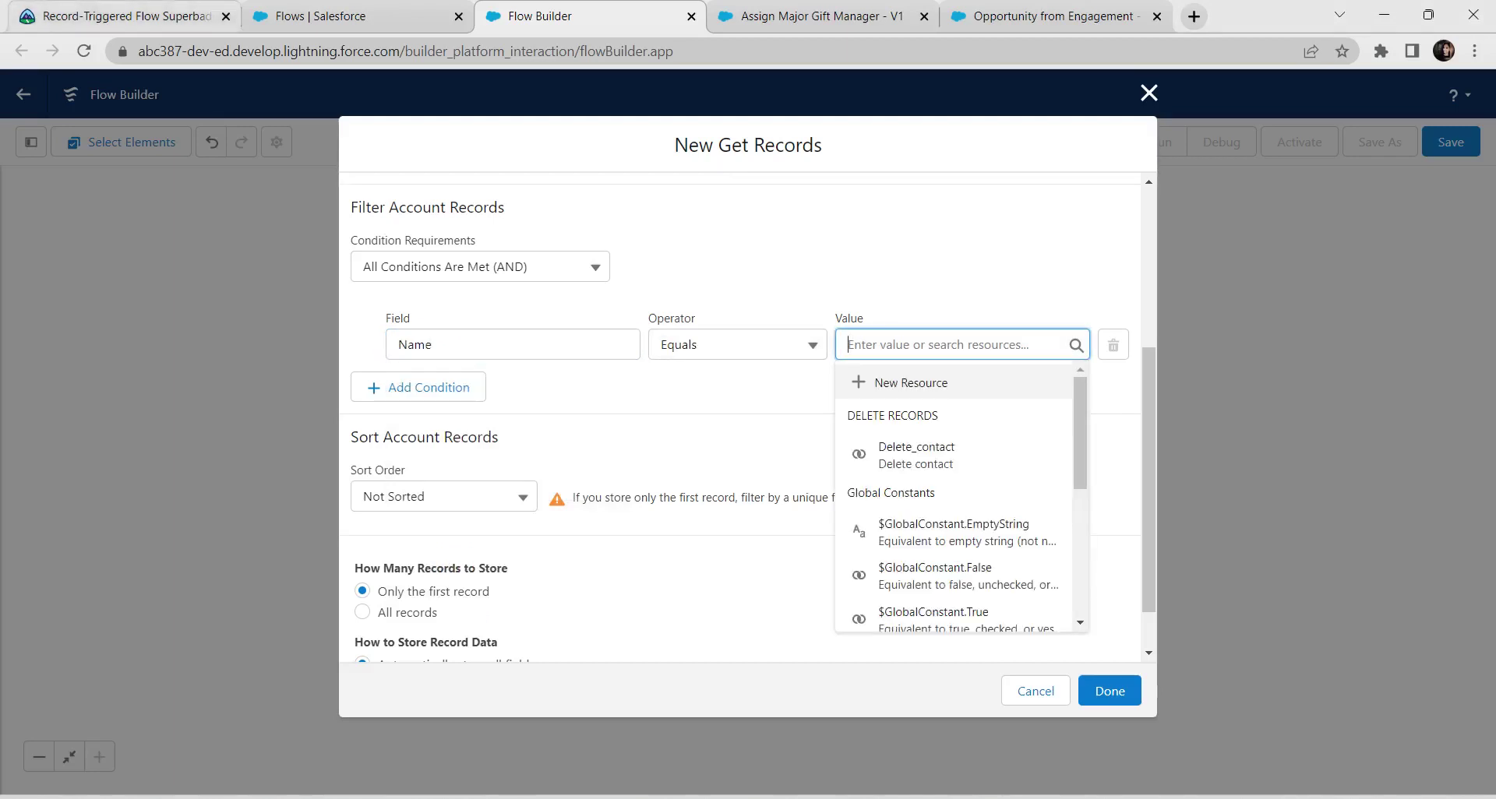
{"action": "left_click", "coordinate": [125, 15]}
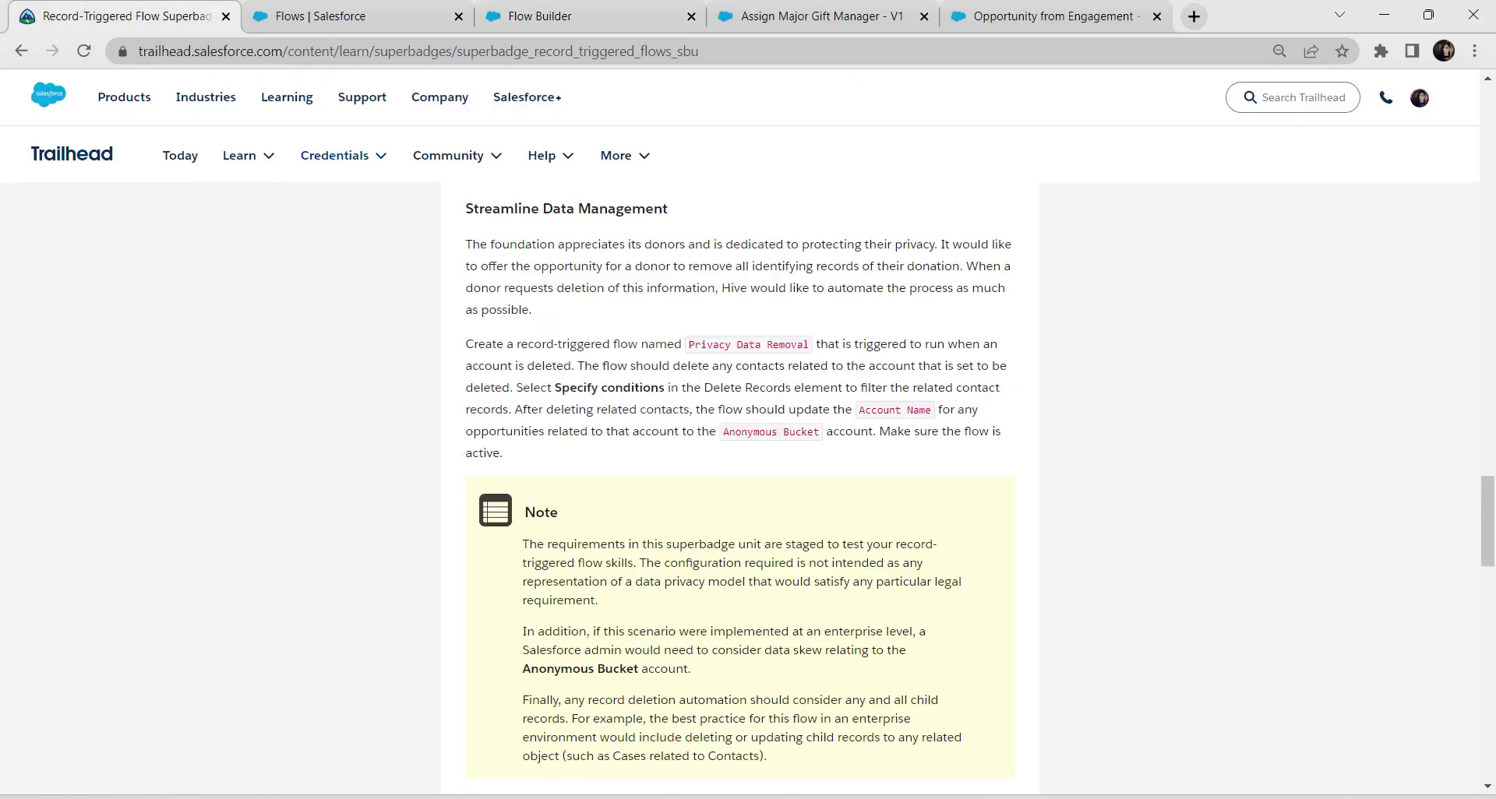
{"action": "left_click_drag", "start_coordinate": [722, 431], "coordinate": [820, 432]}
{"action": "key", "text": "ctrl+c"}
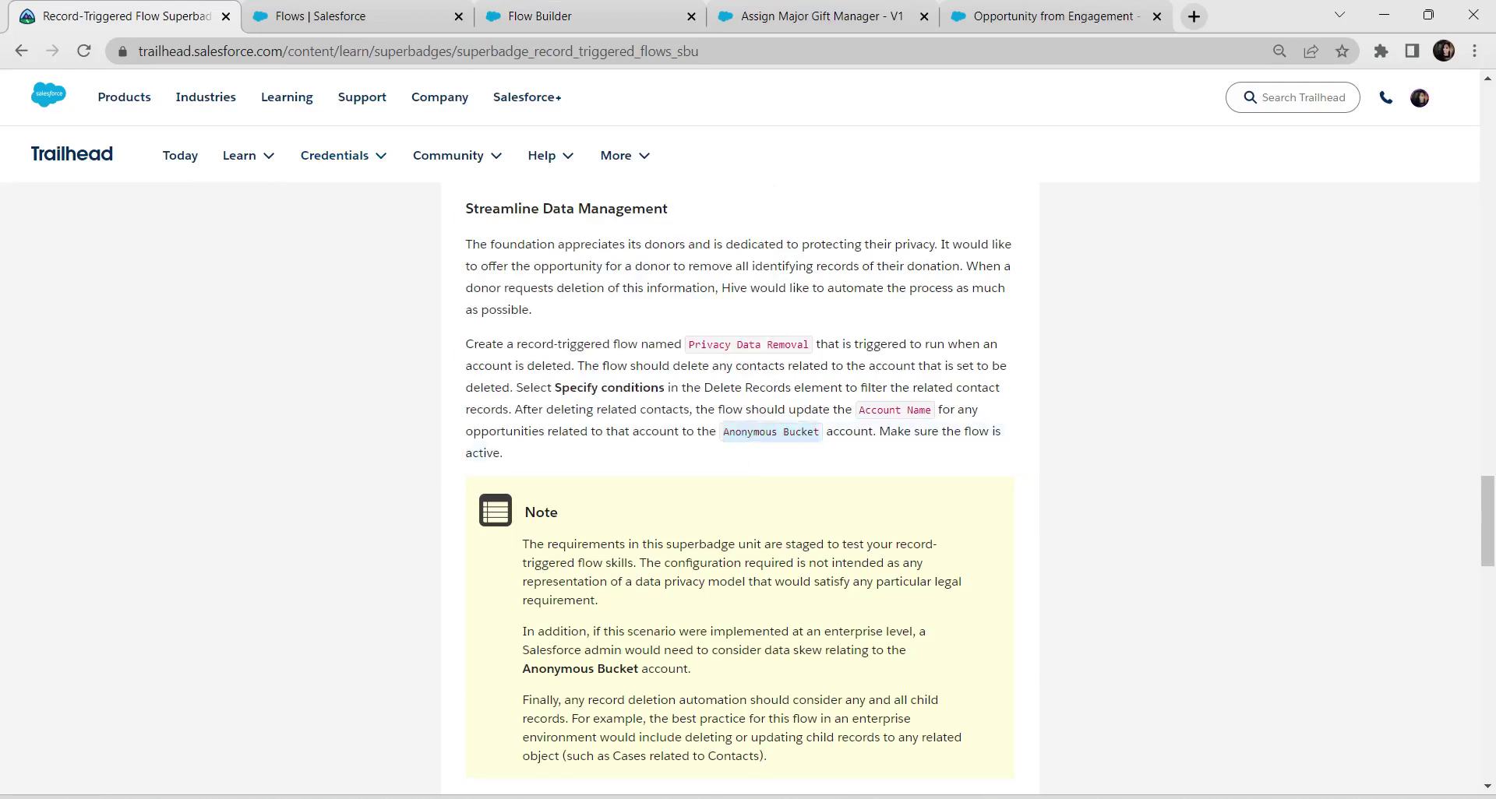
{"action": "left_click", "coordinate": [355, 15]}
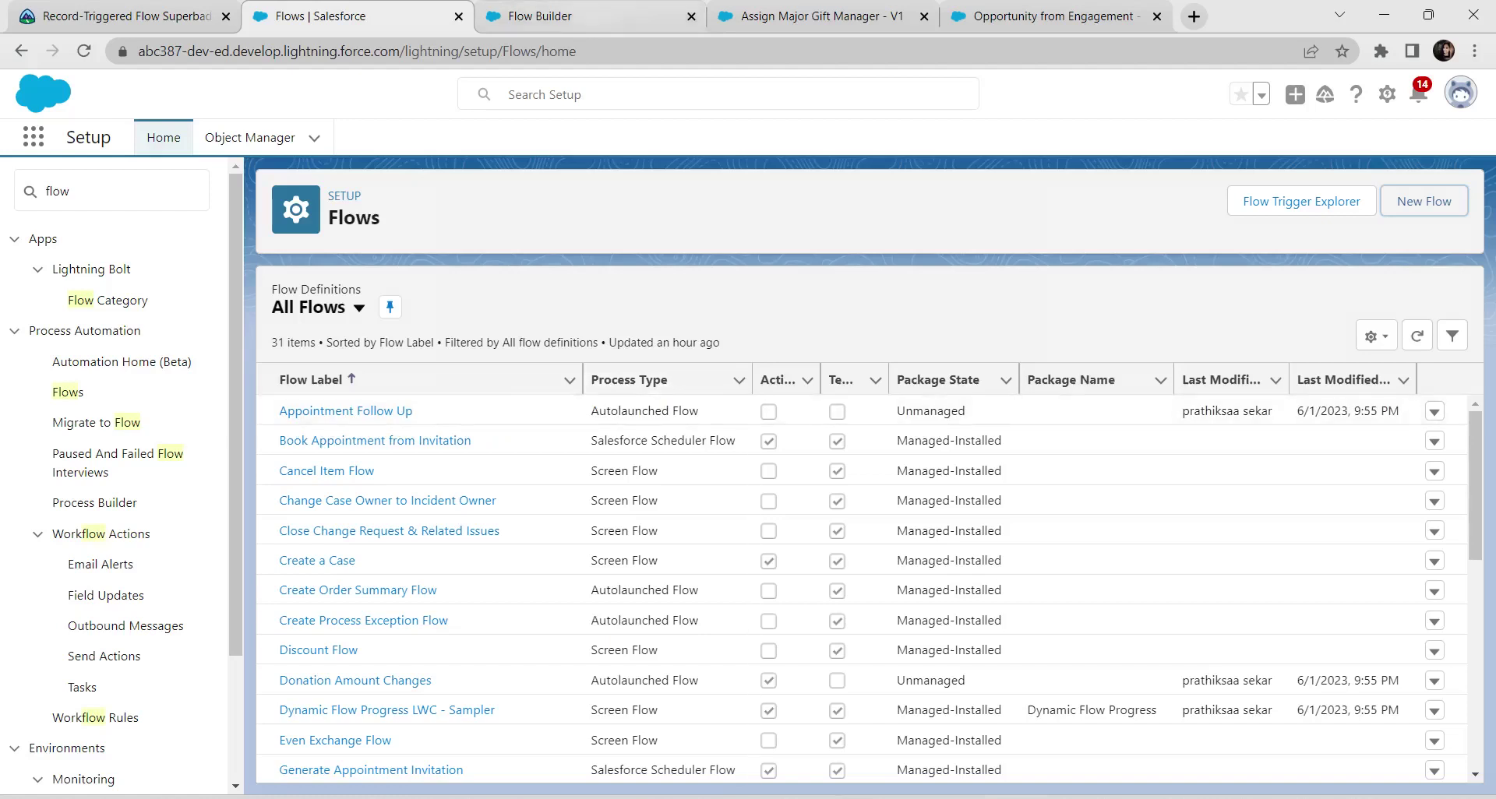
{"action": "left_click", "coordinate": [585, 15]}
{"action": "left_click", "coordinate": [961, 344]}
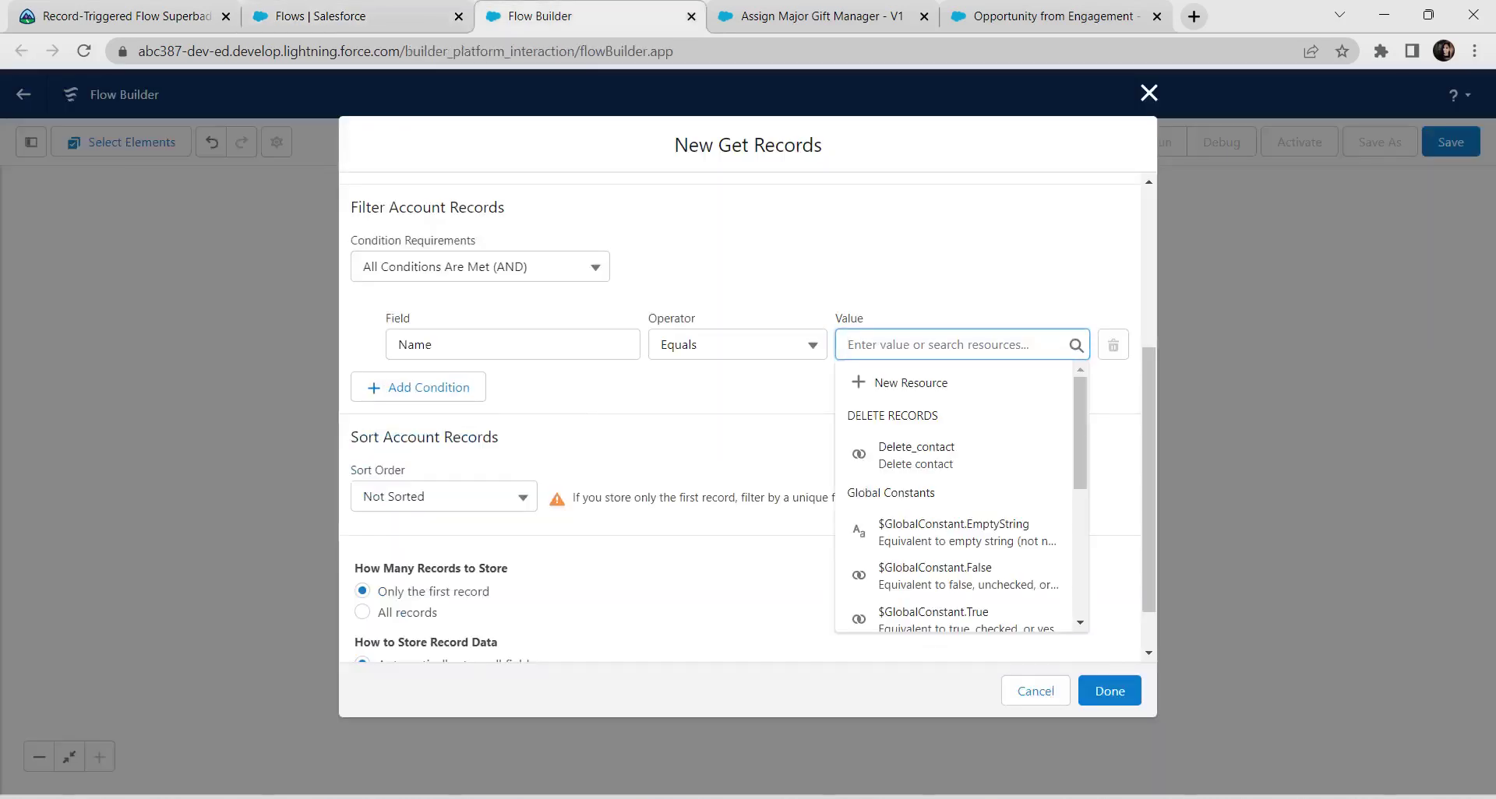
{"action": "key", "text": "ctrl+v"}
{"action": "left_click", "coordinate": [816, 419]}
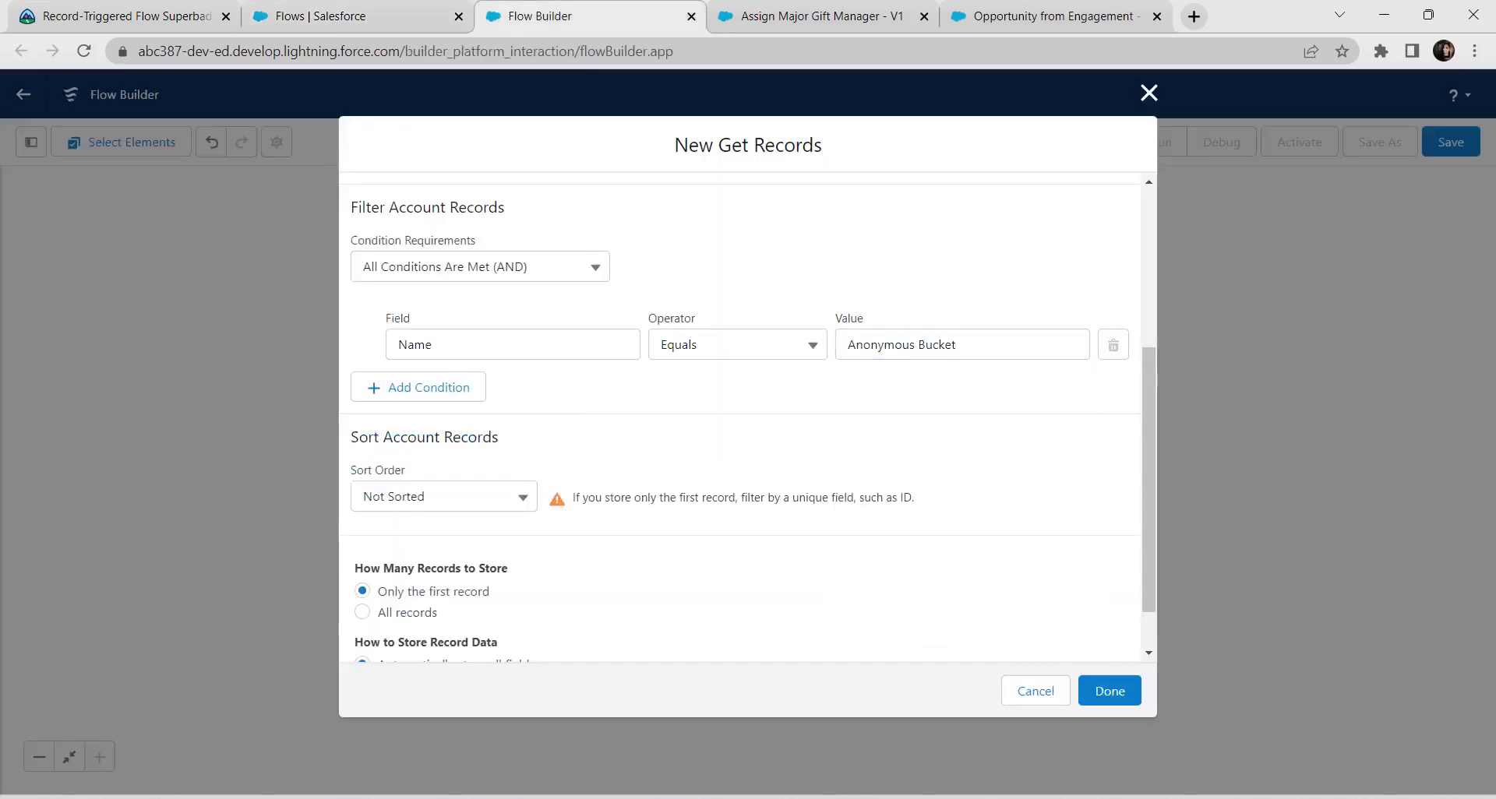
Step: Choose fields and let Salesforce do the rest for storing the data, add the Name field, and finish the Get New Account element
{"action": "scroll", "coordinate": [741, 421], "scroll_direction": "down", "scroll_amount": 1}
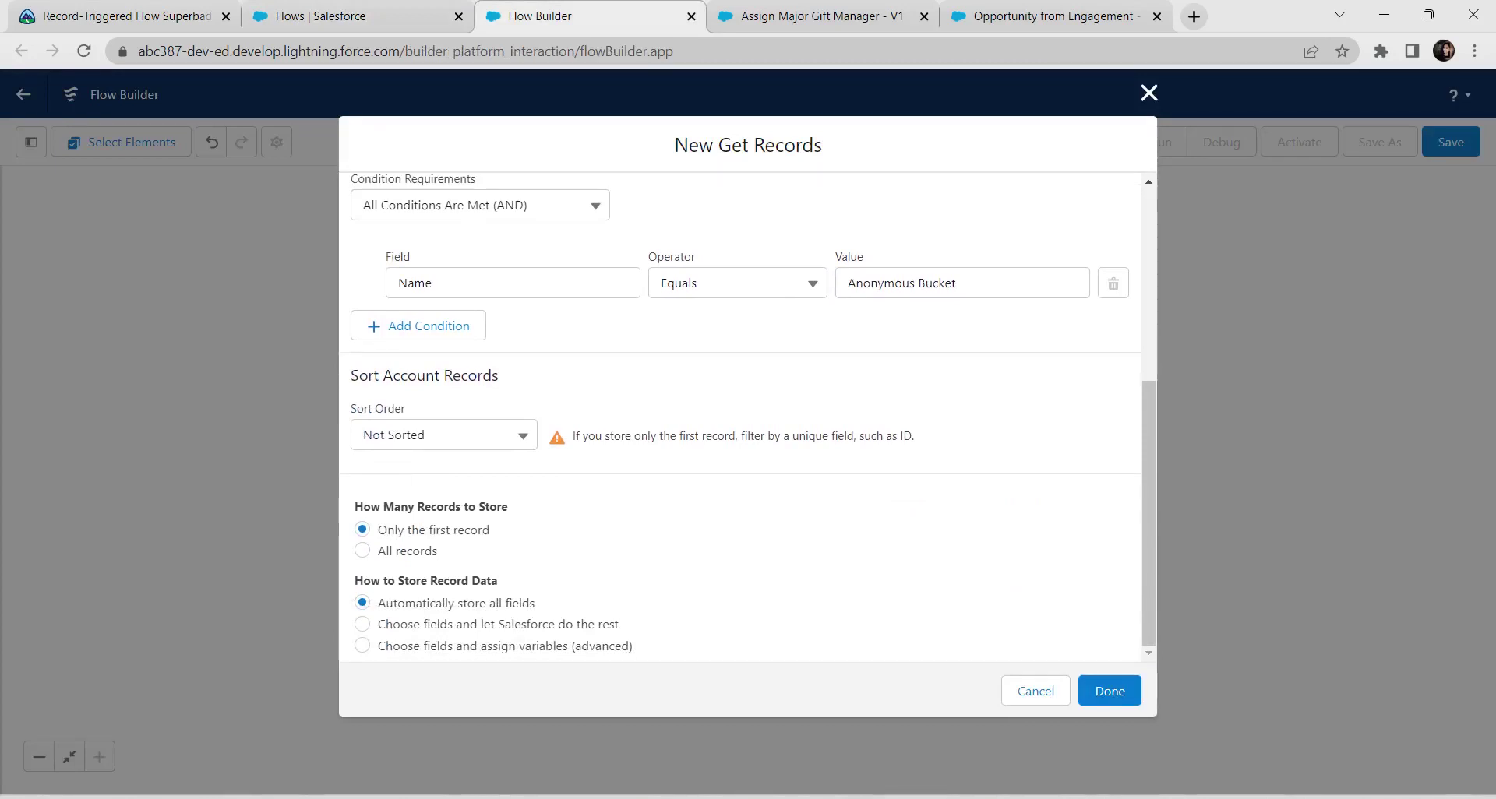
{"action": "left_click", "coordinate": [362, 624]}
{"action": "scroll", "coordinate": [740, 417], "scroll_direction": "down", "scroll_amount": 3}
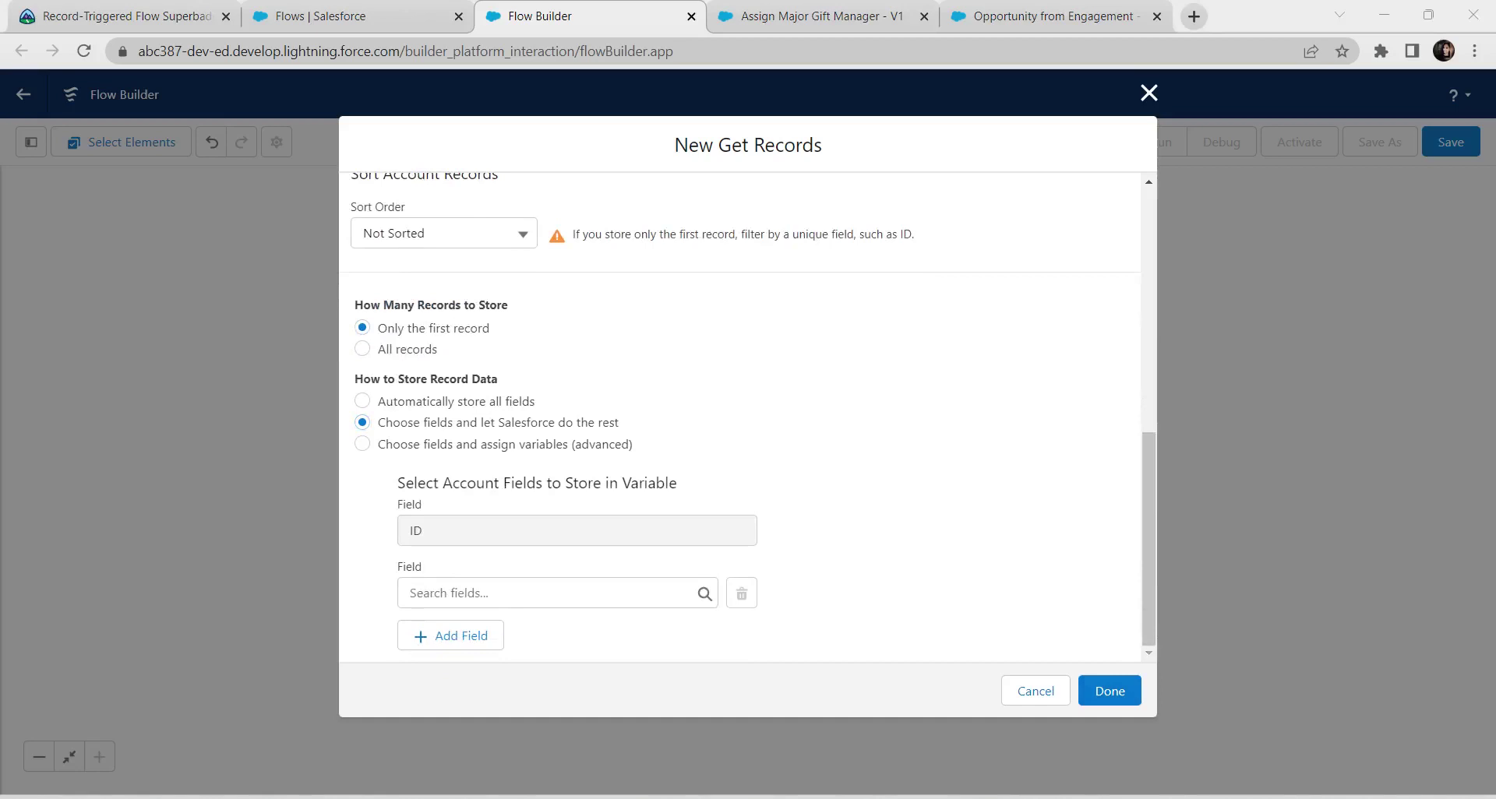
{"action": "left_click", "coordinate": [557, 593]}
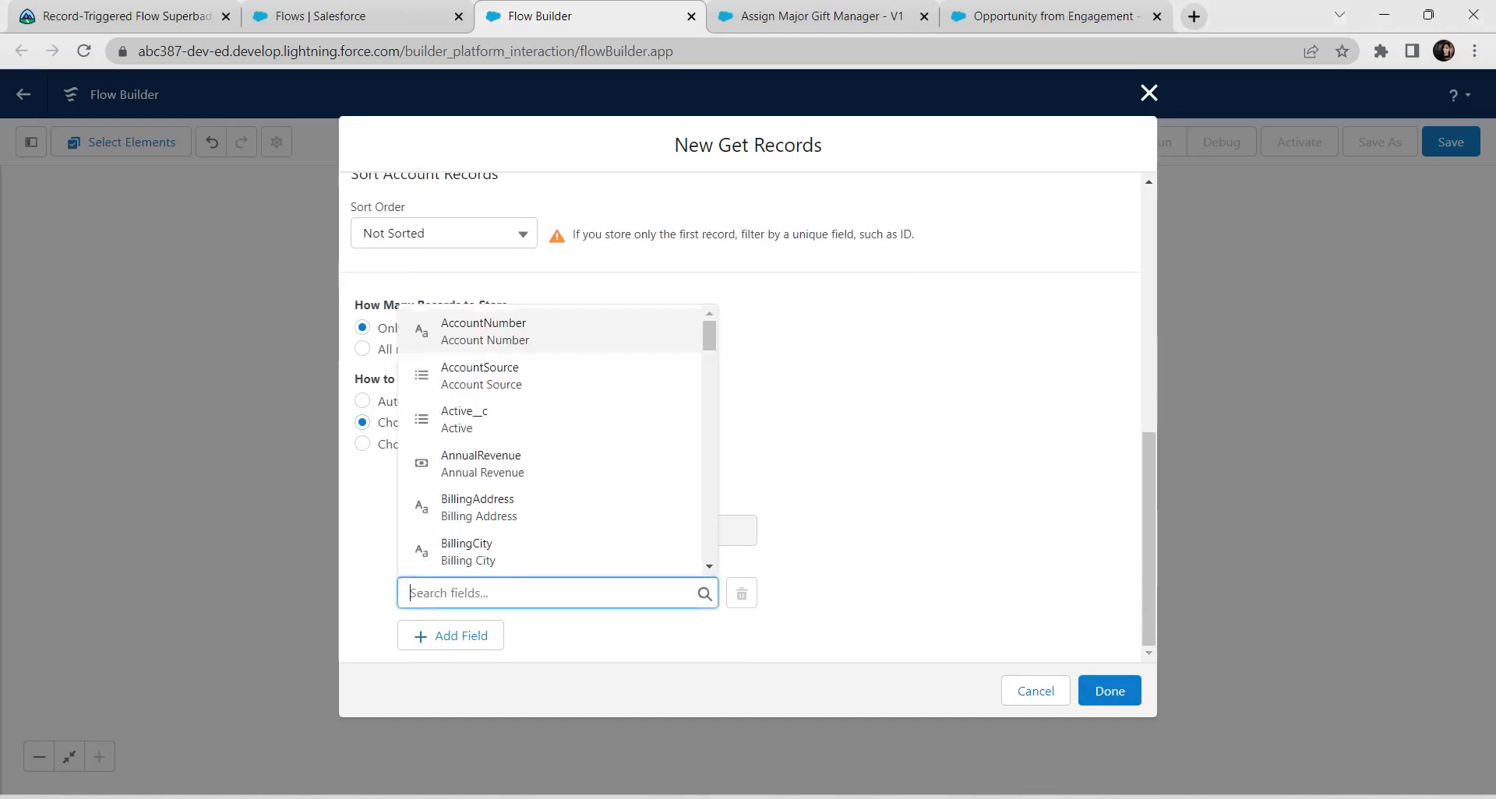
{"action": "type", "text": "name"}
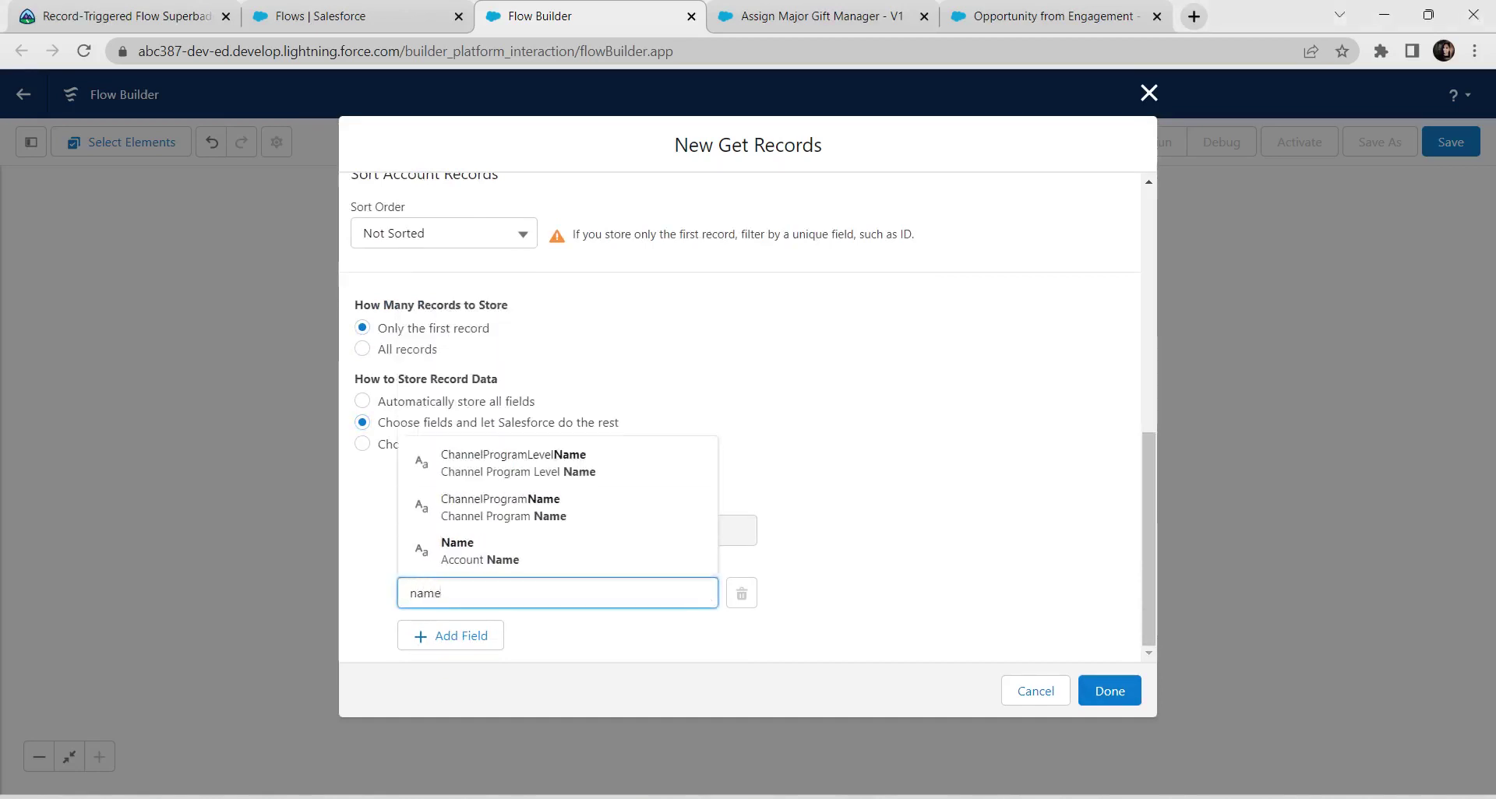
{"action": "left_click", "coordinate": [486, 551]}
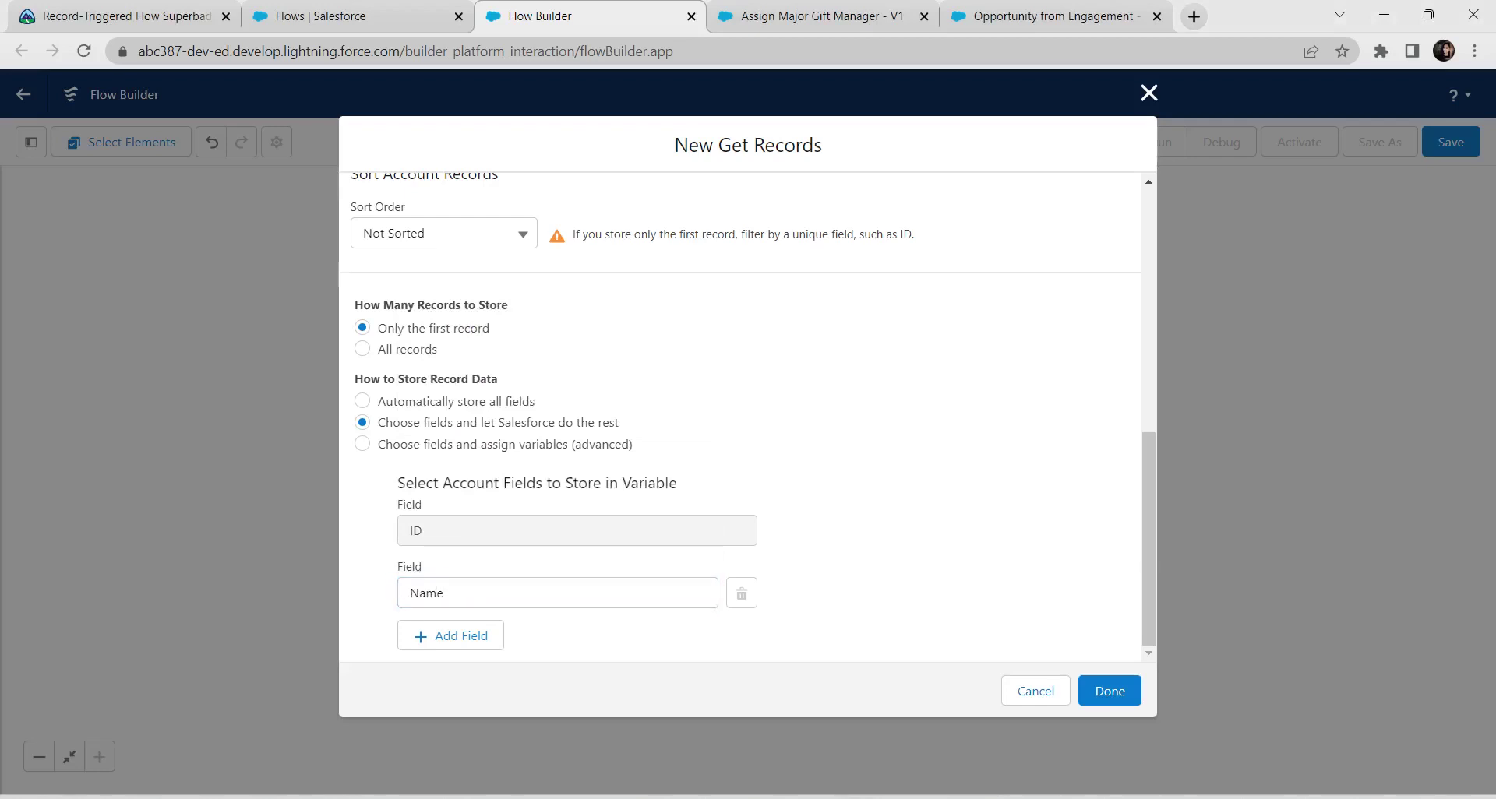
{"action": "left_click", "coordinate": [1109, 691]}
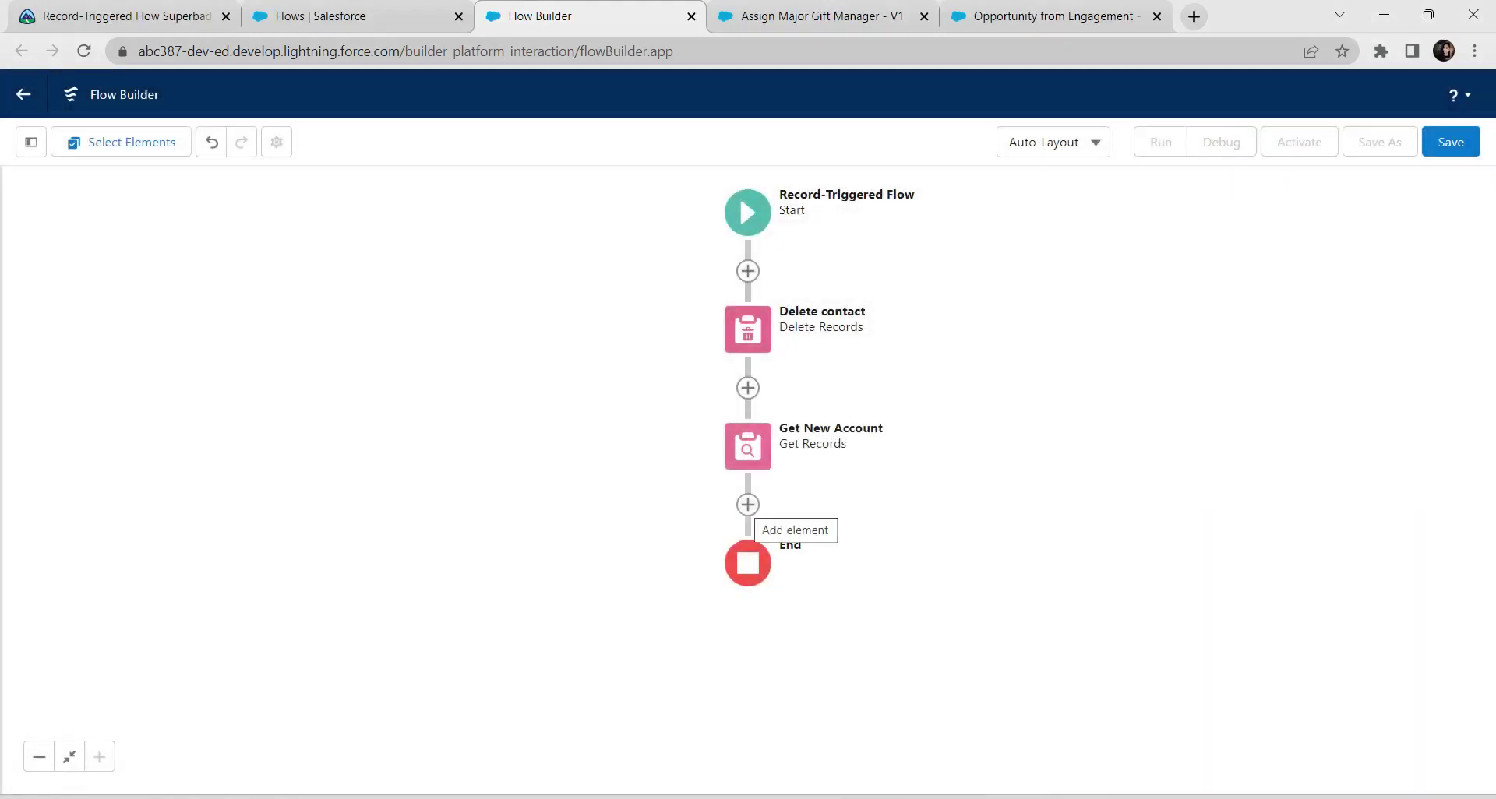
Step: Add an Update Records element after Get New Account and label it Update Opp, with the API name Update_Opp
{"action": "left_click", "coordinate": [748, 505]}
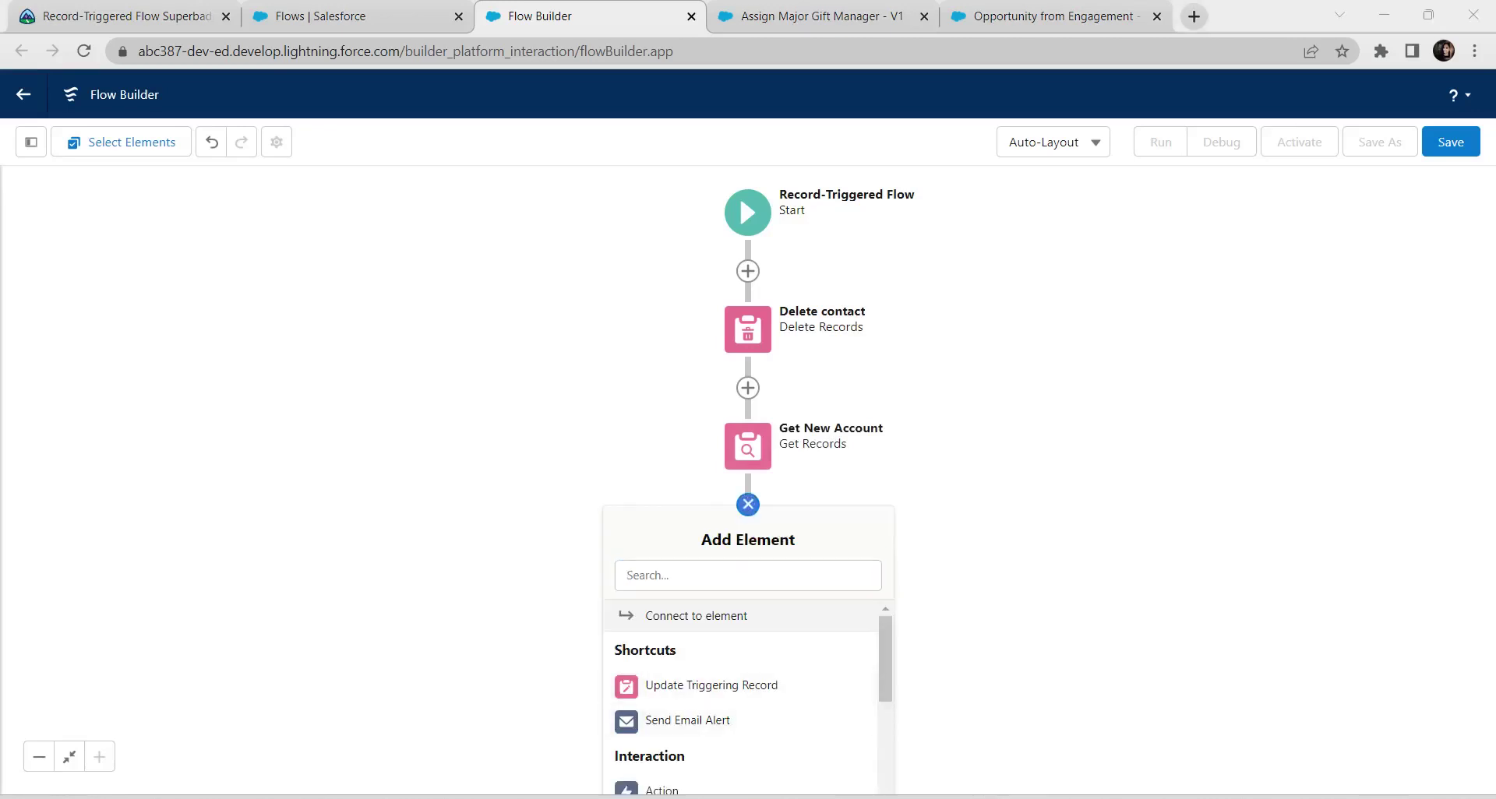
{"action": "scroll", "coordinate": [744, 724], "scroll_direction": "down", "scroll_amount": 5}
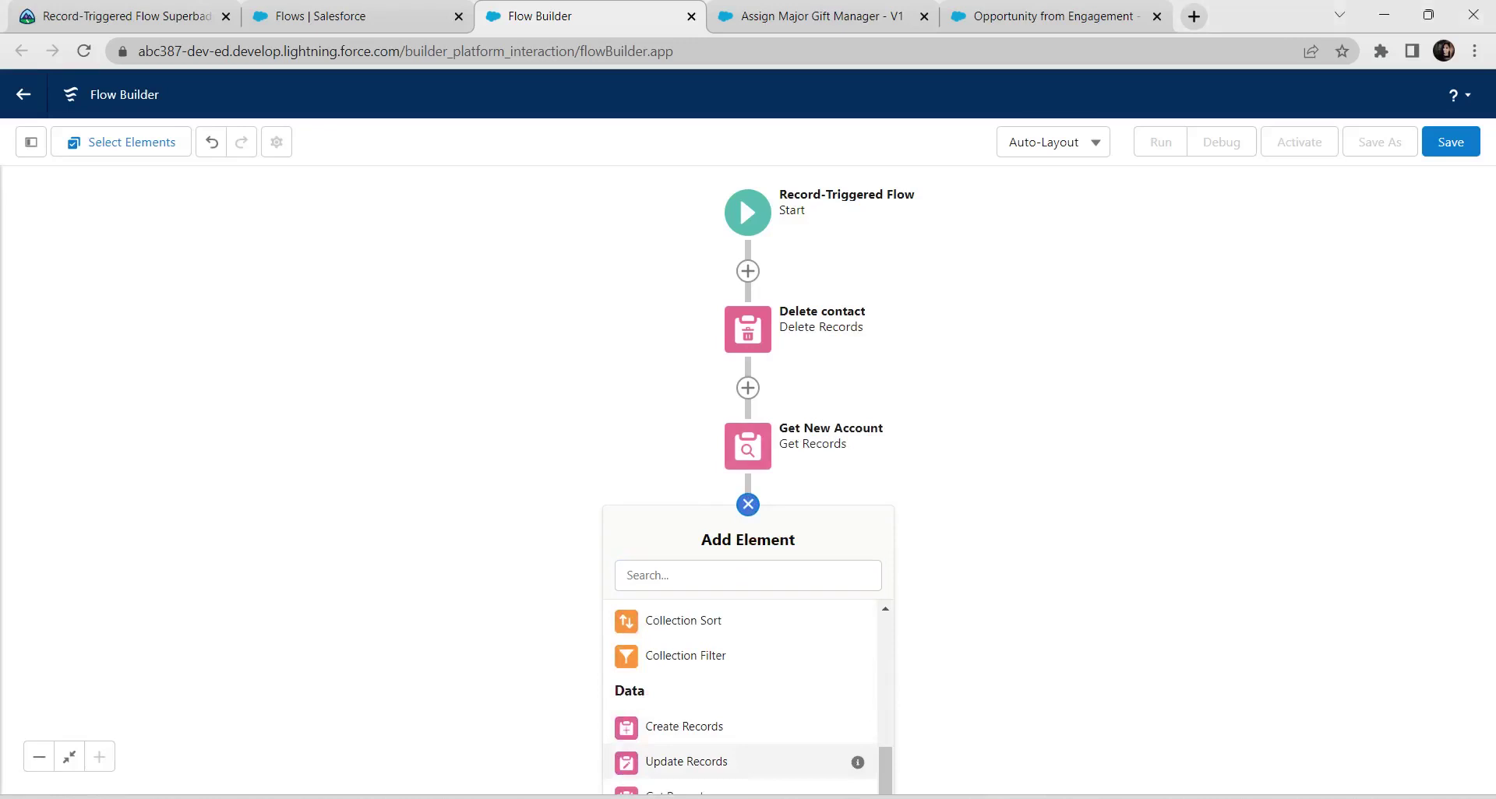
{"action": "left_click", "coordinate": [686, 761]}
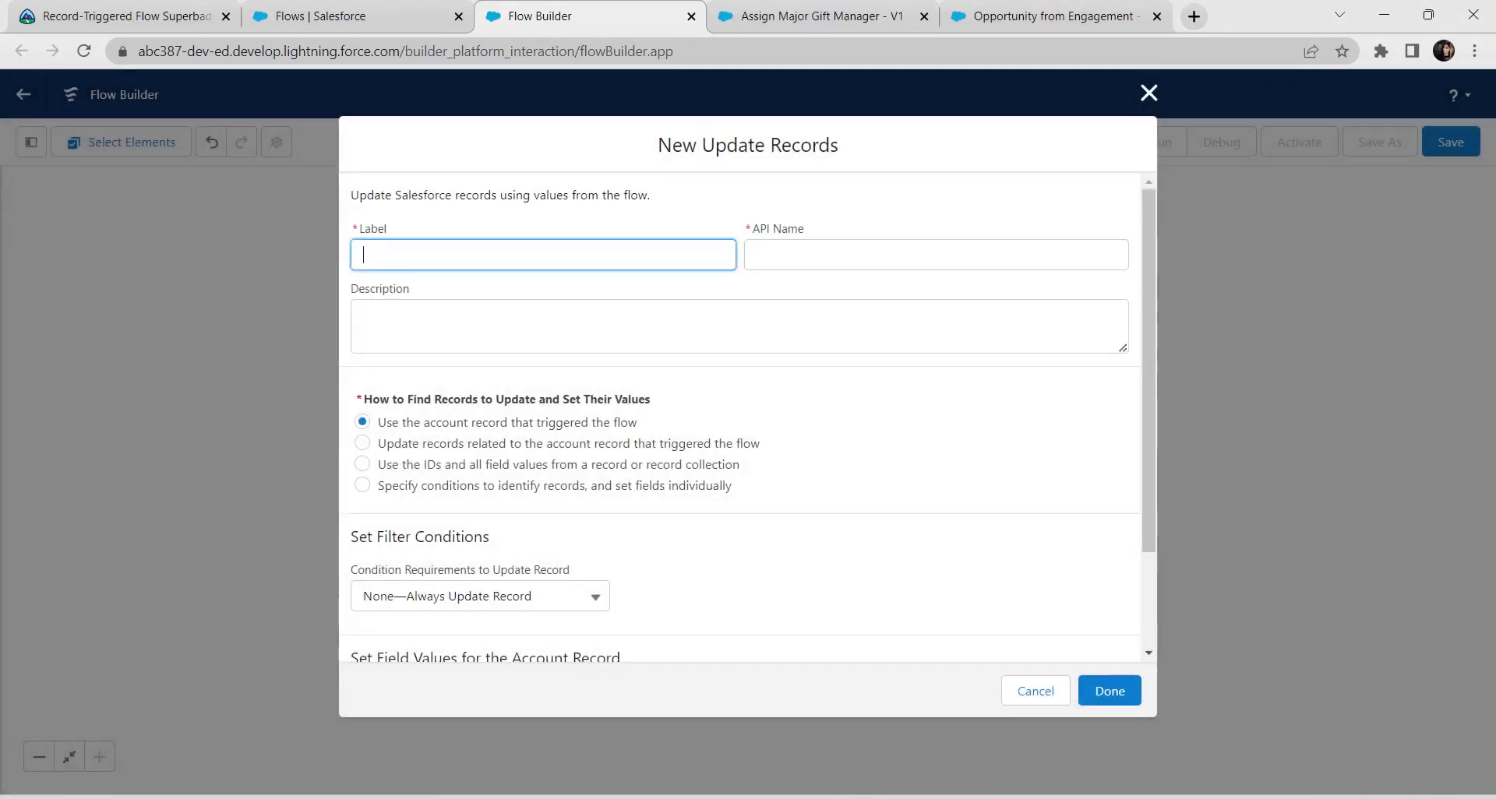
{"action": "type", "text": "Update Opp"}
{"action": "key", "text": "Tab"}
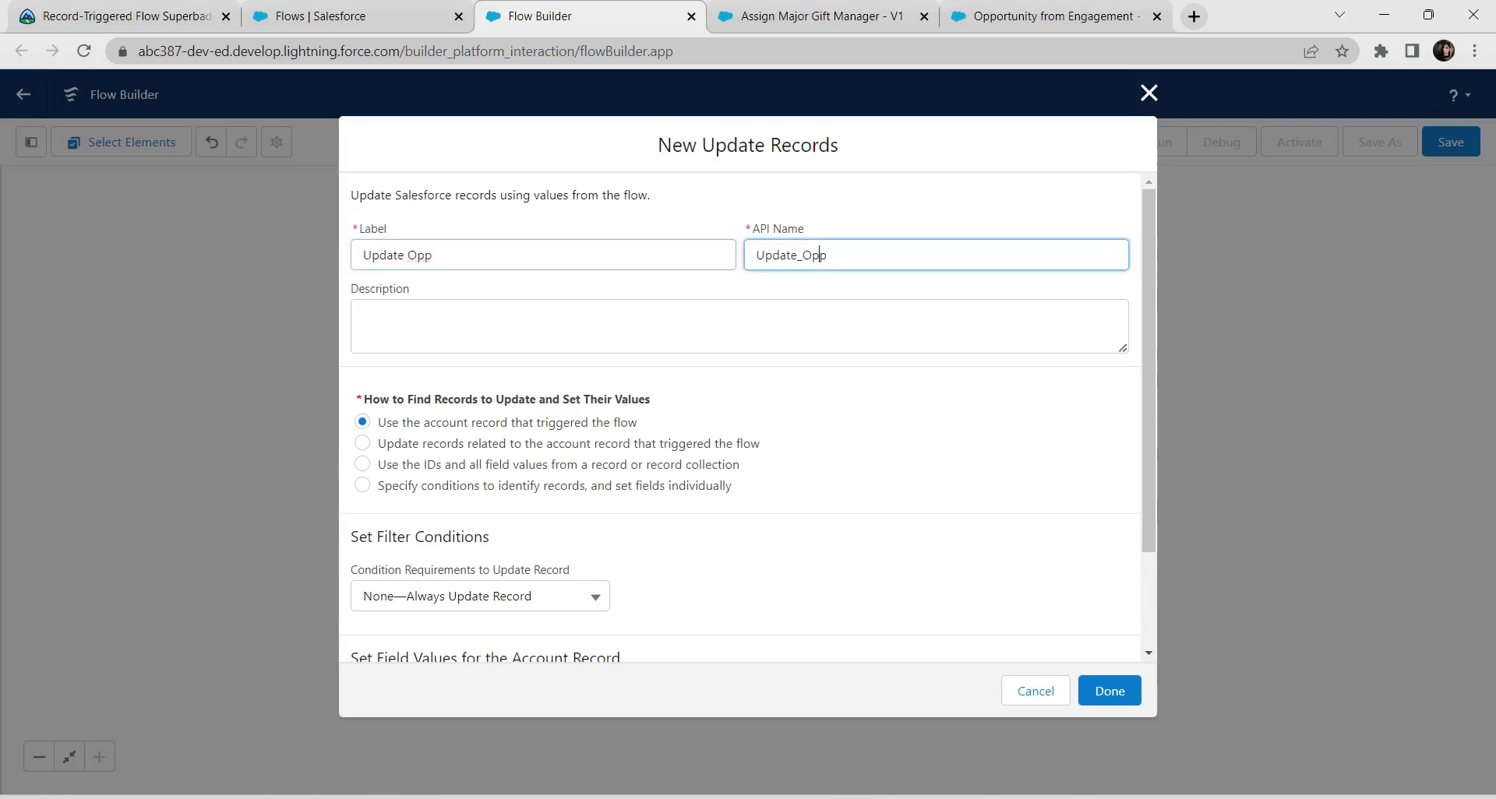
{"action": "key", "text": "Tab"}
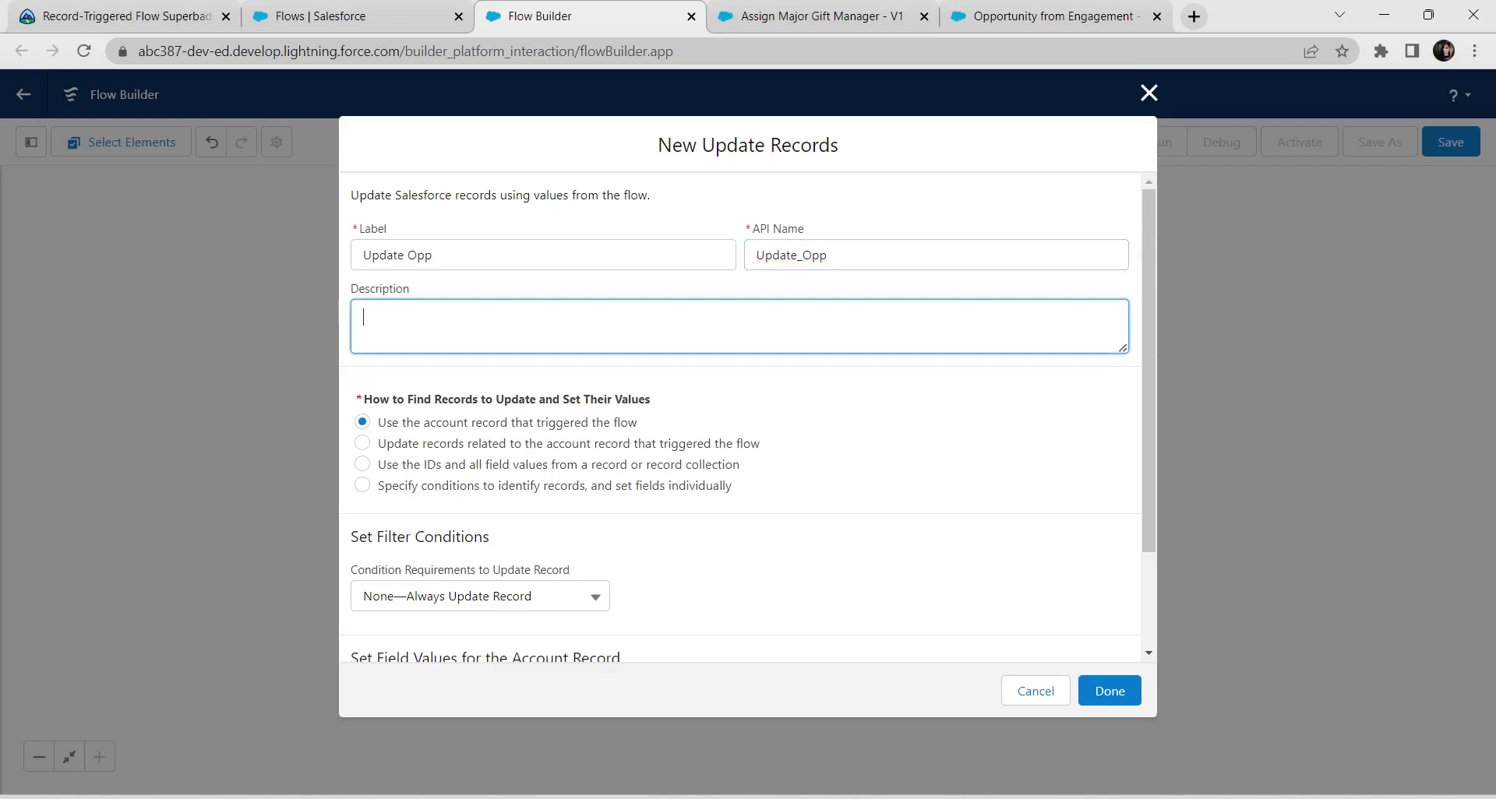
Step: Set the element to specify conditions and set fields individually, and choose Opportunity as the object to update
{"action": "left_click", "coordinate": [362, 464]}
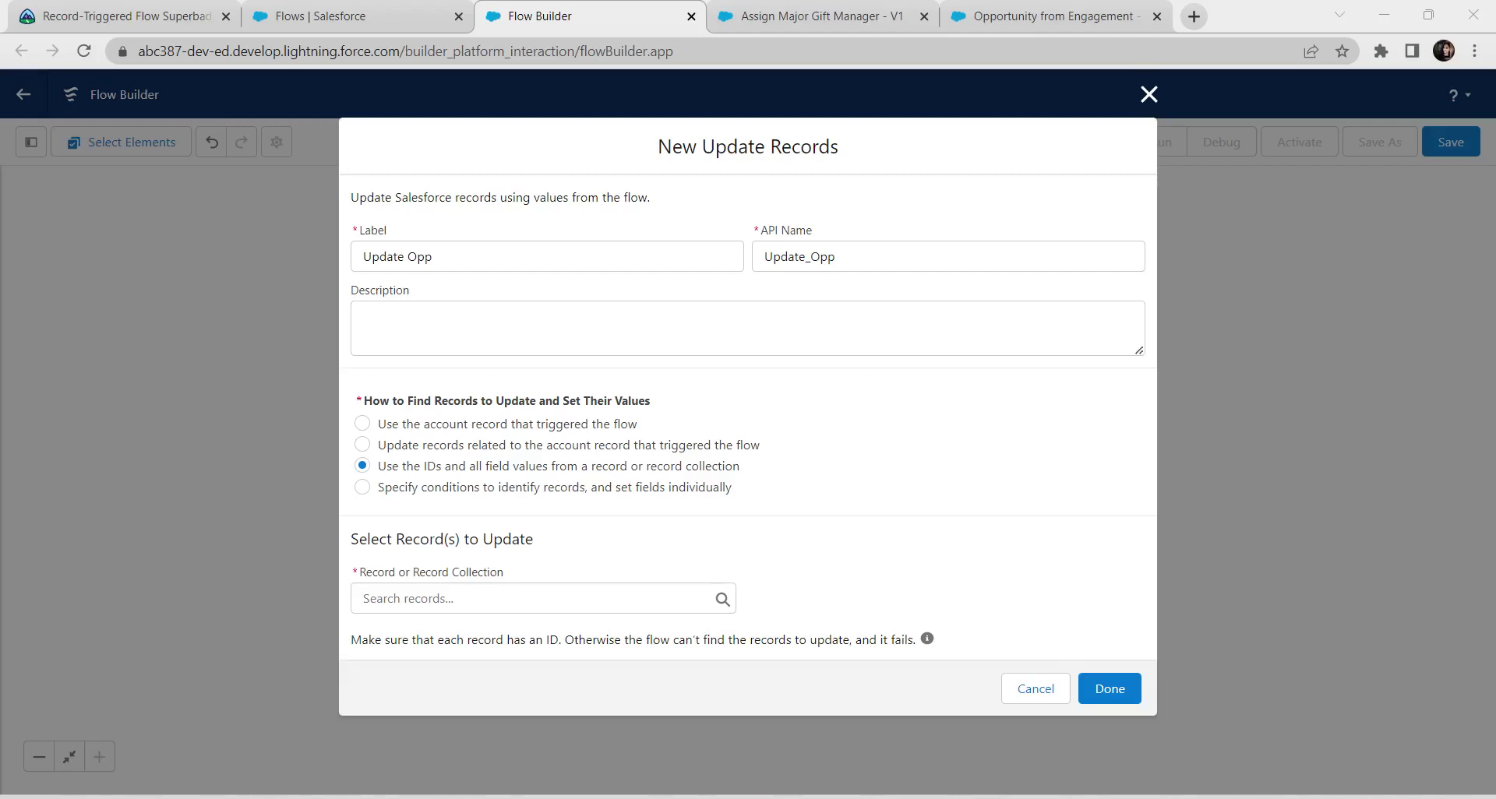
{"action": "left_click", "coordinate": [363, 487]}
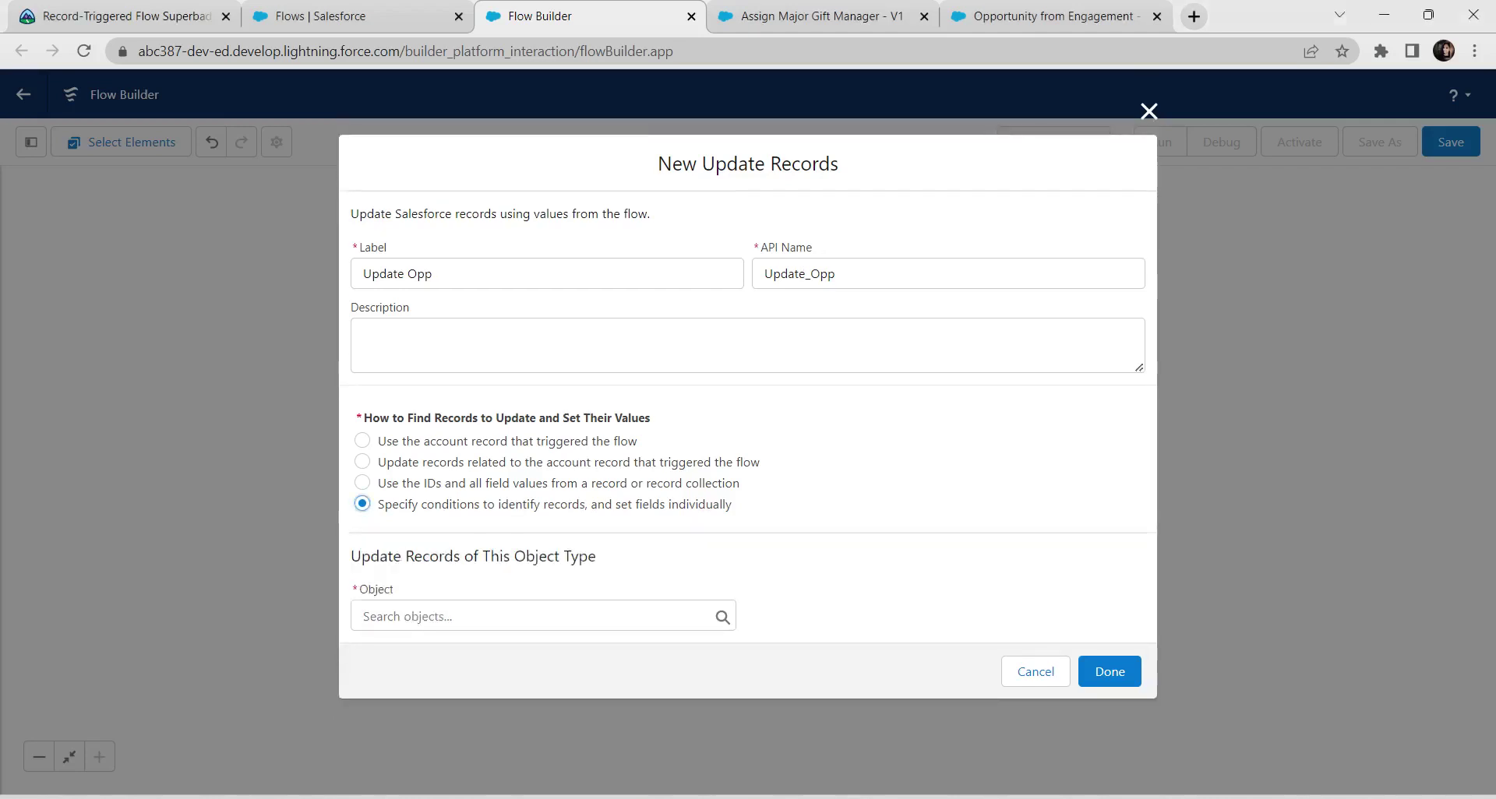
{"action": "left_click", "coordinate": [363, 616]}
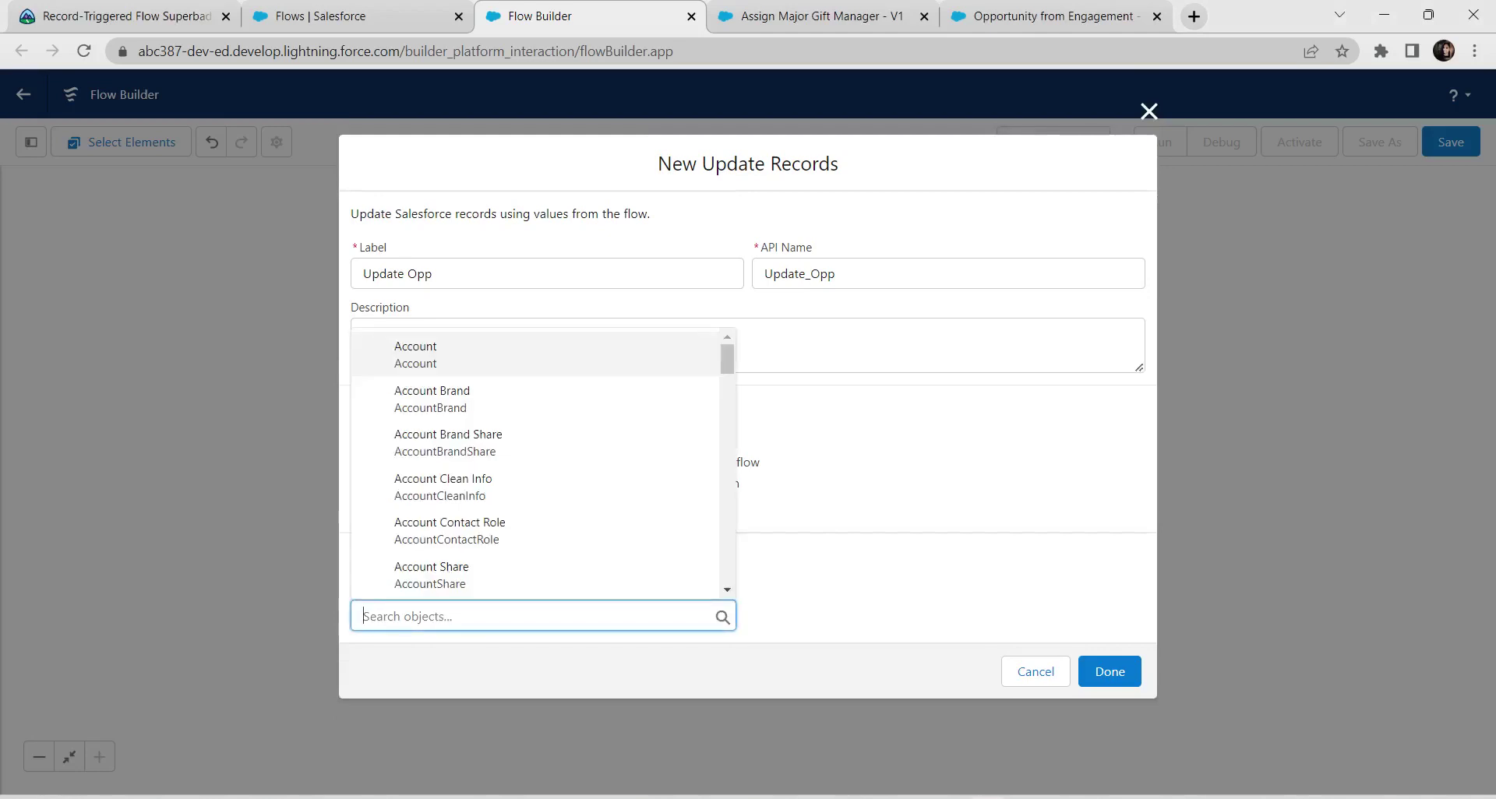
{"action": "left_click", "coordinate": [363, 606]}
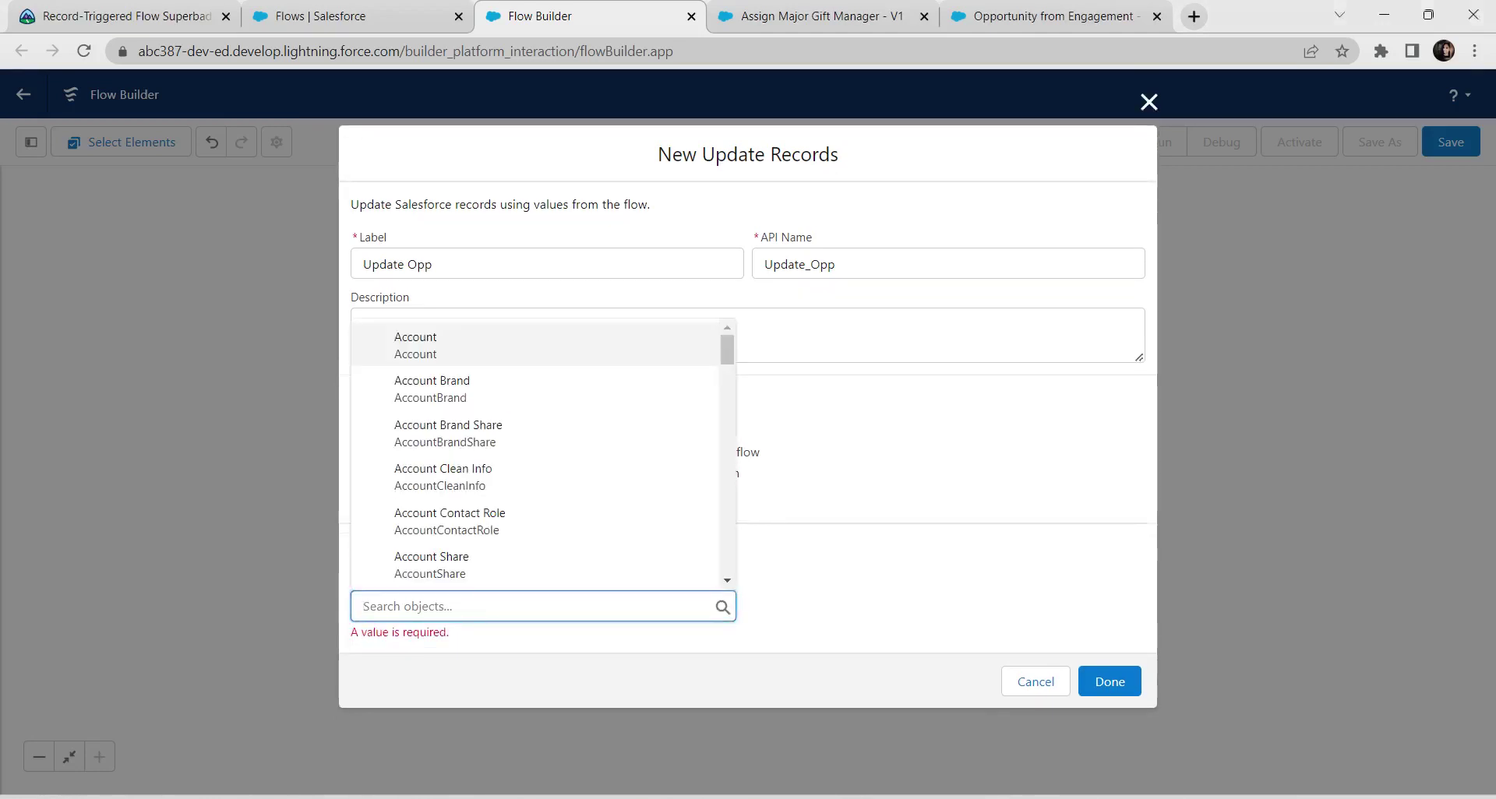
{"action": "type", "text": "OPPO"}
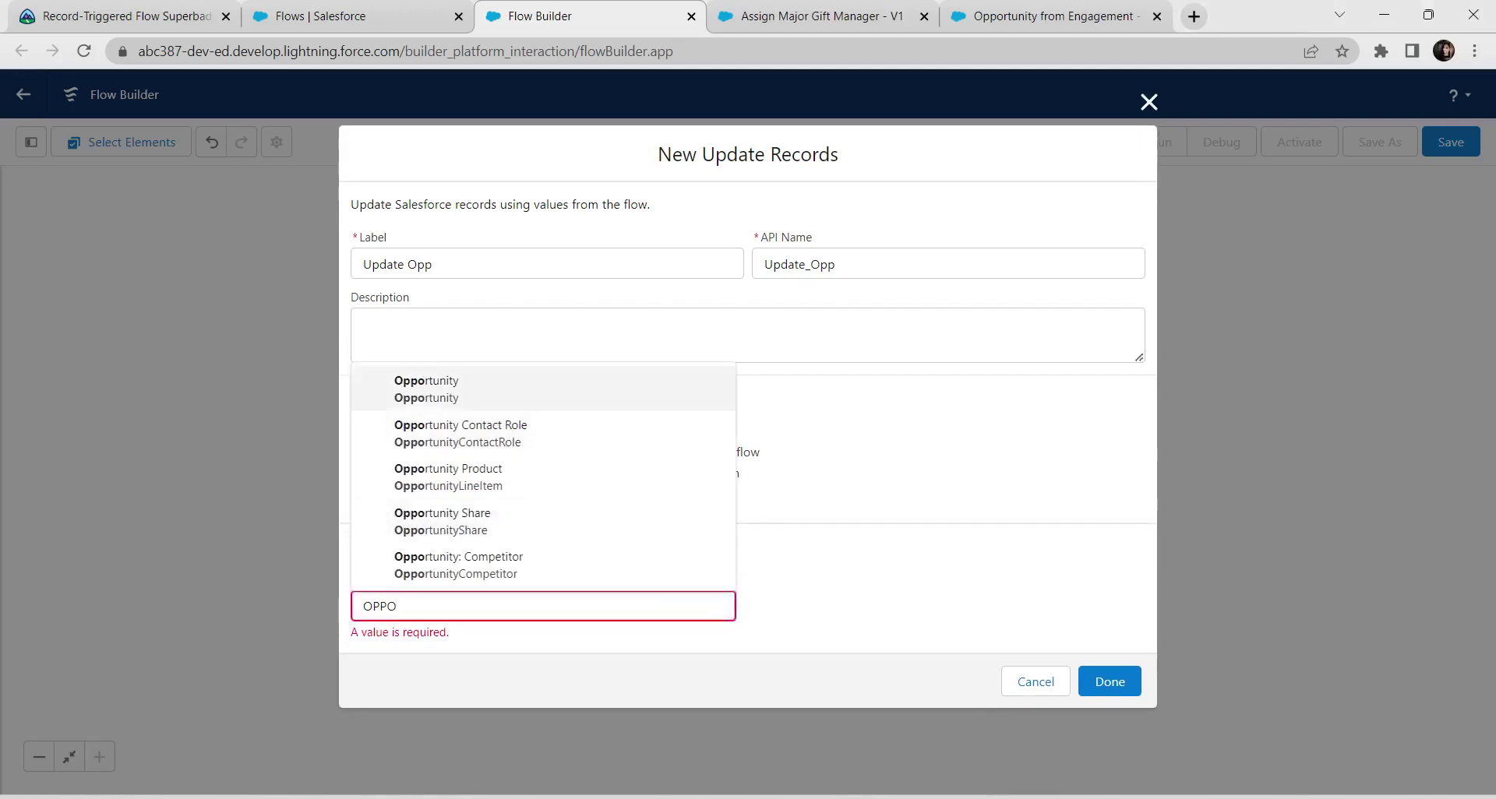
{"action": "key", "text": "Return"}
Step: Filter the opportunities to update with the condition AccountId Equals $Record > Account ID
{"action": "scroll", "coordinate": [746, 417], "scroll_direction": "down", "scroll_amount": 5}
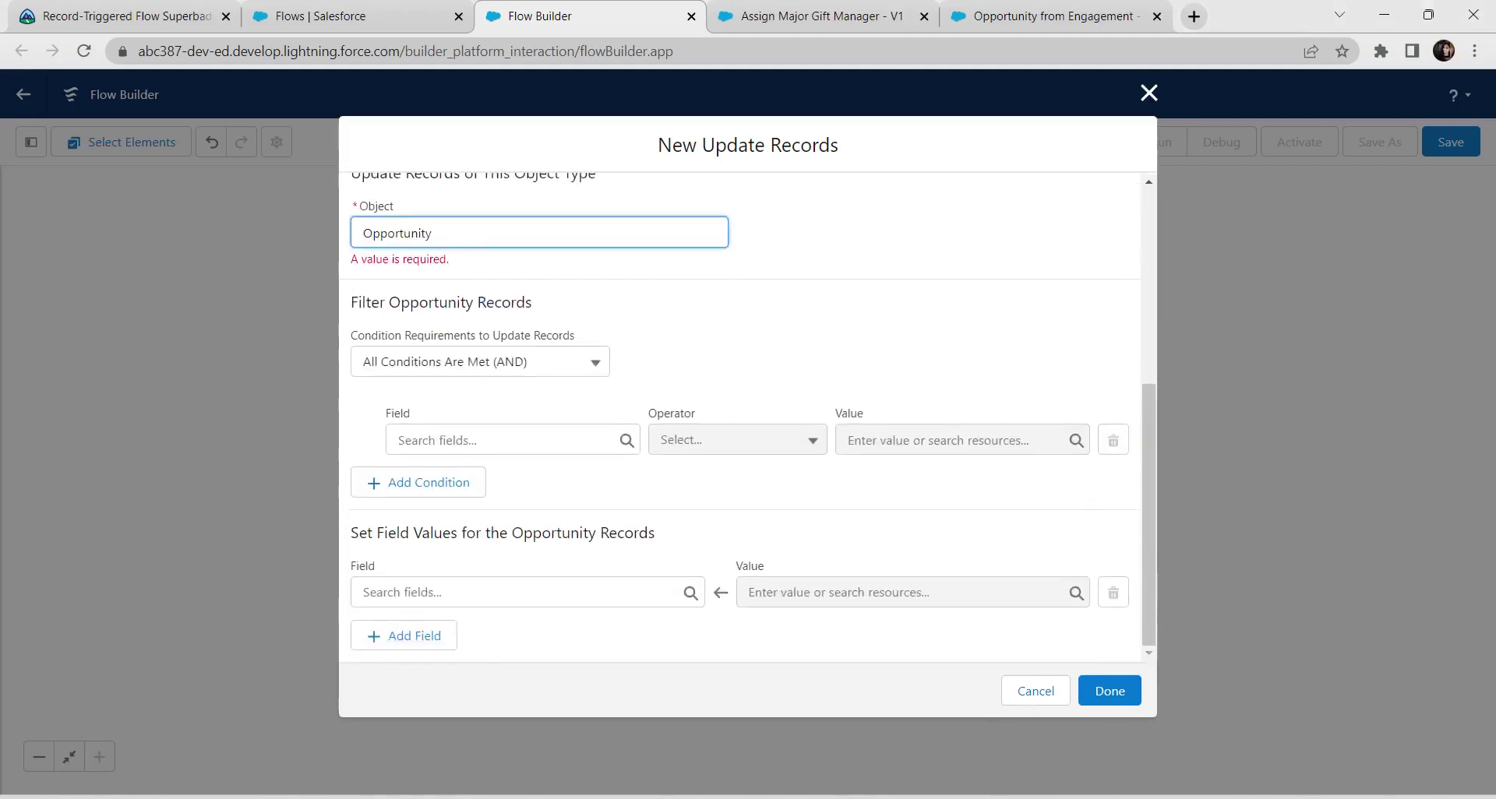
{"action": "left_click", "coordinate": [398, 440]}
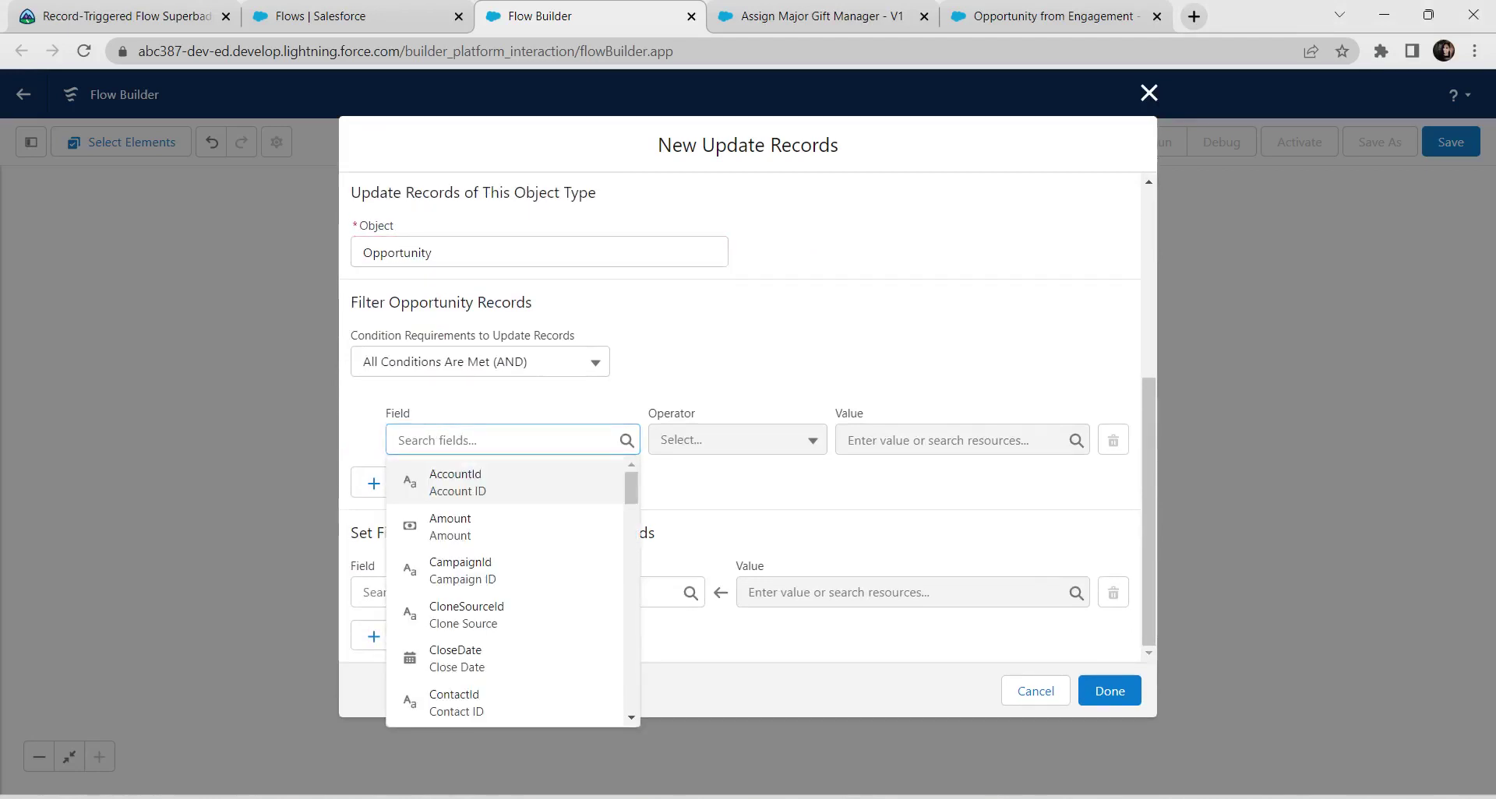
{"action": "key", "text": "Return"}
{"action": "left_click", "coordinate": [848, 440]}
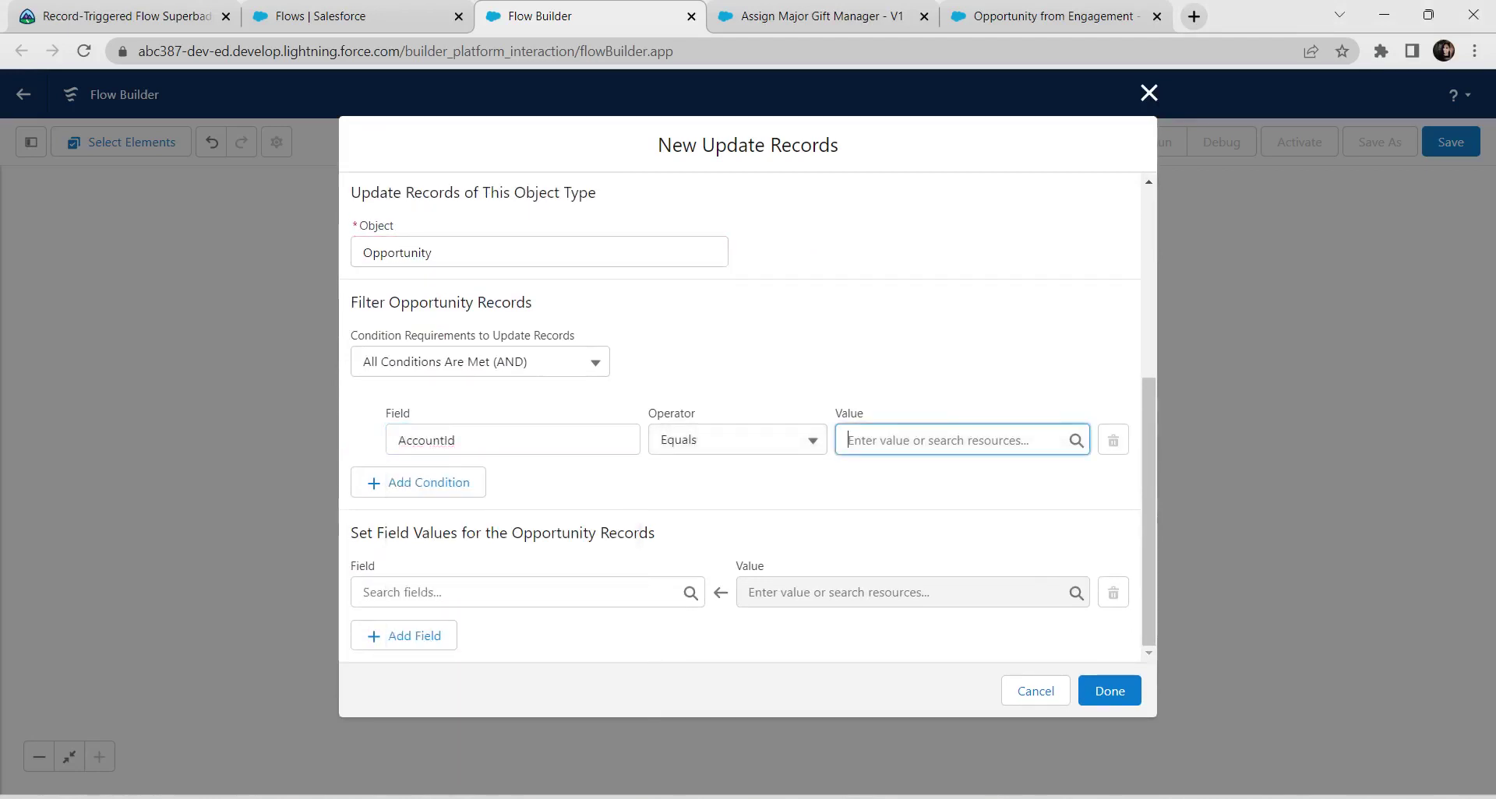
{"action": "scroll", "coordinate": [951, 561], "scroll_direction": "down", "scroll_amount": 10}
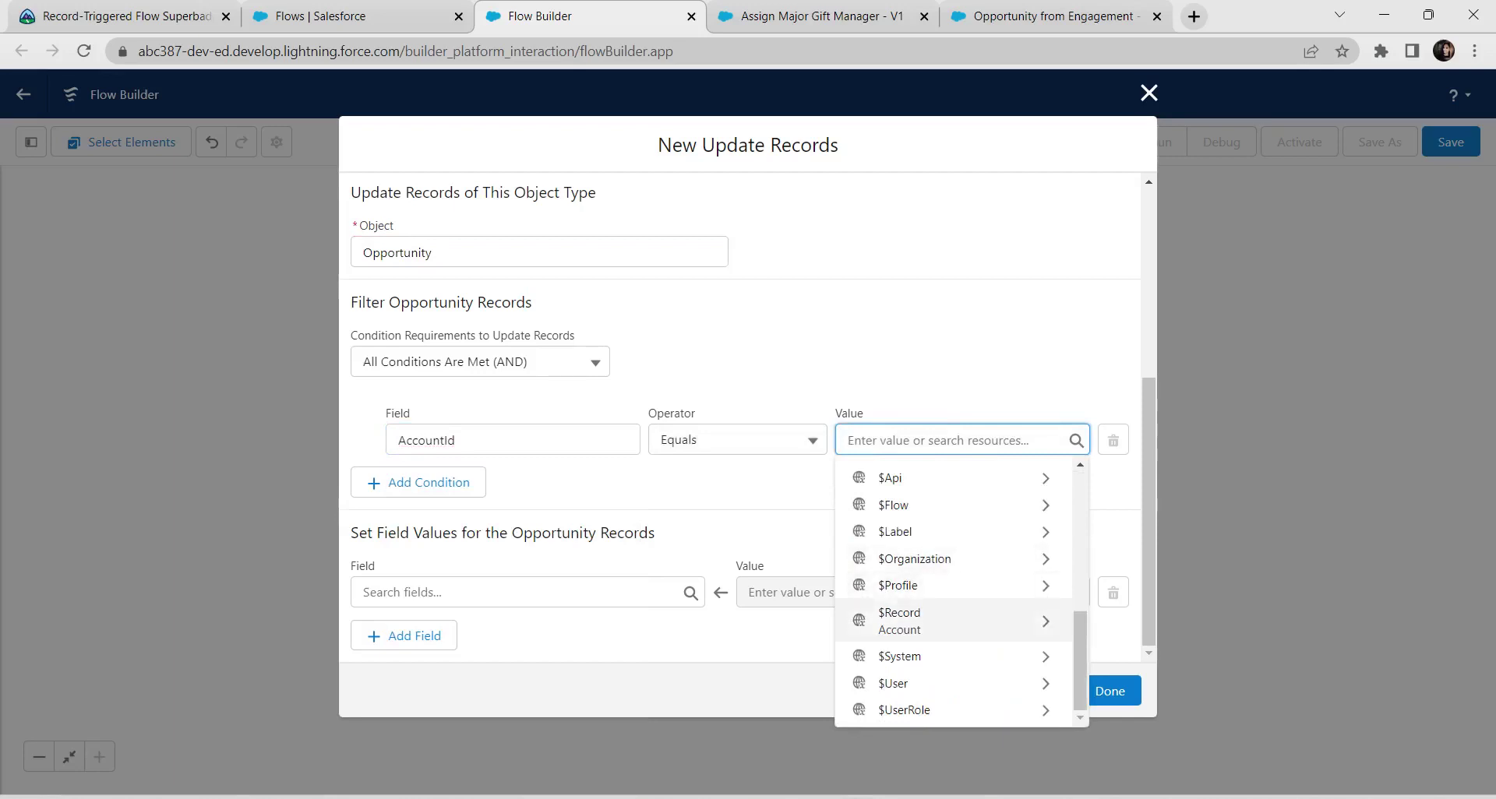
{"action": "left_click", "coordinate": [935, 622]}
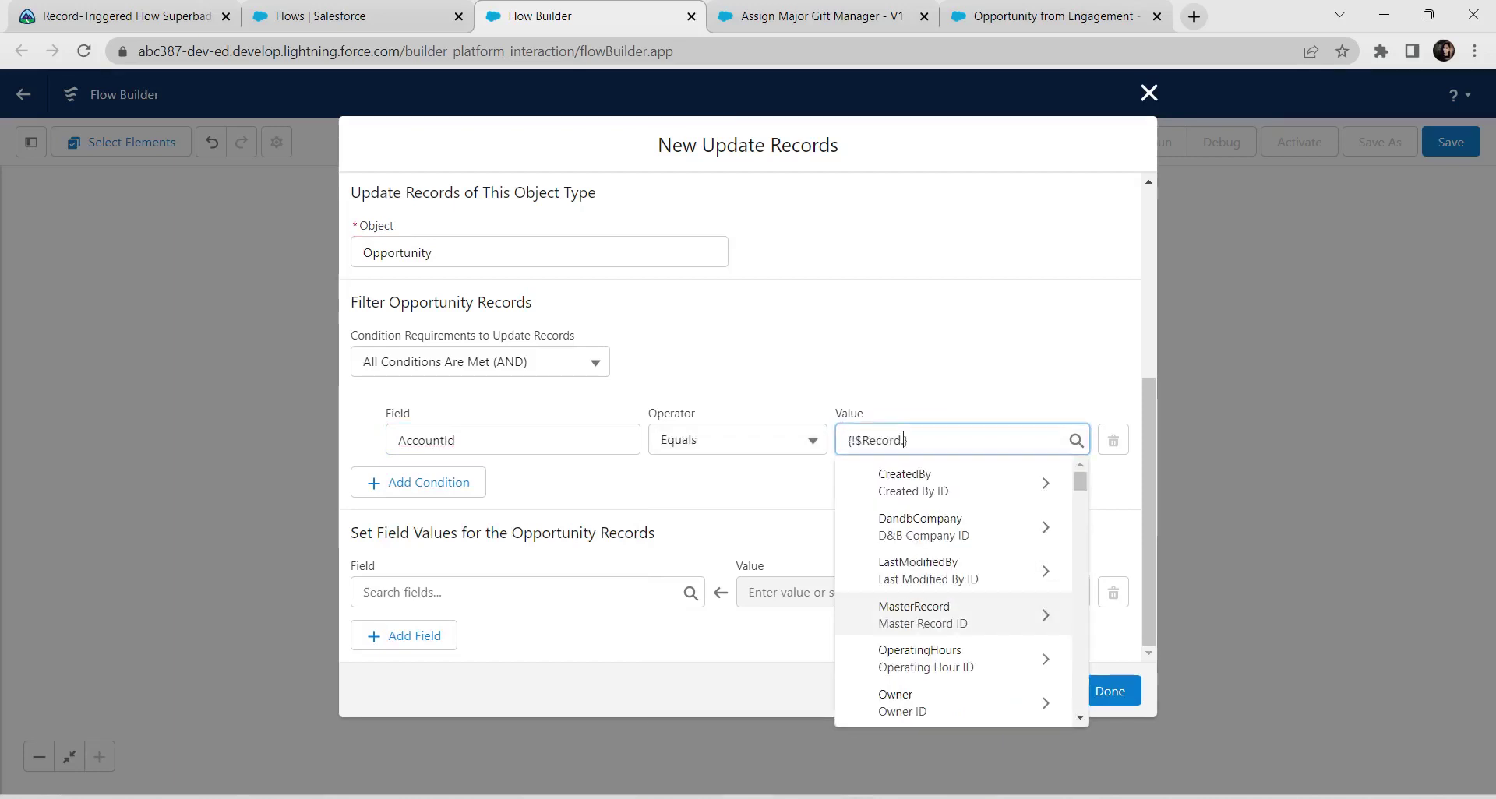
{"action": "scroll", "coordinate": [927, 577], "scroll_direction": "down", "scroll_amount": 3}
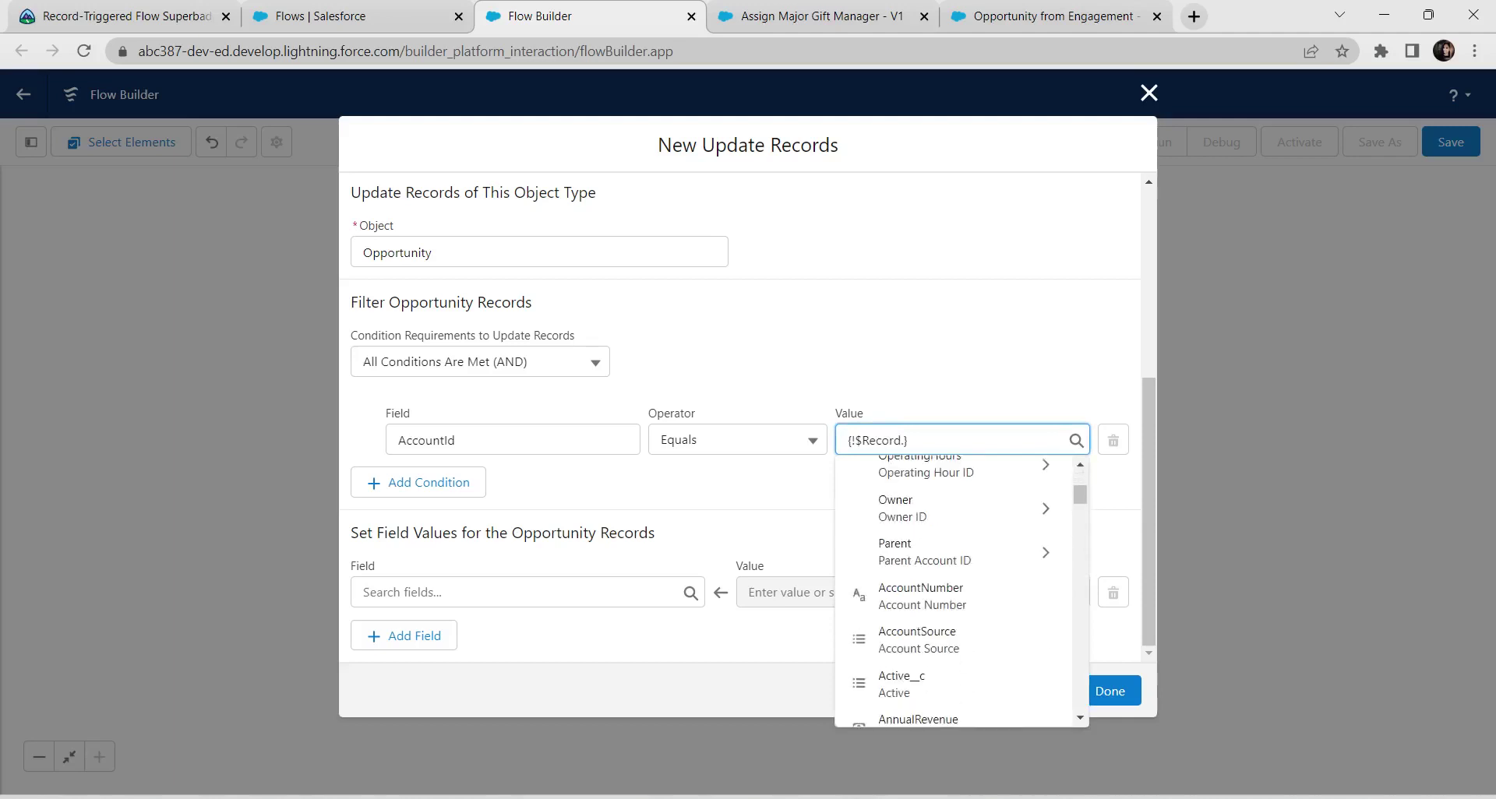
{"action": "type", "text": "ID"}
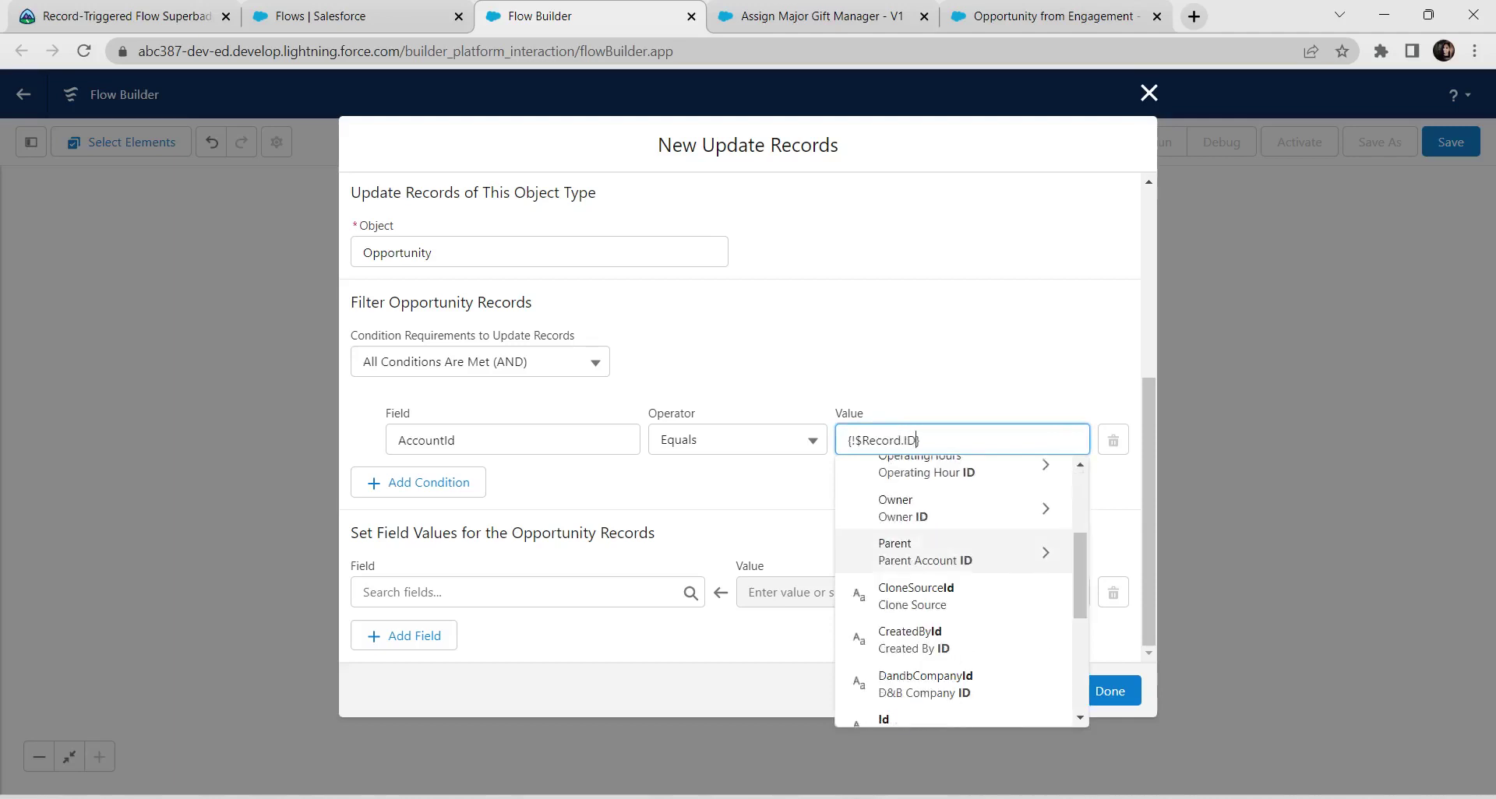
{"action": "scroll", "coordinate": [951, 553], "scroll_direction": "down", "scroll_amount": 3}
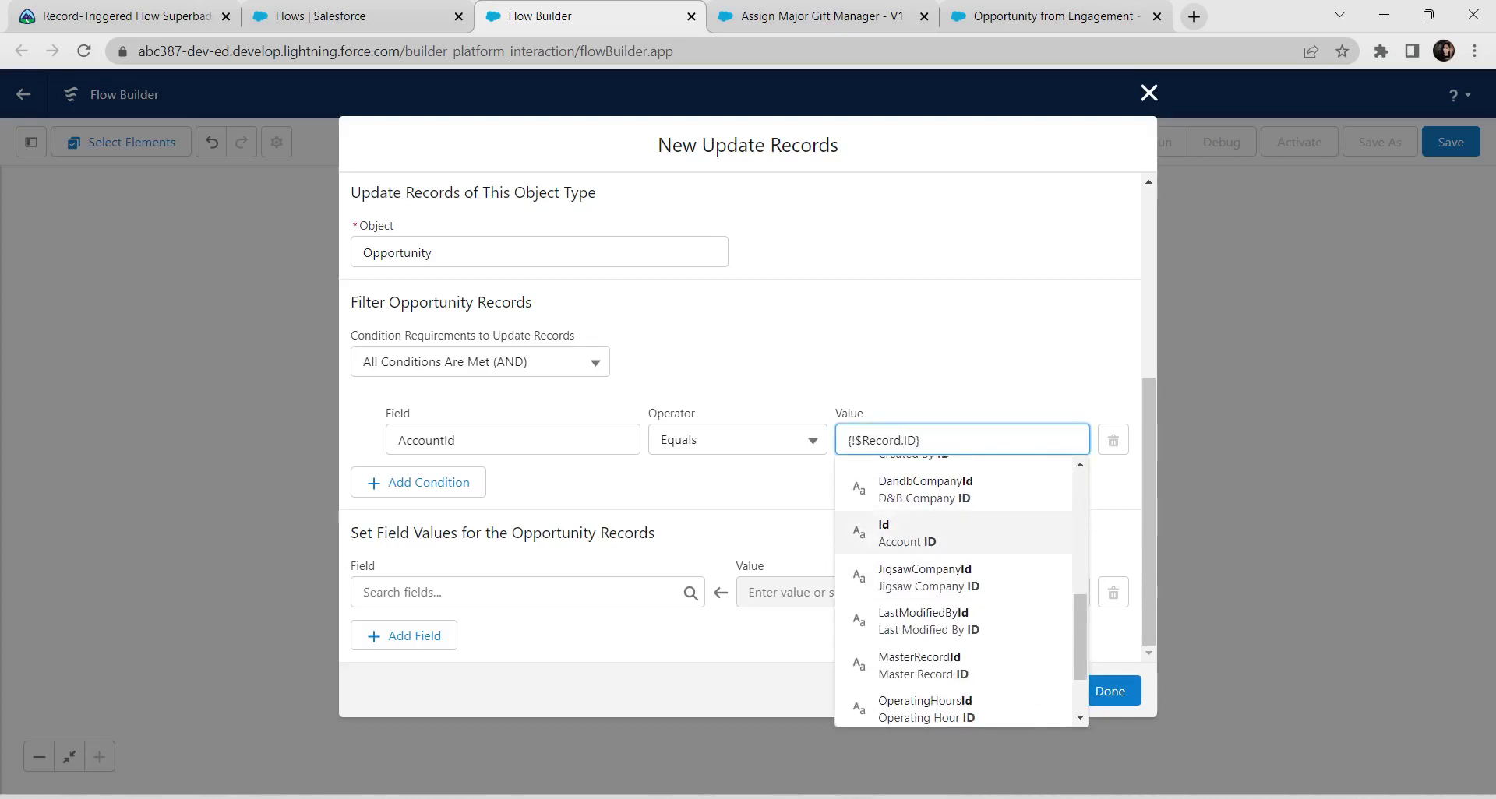
{"action": "left_click", "coordinate": [911, 533]}
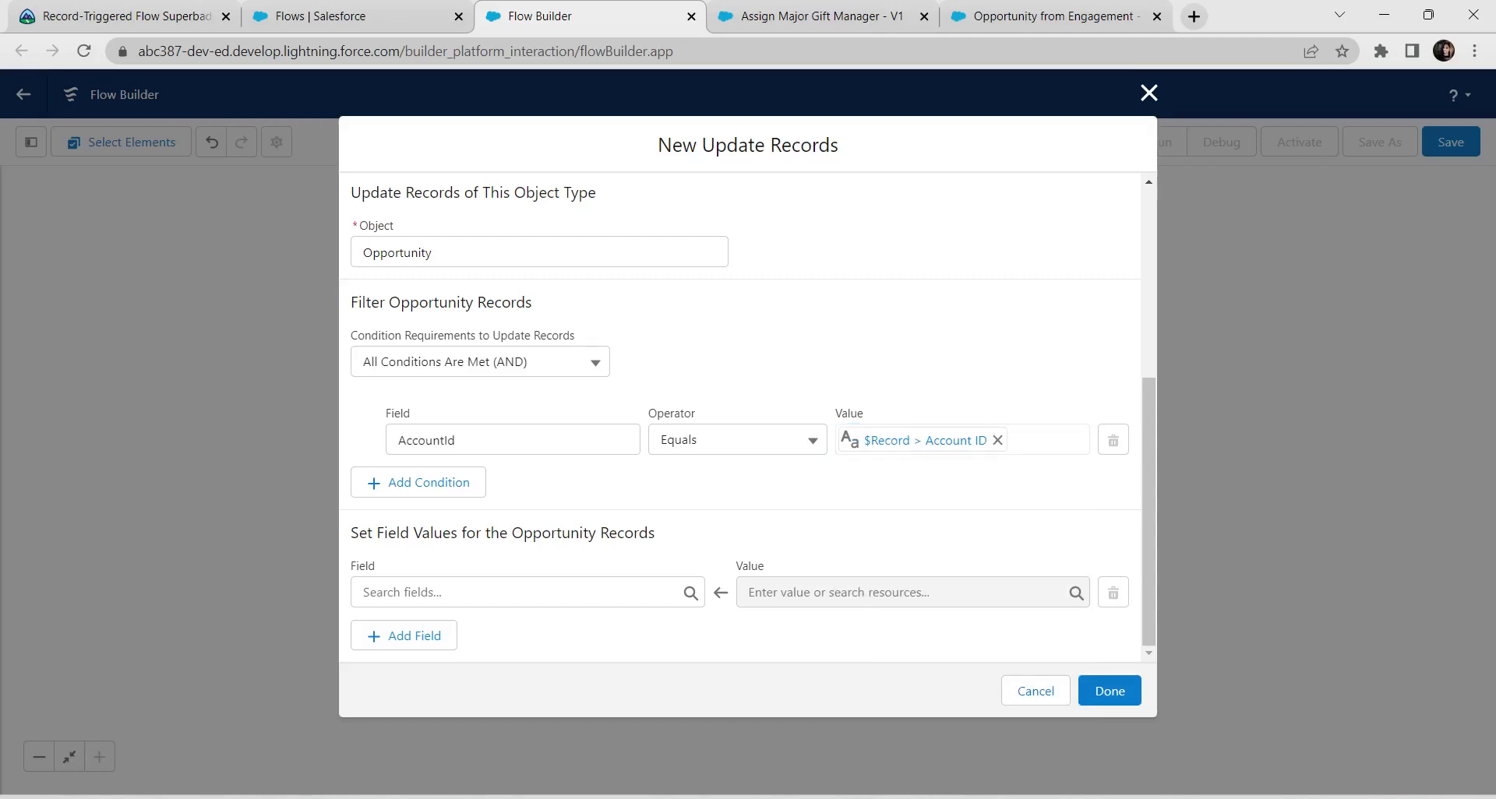
Step: Set the opportunities' AccountId to the Account ID of the account from Get_New_Account, and finish the Update Opp element
{"action": "left_click_drag", "start_coordinate": [654, 533], "coordinate": [350, 533]}
{"action": "left_click", "coordinate": [401, 593]}
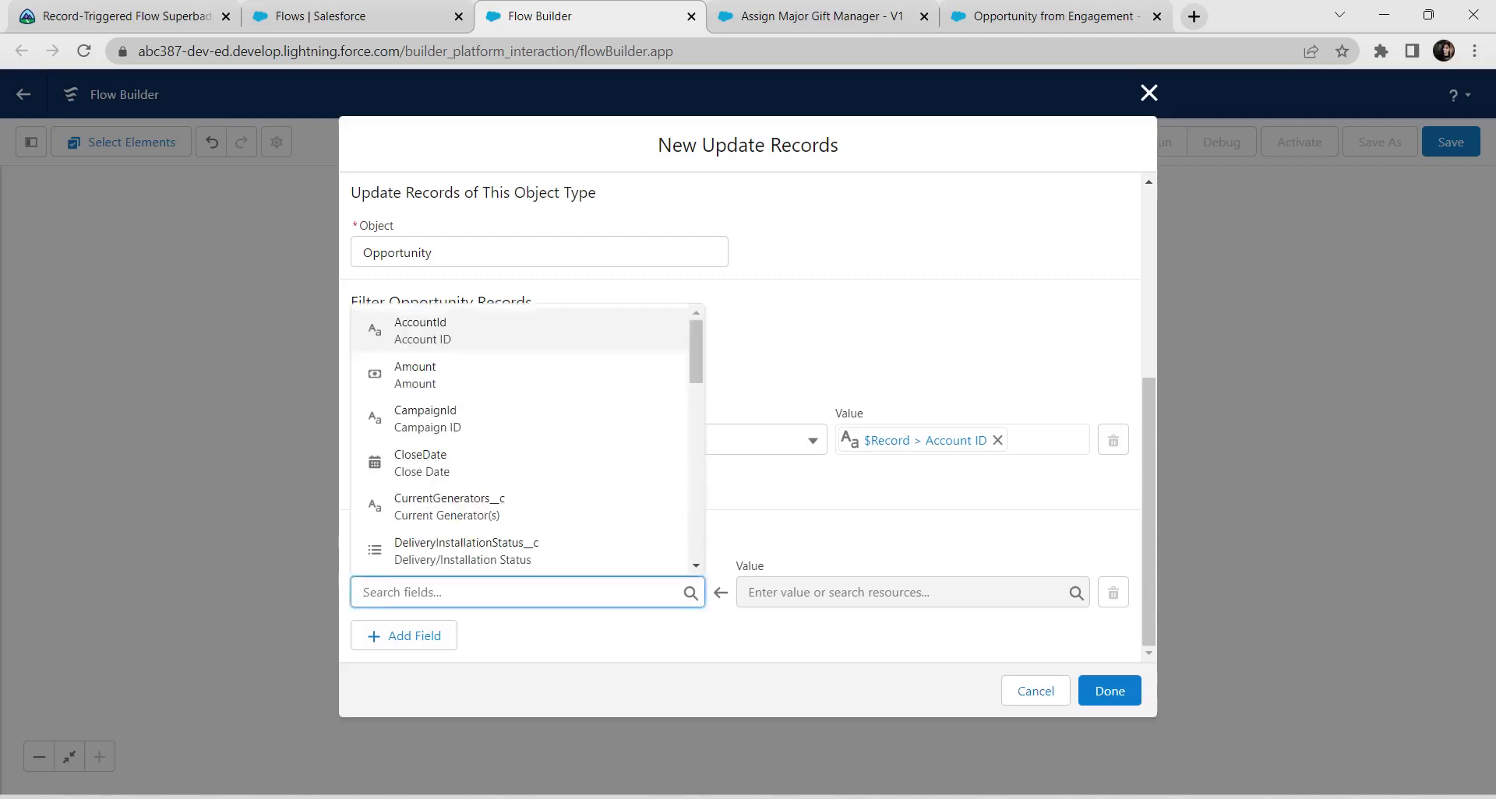
{"action": "key", "text": "alt+Tab"}
{"action": "left_click", "coordinate": [401, 592]}
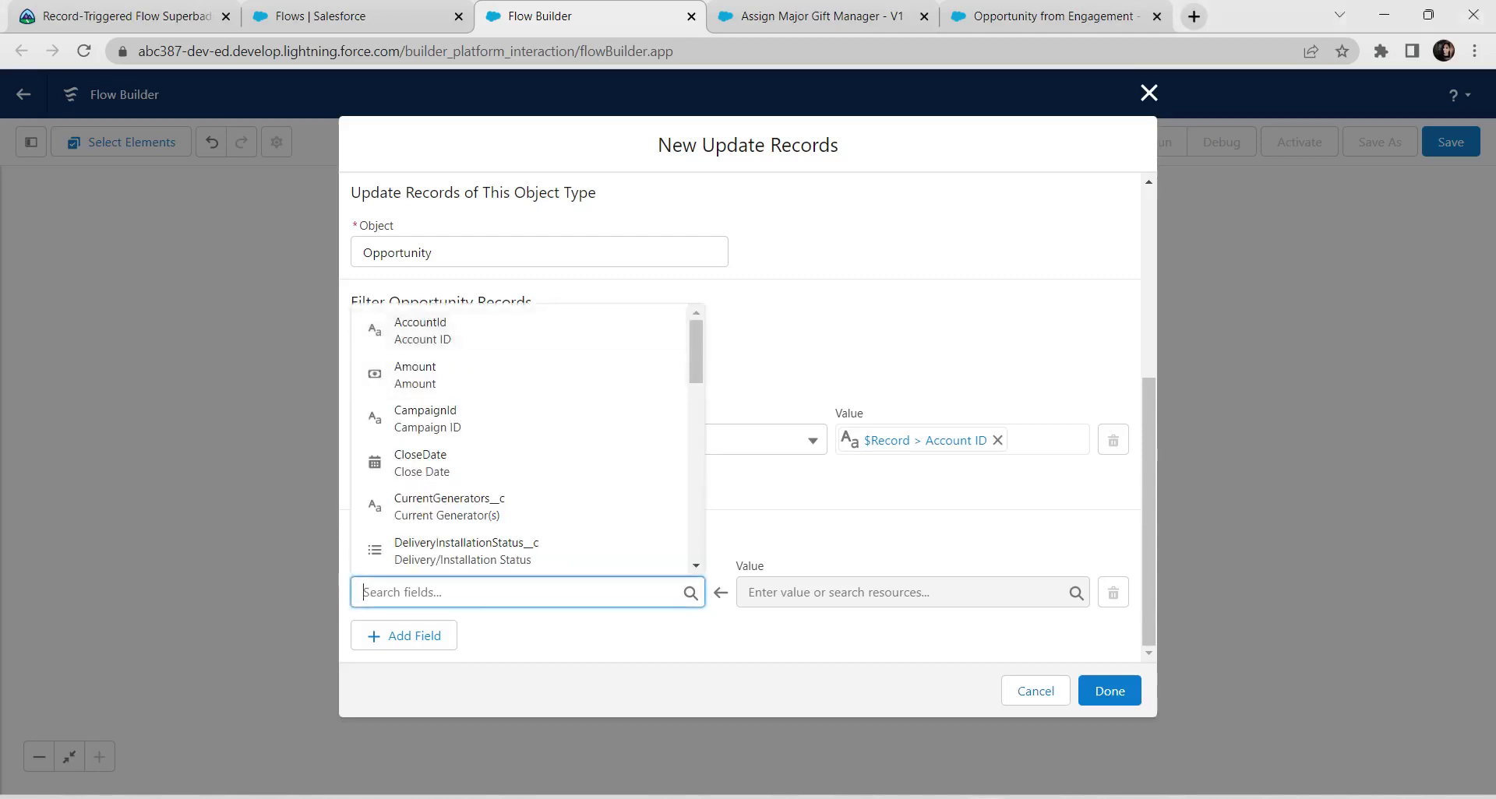
{"action": "left_click", "coordinate": [425, 330]}
{"action": "left_click", "coordinate": [880, 592]}
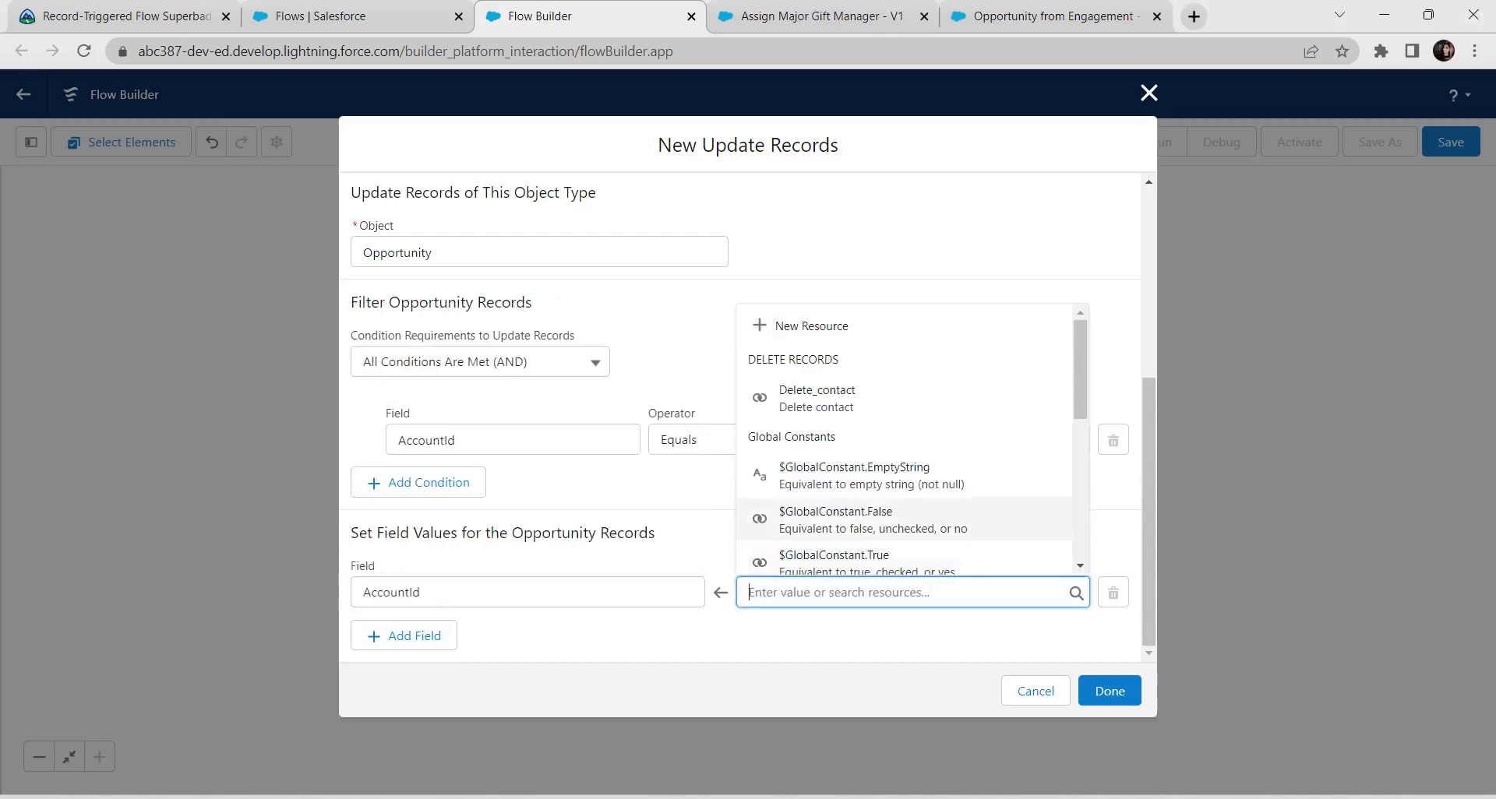
{"action": "scroll", "coordinate": [904, 467], "scroll_direction": "down", "scroll_amount": 5}
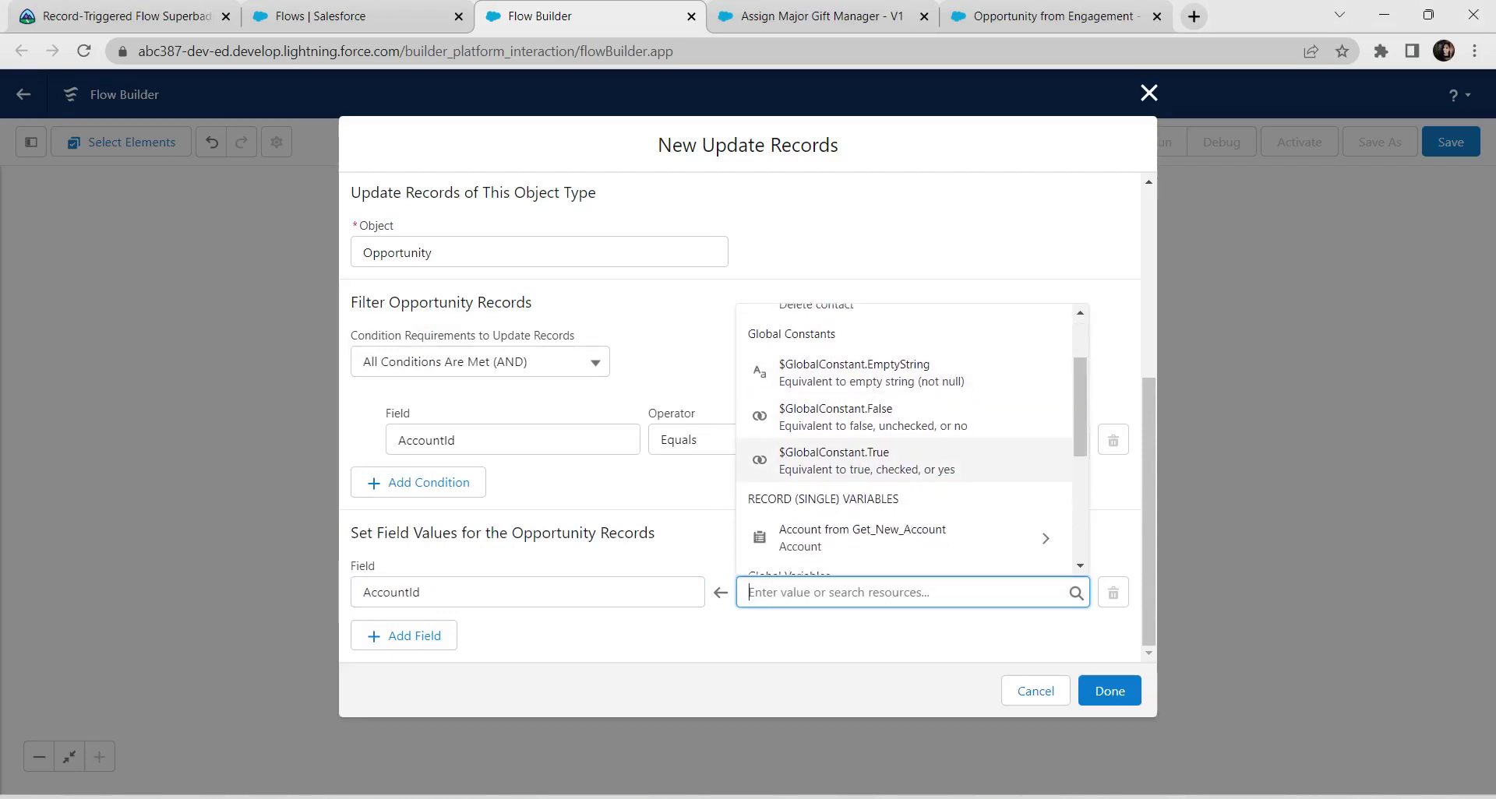
{"action": "left_click", "coordinate": [896, 446]}
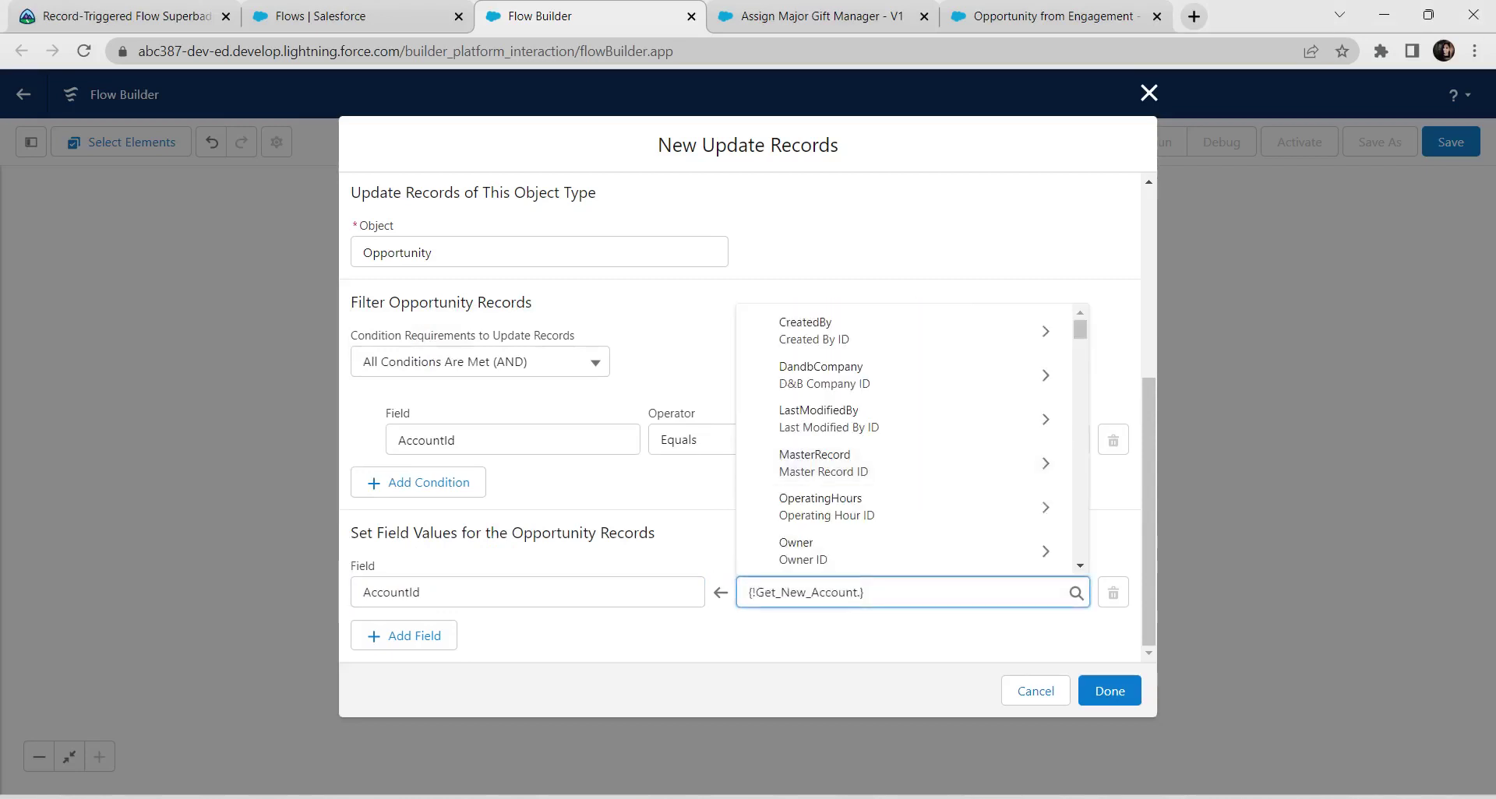
{"action": "type", "text": "ID"}
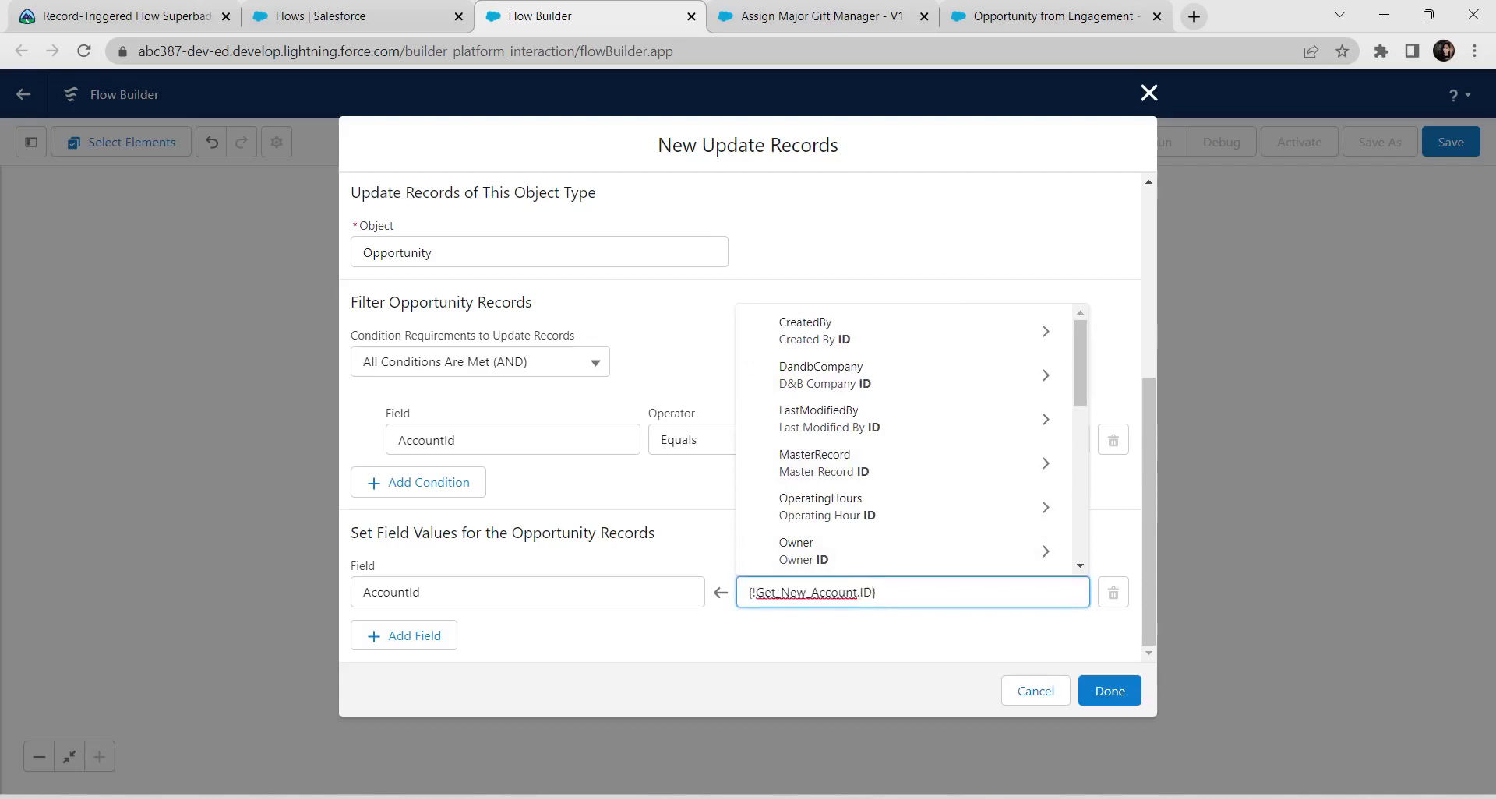
{"action": "scroll", "coordinate": [904, 421], "scroll_direction": "down", "scroll_amount": 3}
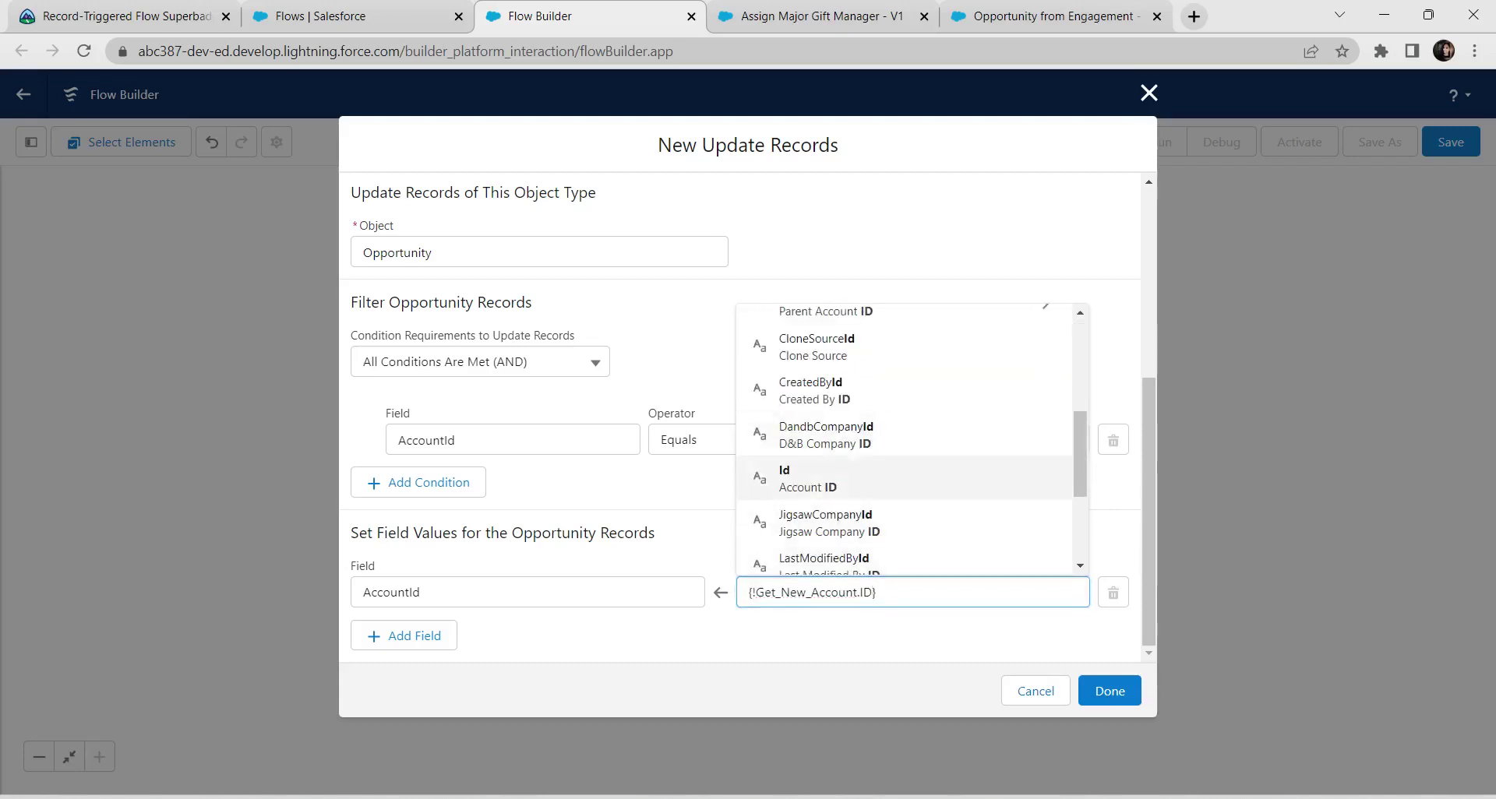
{"action": "left_click", "coordinate": [826, 478]}
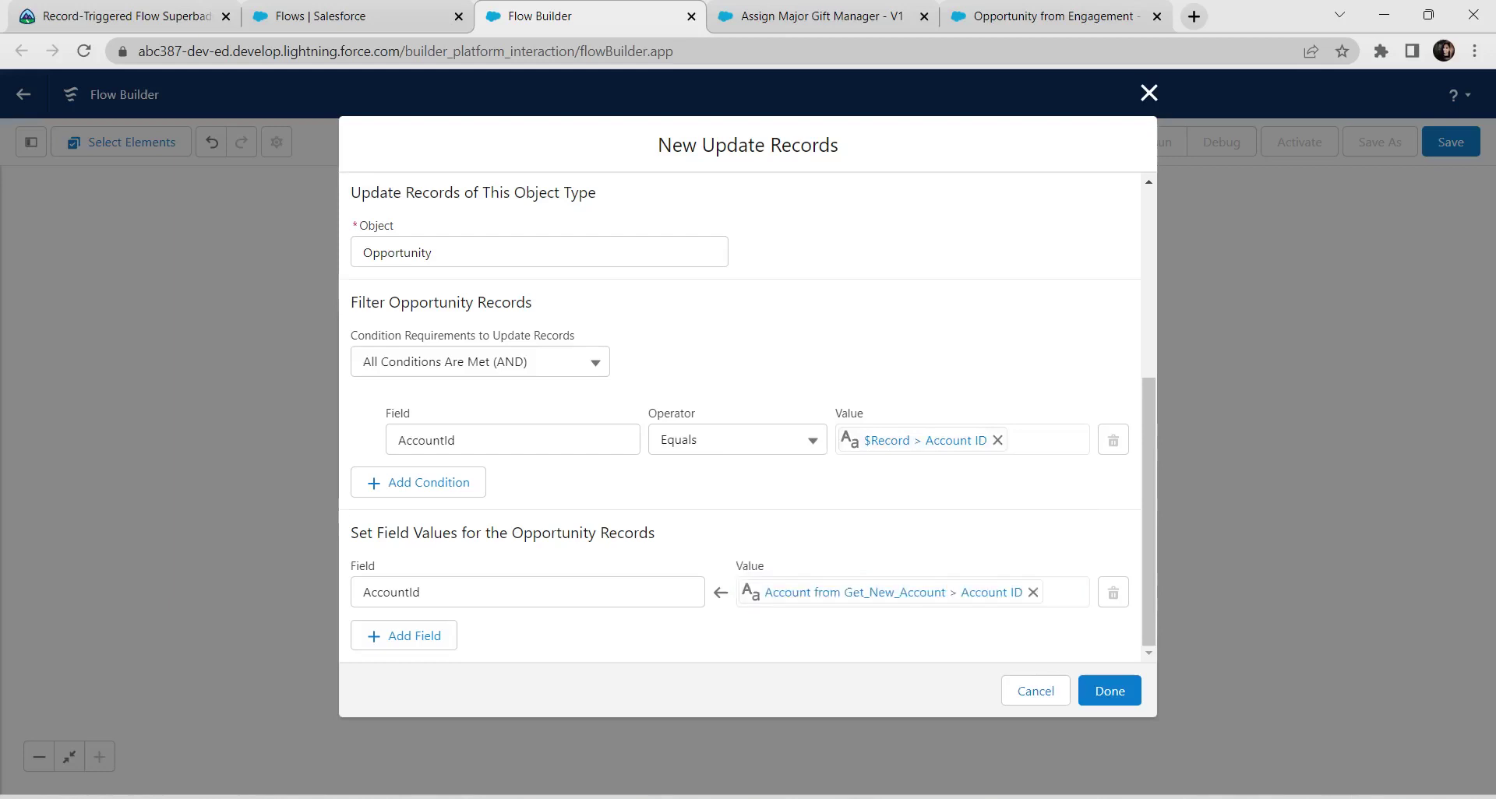
{"action": "left_click", "coordinate": [1110, 691]}
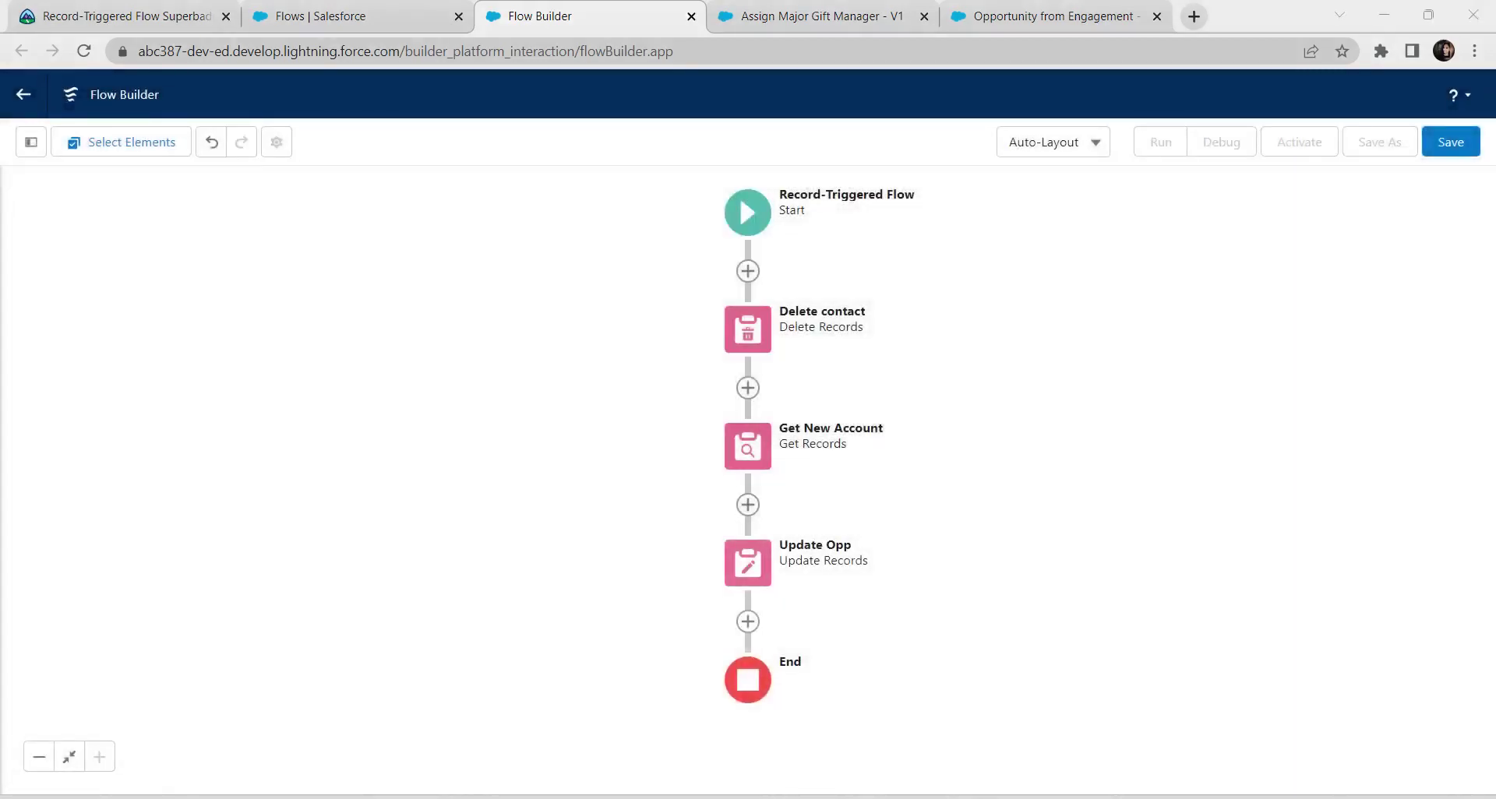
Step: Save the flow with the label Privacy Data Removal from the Trailhead instructions and API name Privacy_Data_Removal, and activate it
{"action": "left_click", "coordinate": [1438, 143]}
{"action": "left_click", "coordinate": [113, 16]}
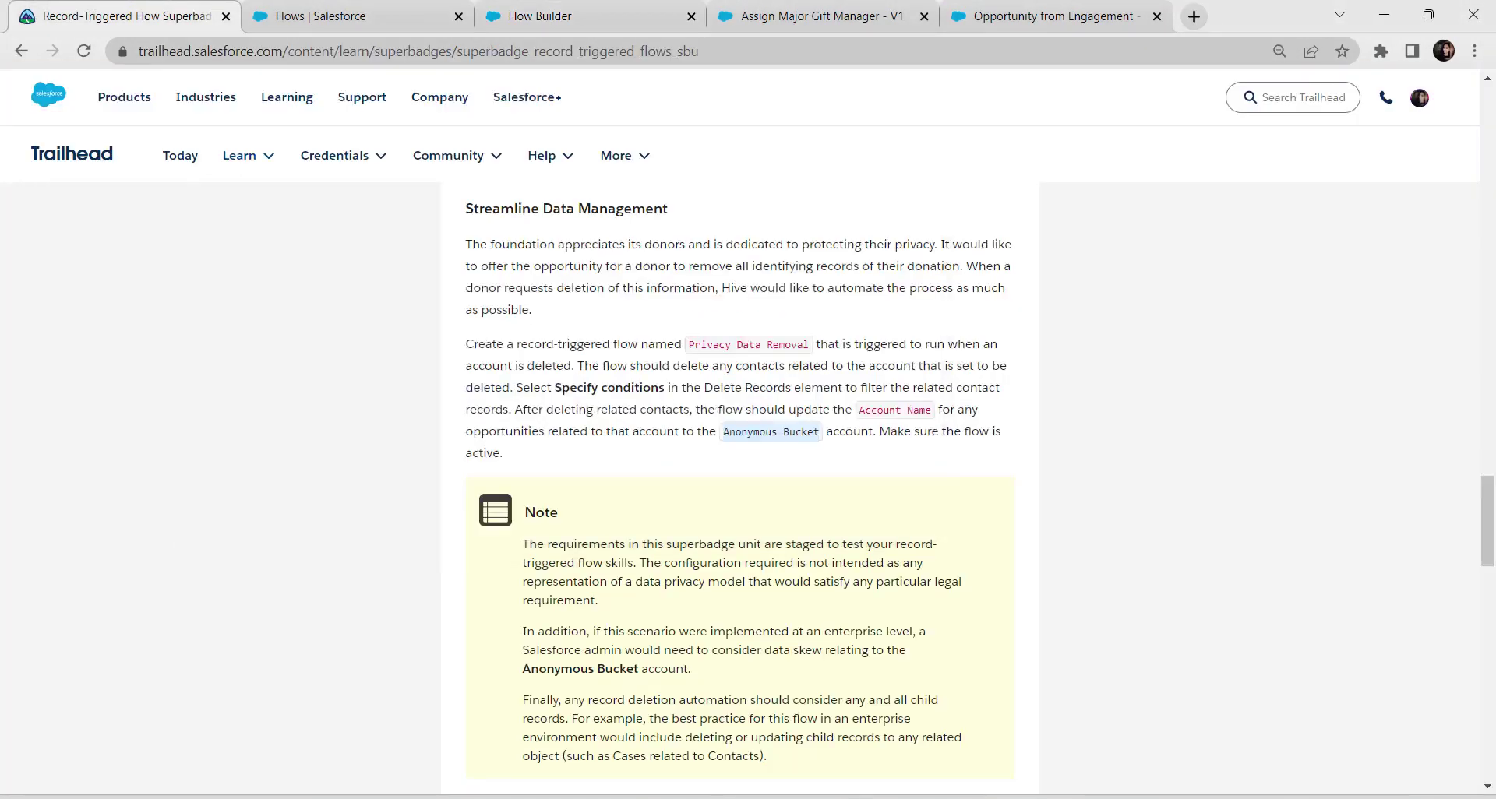
{"action": "left_click_drag", "start_coordinate": [687, 345], "coordinate": [802, 344]}
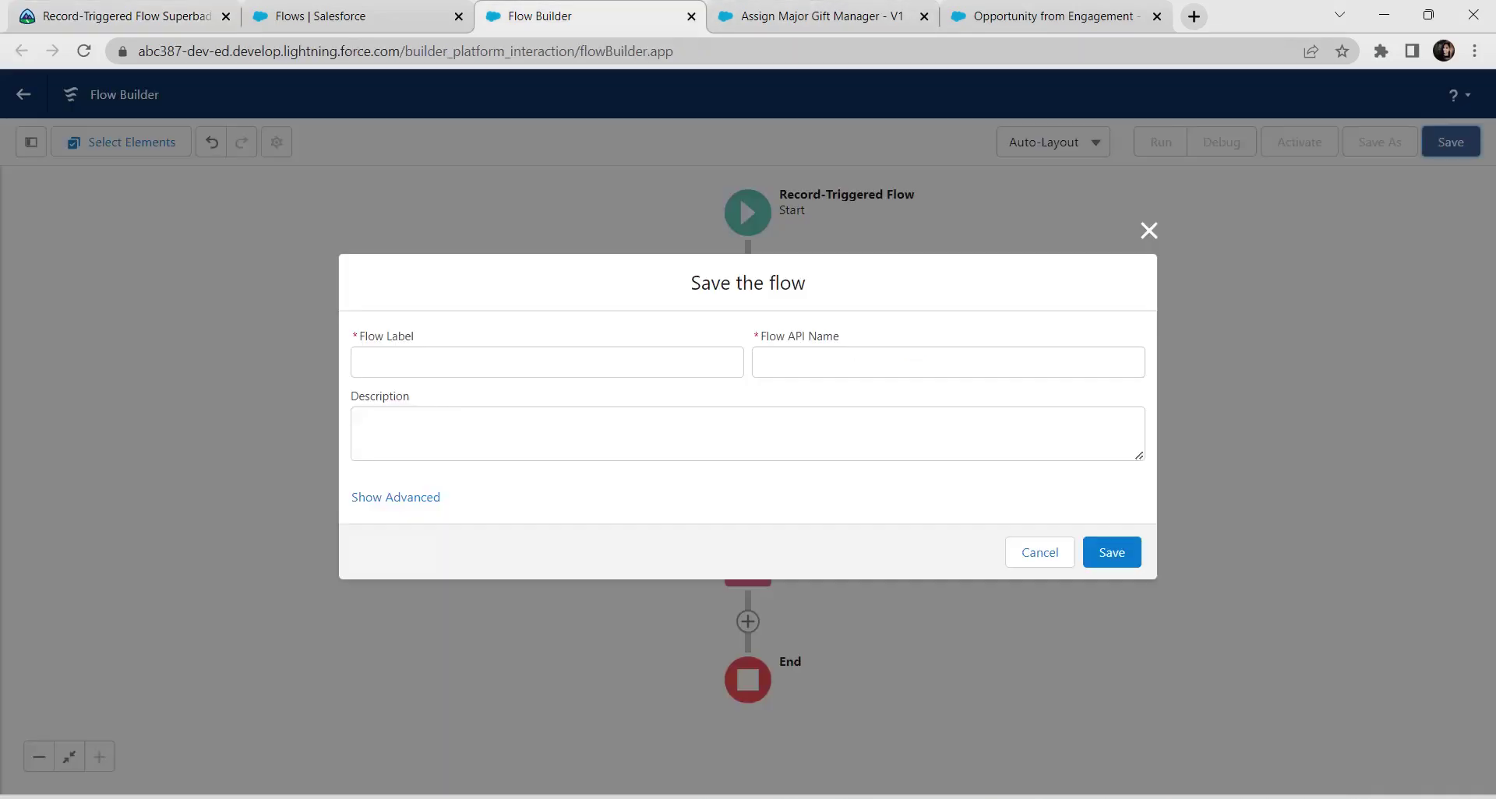
{"action": "left_click", "coordinate": [539, 16]}
{"action": "left_click", "coordinate": [363, 362]}
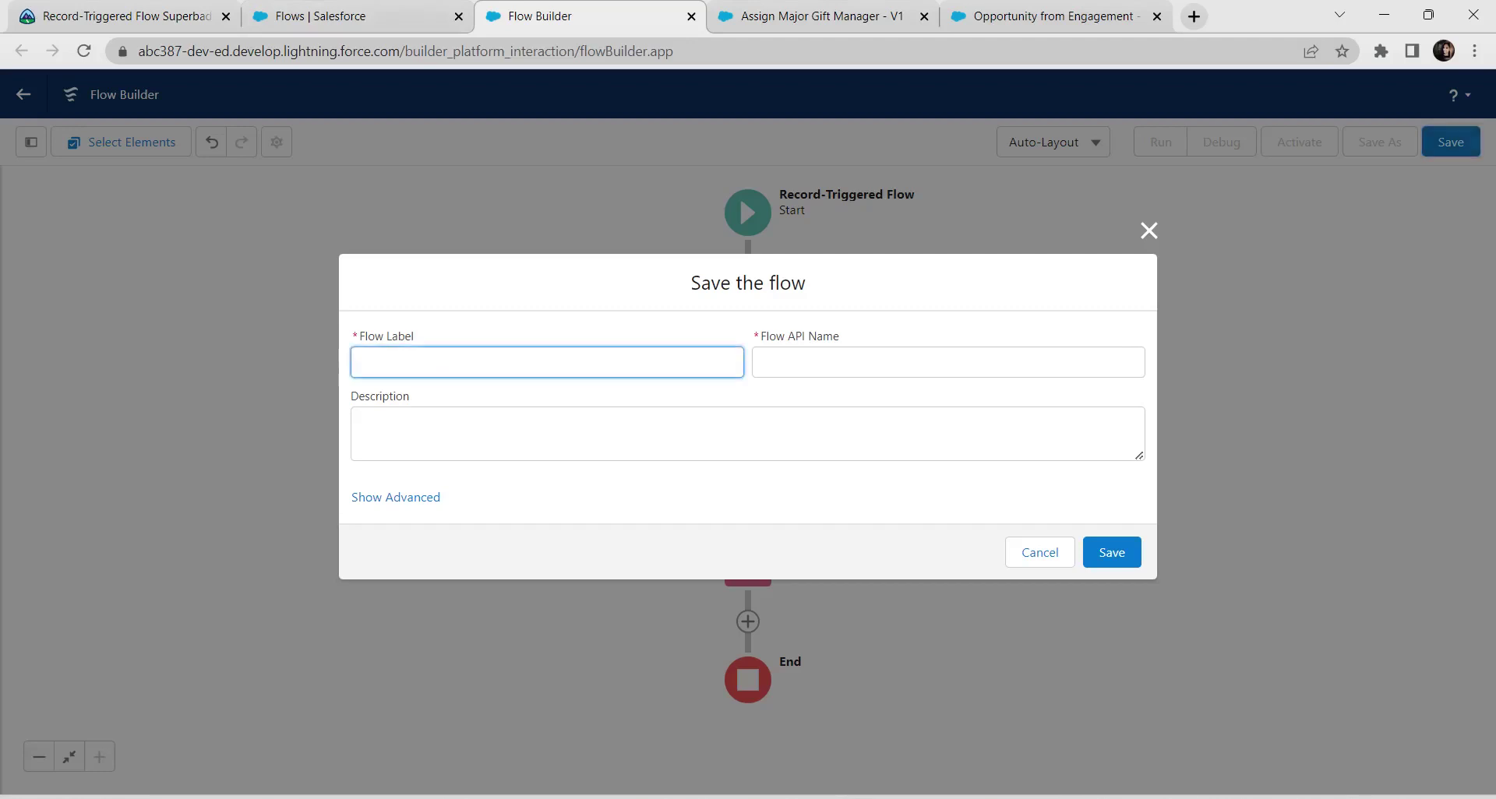
{"action": "type", "text": "Privacy Data Removal"}
{"action": "left_click", "coordinate": [364, 424]}
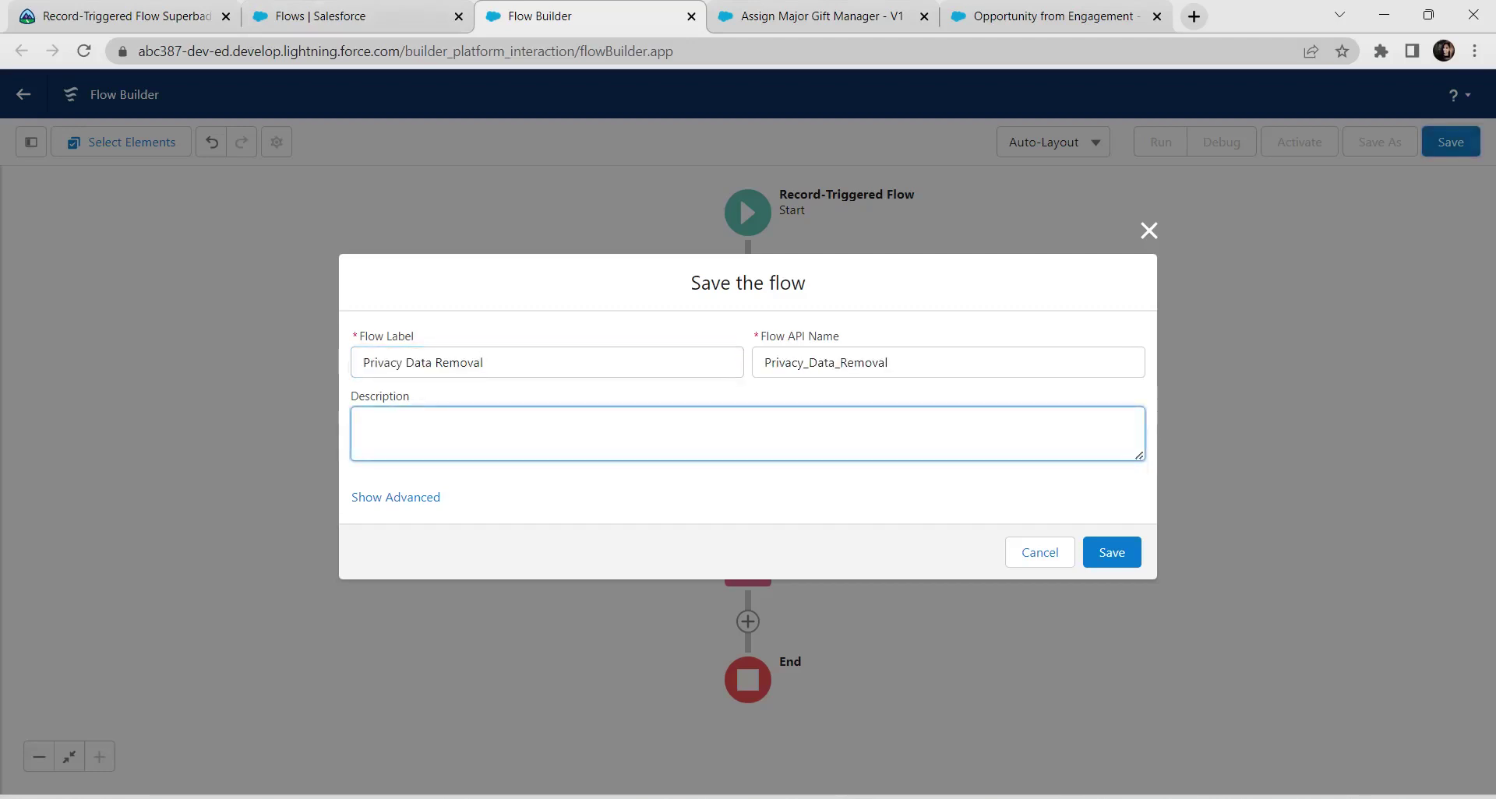
{"action": "left_click", "coordinate": [1111, 552]}
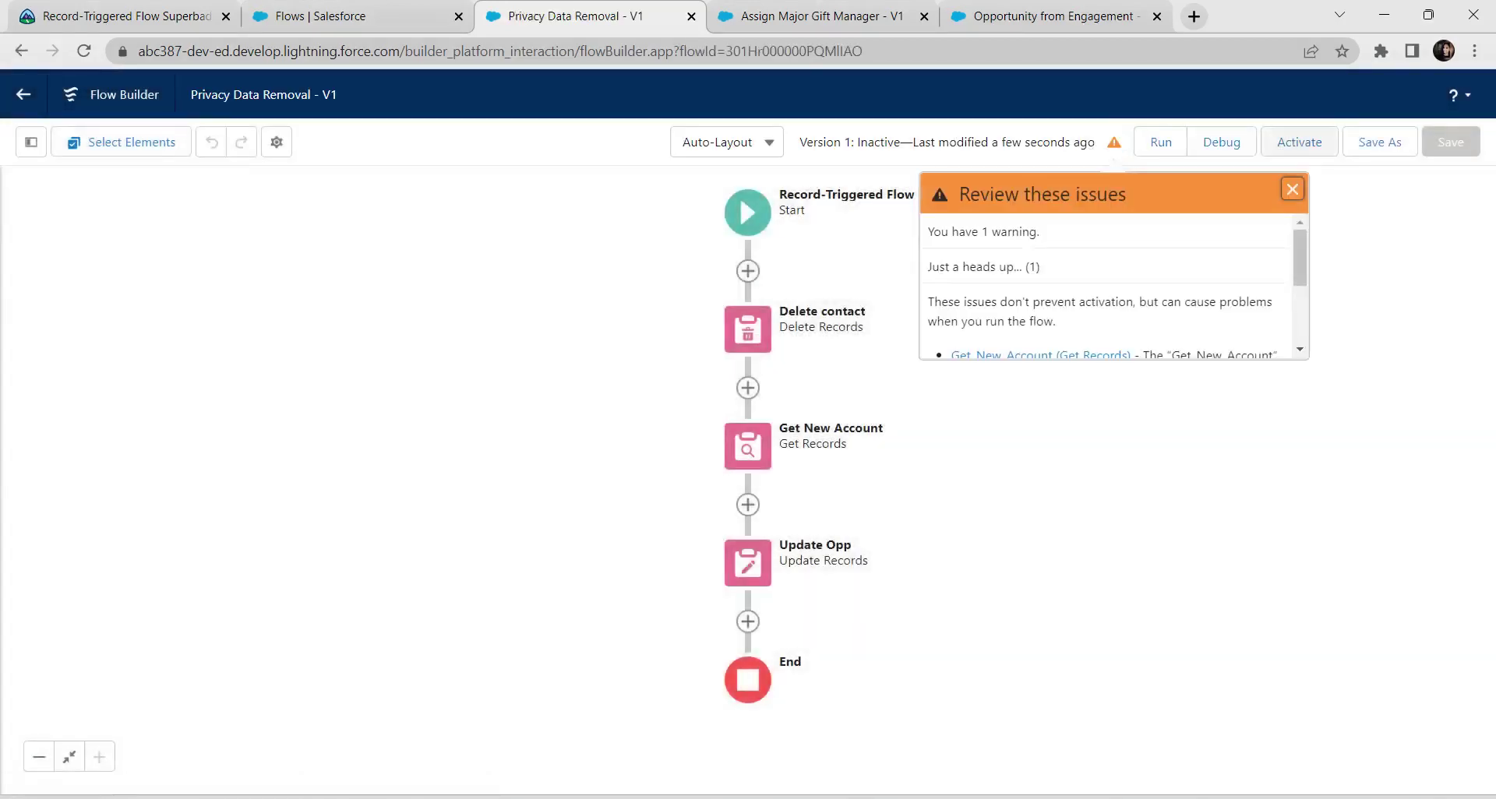
{"action": "left_click", "coordinate": [1299, 142]}
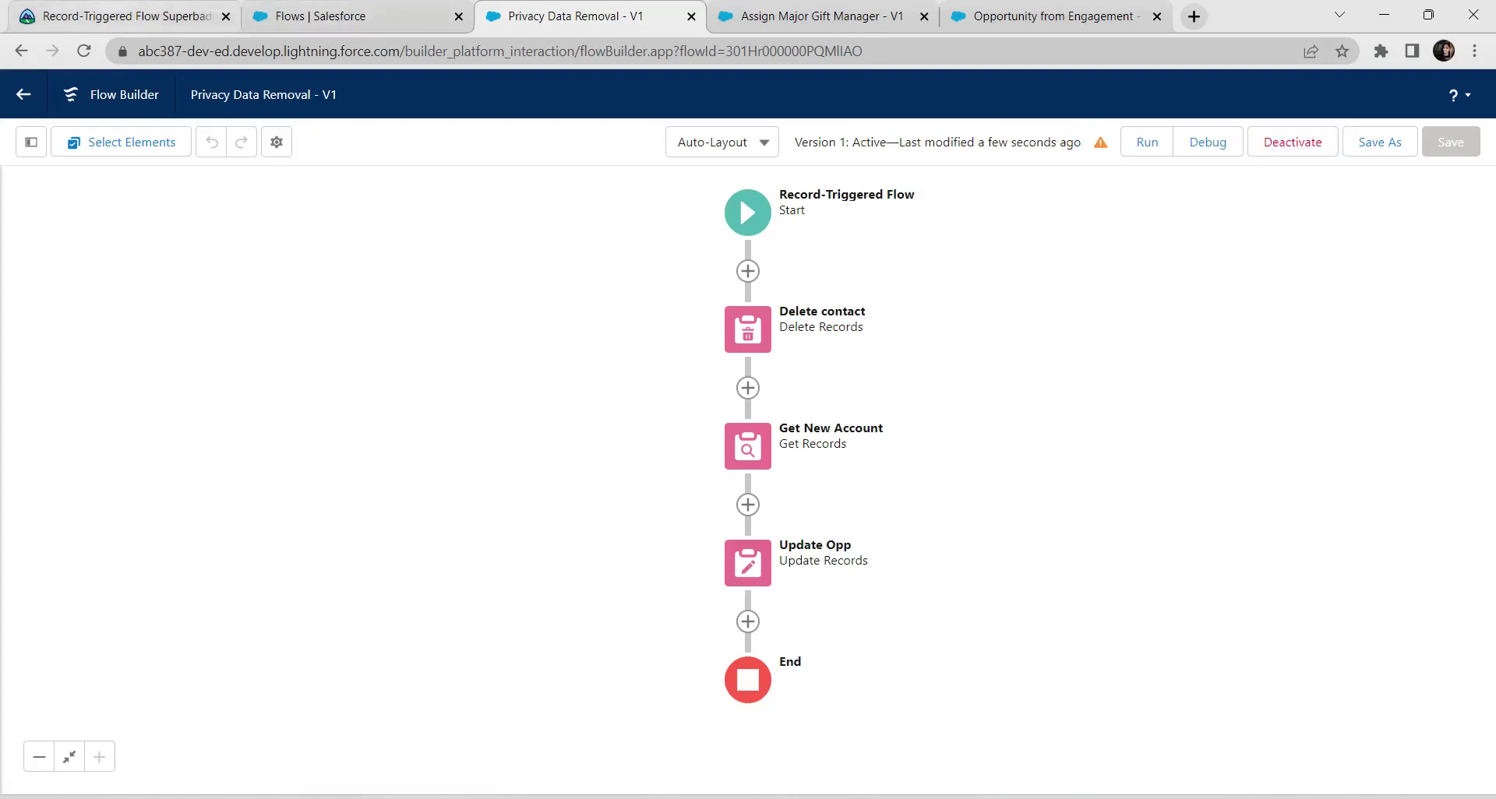
Step: Read the next requirement in the Trailhead instructions and open the Donation Amount Changes flow from the Salesforce Flows list
{"action": "left_click", "coordinate": [125, 16]}
{"action": "scroll", "coordinate": [740, 460], "scroll_direction": "down", "scroll_amount": 5}
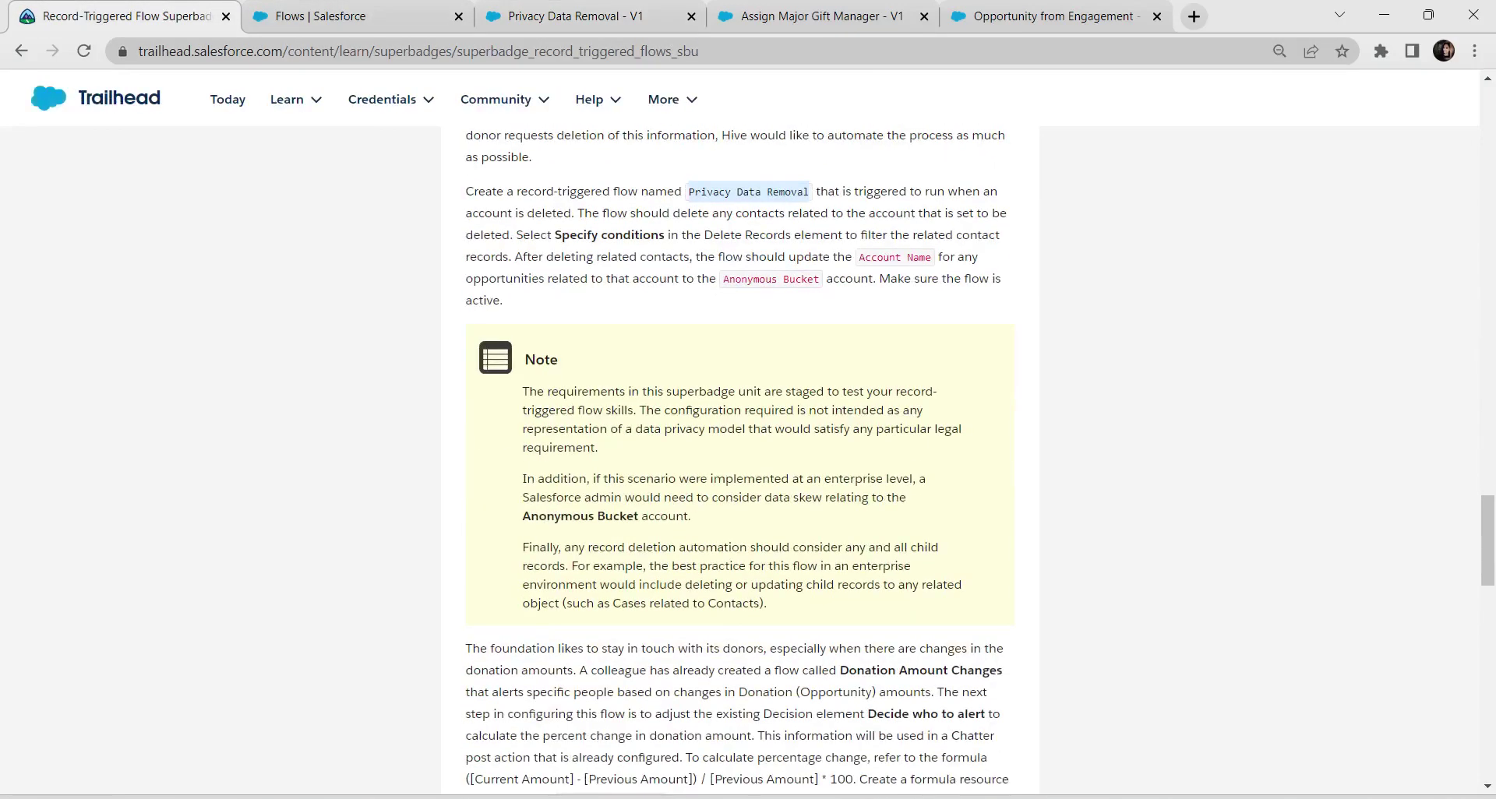
{"action": "scroll", "coordinate": [740, 460], "scroll_direction": "down", "scroll_amount": 2}
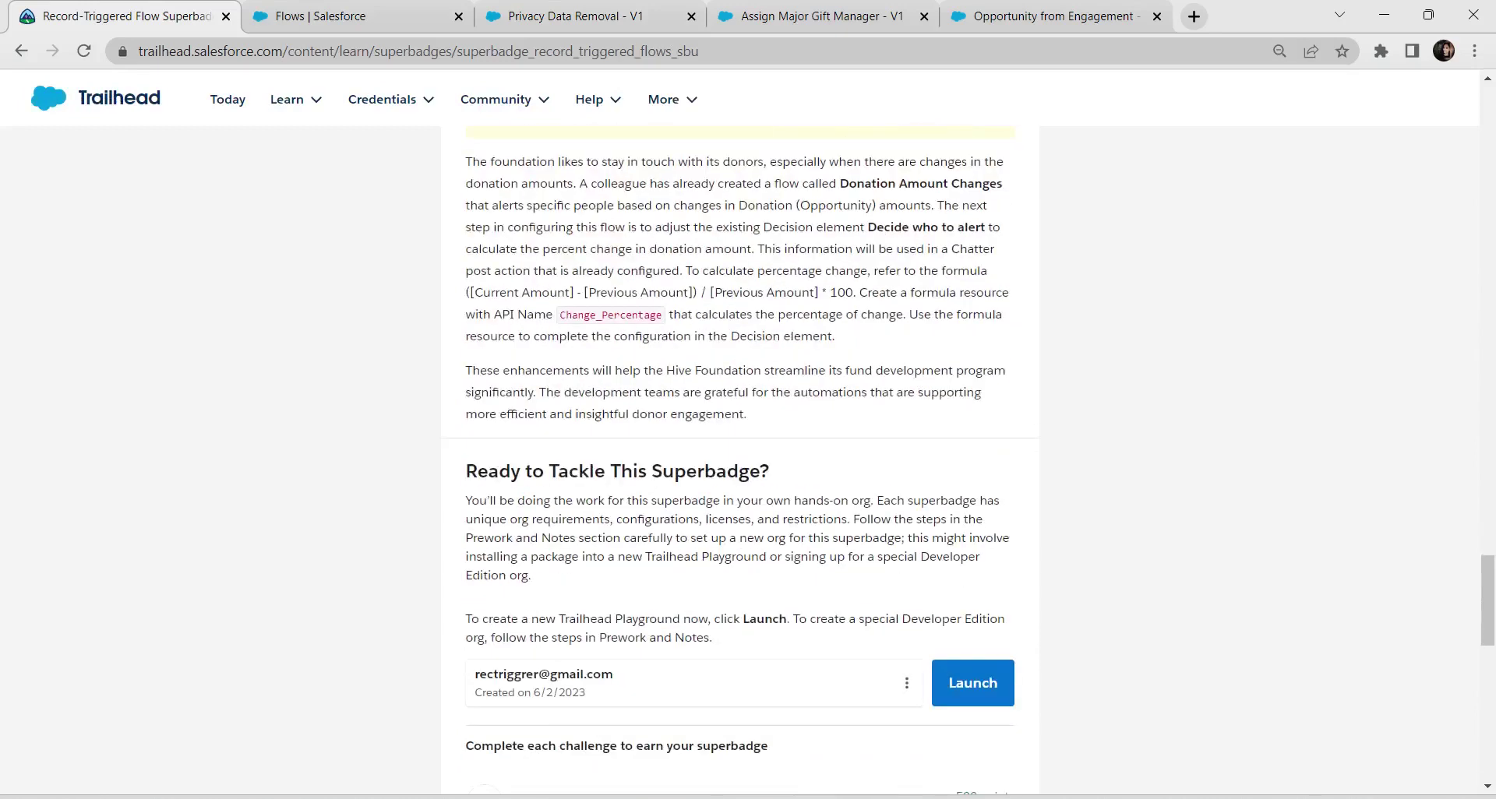
{"action": "left_click_drag", "start_coordinate": [840, 184], "coordinate": [1003, 184]}
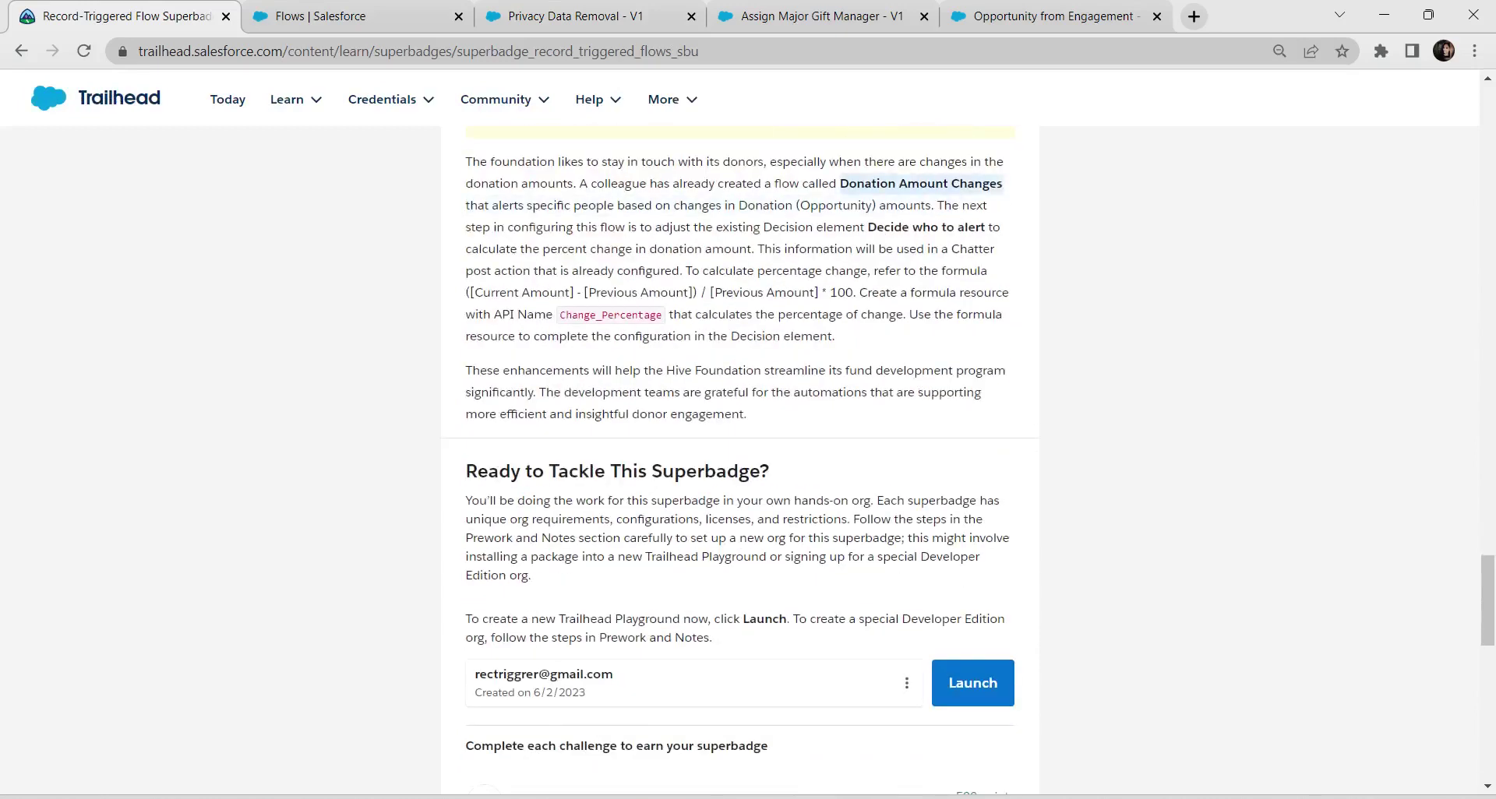
{"action": "left_click", "coordinate": [355, 16]}
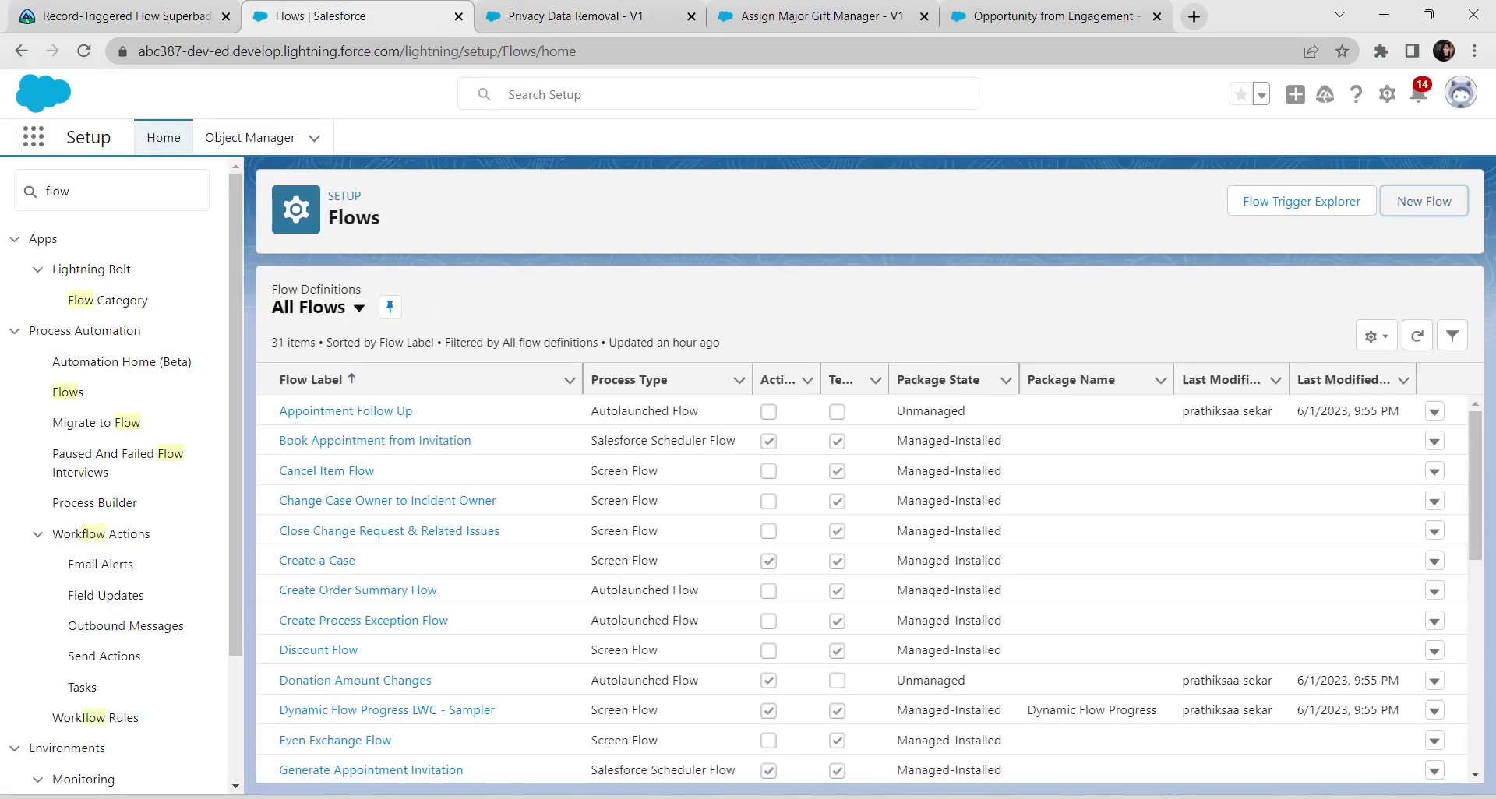
{"action": "scroll", "coordinate": [428, 560], "scroll_direction": "down", "scroll_amount": 1}
{"action": "scroll", "coordinate": [355, 485], "scroll_direction": "down", "scroll_amount": 2}
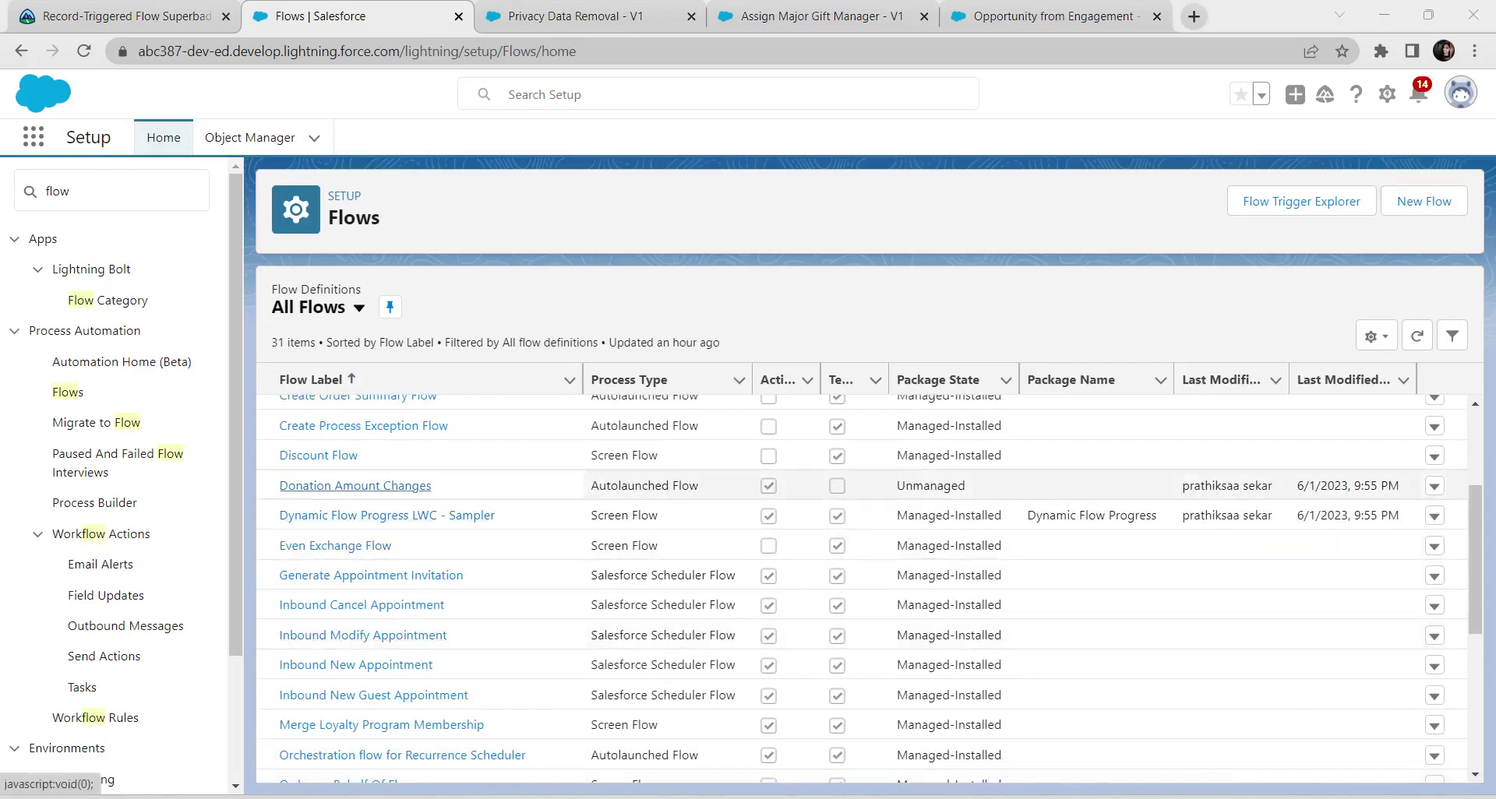
{"action": "left_click", "coordinate": [355, 485]}
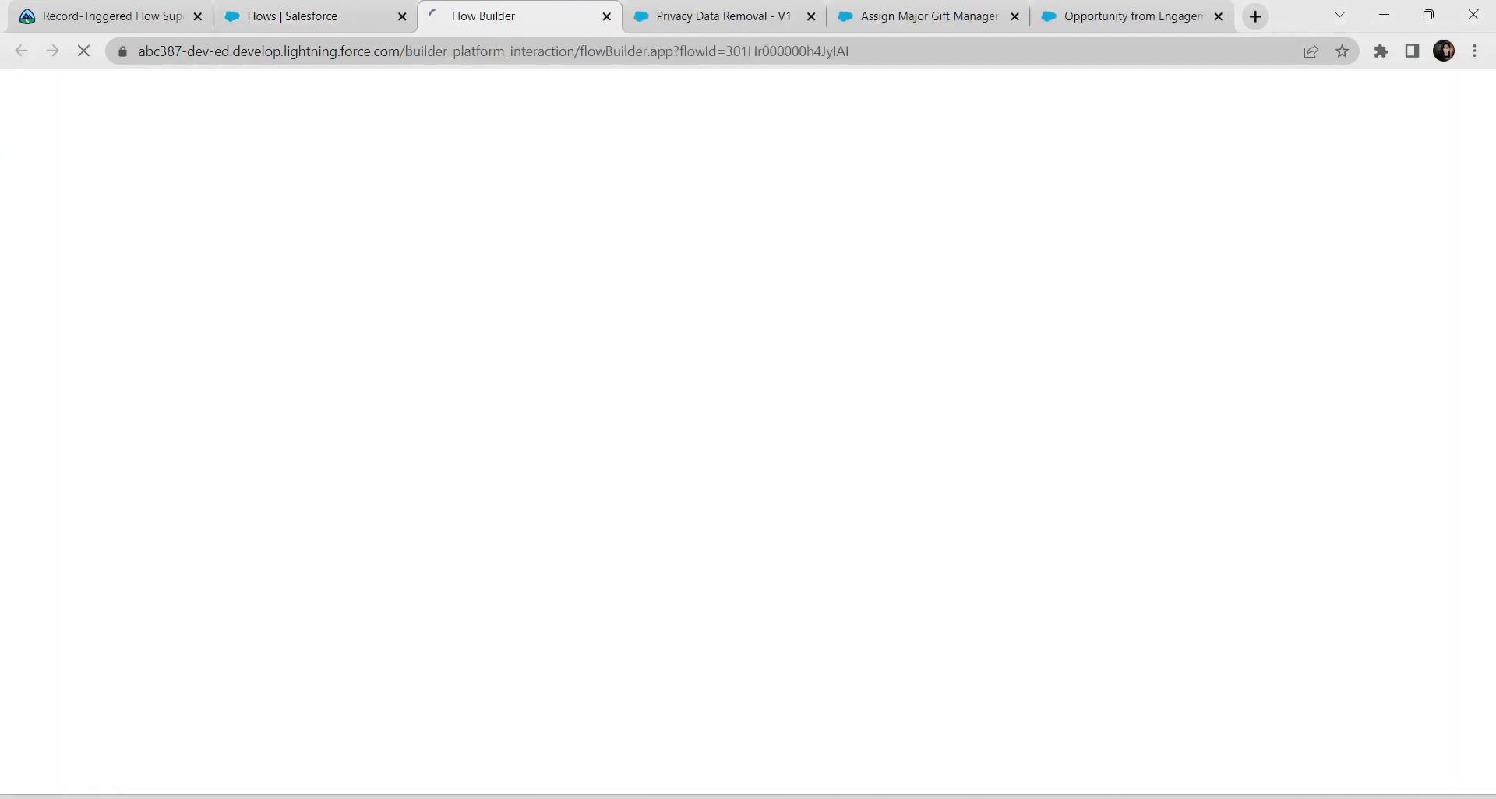
Step: Close the browser tabs of the Privacy Data Removal, Assign Major Gift Manager and Opportunity from Engagement flows
{"action": "left_click", "coordinate": [810, 16]}
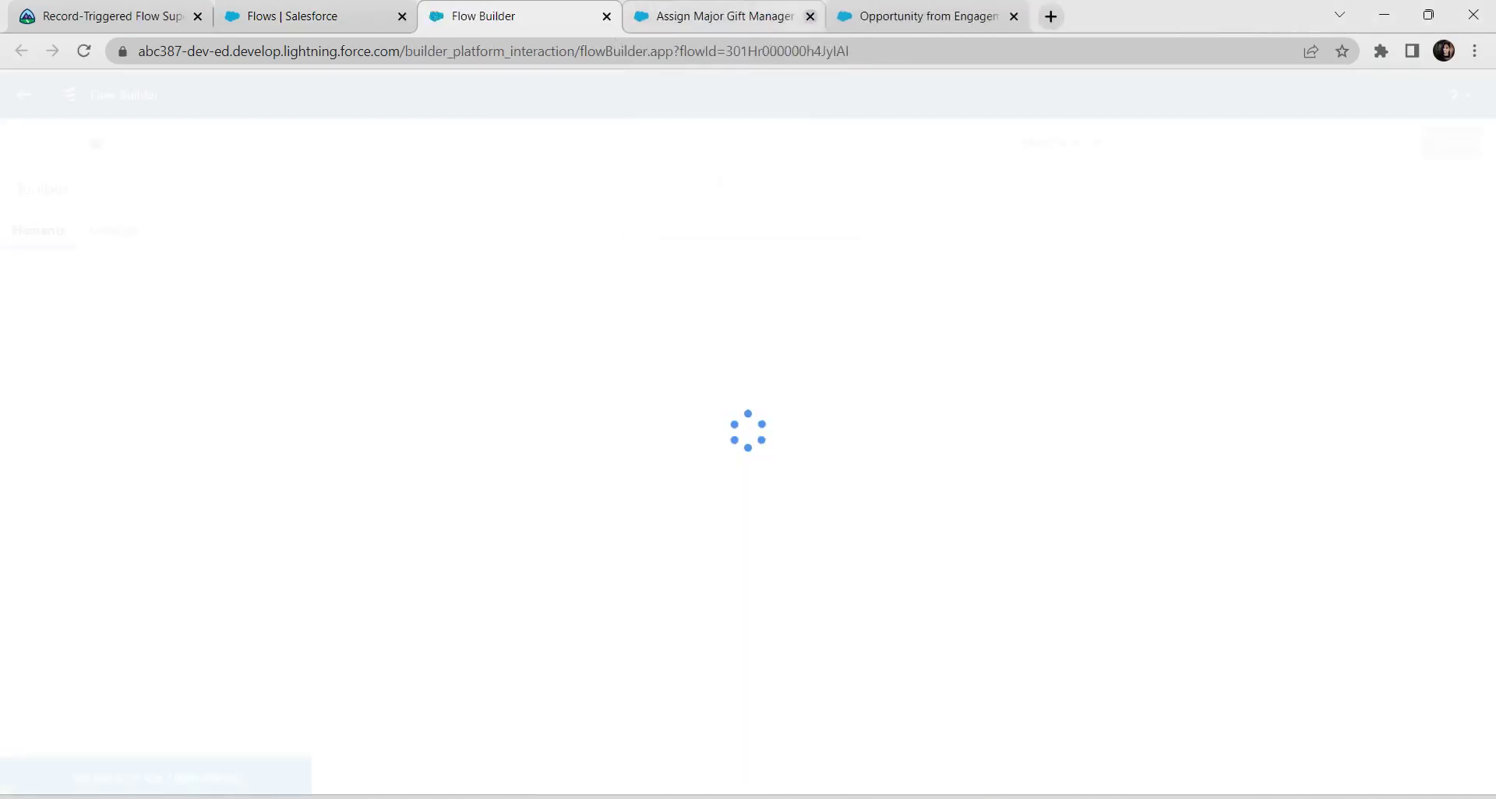
{"action": "left_click", "coordinate": [810, 17]}
{"action": "left_click", "coordinate": [810, 16]}
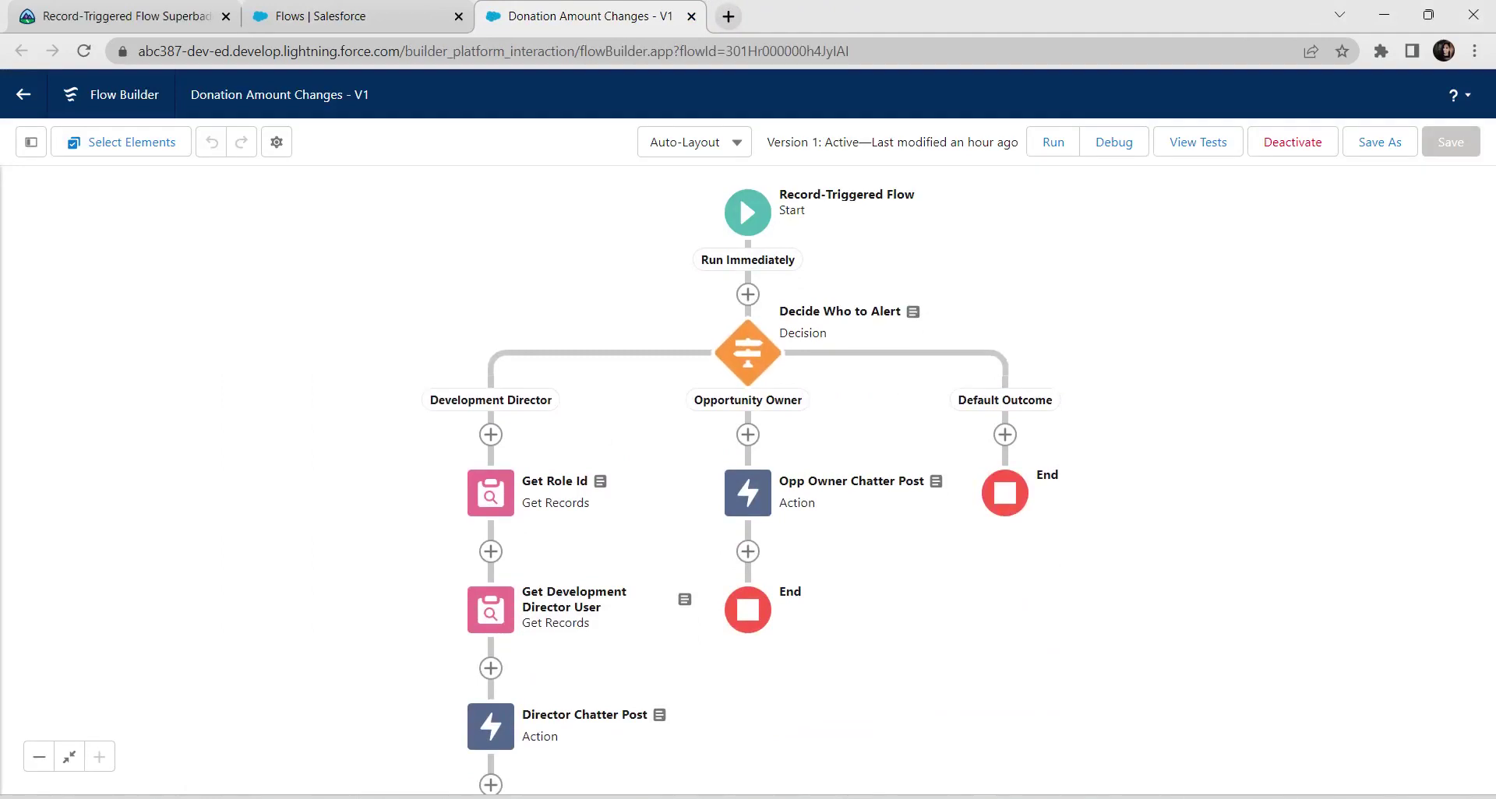
Step: Open the Decide Who to Alert decision for editing and remove the PlaceHolder resource from the Development Director outcome's condition
{"action": "left_click", "coordinate": [748, 352]}
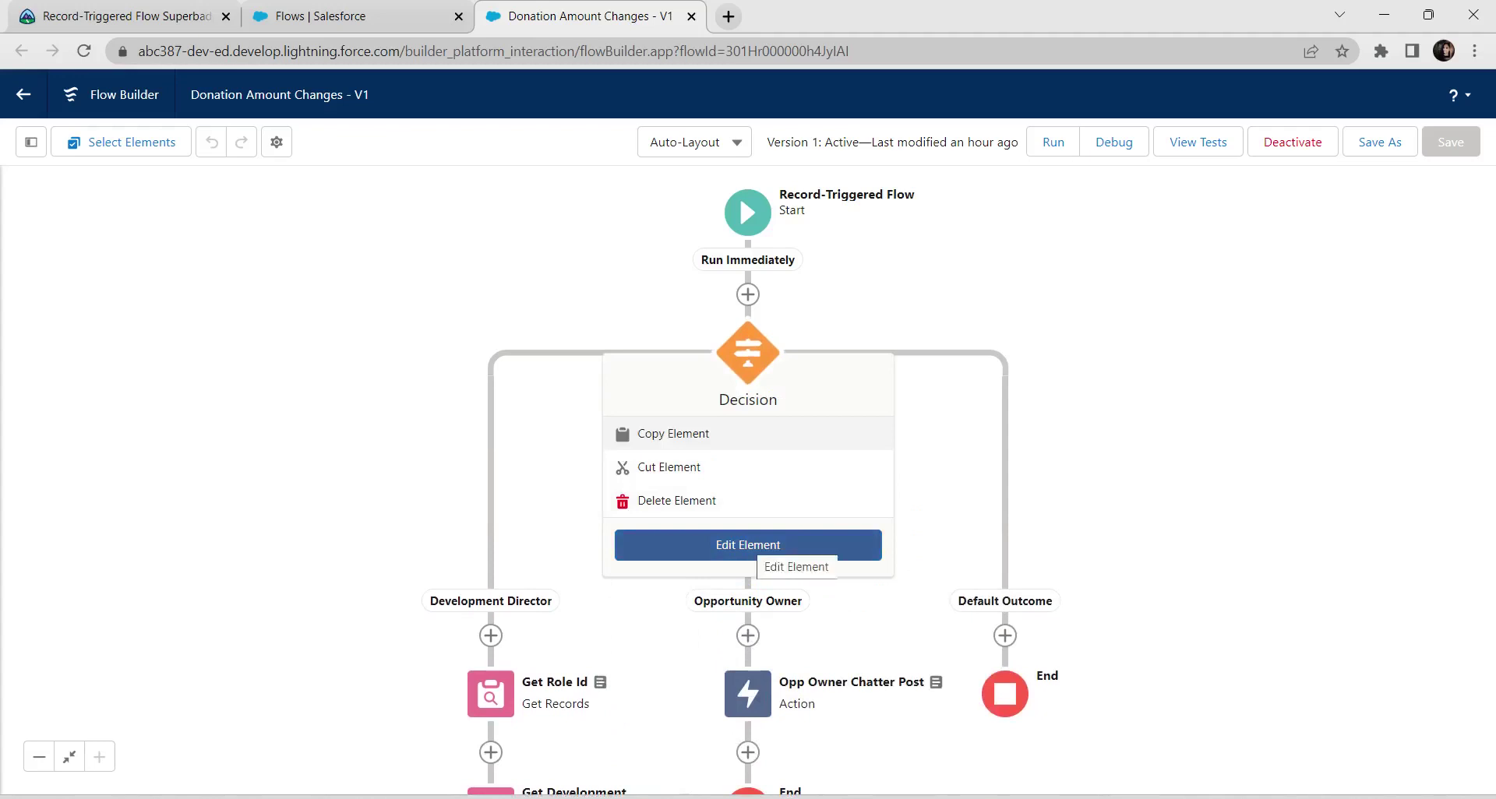
{"action": "left_click", "coordinate": [754, 545]}
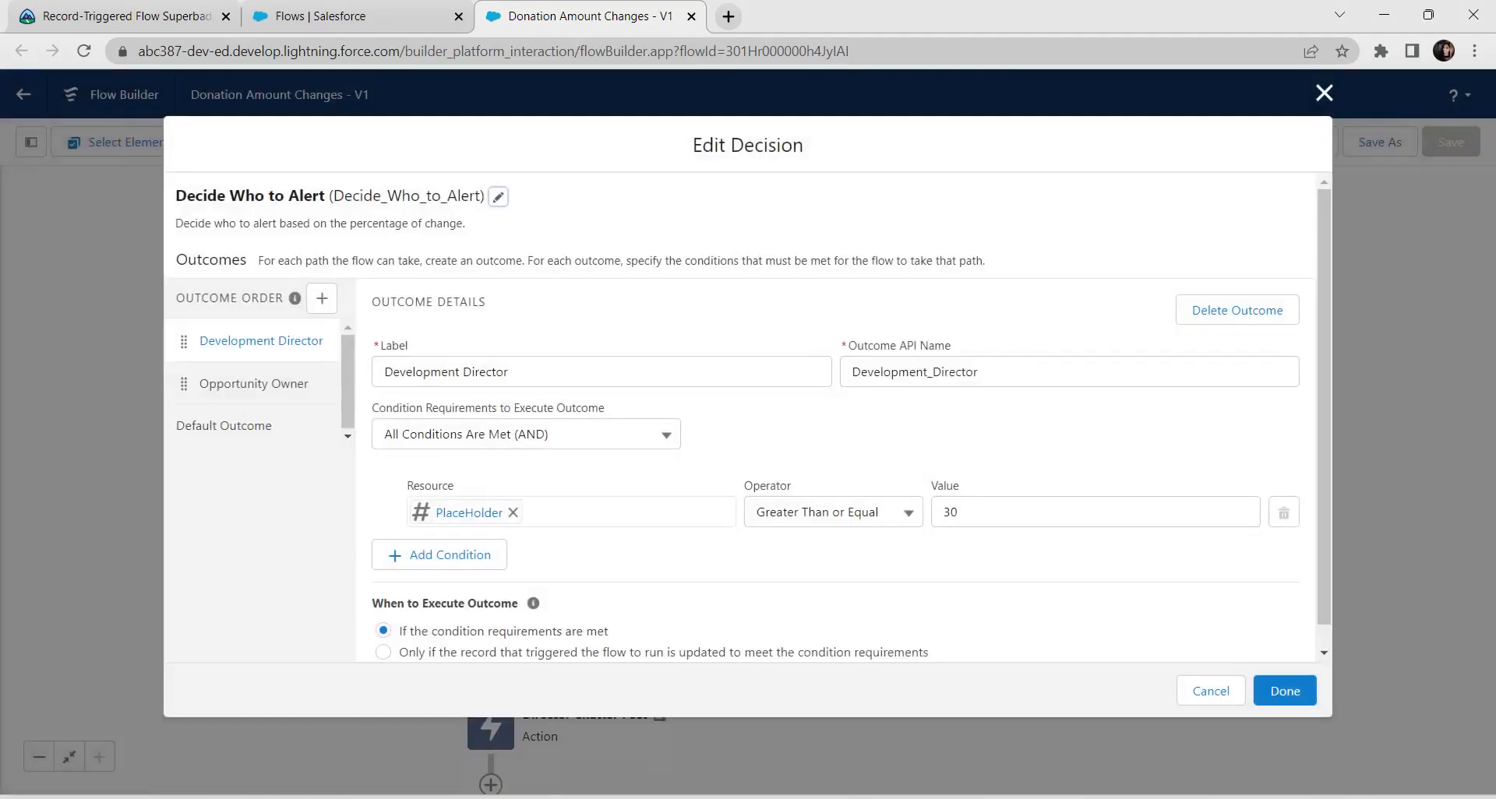
{"action": "scroll", "coordinate": [747, 416], "scroll_direction": "down", "scroll_amount": 1}
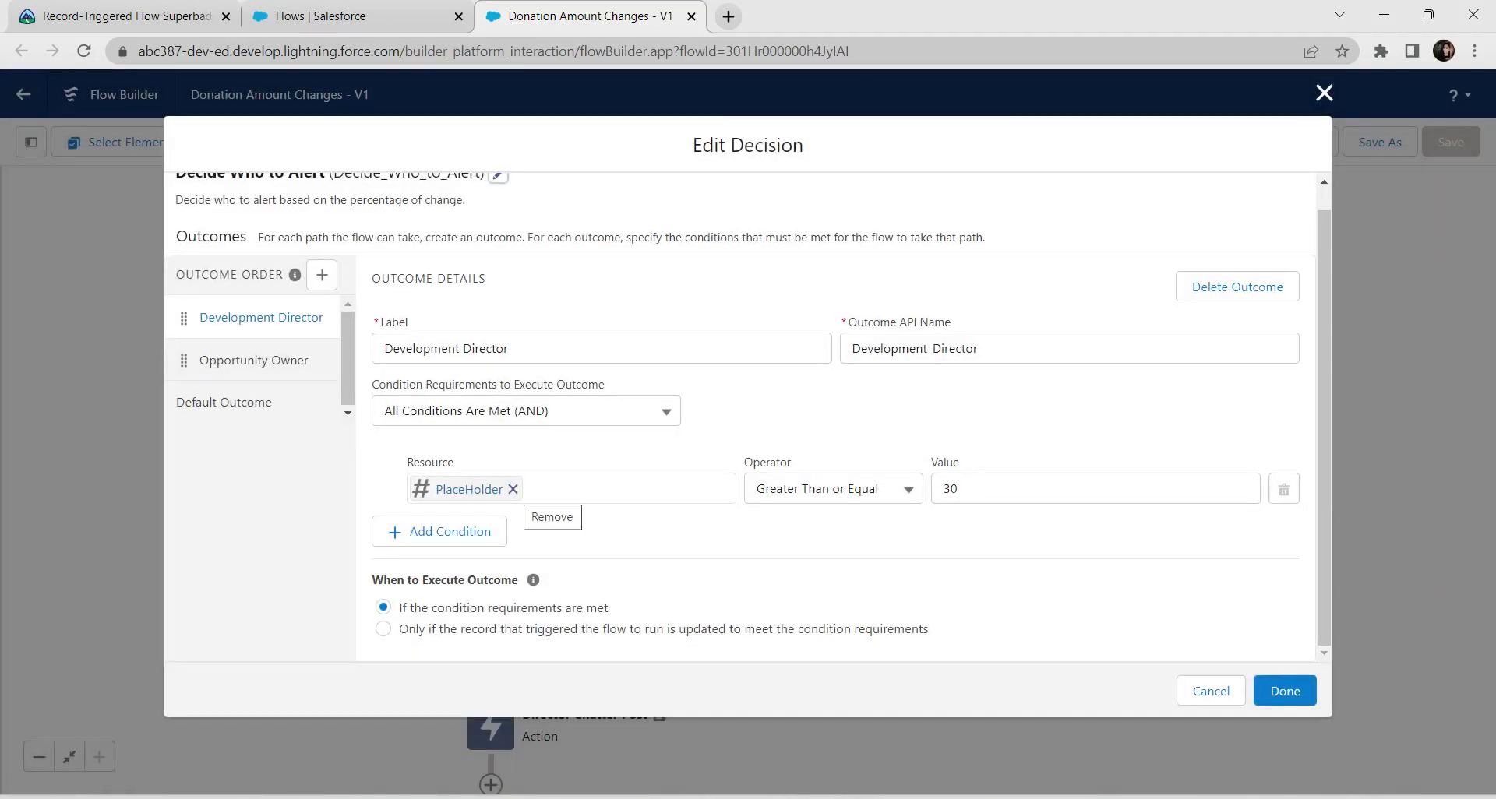
{"action": "left_click", "coordinate": [512, 489]}
{"action": "left_click", "coordinate": [513, 489]}
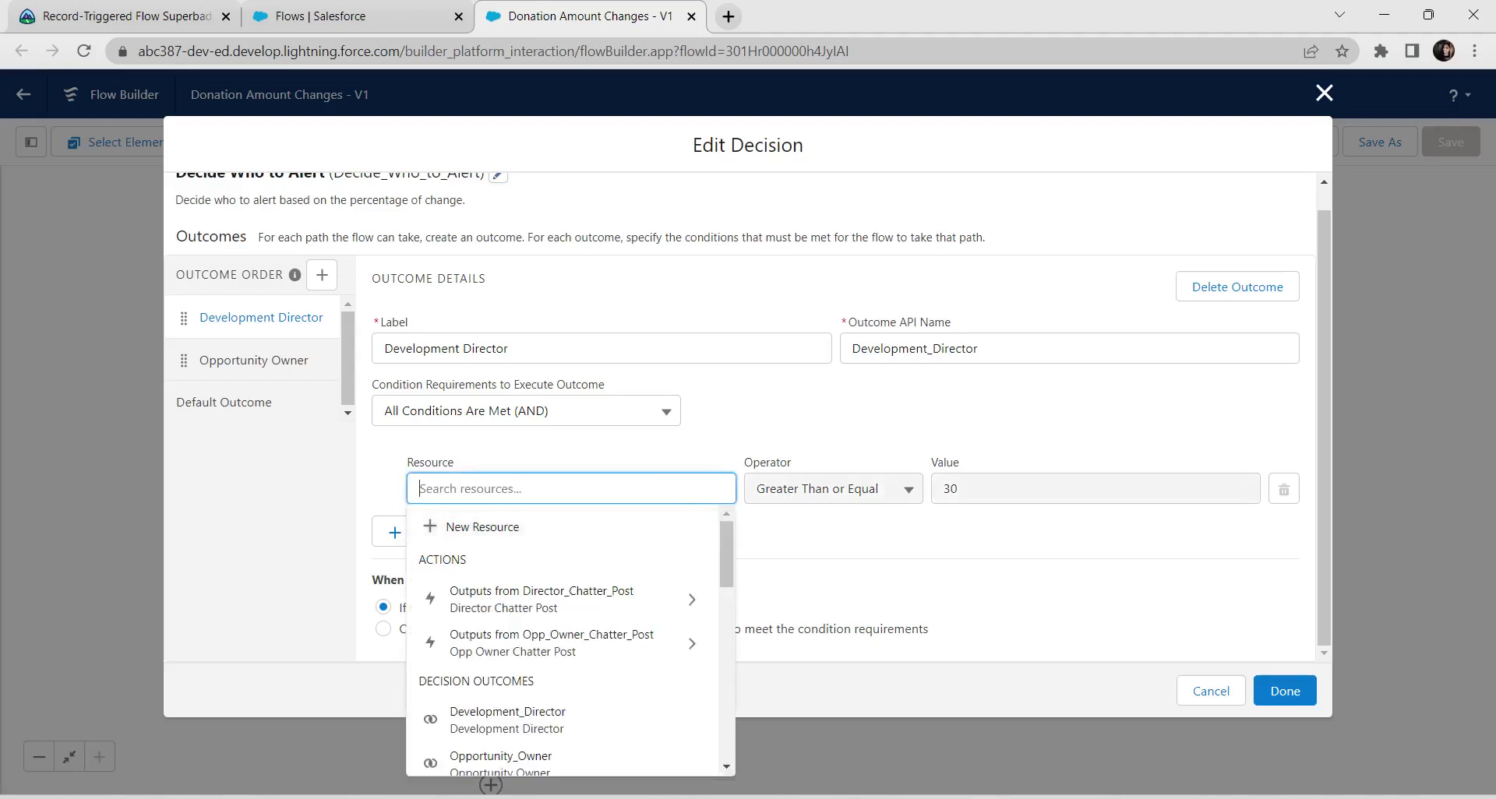
{"action": "key", "text": "alt+Tab"}
{"action": "key", "text": "alt+Tab"}
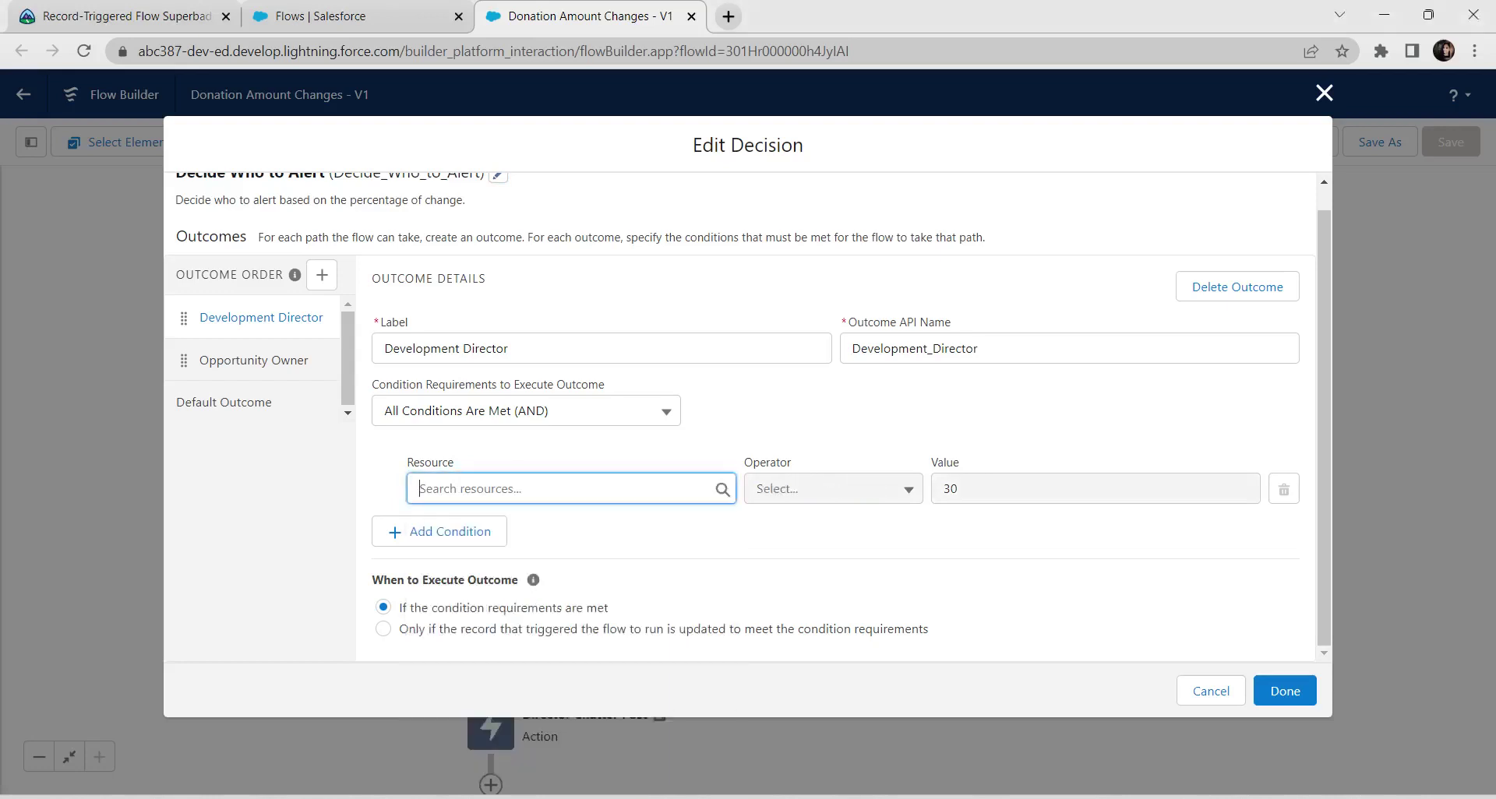
Step: Start a new resource of type Formula for the Development Director outcome's condition
{"action": "left_click", "coordinate": [470, 527]}
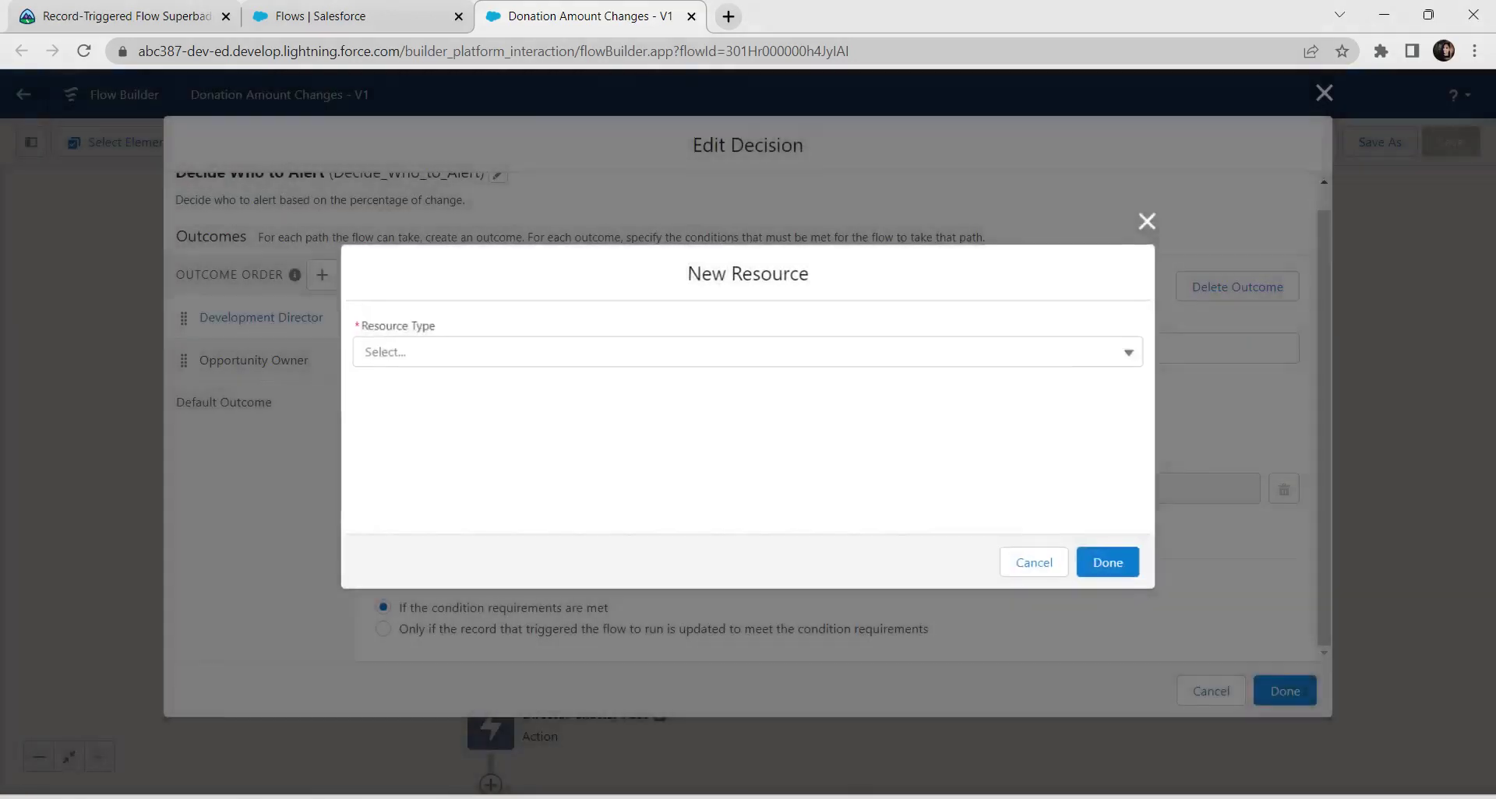
{"action": "key", "text": "Down"}
{"action": "key", "text": "Down"}
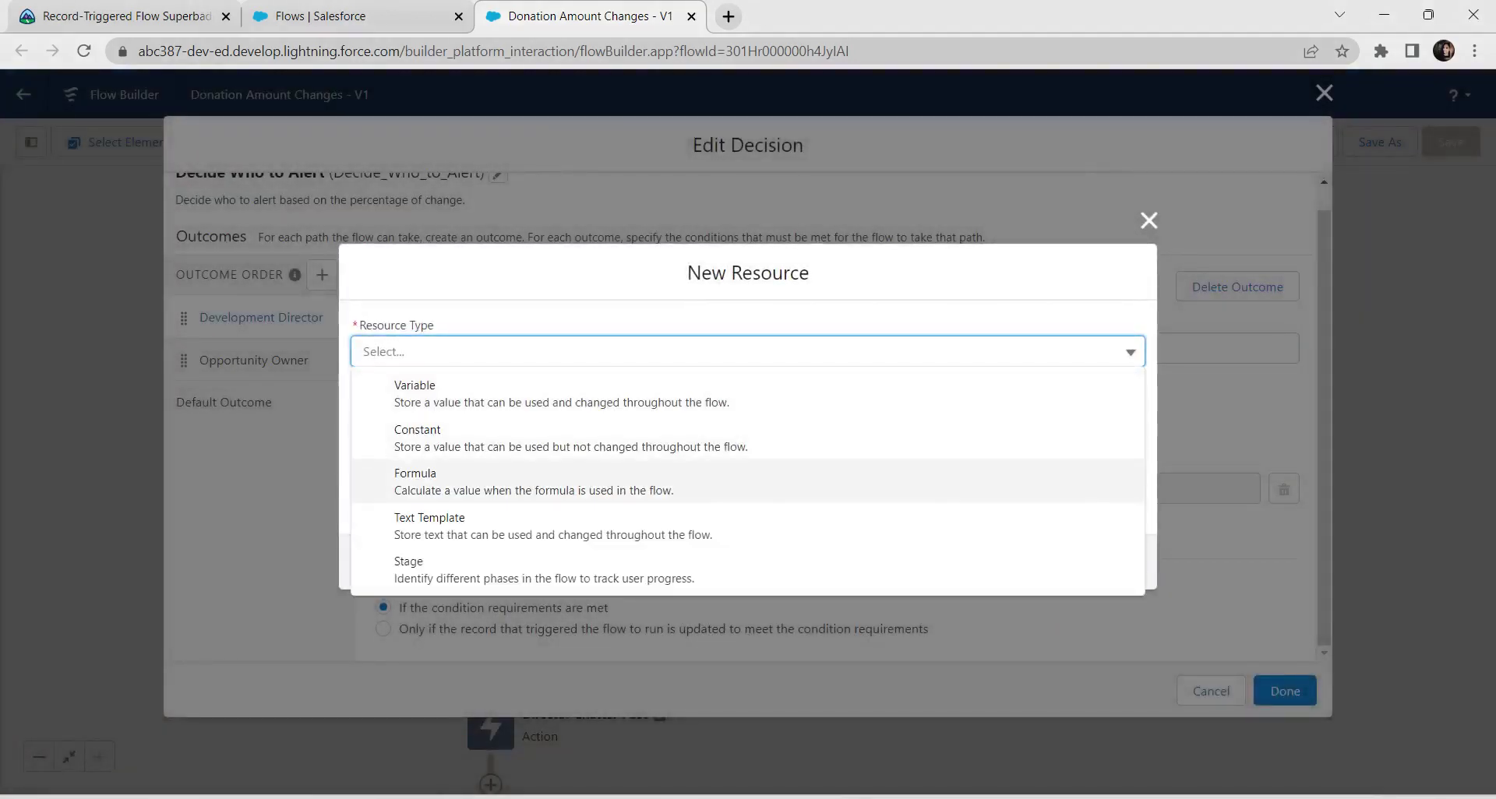
{"action": "key", "text": "Return"}
{"action": "left_click", "coordinate": [739, 302]}
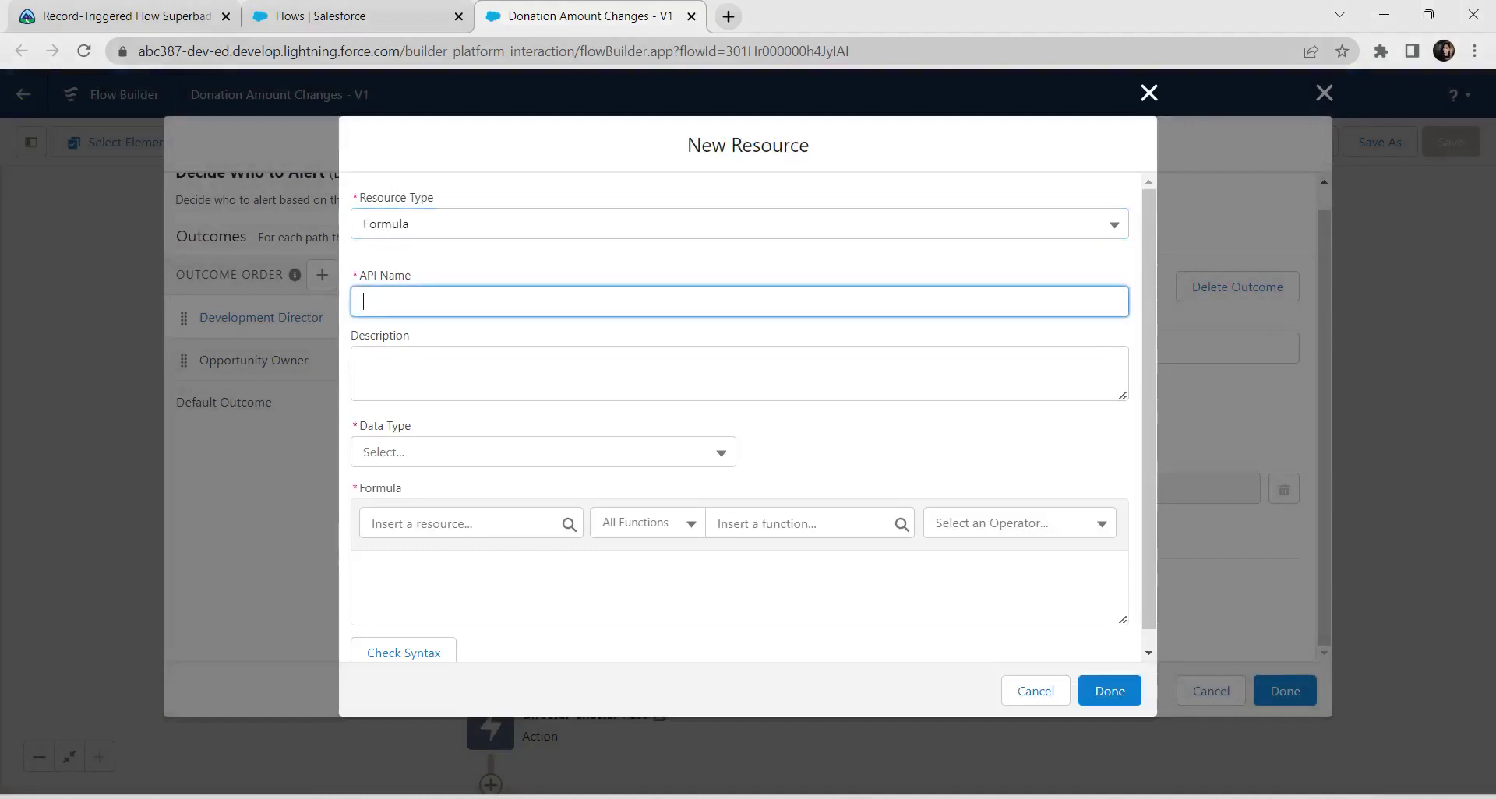
Step: Set the formula resource's API name to Change_Percentage, copied from the Trailhead instructions
{"action": "left_click", "coordinate": [125, 15]}
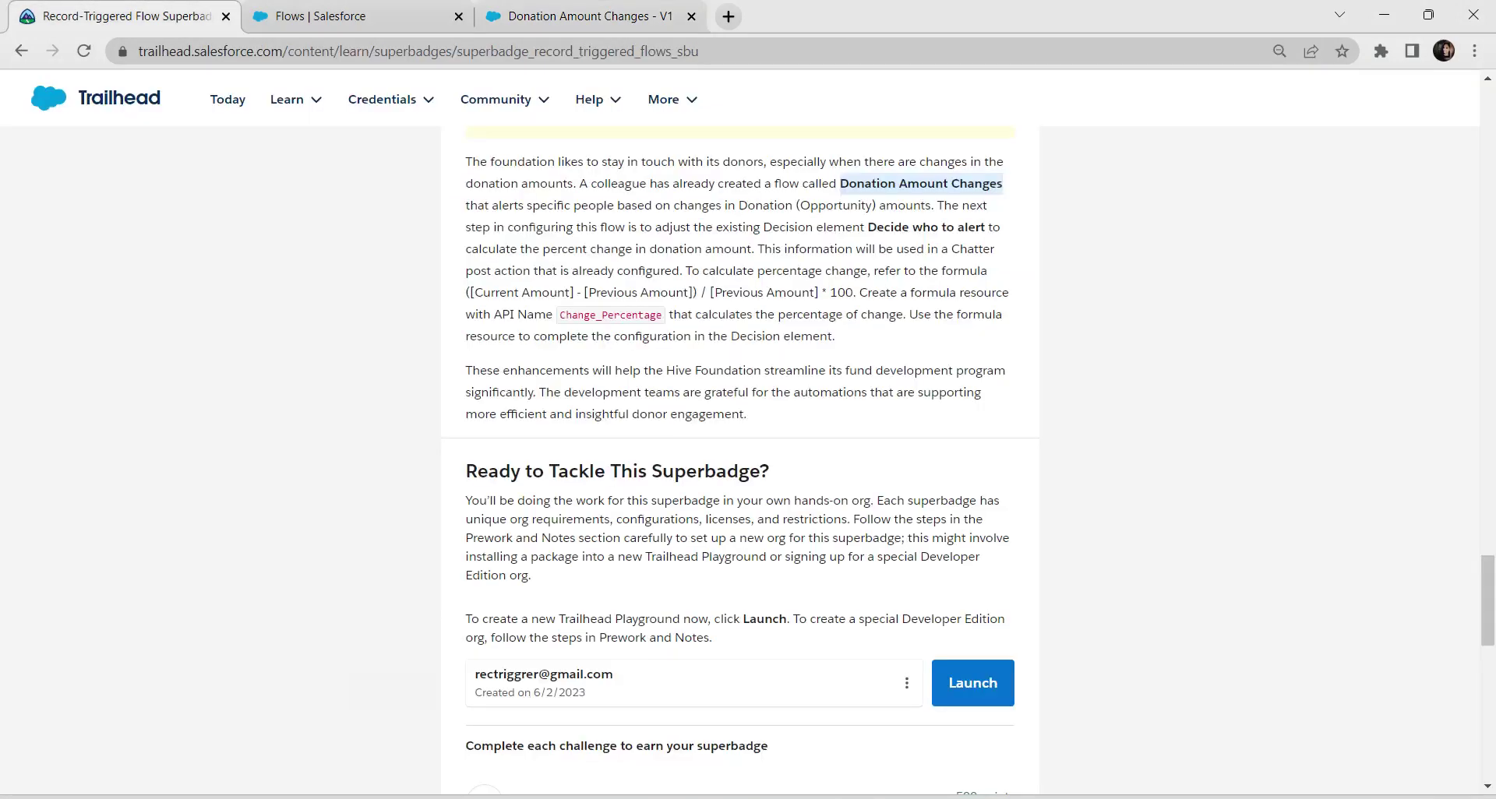
{"action": "left_click_drag", "start_coordinate": [559, 314], "coordinate": [663, 315]}
{"action": "key", "text": "ctrl+c"}
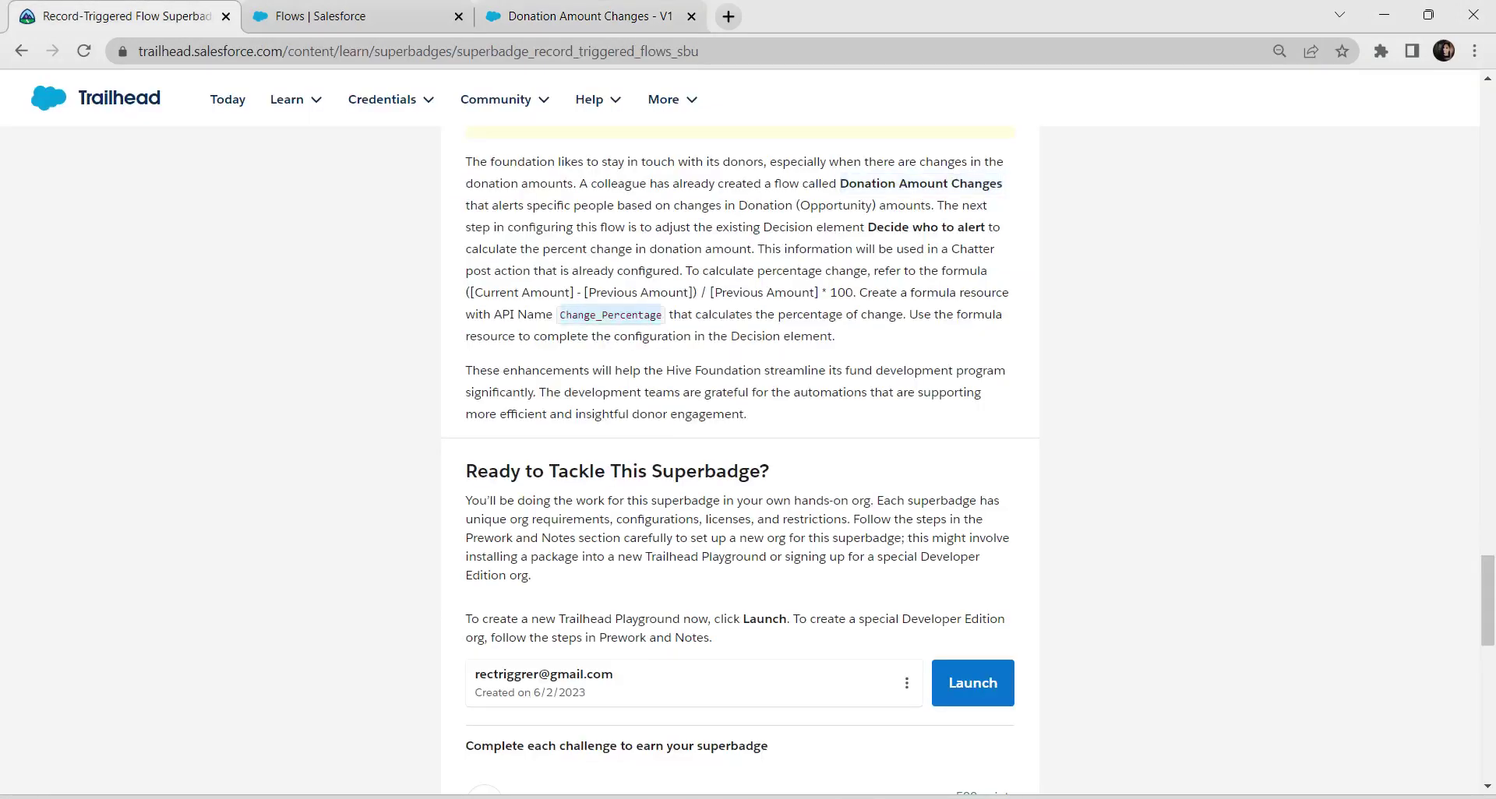
{"action": "left_click", "coordinate": [358, 15]}
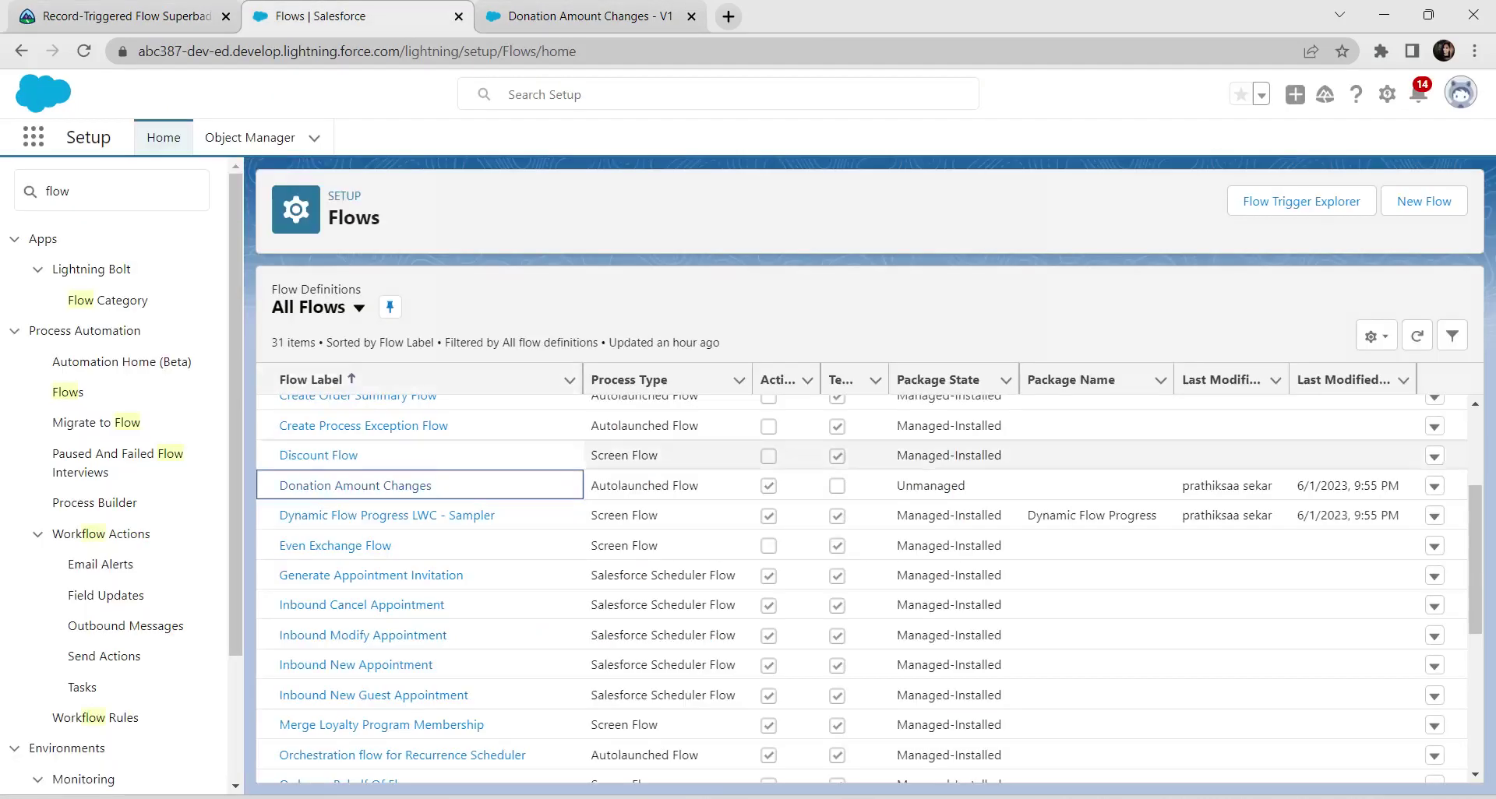
{"action": "left_click", "coordinate": [545, 15]}
{"action": "key", "text": "ctrl+v"}
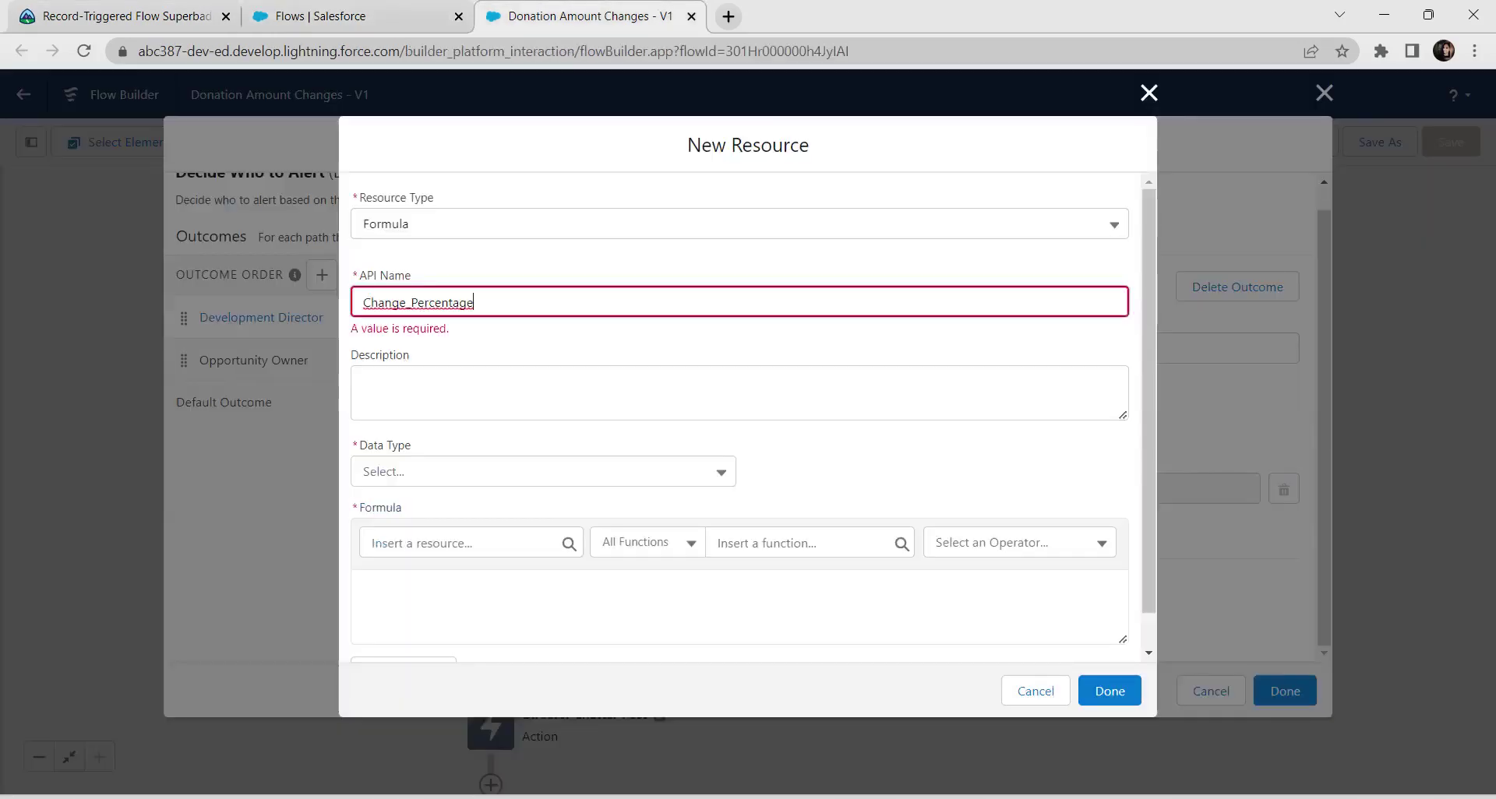
Step: Set the formula resource's data type to Number with 2 decimal places
{"action": "left_click", "coordinate": [739, 385]}
{"action": "left_click", "coordinate": [543, 454]}
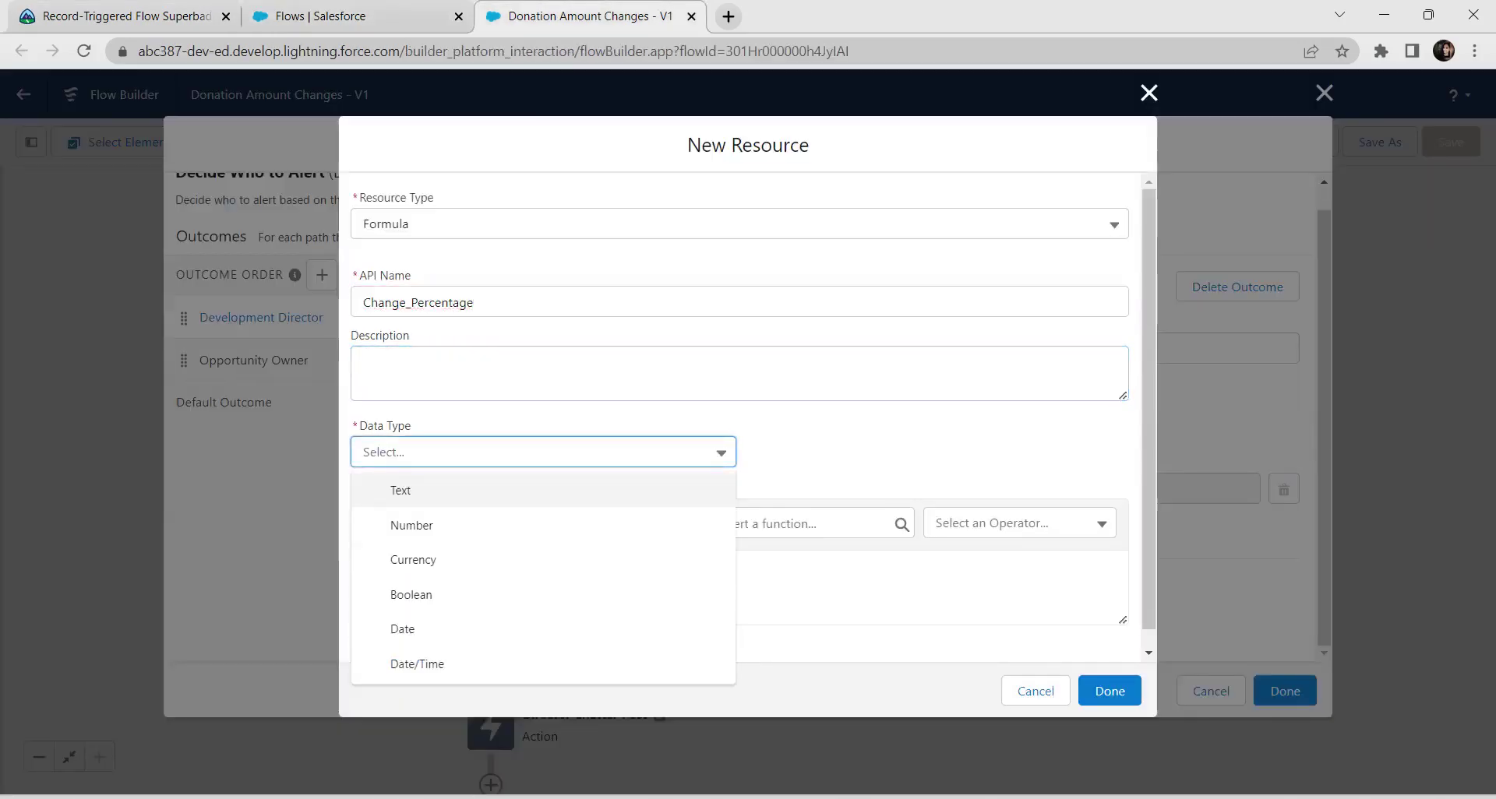
{"action": "key", "text": "alt+Tab"}
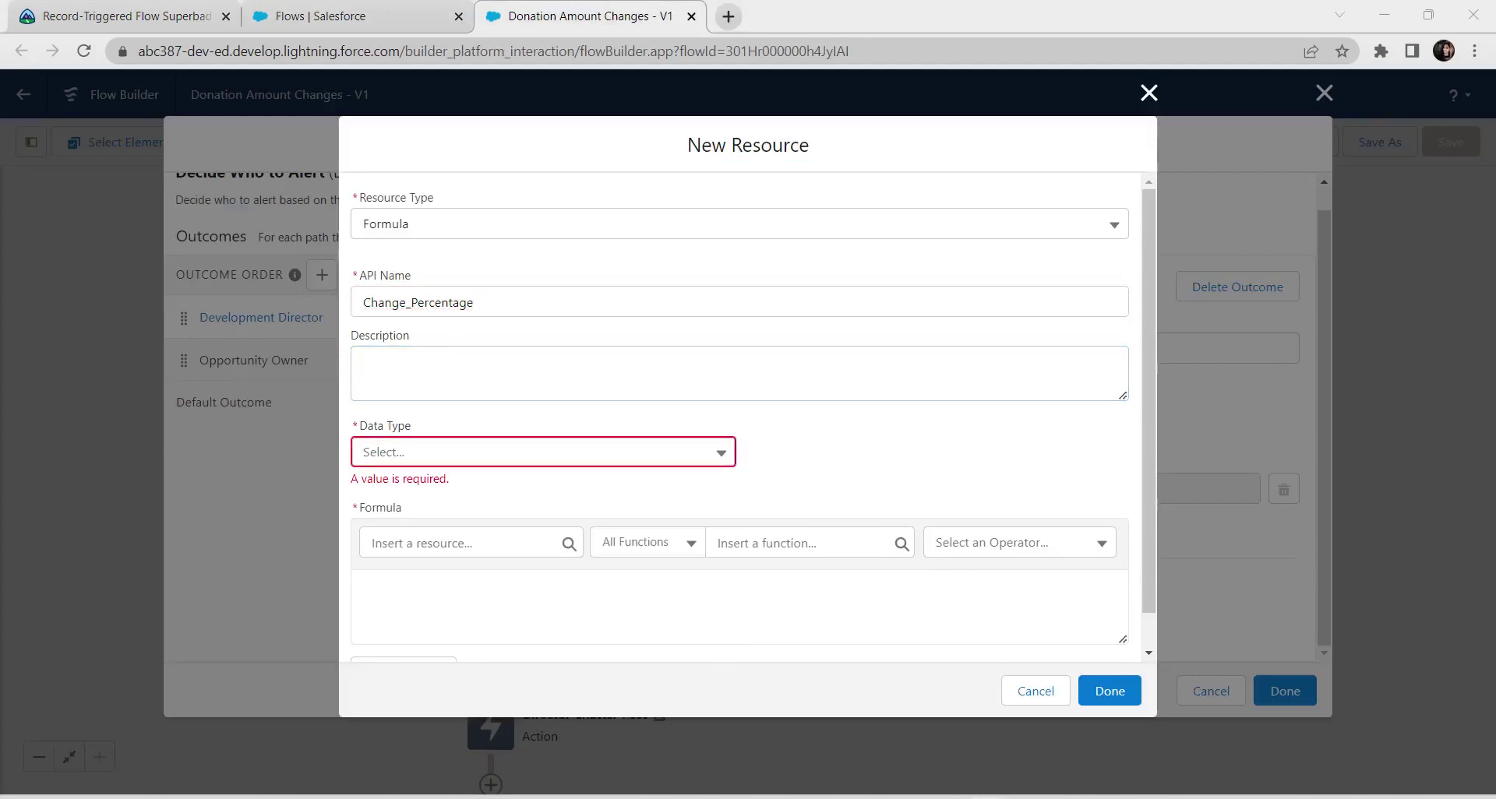
{"action": "left_click", "coordinate": [542, 452]}
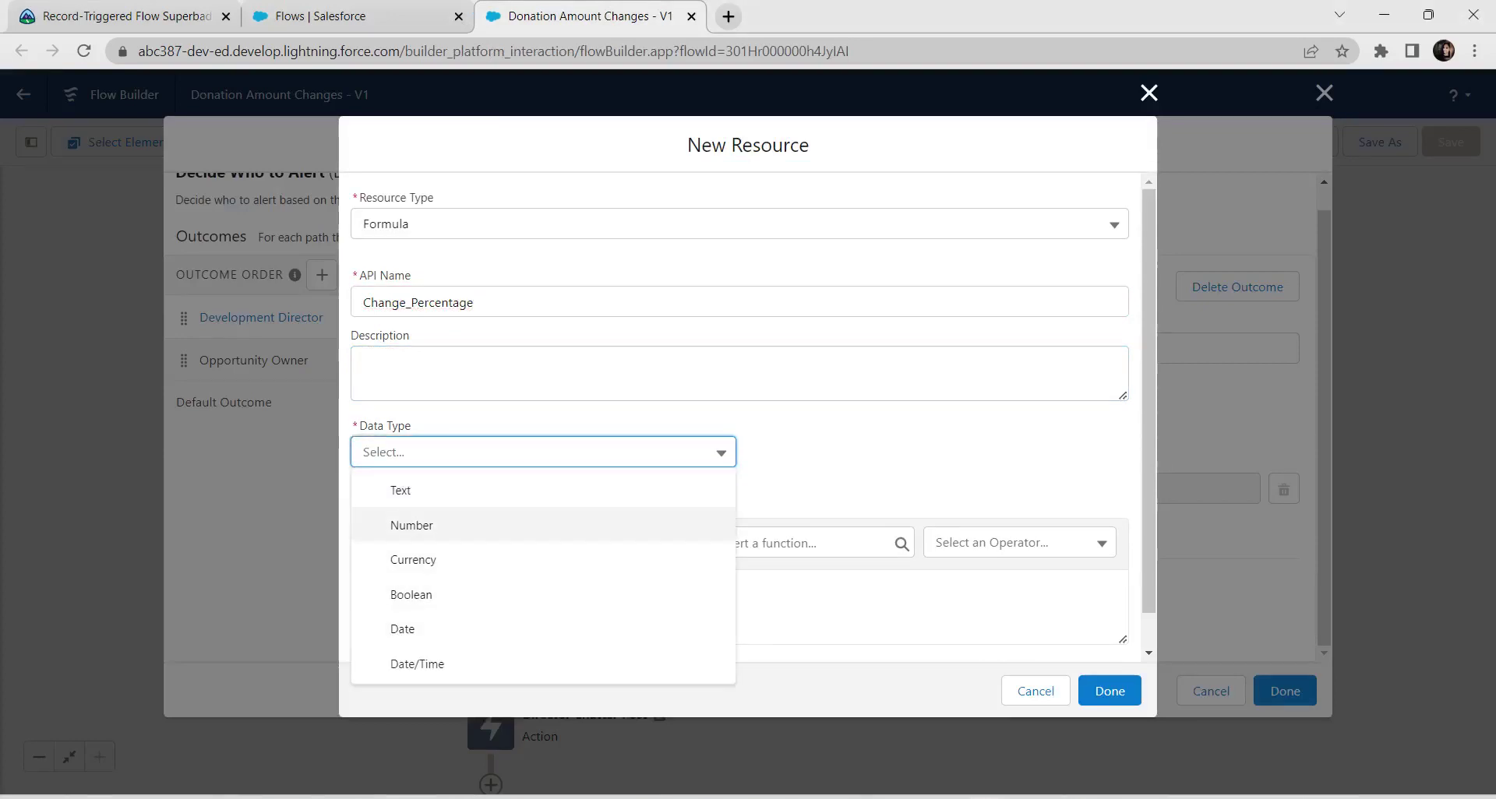
{"action": "left_click", "coordinate": [542, 526]}
{"action": "key", "text": "Tab"}
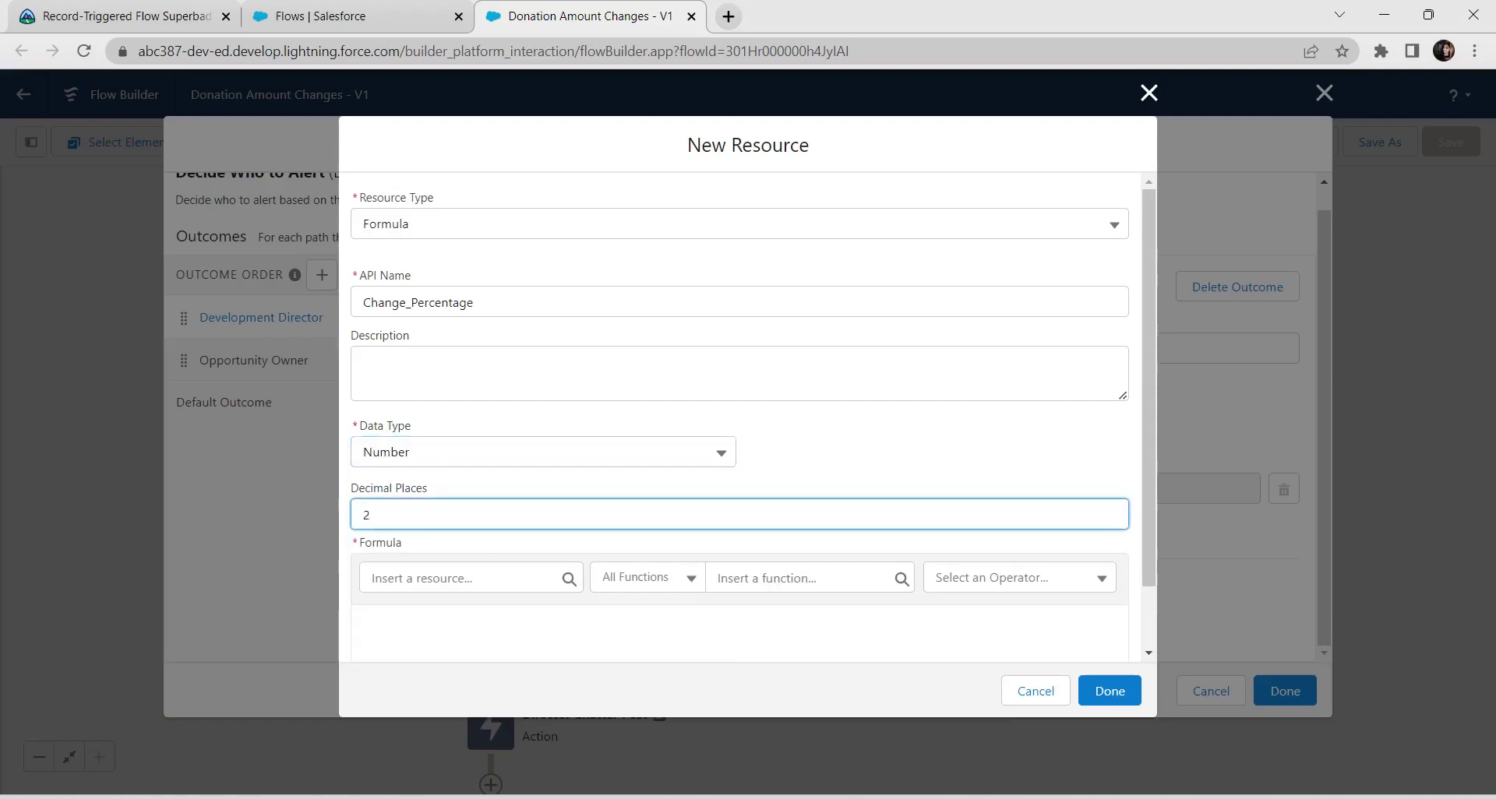
Step: Enter the percentage change formula (({!$Record.Amount}-{!$Record__Prior.Amount})/{!$Record__Prior.Amount})*100 for the Change_Percentage resource
{"action": "left_click", "coordinate": [363, 628]}
{"action": "scroll", "coordinate": [739, 417], "scroll_direction": "down", "scroll_amount": 1}
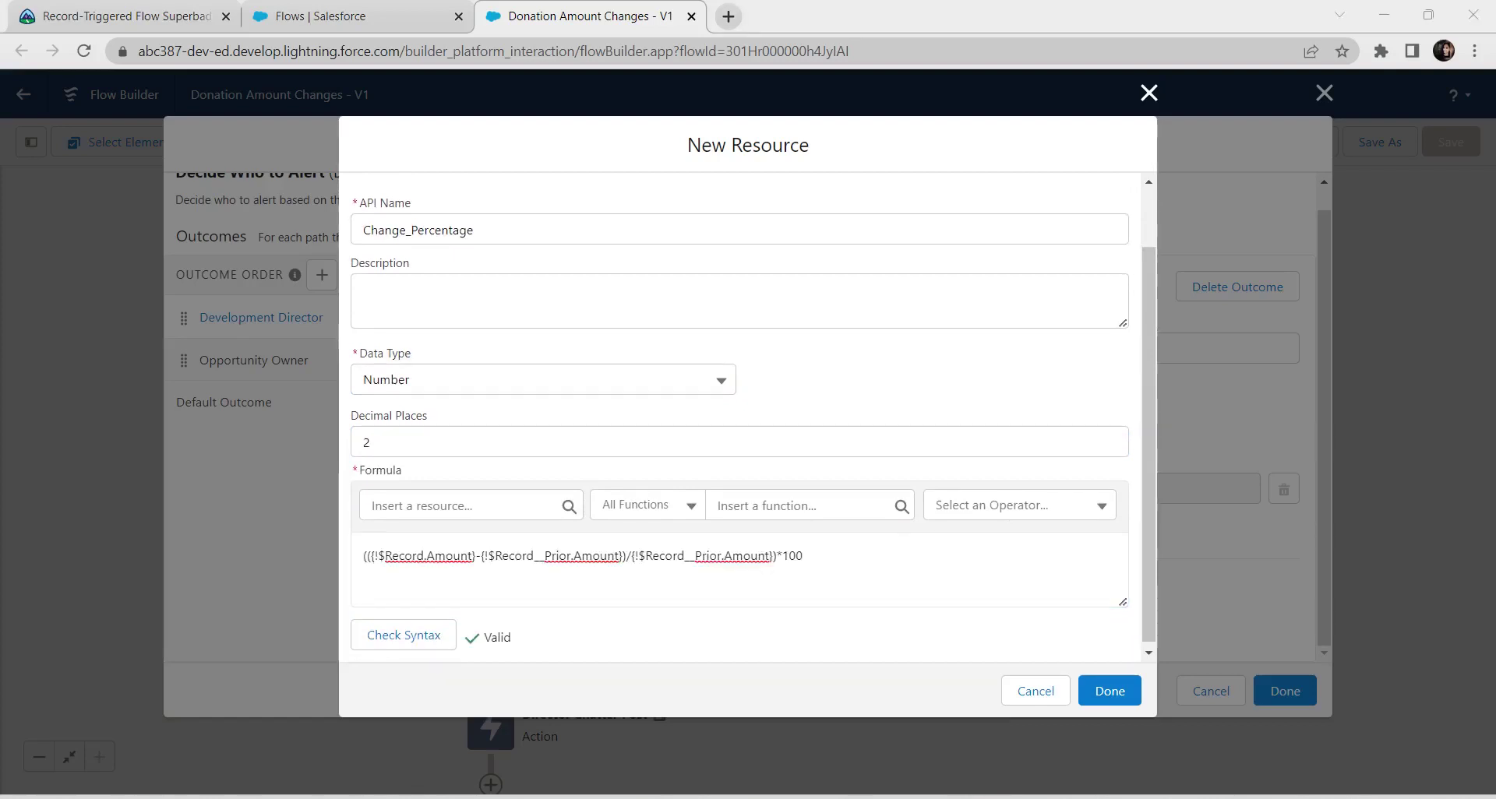
{"action": "left_click_drag", "start_coordinate": [803, 556], "coordinate": [363, 556]}
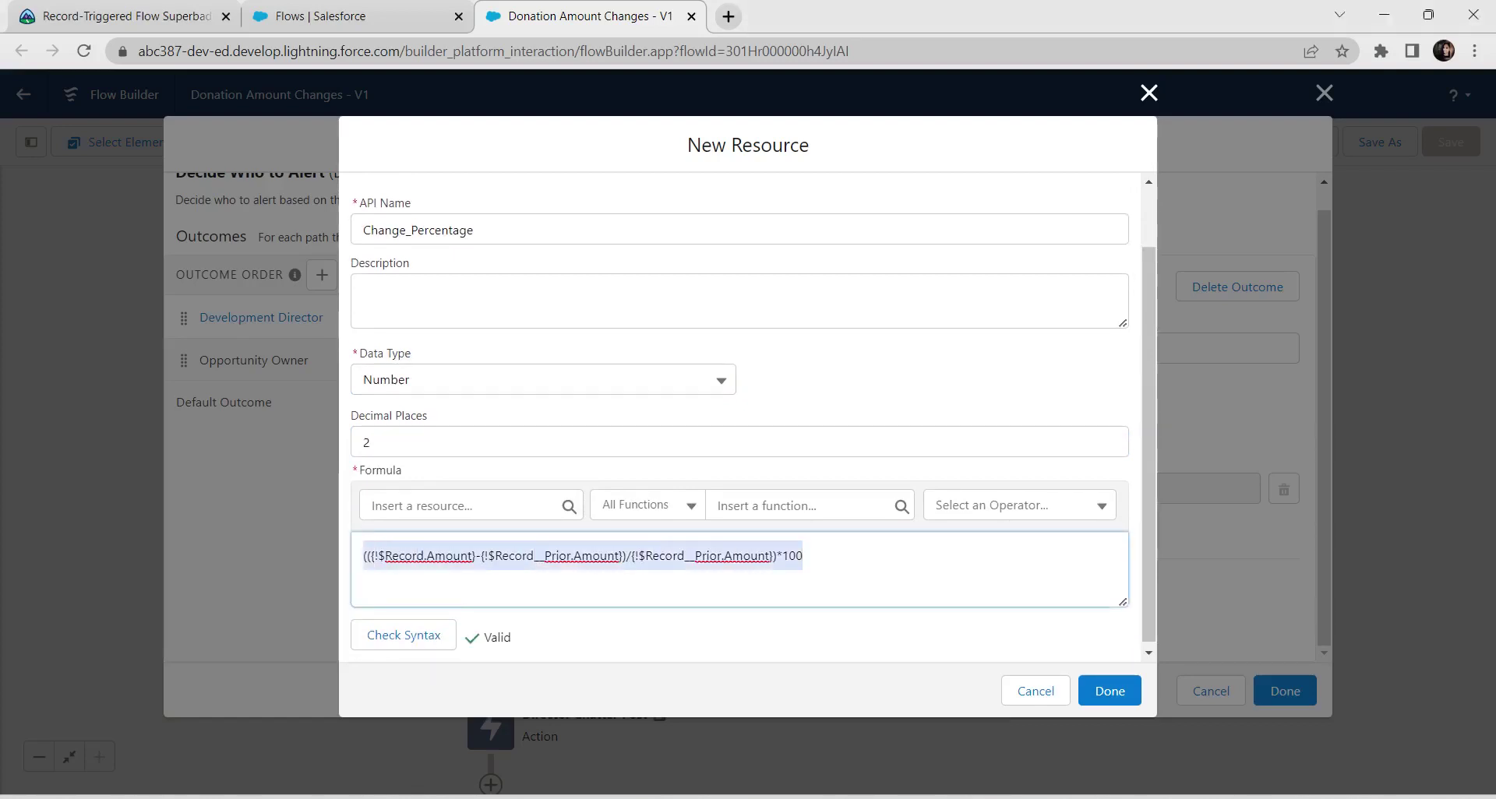
{"action": "left_click", "coordinate": [363, 583]}
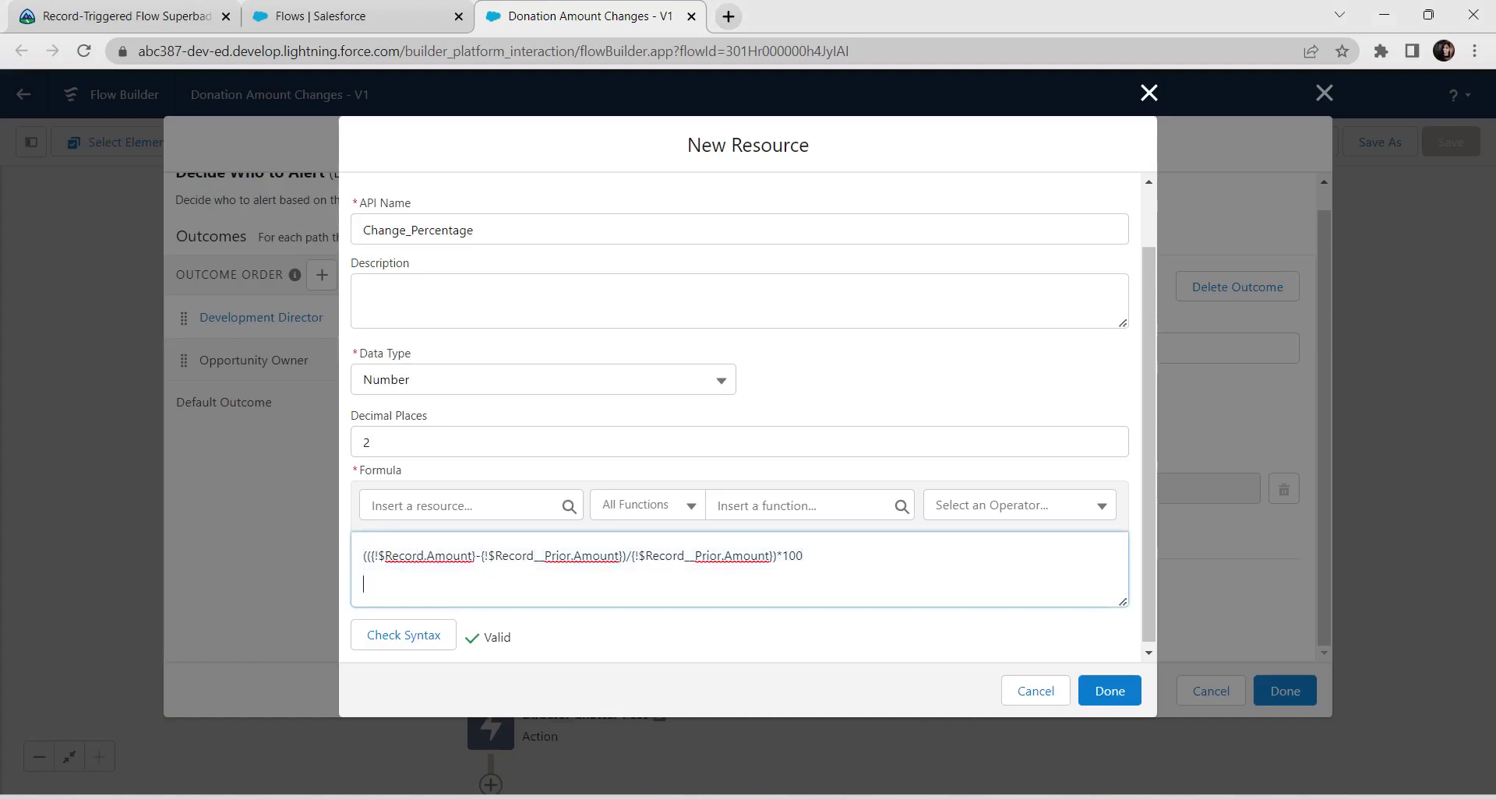
{"action": "left_click_drag", "start_coordinate": [804, 556], "coordinate": [363, 556]}
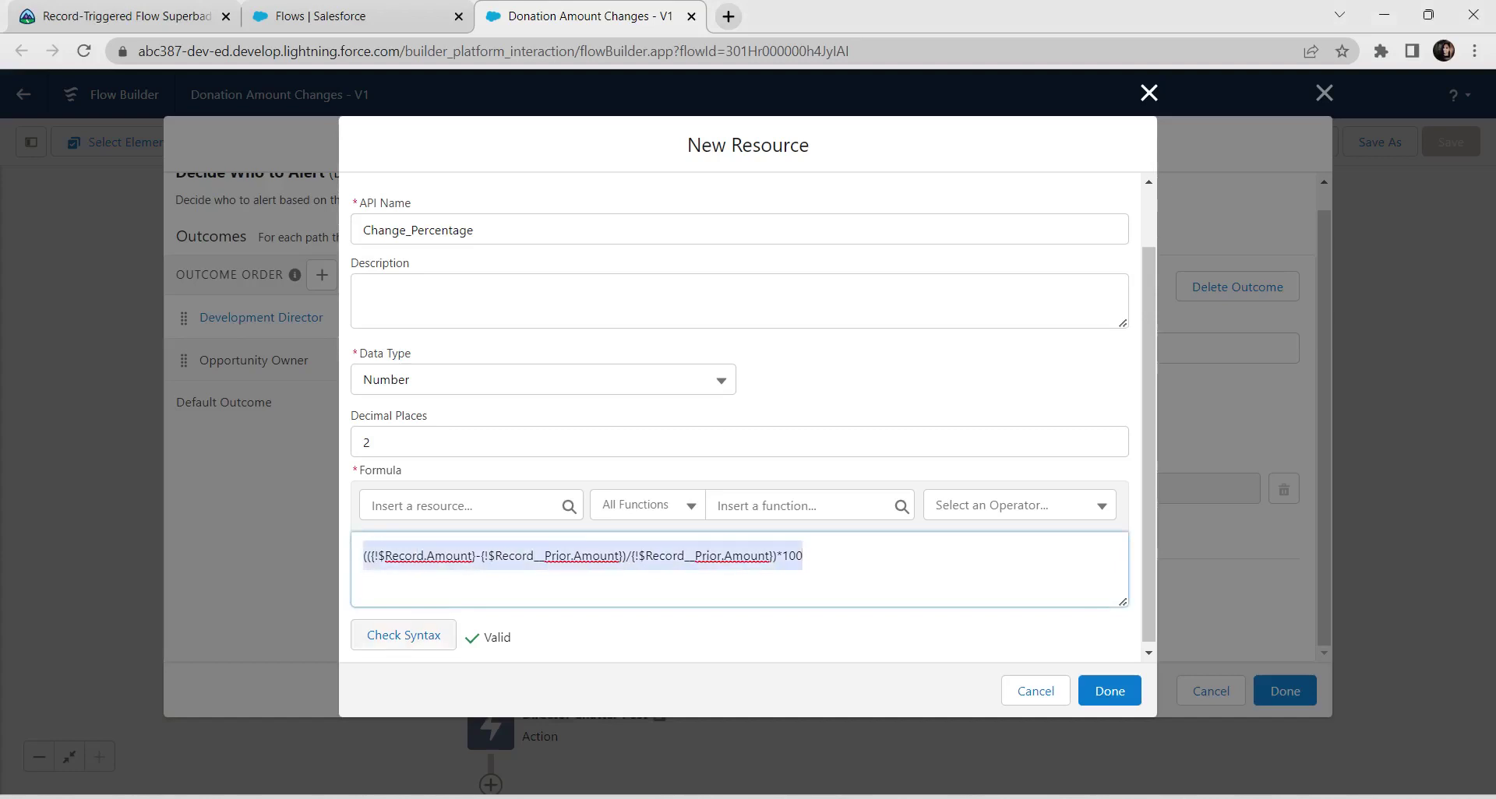
Step: Check the formula's syntax, then finish the Change_Percentage resource and the Decide Who to Alert decision
{"action": "left_click", "coordinate": [404, 635]}
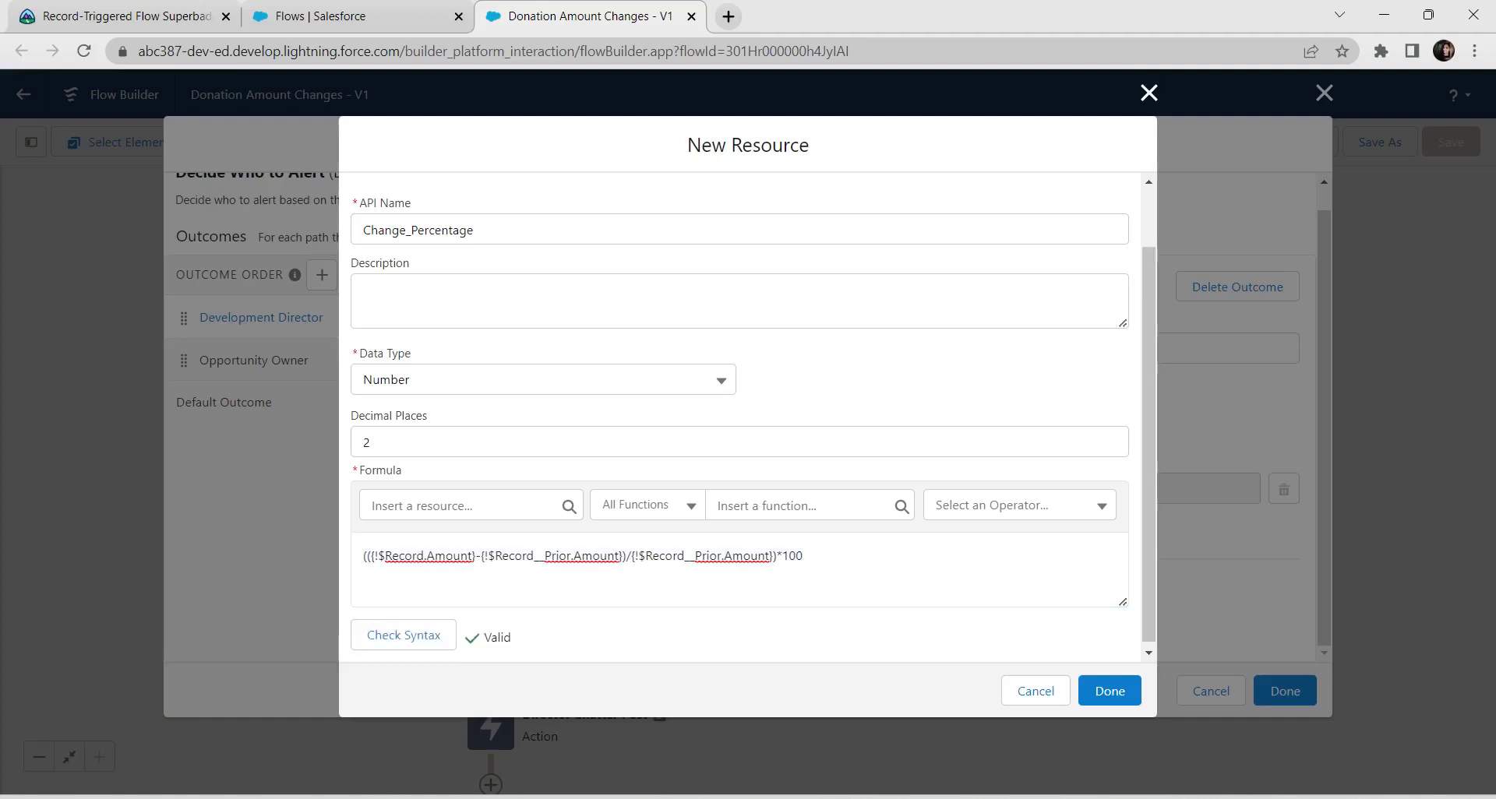
{"action": "double_click", "coordinate": [497, 638]}
{"action": "left_click", "coordinate": [1110, 691]}
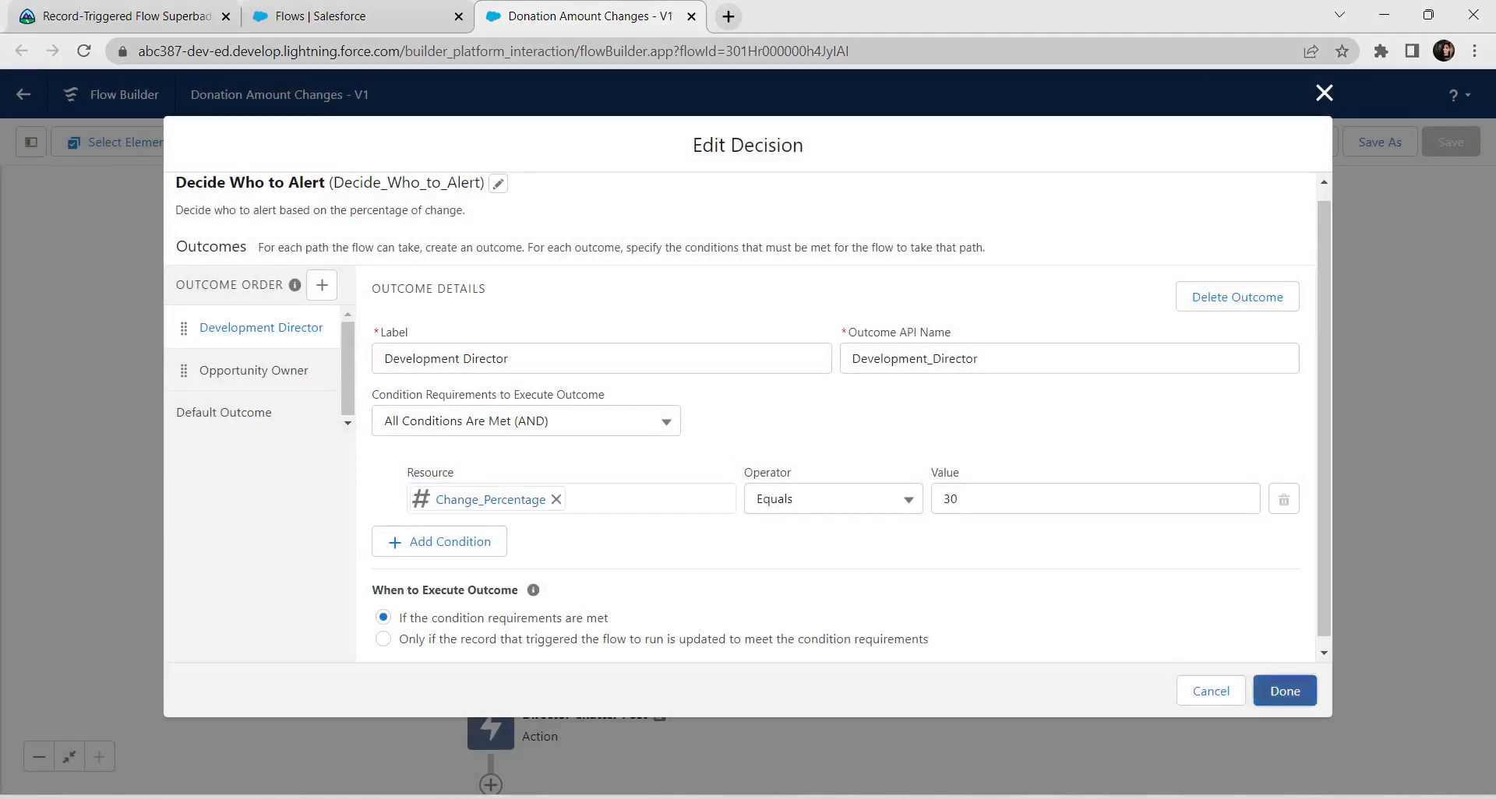
{"action": "left_click", "coordinate": [1284, 691]}
Step: Save the Donation Amount Changes flow as a new version and activate it
{"action": "left_click", "coordinate": [1379, 141]}
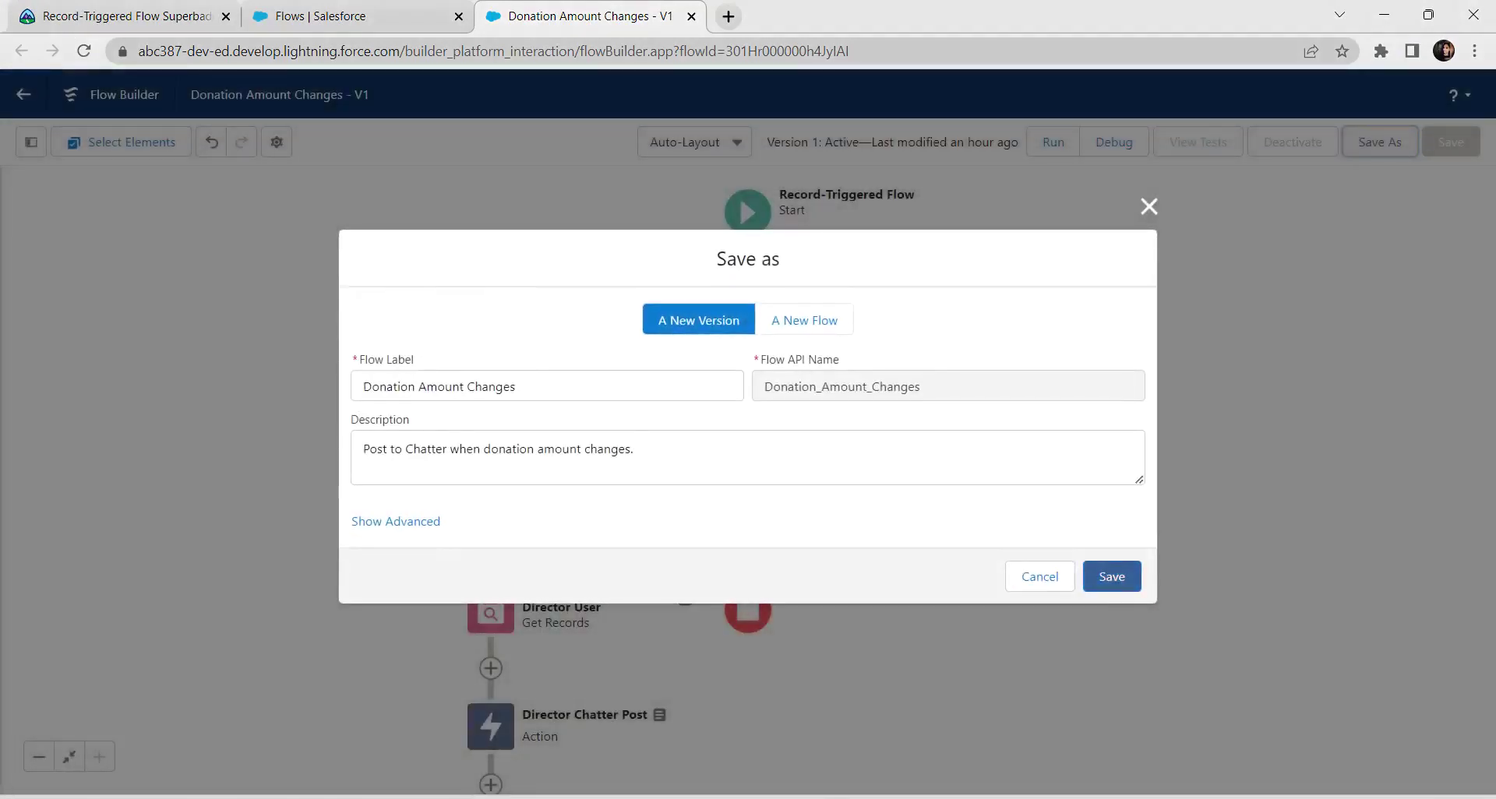
{"action": "left_click", "coordinate": [1112, 576]}
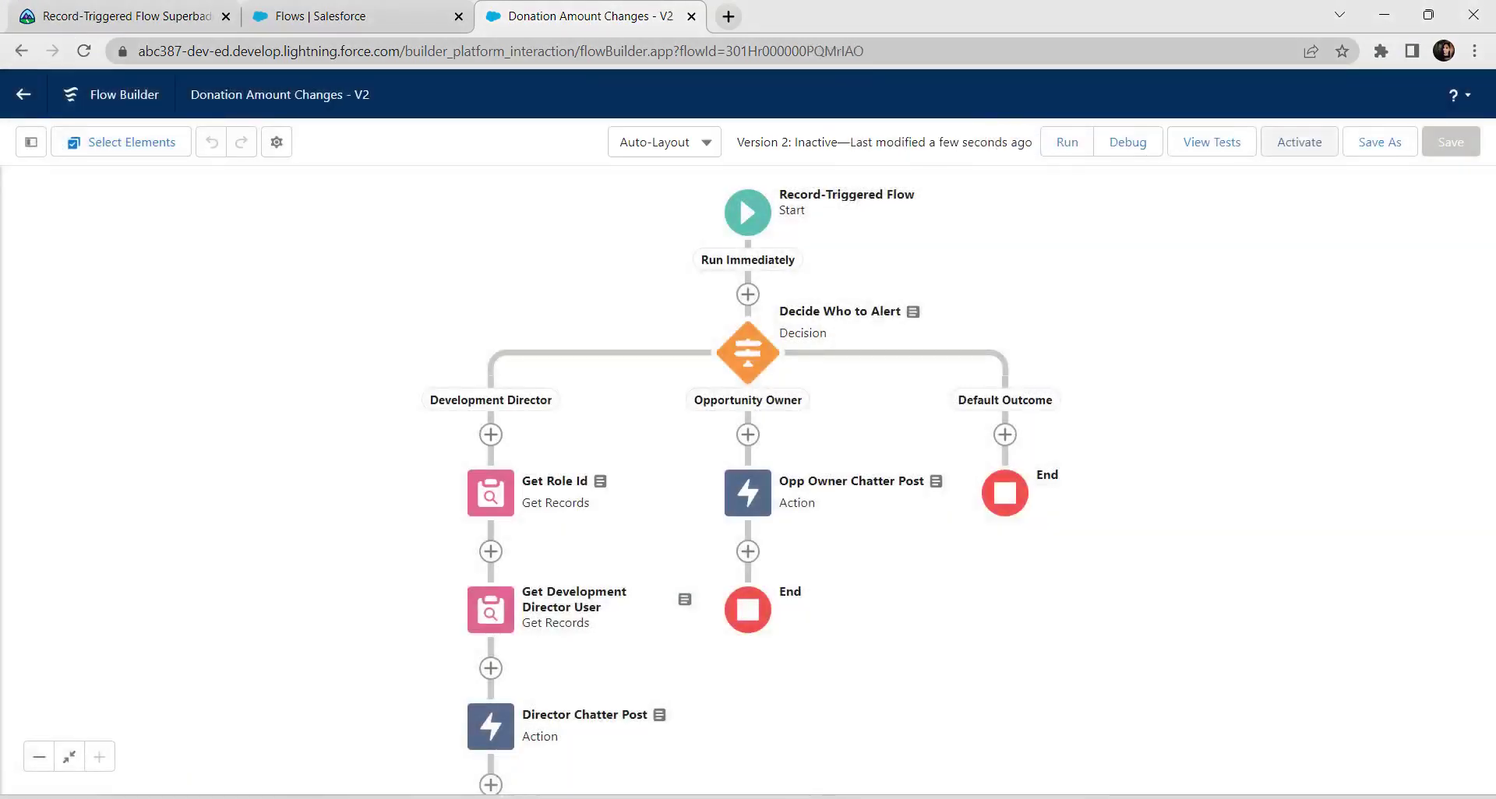
{"action": "left_click", "coordinate": [1299, 142]}
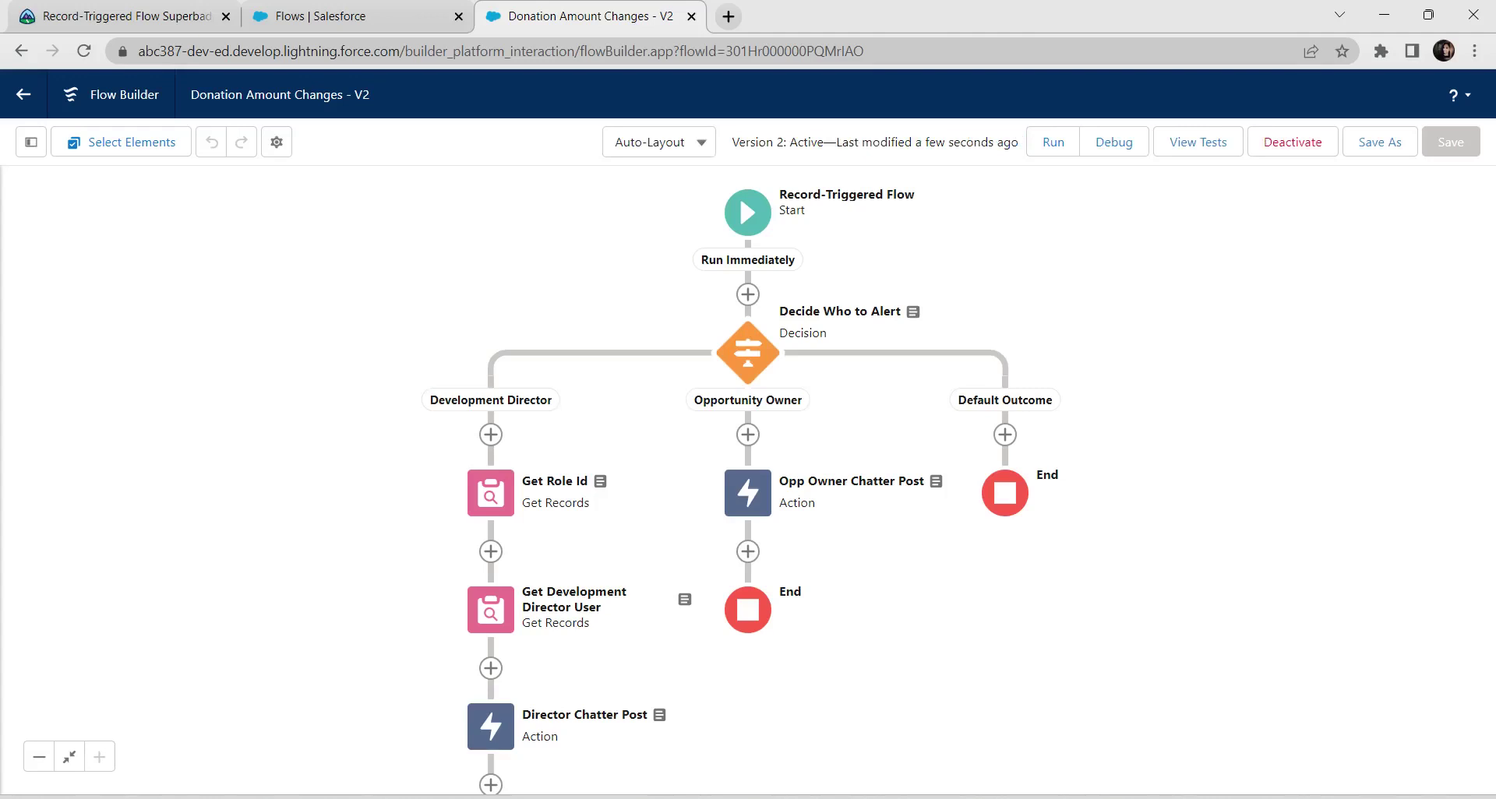
Step: Check the Trailhead challenge "Configure the Privacy Data Removal and Donation Amount Changes flows"
{"action": "left_click", "coordinate": [125, 15]}
{"action": "scroll", "coordinate": [739, 460], "scroll_direction": "down", "scroll_amount": 2}
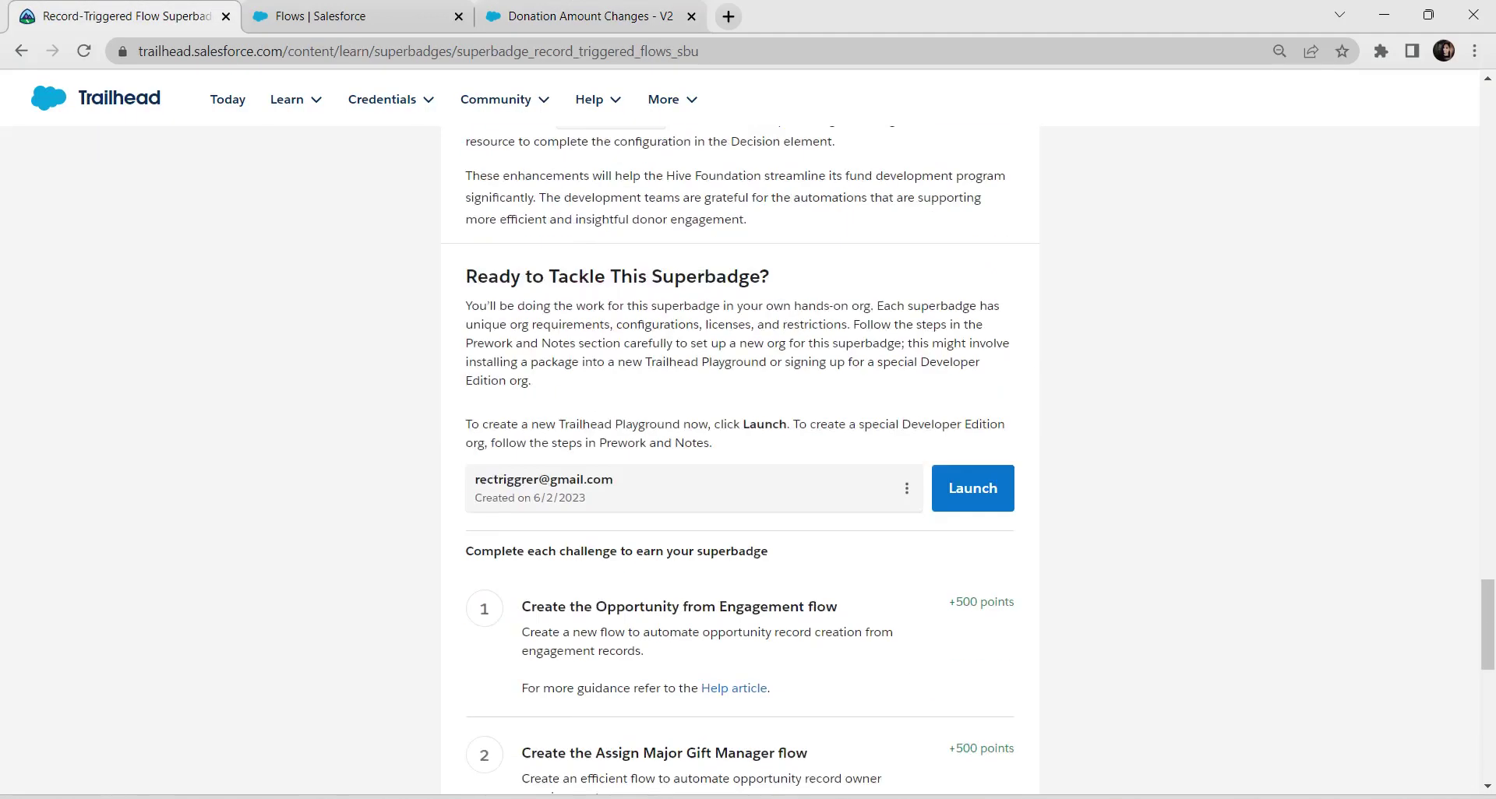
{"action": "scroll", "coordinate": [740, 468], "scroll_direction": "down", "scroll_amount": 7}
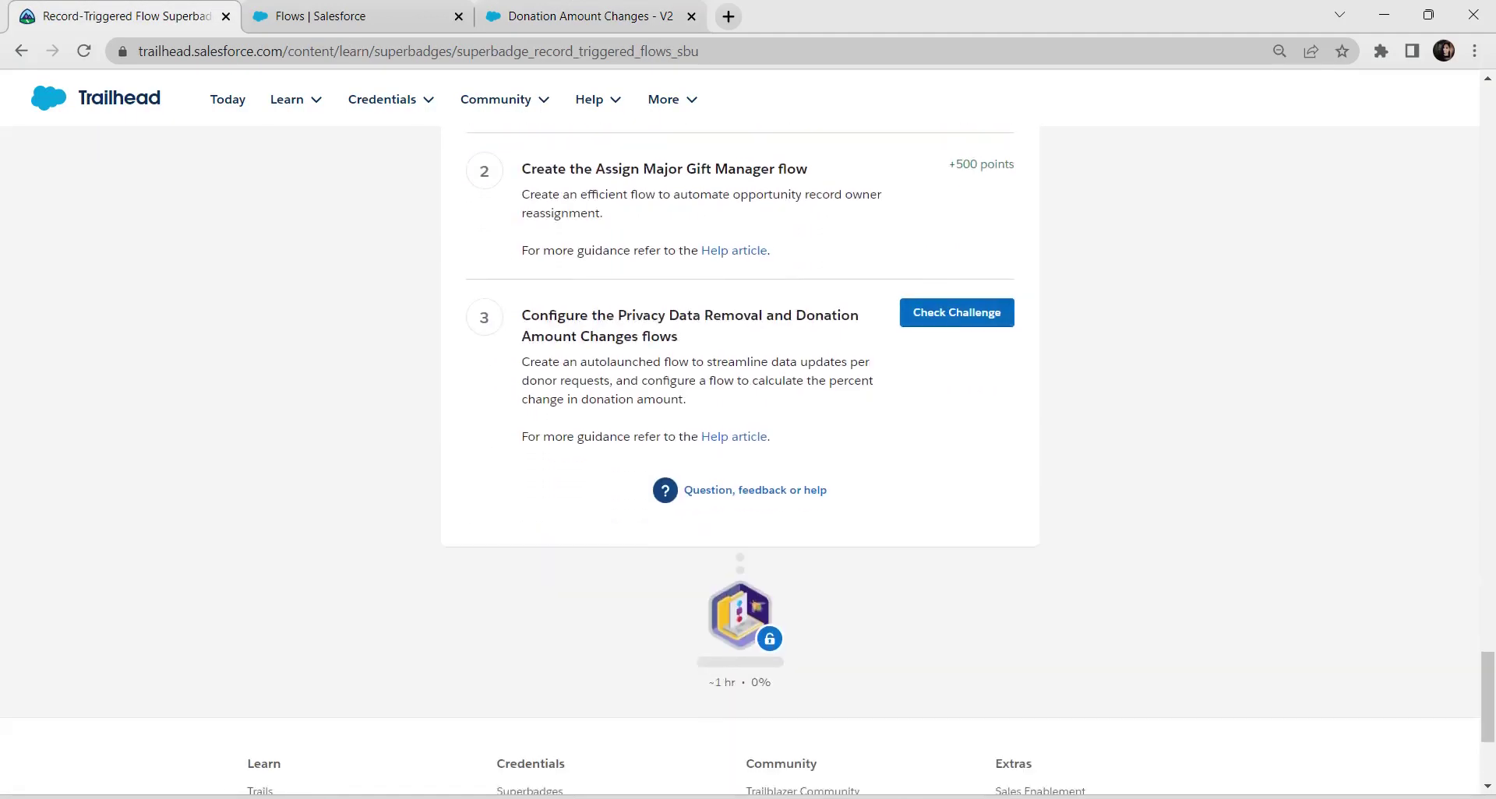
{"action": "left_click", "coordinate": [956, 313]}
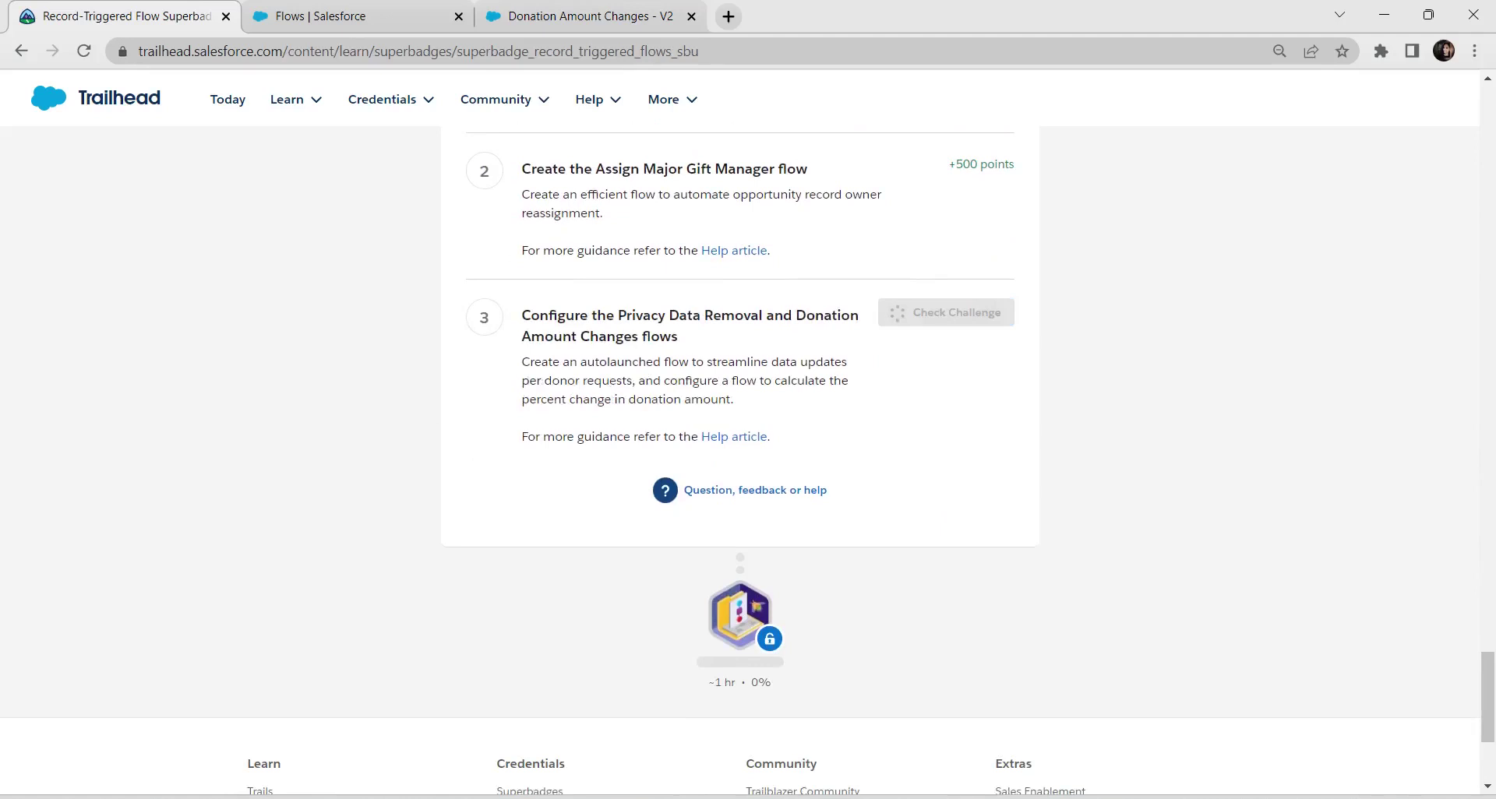